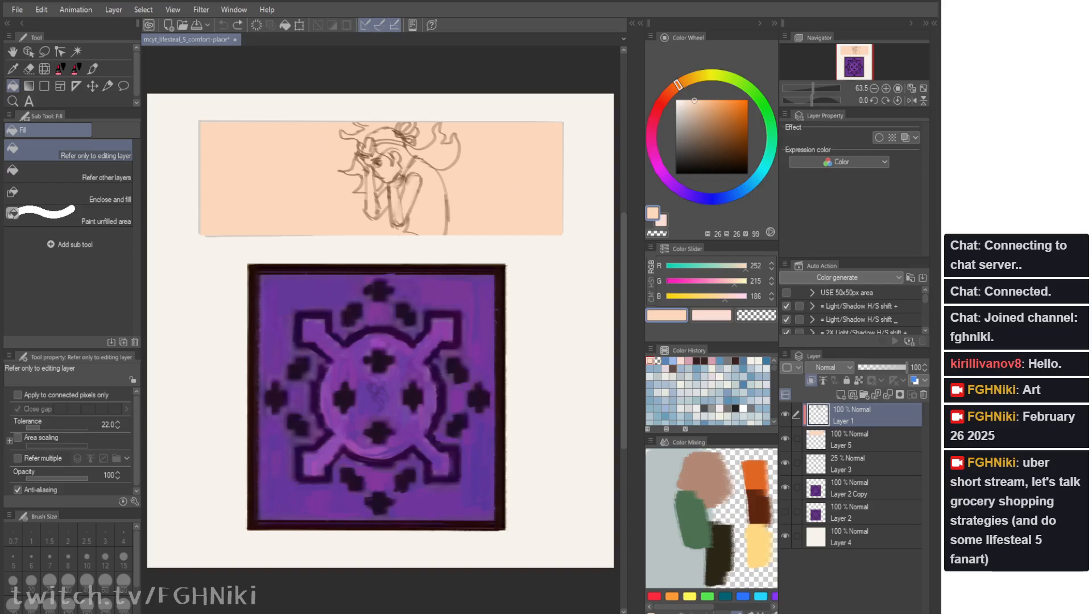
Step: Create a new canvas from the clipboard photo of the clay figures at the desk and view it
click(898, 88)
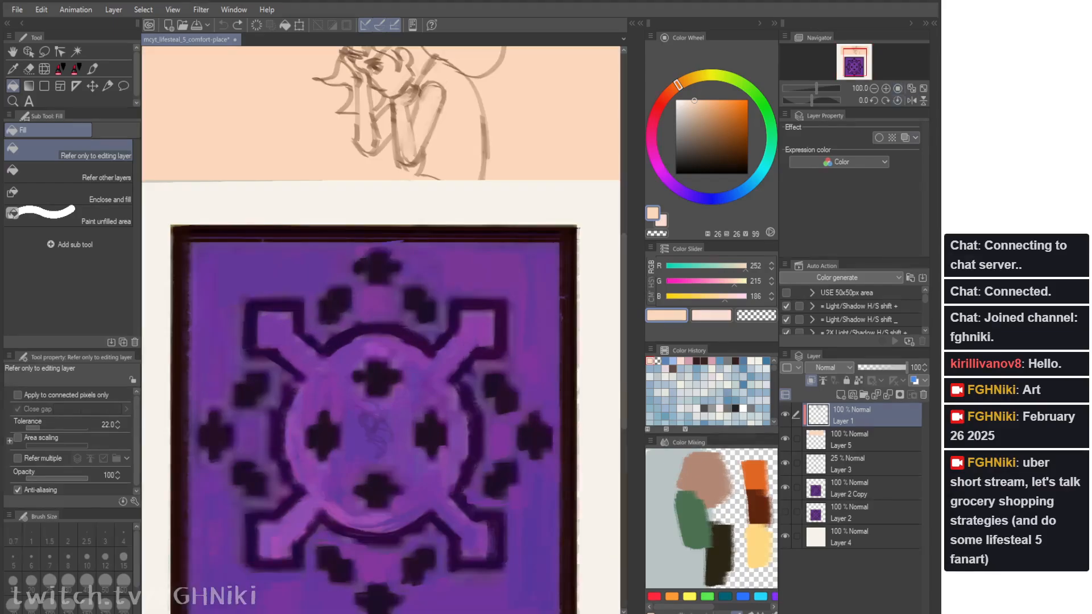
key(space)
drag(375, 432, 348, 398)
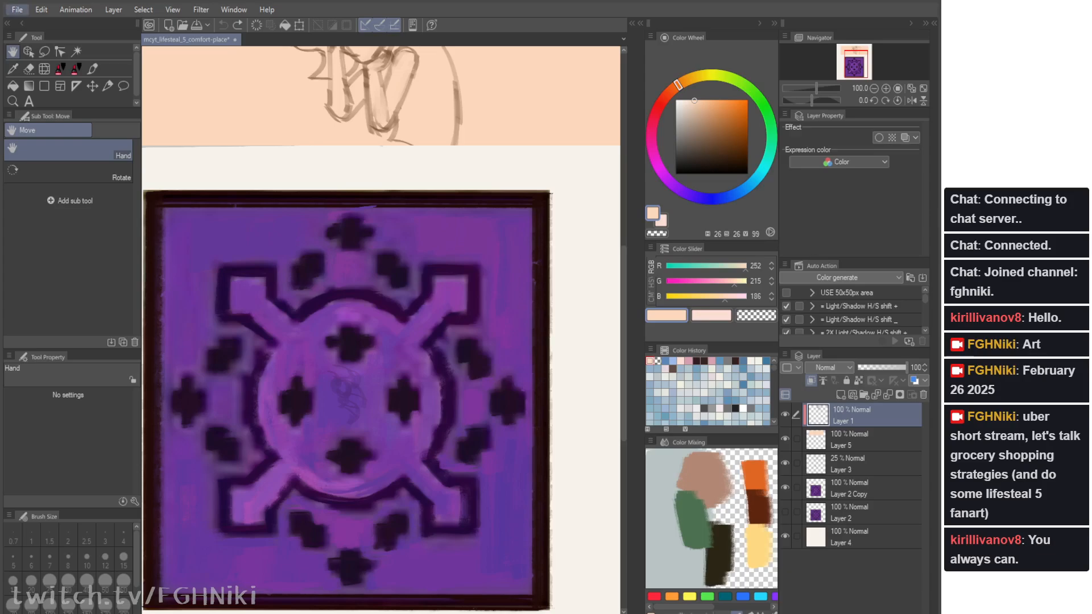
click(17, 9)
click(53, 35)
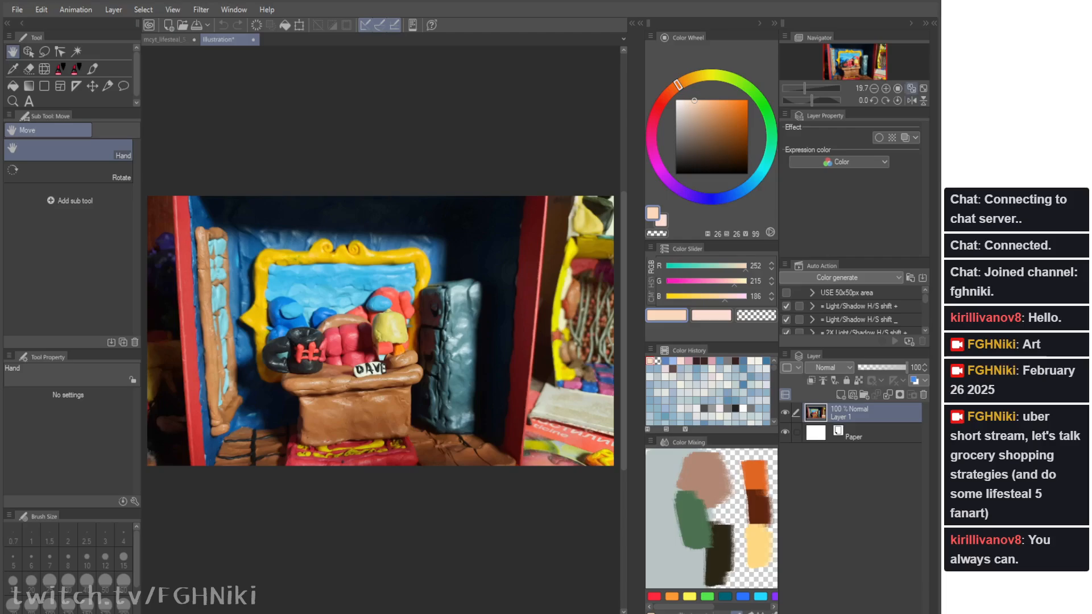
key(Tab)
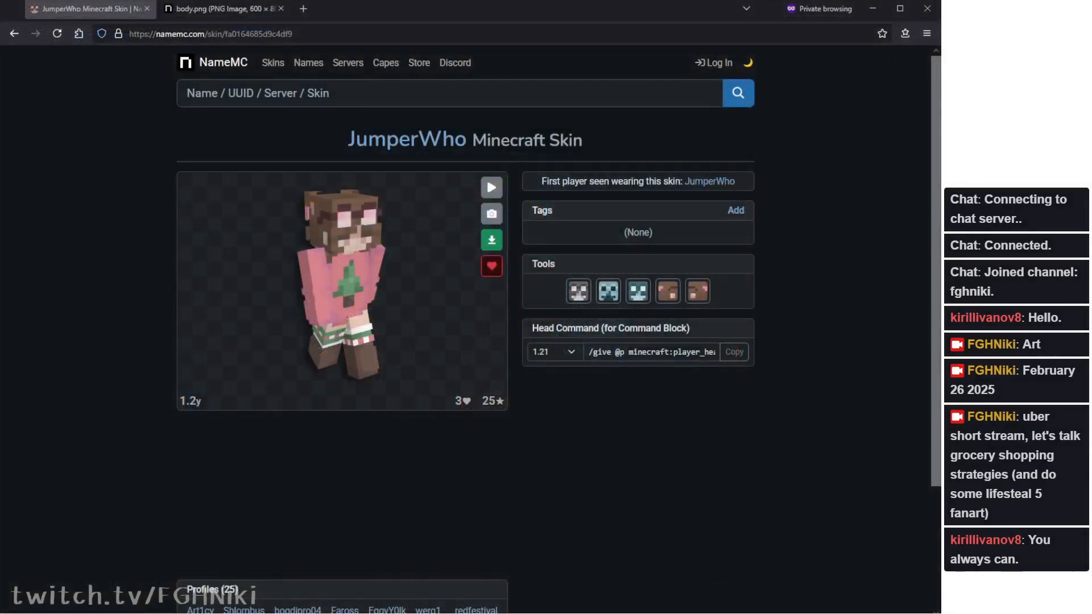
Step: In the browser, rotate the tree-sweater skin, return to JumperWho's NameMC profile and open the first listed skin
drag(380, 338, 591, 335)
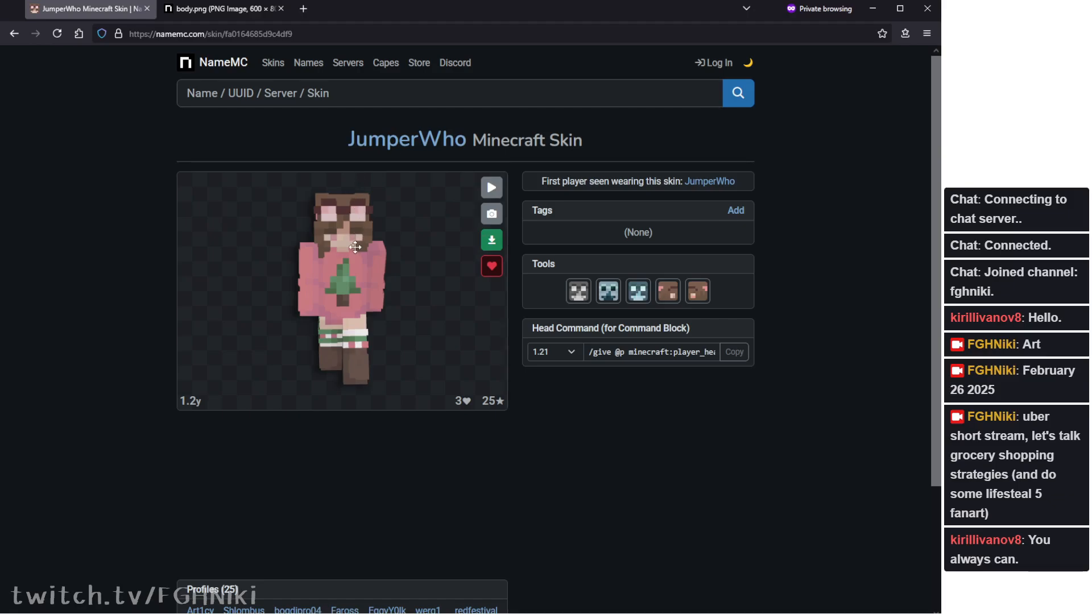
key(ctrl+Tab)
click(51, 12)
click(15, 33)
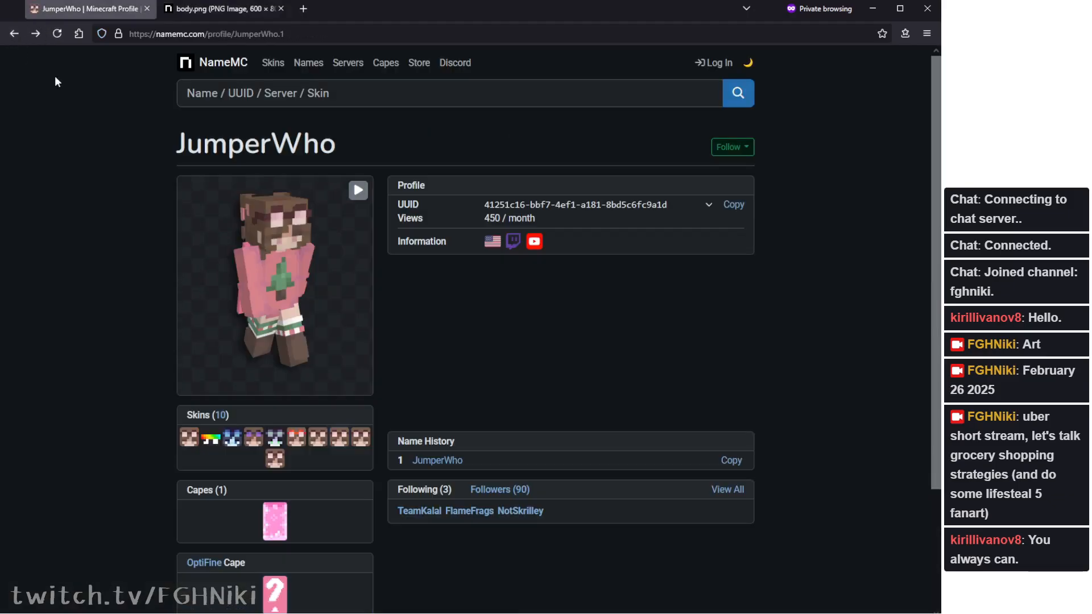
click(192, 440)
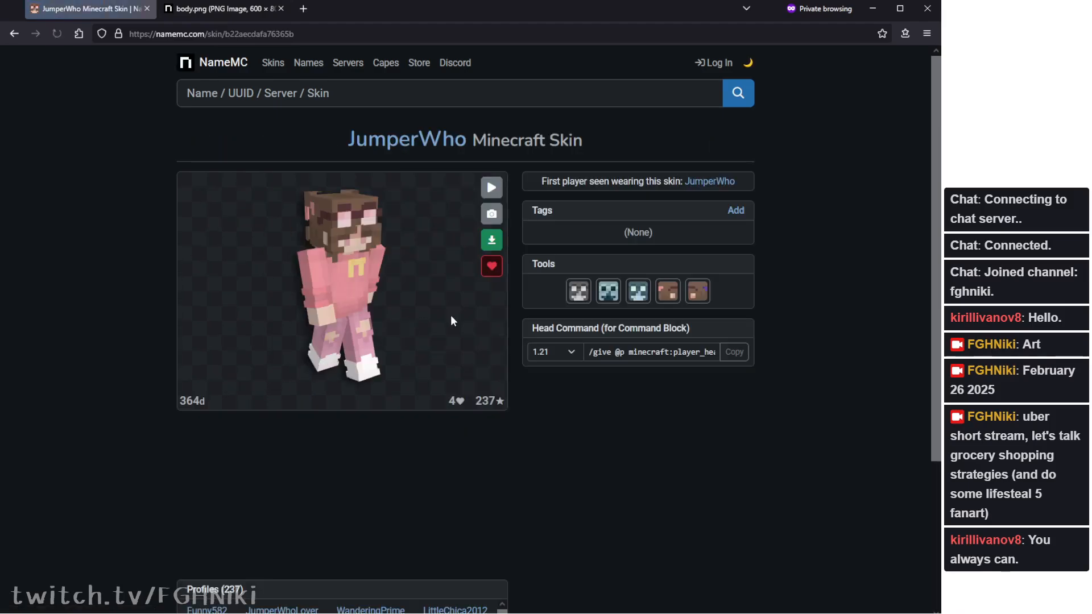
Step: Rotate the pink-hoodie skin to examine its back, sides and face, and compare it with the body.png render
drag(328, 313, 219, 305)
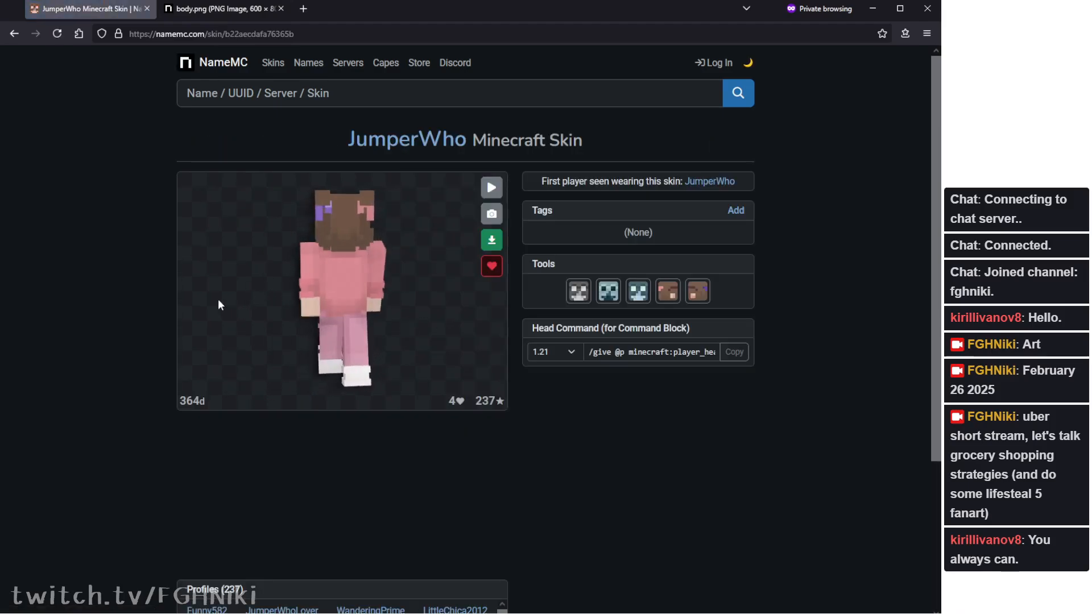
drag(322, 227, 446, 226)
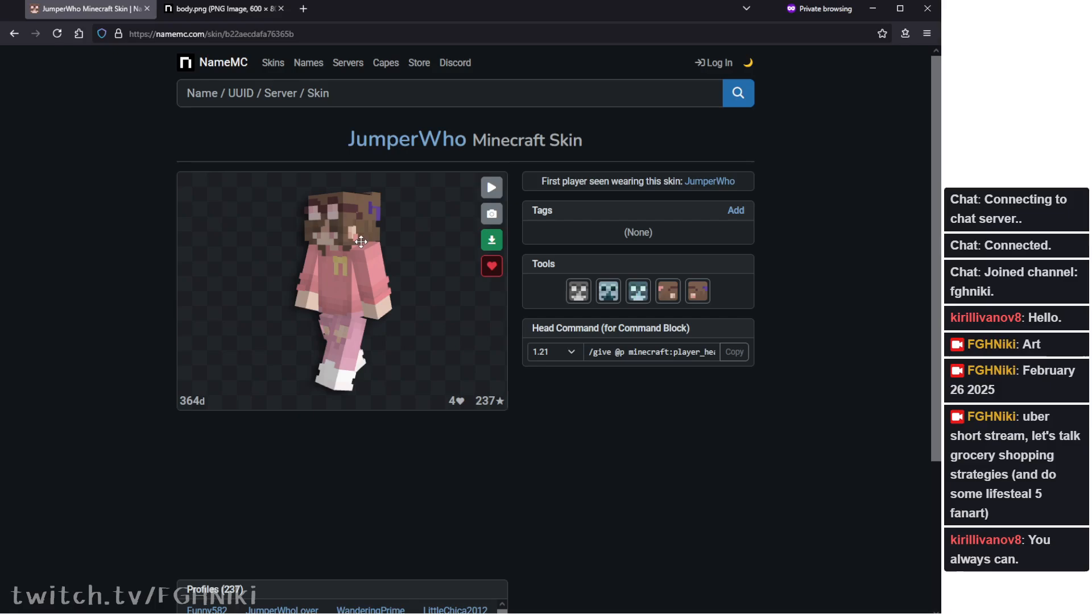
drag(358, 240, 399, 252)
key(ctrl+Tab)
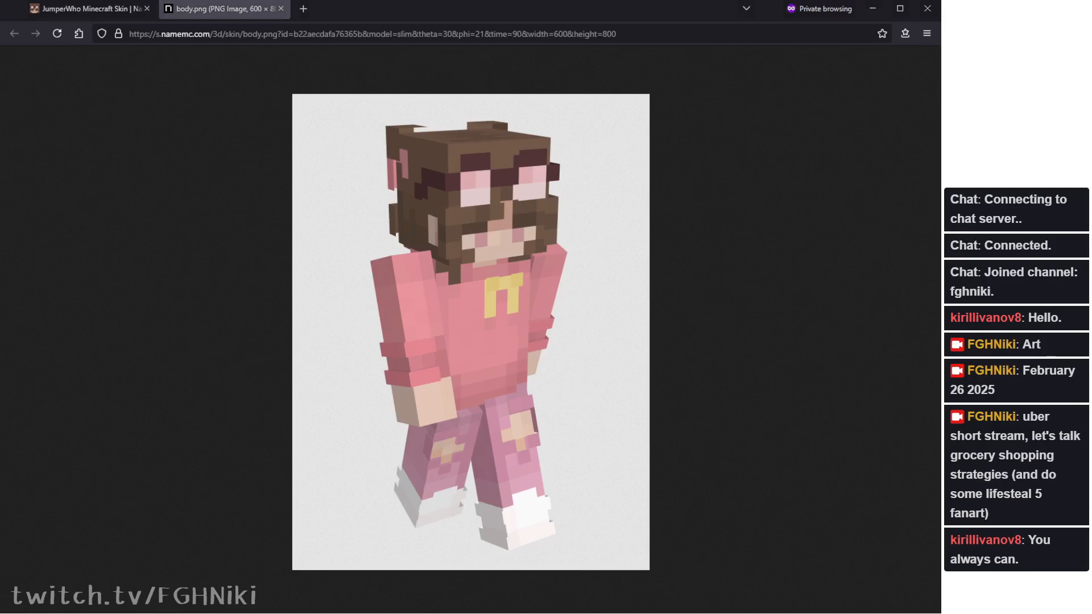
key(ctrl+Tab)
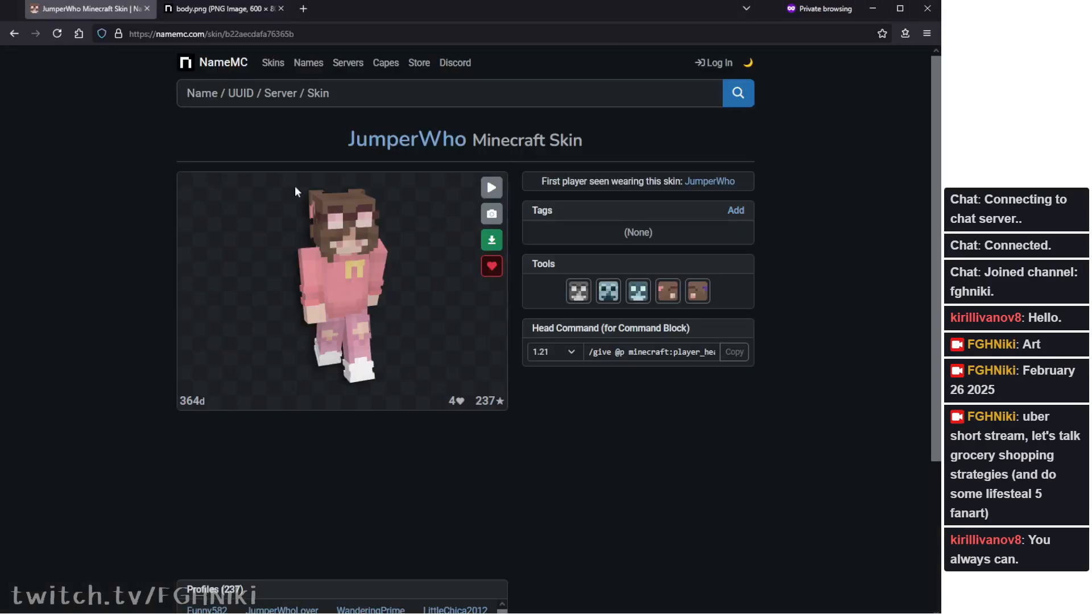
drag(291, 249, 268, 246)
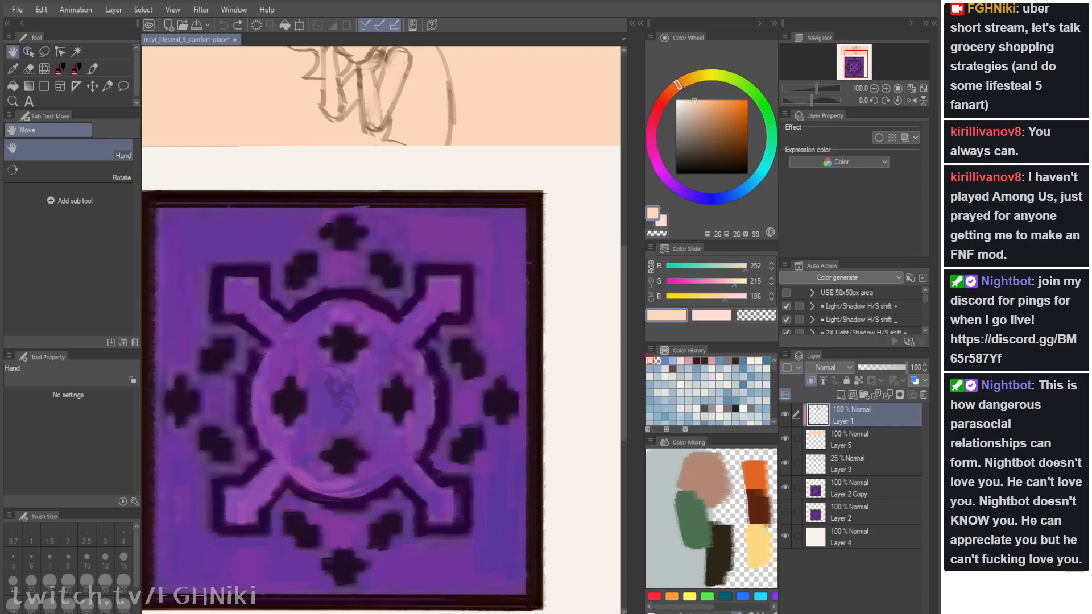
Step: In the drawing program, add a new raster layer directly above Layer 3 in the fanart file
mouse_move(387, 228)
mouse_down()
mouse_move(316, 415)
mouse_move(342, 459)
mouse_move(500, 319)
mouse_move(442, 197)
mouse_move(464, 230)
mouse_move(437, 243)
mouse_move(433, 216)
mouse_up()
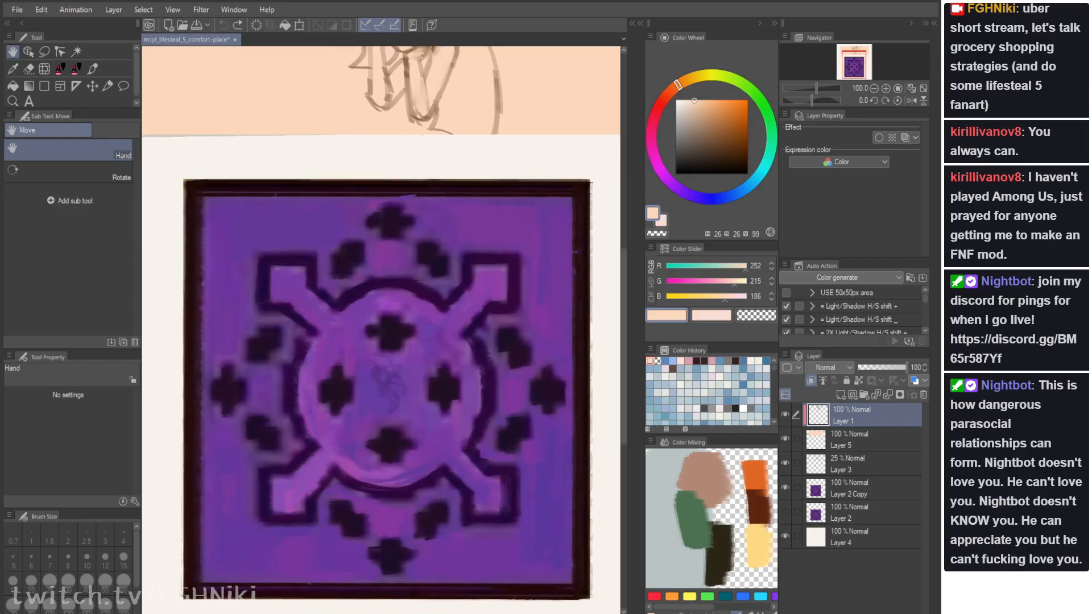
click(853, 464)
click(840, 395)
drag(433, 216, 444, 195)
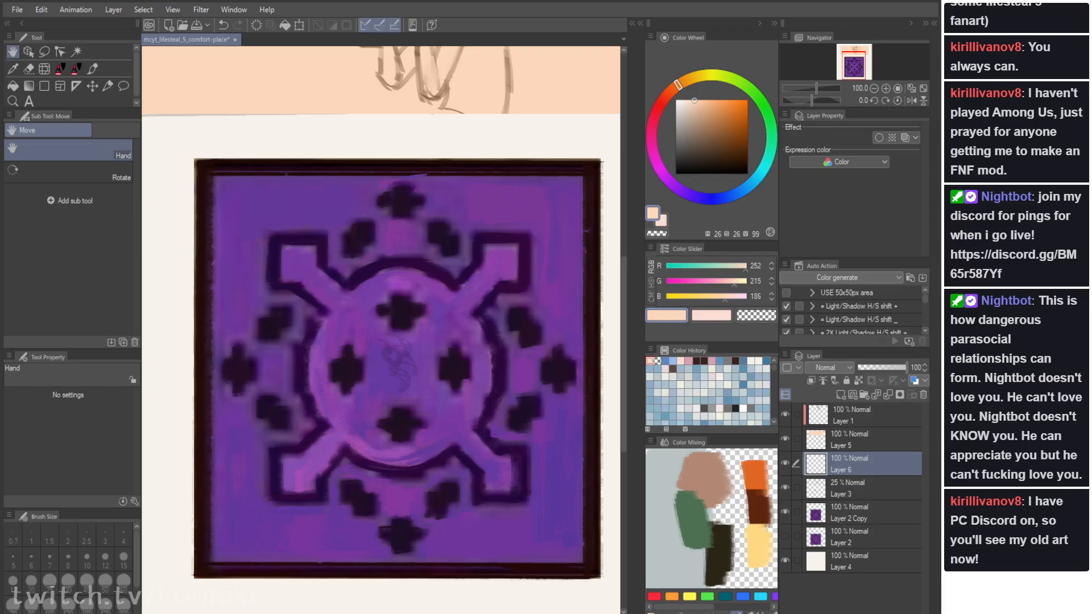
Step: Make Layer 1 active and sample the brown sketch-line color from the character in the peach panel
mouse_move(443, 195)
mouse_down()
mouse_move(442, 248)
mouse_move(426, 193)
mouse_move(412, 247)
mouse_move(400, 415)
mouse_move(406, 398)
mouse_up()
key(i)
key(space)
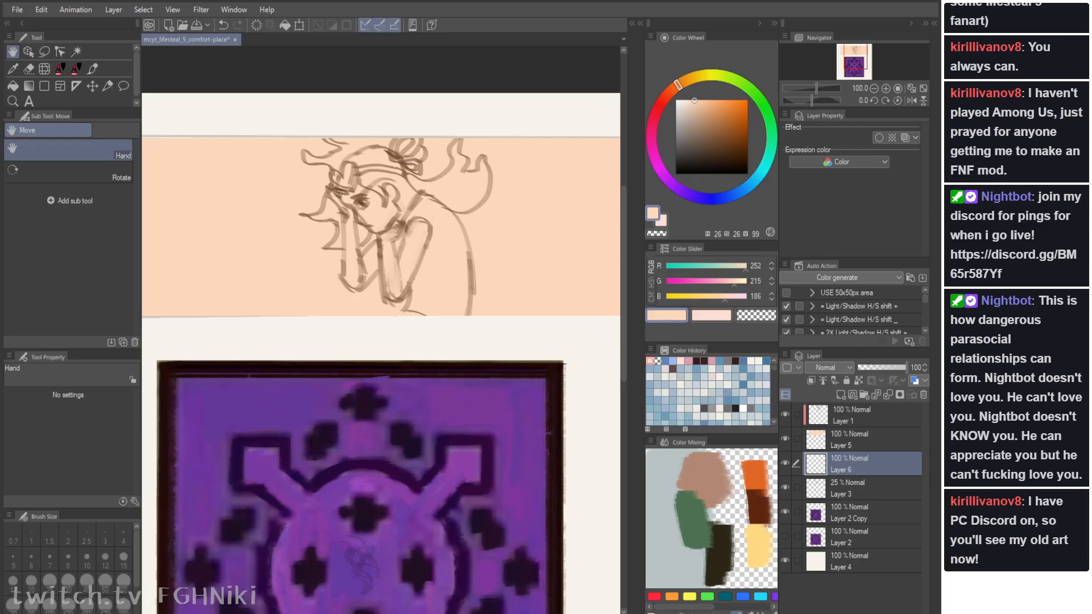
key(alt+bracketright)
key(alt+bracketright)
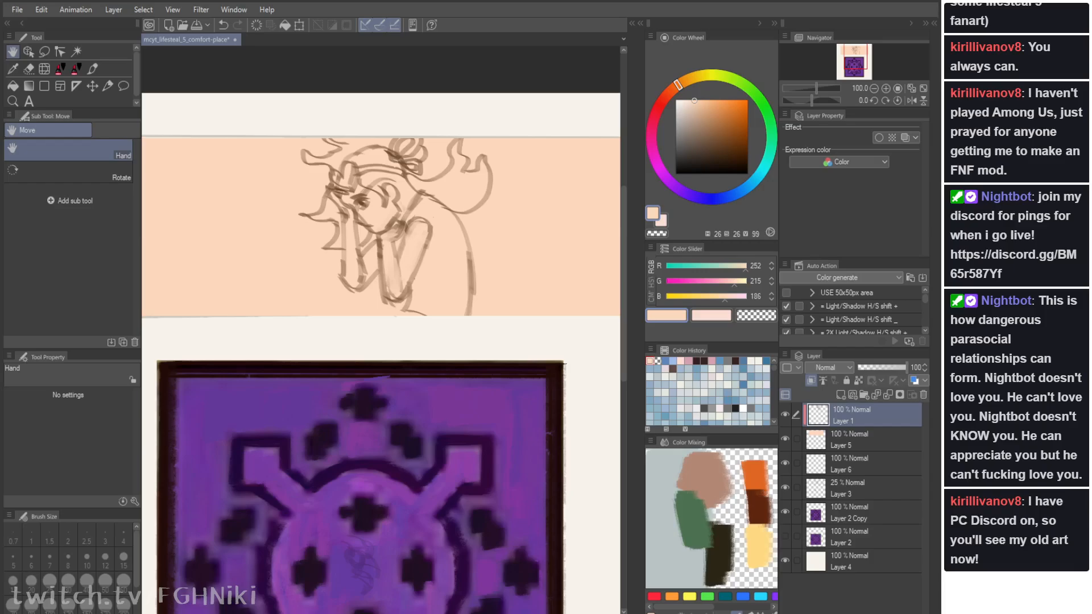
key(i)
click(404, 227)
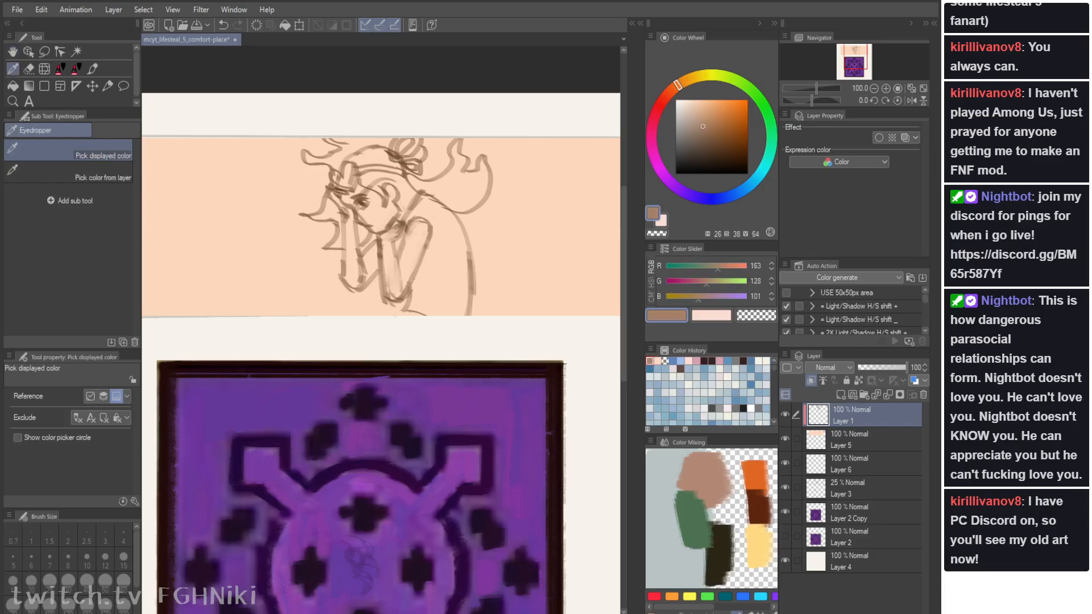
Step: Brush brown sketch strokes beside the character's face and neck, and try a stroke at the sketch's lower edge
key(b)
drag(415, 186, 401, 218)
key(ctrl+z)
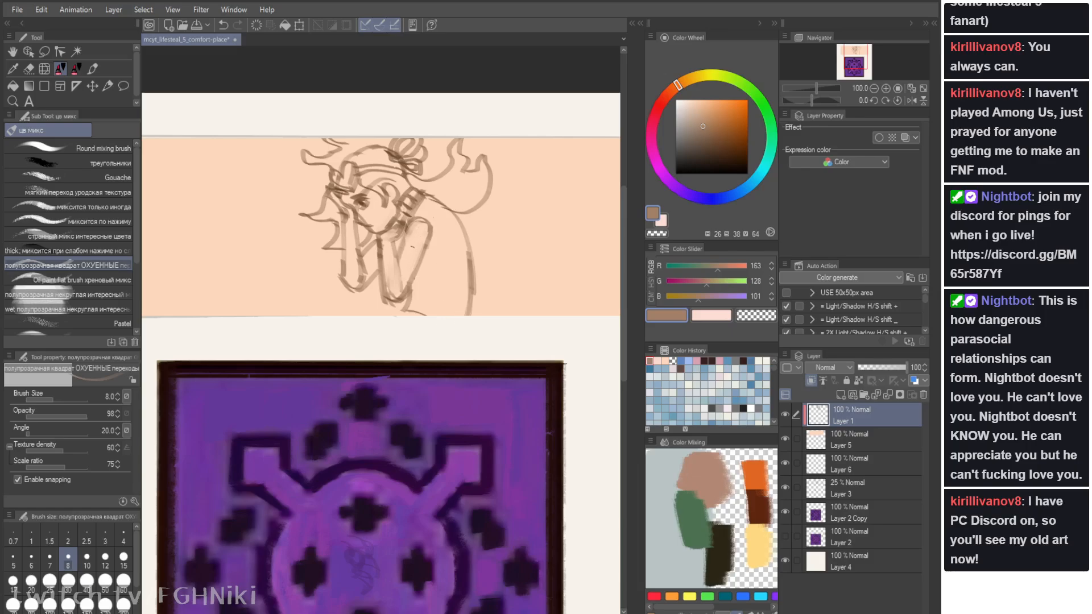
mouse_move(412, 291)
mouse_down()
mouse_move(396, 316)
mouse_move(406, 311)
mouse_up()
key(ctrl+z)
Step: Lasso and delete the stray sketch line at the lower edge of the peach panel, and clear the selection
key(m)
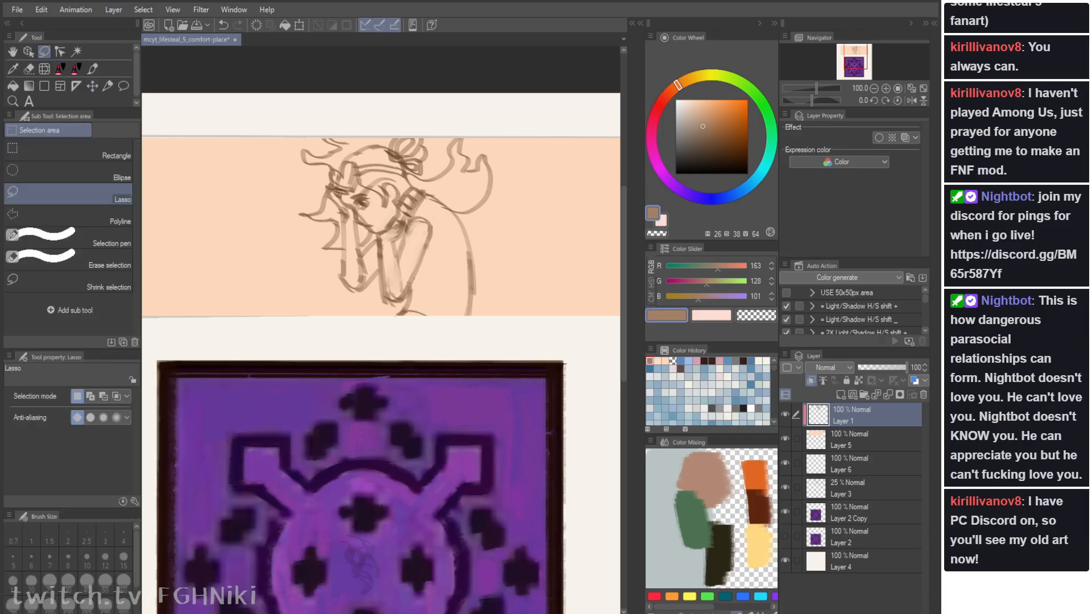
mouse_move(408, 318)
mouse_down()
mouse_move(436, 322)
mouse_move(405, 312)
mouse_up()
key(Delete)
key(ctrl+d)
Step: Try a brush stroke along the character's forearm
key(b)
drag(380, 250, 396, 244)
key(ctrl+z)
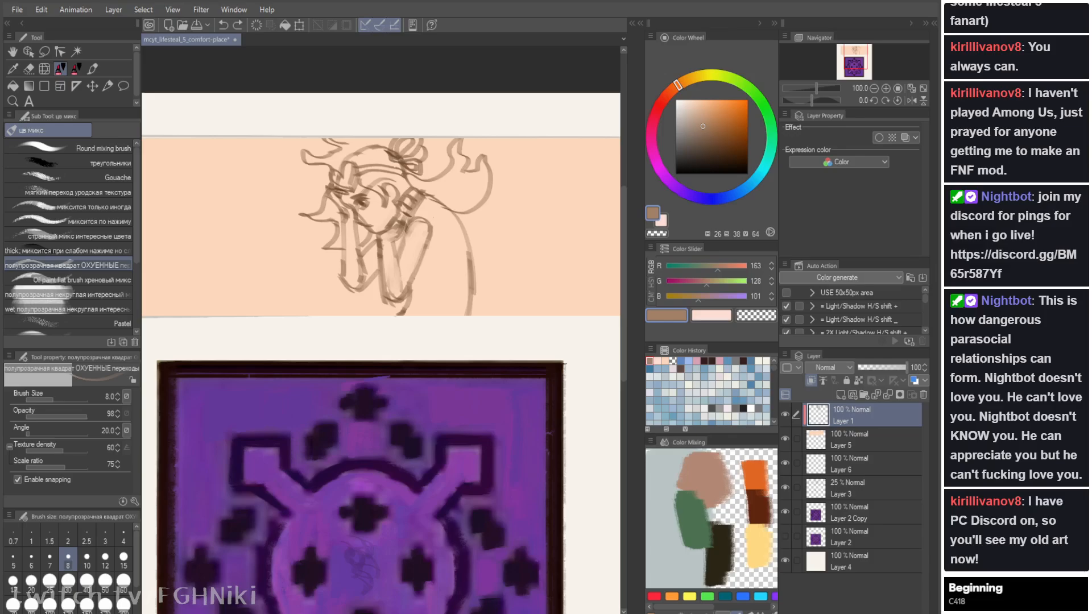
Step: Create a canvas from the clipboard clay-relief photo, dock it in a split view above the fanart, and fit it to its pane
key(alt)
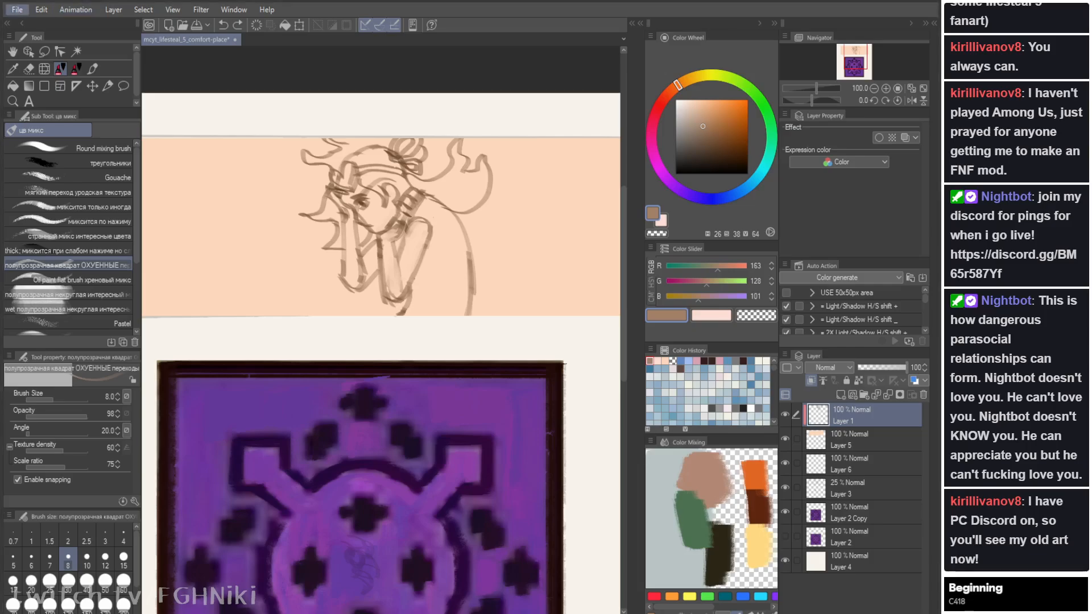
click(57, 35)
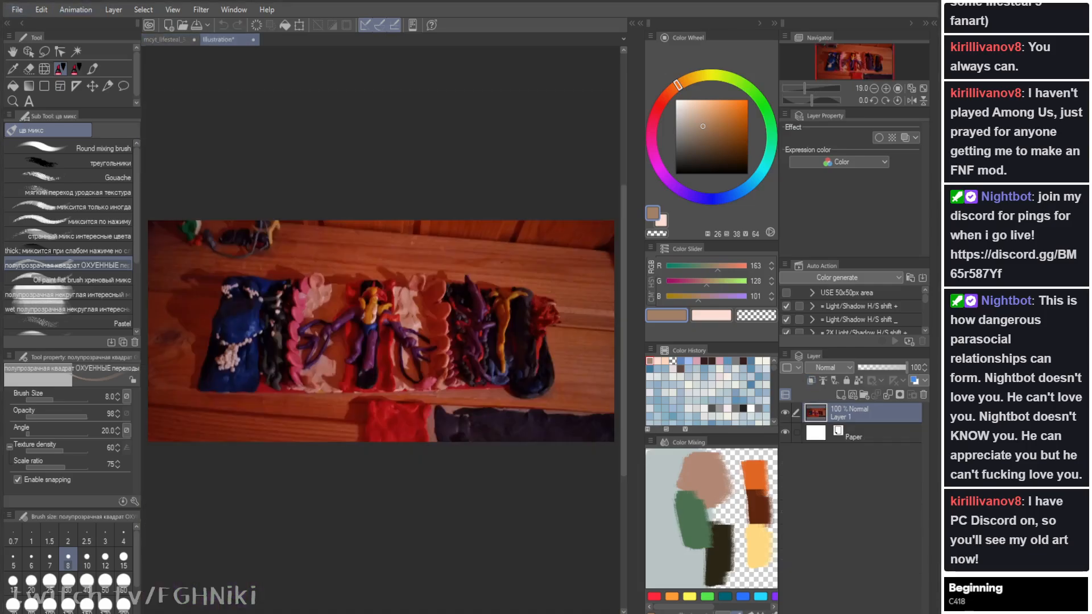
drag(220, 40, 318, 53)
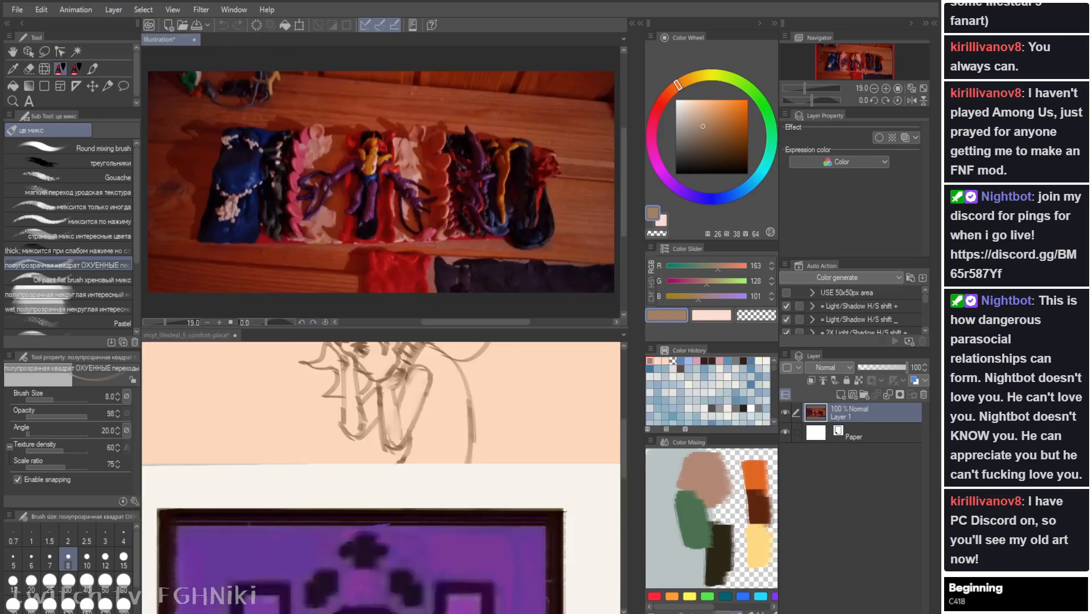
drag(382, 328, 382, 257)
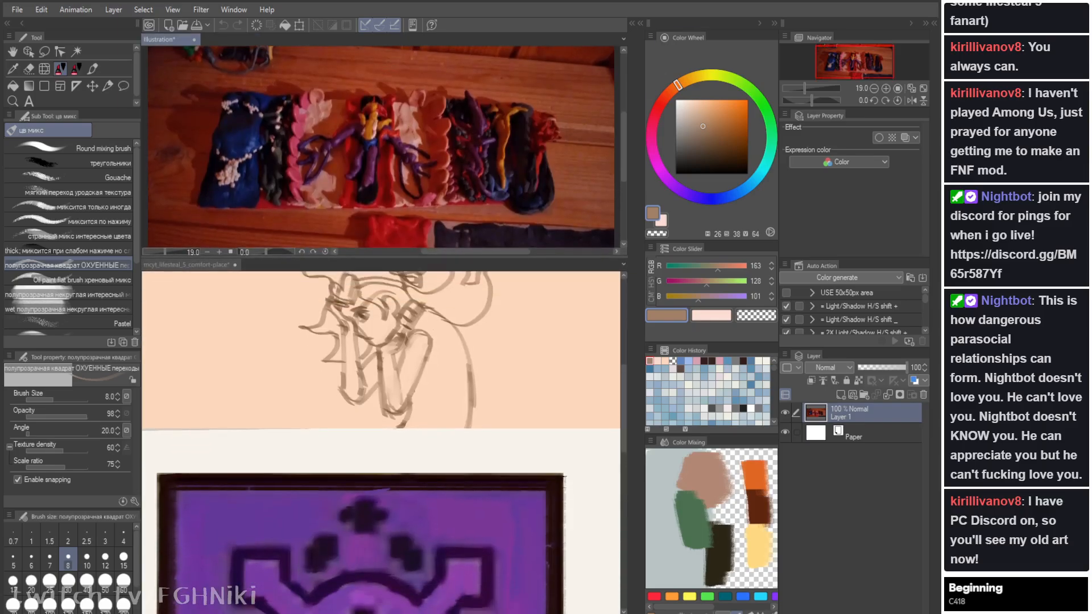
click(911, 89)
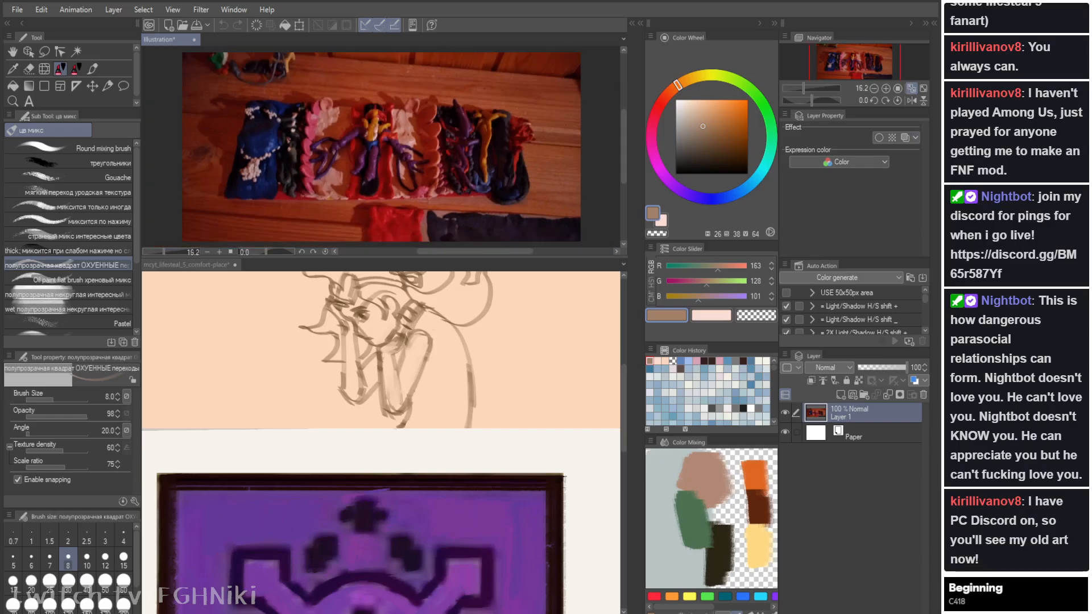
Step: Hide the palettes and temporarily enlarge the photo pane to examine the clay relief up close
click(186, 264)
key(Tab)
drag(398, 489, 389, 399)
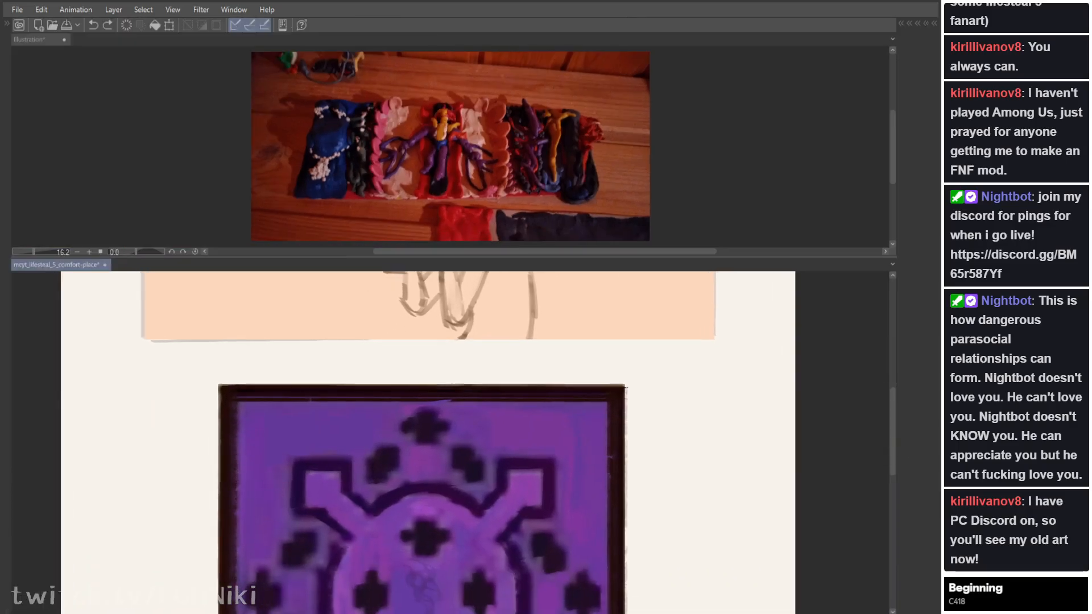
click(37, 39)
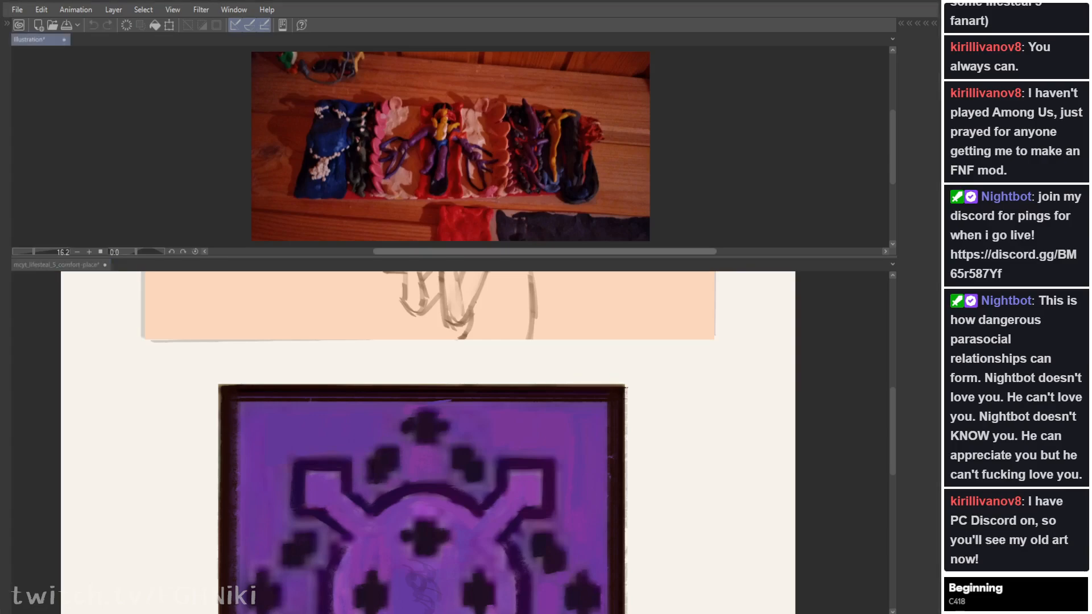
drag(449, 258, 449, 469)
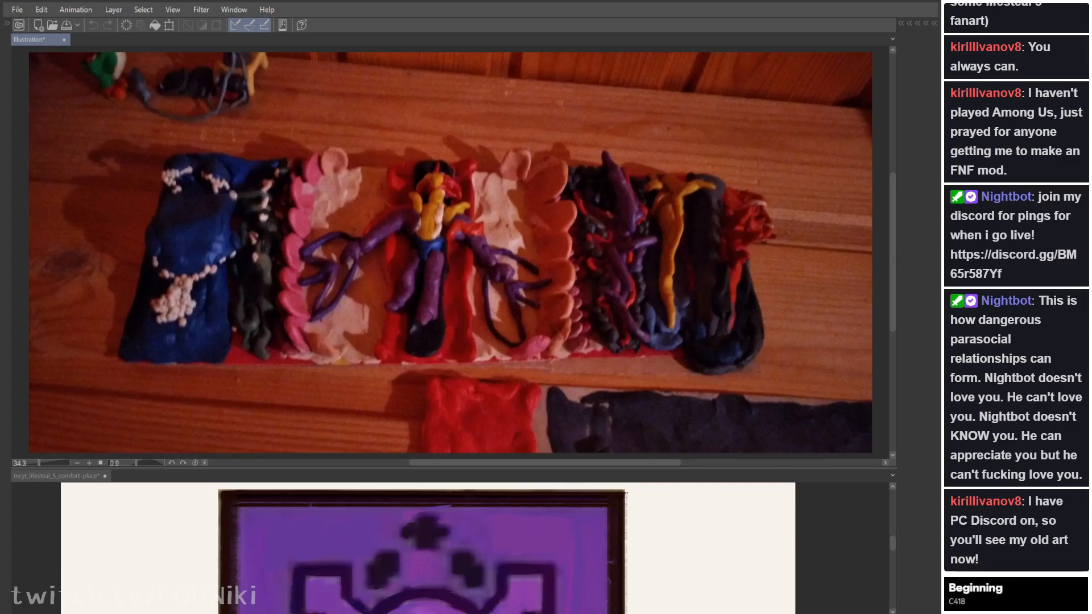
drag(449, 468, 449, 254)
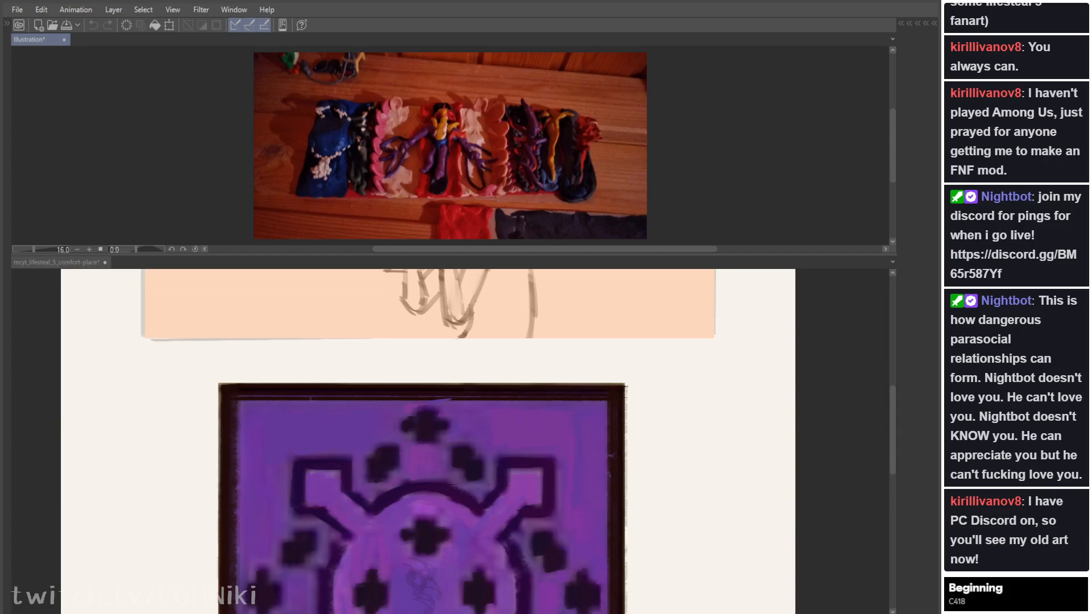
Step: Paste two clay figure photos one after the other into the photo canvas and inspect each up close
key(ctrl+v)
scroll(409, 85, up, 4)
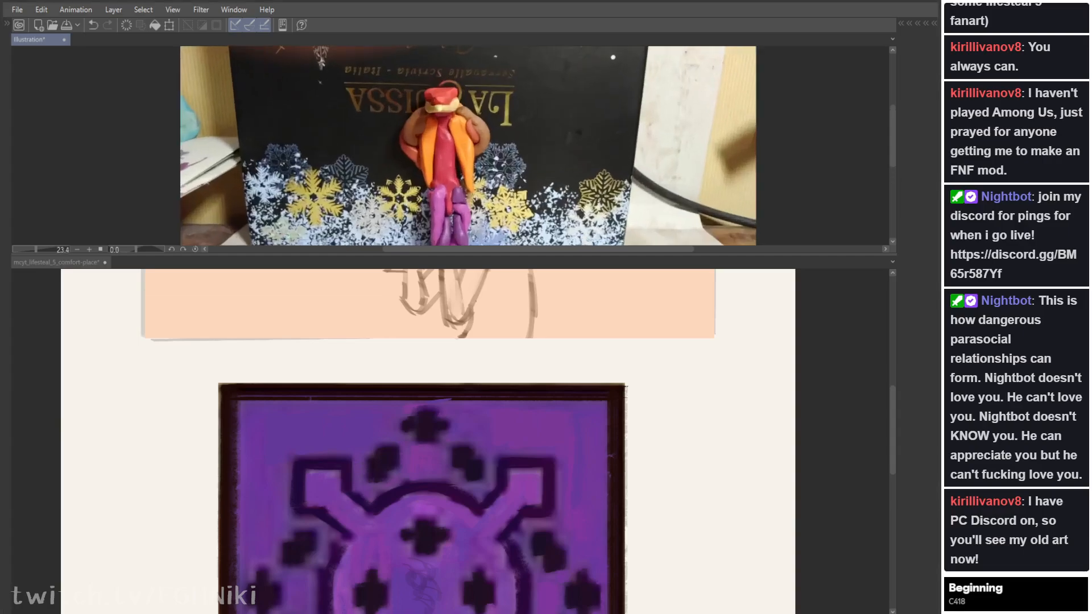
scroll(440, 118, down, 2)
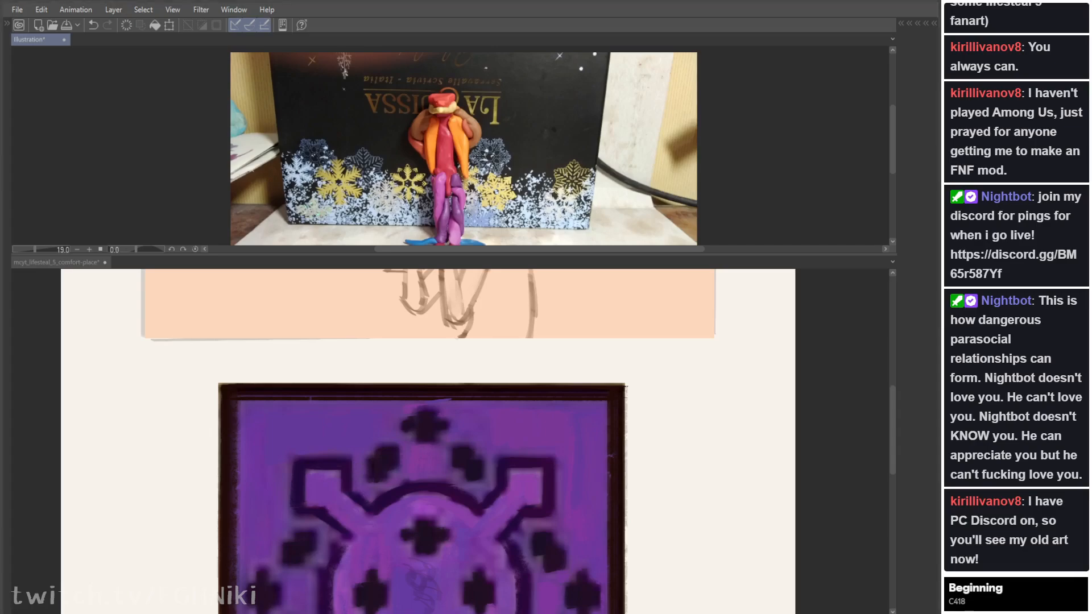
key(ctrl+v)
scroll(481, 148, up, 3)
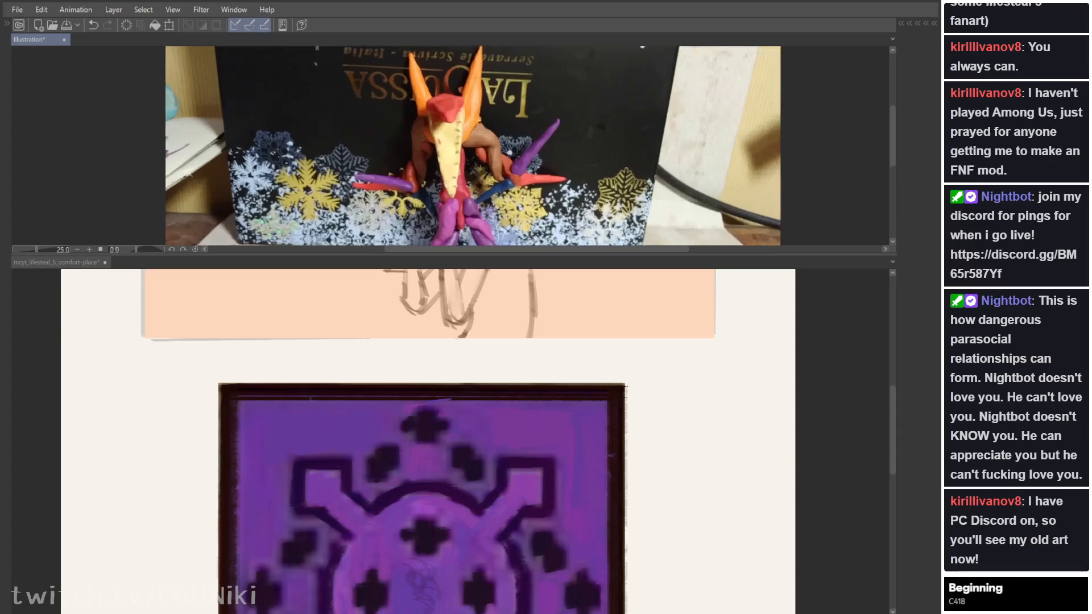
scroll(481, 148, down, 3)
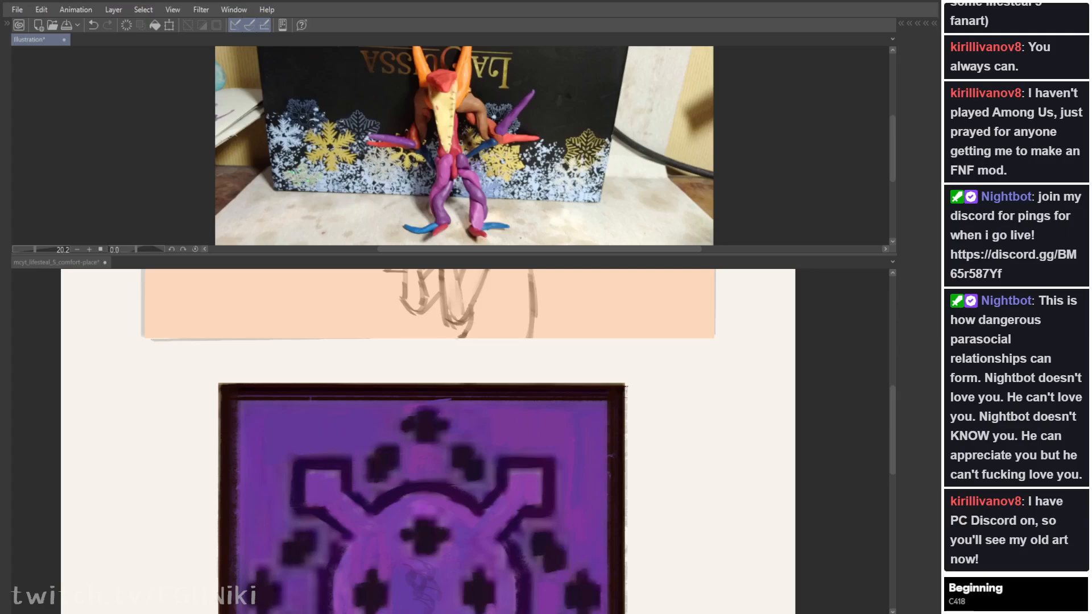
Step: Restore the hidden palettes and bring the lower half of the purple patterned square into view in the fanart canvas
drag(425, 501, 427, 372)
key(Tab)
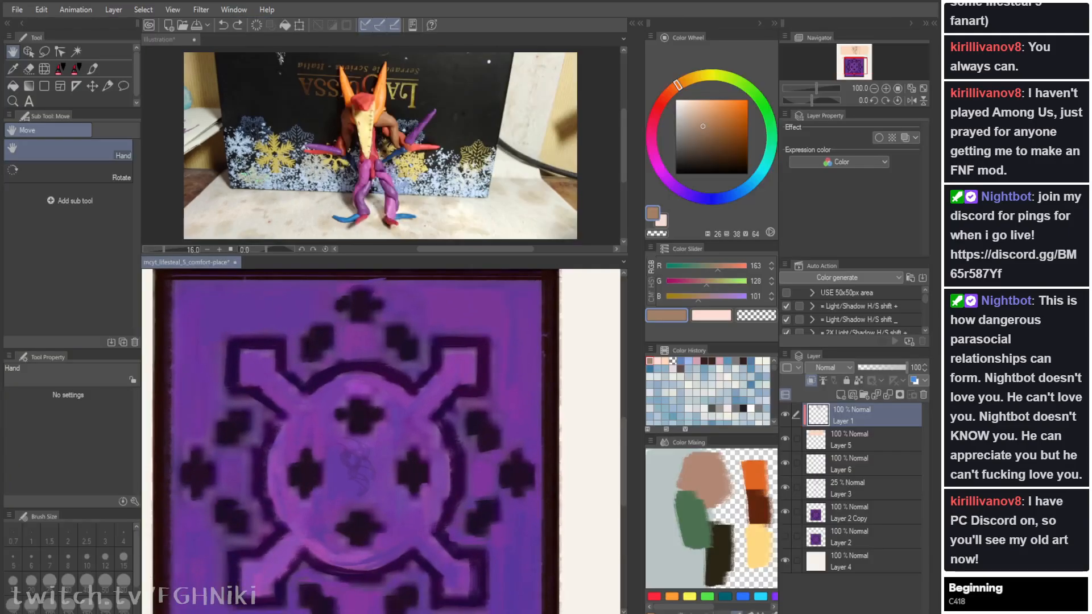
drag(381, 461, 399, 362)
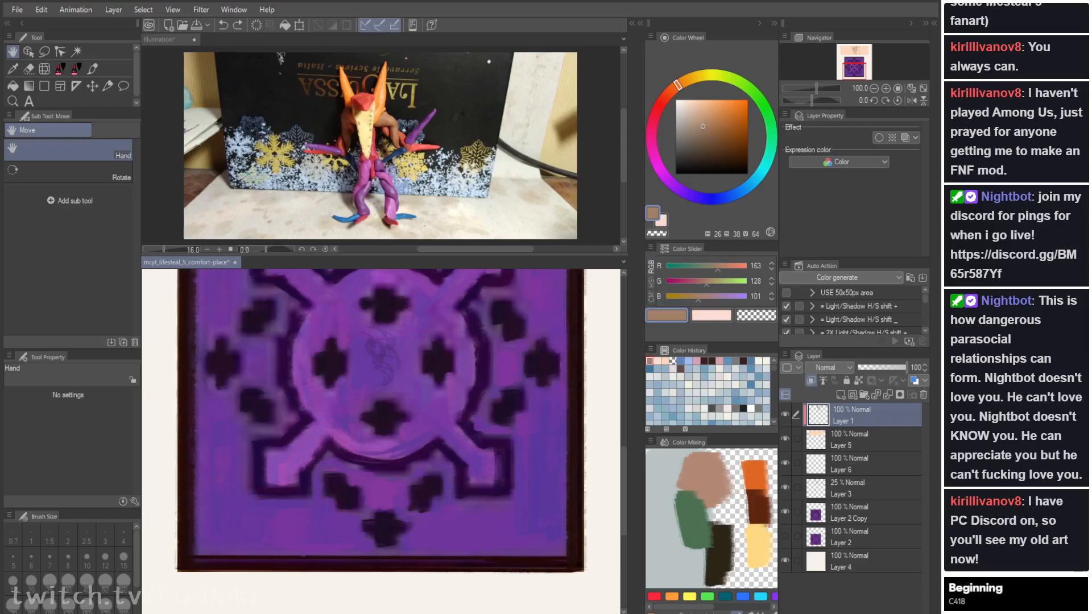
Step: Undo the stray stroke on the purple square and create a new layer above Layer 5, clipped to the peach panel
key(b)
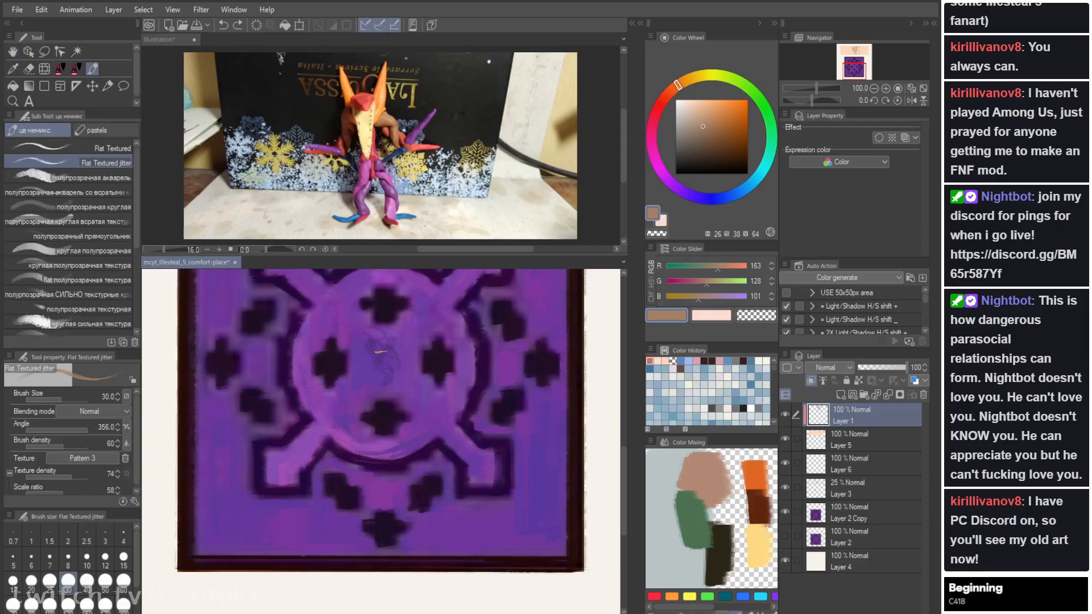
key(ctrl+z)
key(space)
drag(382, 330, 351, 553)
mouse_move(382, 352)
mouse_down()
mouse_move(371, 512)
mouse_move(398, 519)
mouse_move(397, 503)
mouse_up()
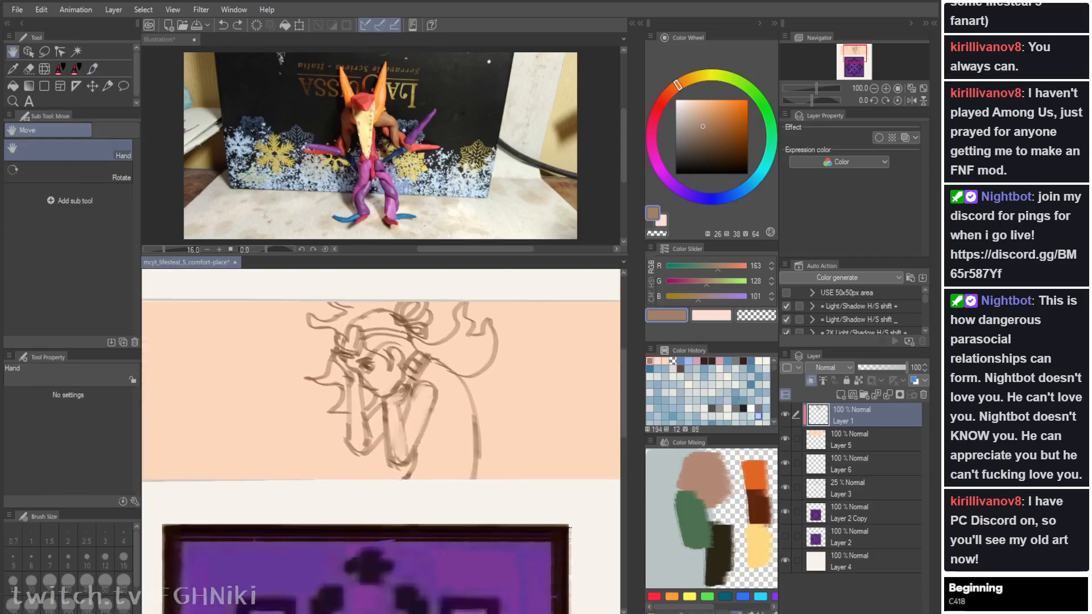
click(870, 439)
click(840, 395)
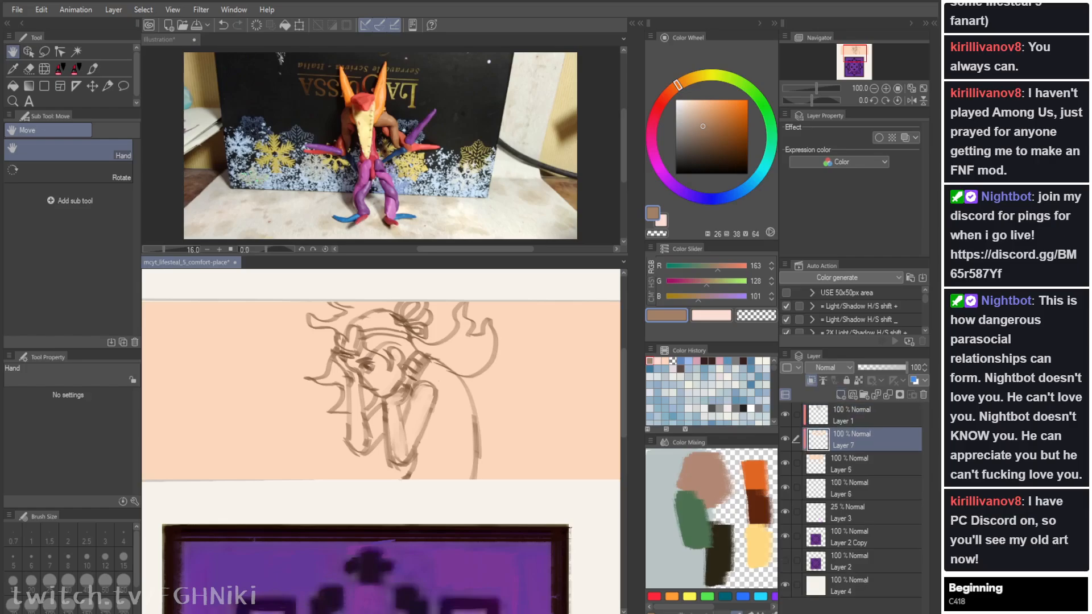
click(810, 381)
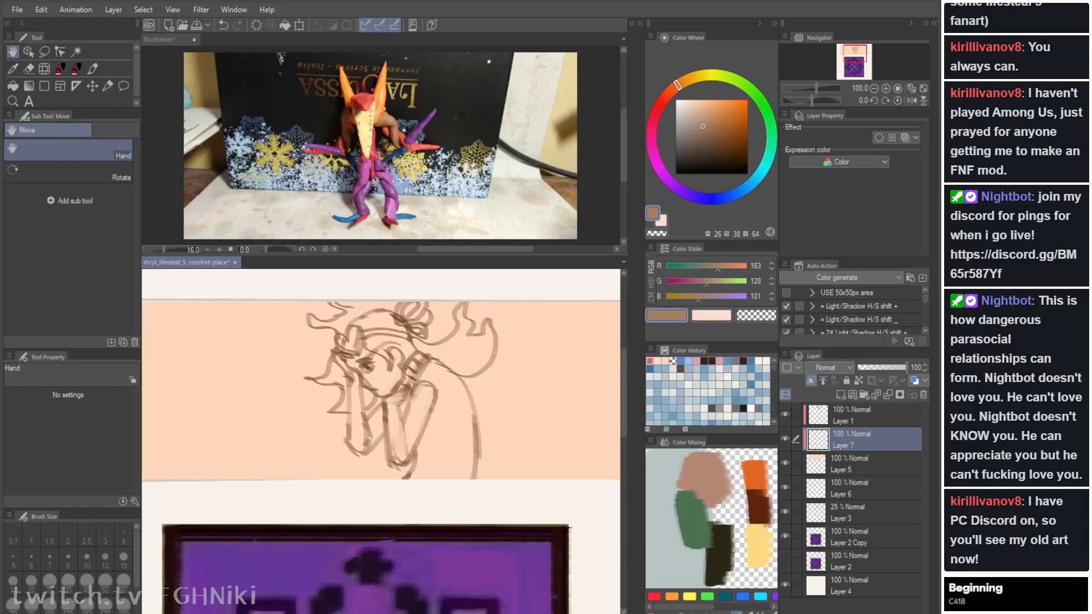
Step: Bring in the pink-sweater Minecraft skin as a new canvas and dock it in a narrow vertical pane beside the fanart and photo
key(alt)
key(alt)
key(alt)
click(57, 35)
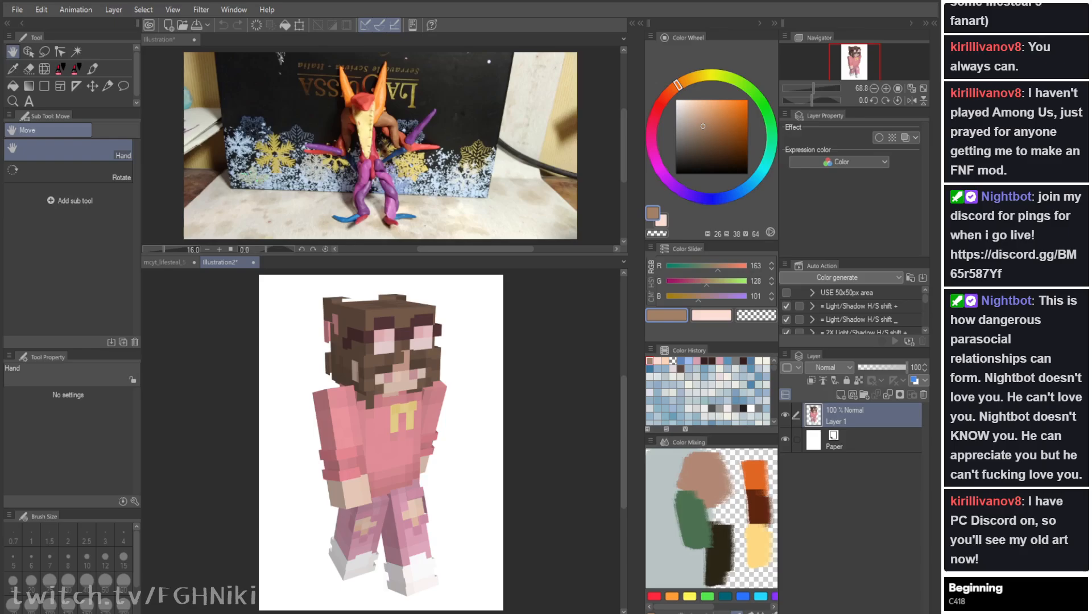
drag(220, 262, 165, 40)
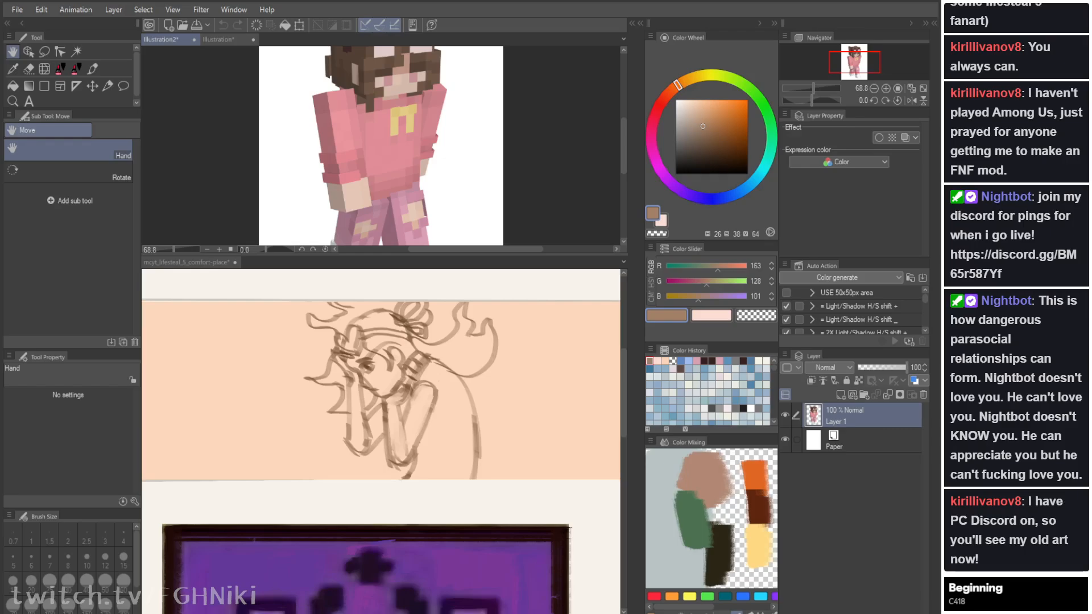
drag(164, 40, 623, 284)
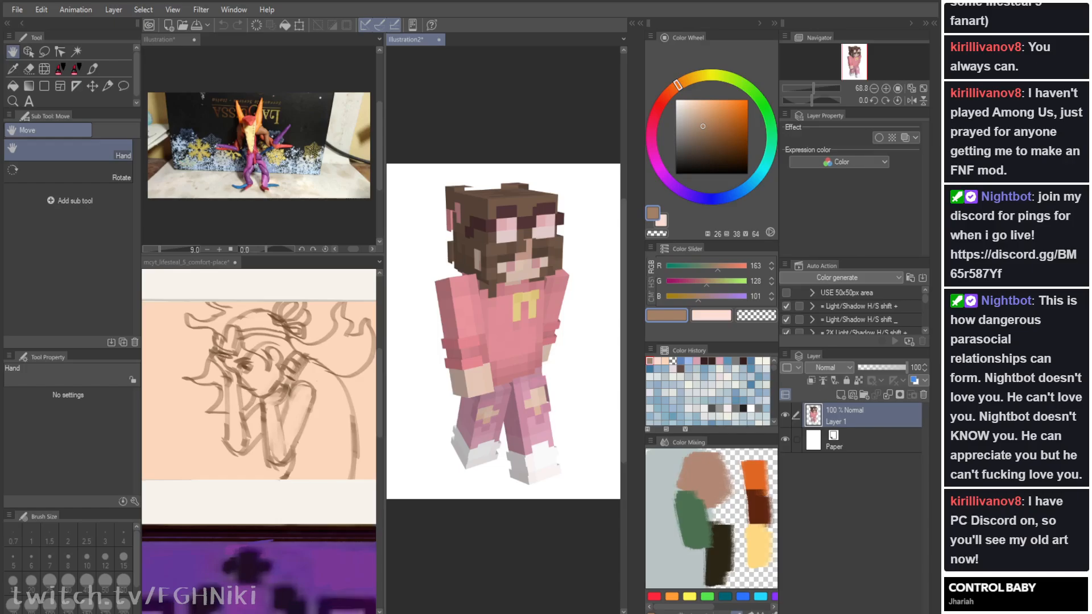
drag(384, 330, 540, 330)
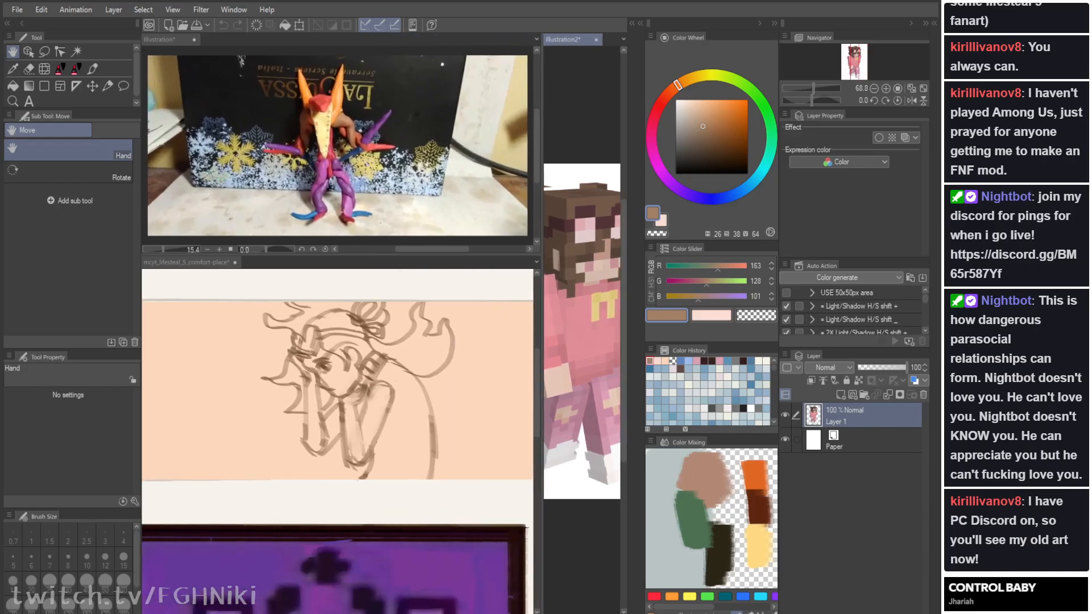
Step: Hide the palettes briefly, widen the skin reference pane so the whole figure fits, and restore the palettes
key(Tab)
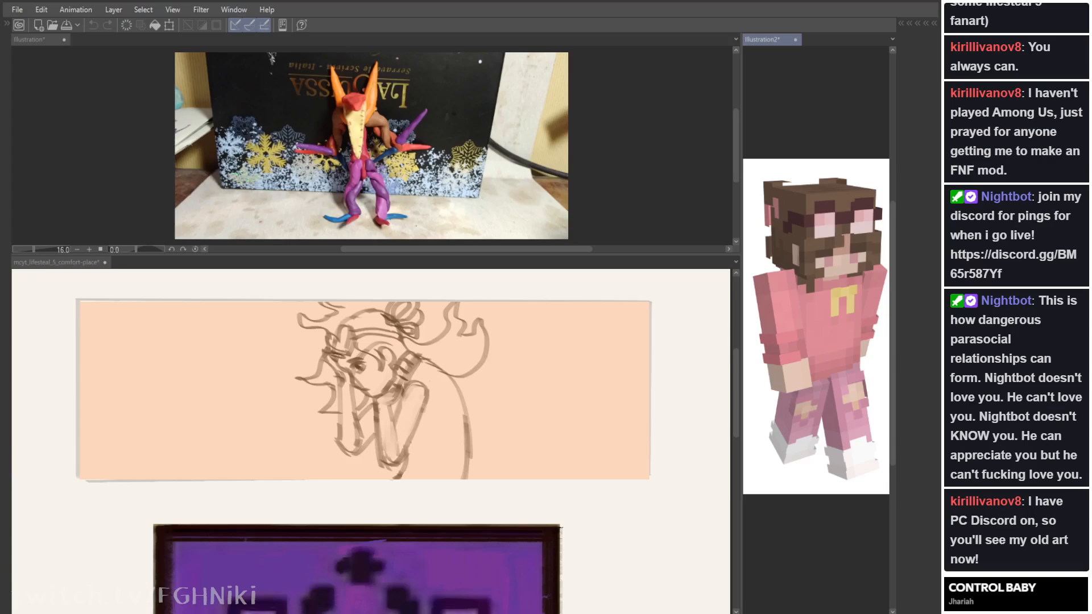
drag(741, 329, 705, 330)
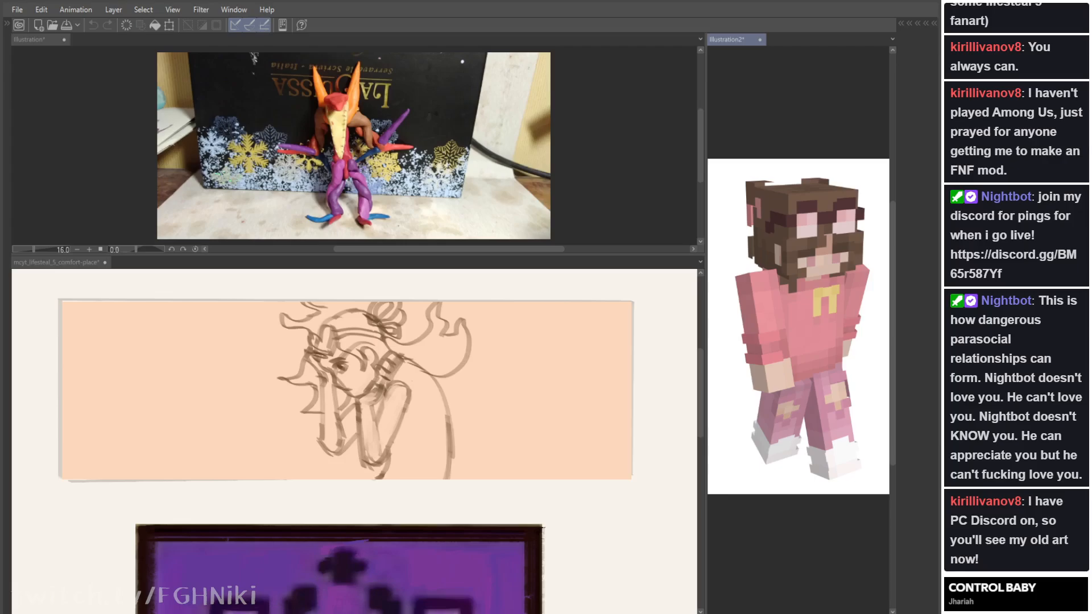
key(Tab)
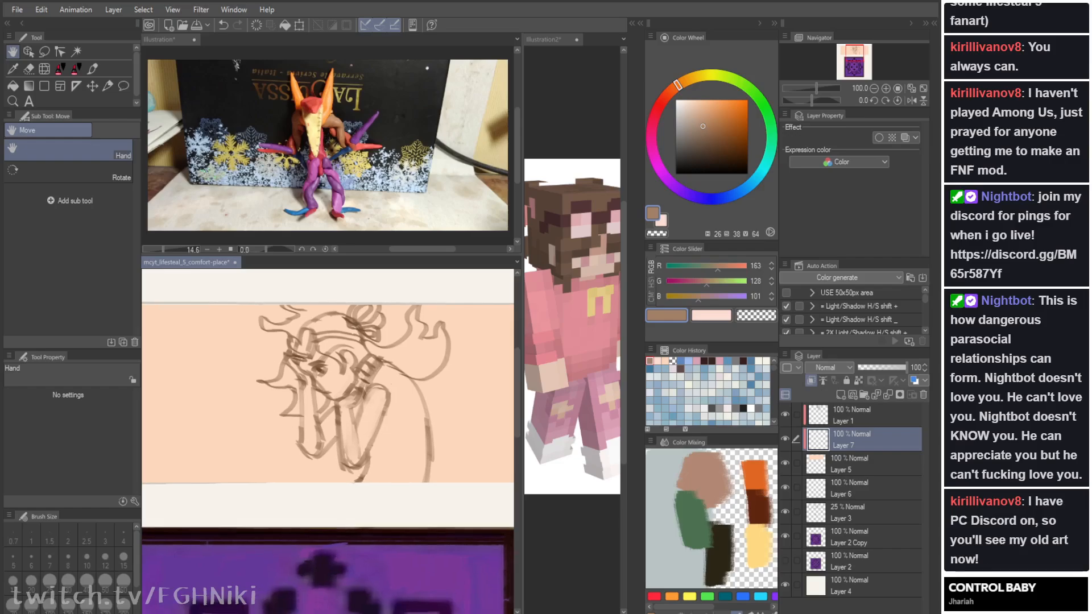
Step: Sample the skin tone from the Minecraft skin's hand and try a Flat Textured jitter stroke on the sketched face, undoing it
key(i)
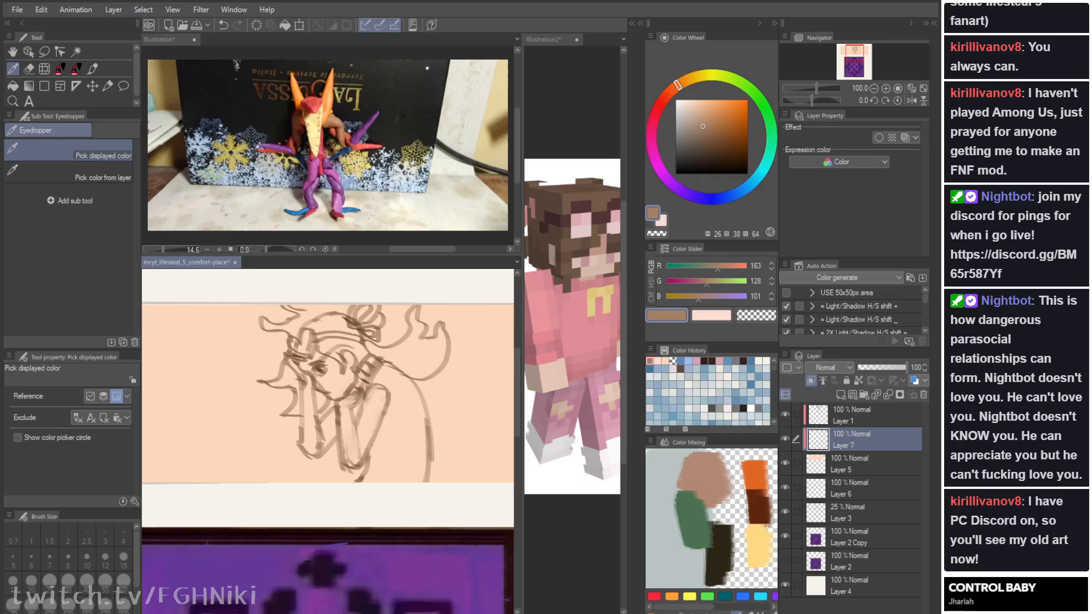
click(544, 377)
click(544, 378)
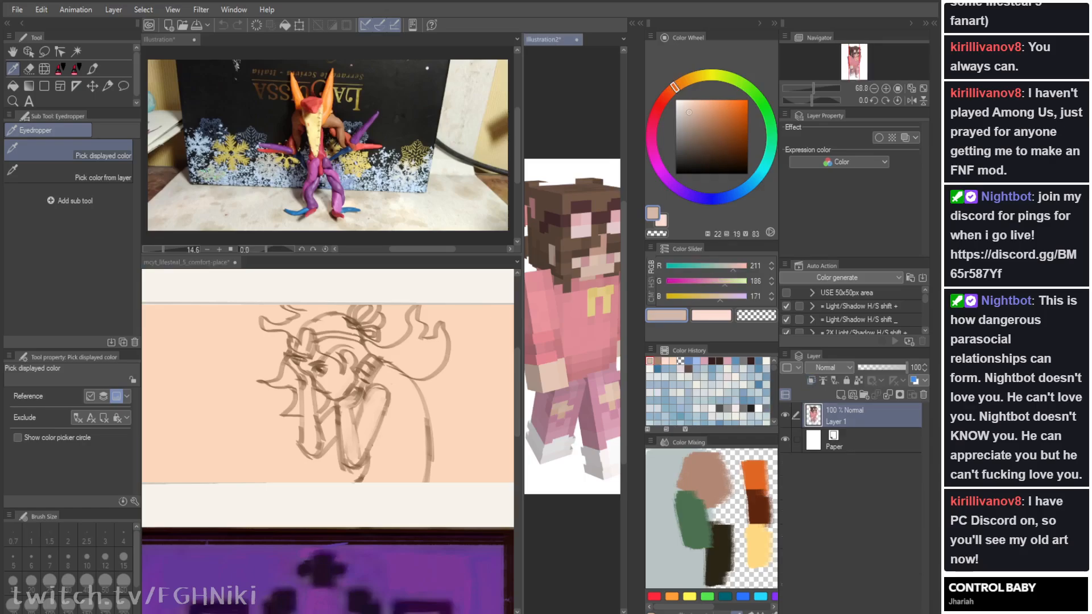
click(341, 392)
key(b)
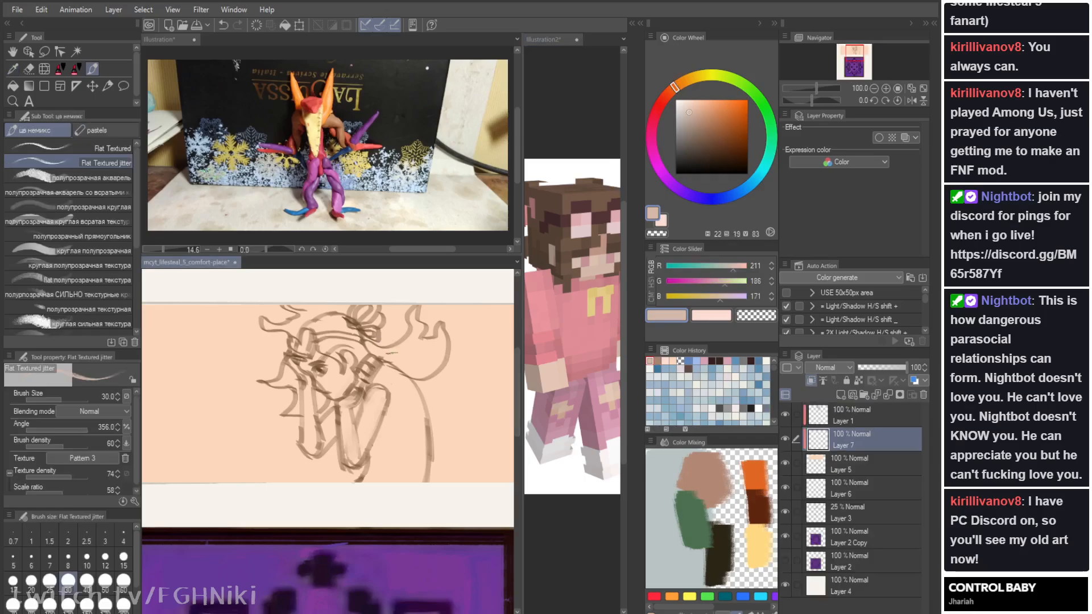
drag(317, 373, 325, 388)
key(ctrl+z)
Step: Switch to the Flat Textured brush, resample the skin tone, and try a size 150 stroke across the face, undoing it
key(i)
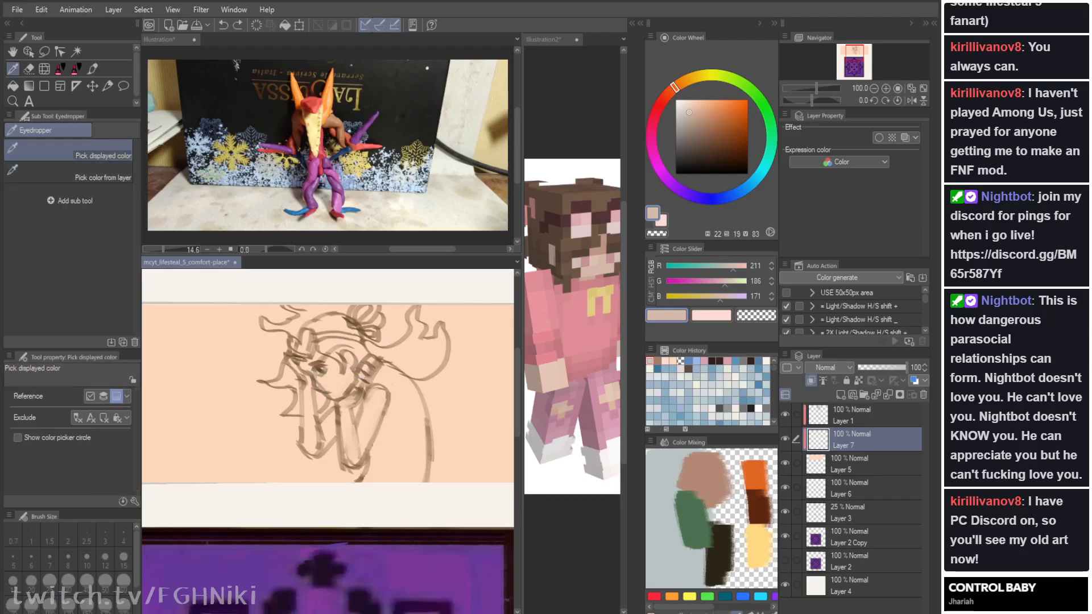
key(b)
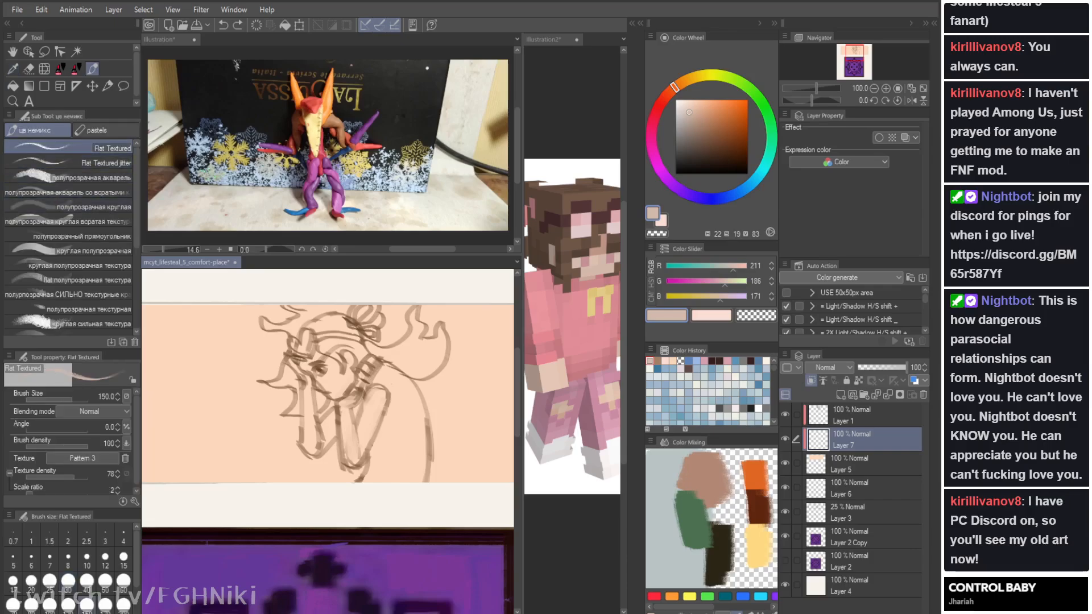
key(i)
click(569, 307)
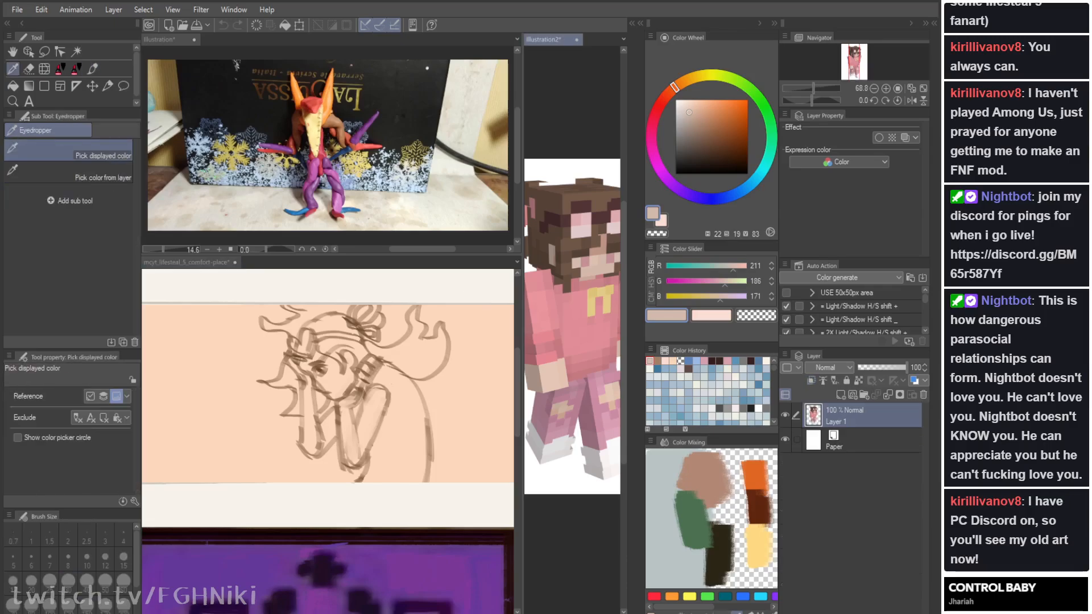
key(b)
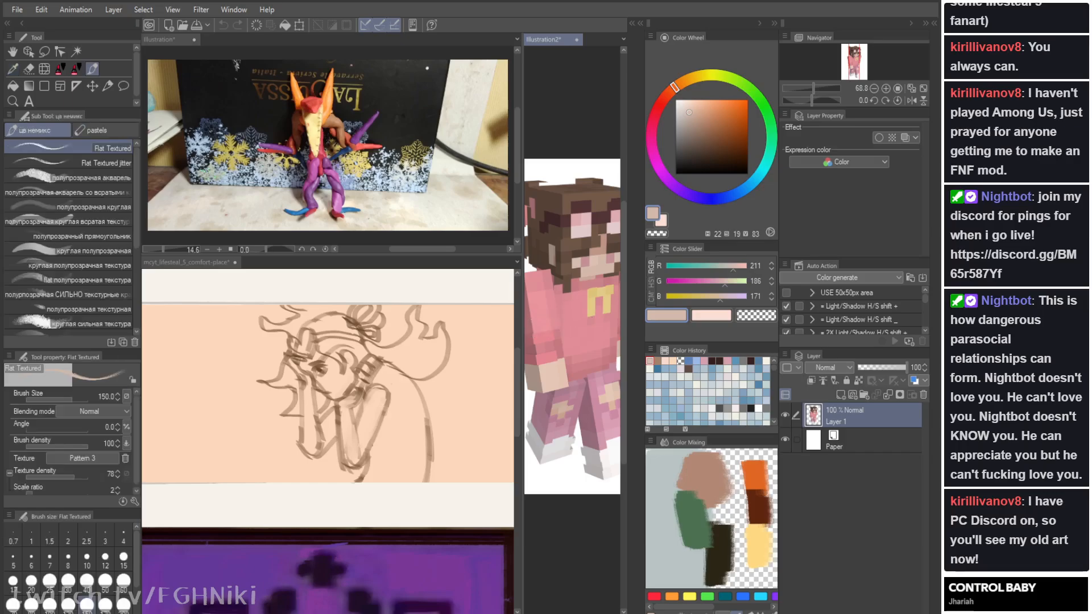
click(316, 368)
drag(292, 369, 341, 371)
key(ctrl+z)
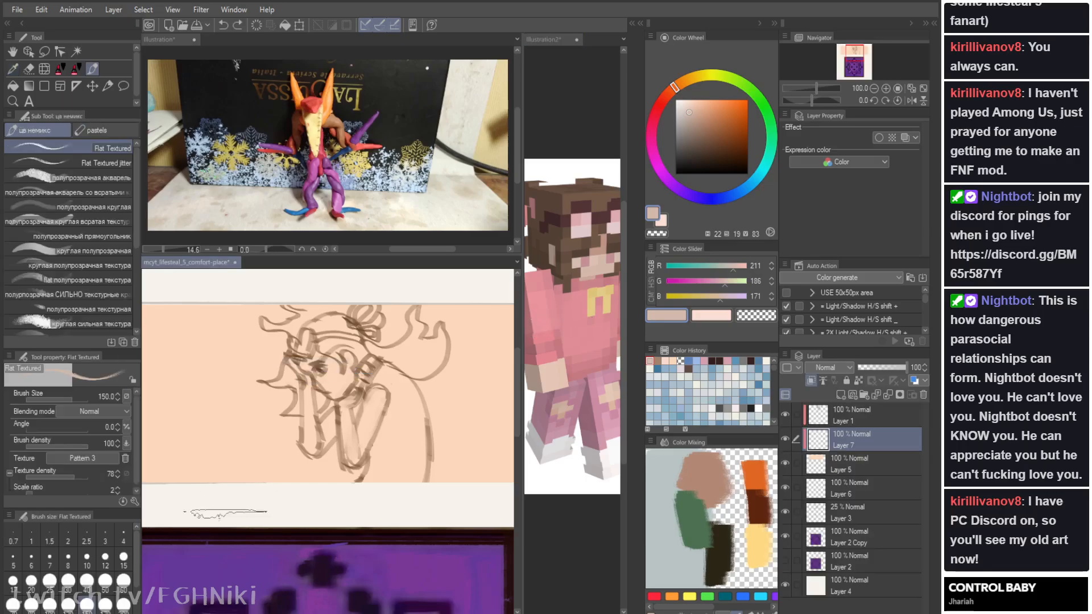
Step: Set the brush size to 30, lighten the skin tone to RGB 232, 198, 177, and block in the face on Layer 7
click(68, 581)
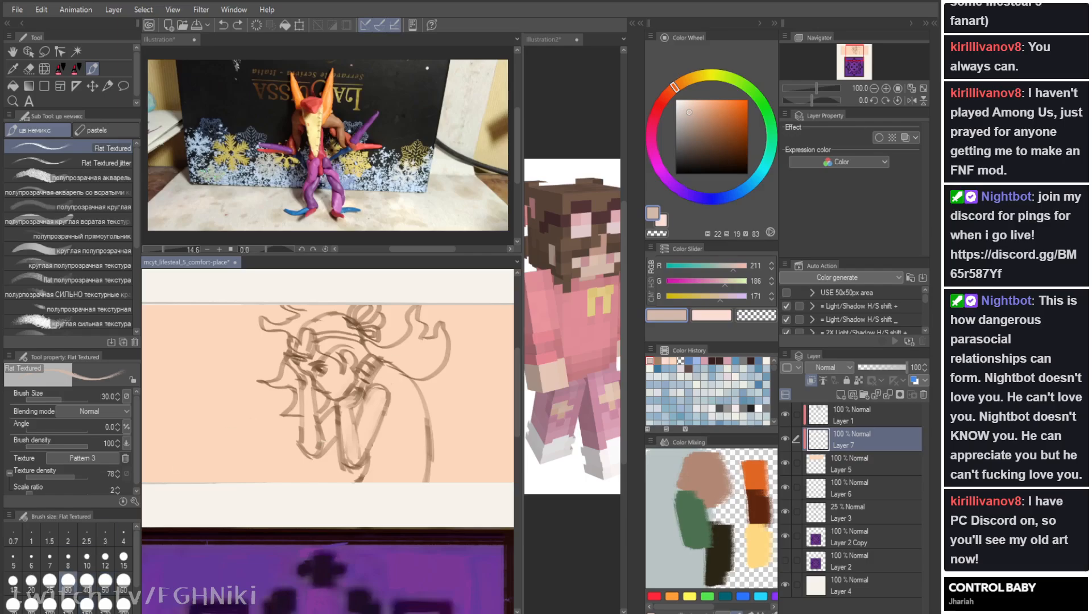
click(692, 106)
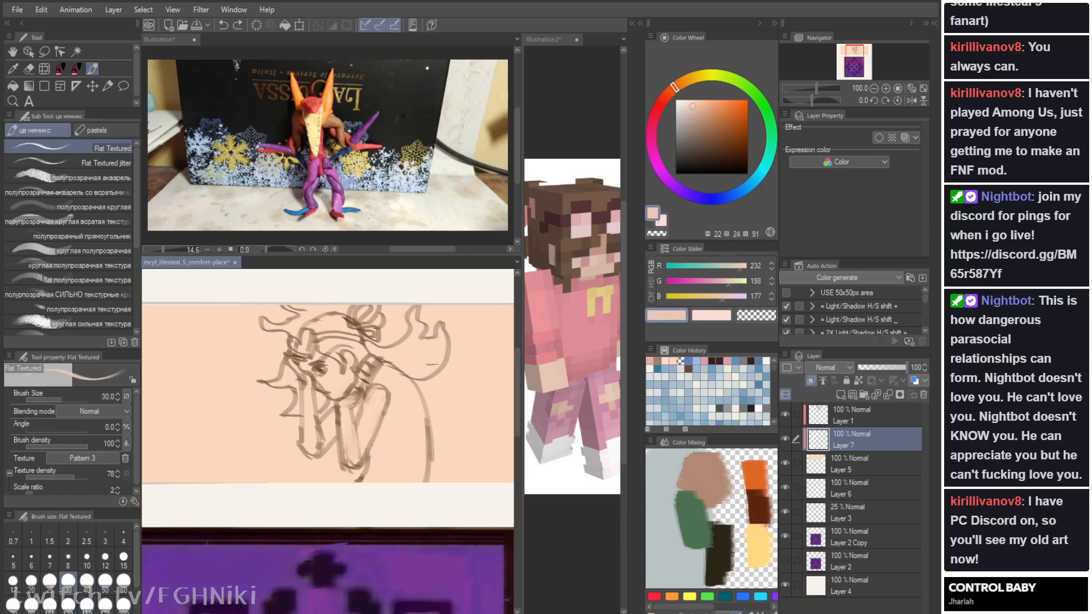
mouse_move(308, 366)
mouse_down()
mouse_move(336, 398)
mouse_move(347, 383)
mouse_move(343, 357)
mouse_move(349, 368)
mouse_move(303, 360)
mouse_up()
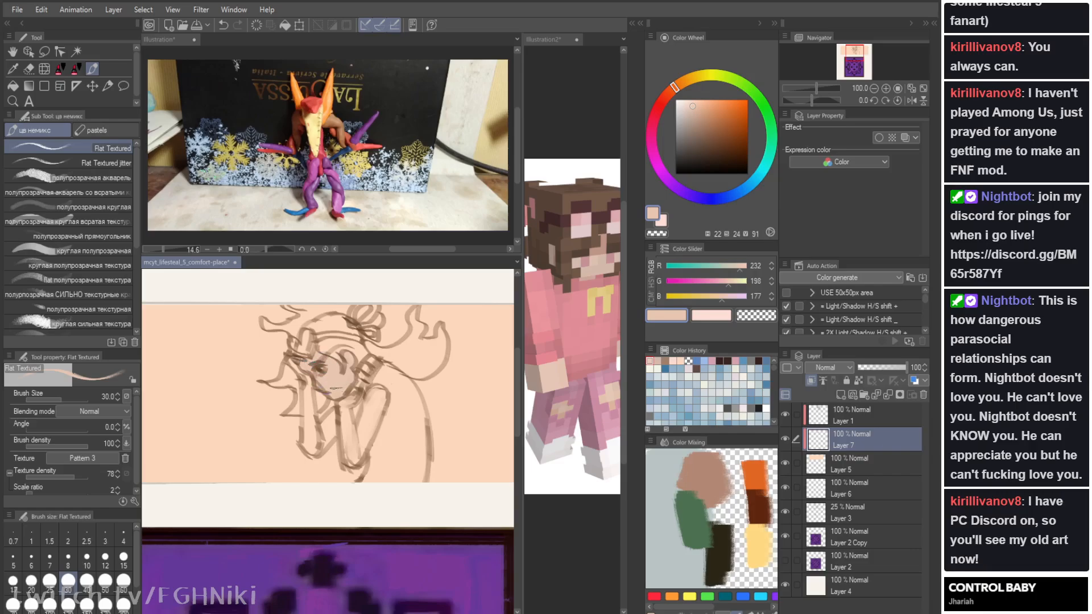
Step: Set the sketch on Layer 1 to Multiply blending at 25% opacity
click(851, 416)
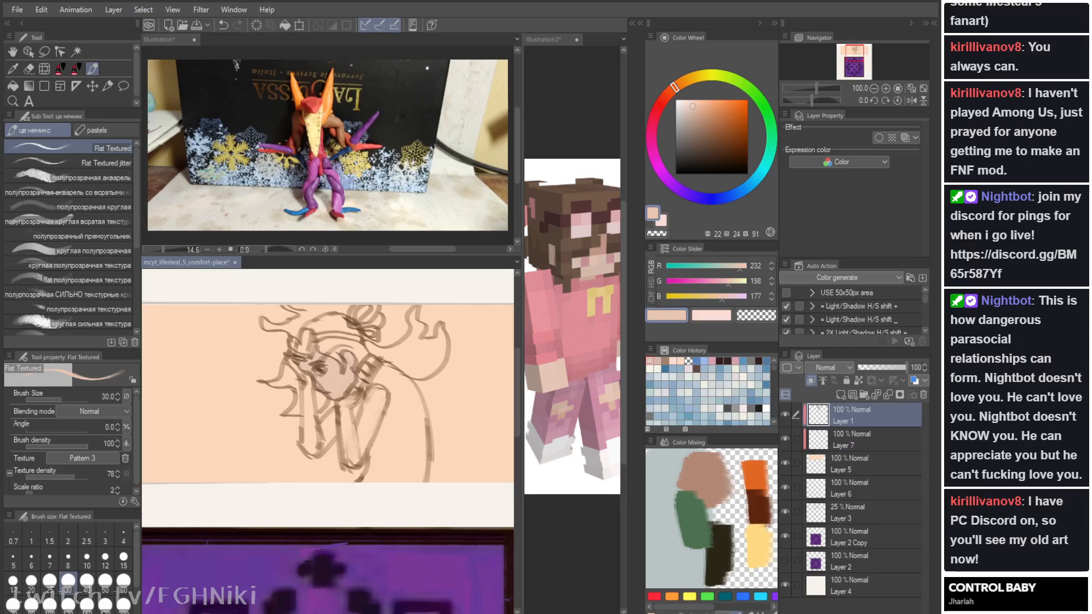
scroll(829, 368, down, 1)
scroll(829, 368, down, 1)
click(870, 367)
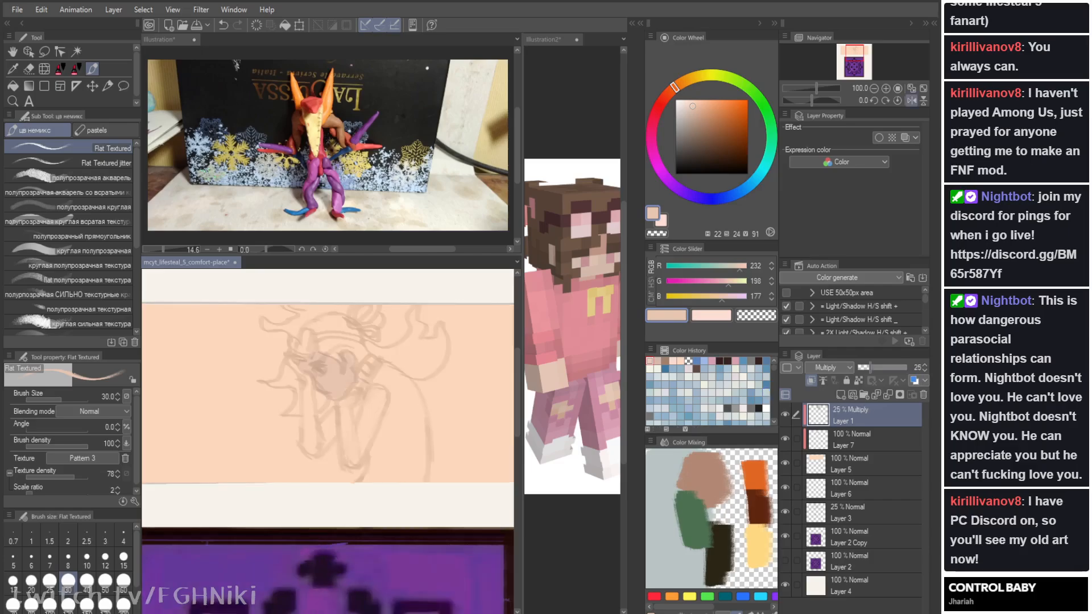
Step: Sample the Minecraft skin's hair brown, saturate it to RGB 111, 79, 57, and undo the face fill on Layer 7
click(859, 440)
key(i)
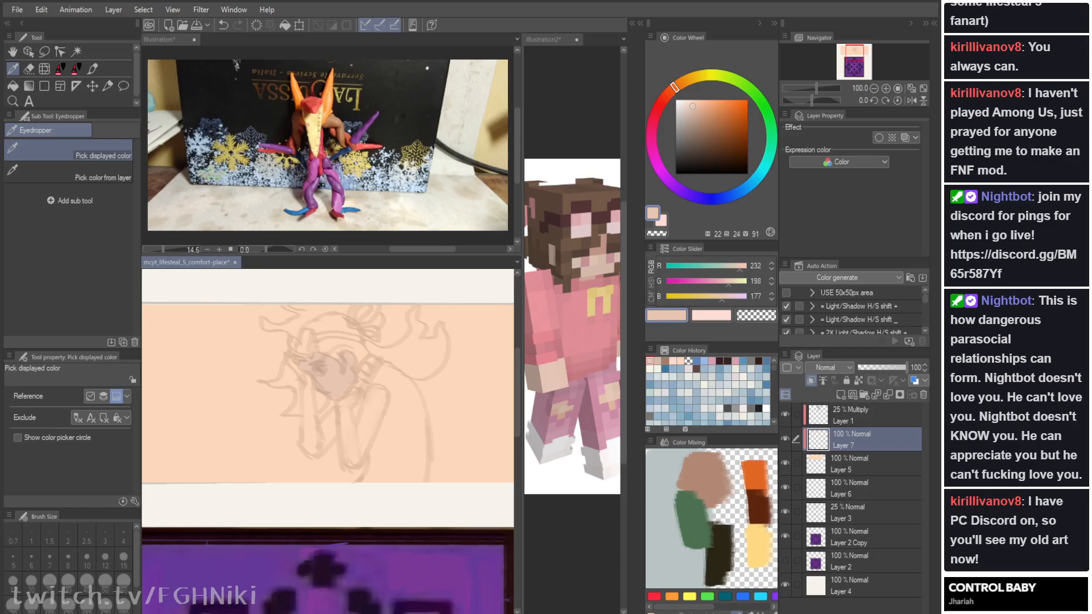
click(546, 378)
click(554, 211)
key(b)
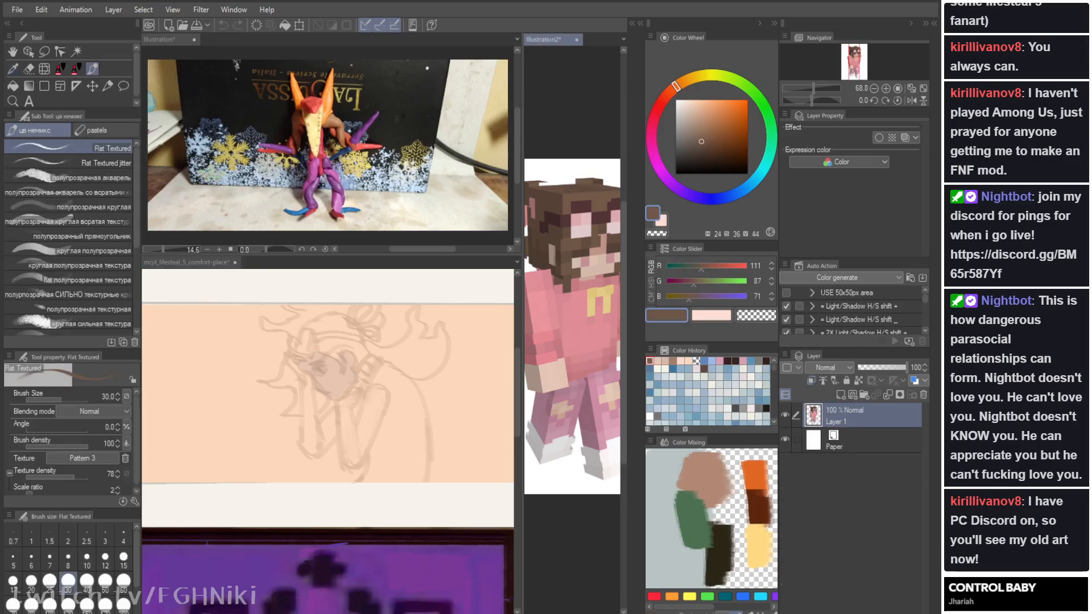
drag(701, 141, 710, 141)
click(391, 427)
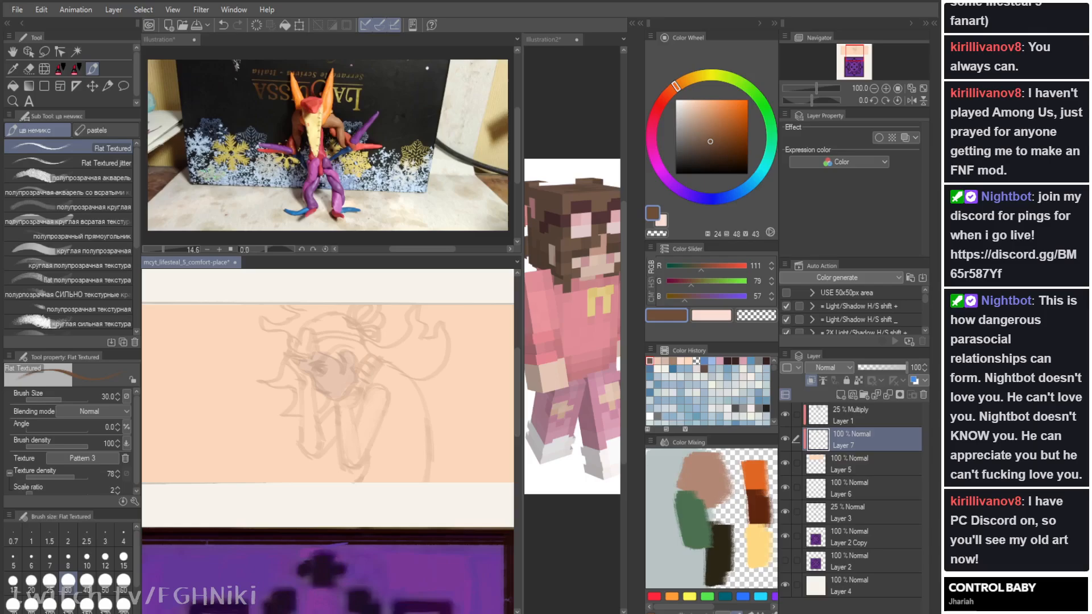
key(ctrl+z)
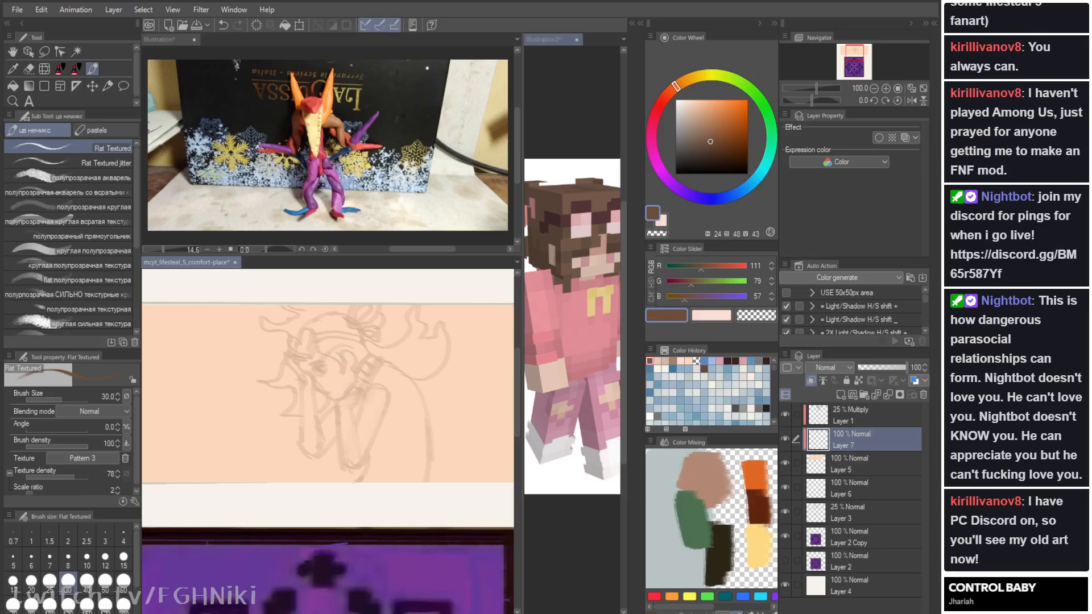
Step: Replace the Minecraft skin reference with mcyt_lifesteal_jumper-who.png docked in a vertical pane beside the fanart, undoing the stray mark on it
click(550, 39)
click(577, 39)
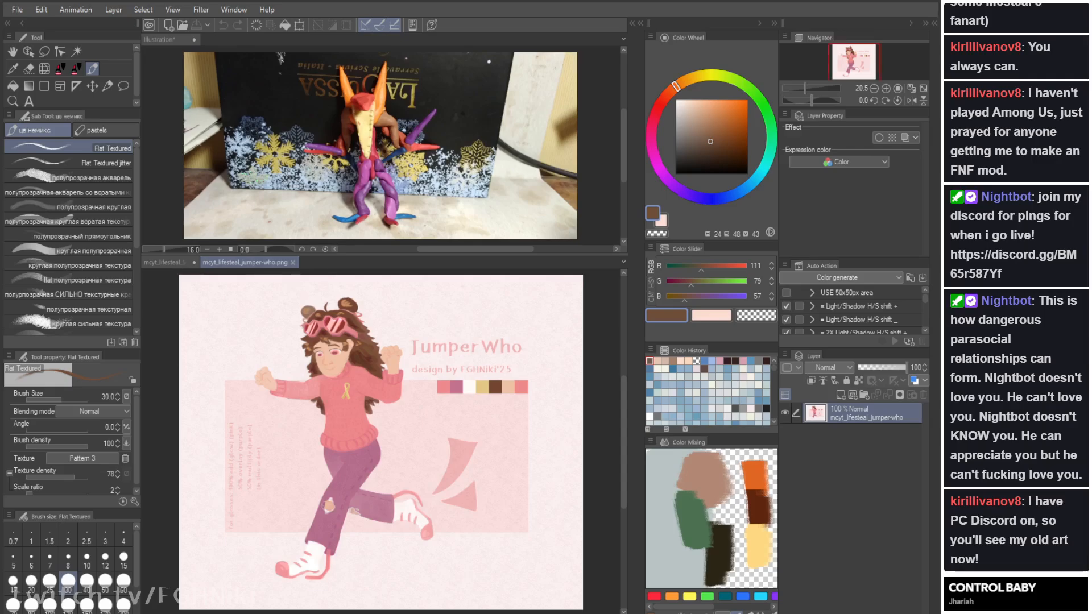
drag(250, 262, 624, 296)
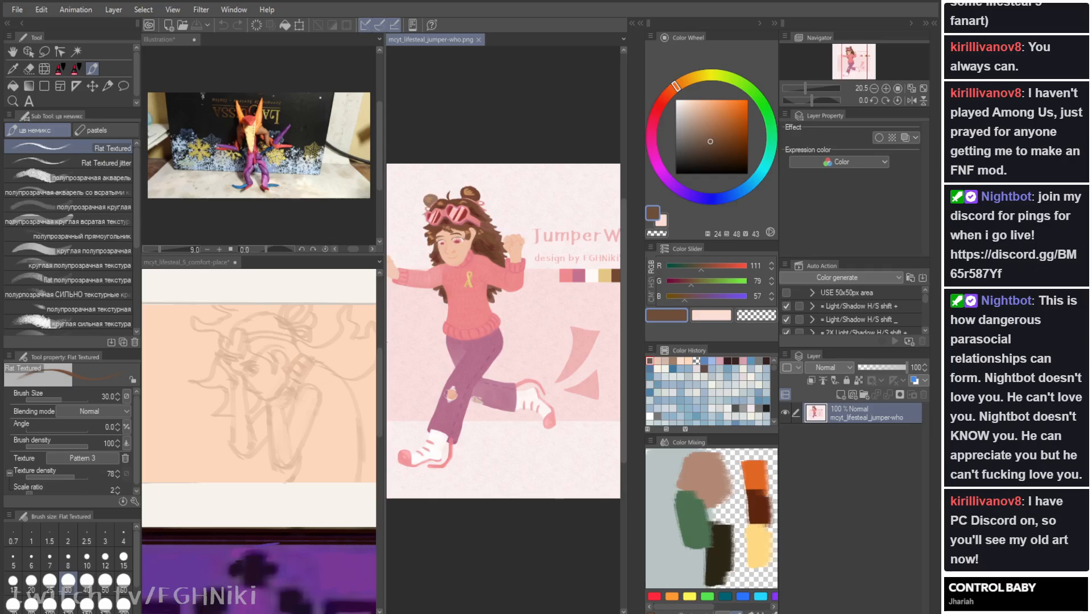
drag(384, 318, 482, 319)
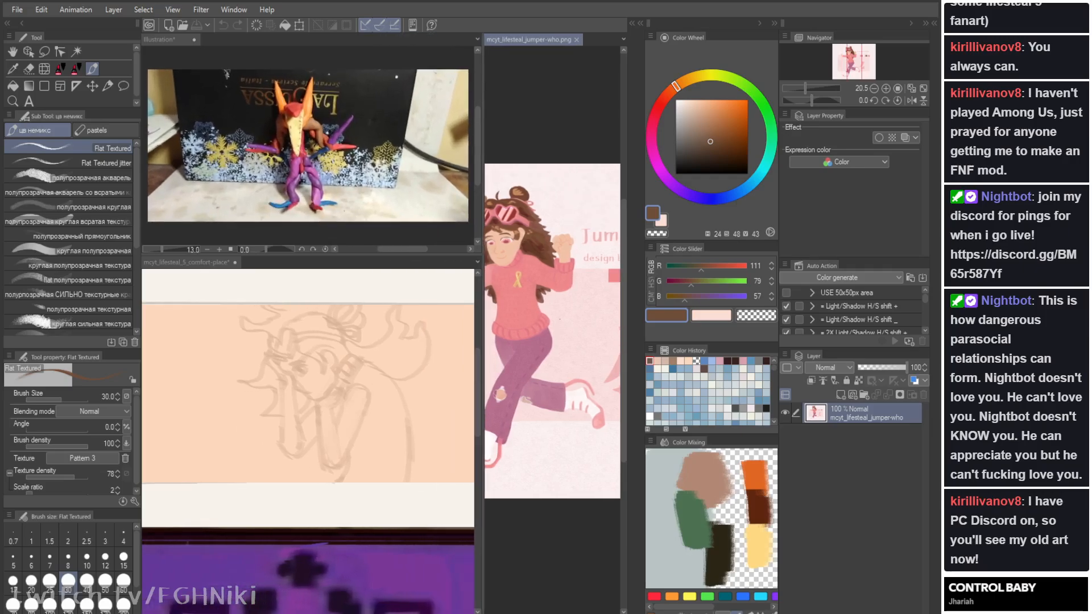
click(571, 301)
key(ctrl+z)
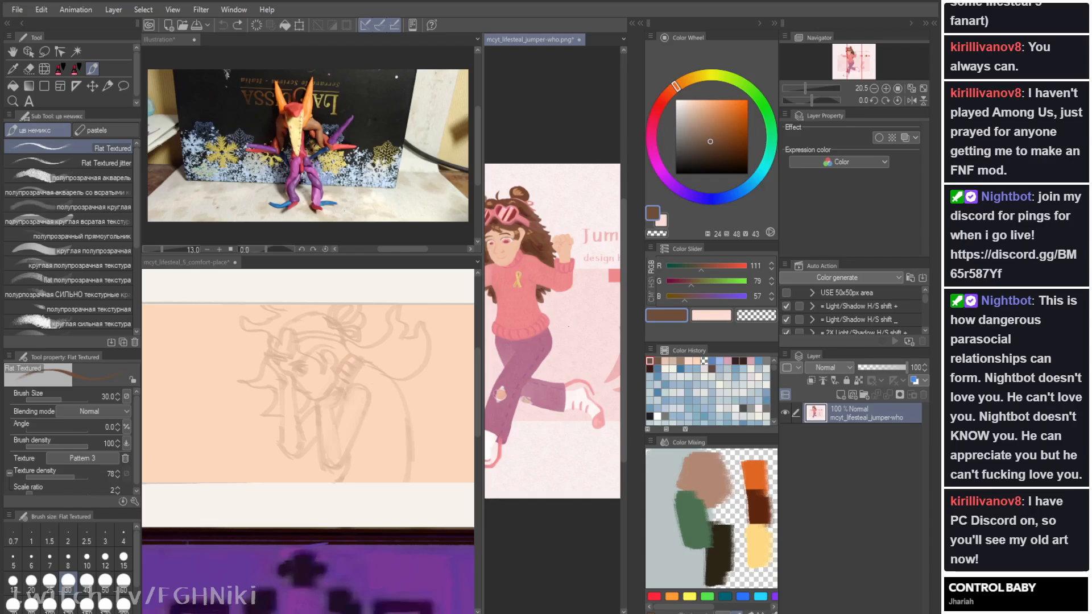
Step: Hide the palettes, examine the character and color swatches on the JumperWho design sheet, and return to the fanart canvas
key(space)
mouse_move(571, 328)
mouse_down()
mouse_move(602, 331)
mouse_move(558, 333)
mouse_up()
scroll(552, 330, up, 1)
key(Tab)
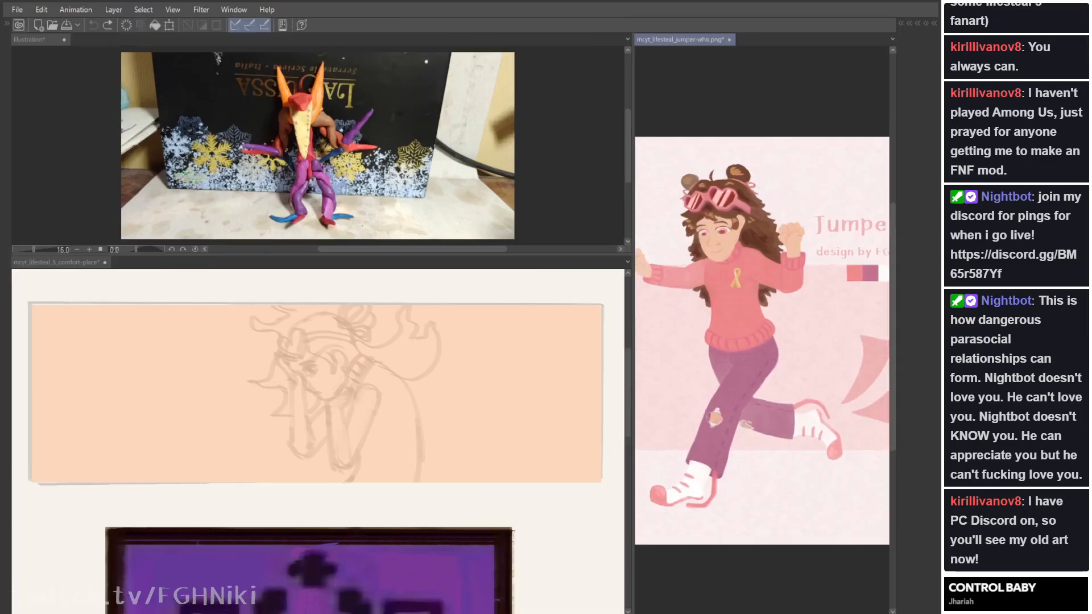
drag(796, 335, 725, 341)
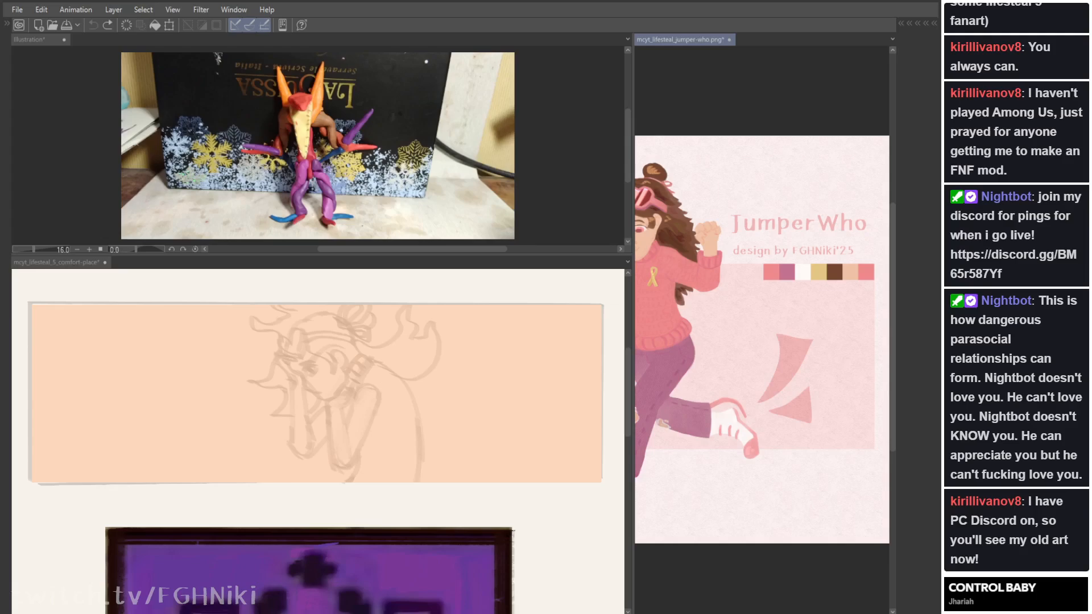
click(338, 413)
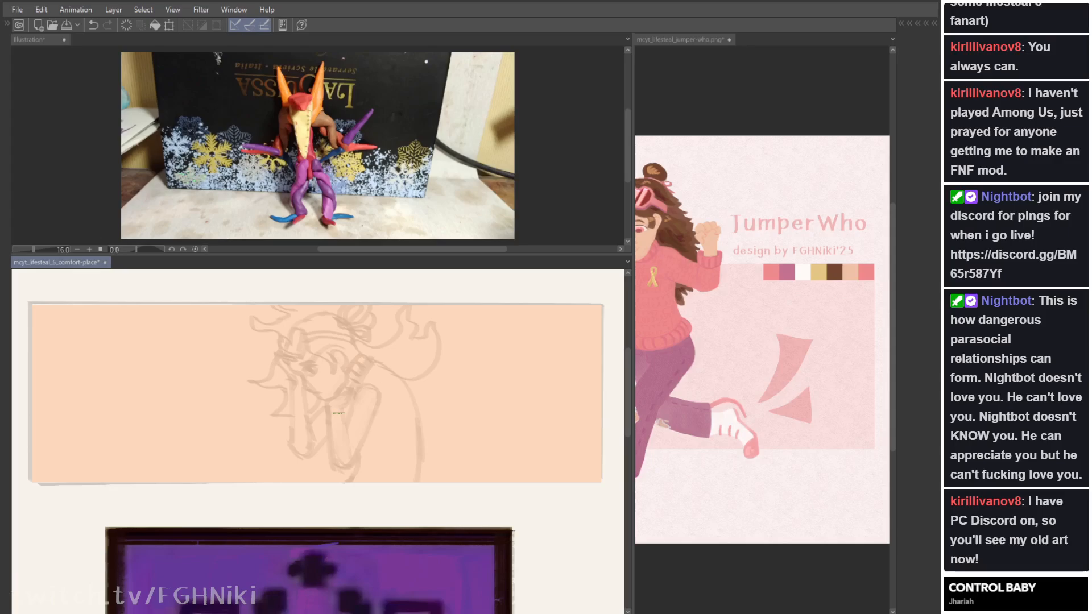
Step: Paint the sketched character's face and ear in a skin tone
mouse_move(316, 374)
mouse_down()
mouse_move(294, 362)
mouse_move(310, 390)
mouse_move(320, 392)
mouse_move(311, 372)
mouse_move(327, 388)
mouse_up()
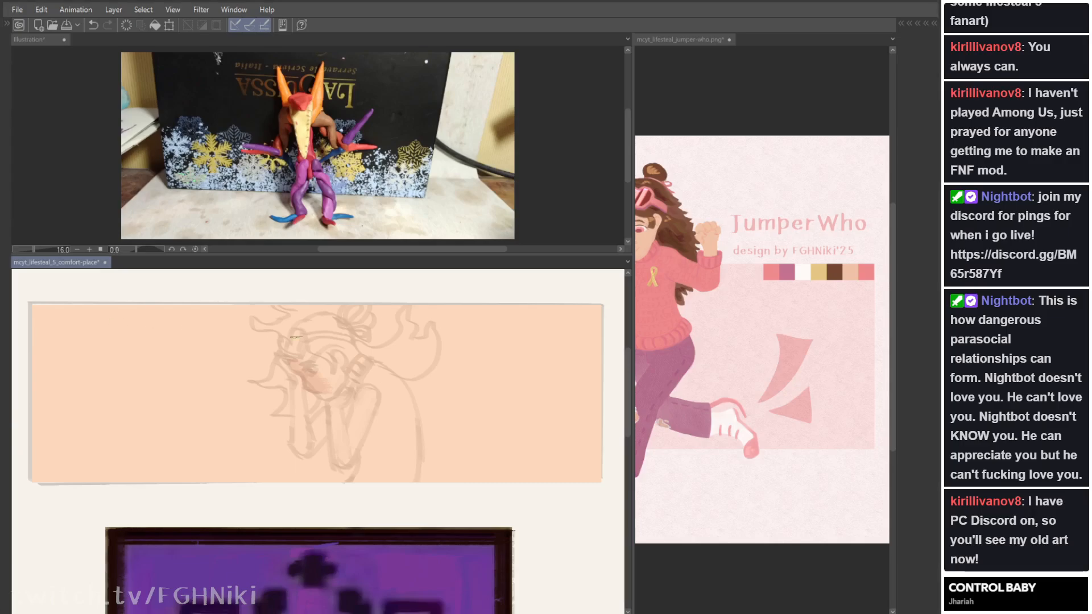
mouse_move(324, 399)
mouse_down()
mouse_move(309, 357)
mouse_move(327, 368)
mouse_move(323, 394)
mouse_move(336, 355)
mouse_up()
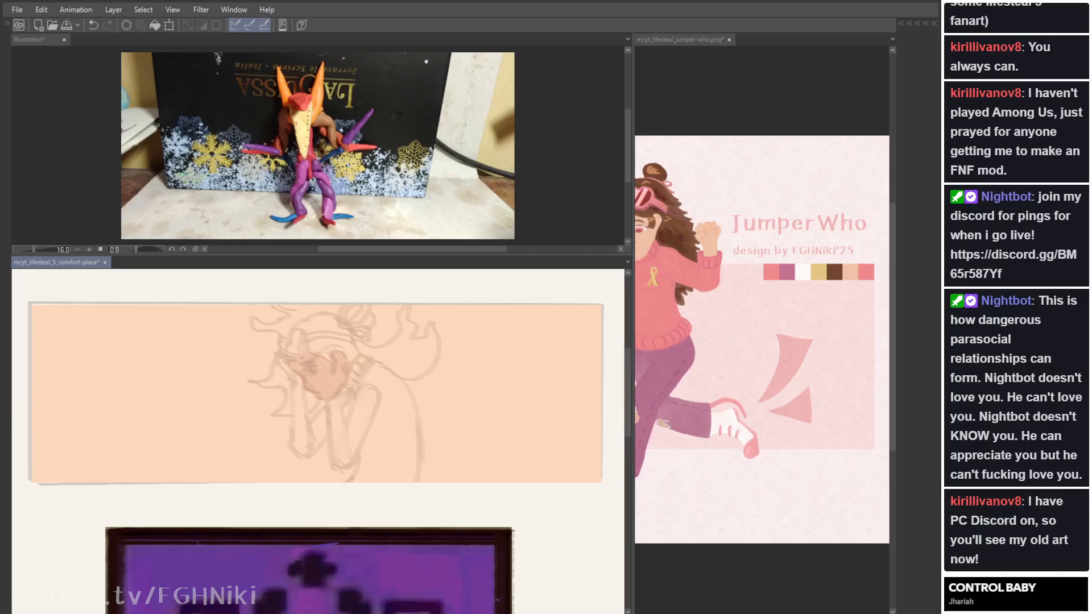
Step: Sample the hair brown from the JumperWho design sheet and undo the trial hair strokes above the face
click(707, 241)
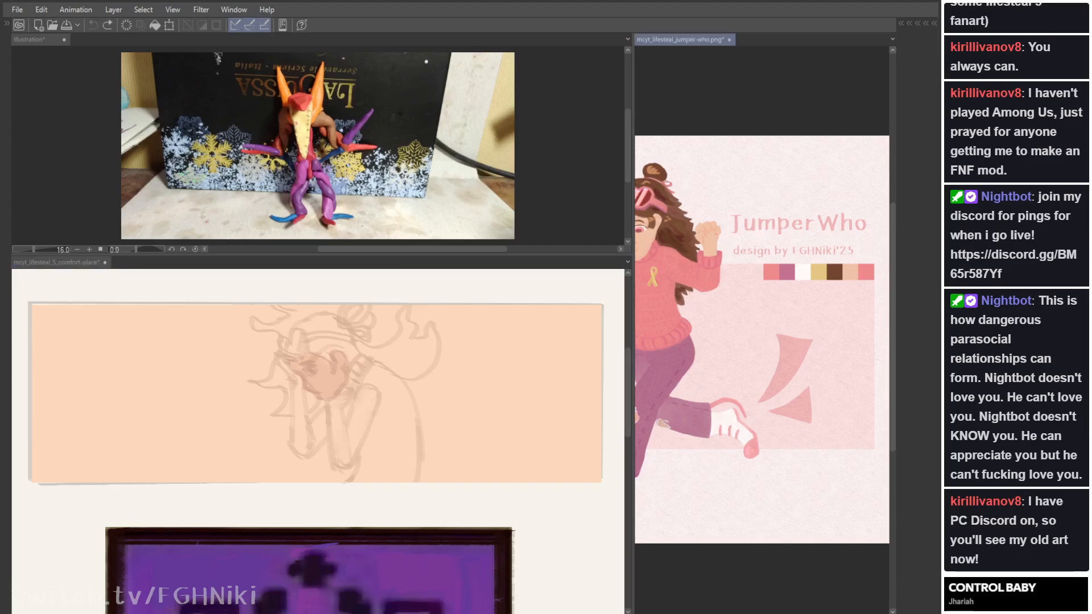
click(352, 362)
key(ctrl+z)
drag(308, 340, 336, 360)
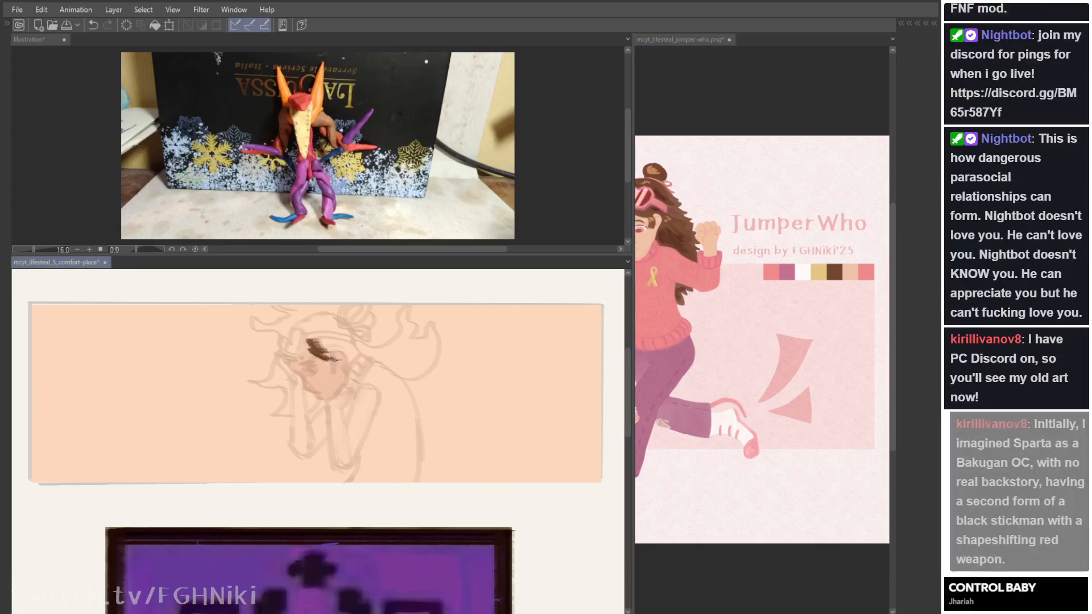
key(ctrl+z)
key(ctrl+z)
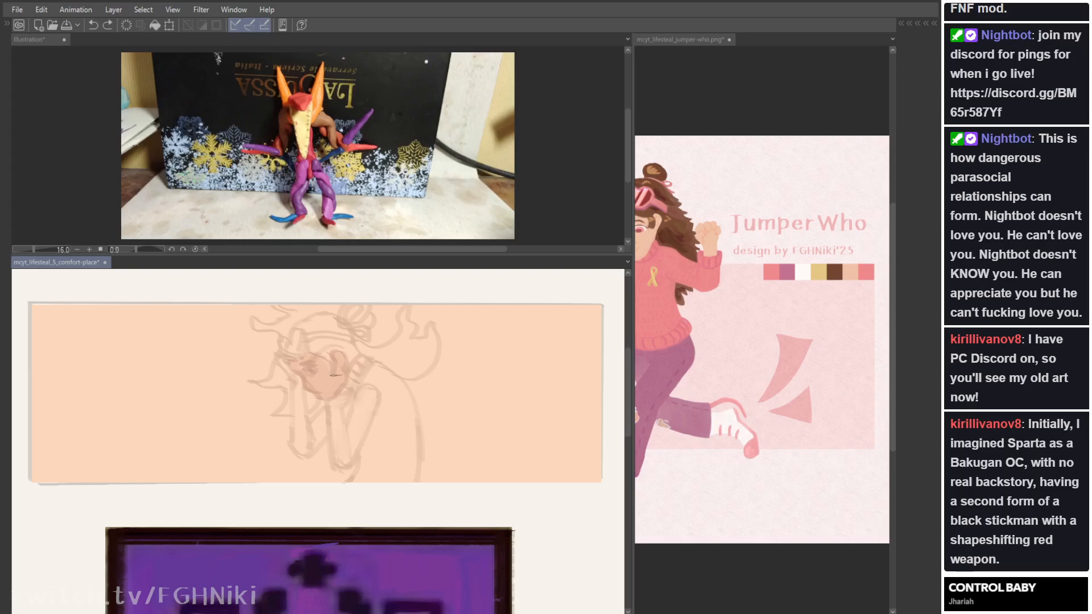
Step: Hide Layer 2 and Layer 3 in the Illustration document so the Layer 1 photo shows, leaving the palettes hidden
key(Tab)
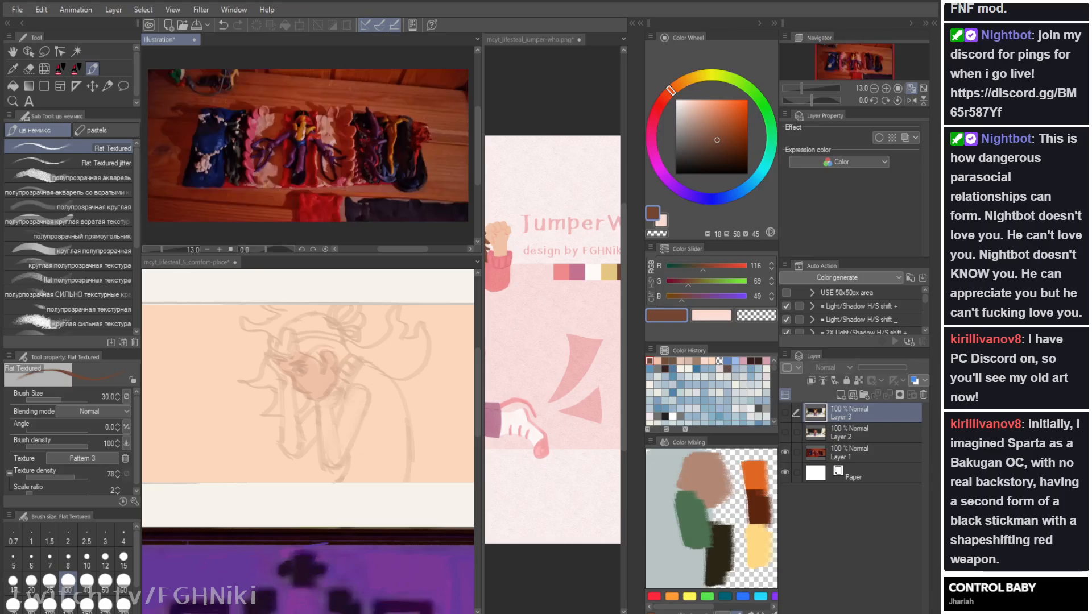
key(Tab)
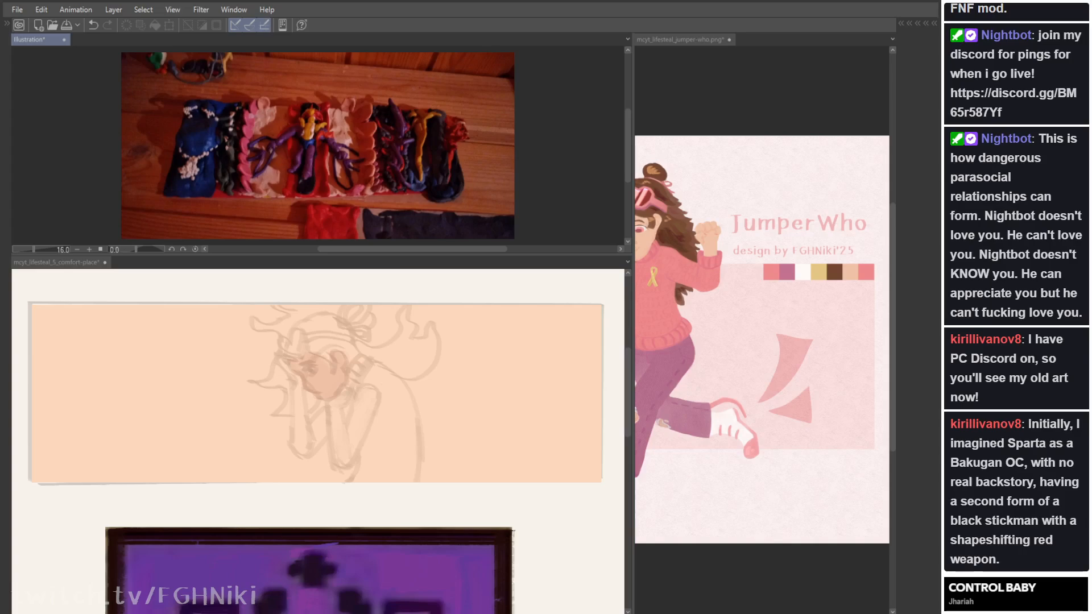
Step: Paint the brown hair over the temple and around the ear, undoing stray strokes
click(312, 362)
mouse_move(310, 339)
mouse_down()
mouse_move(336, 367)
mouse_move(313, 340)
mouse_move(331, 375)
mouse_move(315, 344)
mouse_move(348, 362)
mouse_move(355, 349)
mouse_move(313, 338)
mouse_move(349, 346)
mouse_move(316, 343)
mouse_move(349, 348)
mouse_up()
key(ctrl+z)
key(ctrl+z)
key(ctrl+z)
key(ctrl+z)
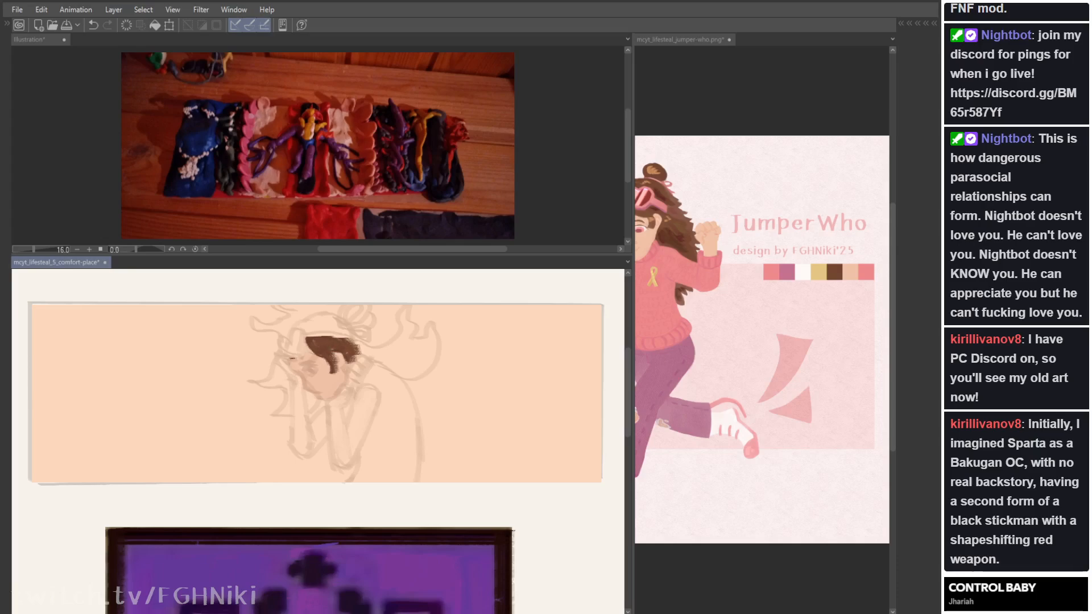
Step: Paint brown hair locks sweeping over the forehead to the panel's upper edge, redoing the uneven strokes
mouse_move(289, 336)
mouse_down()
mouse_move(251, 318)
mouse_move(280, 333)
mouse_move(297, 314)
mouse_move(271, 305)
mouse_move(318, 306)
mouse_move(285, 326)
mouse_move(293, 318)
mouse_move(261, 318)
mouse_move(285, 321)
mouse_up()
key(ctrl+z)
mouse_move(295, 321)
mouse_down()
mouse_move(289, 335)
mouse_move(354, 334)
mouse_move(300, 308)
mouse_move(304, 327)
mouse_up()
key(ctrl+z)
mouse_move(310, 327)
mouse_down()
mouse_move(296, 311)
mouse_move(290, 327)
mouse_up()
mouse_move(295, 316)
mouse_down()
mouse_move(285, 326)
mouse_move(337, 326)
mouse_move(344, 305)
mouse_up()
Step: Paint the brown hair mass flowing out behind the character's head, with its curled ends
mouse_move(356, 343)
mouse_down()
mouse_move(394, 340)
mouse_move(404, 307)
mouse_move(409, 344)
mouse_up()
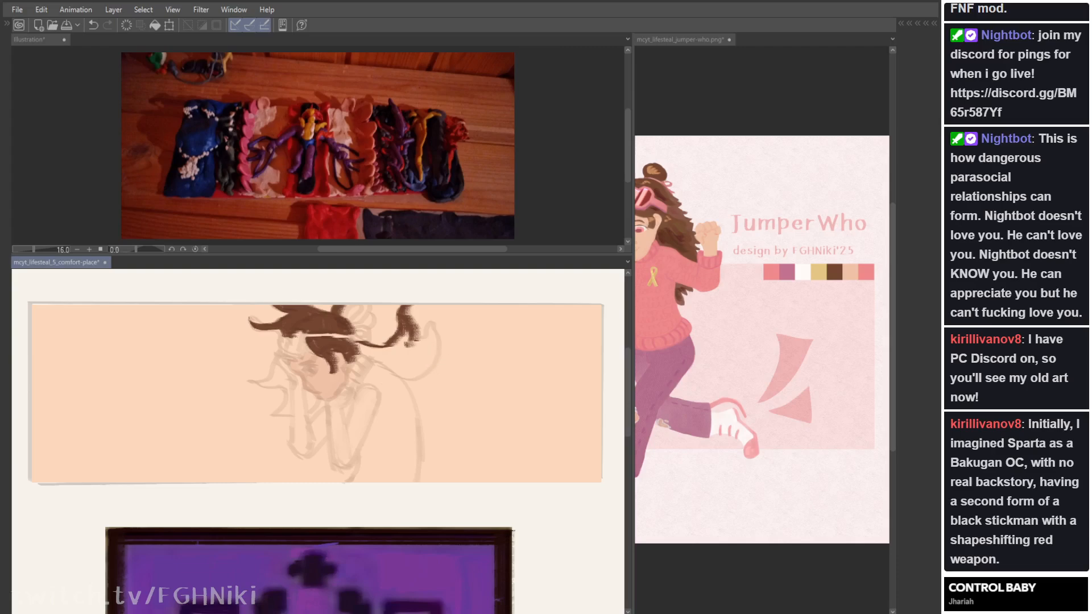
mouse_move(415, 339)
mouse_down()
mouse_move(436, 320)
mouse_move(438, 346)
mouse_move(424, 373)
mouse_up()
key(ctrl+z)
mouse_move(362, 350)
mouse_down()
mouse_move(405, 373)
mouse_move(373, 357)
mouse_move(396, 365)
mouse_move(376, 348)
mouse_up()
mouse_move(361, 346)
mouse_down()
mouse_move(415, 373)
mouse_move(427, 364)
mouse_move(405, 374)
mouse_move(438, 346)
mouse_move(407, 374)
mouse_move(433, 355)
mouse_move(410, 373)
mouse_move(434, 340)
mouse_move(428, 327)
mouse_move(381, 346)
mouse_move(404, 355)
mouse_move(427, 323)
mouse_move(422, 366)
mouse_move(404, 353)
mouse_move(383, 362)
mouse_up()
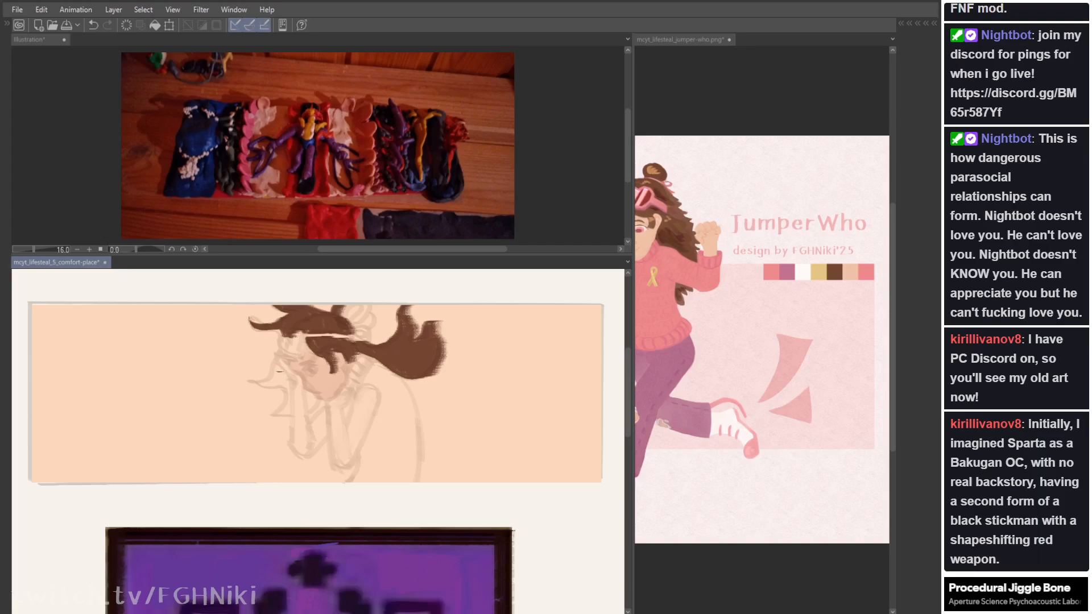
Step: Paint brown hair locks hanging in front of the face beside the raised hands, redoing the uneven strokes
mouse_move(278, 360)
mouse_down()
mouse_move(271, 381)
mouse_move(254, 386)
mouse_up()
mouse_move(247, 381)
mouse_down()
mouse_move(283, 384)
mouse_move(272, 373)
mouse_move(253, 382)
mouse_up()
key(ctrl+z)
key(ctrl+z)
mouse_move(255, 384)
mouse_down()
mouse_move(283, 386)
mouse_move(272, 416)
mouse_up()
key(ctrl+z)
key(ctrl+z)
mouse_move(290, 414)
mouse_down()
mouse_move(284, 373)
mouse_move(281, 387)
mouse_move(257, 378)
mouse_move(311, 400)
mouse_move(307, 410)
mouse_move(299, 391)
mouse_move(308, 396)
mouse_up()
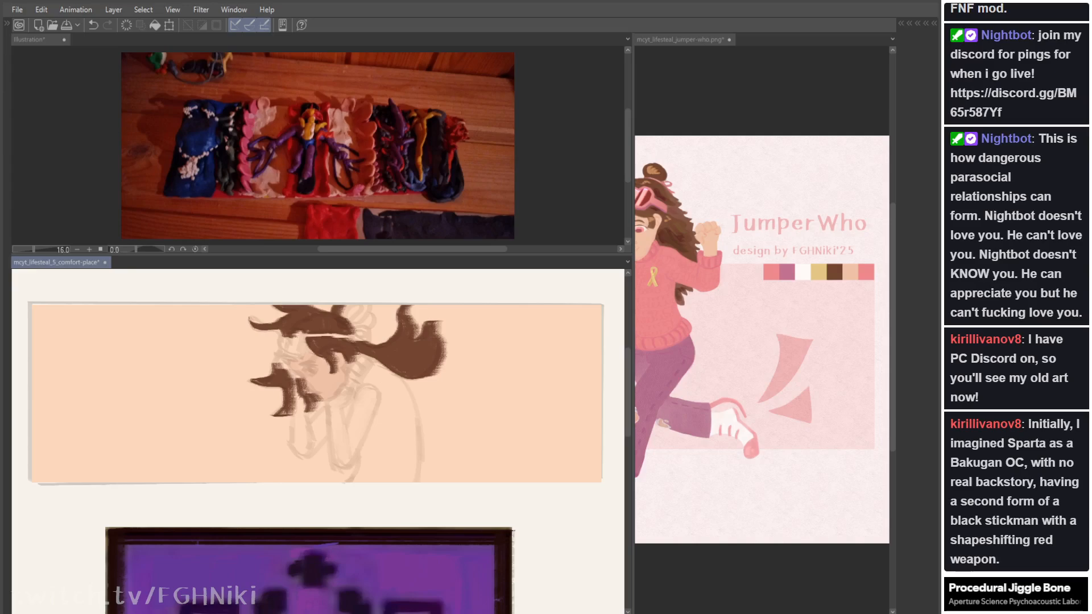
Step: Sample the coral swatch from the design sheet and paint the sweater's near sleeve, collar and torso
click(772, 272)
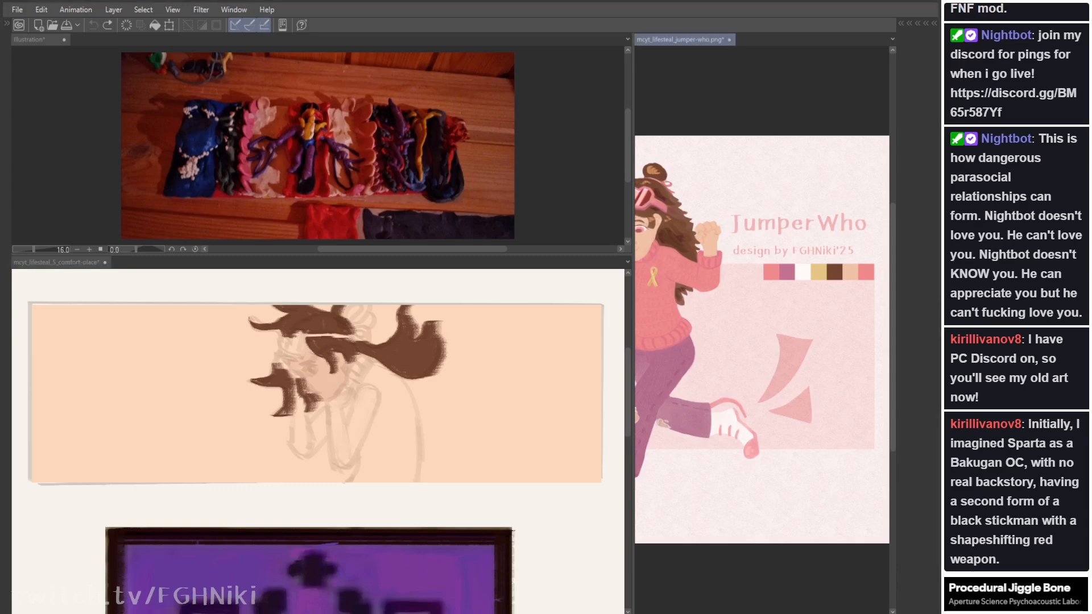
click(327, 410)
mouse_move(325, 409)
mouse_down()
mouse_move(333, 458)
mouse_move(329, 442)
mouse_move(332, 457)
mouse_move(330, 431)
mouse_move(342, 464)
mouse_move(381, 406)
mouse_move(368, 389)
mouse_move(356, 399)
mouse_move(345, 440)
mouse_move(371, 386)
mouse_move(344, 437)
mouse_move(361, 413)
mouse_move(356, 434)
mouse_move(337, 414)
mouse_up()
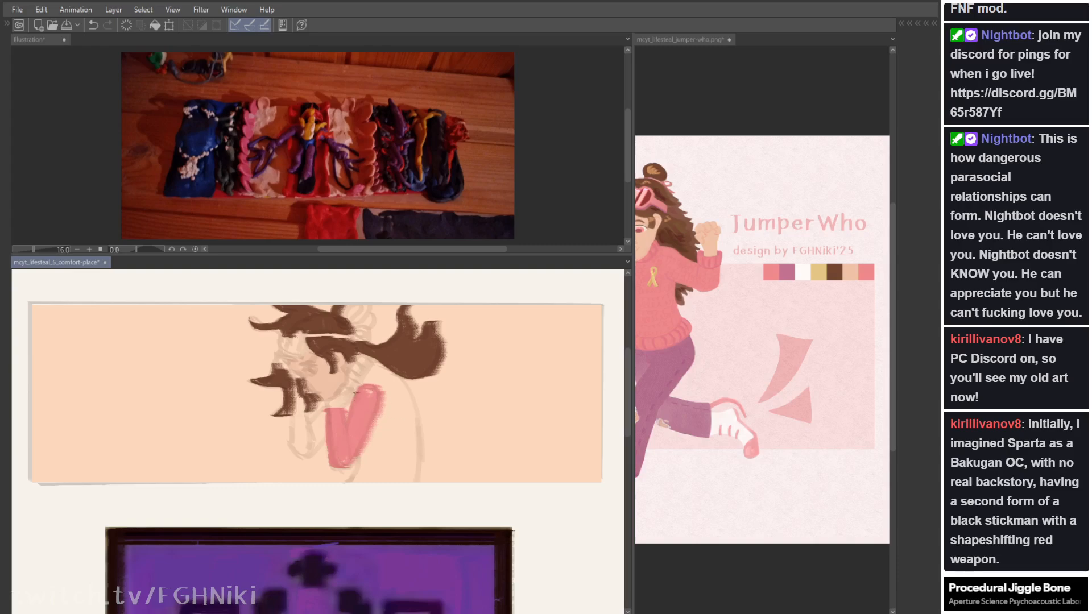
mouse_move(351, 398)
mouse_down()
mouse_move(354, 368)
mouse_move(350, 393)
mouse_move(367, 356)
mouse_move(375, 359)
mouse_move(360, 387)
mouse_move(370, 366)
mouse_move(362, 359)
mouse_move(401, 378)
mouse_move(421, 434)
mouse_up()
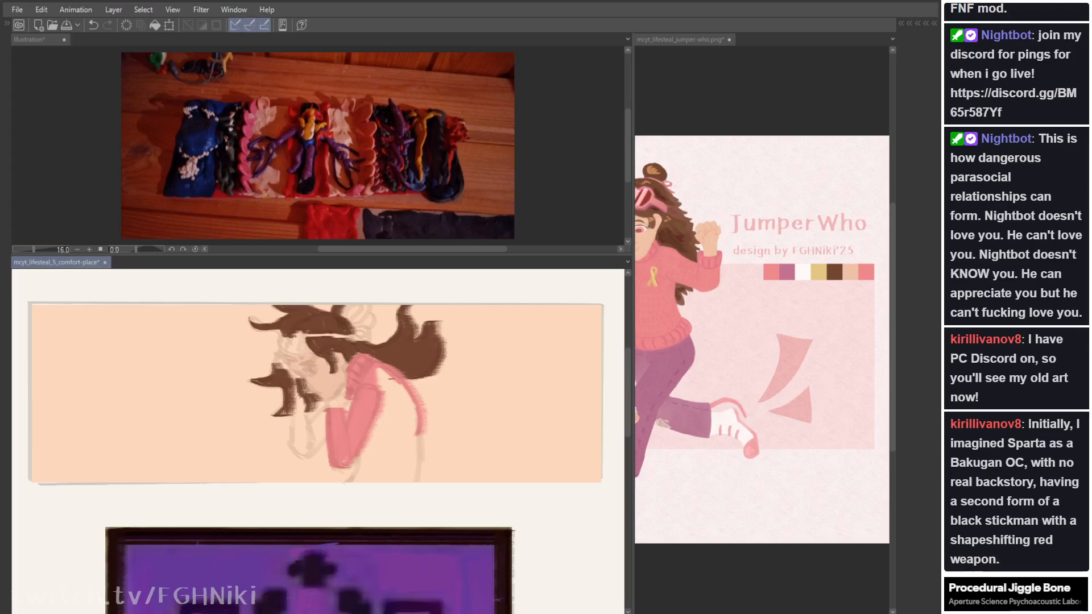
key(ctrl+z)
mouse_move(376, 363)
mouse_down()
mouse_move(409, 432)
mouse_move(411, 482)
mouse_up()
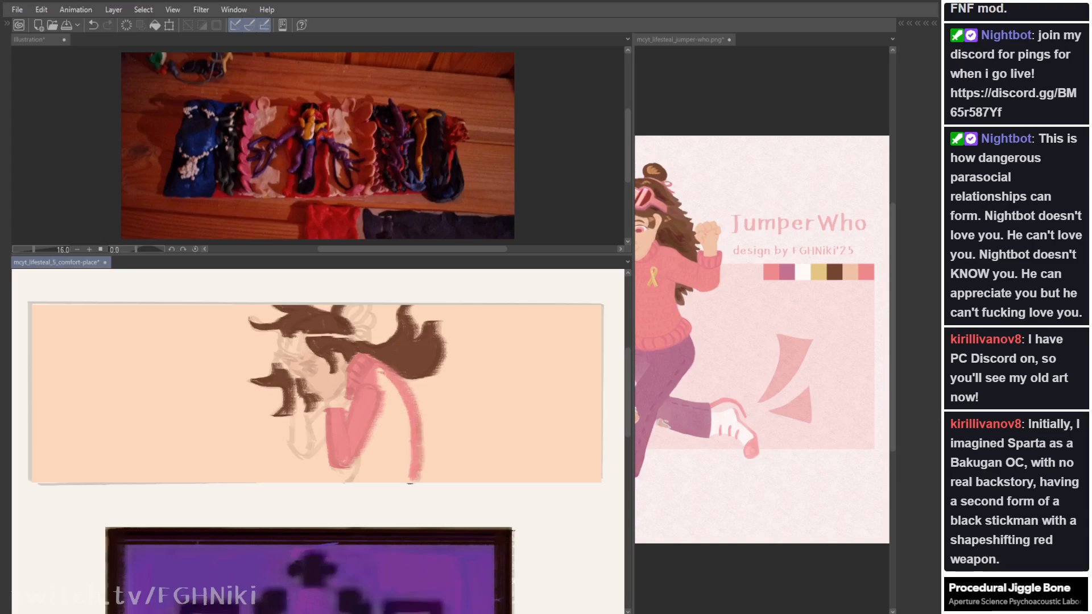
mouse_move(360, 454)
mouse_down()
mouse_move(350, 479)
mouse_move(363, 477)
mouse_move(383, 390)
mouse_move(394, 400)
mouse_move(381, 369)
mouse_move(398, 394)
mouse_move(407, 477)
mouse_move(391, 444)
mouse_move(369, 460)
mouse_move(382, 444)
mouse_move(391, 474)
mouse_up()
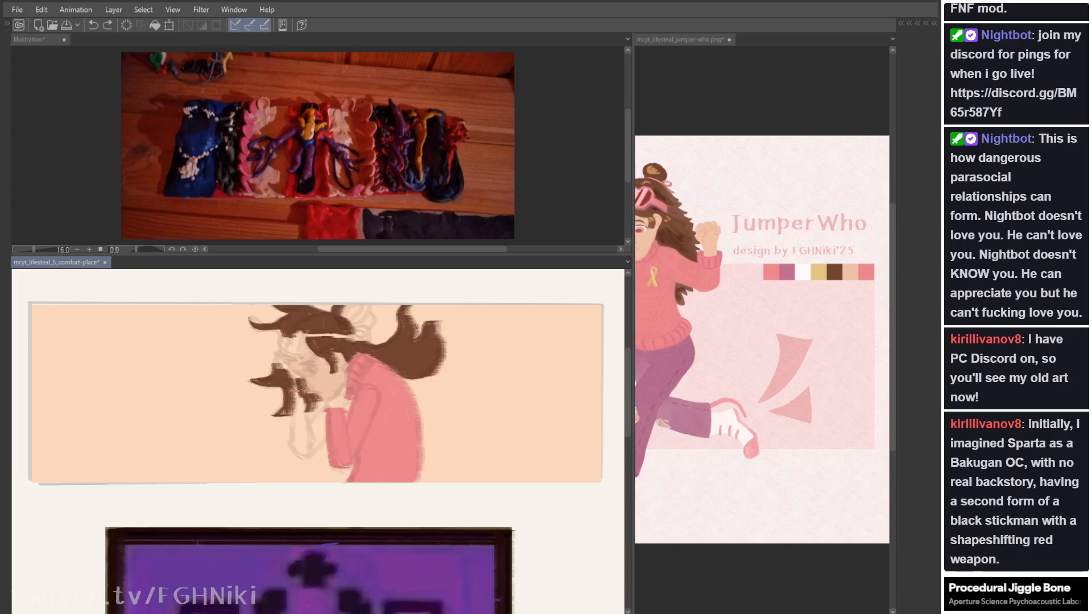
Step: Paint the sweater's far sleeve coral, undoing the stray strokes
mouse_move(293, 391)
mouse_down()
mouse_move(293, 450)
mouse_move(312, 442)
mouse_move(300, 393)
mouse_move(310, 447)
mouse_move(297, 418)
mouse_move(303, 434)
mouse_move(323, 412)
mouse_move(323, 444)
mouse_up()
key(ctrl+z)
key(ctrl+z)
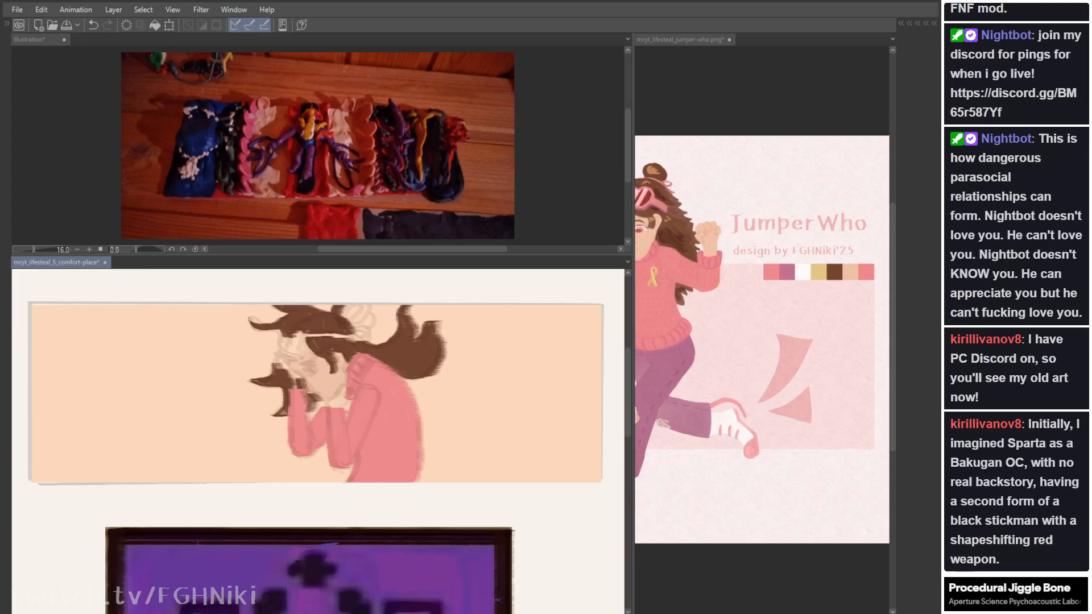
Step: Paint both hands covering the face in the skin tone, from the sleeve cuffs up to the fingers
mouse_move(330, 404)
mouse_down()
mouse_move(351, 386)
mouse_move(335, 405)
mouse_move(348, 414)
mouse_up()
key(ctrl+z)
drag(296, 389, 294, 384)
drag(295, 389, 293, 382)
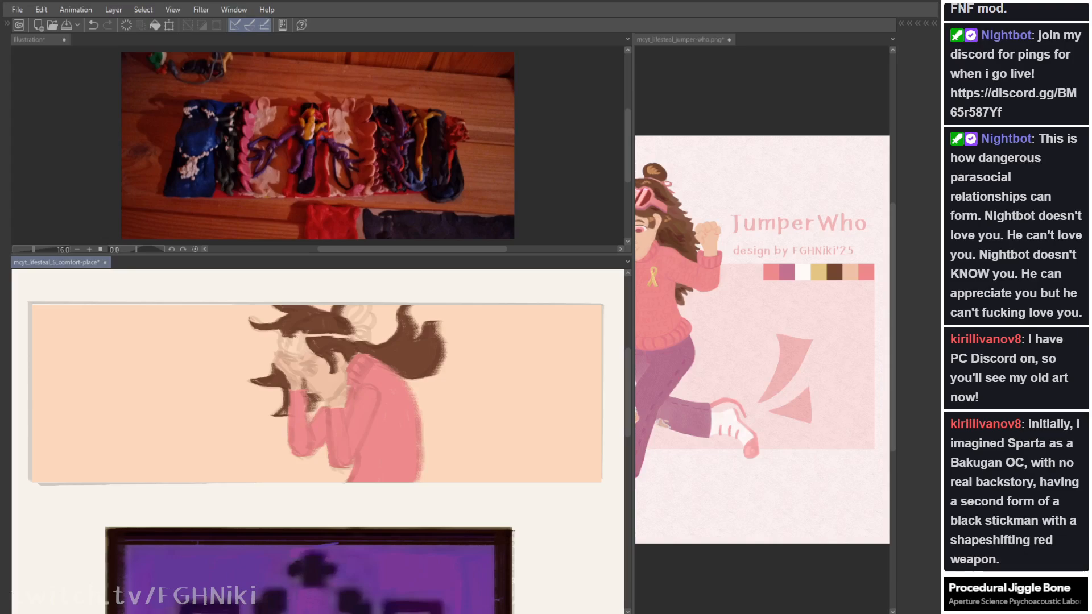
Step: Sample the coral swatch again and paint the goggles and their strap across the character's head
click(770, 278)
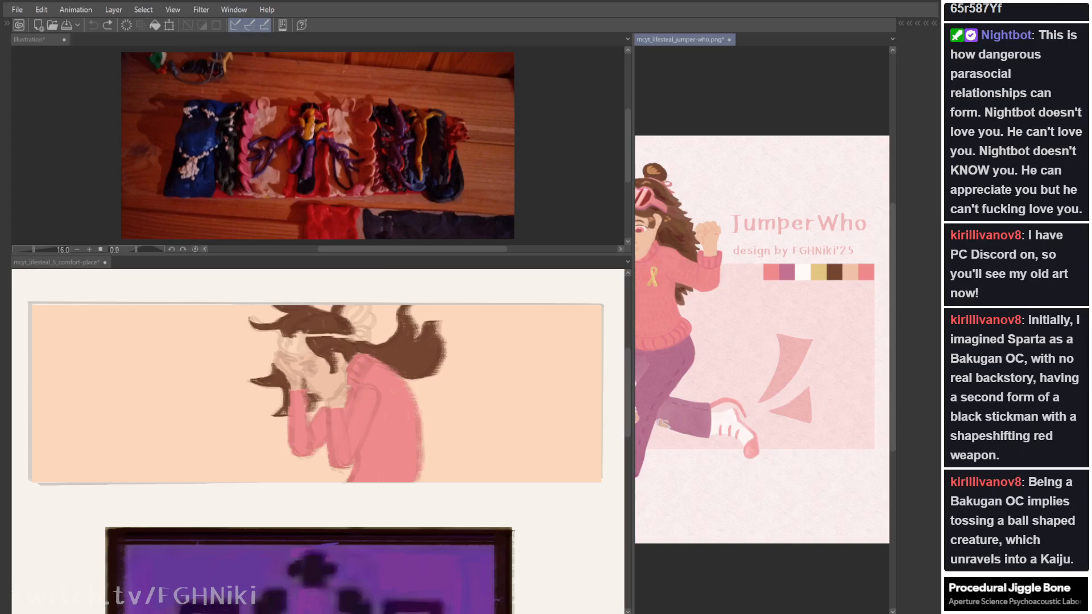
click(302, 339)
mouse_move(305, 335)
mouse_down()
mouse_move(297, 353)
mouse_move(283, 347)
mouse_move(300, 356)
mouse_move(282, 347)
mouse_move(357, 339)
mouse_move(319, 340)
mouse_move(335, 348)
mouse_up()
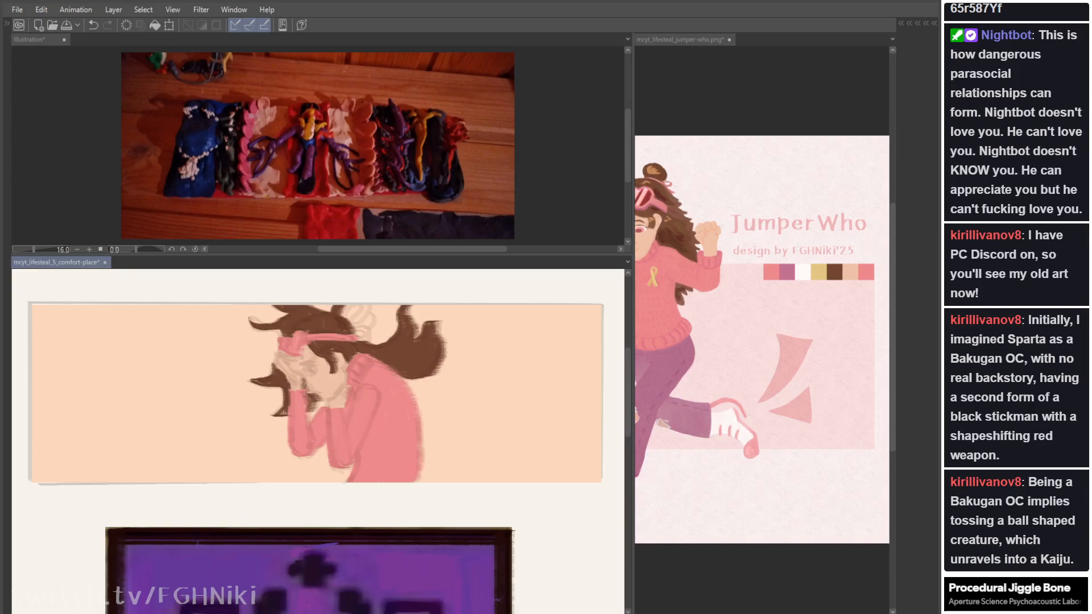
Step: Paint the hair tie on the head in the design sheet's purple and check the drawing in a mirrored view
click(680, 39)
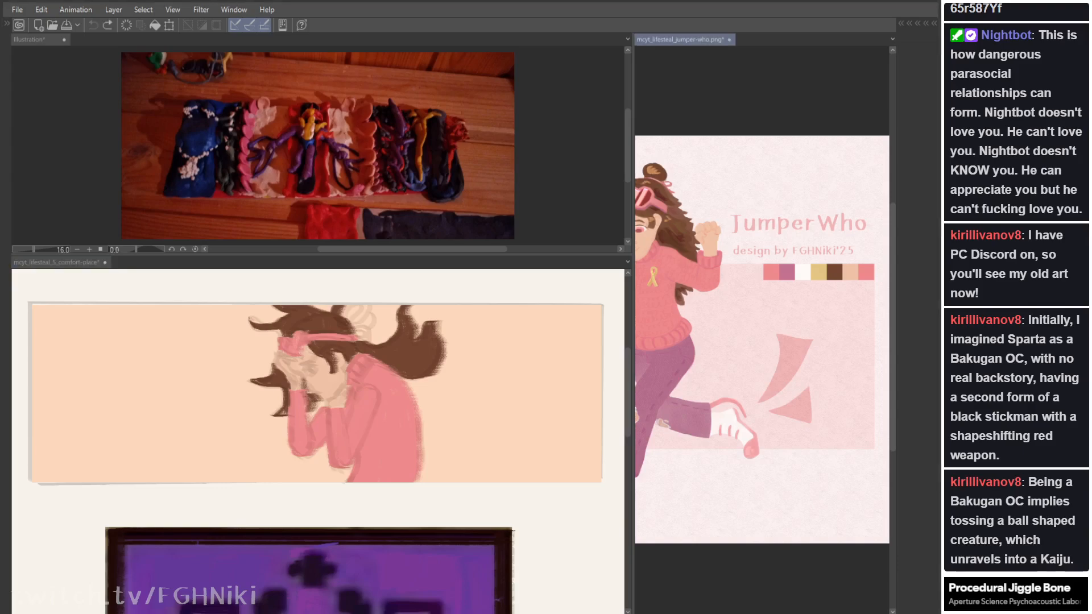
click(59, 262)
mouse_move(353, 329)
mouse_down()
mouse_move(368, 304)
mouse_move(348, 321)
mouse_move(371, 304)
mouse_move(348, 319)
mouse_move(379, 330)
mouse_up()
key(ctrl+z)
key(ctrl+z)
key(m)
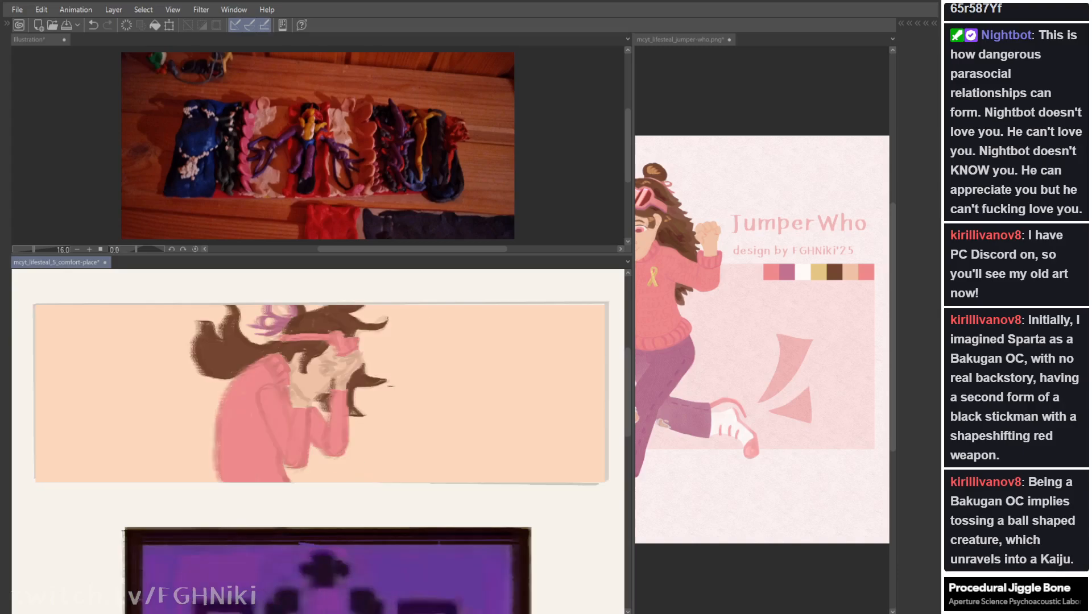
key(m)
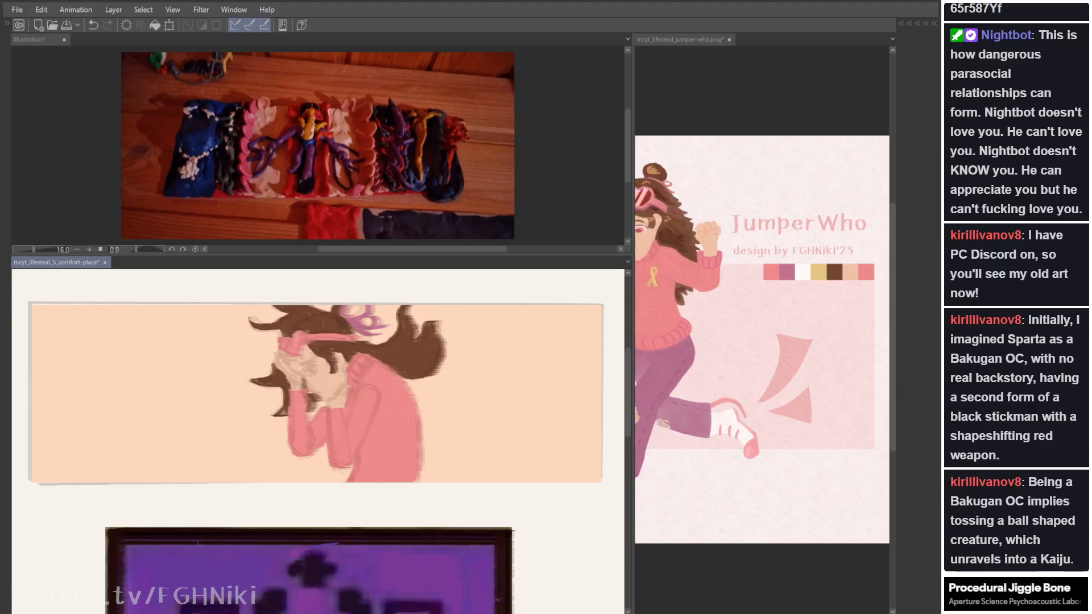
Step: Add a new layer between Layer 5 and Layer 7 and set the Flat Textured brush size to 50
key(Tab)
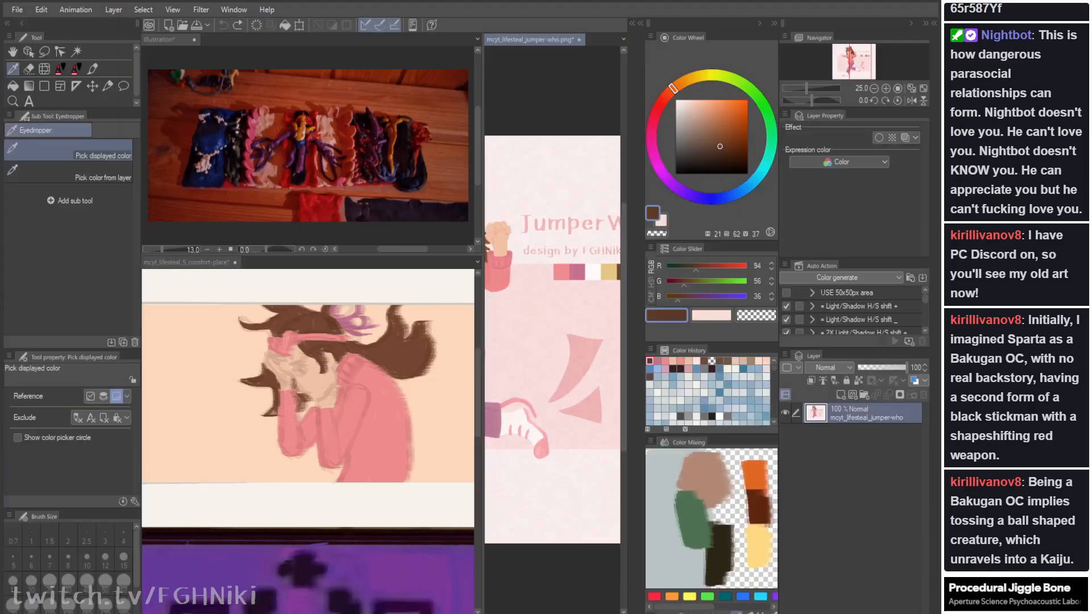
click(187, 262)
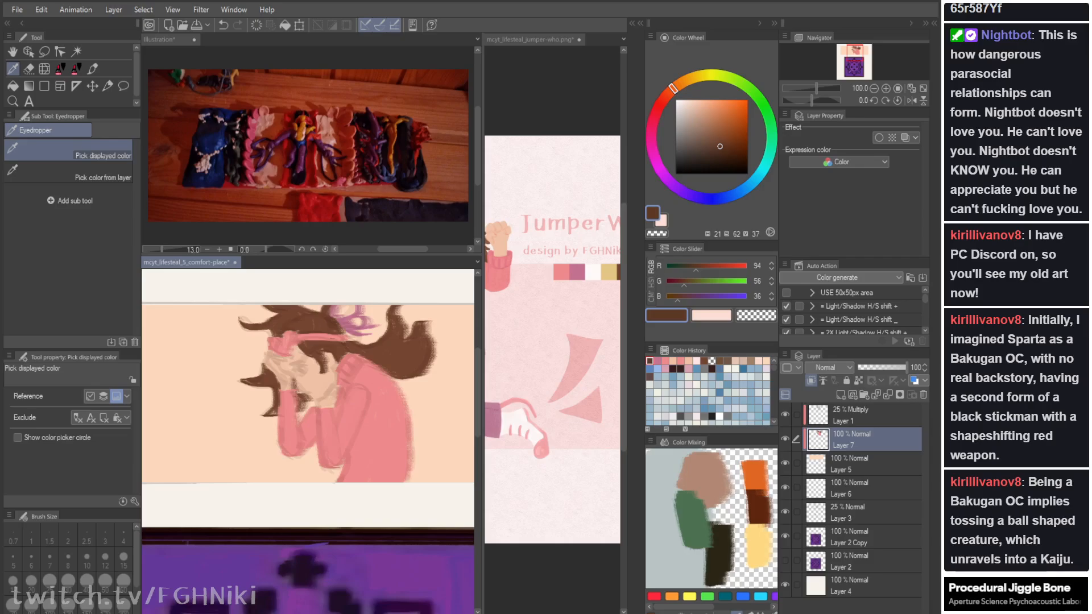
click(859, 464)
key(b)
key(bracketright)
key(bracketright)
key(bracketright)
key(bracketright)
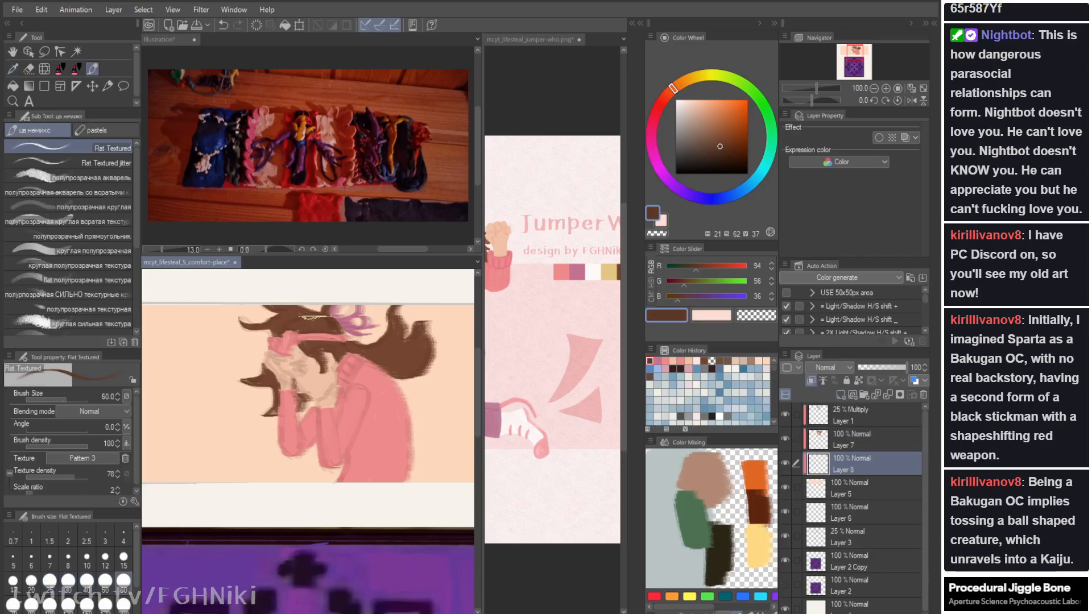
key(bracketleft)
Step: Paint the back of the hair in dark brown RGB 94, 56, 36 and merge the layer with Layer 7
mouse_move(340, 310)
mouse_down()
mouse_move(335, 325)
mouse_move(357, 313)
mouse_move(367, 333)
mouse_move(380, 321)
mouse_move(394, 341)
mouse_move(410, 325)
mouse_move(406, 343)
mouse_up()
key(h)
key(h)
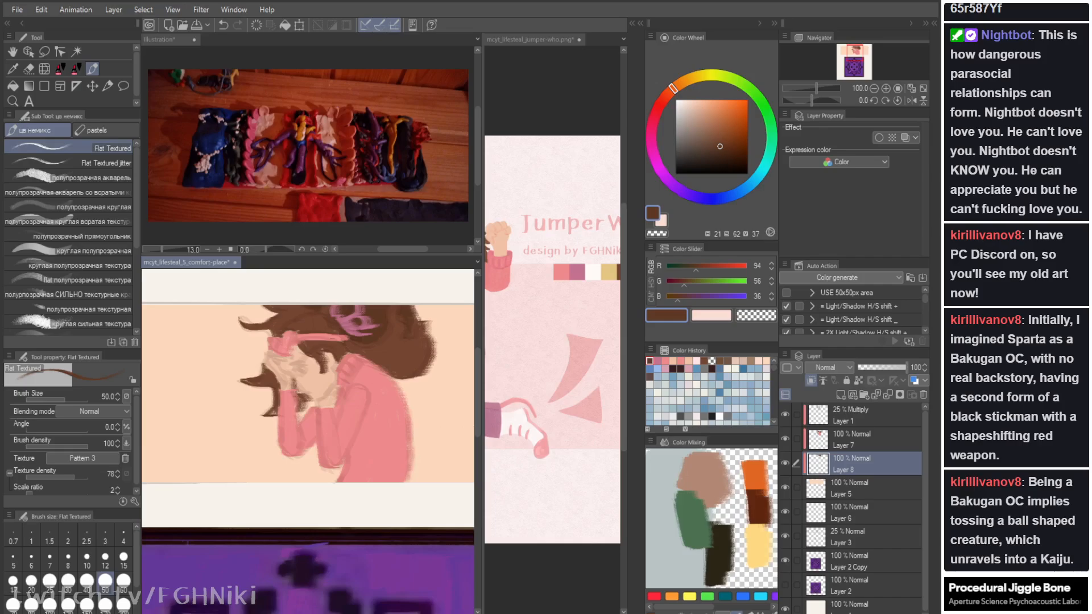
shift+click(851, 439)
key(shift+alt+e)
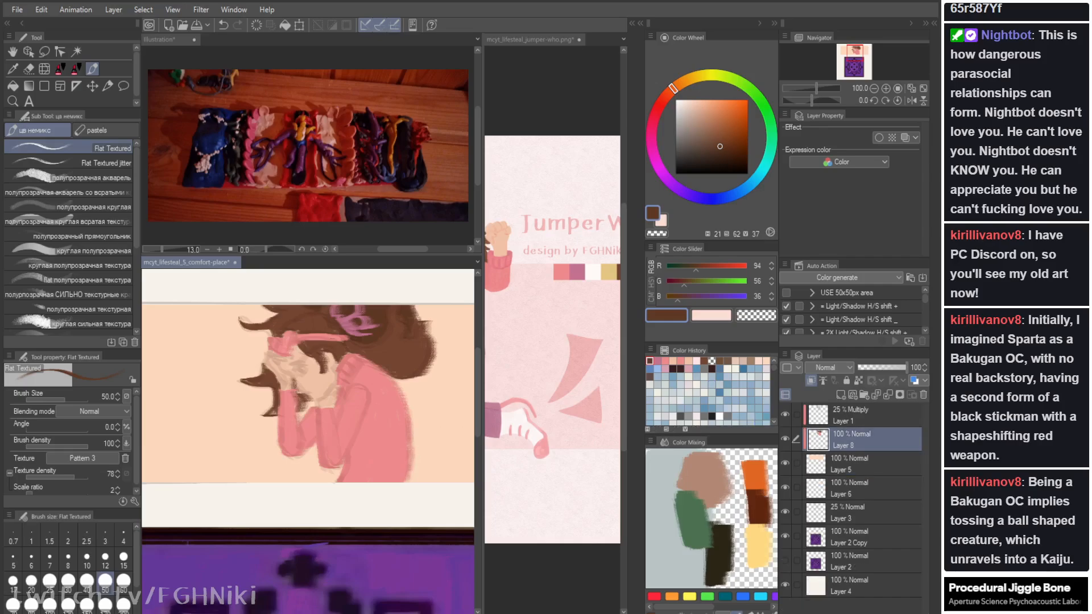
Step: Compare the coloring with the Layer 1 sketch hidden and shown, and save the fanart
click(784, 414)
click(785, 414)
key(Tab)
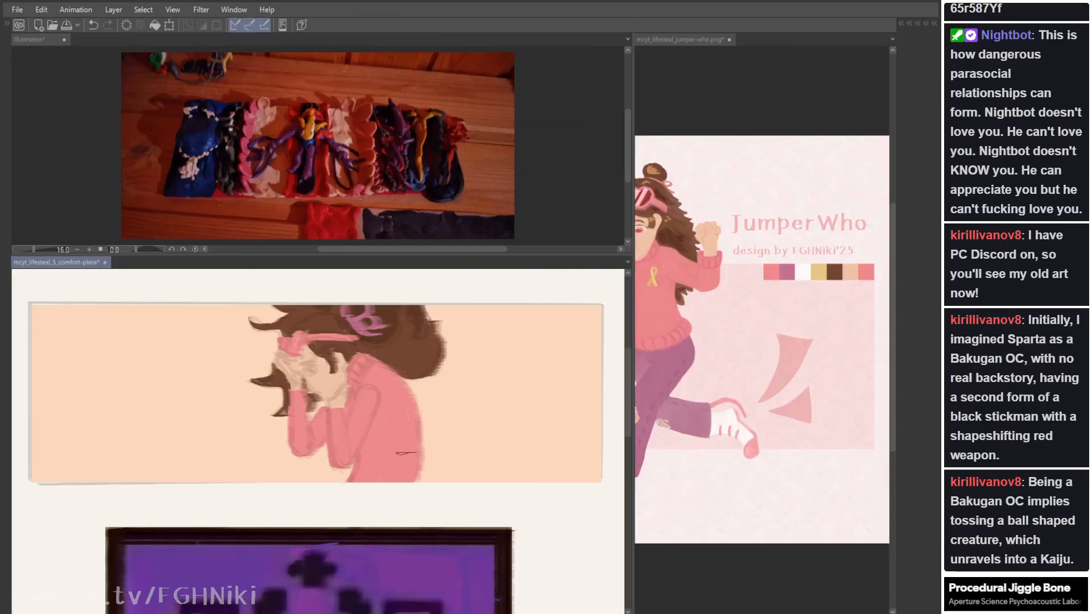
drag(400, 456, 426, 425)
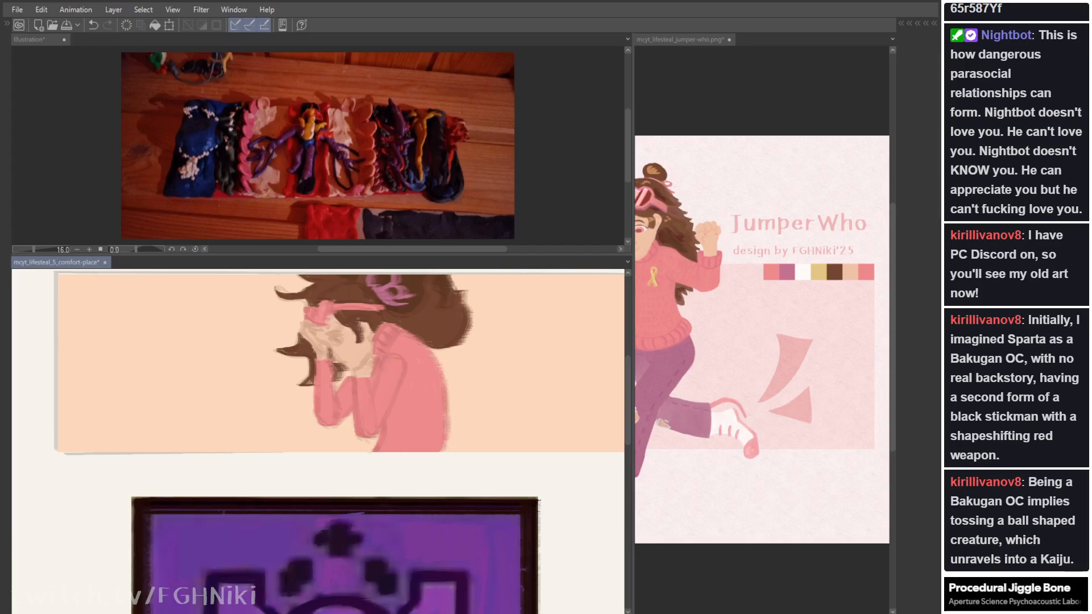
key(ctrl+s)
Step: Reposition the JumperWho design sheet to view the running character's head and outfit, and return to the fanart canvas
key(Tab)
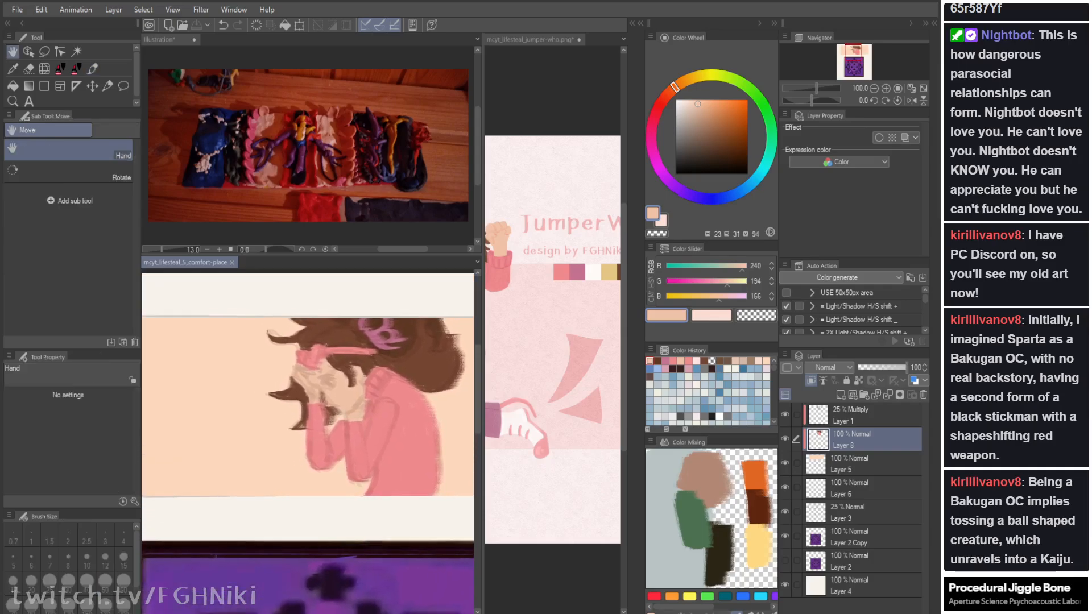
key(o)
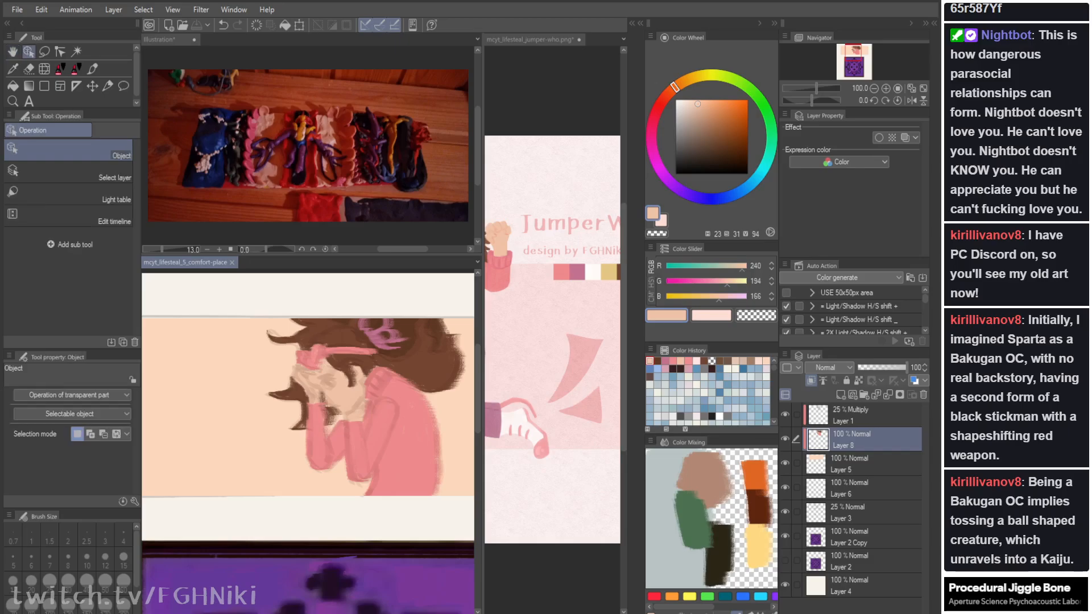
key(i)
key(Tab)
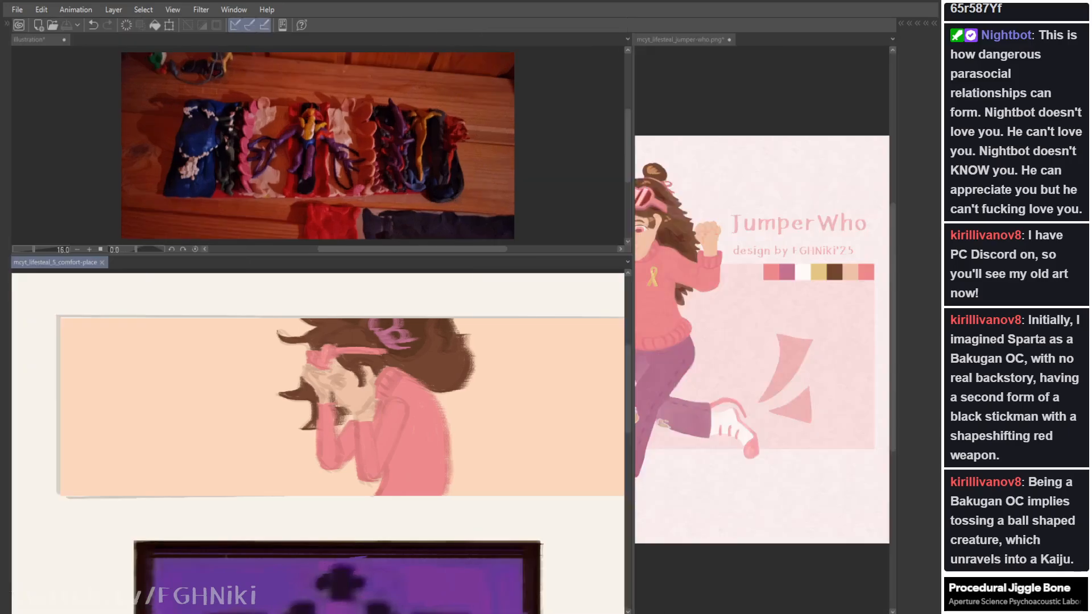
click(739, 341)
drag(739, 342, 803, 334)
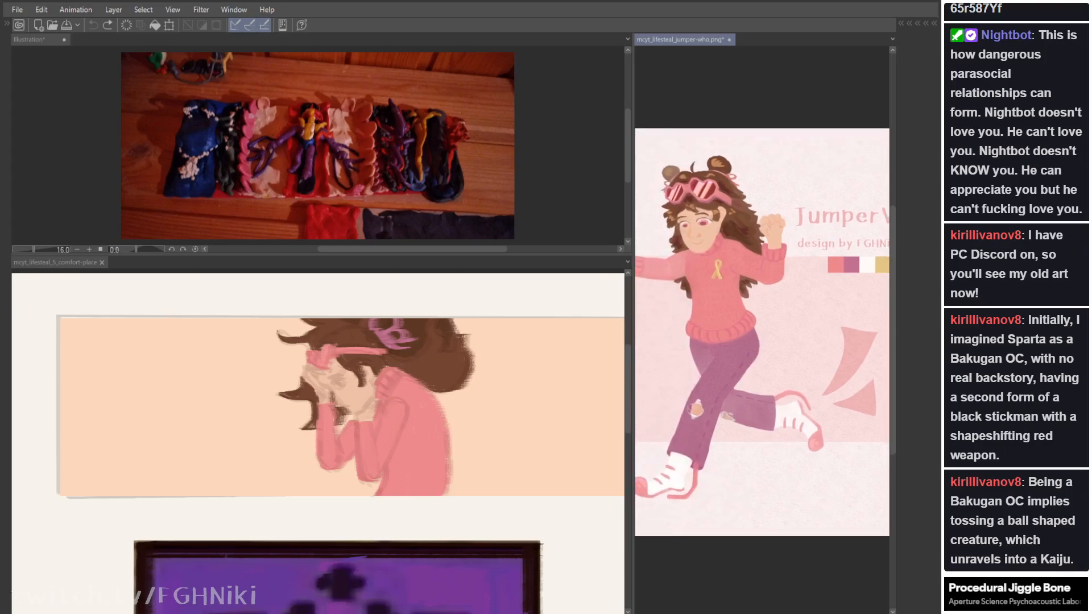
click(341, 409)
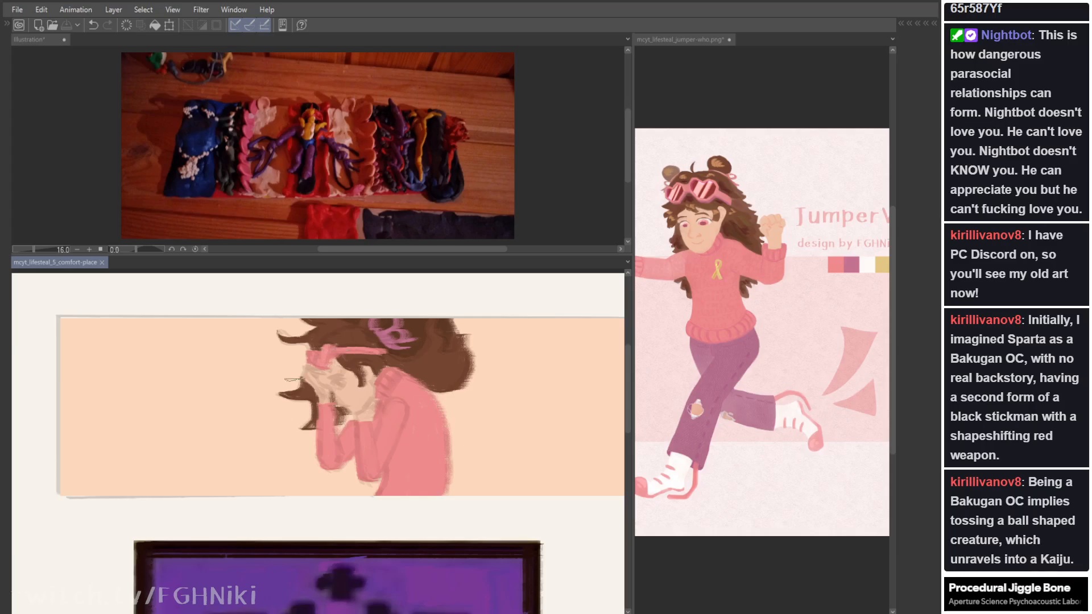
Step: Draw a thin dark brown lash line for the eye on the sketched character's face
key(Tab)
key(Tab)
drag(330, 381, 346, 379)
key(ctrl+z)
key(ctrl+z)
key(ctrl+z)
Step: Paint the white of the eye below the lash line in RGB 255, 251, 248 with the size 10 Flat Textured brush
click(679, 39)
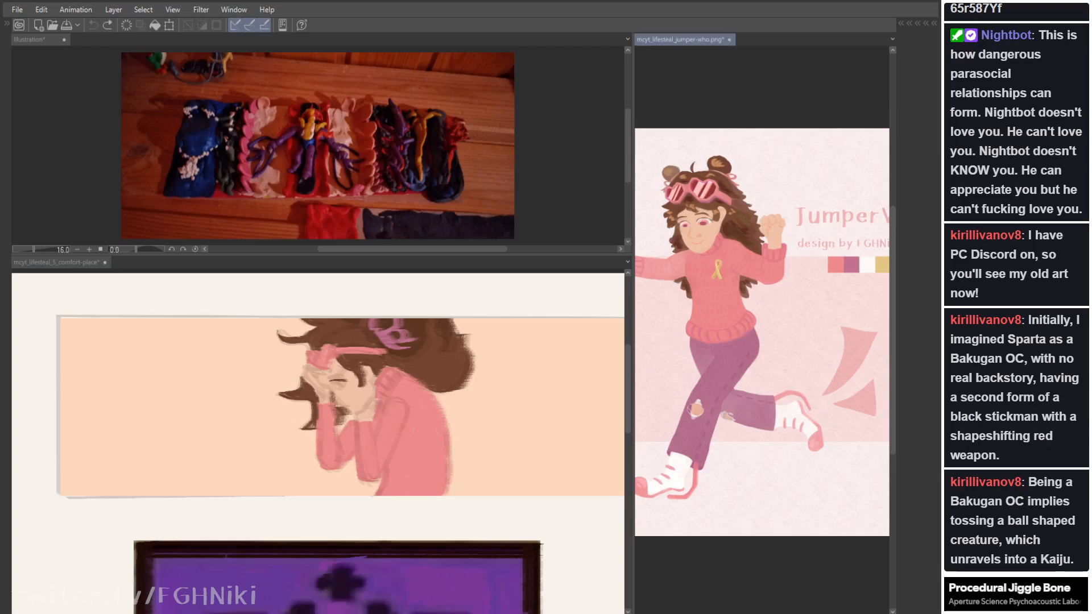
drag(335, 383, 343, 386)
key(ctrl+z)
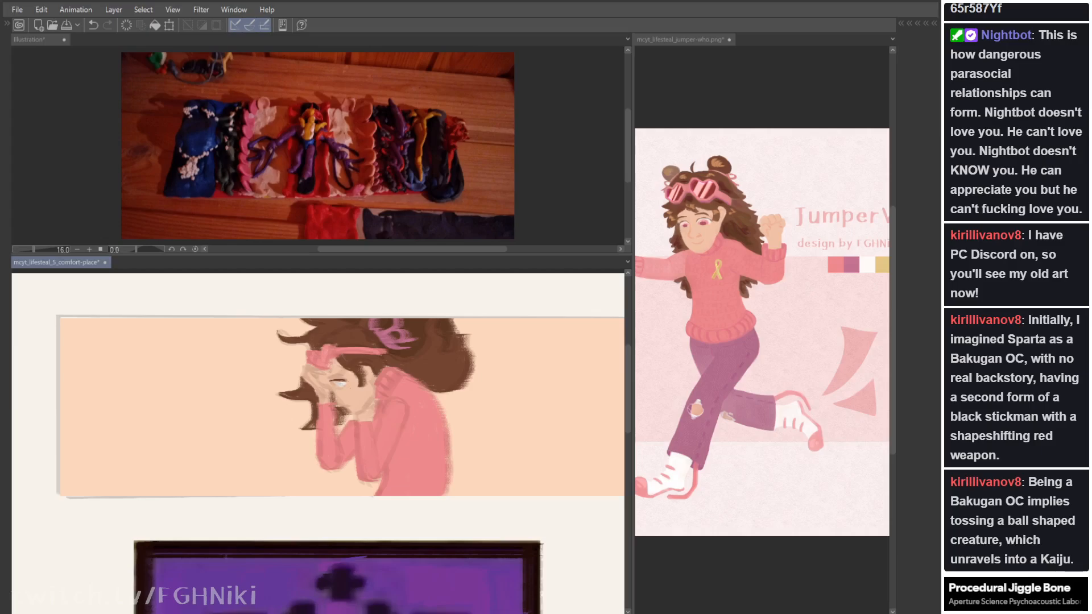
key(Tab)
click(885, 89)
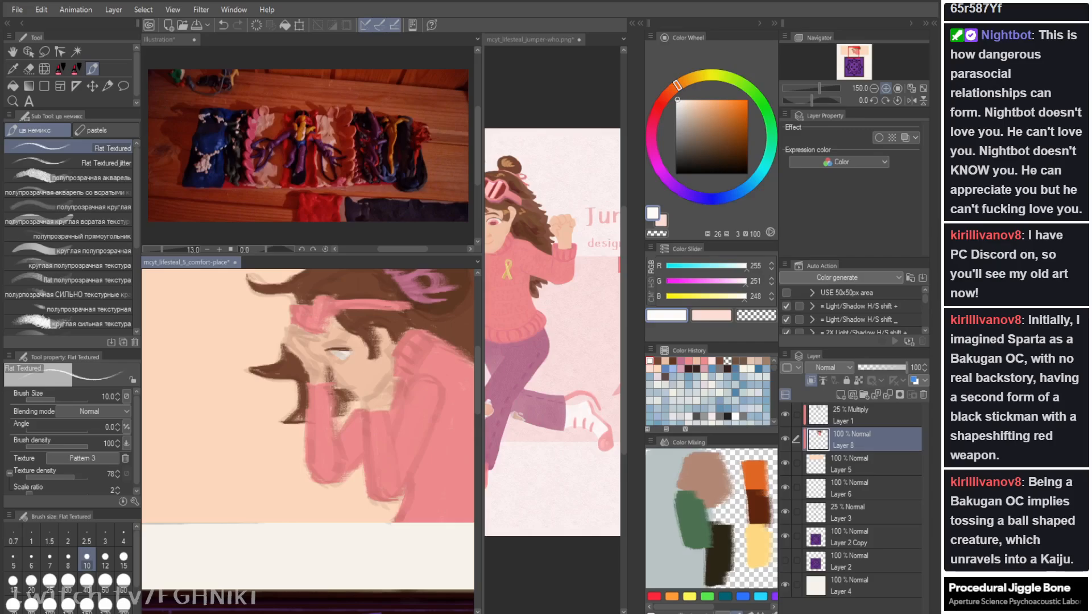
click(886, 89)
key(Tab)
drag(414, 397, 370, 465)
key(Tab)
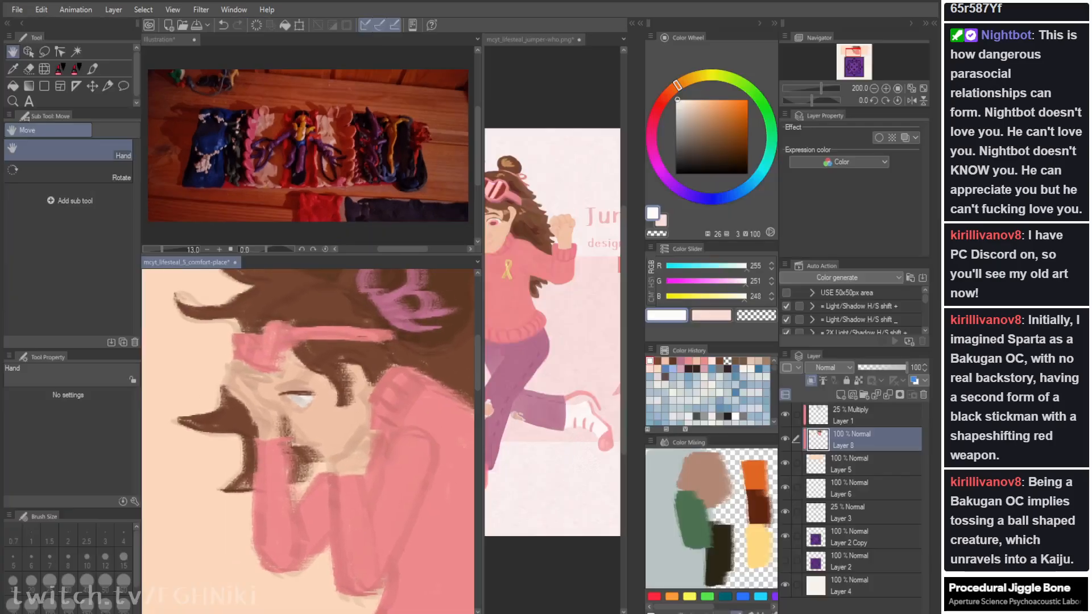
click(897, 89)
key(Tab)
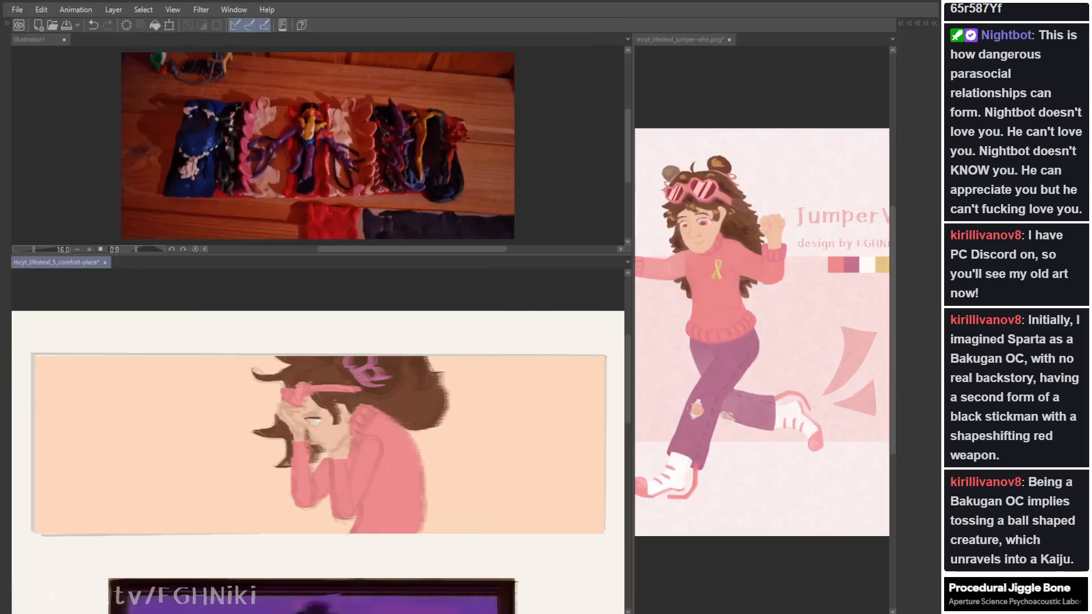
Step: Color the iris of the eye in pink taken from the JumperWho design sheet
click(679, 40)
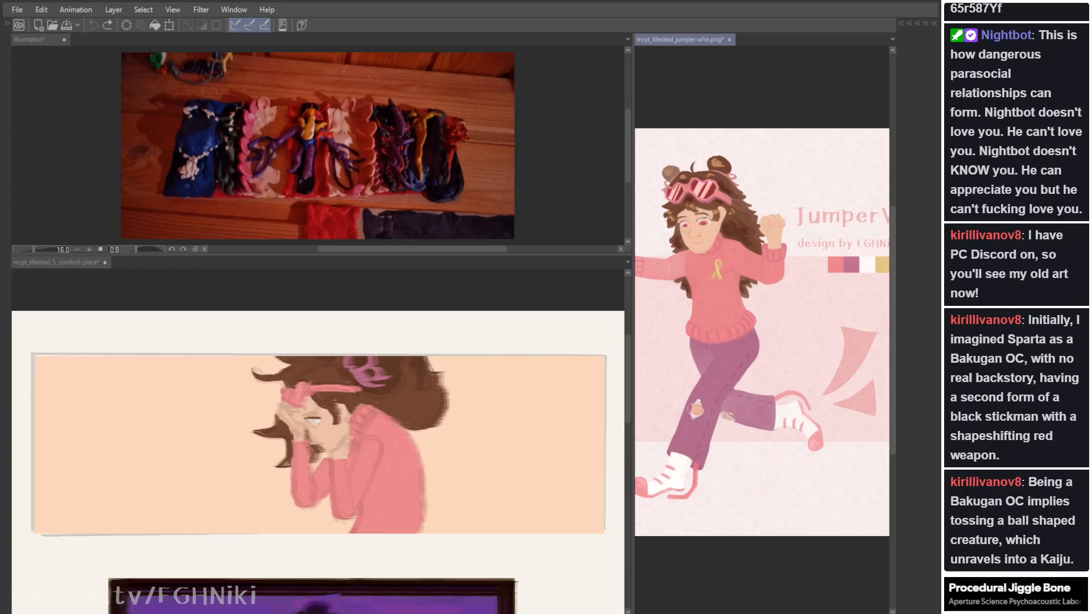
click(314, 421)
drag(311, 420, 317, 424)
key(ctrl+z)
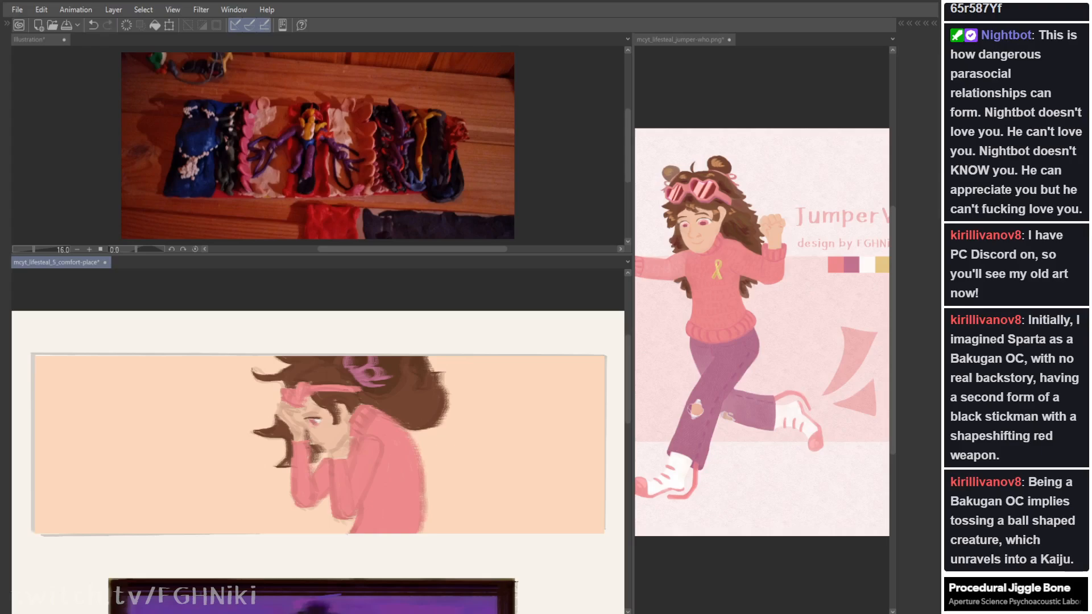
click(775, 258)
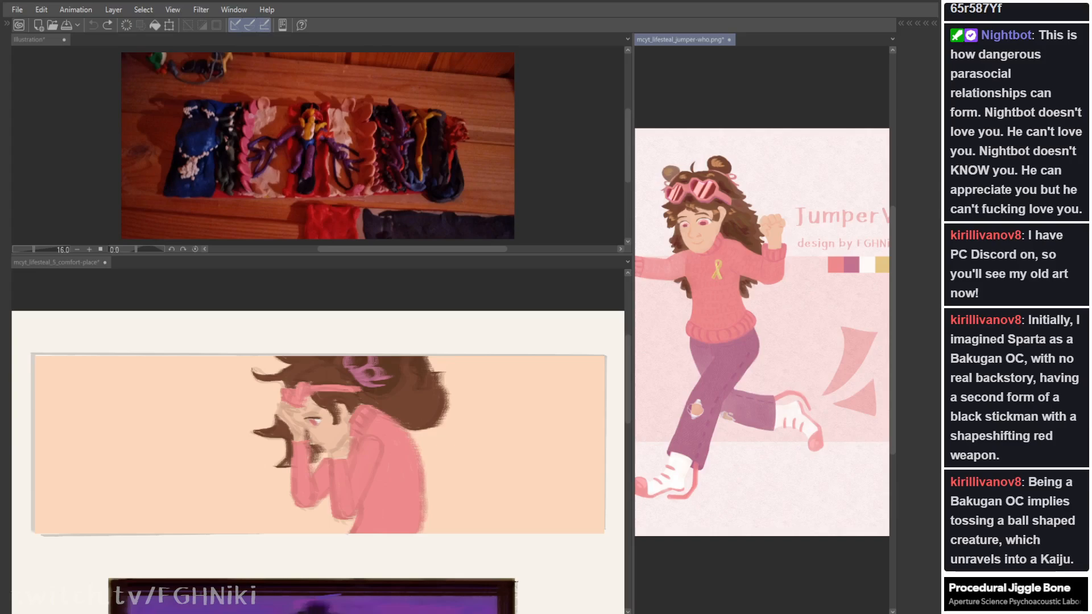
click(57, 262)
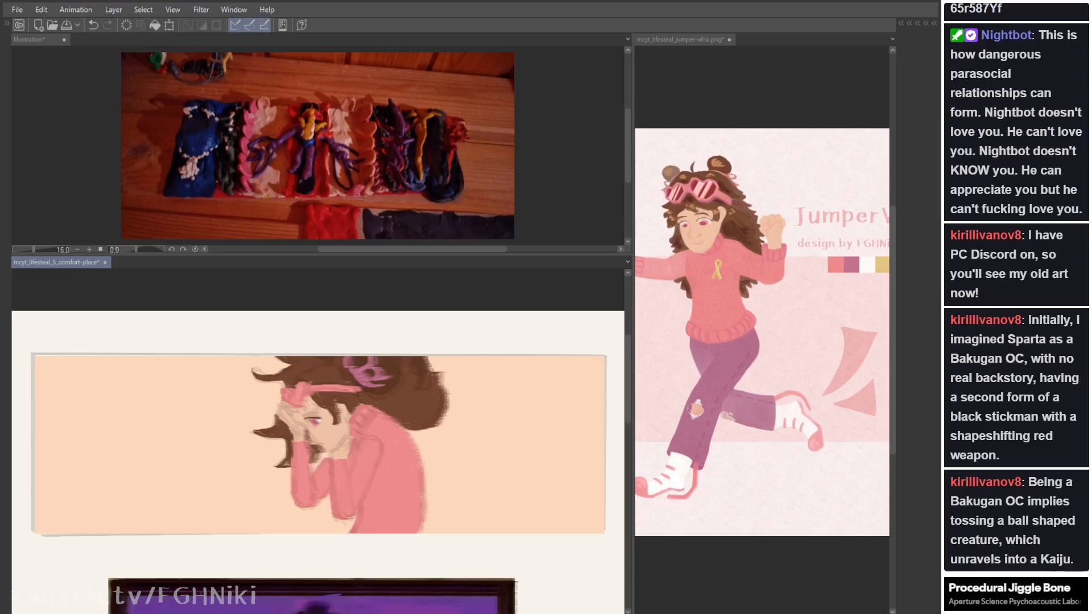
Step: Refine the iris with darker purple-pink tones, using the design sheet as color reference
key(ctrl+z)
key(ctrl+y)
drag(308, 433, 312, 457)
click(717, 228)
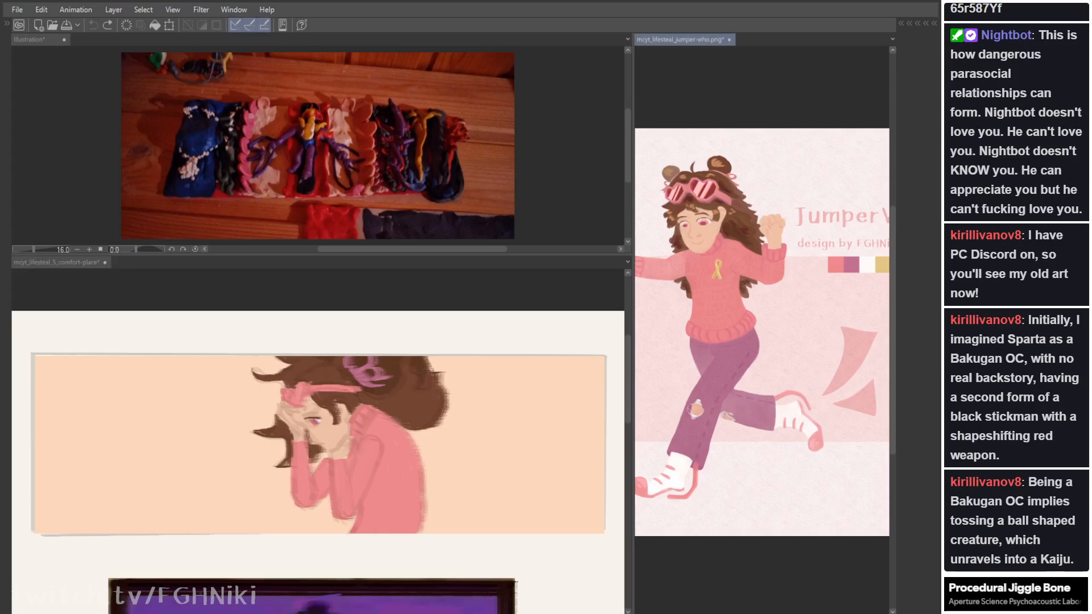
click(318, 438)
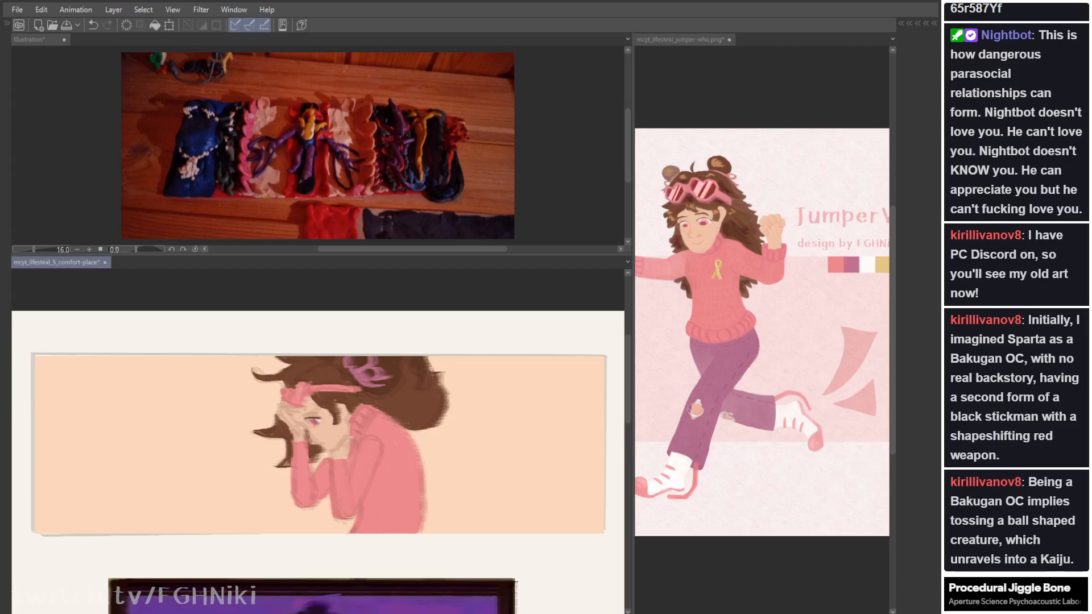
Step: Draw a small mouth line and a dark brown eyebrow above the eye on the character's face
key(ctrl+z)
key(ctrl+shift+z)
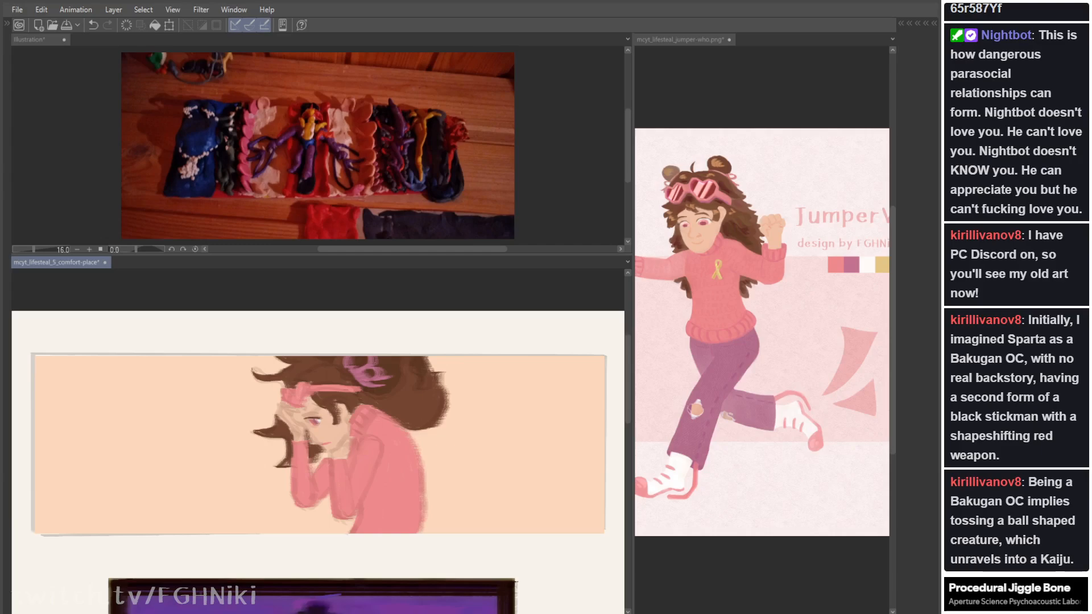
key(ctrl+z)
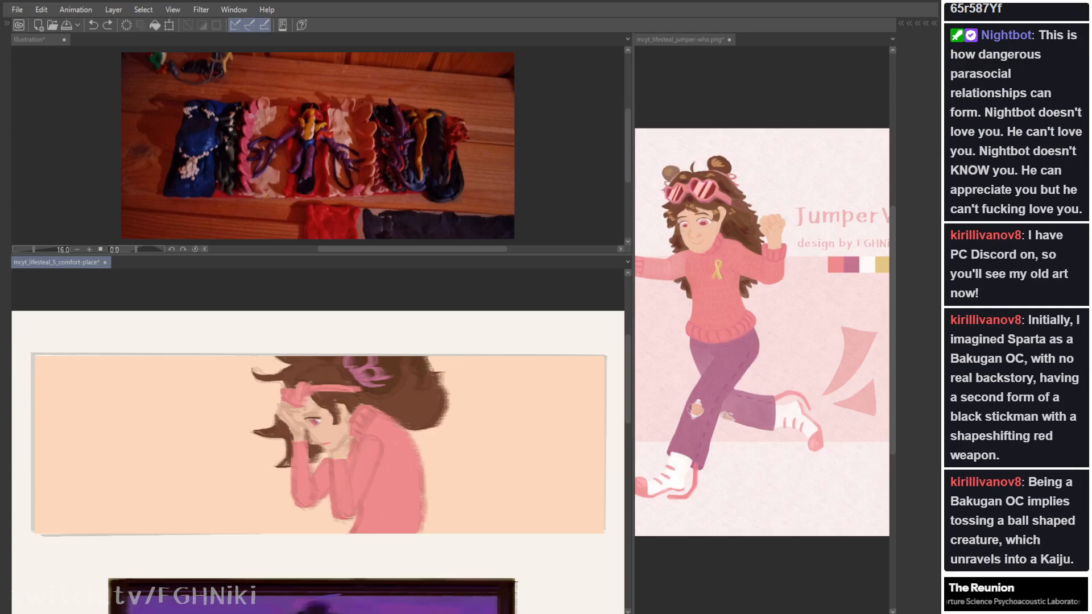
drag(302, 415, 318, 413)
key(ctrl+z)
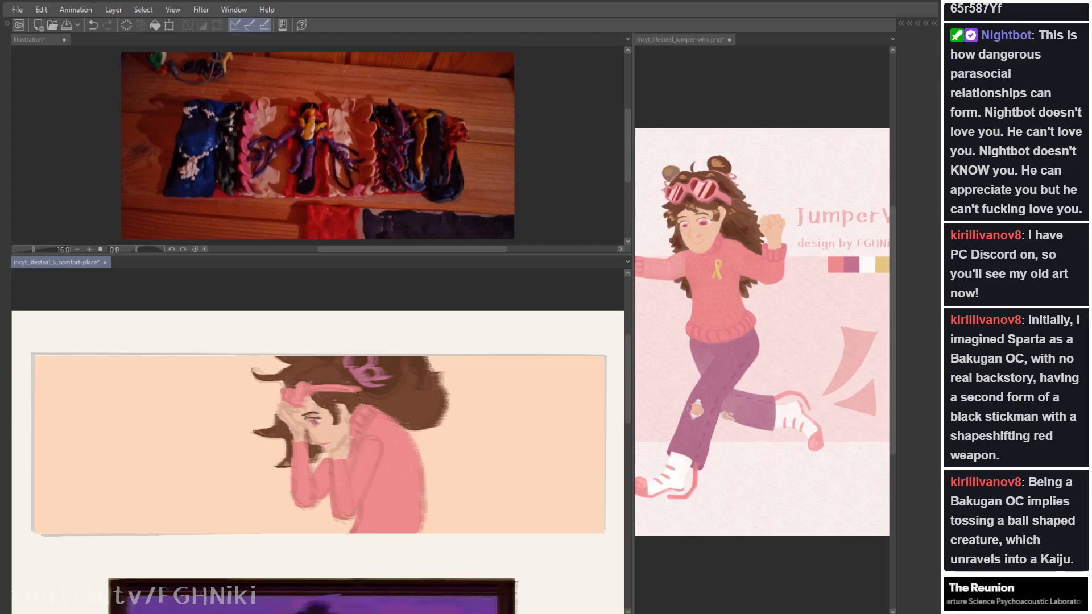
key(m)
key(m)
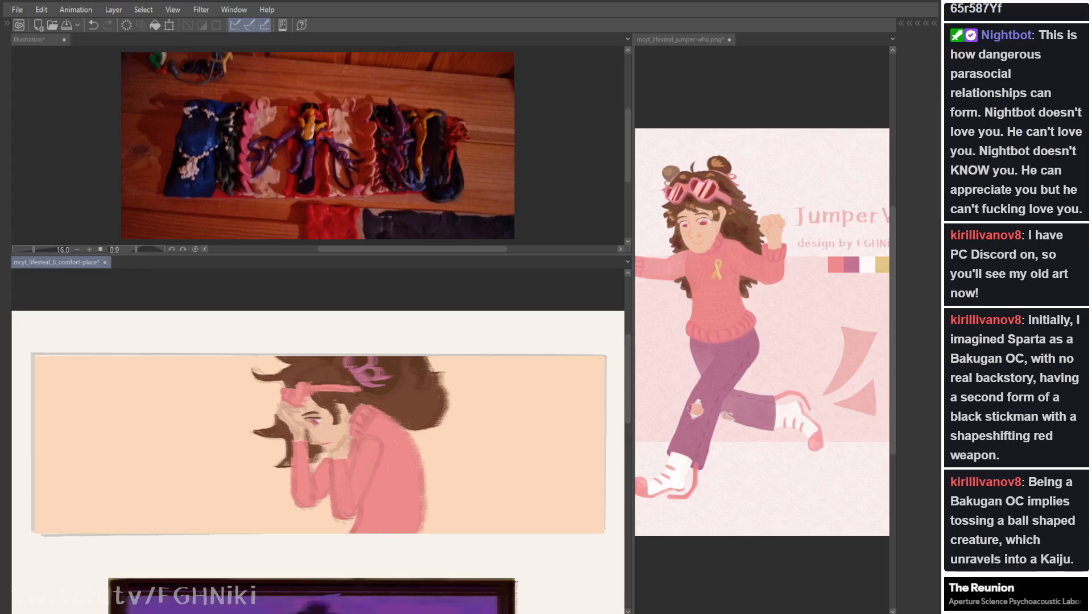
Step: Widen the raised forearm's sleeve in sweater pink and try dark marks for its cuff edge
click(680, 39)
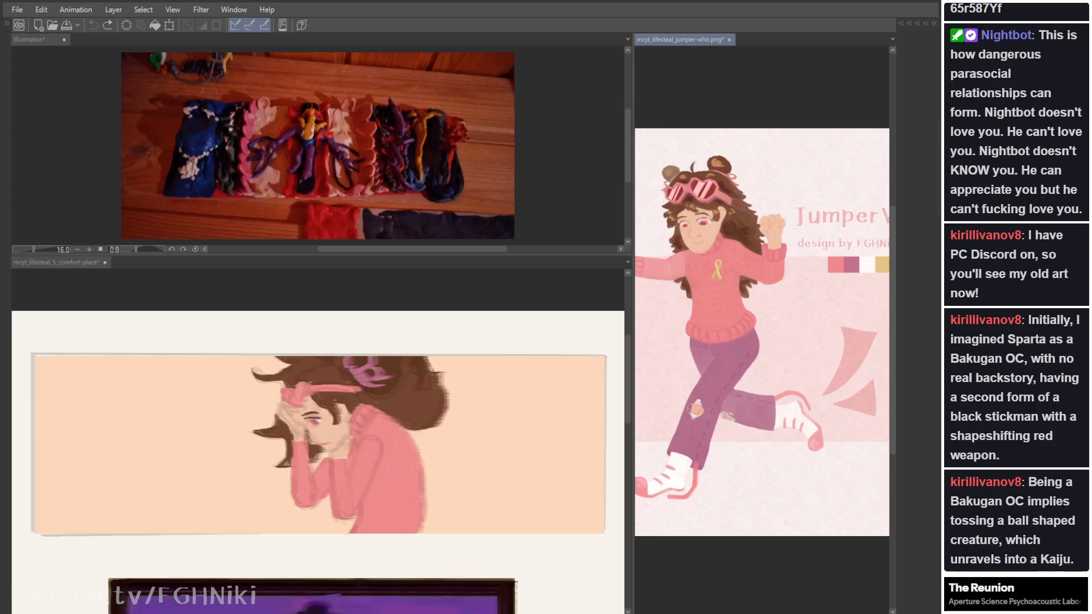
click(301, 442)
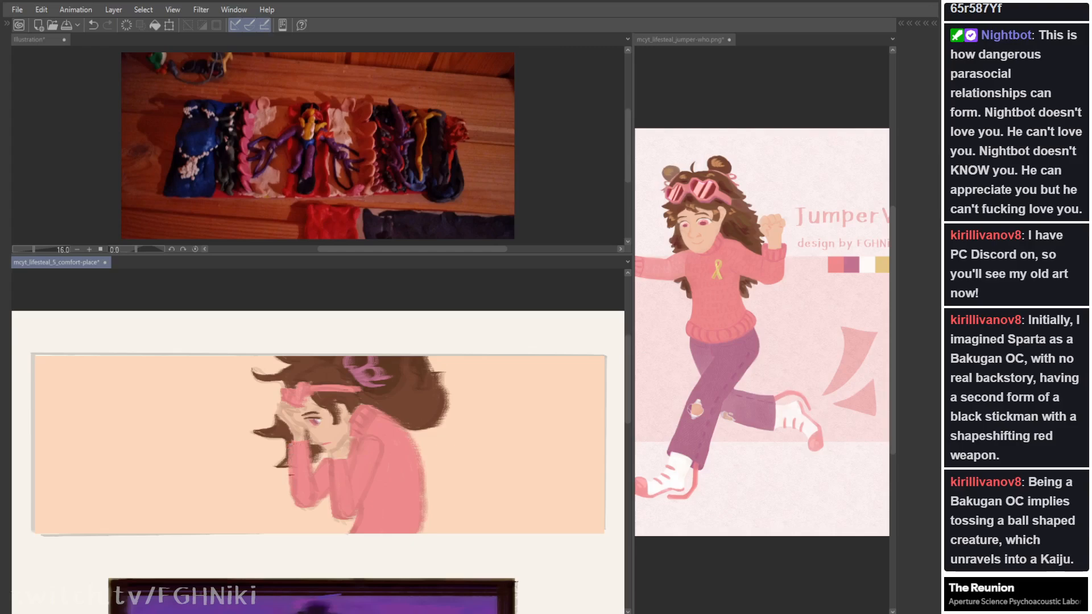
drag(330, 457, 348, 459)
key(ctrl+z)
click(844, 265)
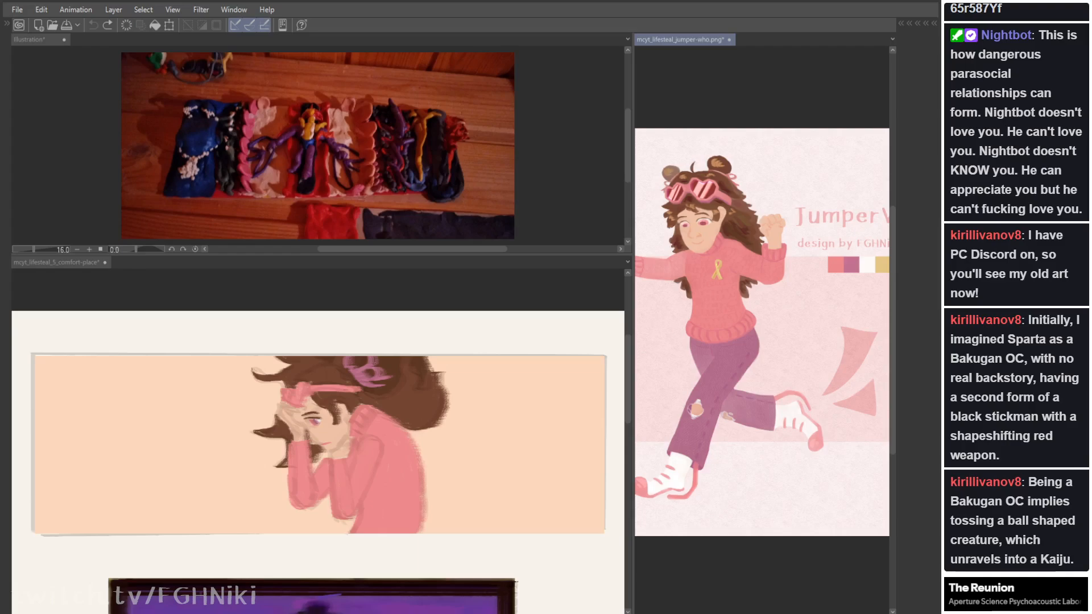
click(308, 452)
key(ctrl+z)
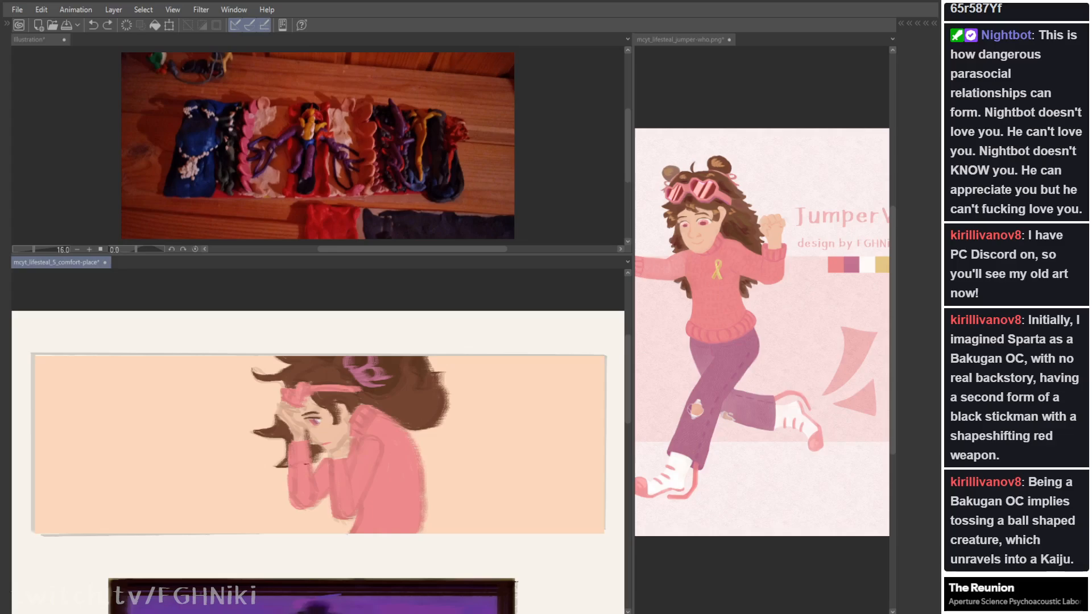
drag(299, 457, 294, 449)
key(ctrl+z)
Step: Draw the cuff line across the raised forearm's sleeve in purple taken from the design sheet
click(680, 40)
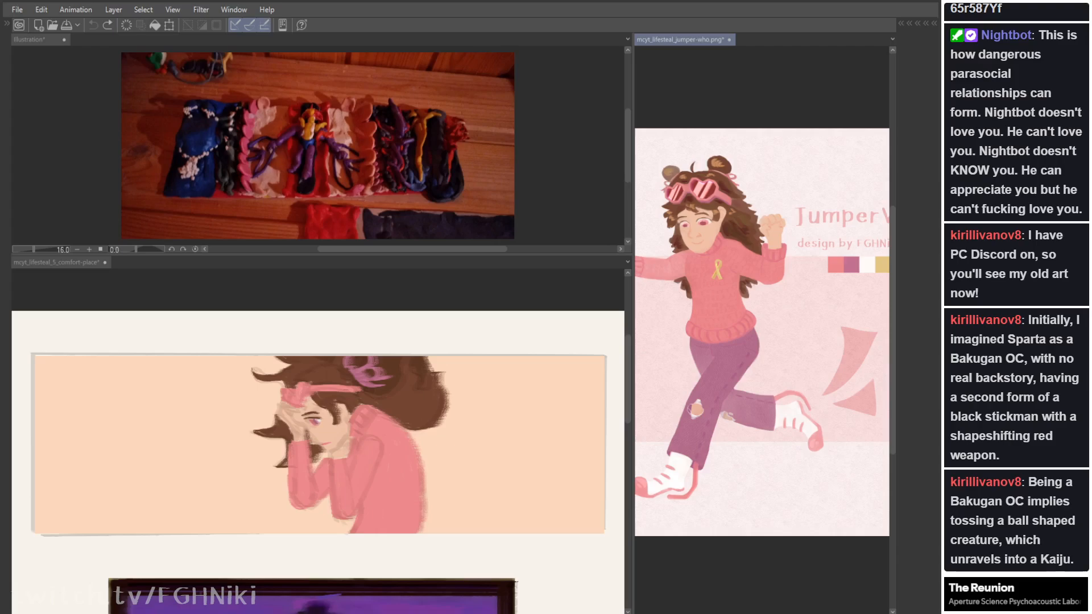
click(295, 460)
key(ctrl+z)
mouse_move(288, 461)
mouse_down()
mouse_move(311, 461)
mouse_move(296, 456)
mouse_up()
key(ctrl+z)
key(ctrl+z)
key(ctrl+z)
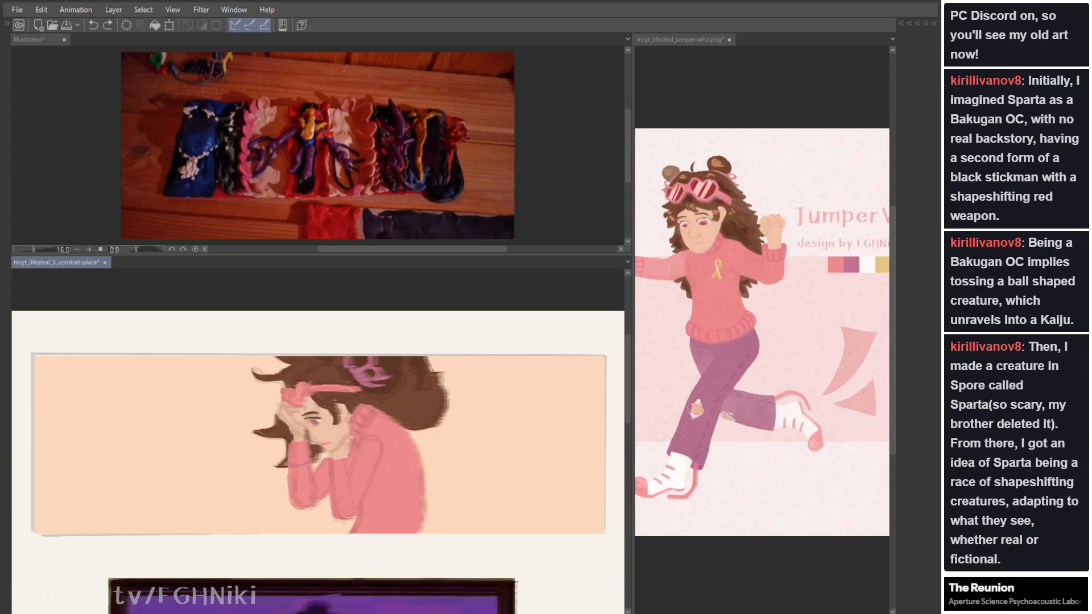
key(ctrl+z)
drag(300, 460, 312, 461)
key(ctrl+z)
key(ctrl+z)
key(ctrl+z)
key(ctrl+z)
Step: Draw purple cuff and fold lines on the sleeve of the arm closer to the sweater's body
mouse_move(351, 463)
mouse_down()
mouse_move(358, 493)
mouse_move(330, 487)
mouse_move(357, 488)
mouse_move(355, 497)
mouse_up()
key(ctrl+z)
key(ctrl+z)
key(ctrl+z)
key(ctrl+z)
key(ctrl+z)
key(ctrl+z)
key(ctrl+z)
key(ctrl+z)
key(ctrl+z)
key(ctrl+z)
key(ctrl+z)
key(ctrl+z)
key(ctrl+z)
key(ctrl+z)
key(ctrl+z)
key(ctrl+z)
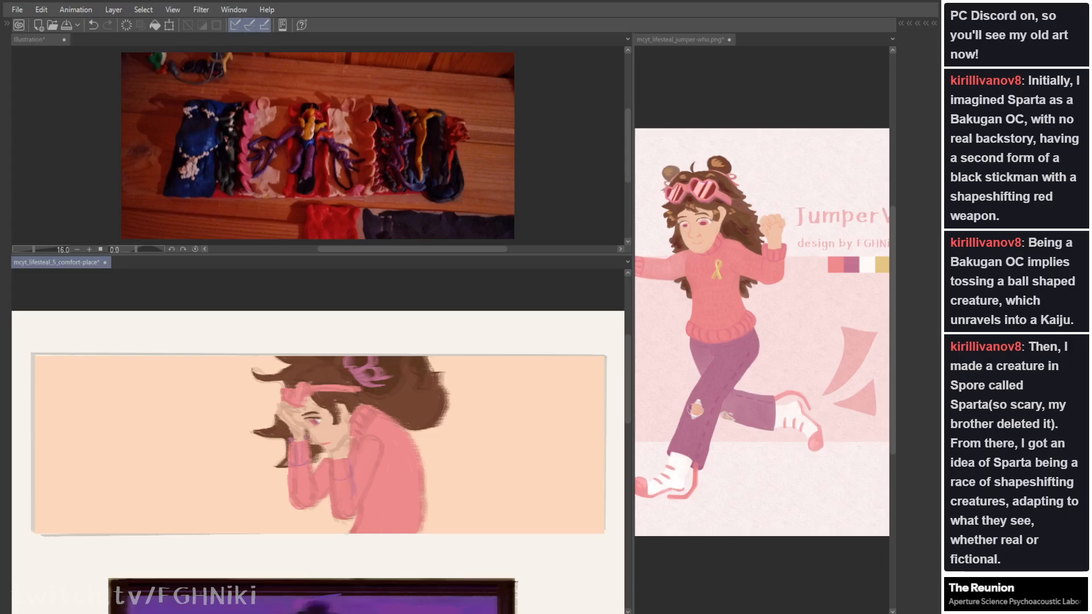
key(ctrl+z)
Step: Rework the purple contour along the inner forearm and elbow of the closer sleeve
drag(351, 465, 355, 496)
drag(333, 479, 351, 476)
key(ctrl+z)
key(ctrl+z)
key(ctrl+z)
key(ctrl+y)
key(ctrl+z)
key(ctrl+y)
key(ctrl+z)
key(ctrl+y)
key(ctrl+z)
drag(354, 462, 367, 501)
key(ctrl+z)
key(ctrl+z)
key(ctrl+z)
key(ctrl+z)
Step: Outline the upper arm in purple and add rib lines to the sweater's collar
drag(378, 416, 357, 435)
key(ctrl+z)
key(ctrl+z)
key(ctrl+z)
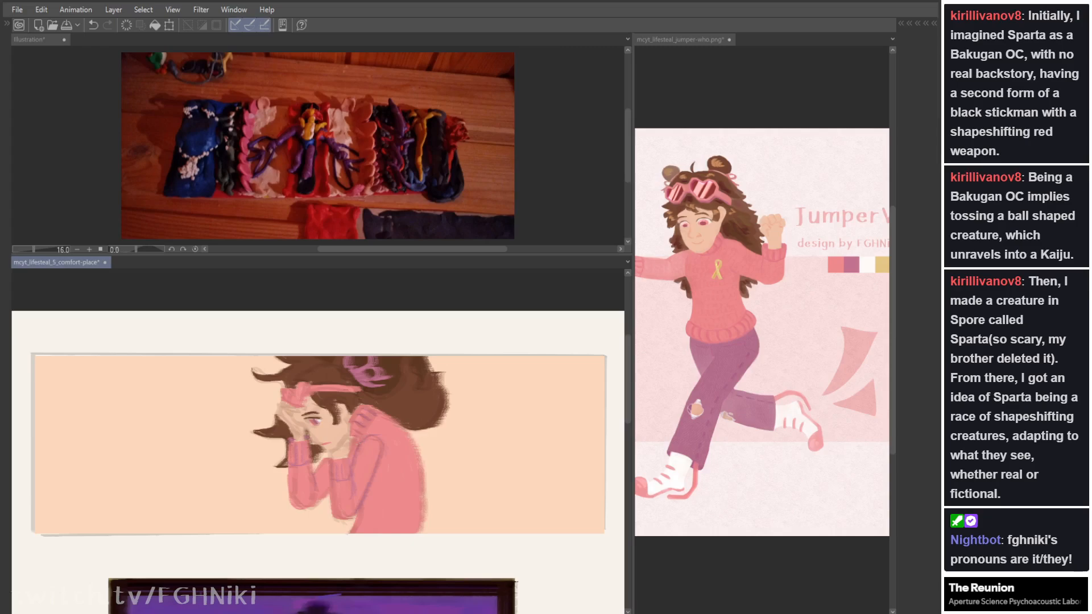
key(ctrl+z)
key(ctrl+z)
drag(373, 419, 348, 455)
key(ctrl+z)
key(ctrl+z)
Step: Mirror the canvas view horizontally and pick the sweater pink RGB 238, 138, 140 from the cuff beside the forehead
key(h)
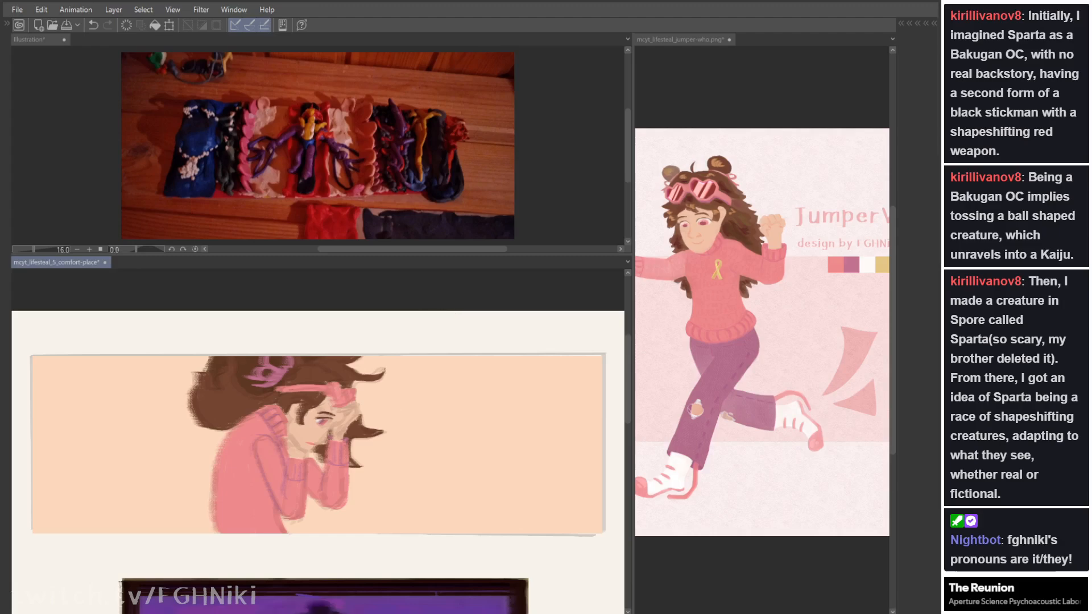
drag(341, 449, 352, 416)
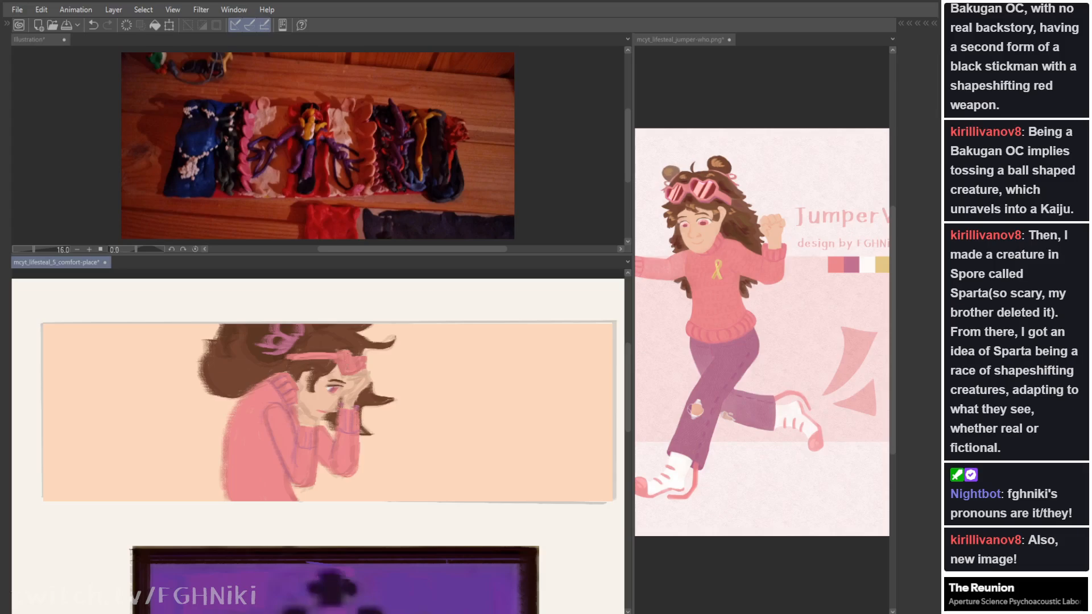
key(Tab)
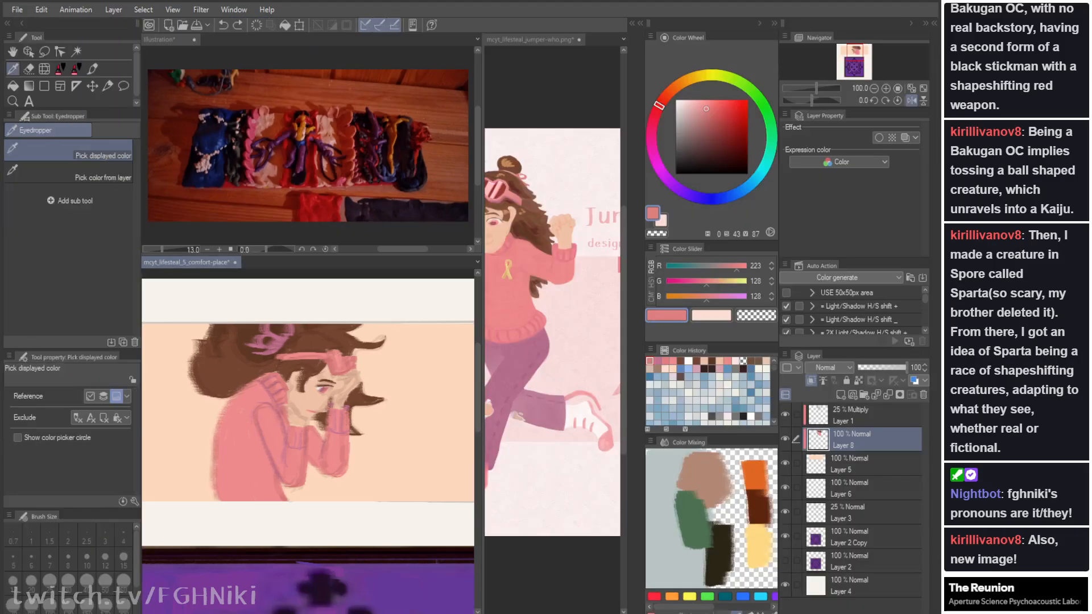
key(Tab)
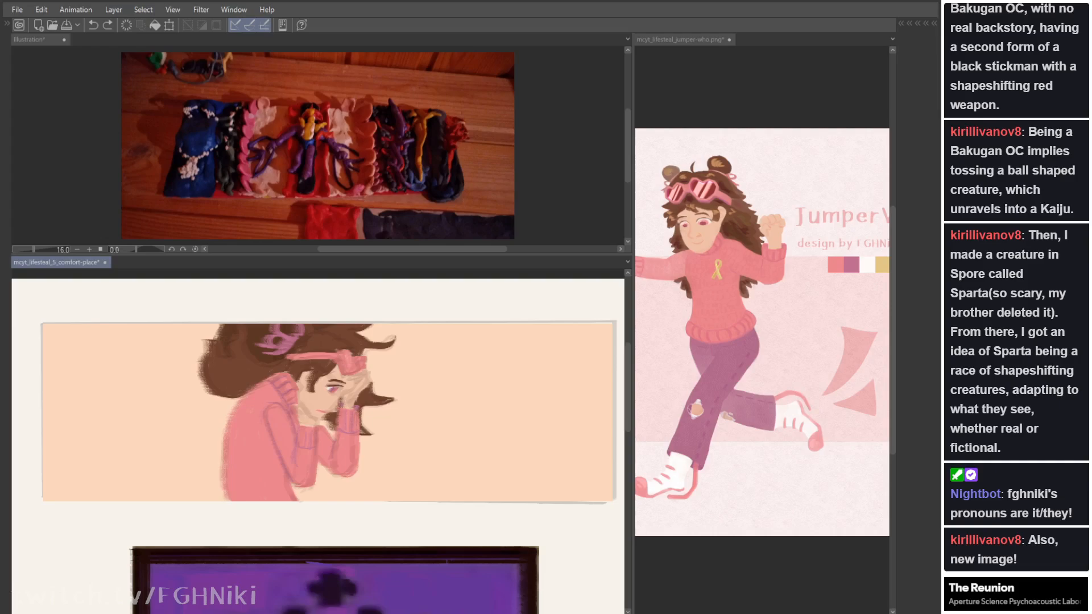
click(354, 369)
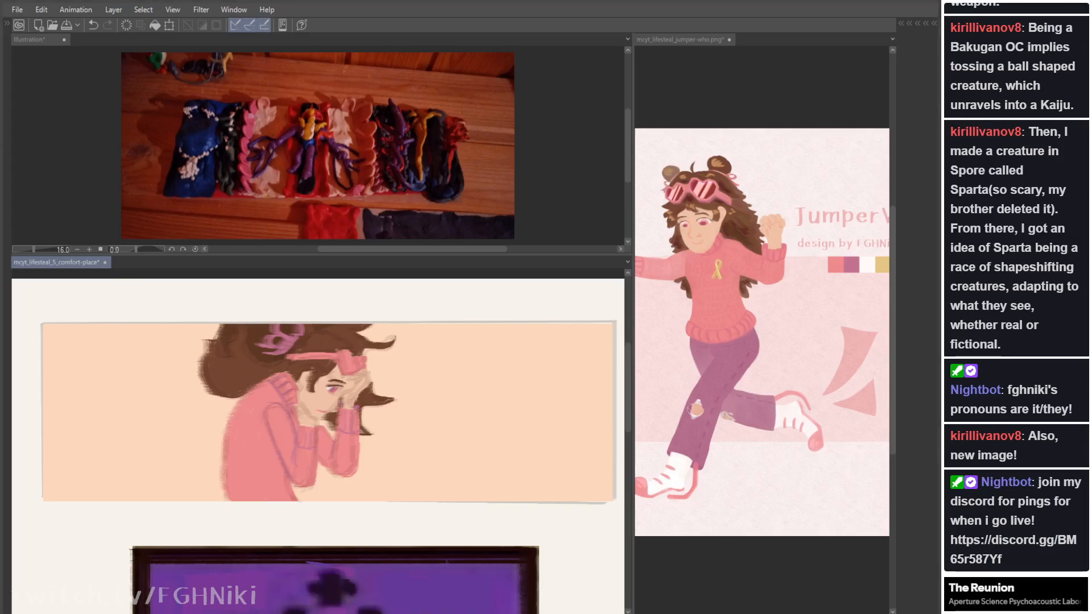
Step: Paste the red-armored clay figure photo into the Illustration canvas, compare it hidden and shown, and return to the fanart and design sheet
click(543, 195)
key(ctrl+v)
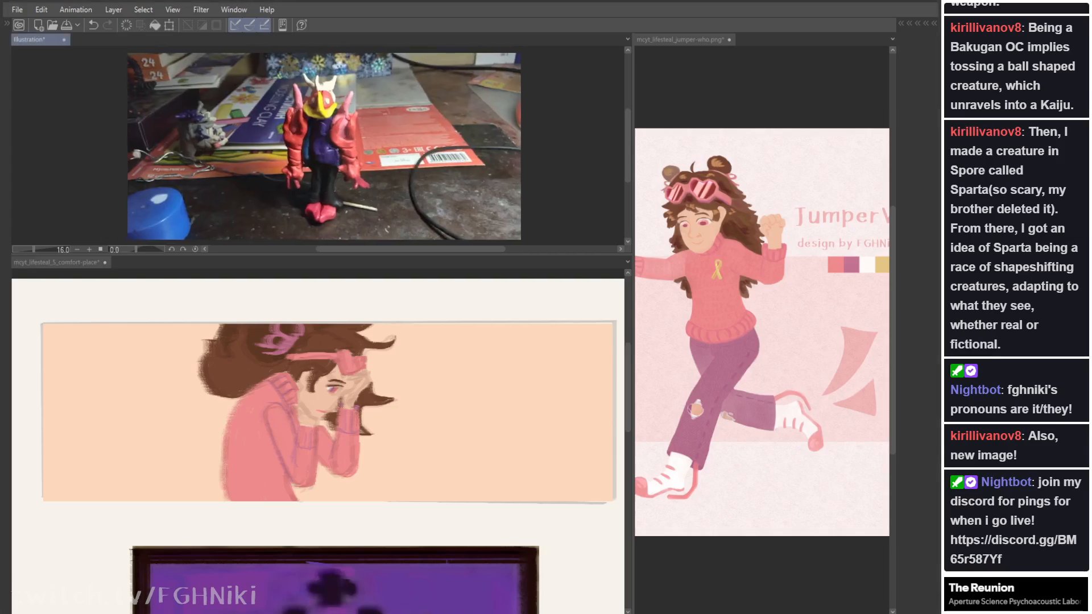
key(Tab)
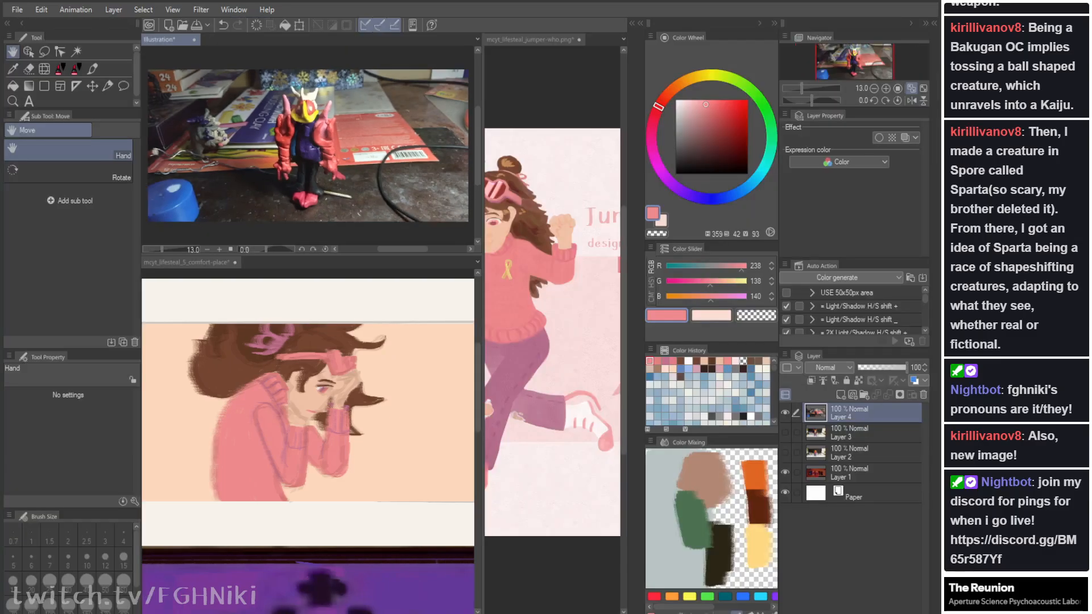
click(785, 412)
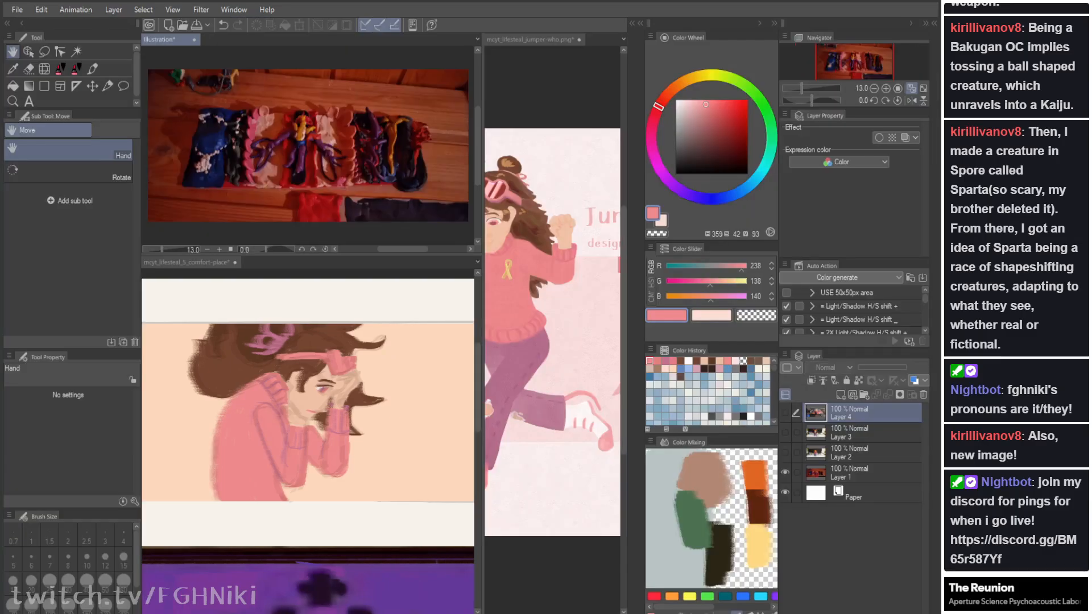
click(785, 413)
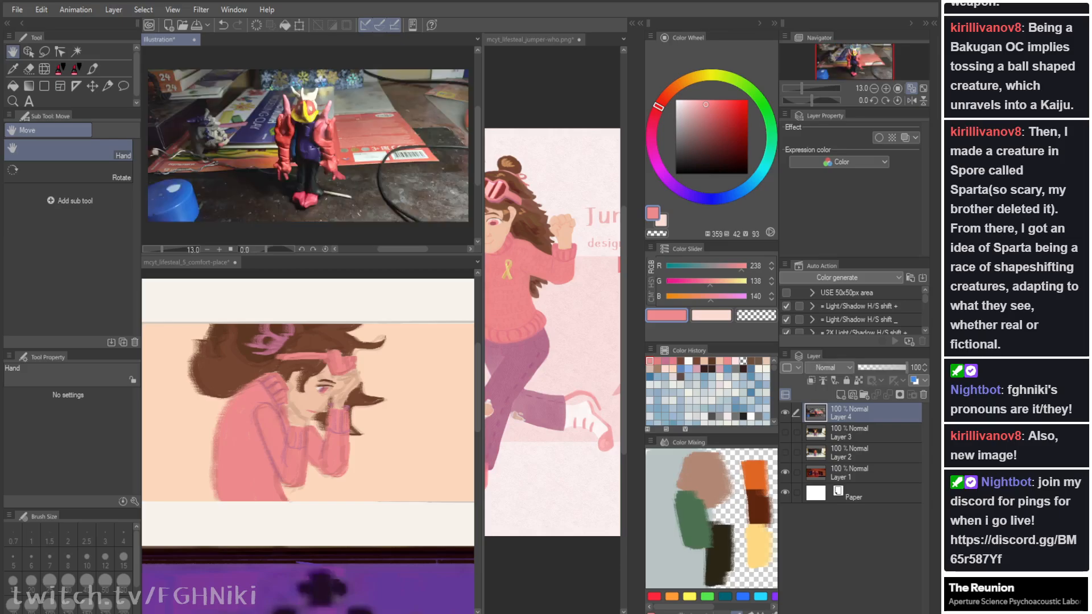
key(Tab)
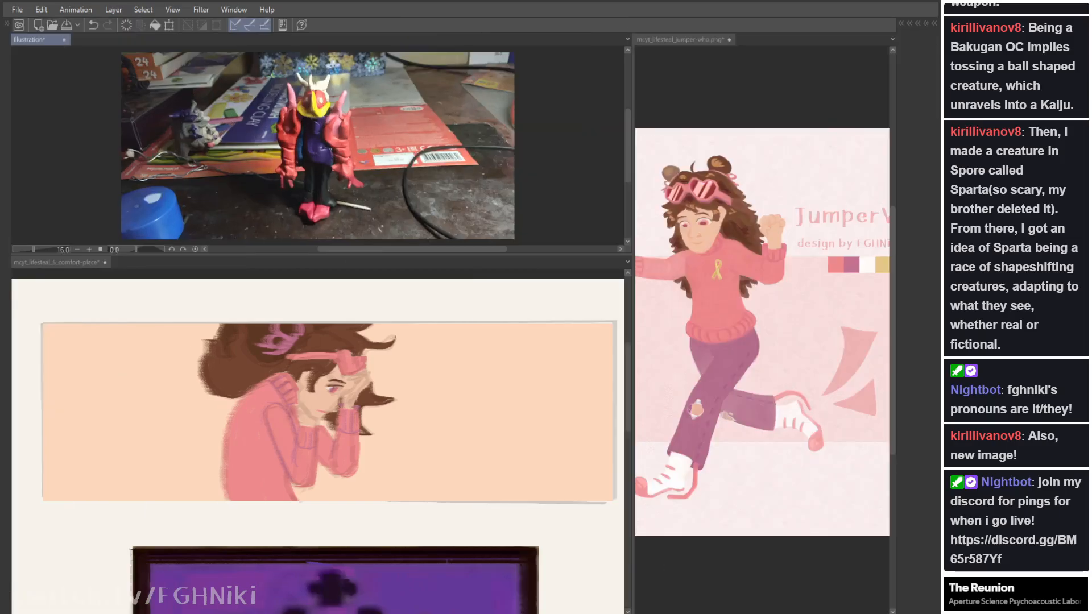
click(57, 262)
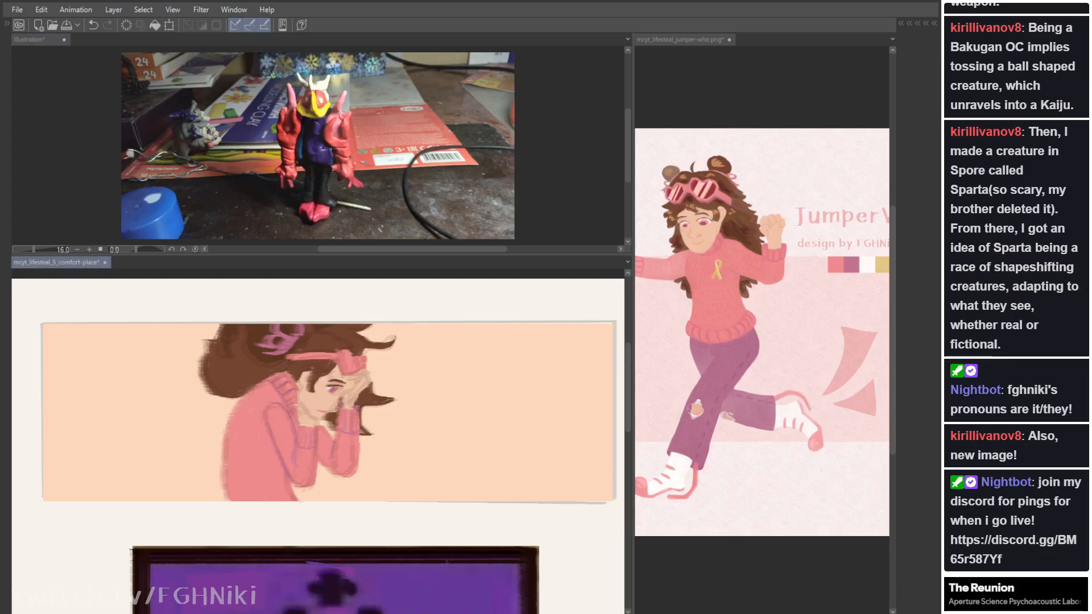
click(680, 40)
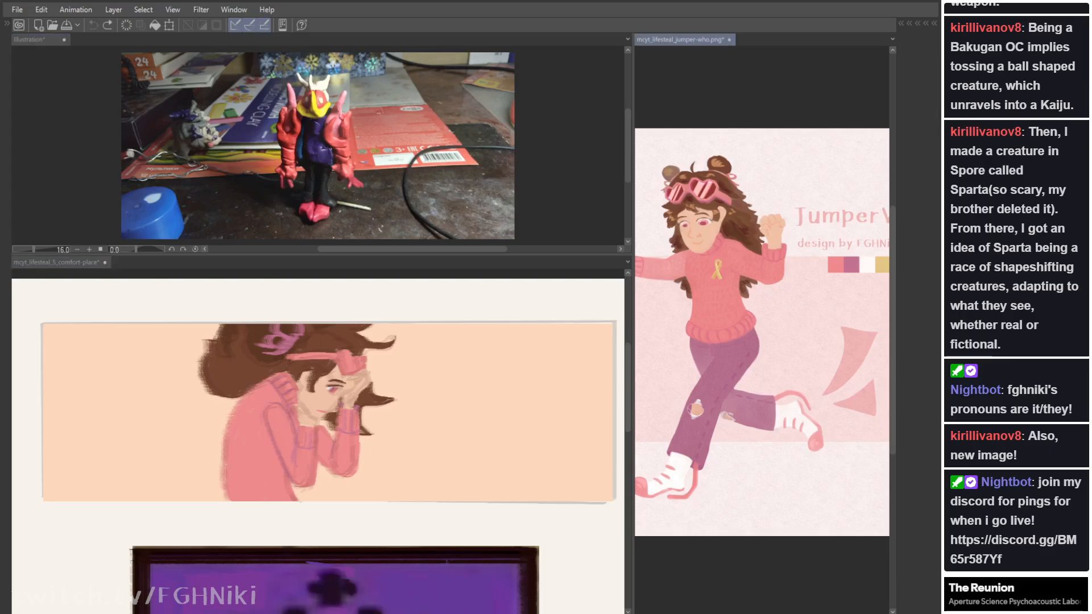
Step: Mirror the fanart's canvas view and paint brown RGB 116, 69, 49 inside the heart-shaped goggle lens
key(h)
key(h)
click(57, 262)
key(h)
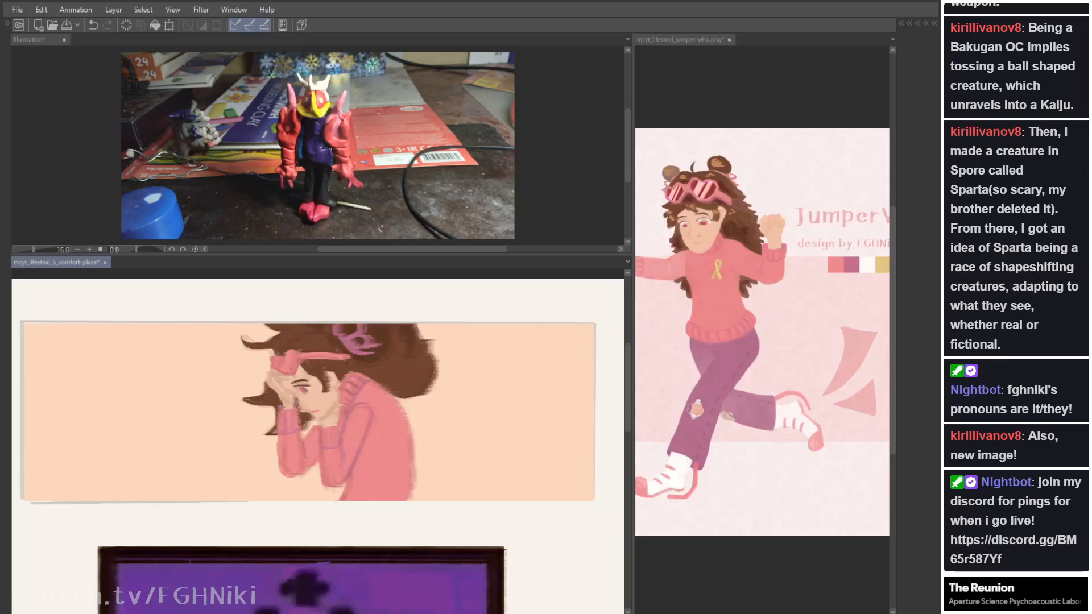
mouse_move(281, 364)
mouse_down()
mouse_move(299, 361)
mouse_move(287, 363)
mouse_up()
key(ctrl+z)
drag(291, 355, 291, 373)
Step: Clean up the brown heart lens at 200% zoom and touch up its lower part with skin tone RGB 240, 194, 166
key(Tab)
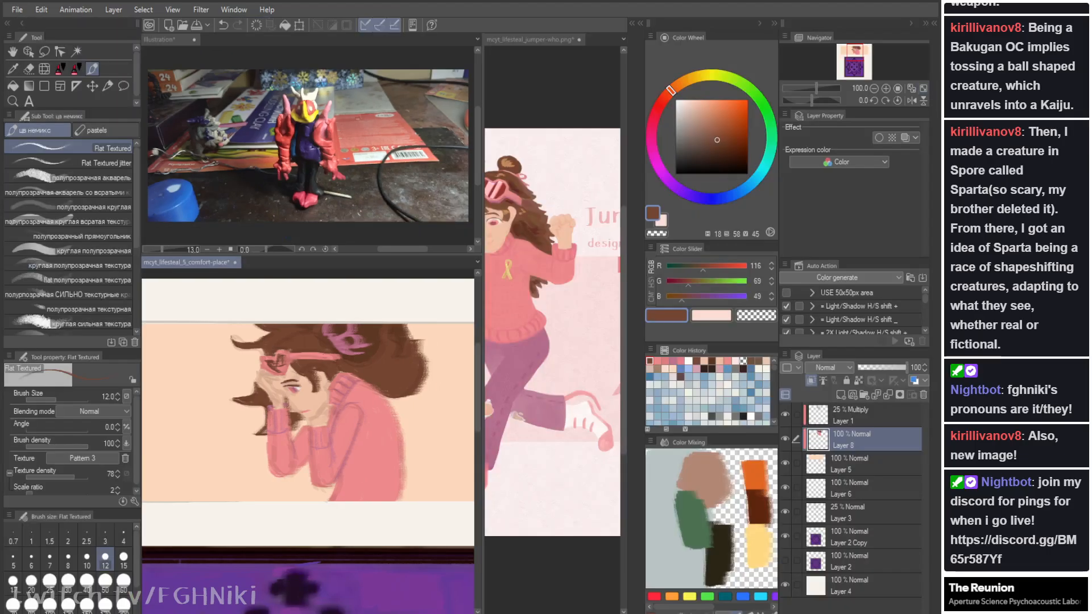
click(885, 89)
click(886, 89)
key(Tab)
drag(318, 398, 344, 483)
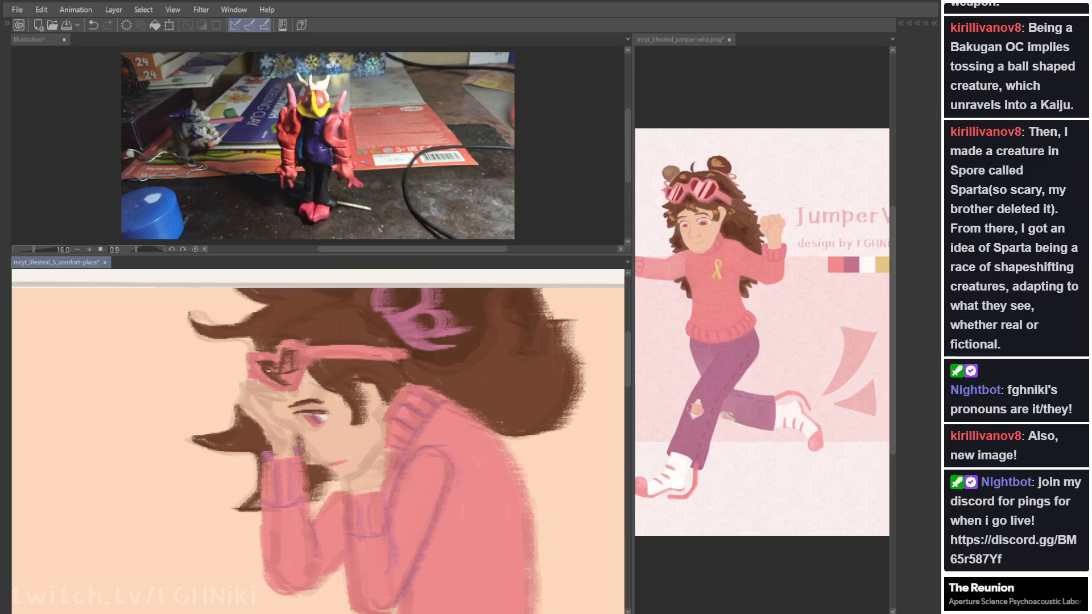
mouse_move(270, 370)
mouse_down()
mouse_move(257, 365)
mouse_move(271, 361)
mouse_up()
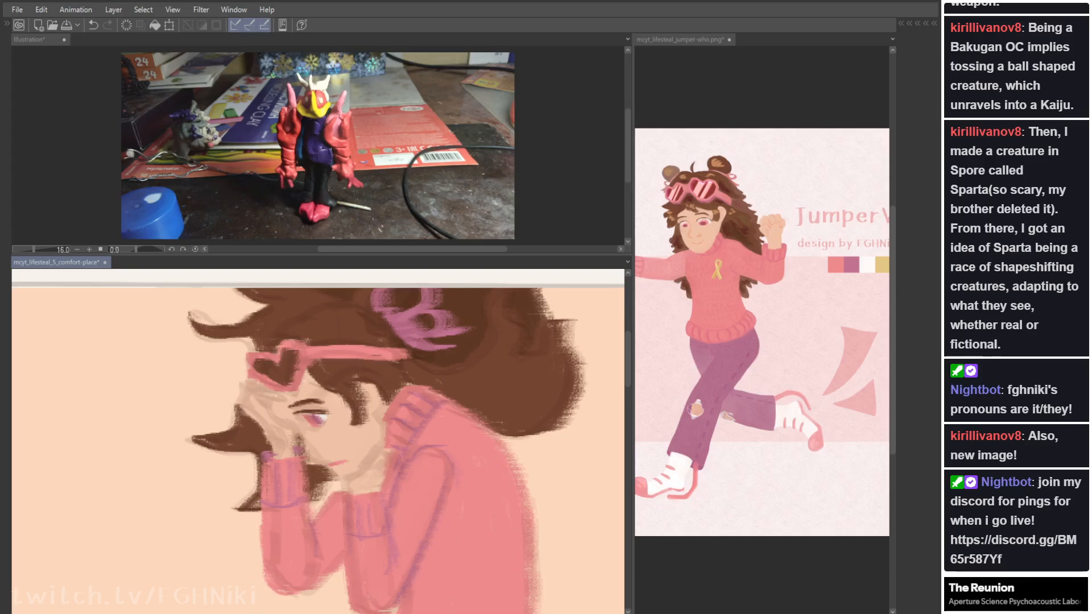
mouse_move(274, 375)
mouse_down()
mouse_move(294, 369)
mouse_move(278, 380)
mouse_up()
Step: Save the fanart file and enlarge its document window over the clay figure photo and design sheet
key(Tab)
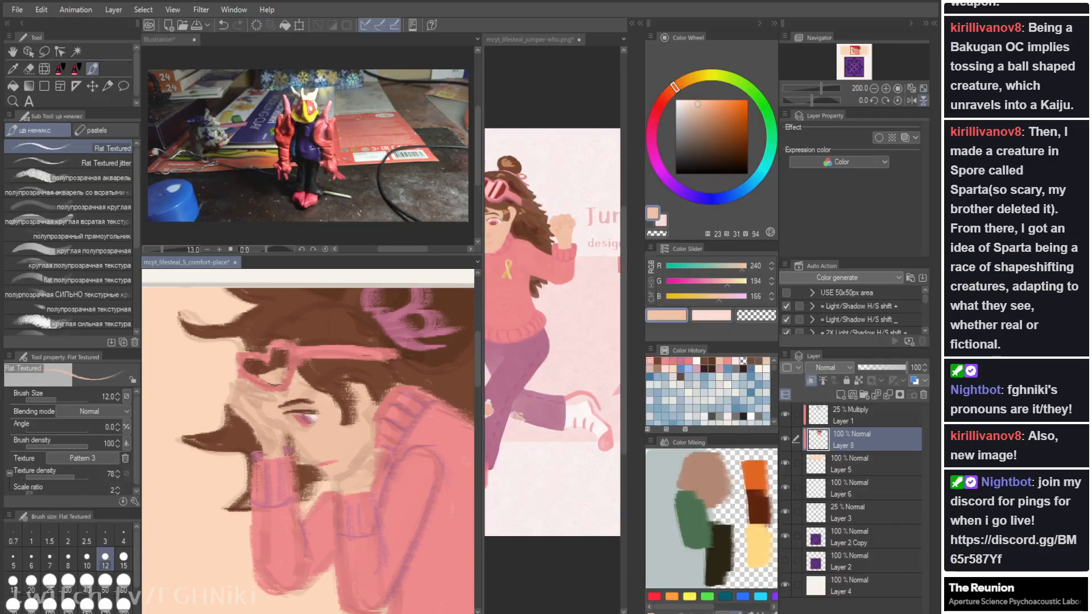
click(911, 88)
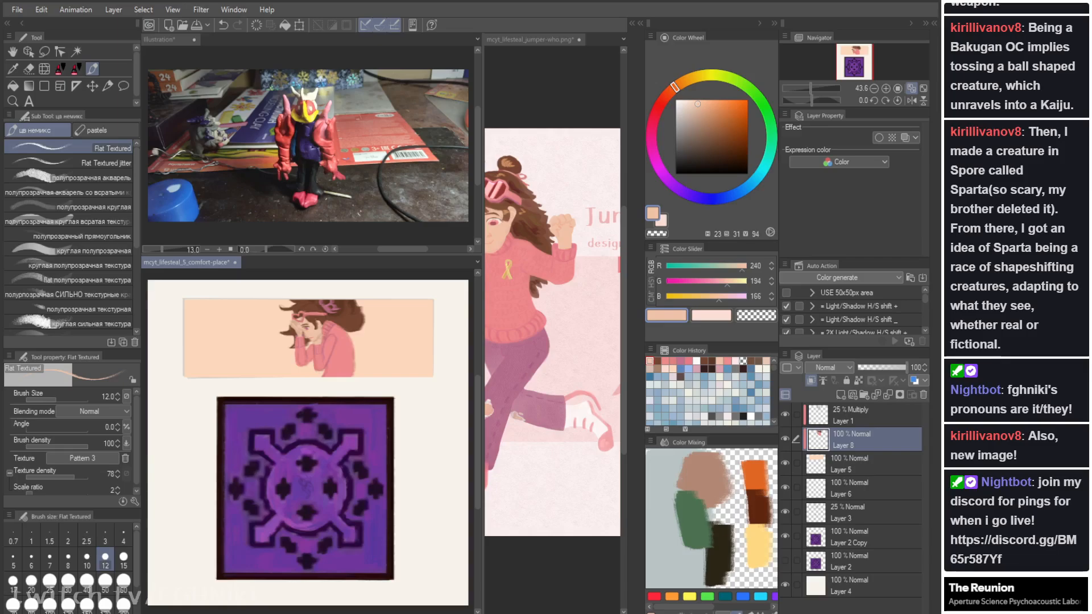
key(ctrl+s)
key(Tab)
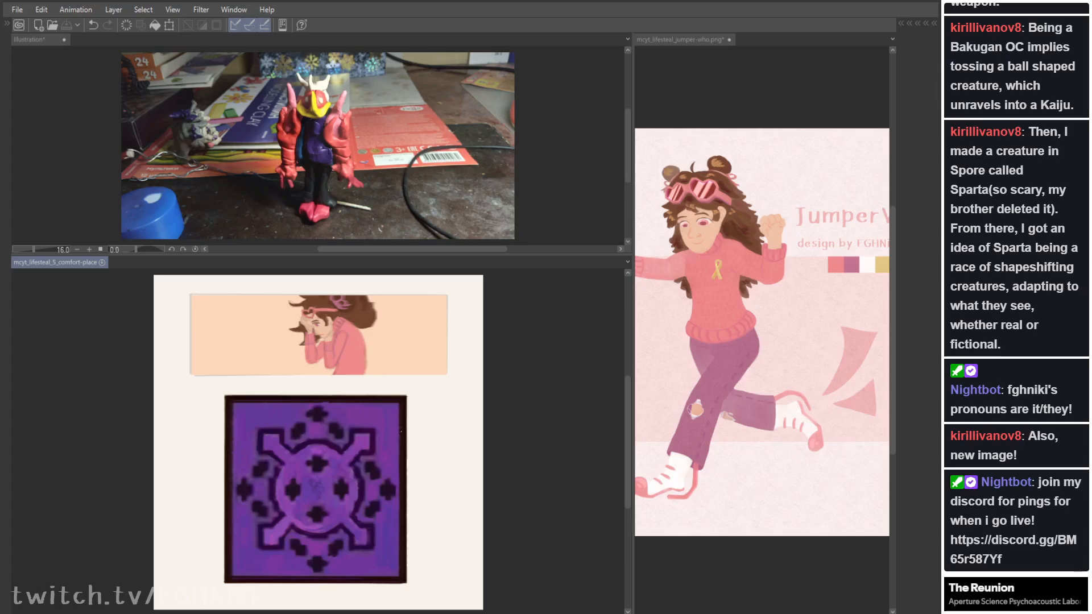
key(Tab)
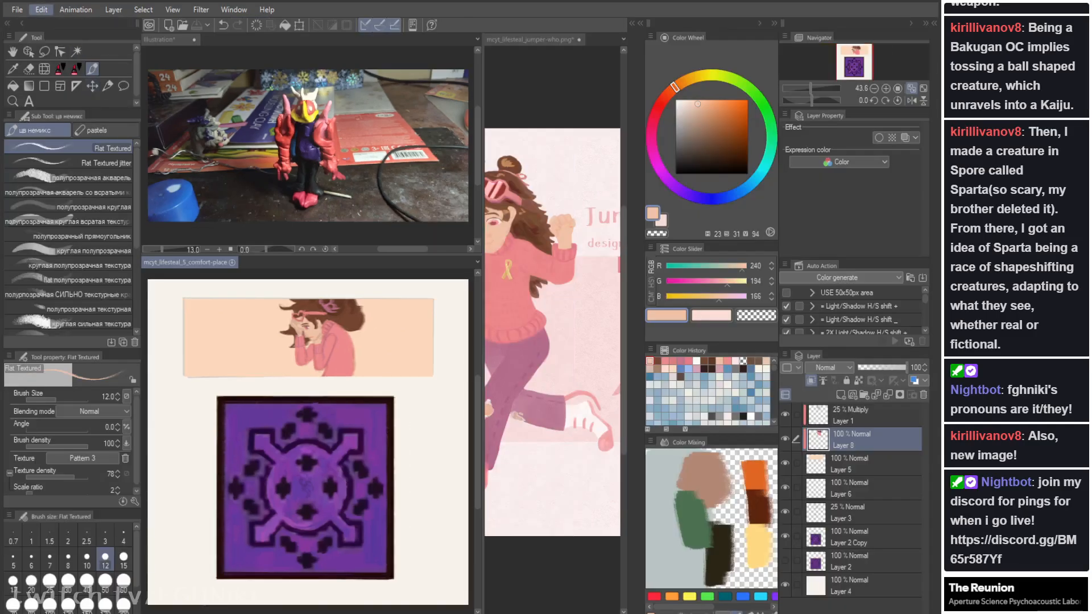
drag(308, 255, 308, 67)
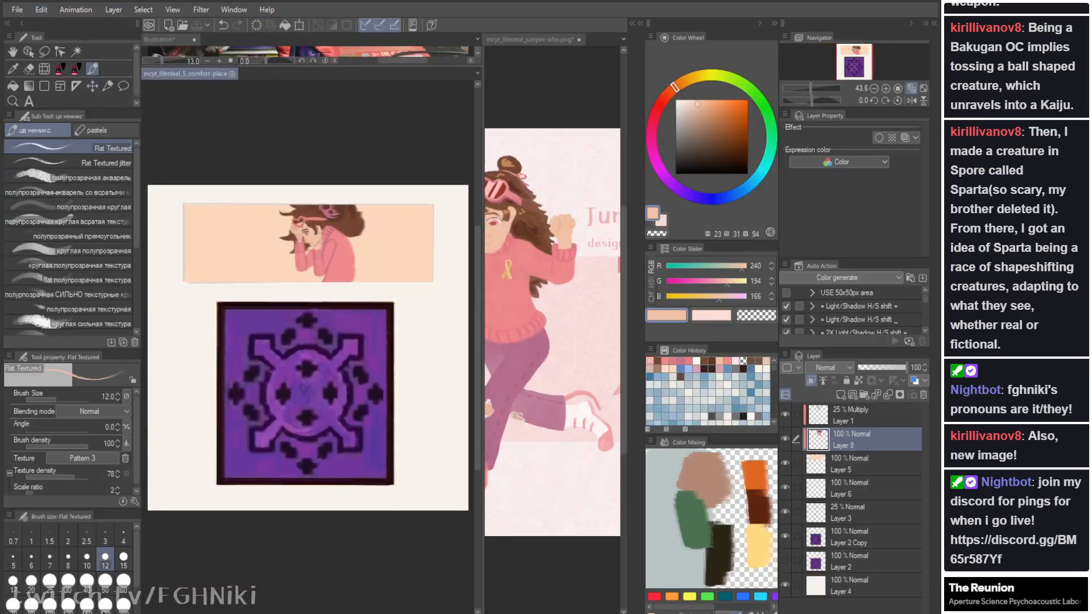
drag(482, 318, 595, 319)
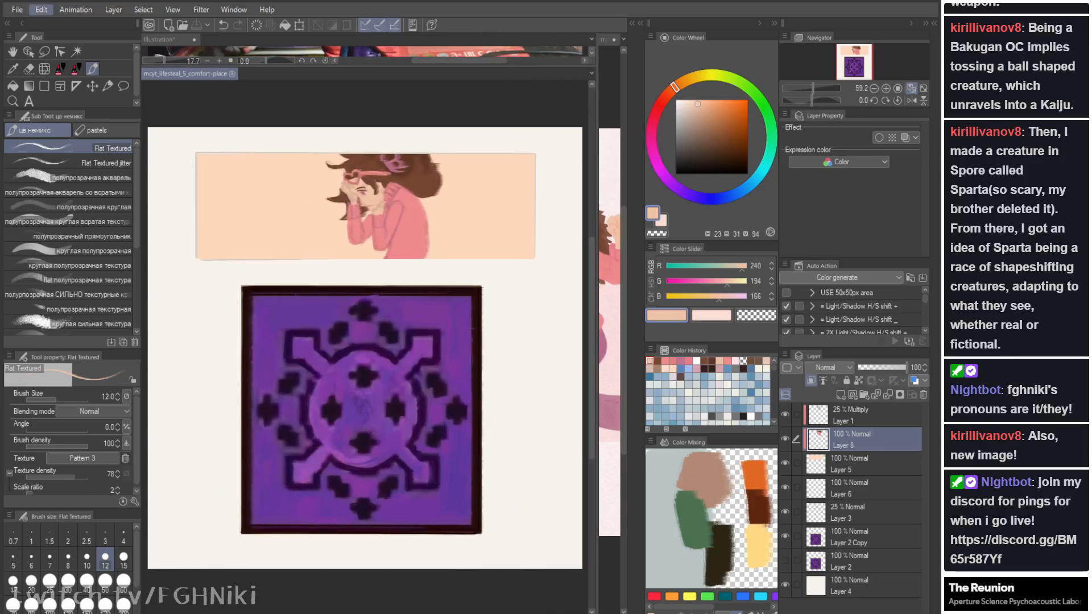
Step: Try extending the fanart canvas to 2000 by 2000 evenly around the artwork
key(ctrl+alt+c)
key(ctrl+minus)
key(ctrl+minus)
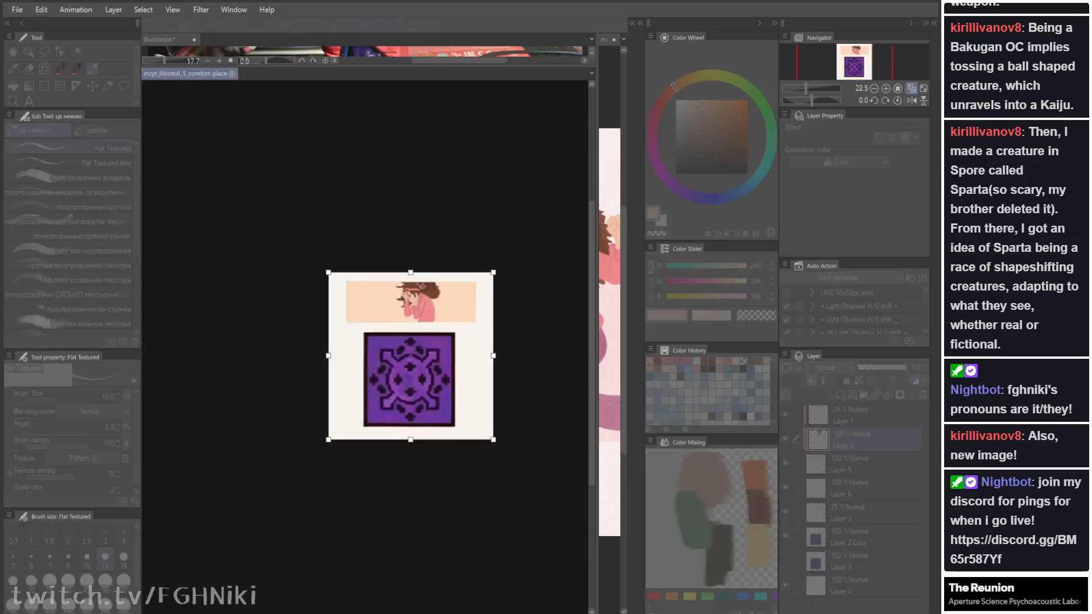
text(2000)
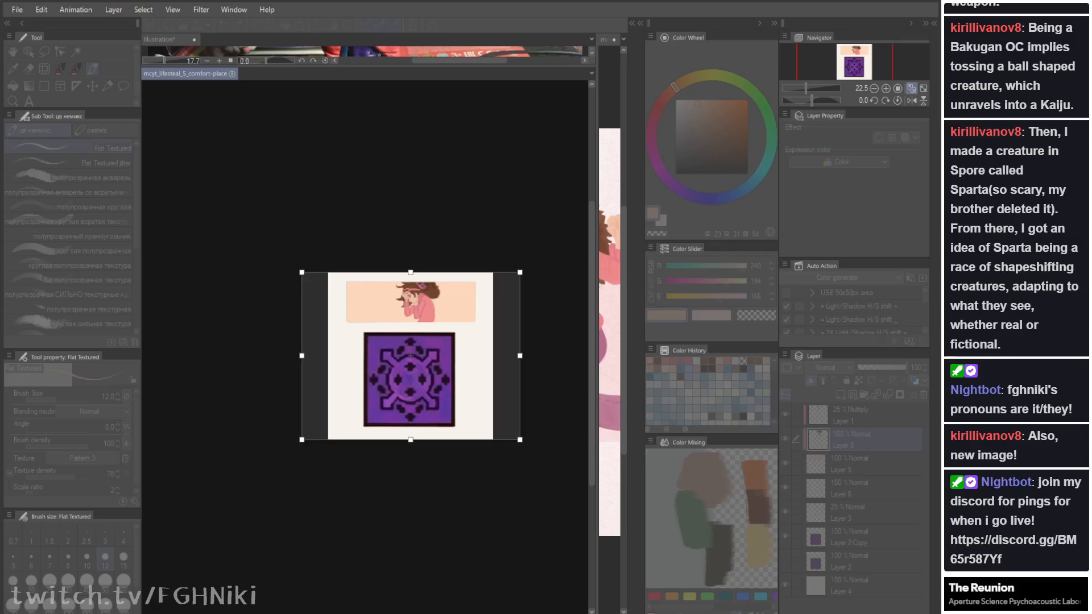
text(2000)
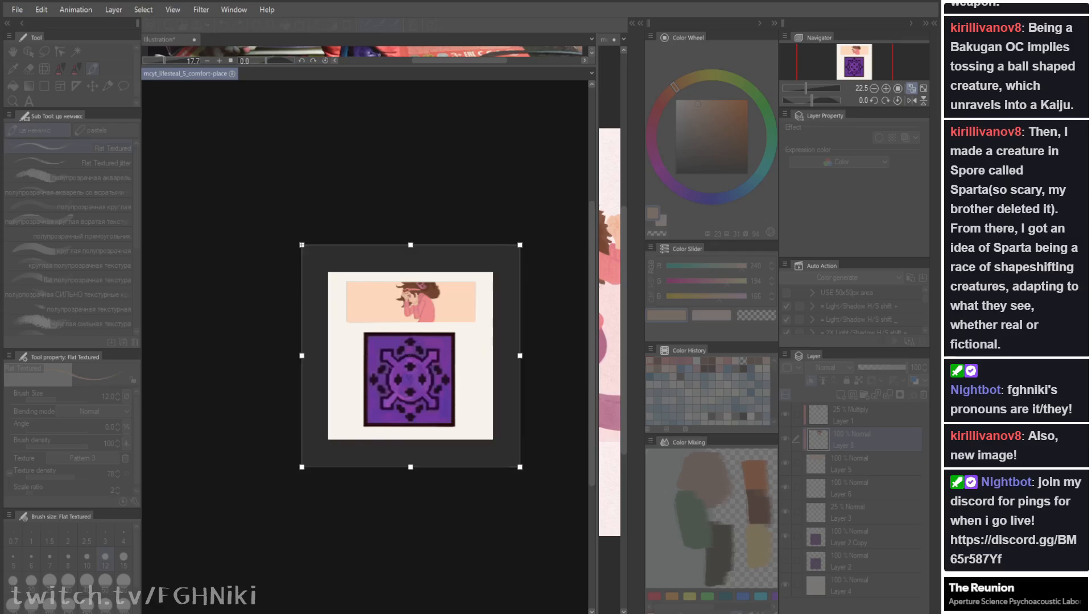
key(Return)
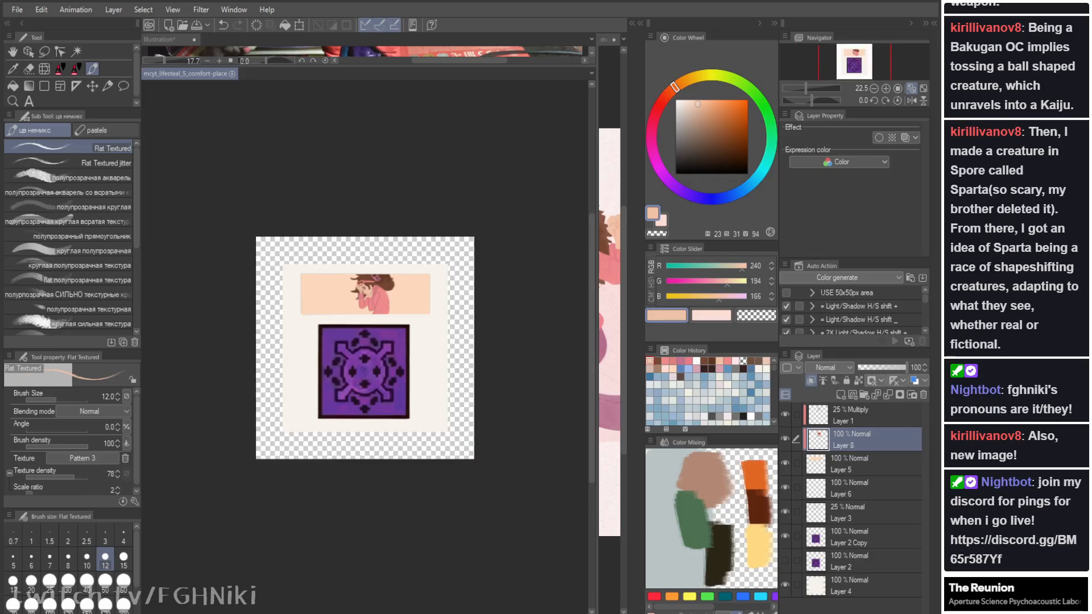
key(ctrl+z)
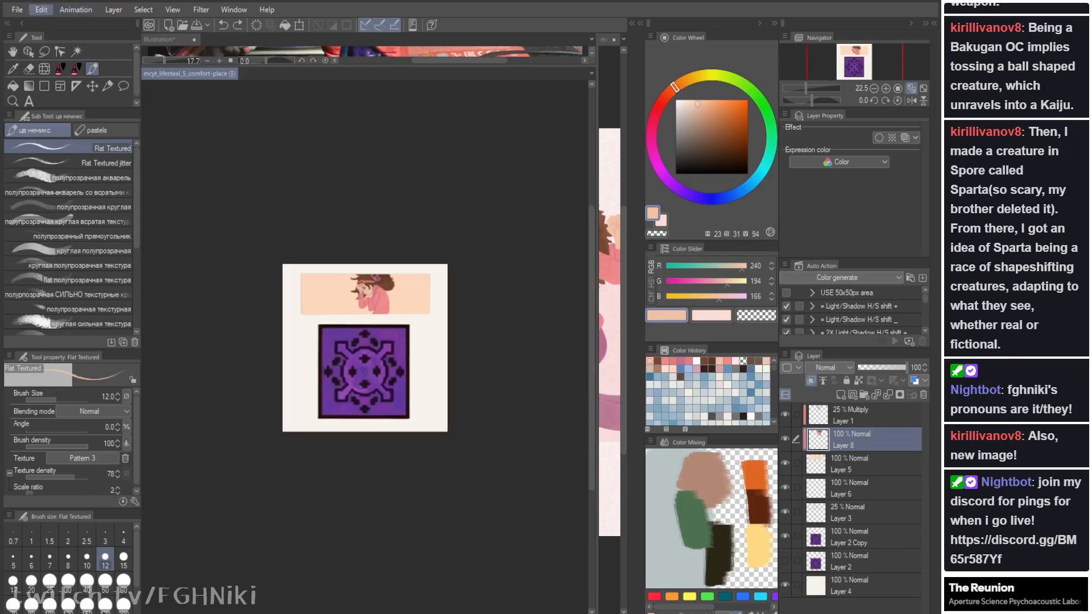
Step: Extend the fanart canvas to the right and downward, keeping the artwork in its upper-left corner
key(ctrl+alt+c)
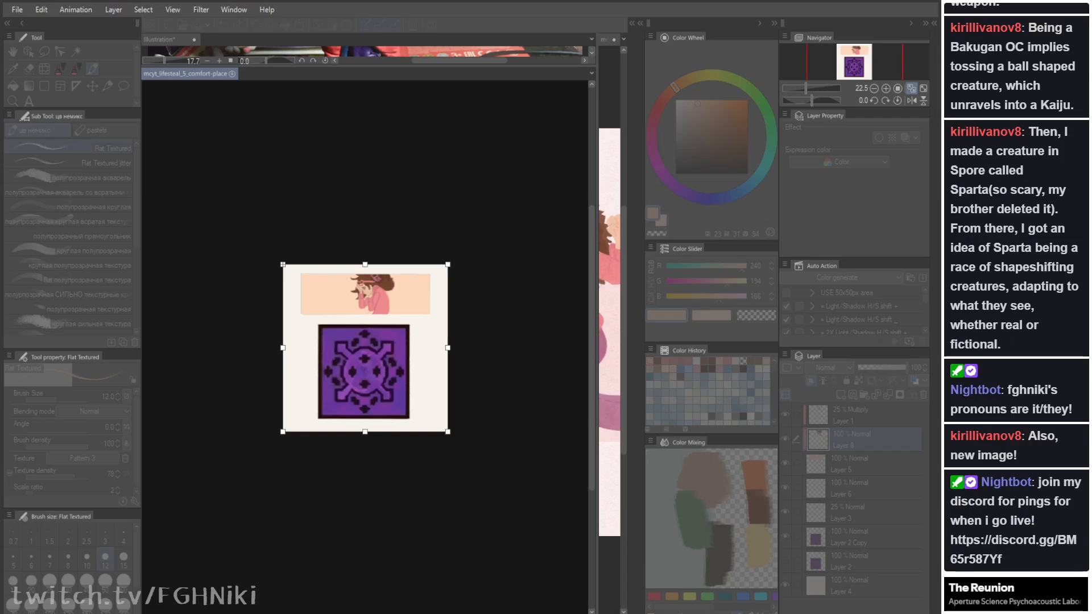
drag(448, 432, 580, 569)
key(Return)
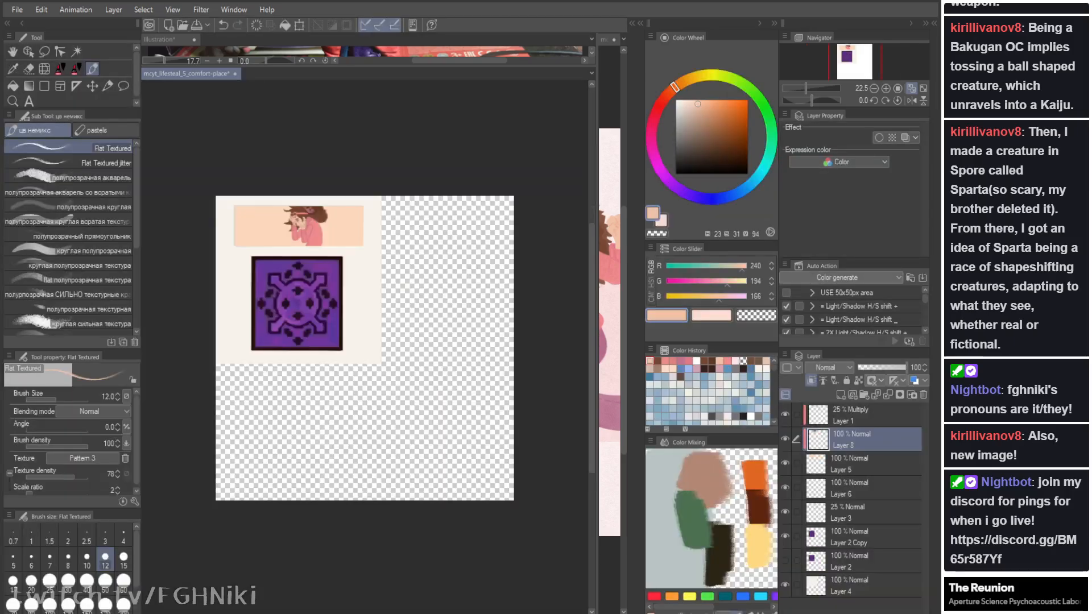
Step: Scale all layers together to 182% so the artwork fills the extended canvas, and nudge them left
click(870, 585)
shift+click(869, 415)
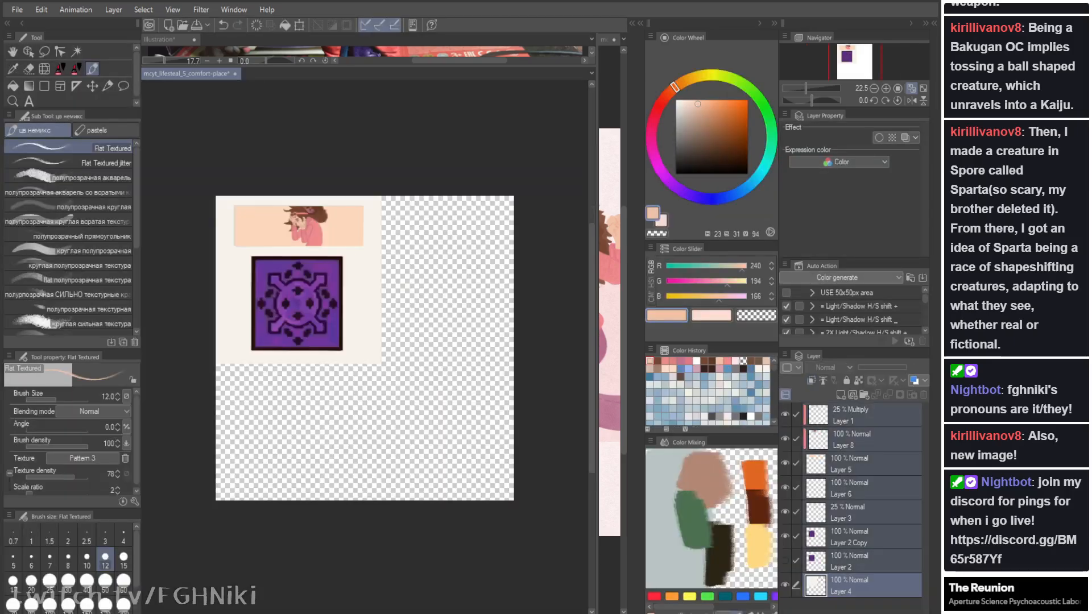
key(ctrl+t)
drag(381, 364, 516, 501)
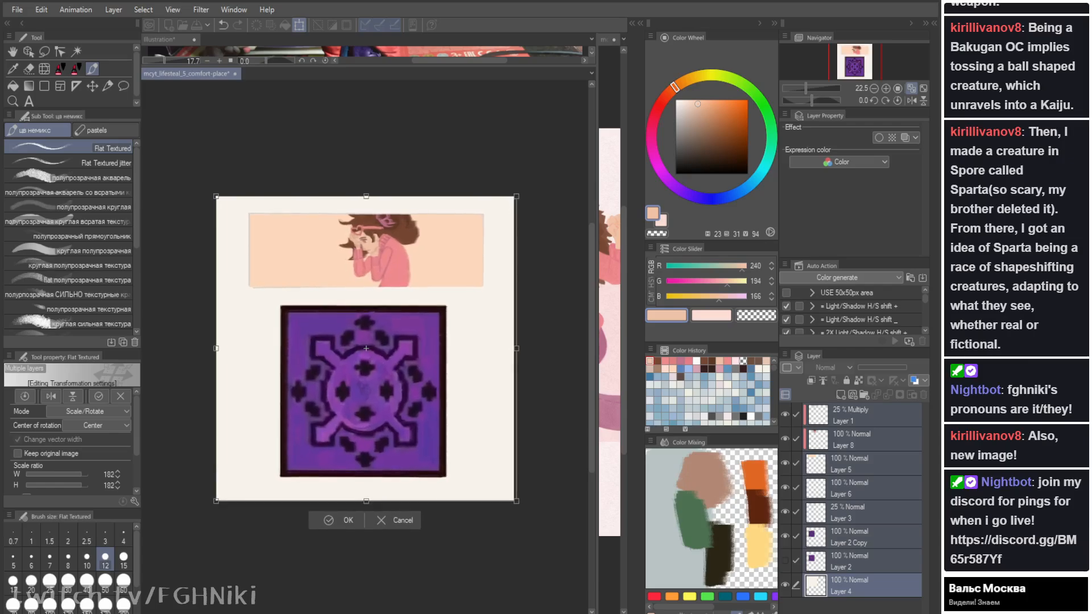
key(ctrl+t)
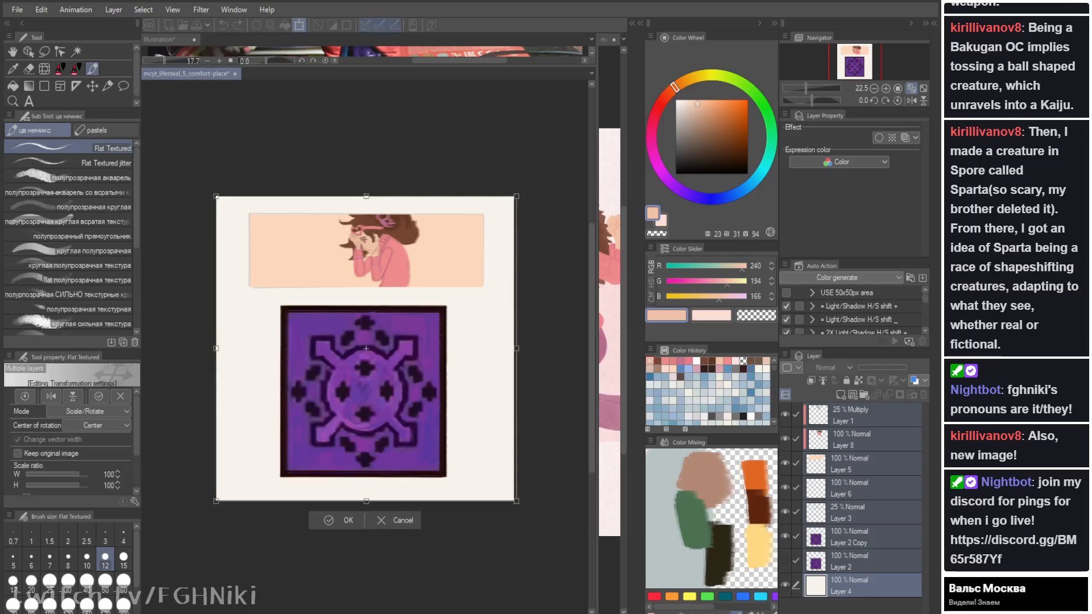
key(Left)
key(Return)
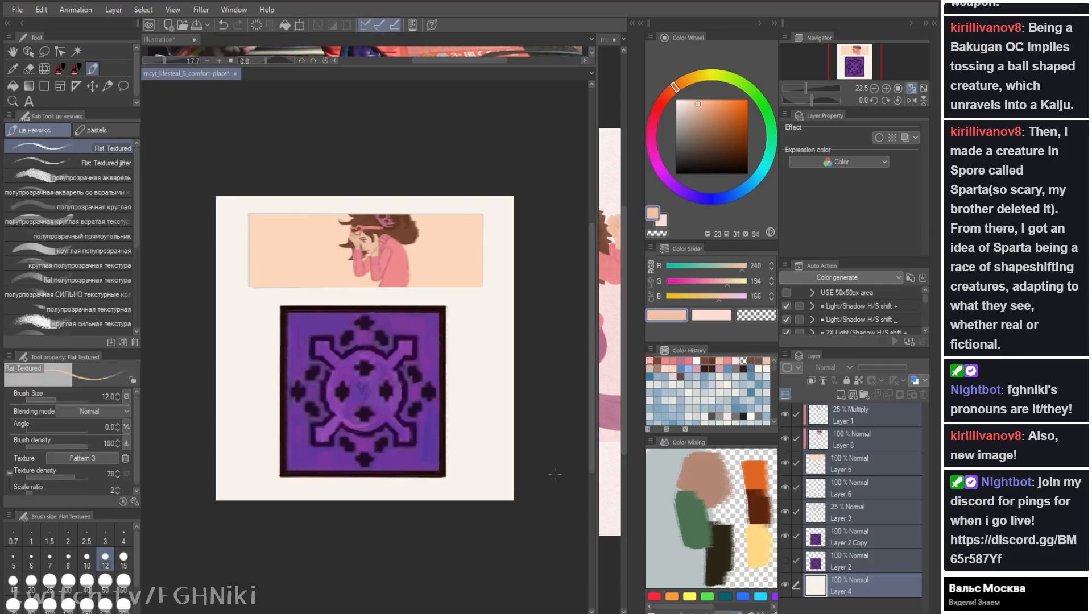
Step: Make Layer 8 the only active layer and show the character panel at 100% with the palettes hidden
click(869, 416)
click(869, 439)
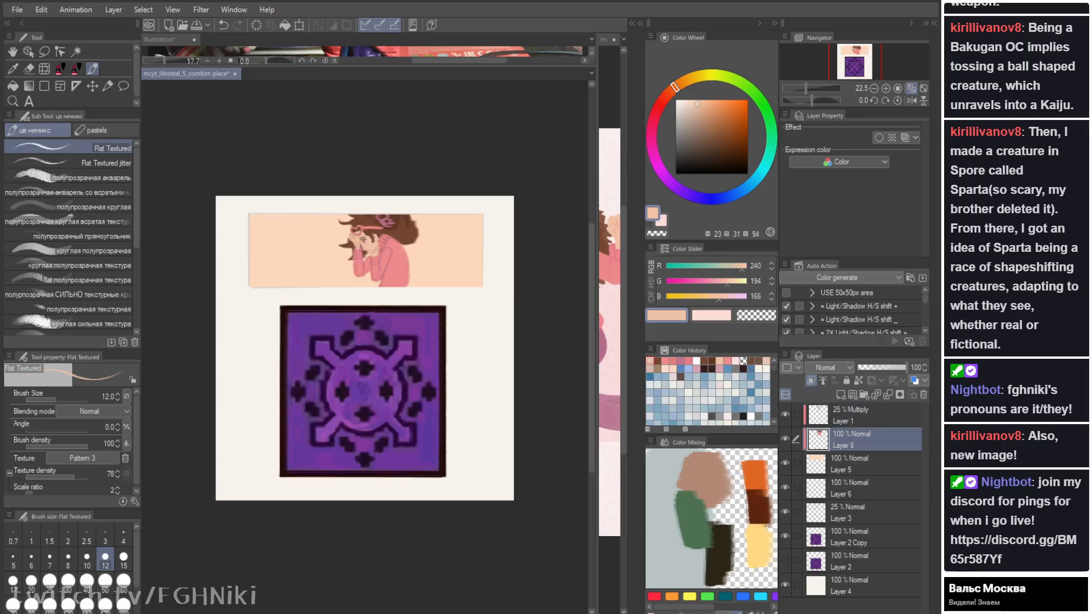
click(897, 88)
key(space)
drag(364, 142, 355, 563)
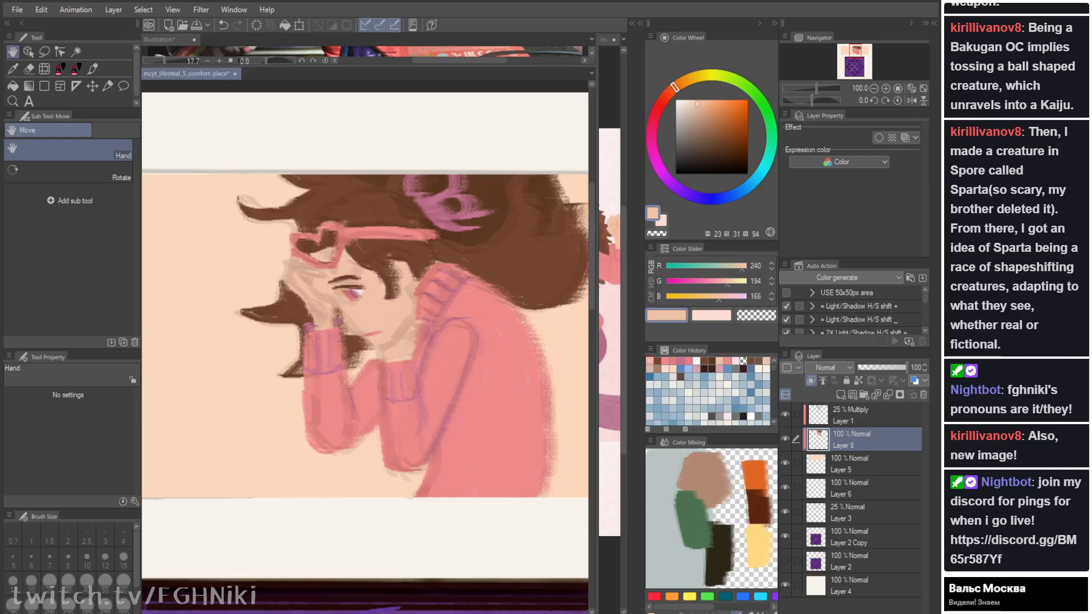
key(i)
key(Tab)
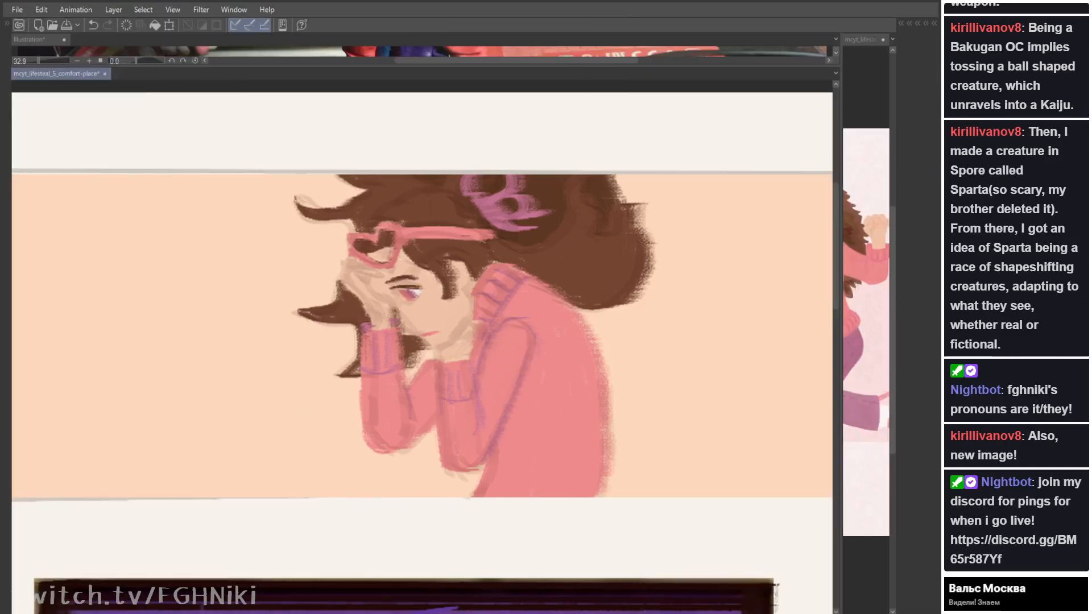
Step: Widen the JumperWho design sheet's window and examine the reference character's face and goggles at 100%
drag(841, 318, 645, 318)
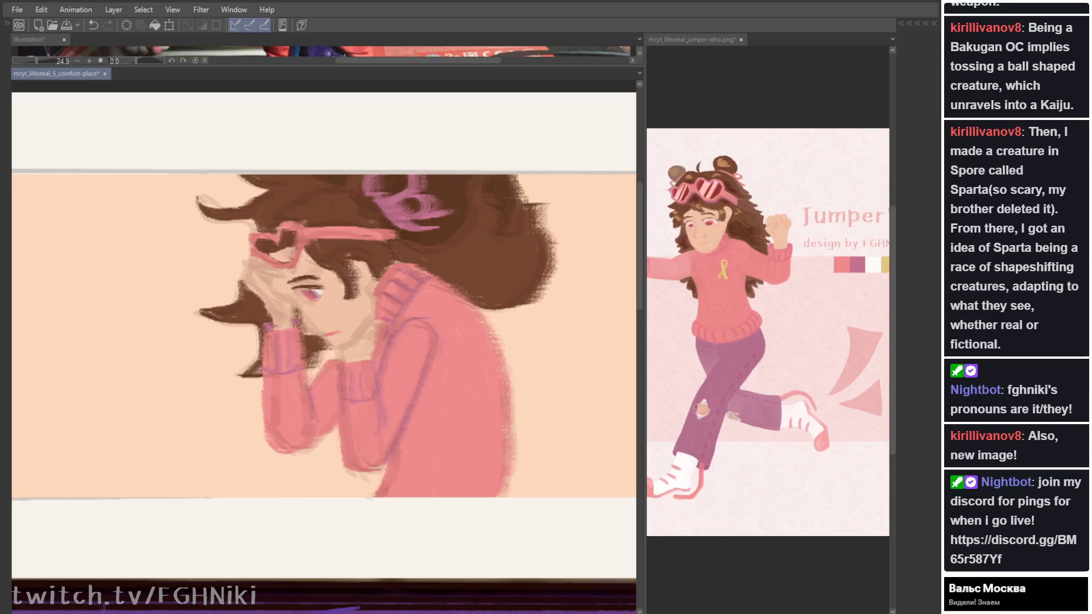
click(761, 318)
mouse_move(813, 319)
mouse_down()
mouse_move(720, 322)
mouse_move(810, 340)
mouse_up()
key(Tab)
click(897, 88)
key(Tab)
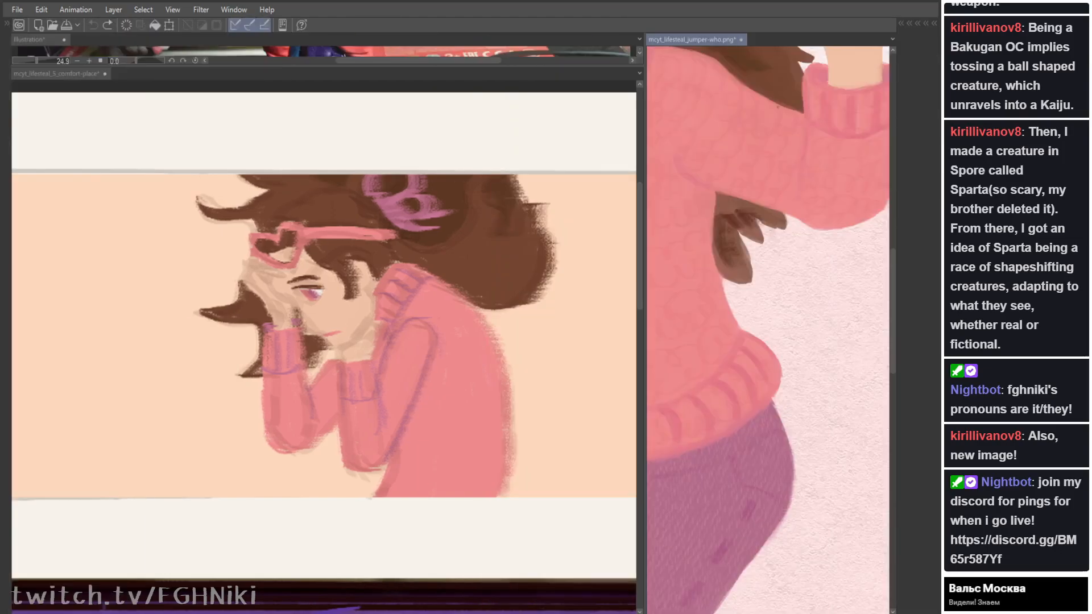
drag(778, 106, 1025, 365)
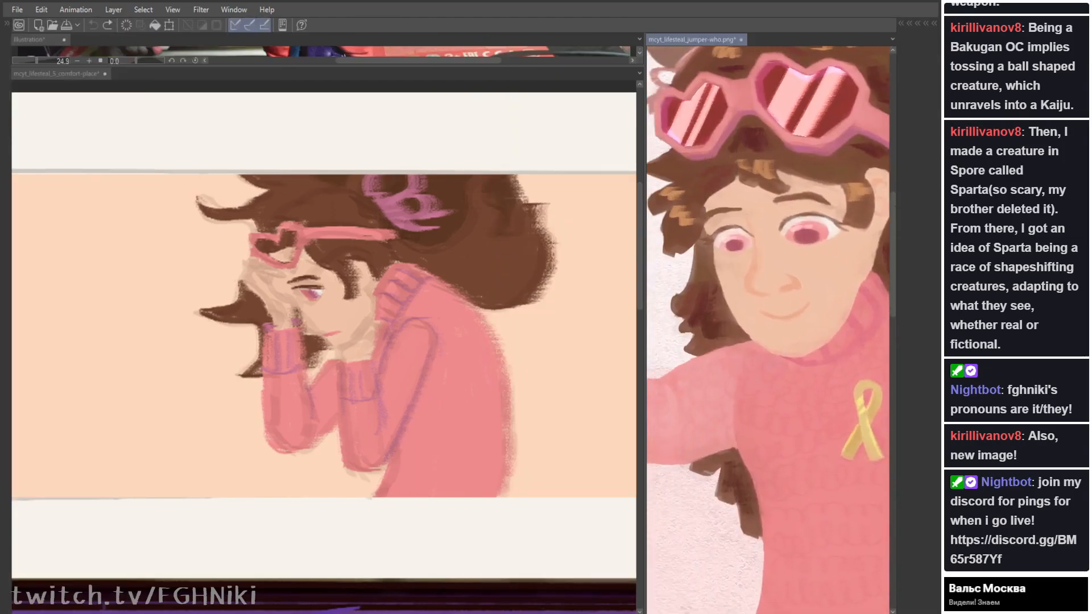
Step: Paint the character's ear in skin tone between the side hair and the sweater collar
click(61, 74)
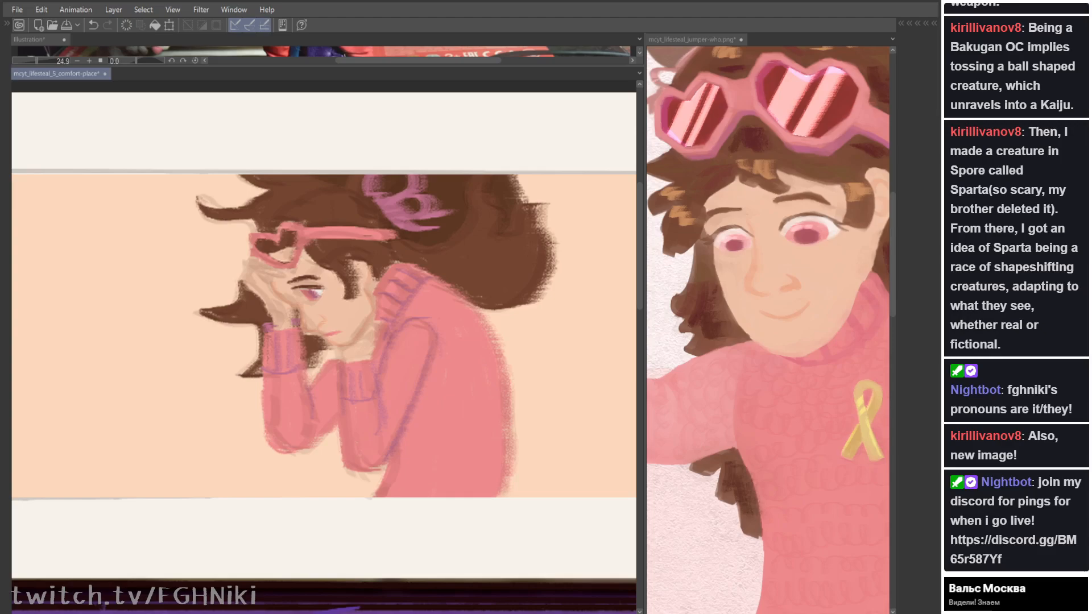
key(ctrl+z)
drag(354, 265, 354, 298)
mouse_move(357, 264)
mouse_down()
mouse_move(354, 291)
mouse_move(348, 257)
mouse_move(371, 269)
mouse_up()
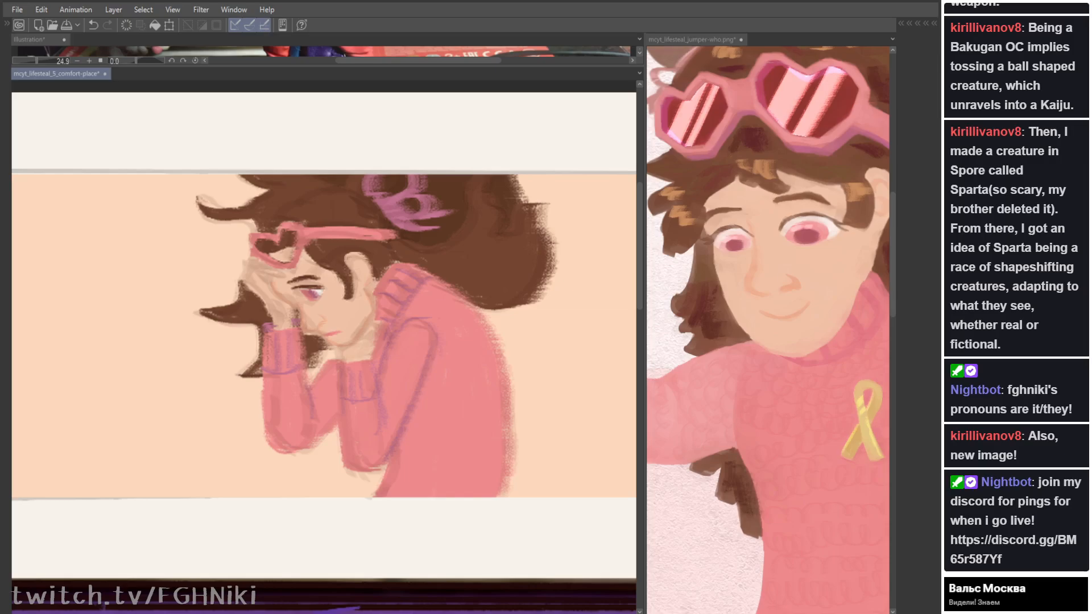
Step: Pick the skin shadow color RGB 236, 171, 141 from the design sheet's face for the Flat Textured brush
click(807, 285)
key(Tab)
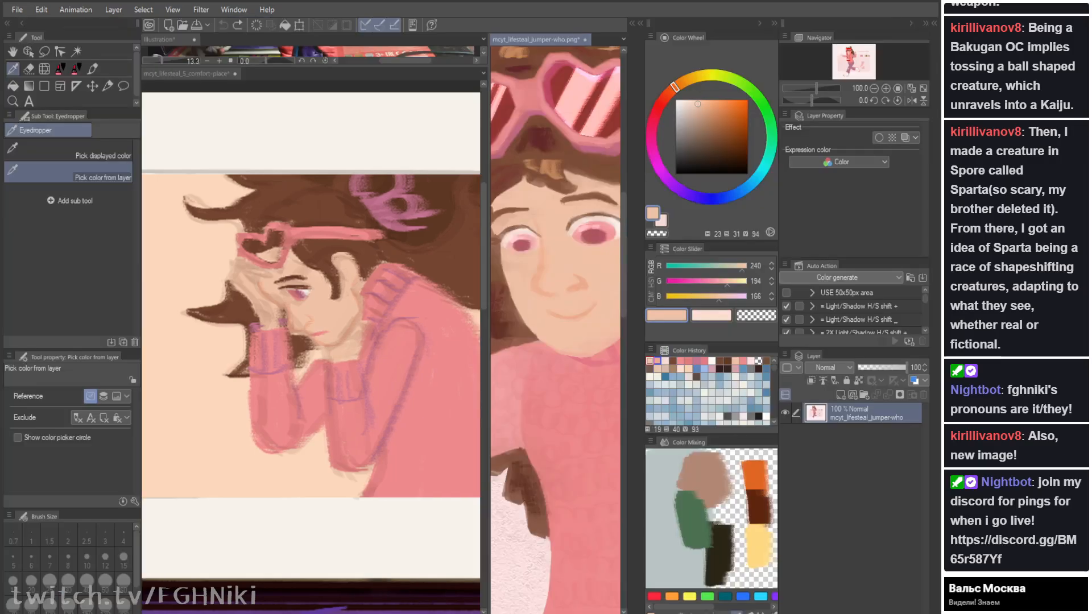
key(Tab)
key(Tab)
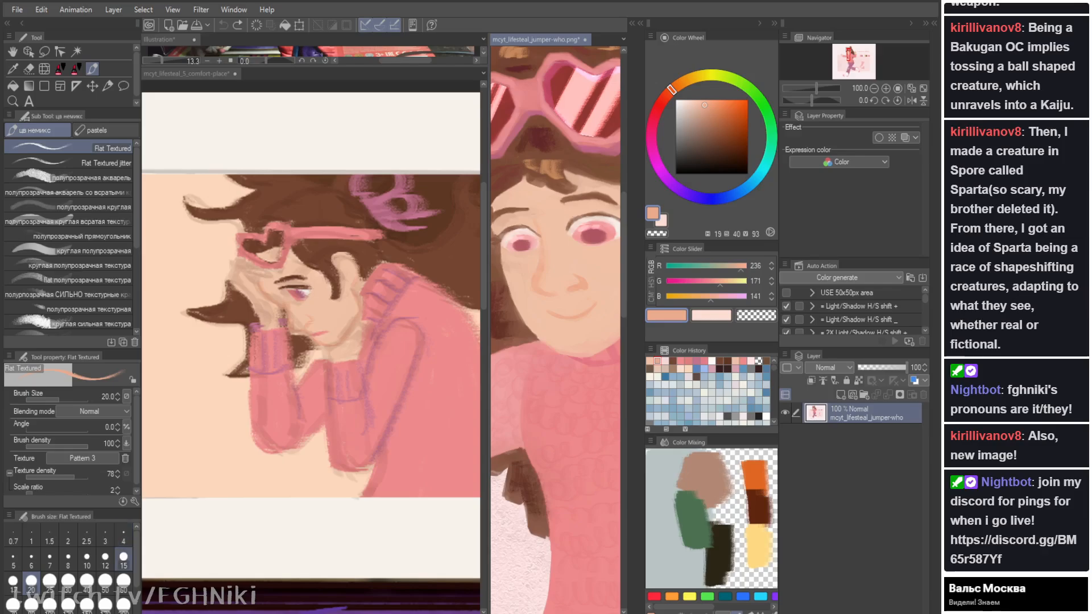
key(Tab)
Step: Add shadow strokes inside the character's ear, comparing with and without them and checking the mirrored view
click(362, 277)
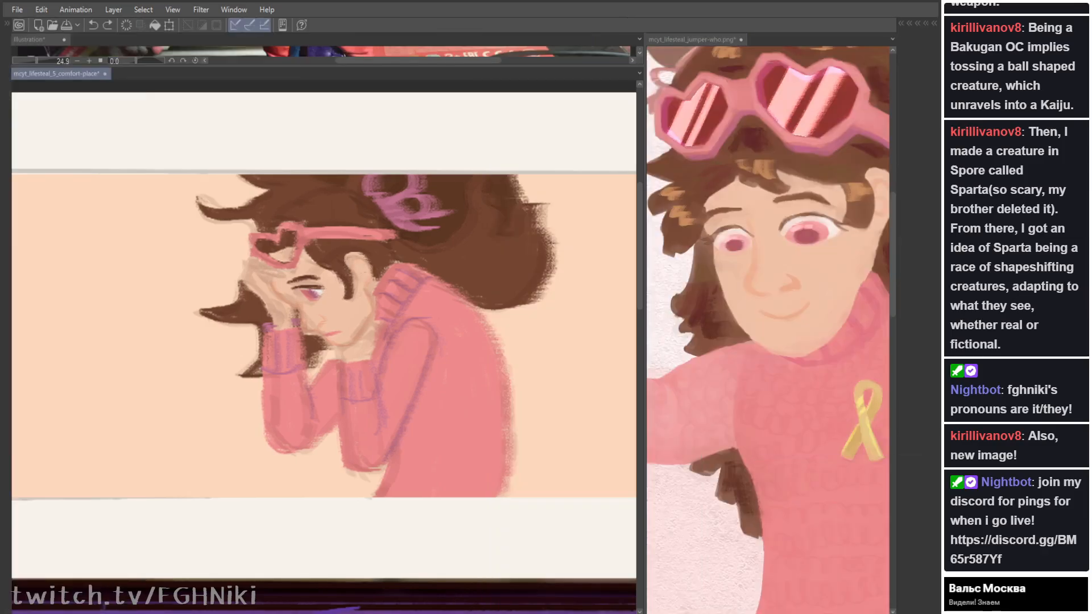
drag(352, 262, 361, 277)
key(ctrl+z)
key(ctrl+z)
key(ctrl+y)
key(ctrl+z)
key(ctrl+y)
key(h)
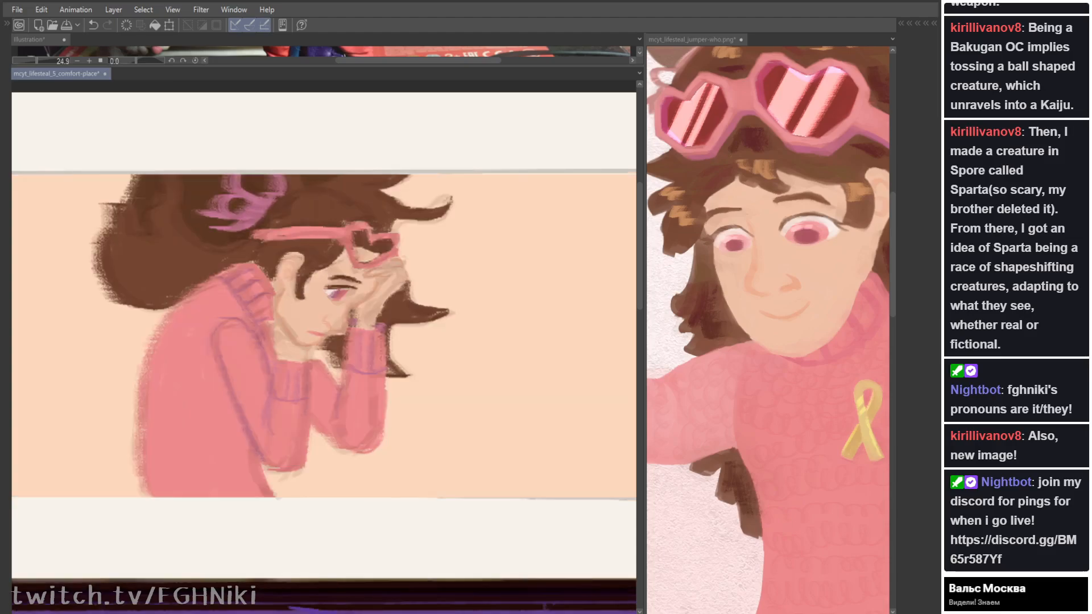
key(h)
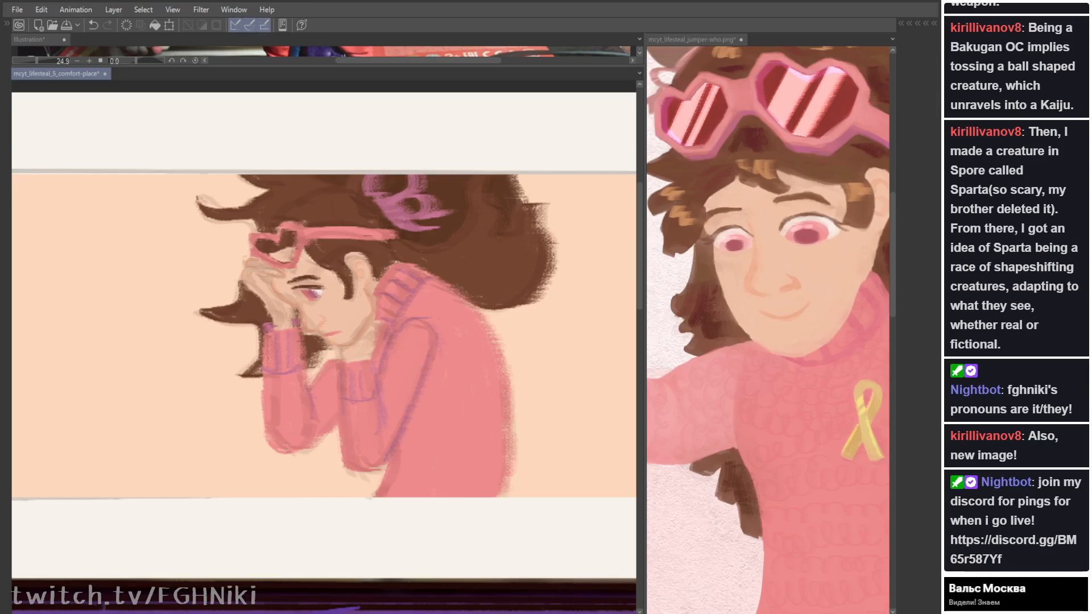
Step: Compare the last stroke undone and redone, remove it, and repaint the lower part of the heart lens
key(ctrl+z)
key(ctrl+y)
key(ctrl+z)
drag(270, 254, 289, 248)
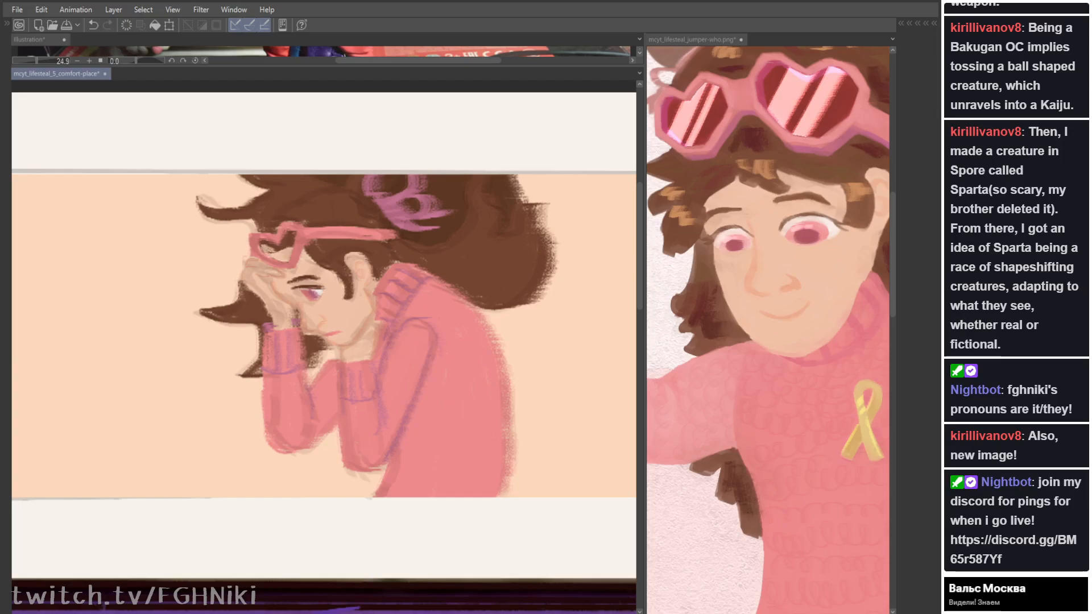
Step: Undo the recent strokes and try new ones around the heart lens and the fingers of the raised hand
key(ctrl+z)
drag(263, 247, 273, 252)
key(ctrl+z)
key(ctrl+z)
key(ctrl+z)
drag(271, 281, 289, 293)
Step: Pick the skin tone RGB 240, 194, 166 from the design sheet, try strokes on the raised hand's fingers, and undo them
click(691, 40)
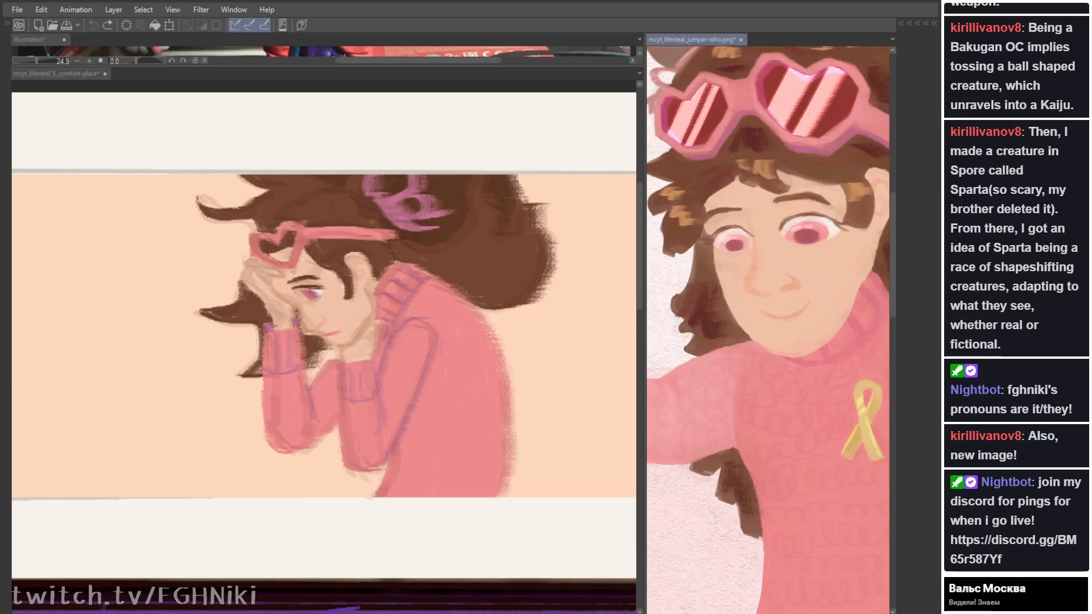
key(Tab)
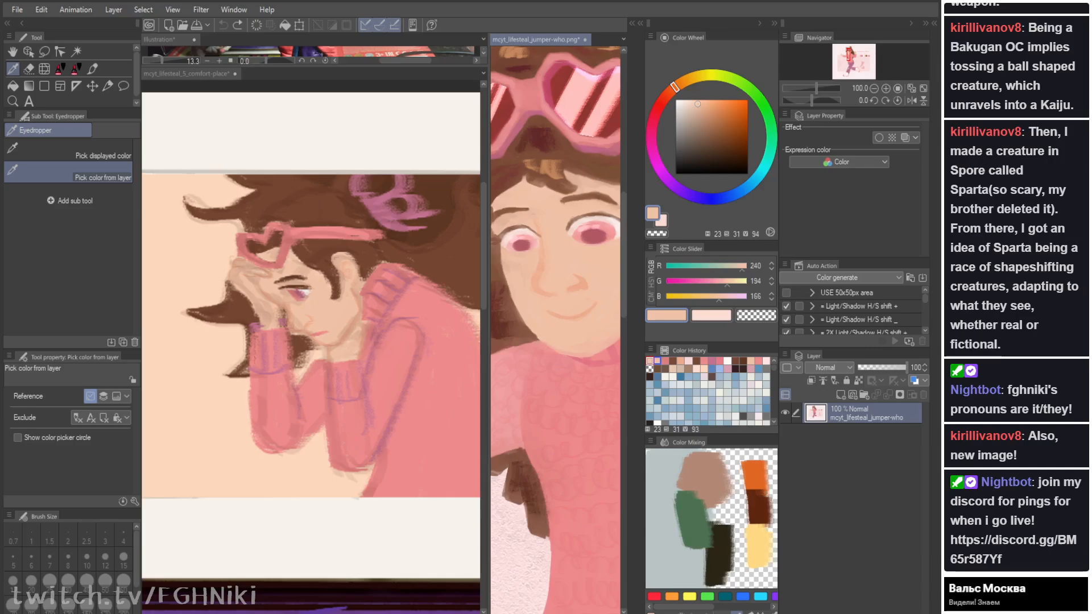
key(Tab)
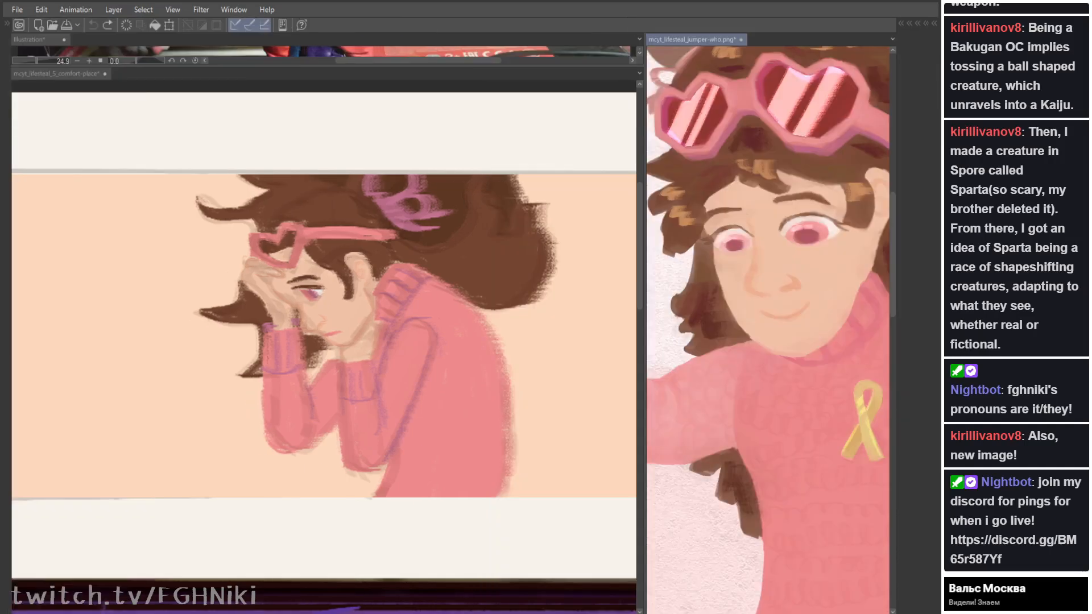
click(272, 284)
drag(267, 278, 278, 296)
key(ctrl+z)
key(ctrl+z)
key(ctrl+z)
Step: Pick another color from the color history, try a stroke across the raised hand's fingers, and undo it
key(Tab)
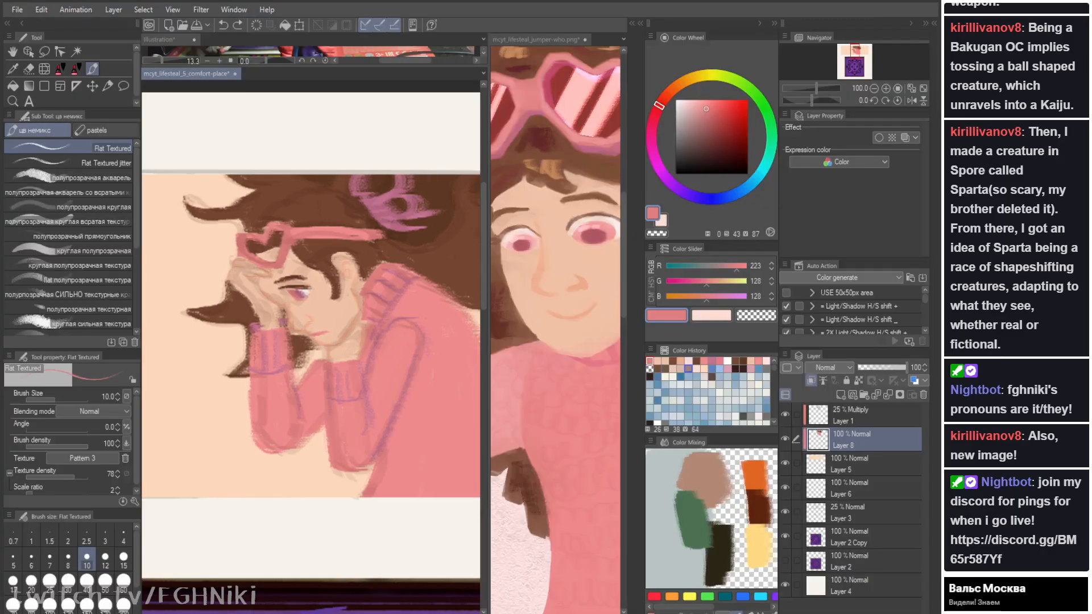
click(685, 364)
key(Tab)
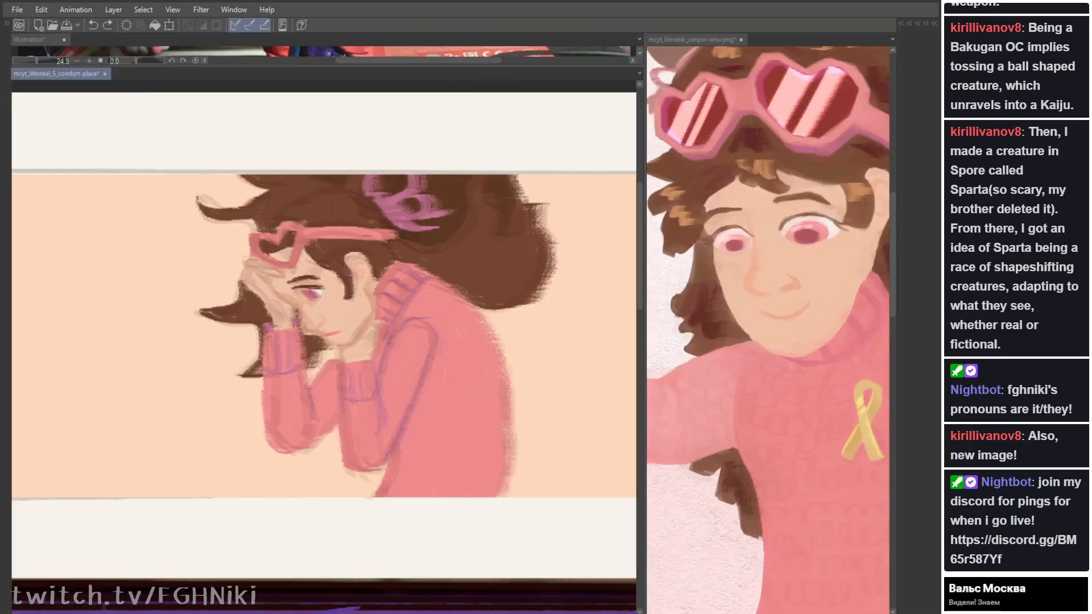
drag(268, 277, 279, 296)
key(ctrl+z)
key(ctrl+z)
Step: Refine the heart lens and the goggles' strap next to it, and save the artwork
drag(264, 254, 287, 248)
key(ctrl+z)
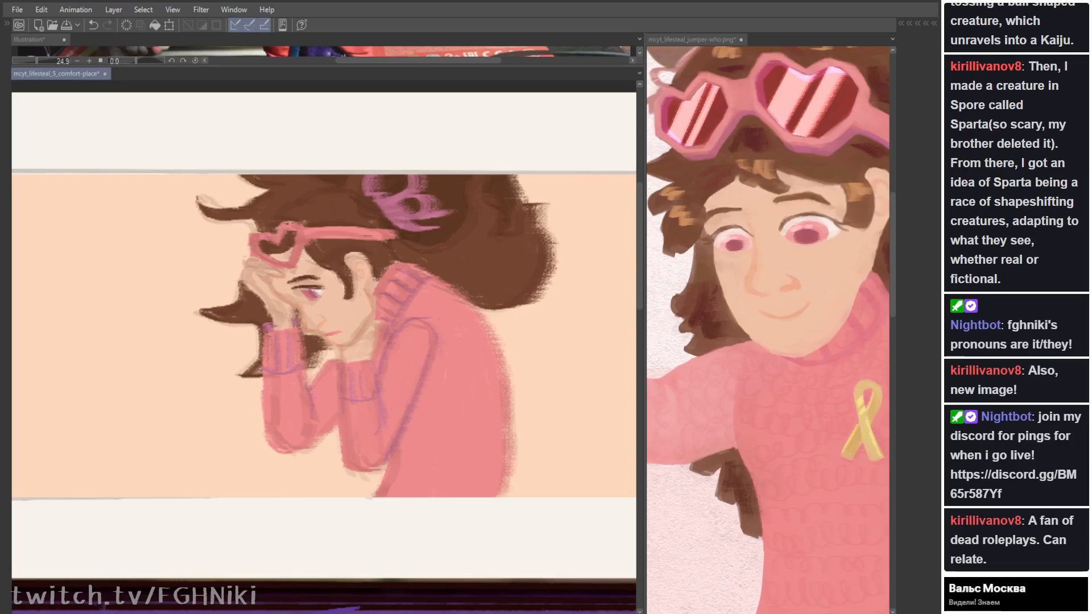
key(ctrl+z)
drag(305, 232, 323, 232)
mouse_move(315, 239)
mouse_down()
mouse_move(352, 239)
mouse_move(310, 239)
mouse_up()
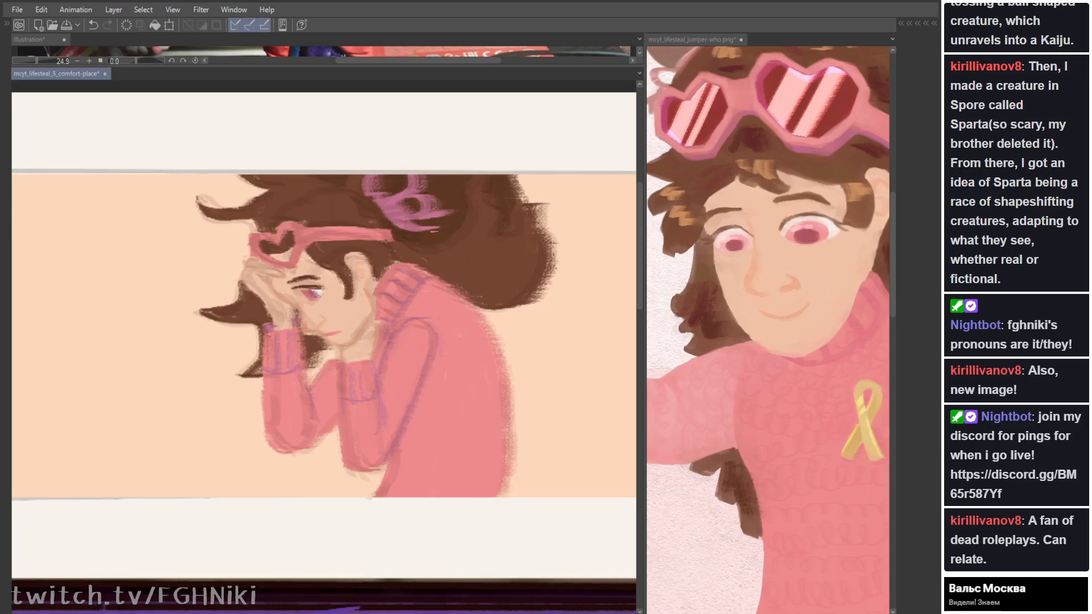
key(ctrl+s)
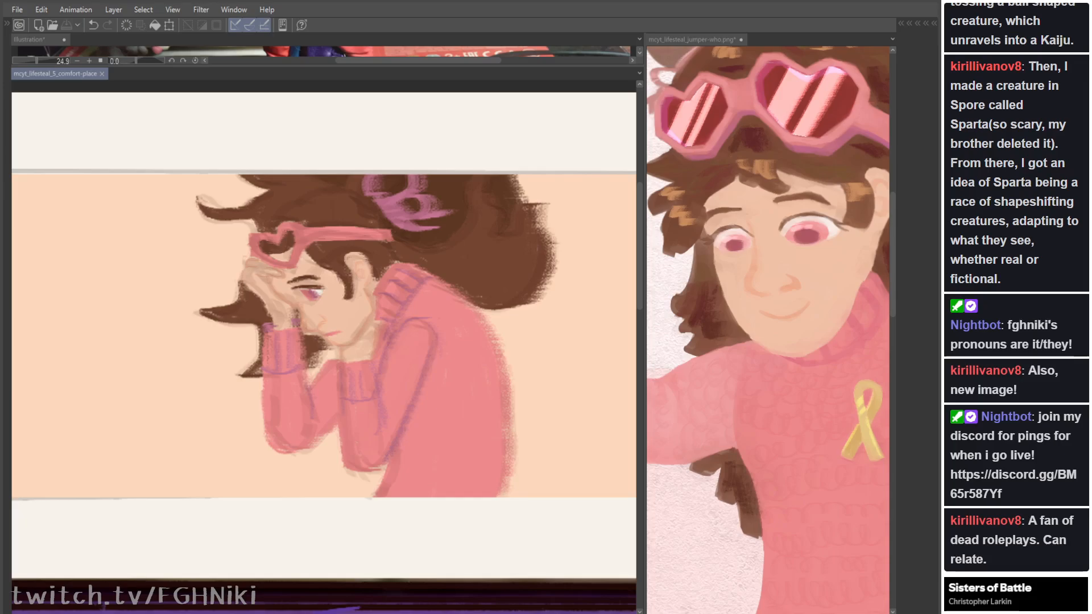
Step: Paint rib lines on both sleeve cuffs, using the ribbed sweater hem on the design sheet as reference
drag(807, 398, 729, 166)
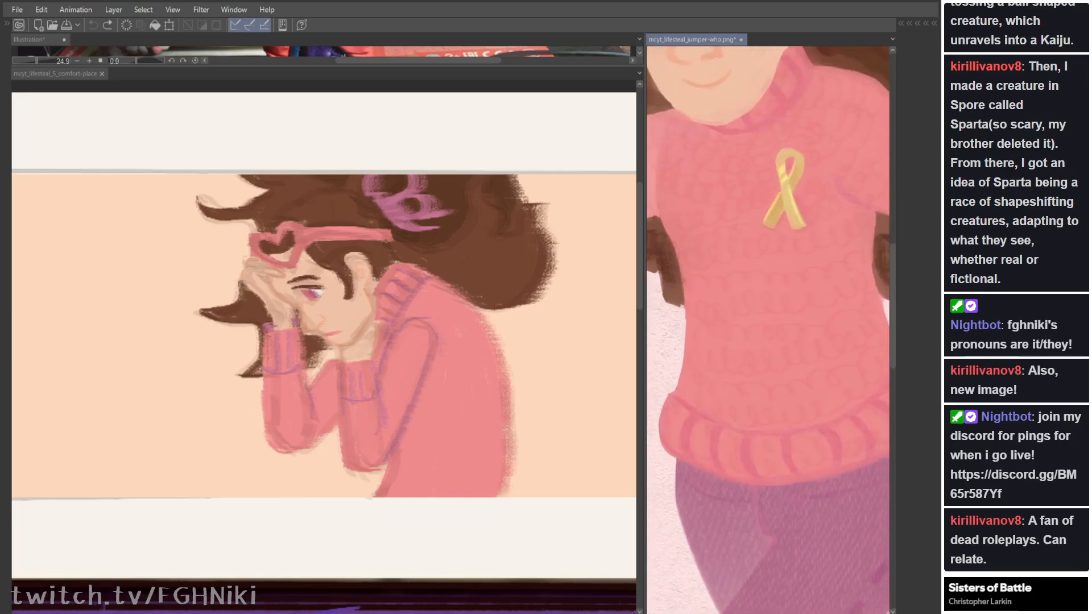
click(297, 367)
key(ctrl+z)
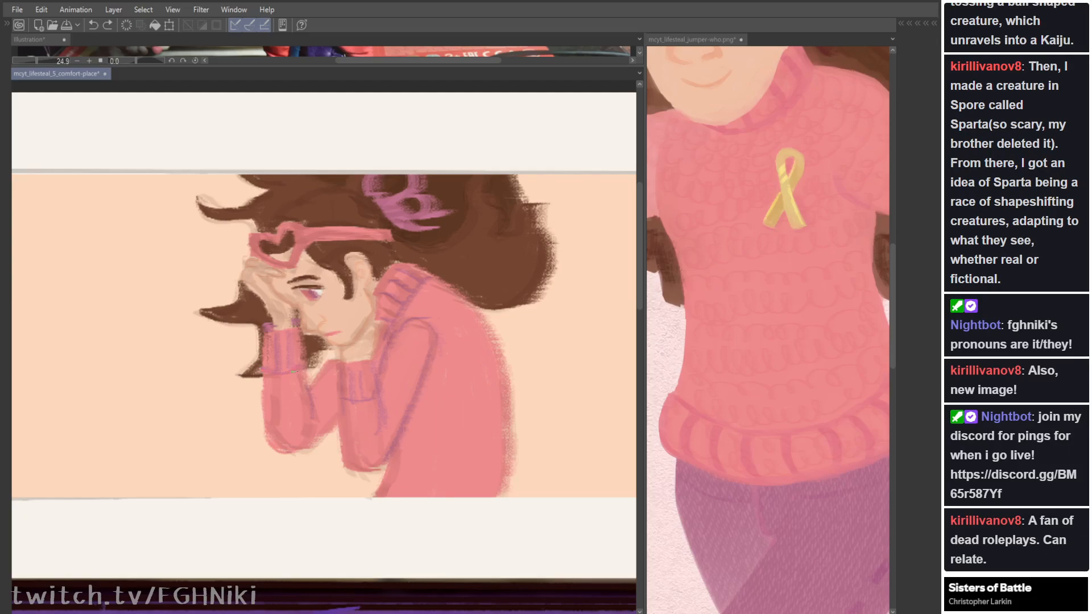
key(ctrl+shift+z)
key(ctrl+z)
mouse_move(299, 331)
mouse_down()
mouse_move(304, 360)
mouse_move(339, 367)
mouse_move(339, 399)
mouse_up()
key(ctrl+z)
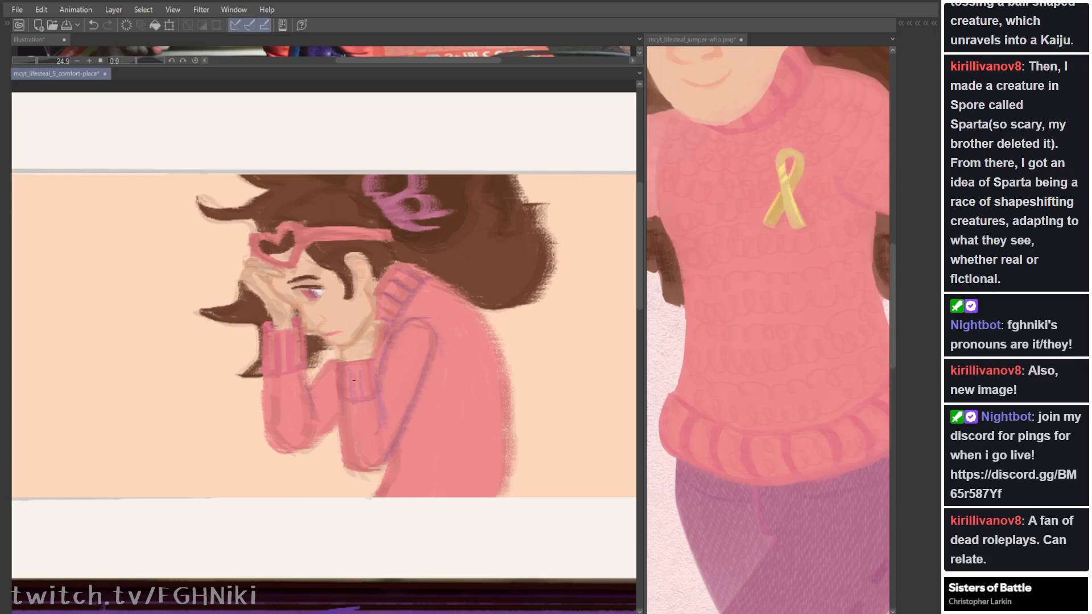
drag(358, 366, 359, 394)
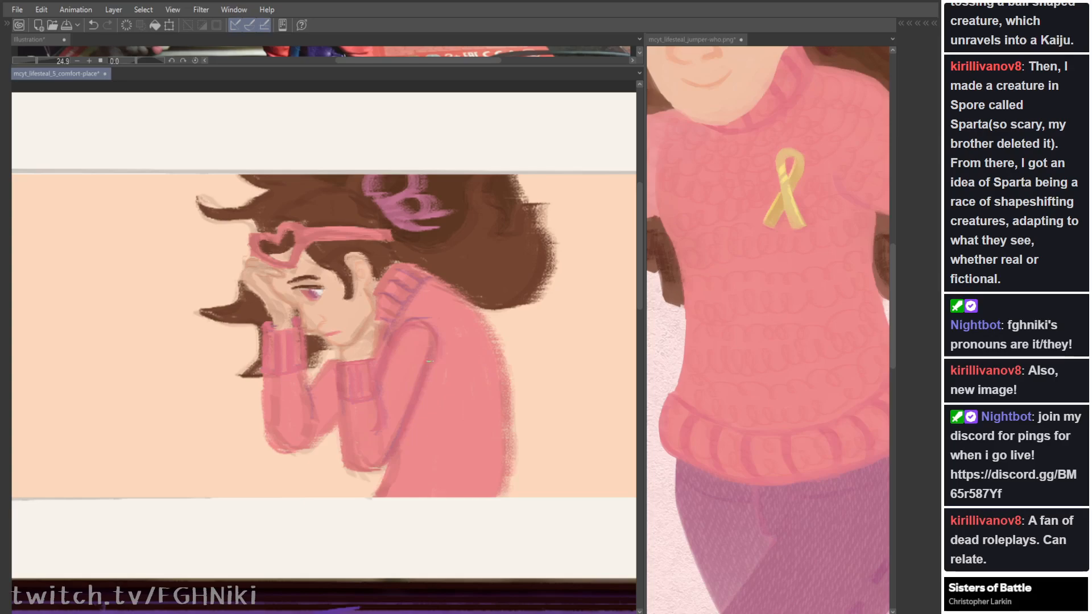
Step: Compare the last sweater stroke undone and redone, and check the drawing in mirrored view
key(ctrl+z)
key(ctrl+shift+z)
key(h)
key(h)
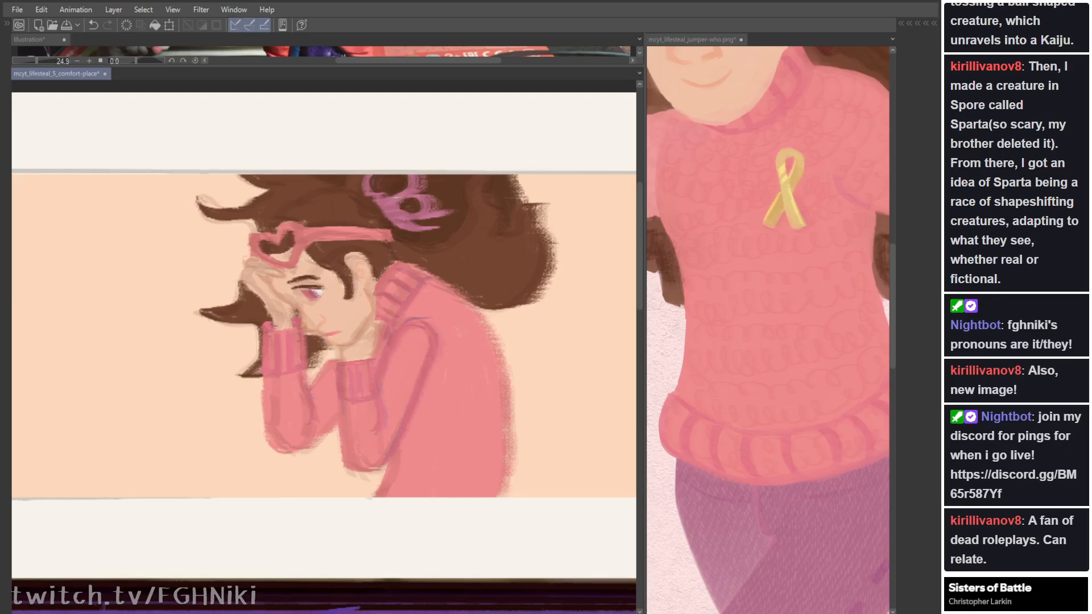
key(h)
key(h)
Step: Hide the 25% Multiply sketch layer above the painted character
key(Tab)
key(Tab)
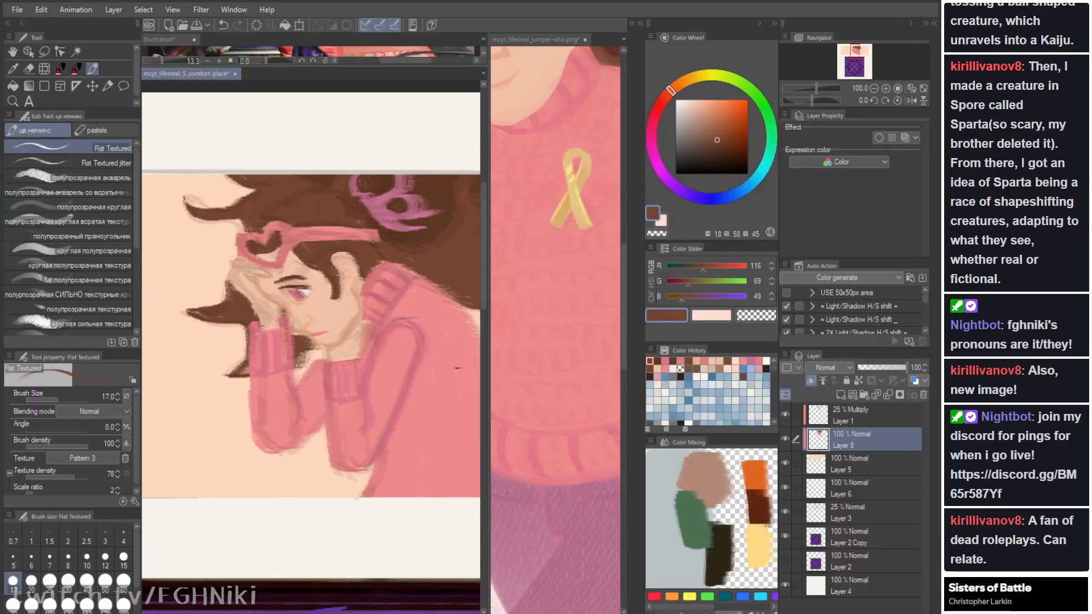
key(Tab)
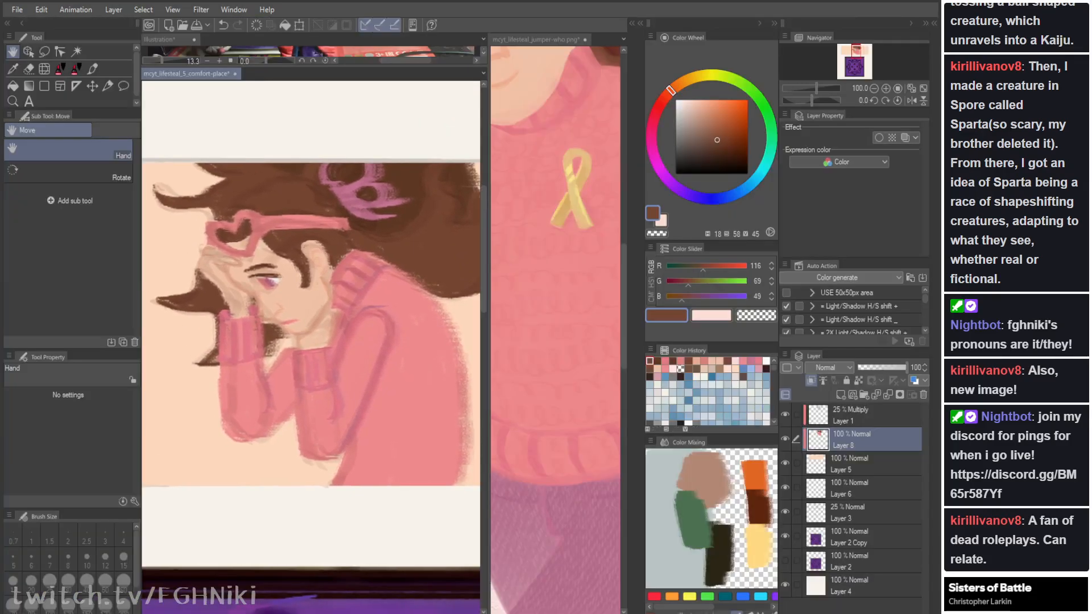
click(785, 415)
Step: Refine the hair tips by the raised hand and the hair's rear outline with brown RGB 116, 69, 49
key(b)
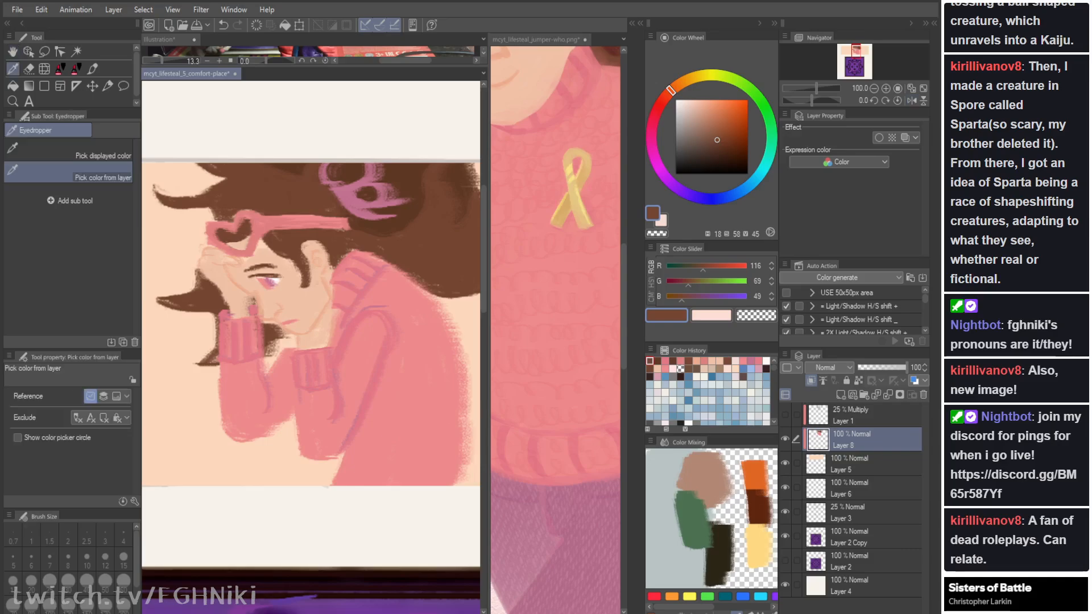
mouse_move(265, 323)
mouse_down()
mouse_move(279, 327)
mouse_move(266, 353)
mouse_move(269, 344)
mouse_up()
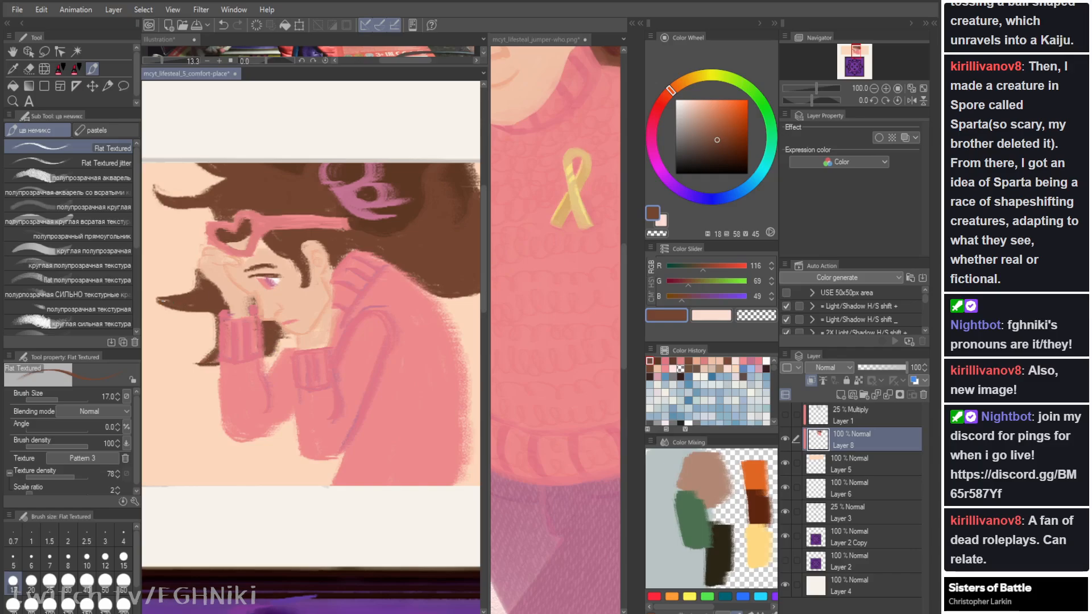
key(Tab)
mouse_move(162, 297)
mouse_down()
mouse_move(203, 292)
mouse_move(214, 274)
mouse_up()
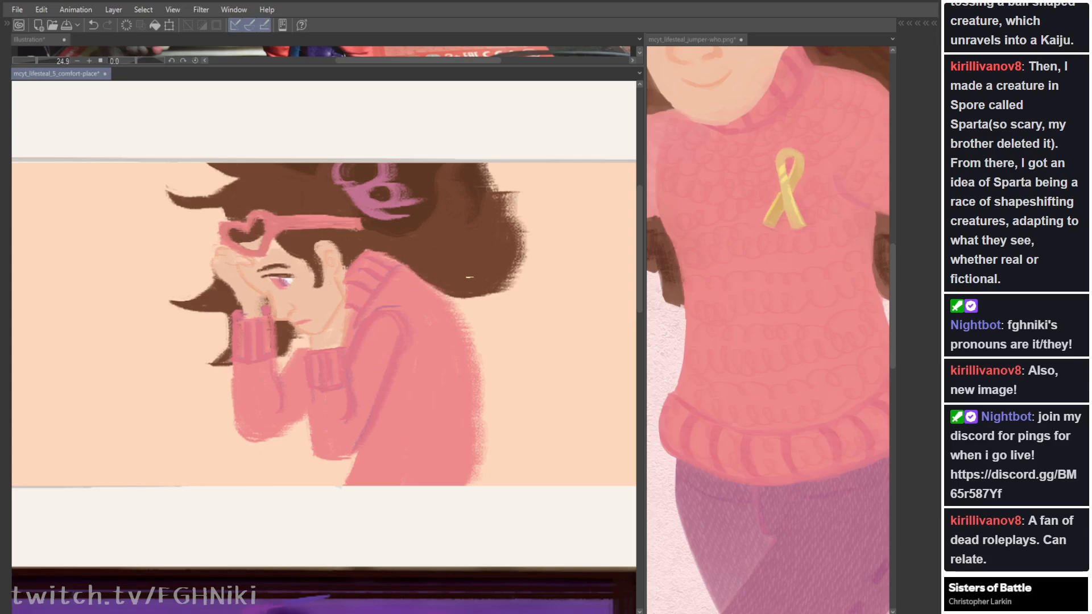
mouse_move(492, 192)
mouse_down()
mouse_move(517, 176)
mouse_move(504, 200)
mouse_up()
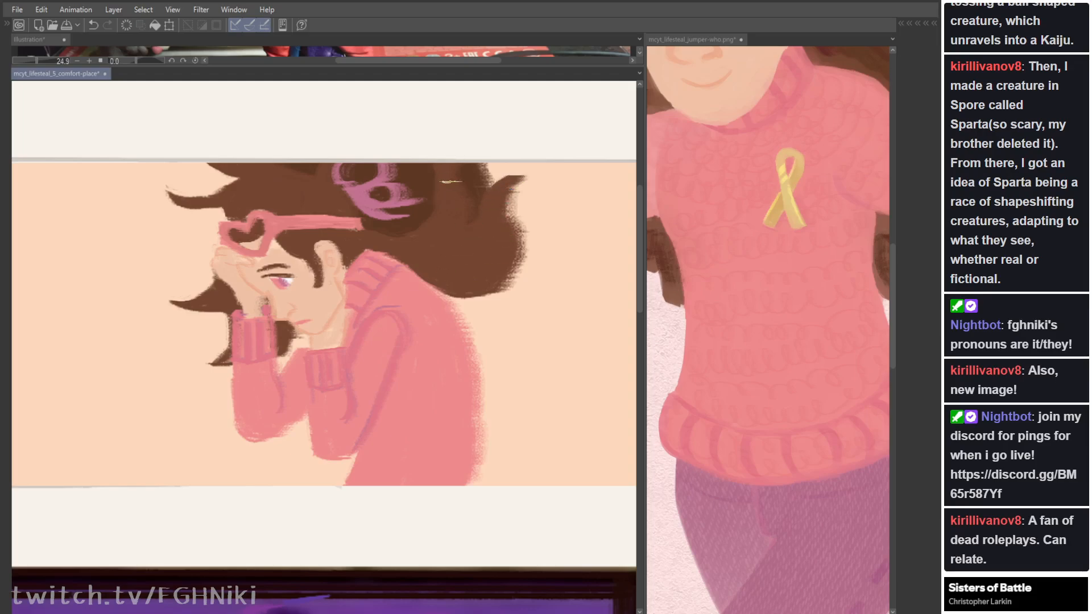
key(ctrl+z)
key(ctrl+y)
Step: Narrow the goggles' strap and ready the Flat Textured brush at size 30 with pink RGB 238, 138, 140
mouse_move(291, 216)
mouse_down()
mouse_move(355, 216)
mouse_move(341, 216)
mouse_up()
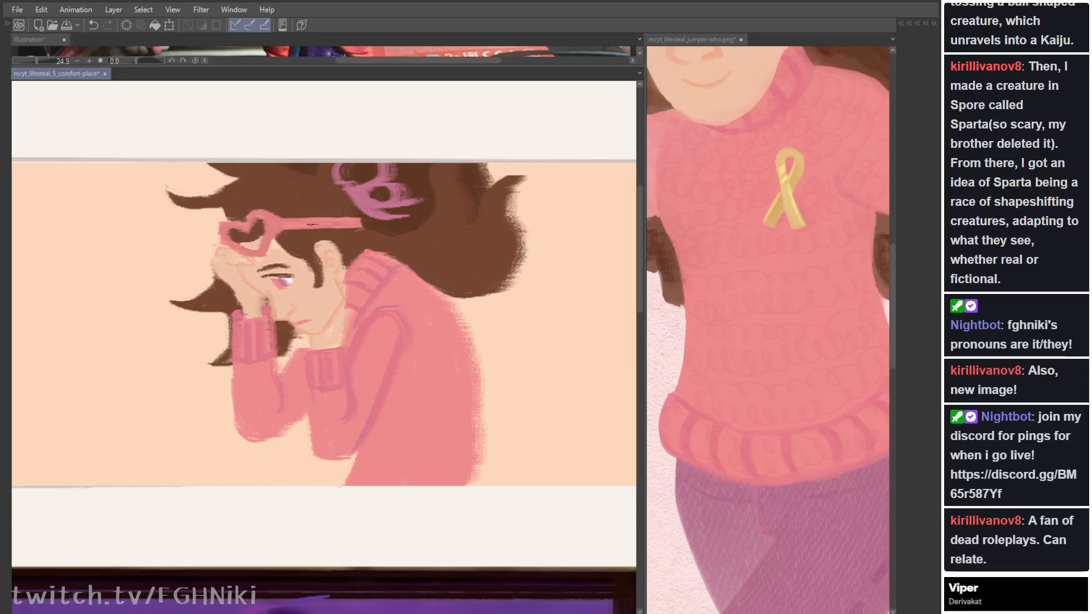
key(Tab)
key(i)
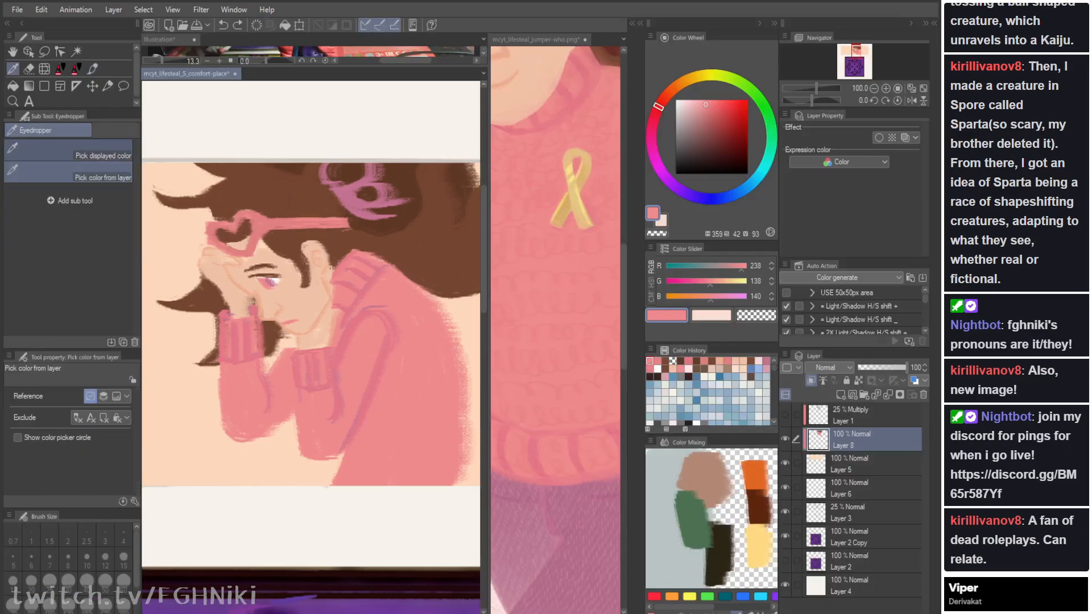
key(b)
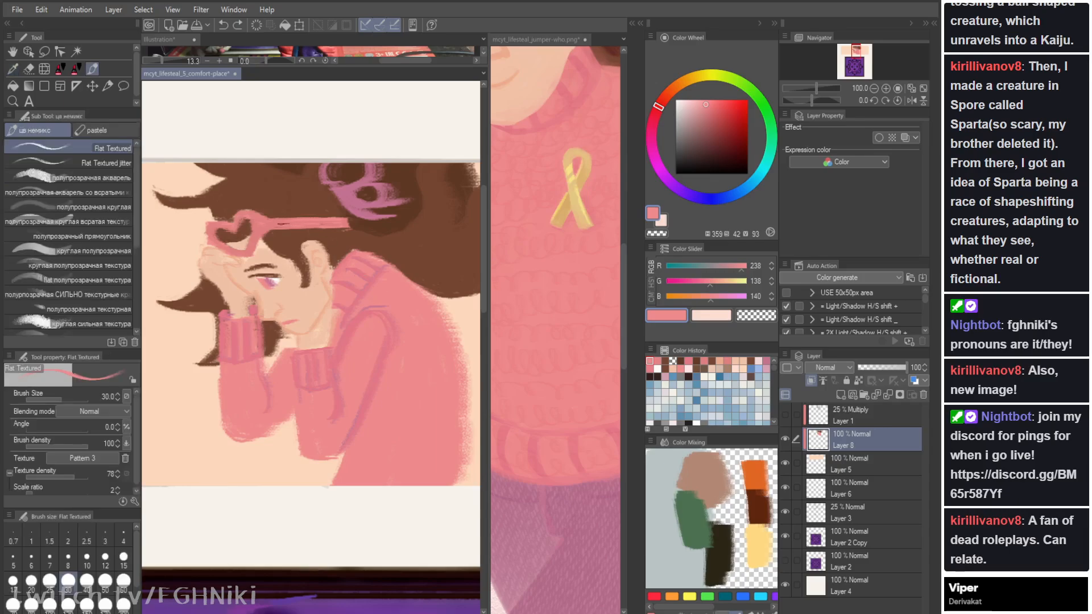
key(w)
click(273, 230)
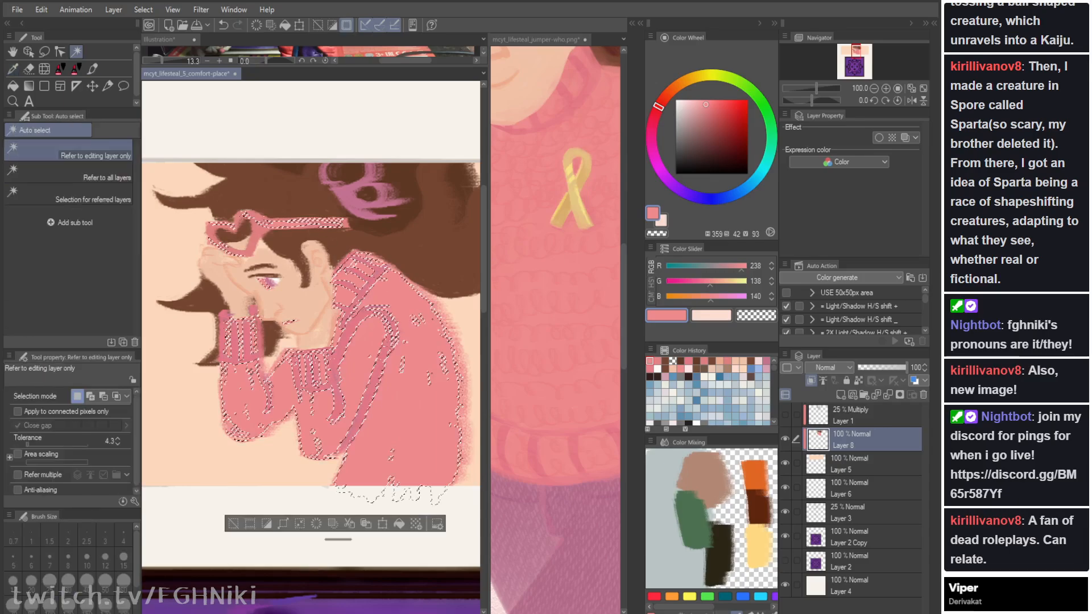
key(b)
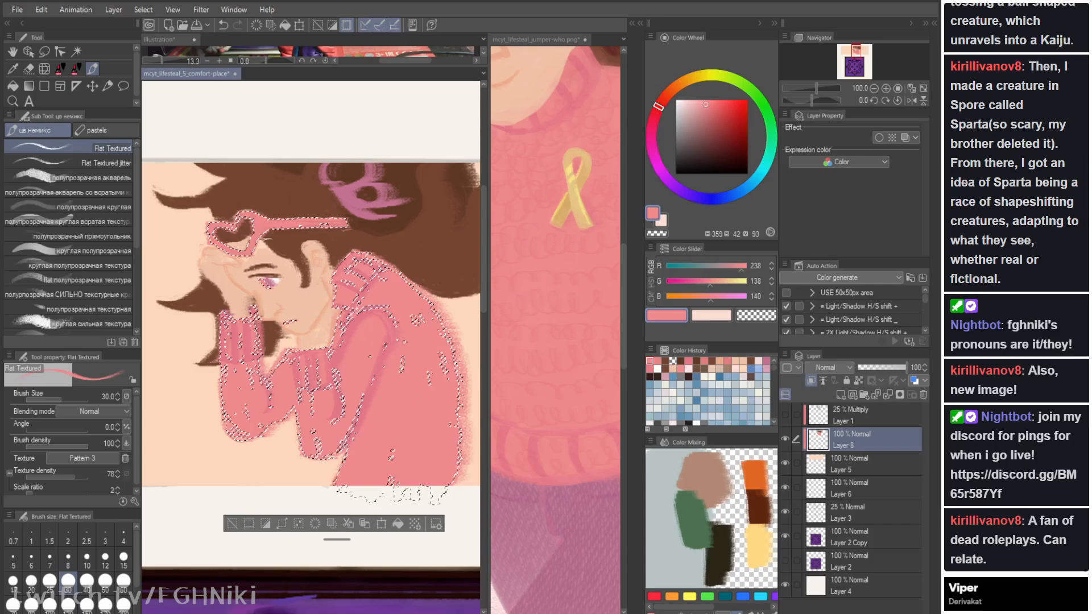
key(ctrl+d)
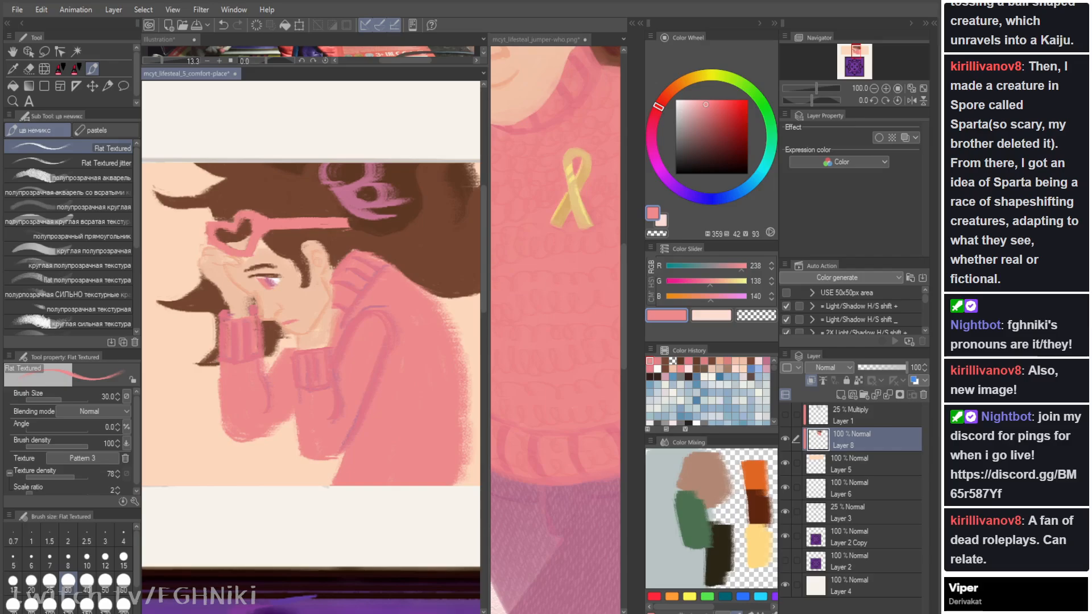
Step: Switch to the Illustration canvas, enlarge its view, and paste two figure photos as new layers
click(402, 60)
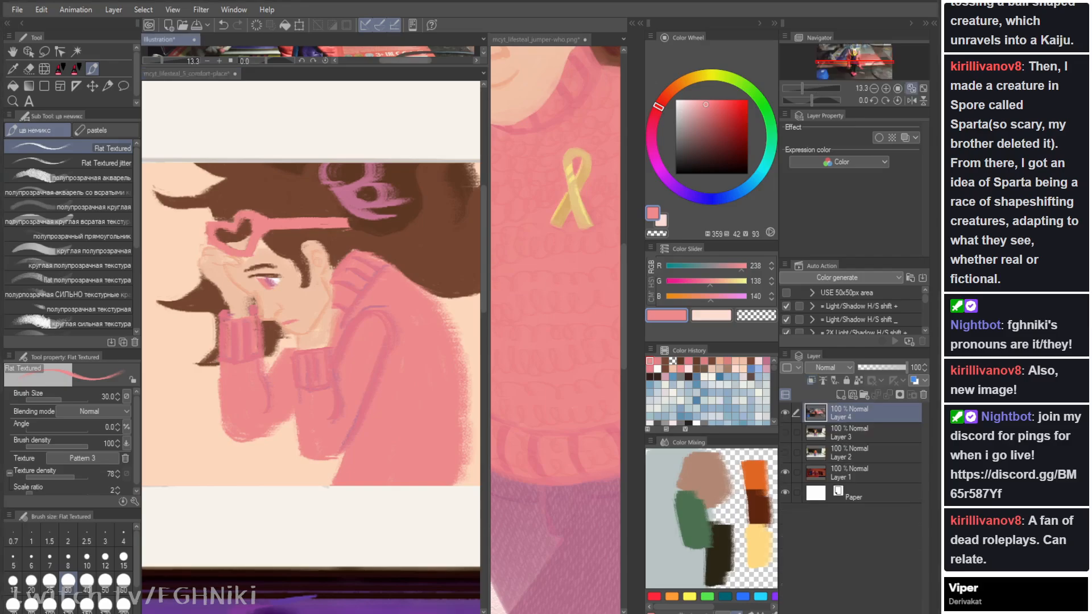
drag(400, 66, 400, 262)
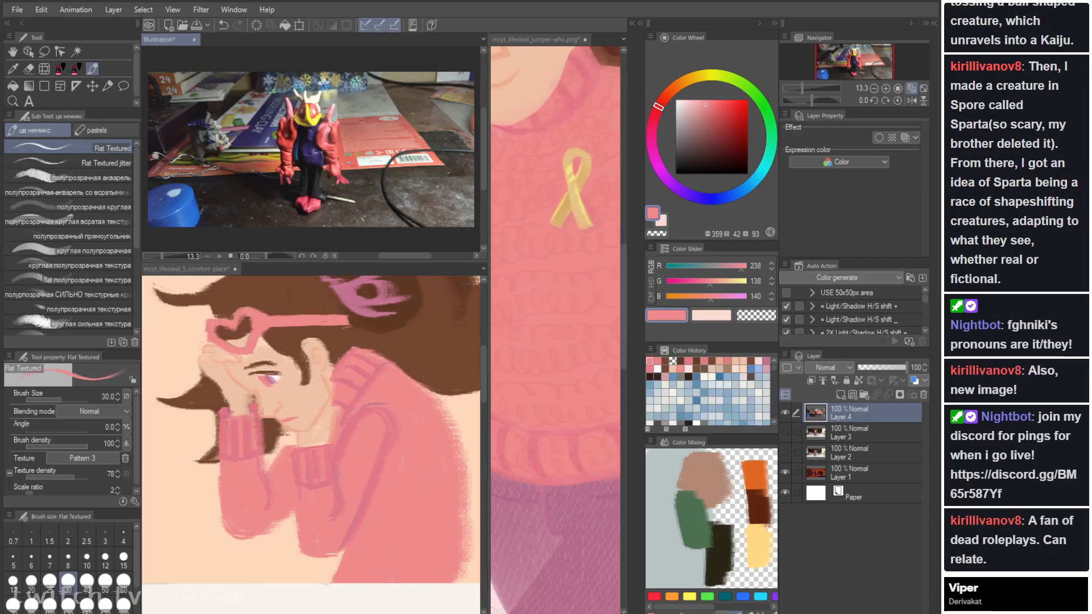
key(ctrl+v)
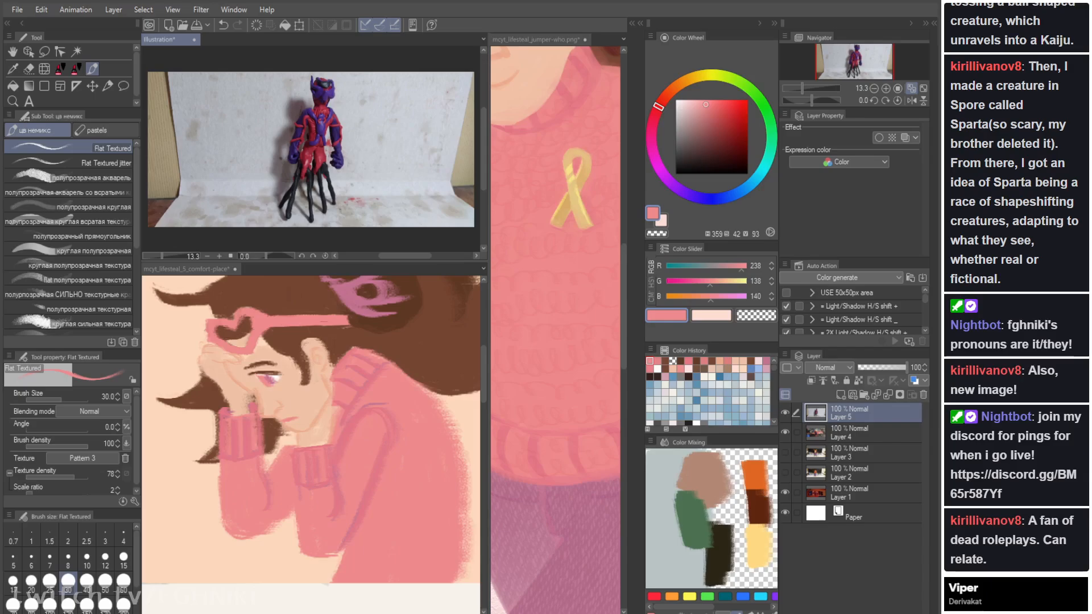
key(ctrl+v)
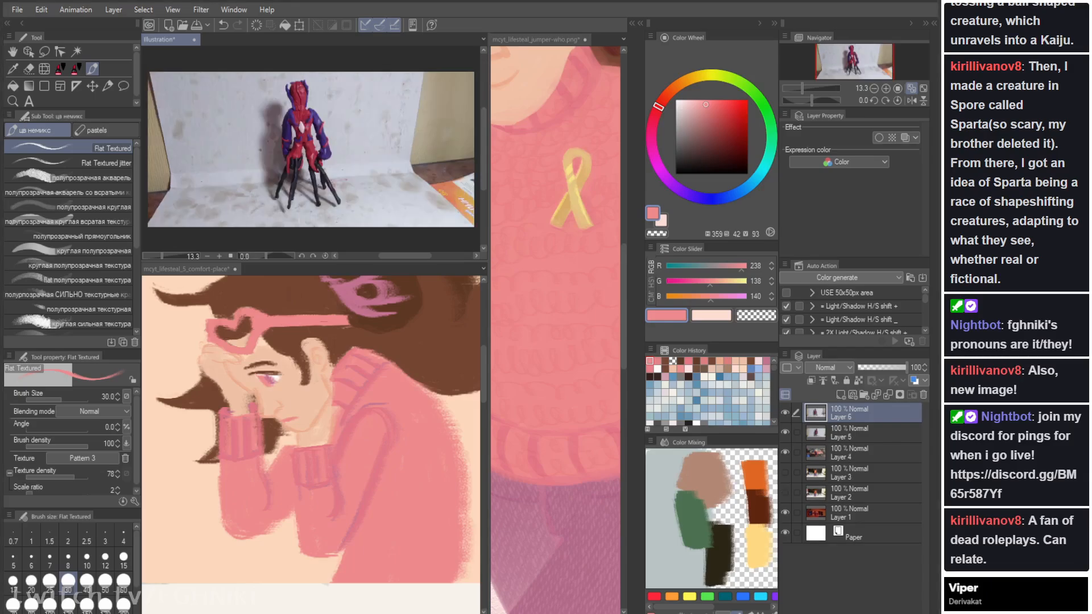
Step: Compare the two pasted figure photos by hiding and showing Layer 6
click(785, 413)
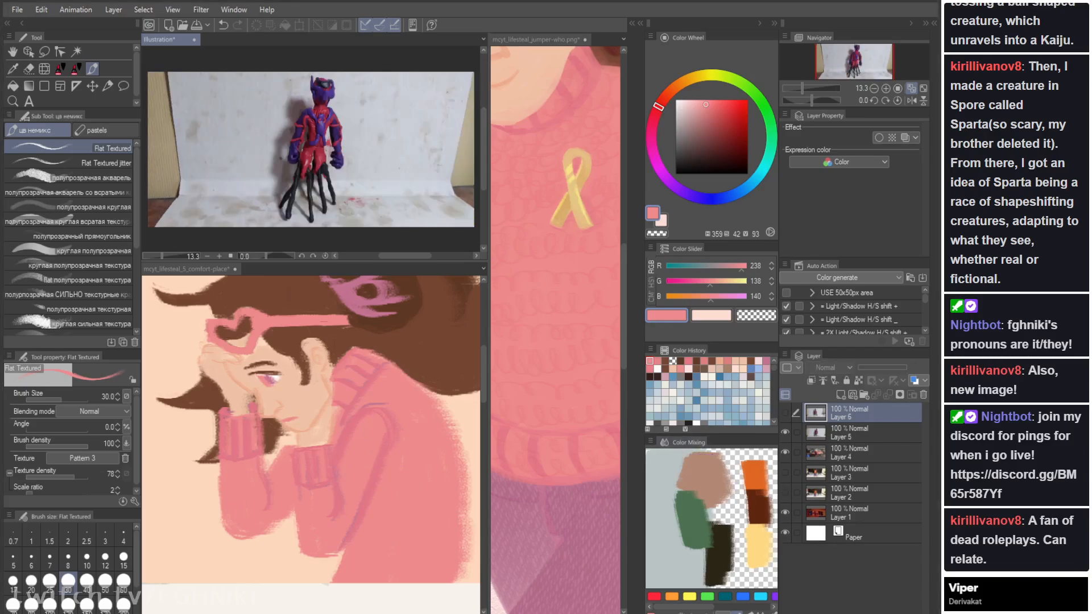
click(785, 413)
click(785, 412)
click(785, 413)
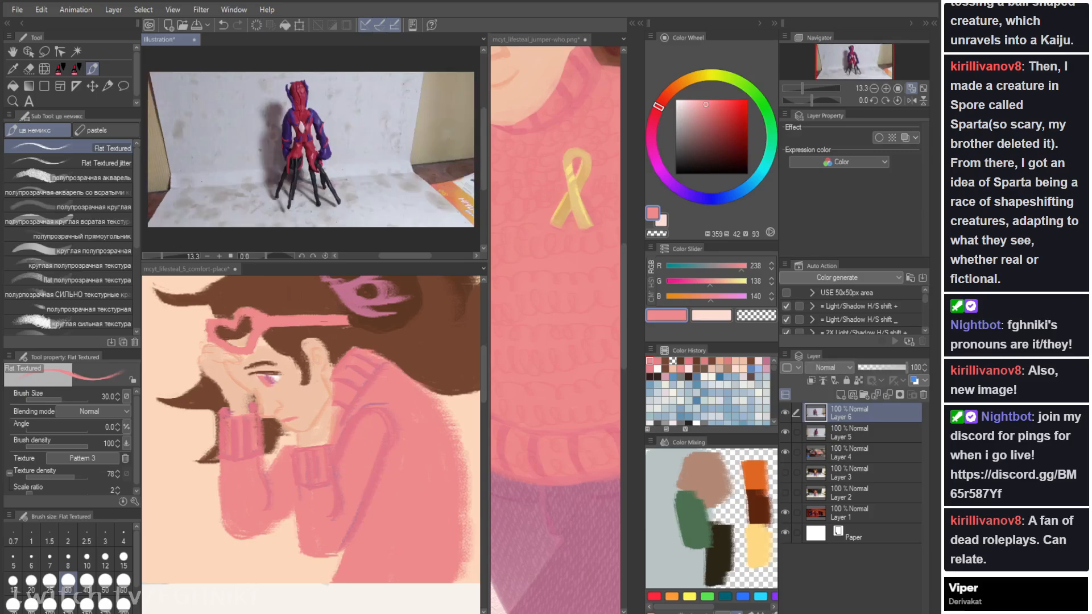
Step: Shift the Layer 6 photo to the right with the Move layer tool
click(853, 433)
click(92, 86)
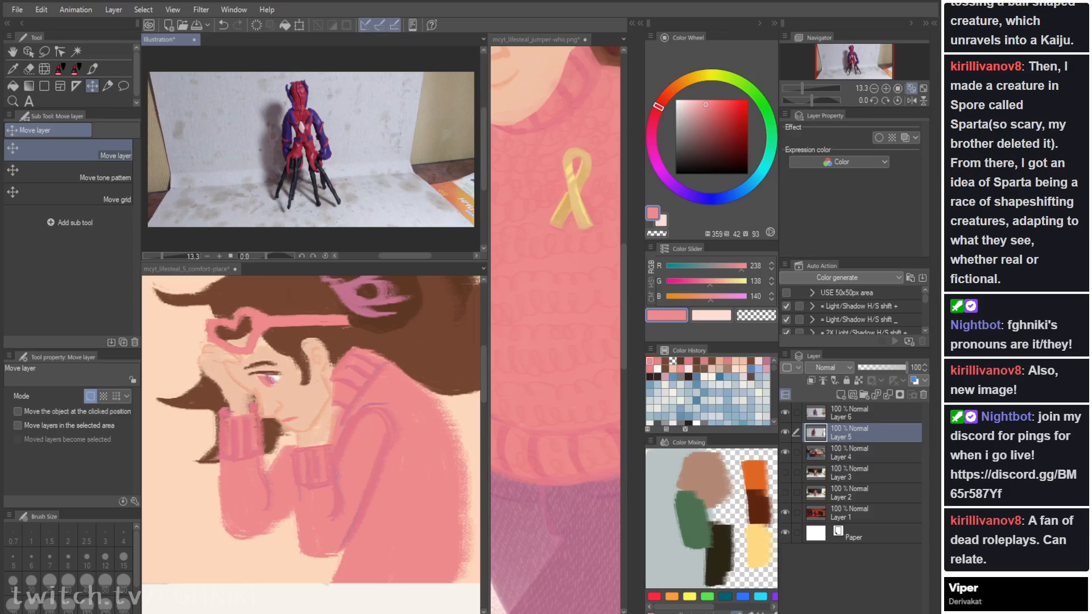
click(853, 413)
drag(301, 147, 383, 147)
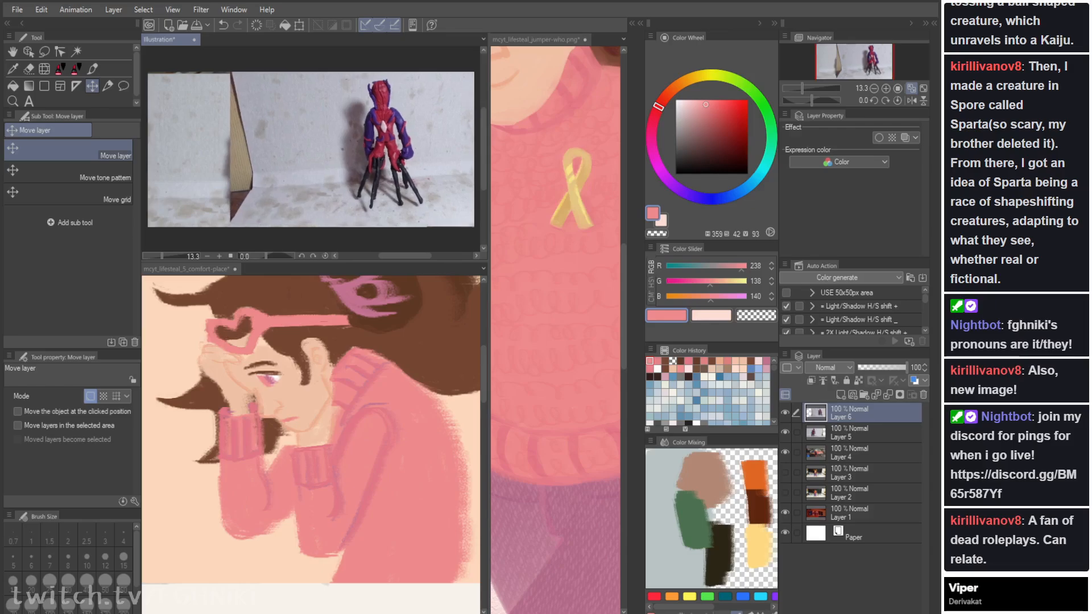
Step: Hide Layer 6 and shift the Layer 5 photo to the left
click(785, 412)
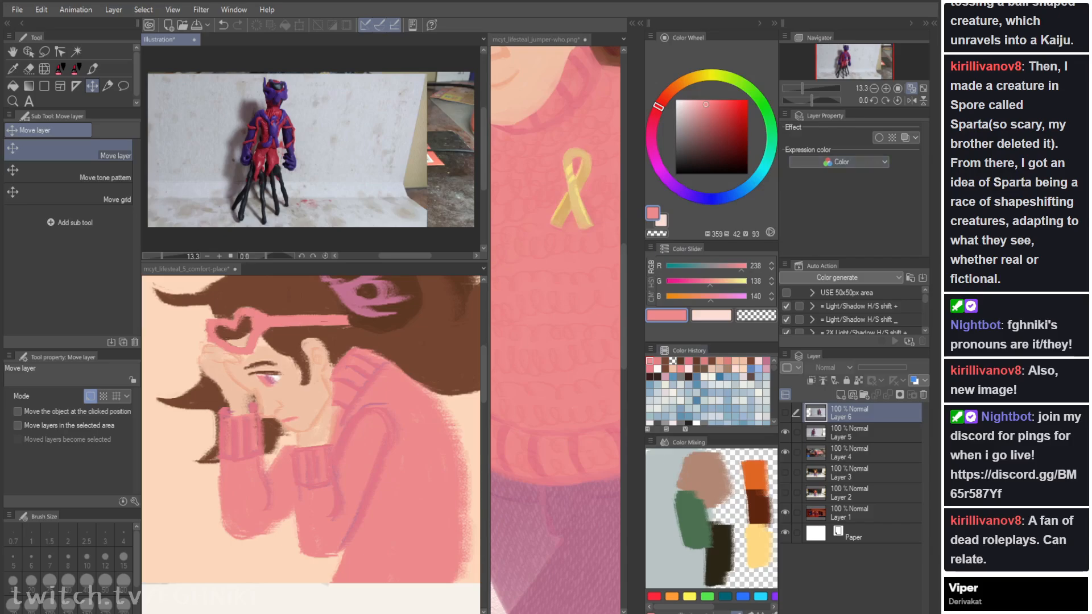
click(853, 433)
drag(342, 148, 318, 146)
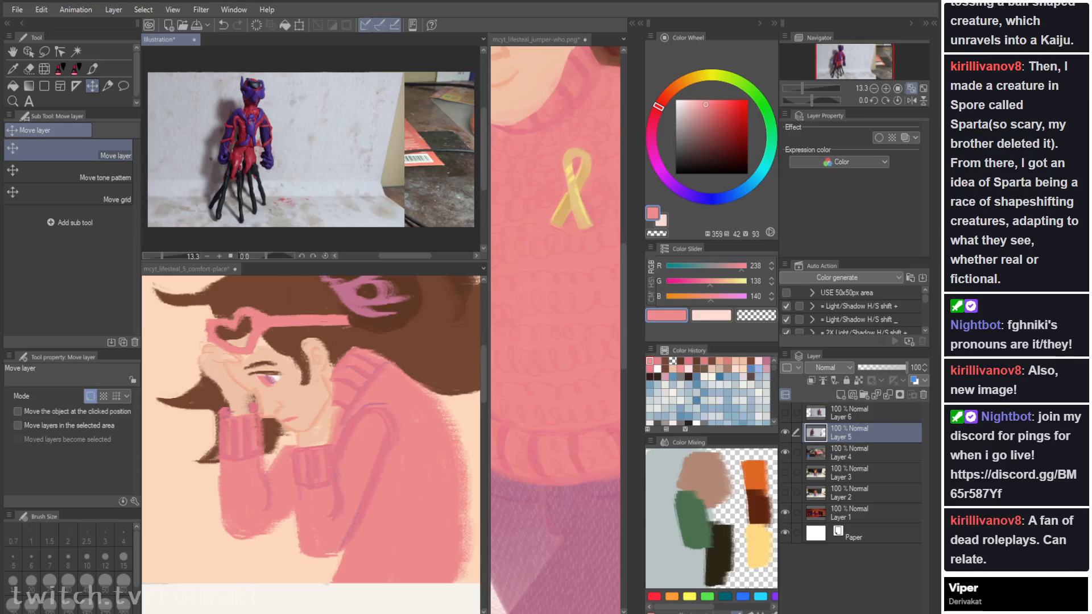
Step: Show Layer 6 and delete a rectangular part of its photo so both clay figures stand side by side
key(m)
drag(295, 67, 427, 231)
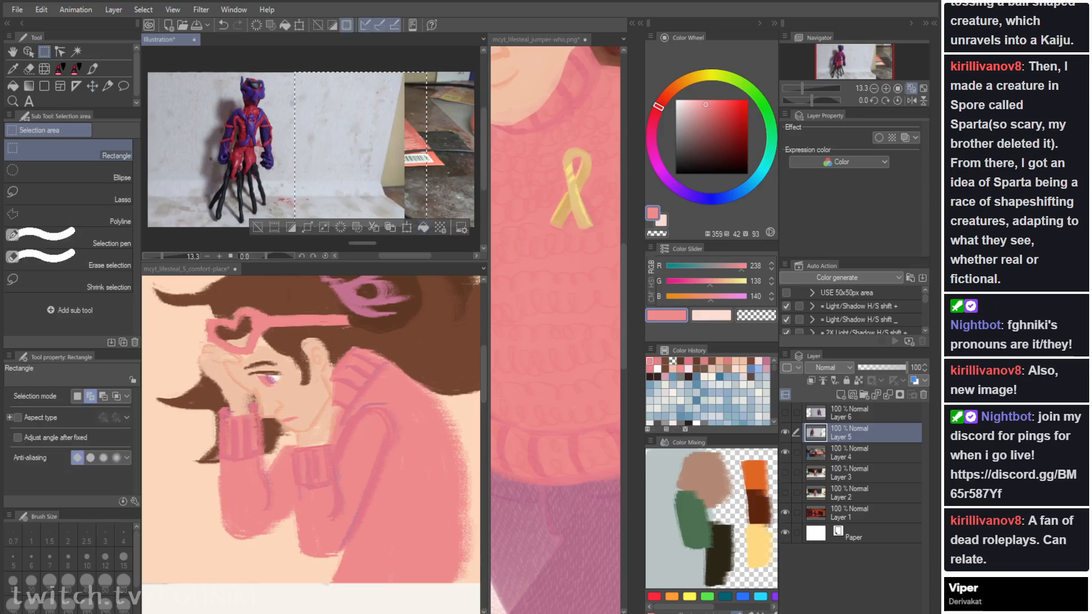
click(853, 413)
click(785, 413)
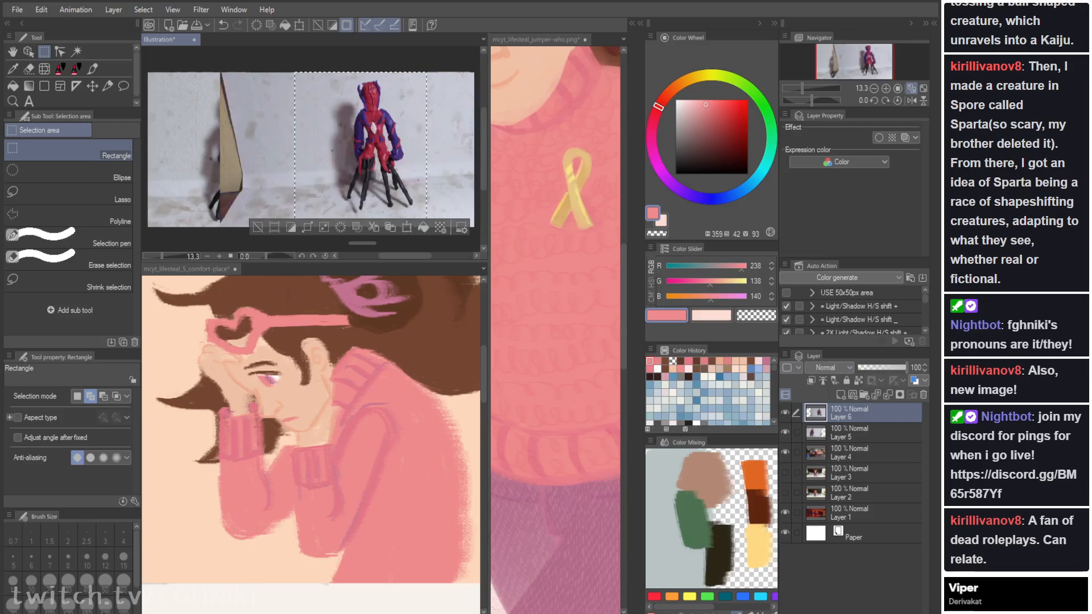
key(ctrl+d)
drag(191, 64, 316, 235)
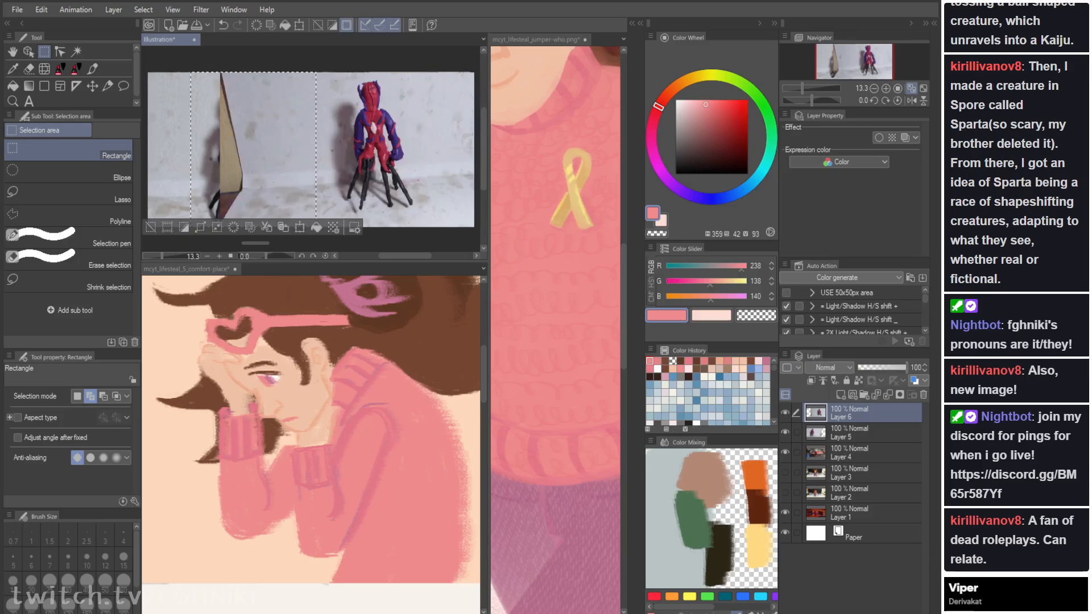
key(Delete)
key(ctrl+d)
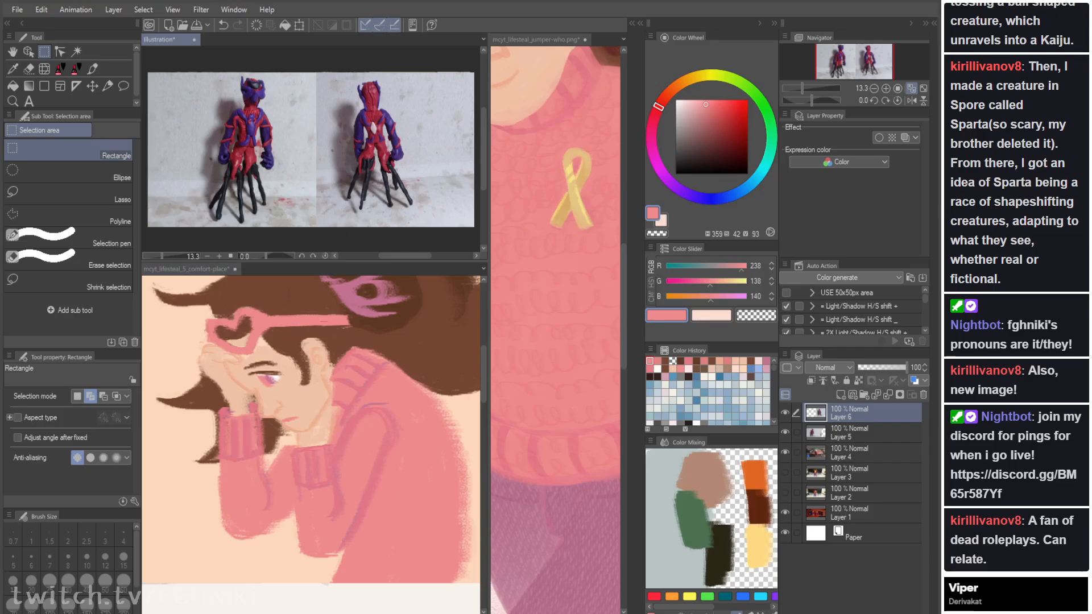
Step: Paste two photos of the red-horned clay figure onto the Illustration canvas as new layers
key(ctrl+v)
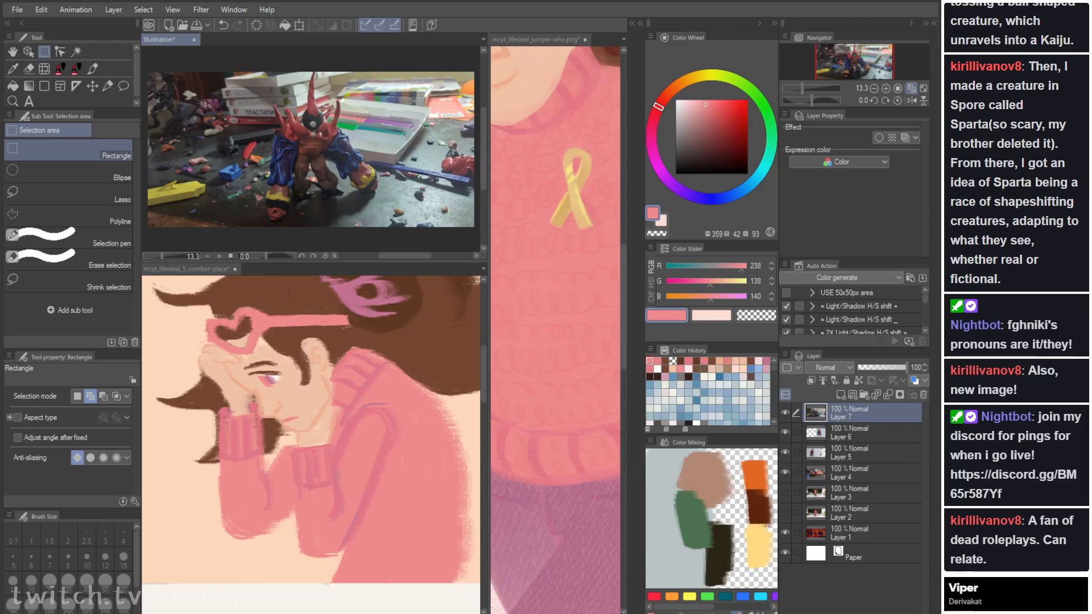
scroll(325, 161, up, 4)
scroll(325, 161, down, 2)
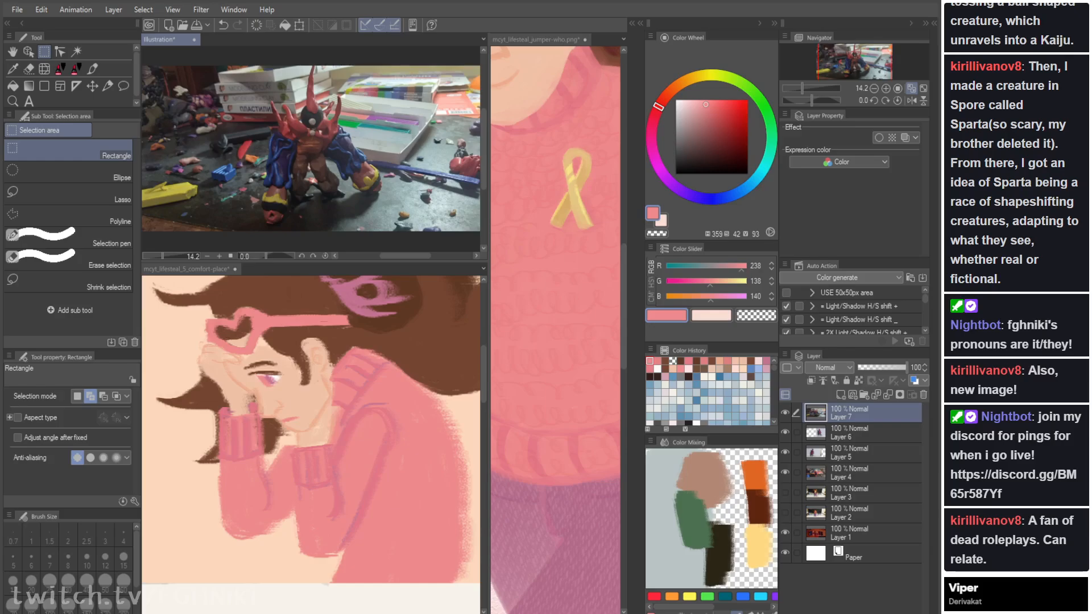
key(ctrl+v)
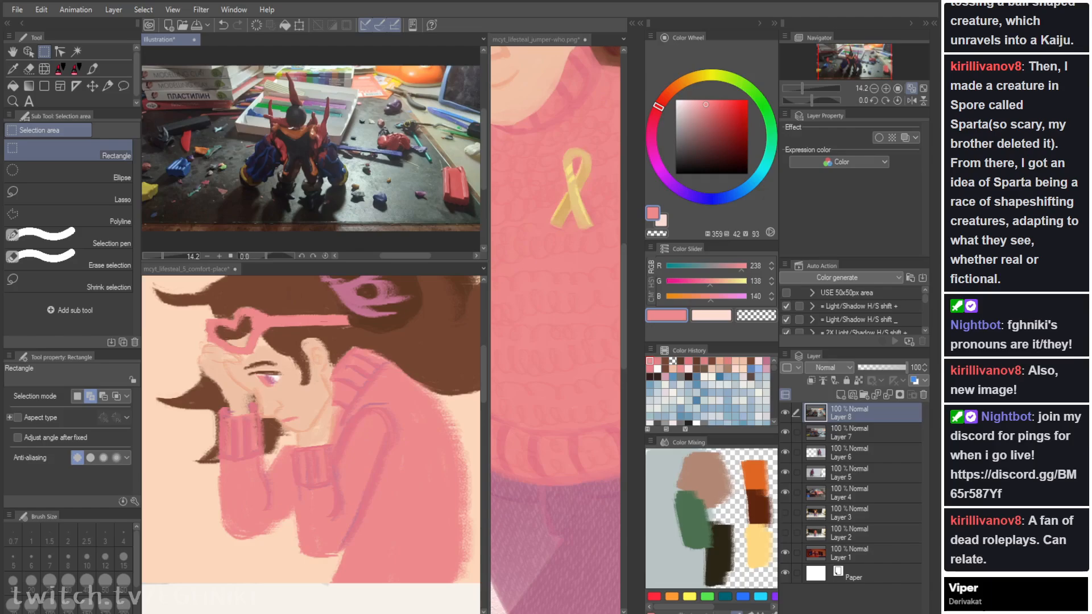
Step: Trim the outer edge of the heart-shaped goggle frame with the Flat Textured brush in transparent color
click(245, 358)
key(i)
click(245, 358)
key(b)
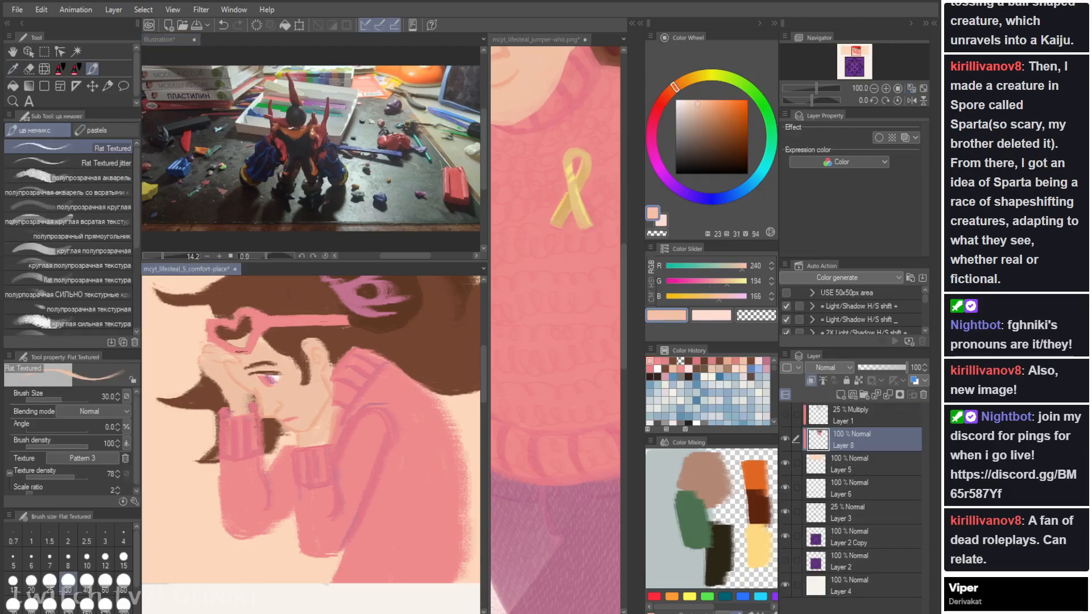
key(i)
click(245, 317)
key(b)
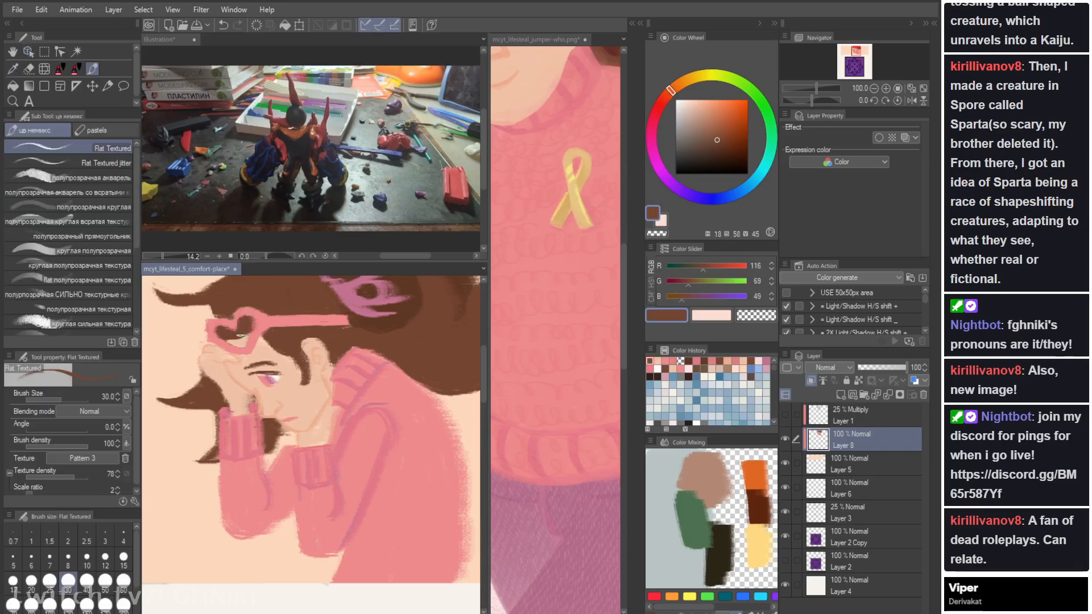
key(c)
drag(205, 320, 207, 330)
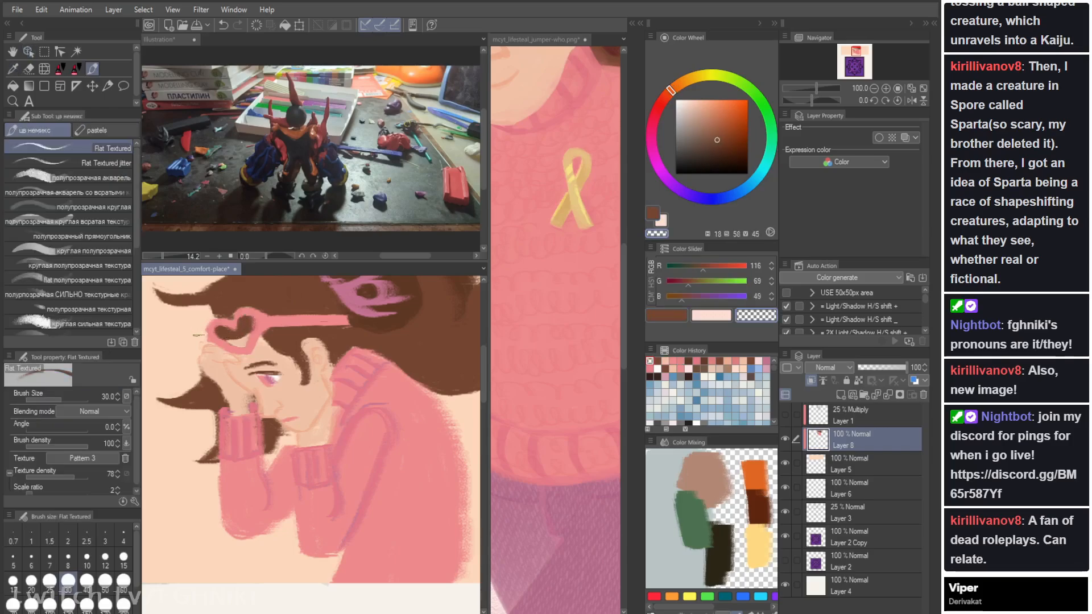
key(c)
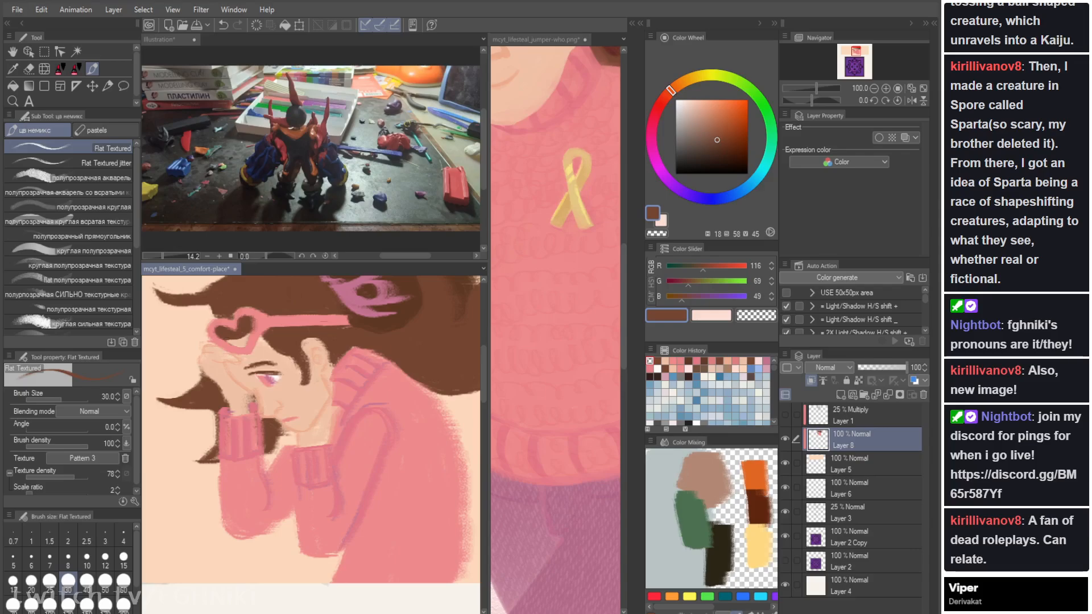
Step: Undo the duplicate photo paste and create a new canvas from the copied orange-winged figure photo
click(388, 173)
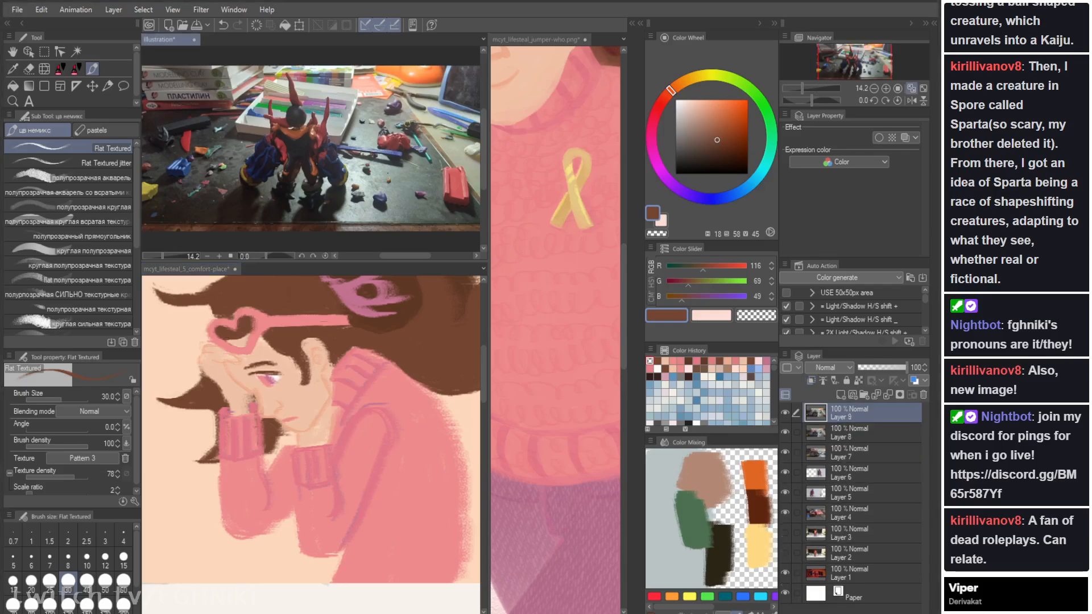
key(ctrl+z)
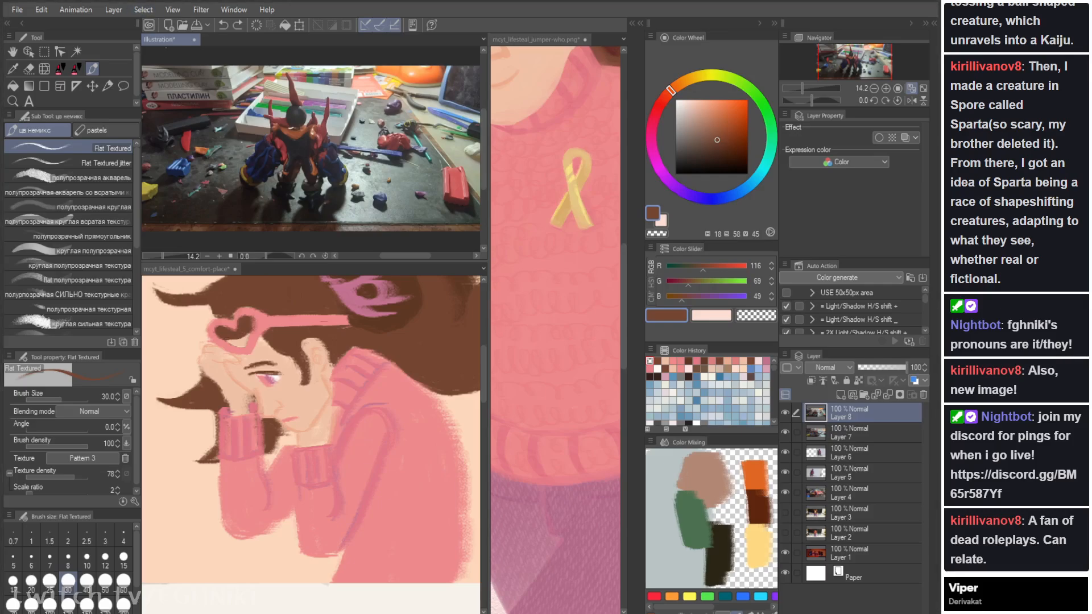
click(17, 10)
click(57, 34)
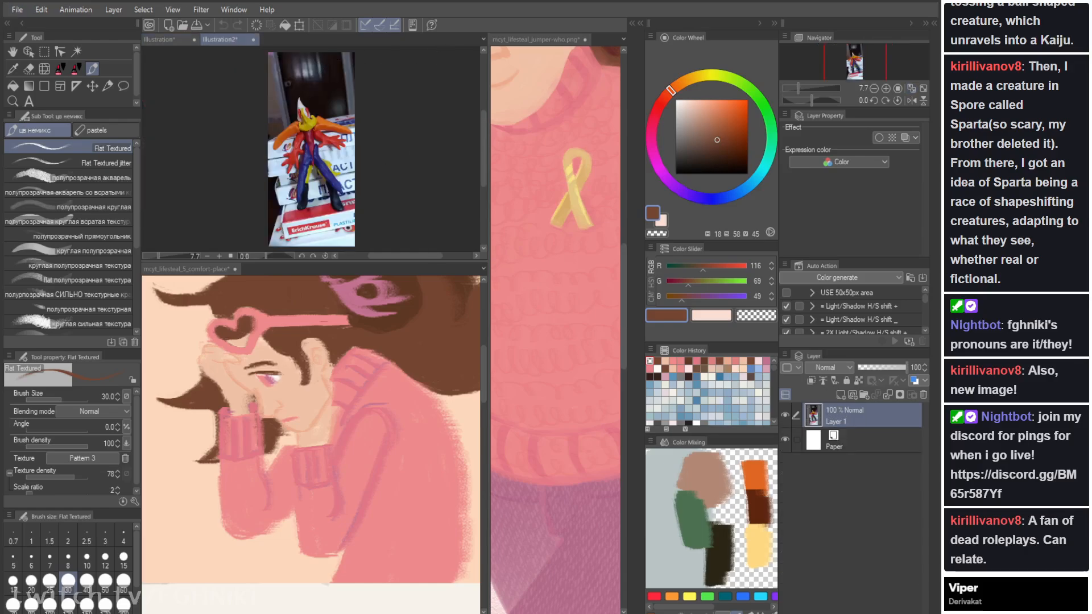
Step: Dock the Illustration2 canvas beside the jumper-who sheet and fit its photo to the view
drag(220, 39, 488, 199)
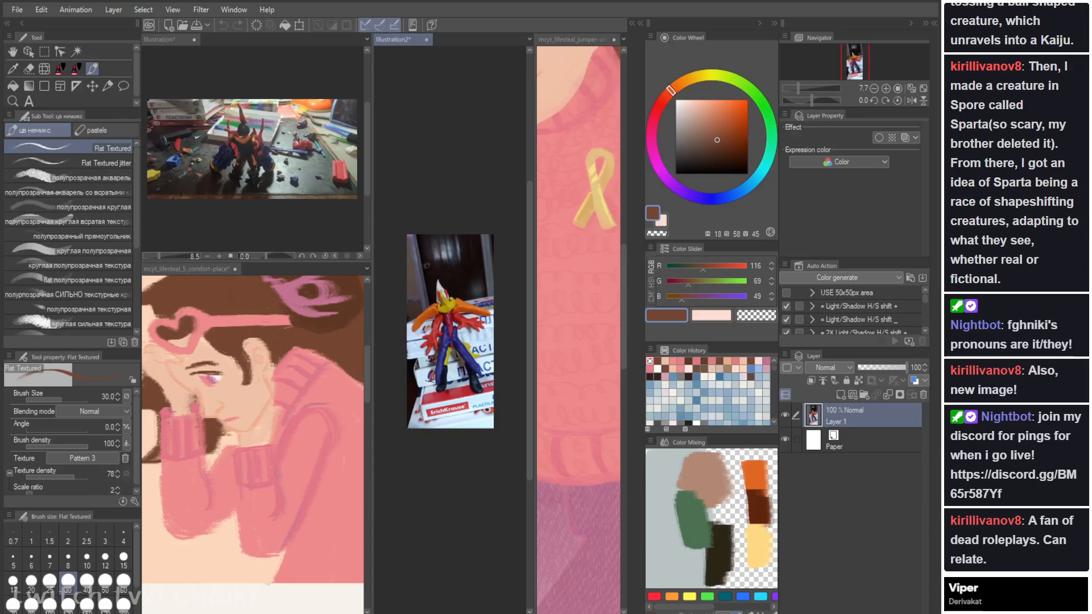
drag(393, 40, 576, 41)
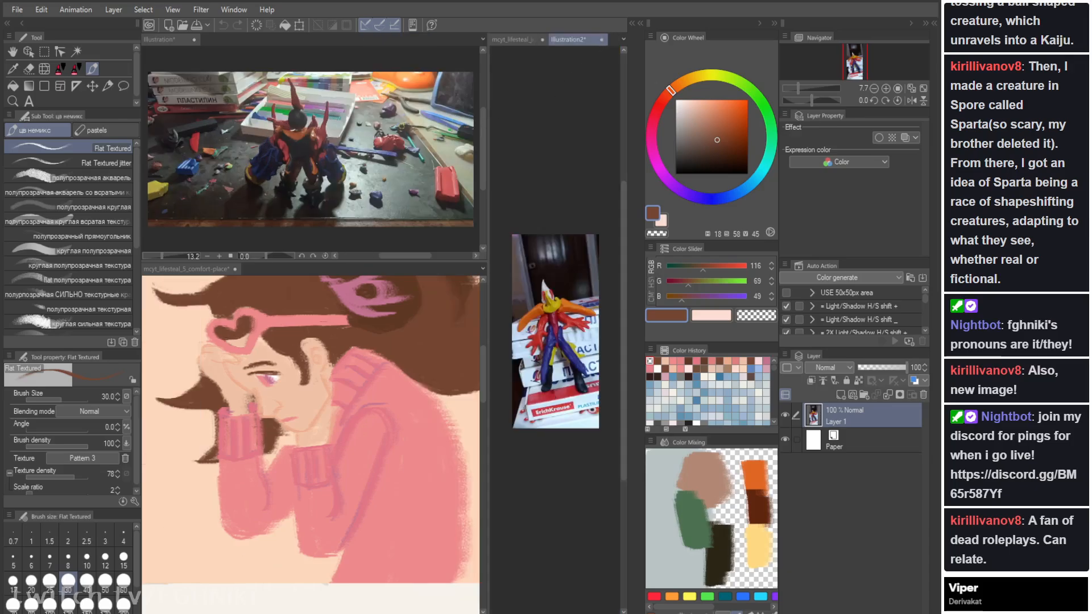
click(911, 88)
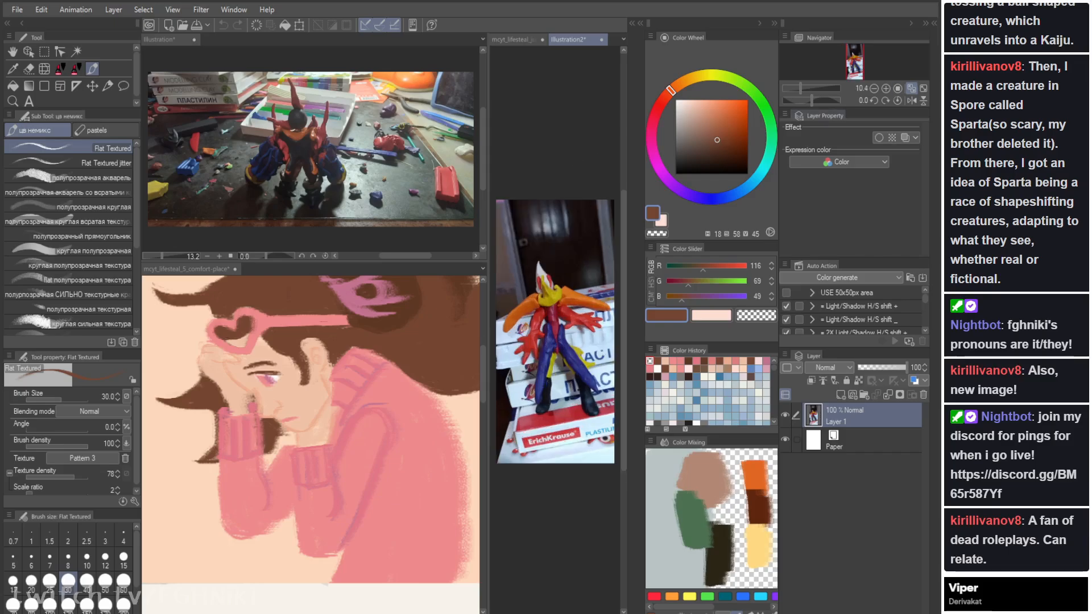
Step: Paste the photo of the orange-winged figure on the cluttered desk onto the Illustration canvas as a new layer
drag(310, 262, 311, 65)
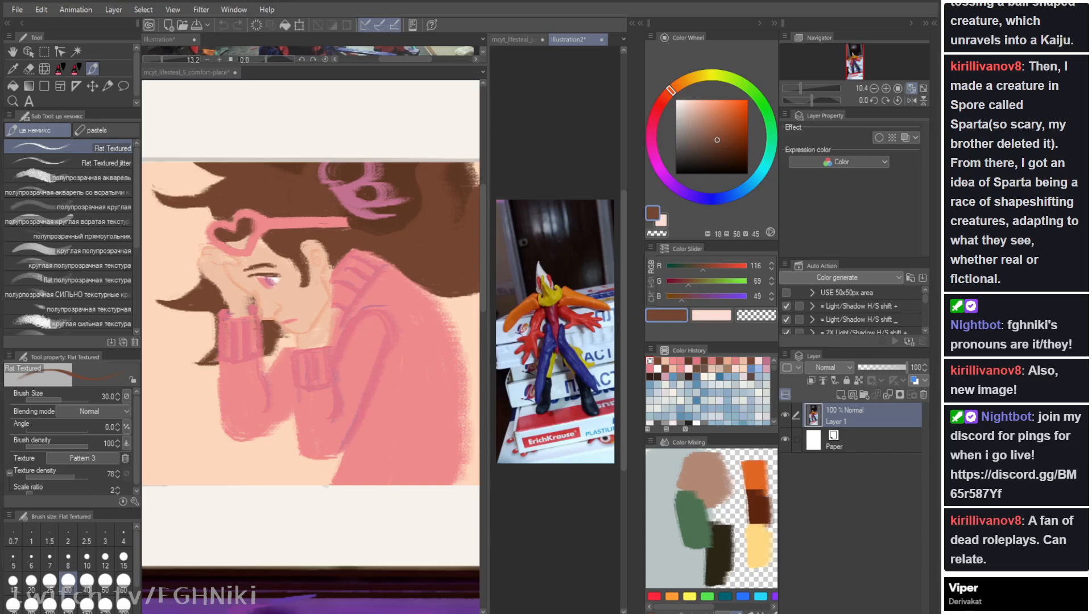
drag(311, 65, 311, 263)
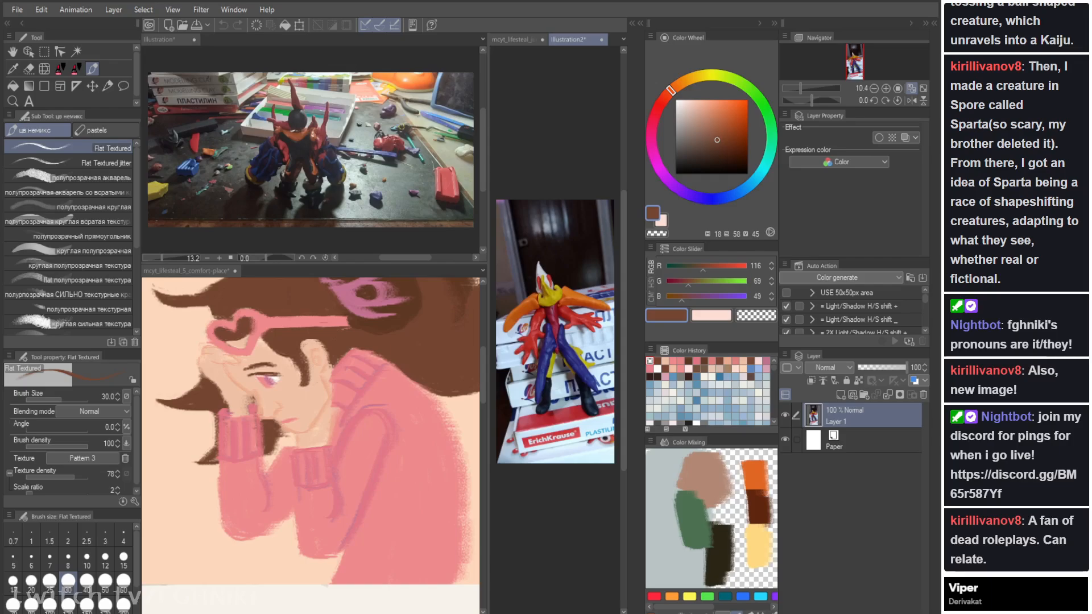
click(164, 40)
key(ctrl+v)
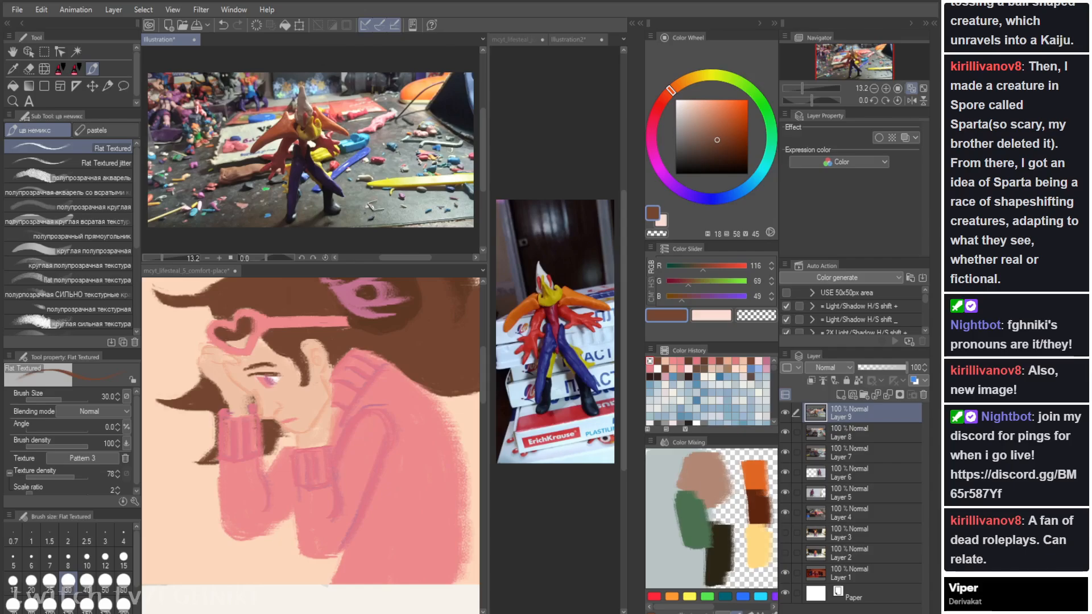
Step: On the comfort-place canvas, touch up the back of the character's ear with a darker skin tone
key(space)
click(310, 431)
drag(310, 431, 319, 444)
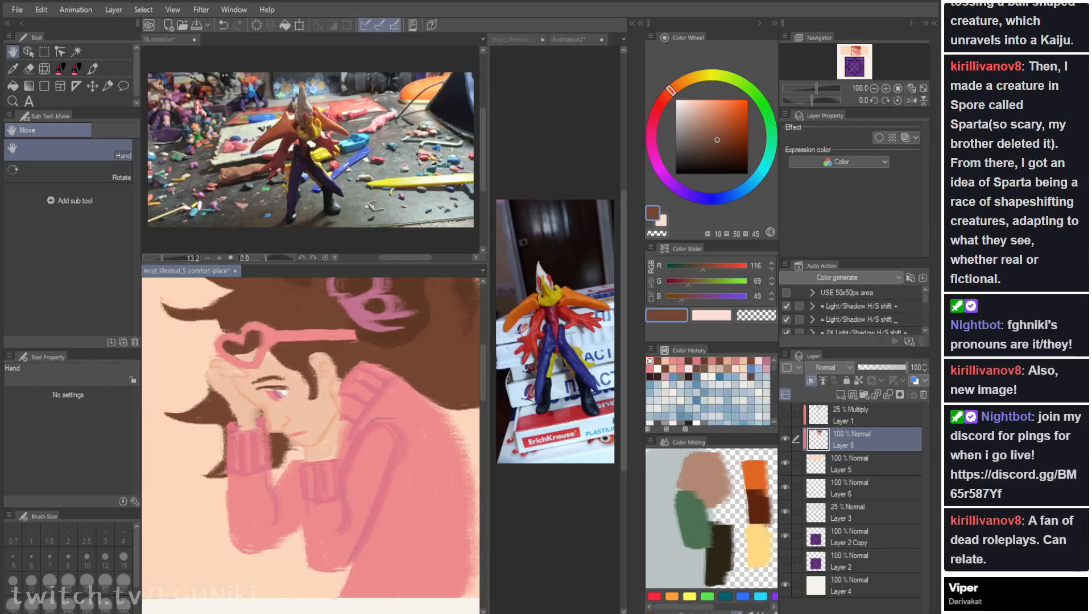
click(912, 100)
click(911, 100)
key(i)
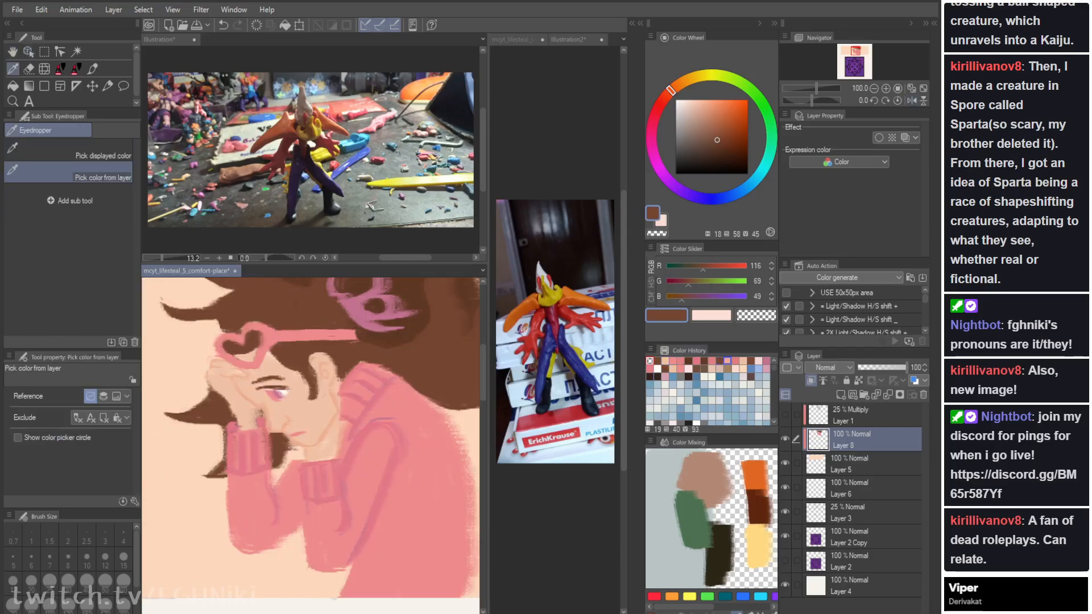
click(727, 361)
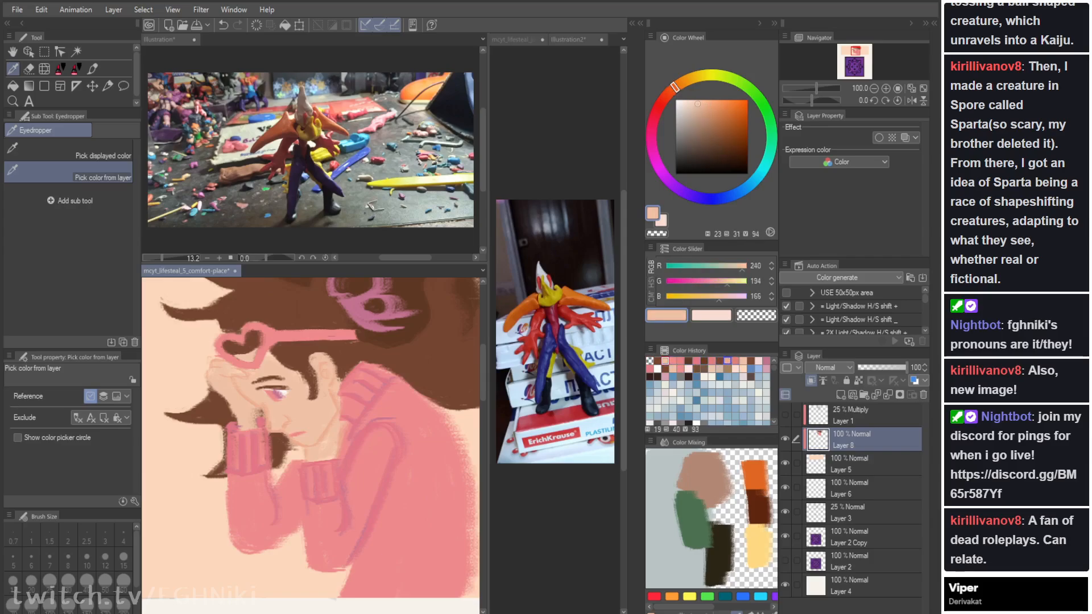
key(b)
drag(336, 373, 337, 396)
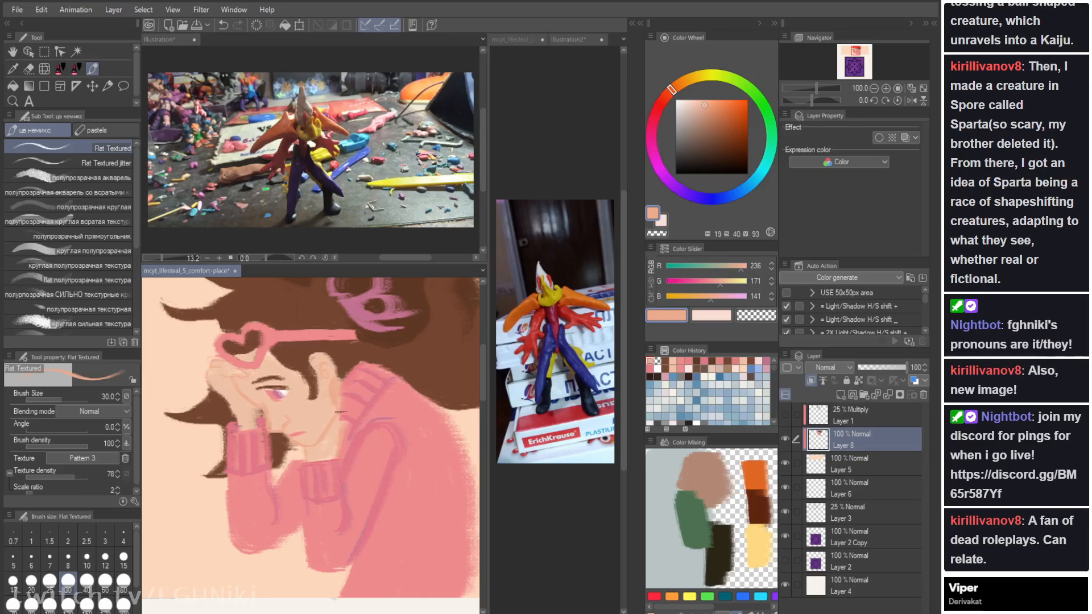
Step: Select the brown hair areas by color, shade them with a dark brown size 200 brush, and deselect
key(h)
key(h)
key(space)
mouse_move(386, 393)
mouse_down()
mouse_move(358, 435)
mouse_move(363, 448)
mouse_move(402, 353)
mouse_move(407, 392)
mouse_up()
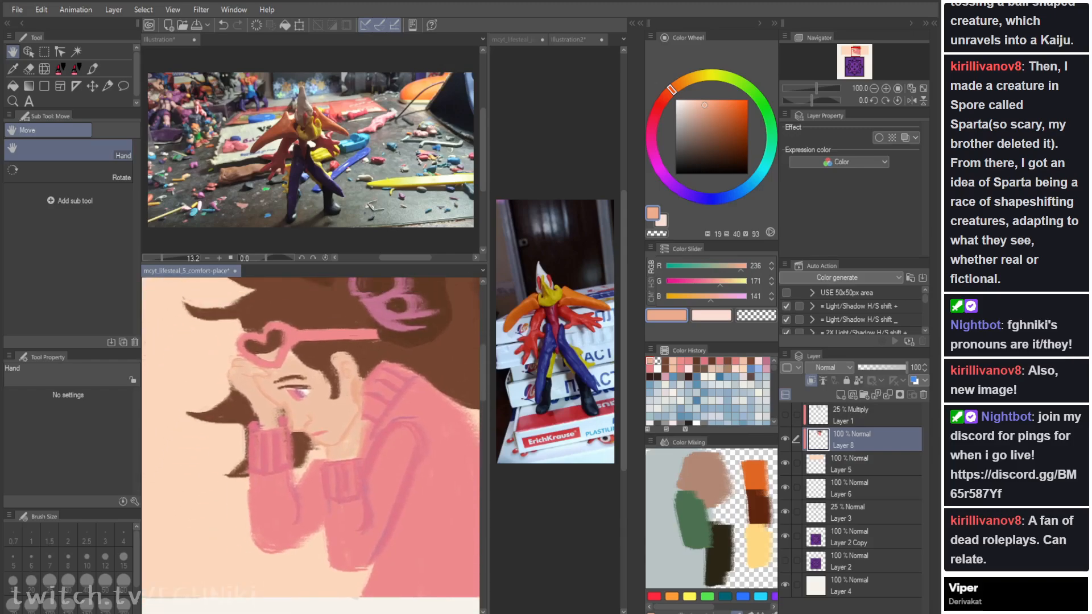
alt+click(398, 352)
key(w)
click(398, 352)
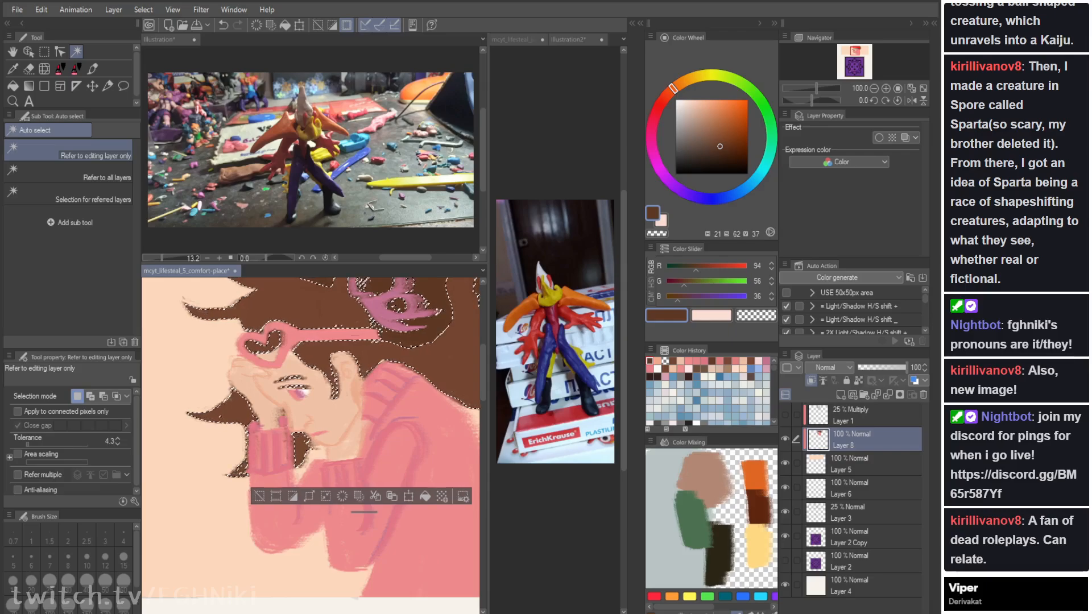
key(b)
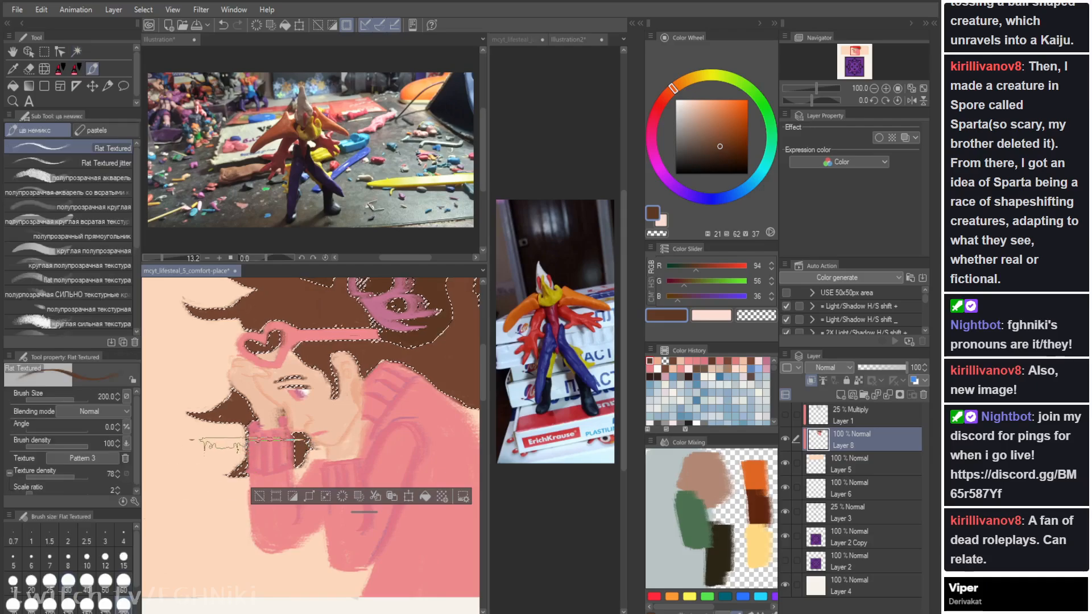
key(ctrl+d)
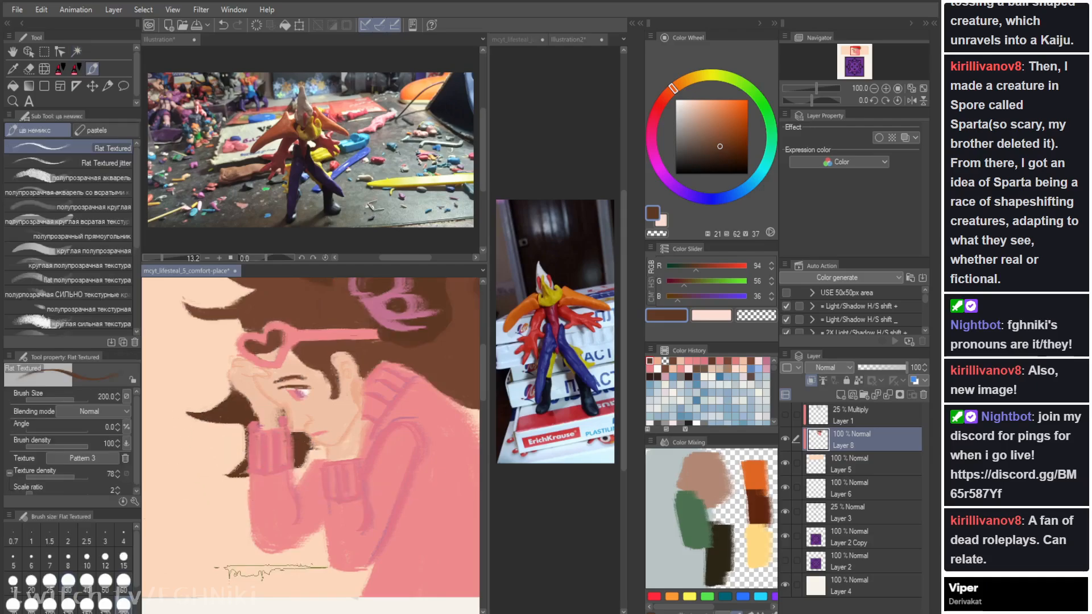
Step: Darken the character's upper eyelid with a size 15 dark brown brush and undo the extra eyebrow stroke
key(h)
key(h)
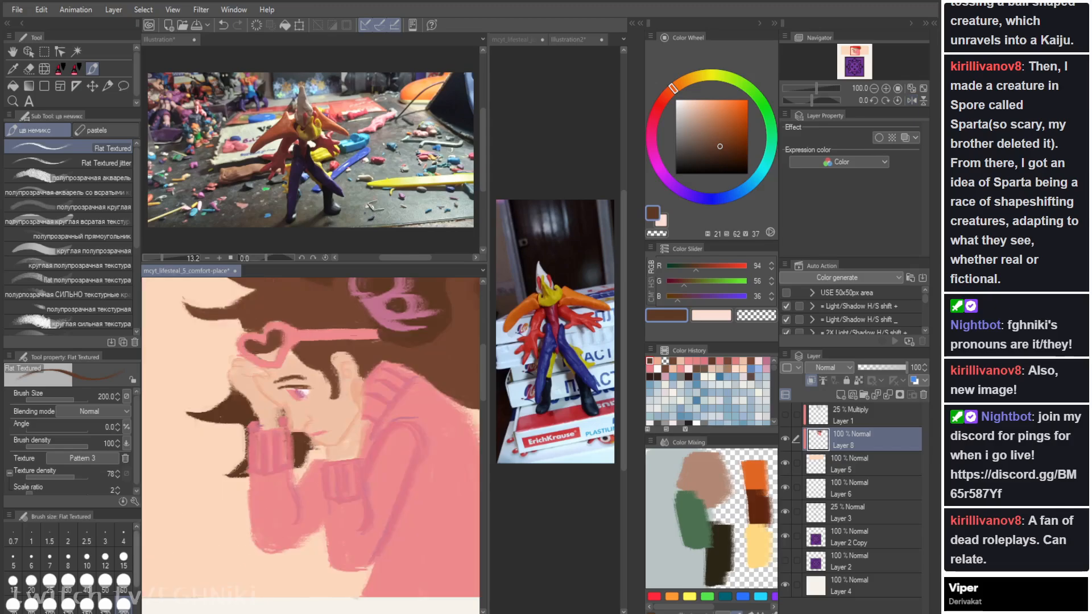
click(123, 557)
drag(280, 389, 301, 388)
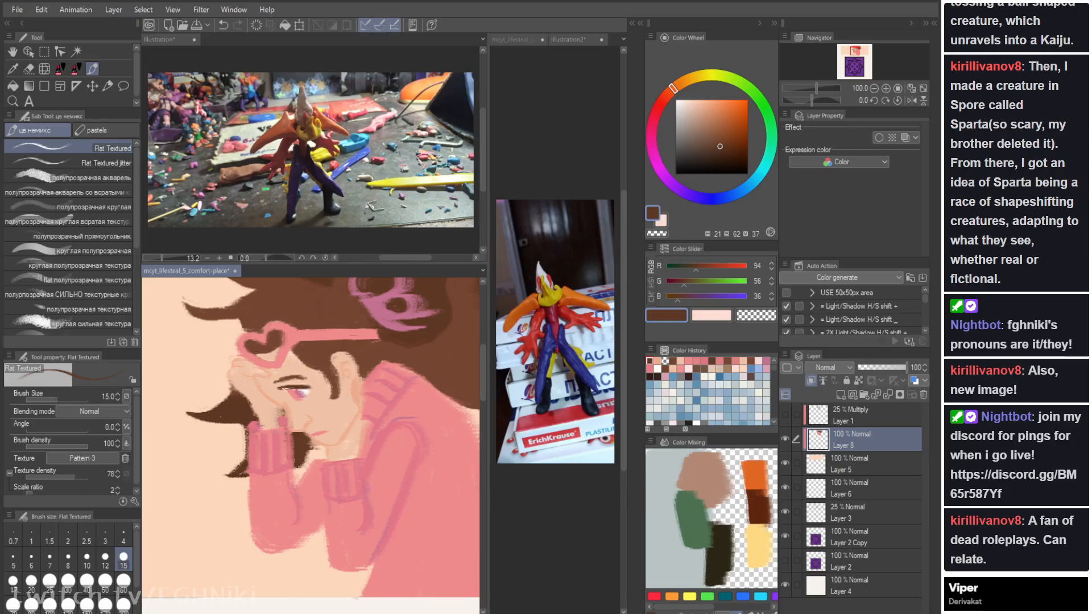
key(h)
key(h)
drag(278, 382, 296, 377)
key(ctrl+z)
Step: Examine the jumper-who reference sheet, including the sweater, the outstretched sleeve and the glasses layer notes
key(Tab)
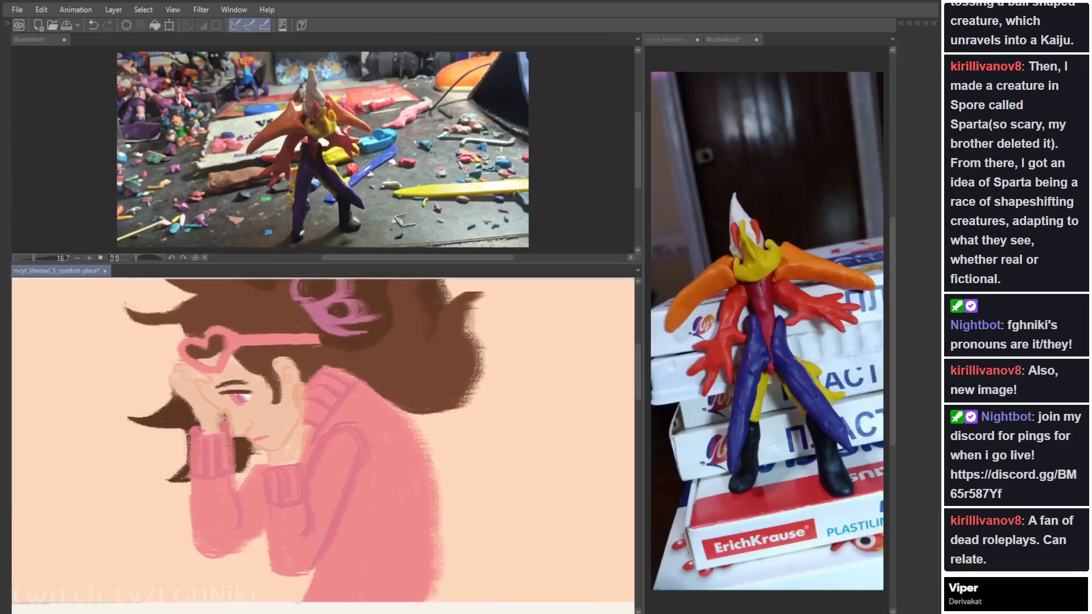
click(666, 40)
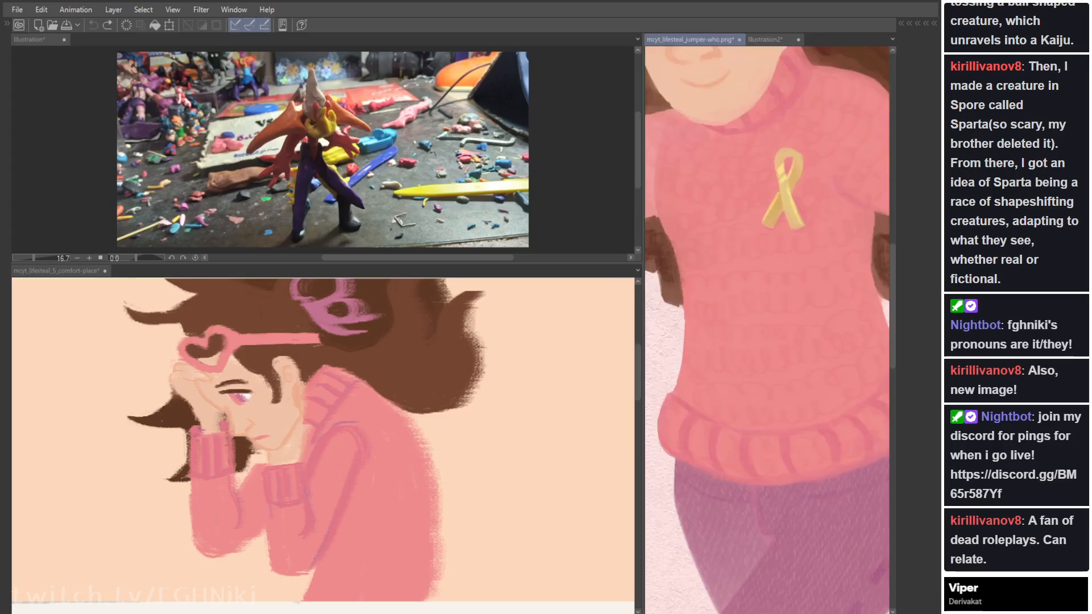
drag(787, 228, 671, 503)
drag(870, 341, 653, 398)
drag(870, 455, 304, 296)
key(Tab)
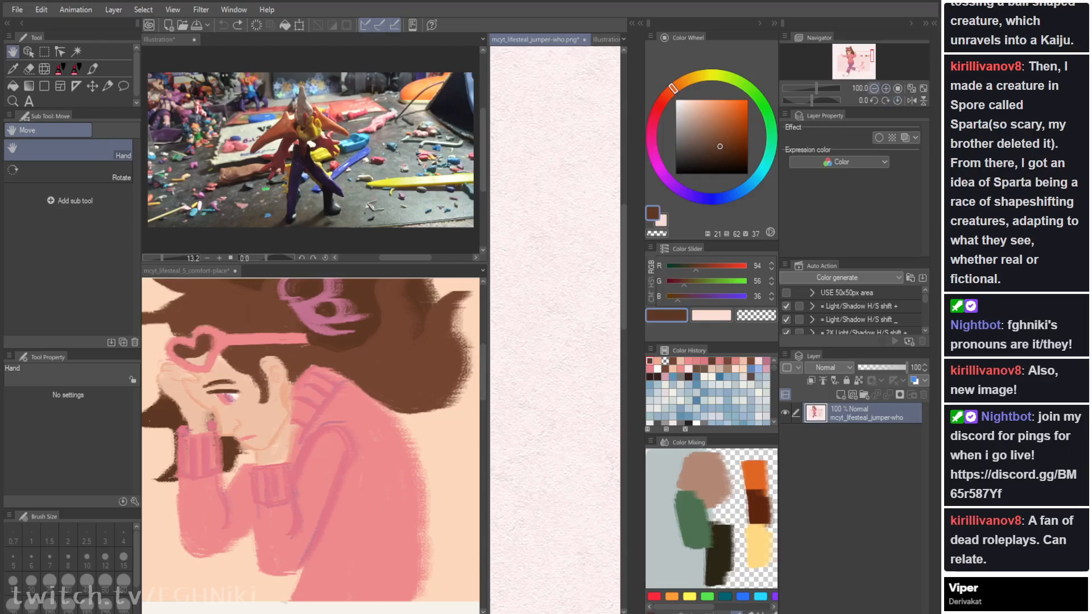
key(Tab)
drag(710, 484, 837, 254)
drag(671, 273, 893, 345)
drag(768, 318, 840, 332)
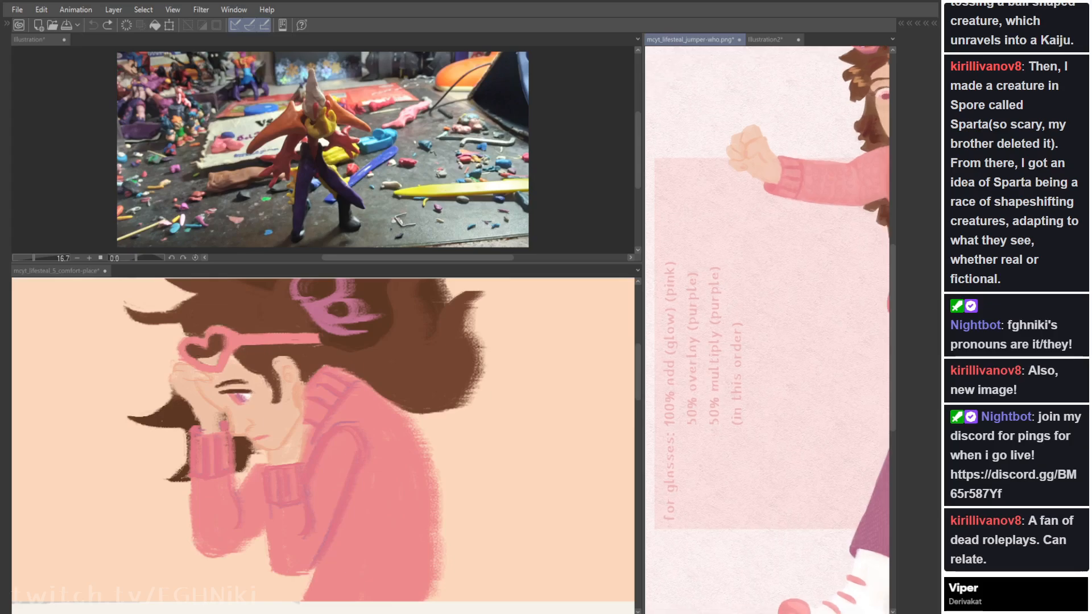
key(Tab)
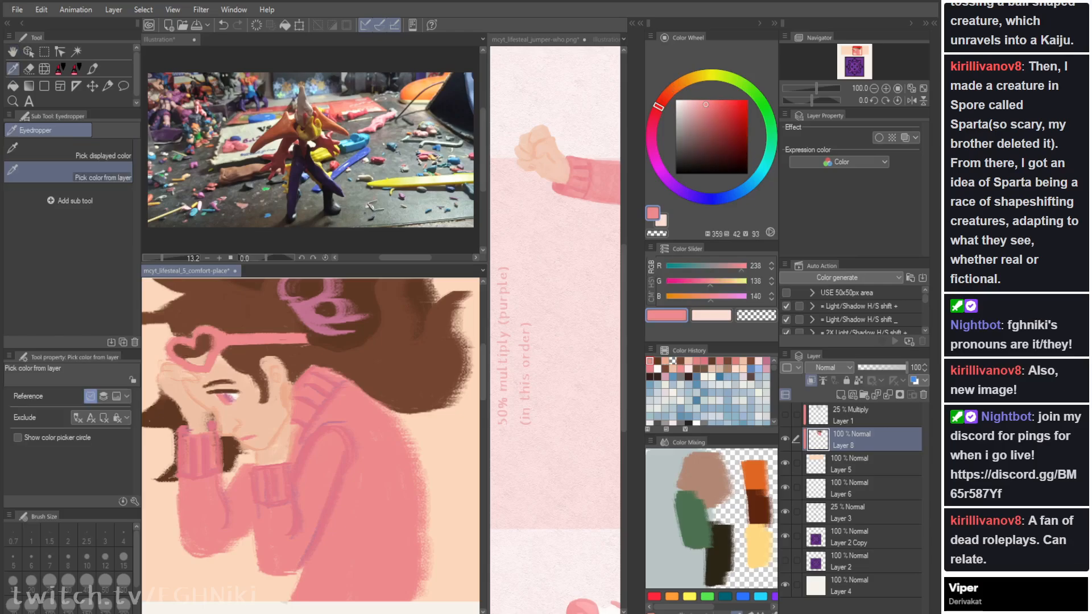
Step: Fill the goggles' heart lens with pink on a new clipped layer above Layer 8, blended as Add (Glow)
click(840, 394)
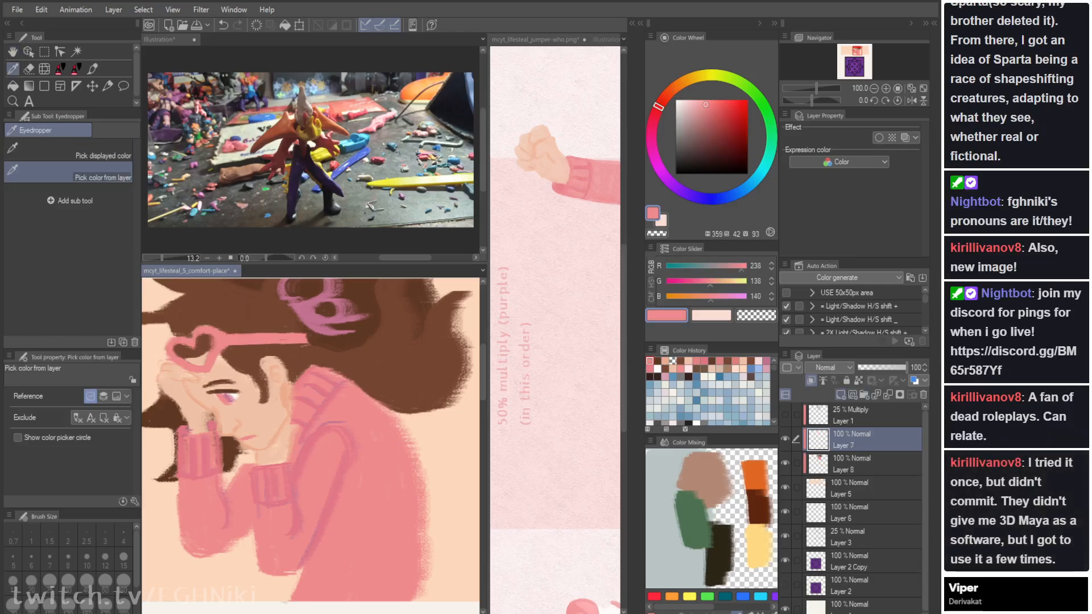
key(b)
key(Tab)
key(Tab)
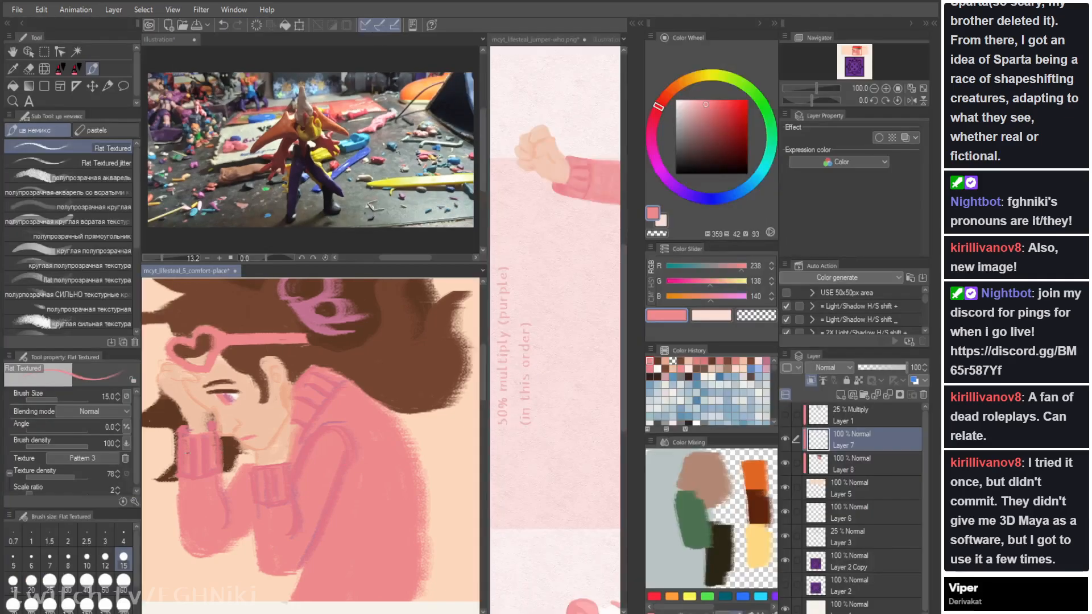
key(Tab)
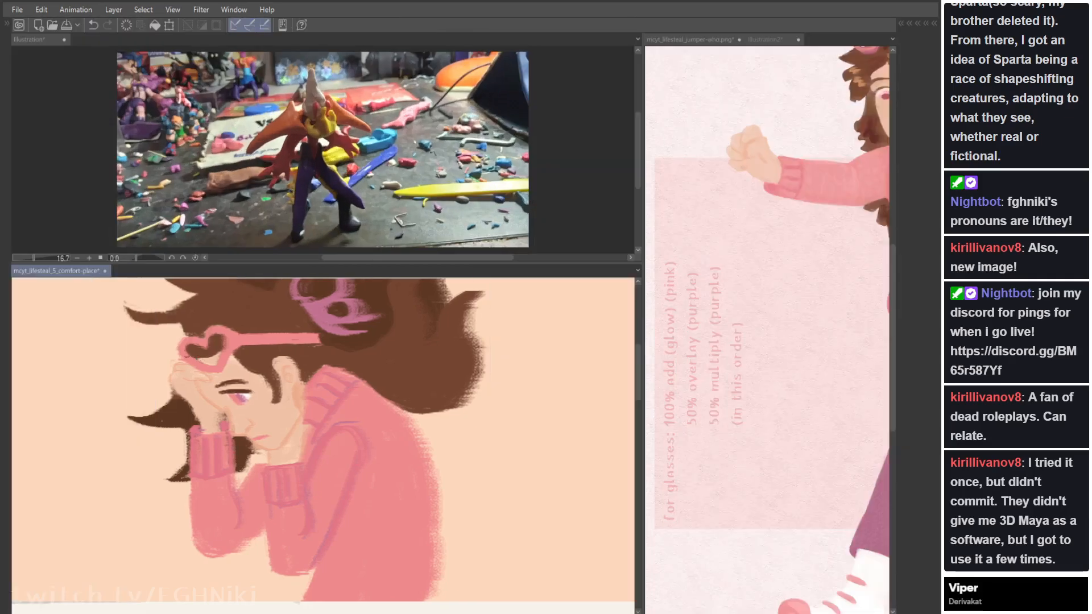
key(ctrl+z)
key(ctrl+y)
key(Tab)
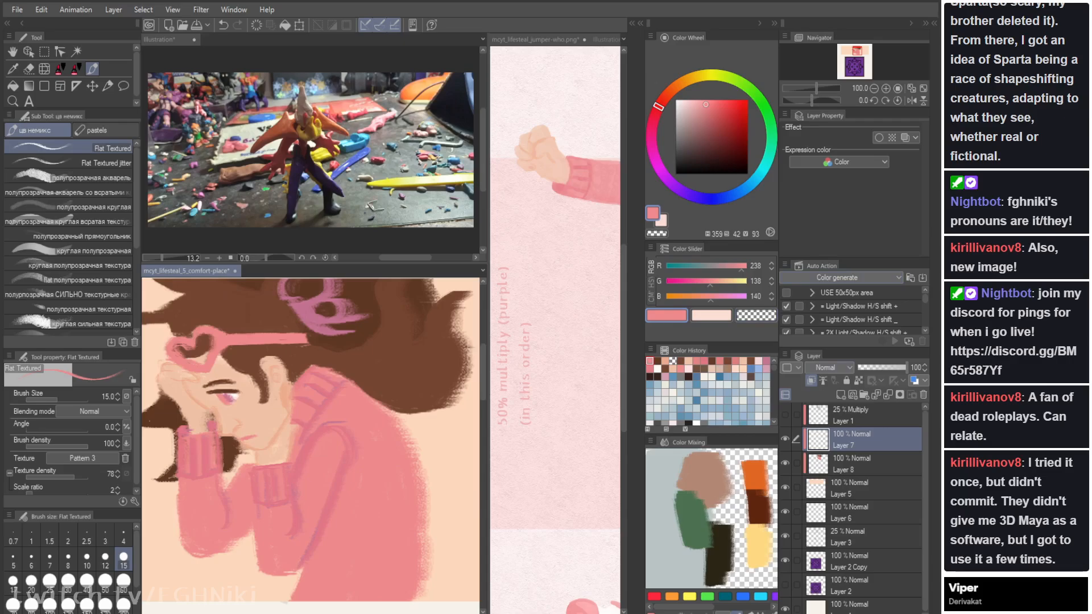
key(Tab)
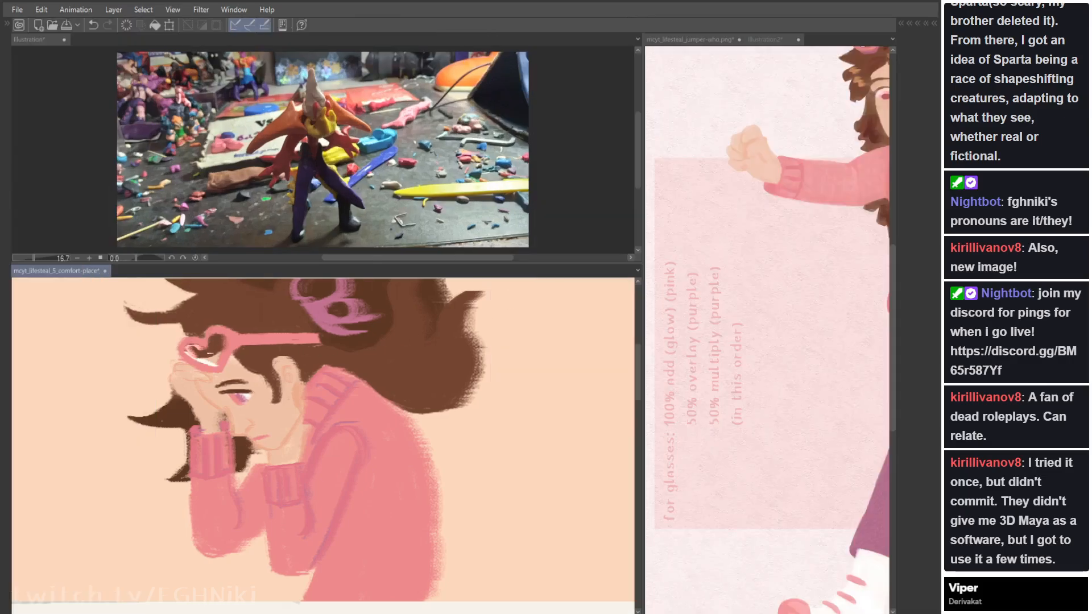
mouse_move(208, 354)
mouse_down()
mouse_move(222, 336)
mouse_move(214, 363)
mouse_move(203, 357)
mouse_up()
drag(199, 353, 211, 360)
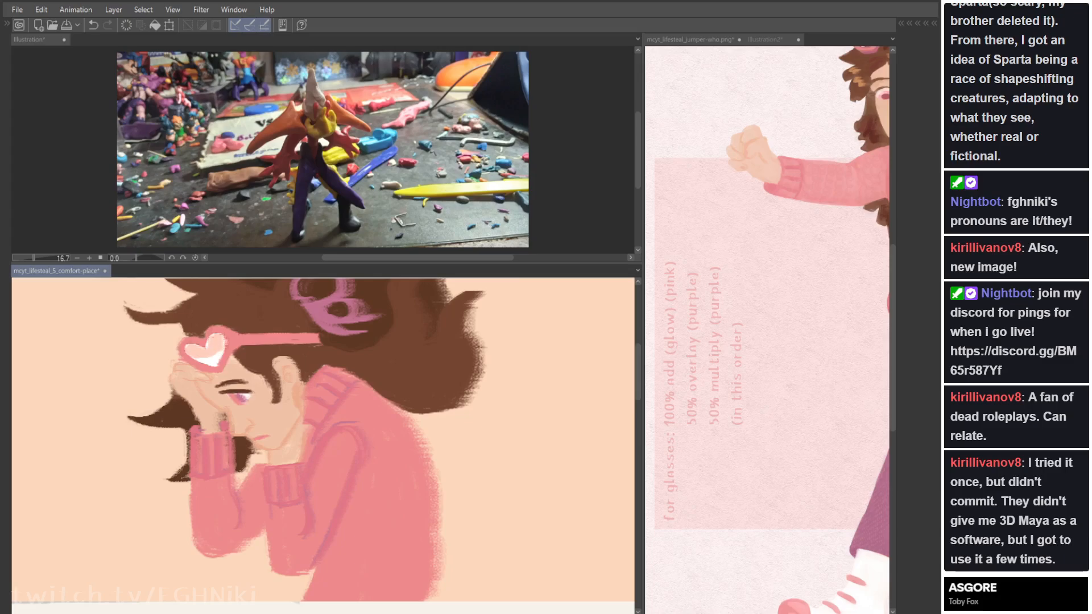
Step: Duplicate the lens glow layer and set the copy to Overlay at 50% opacity
key(Tab)
key(Tab)
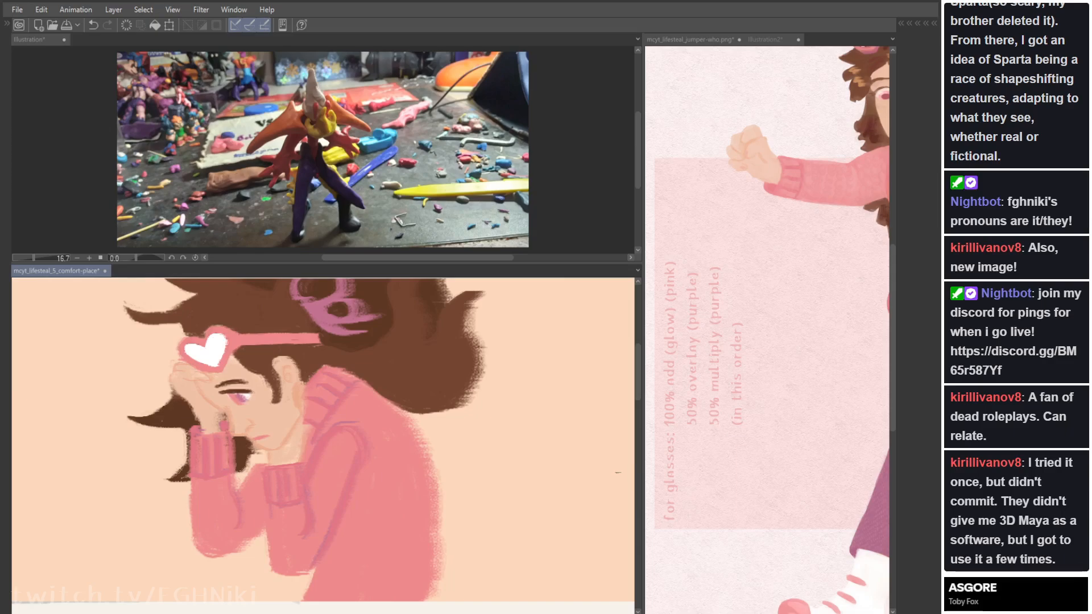
key(Tab)
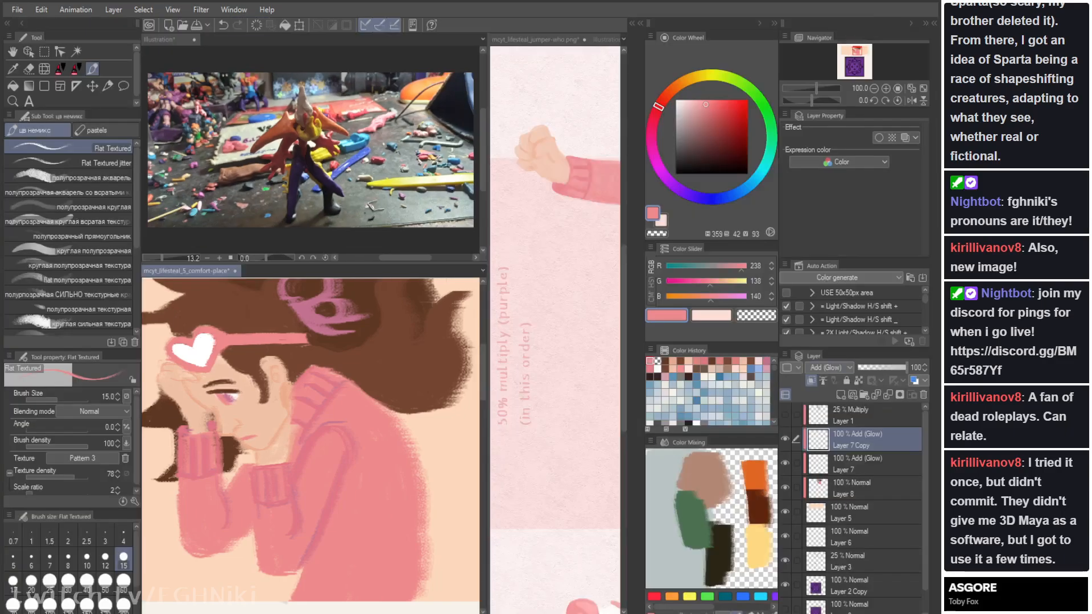
scroll(829, 367, down, 1)
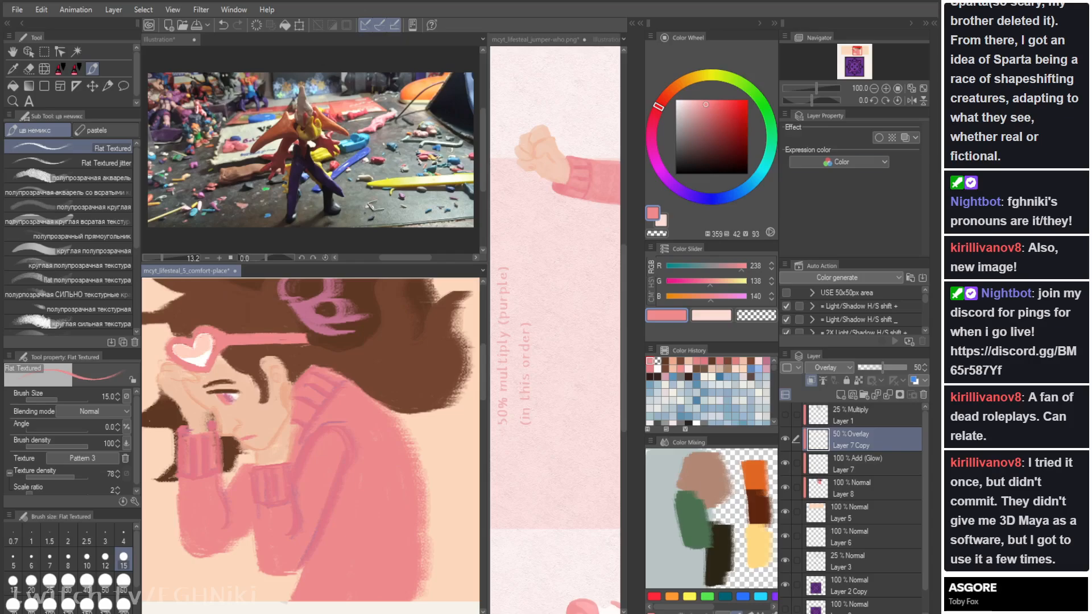
key(Tab)
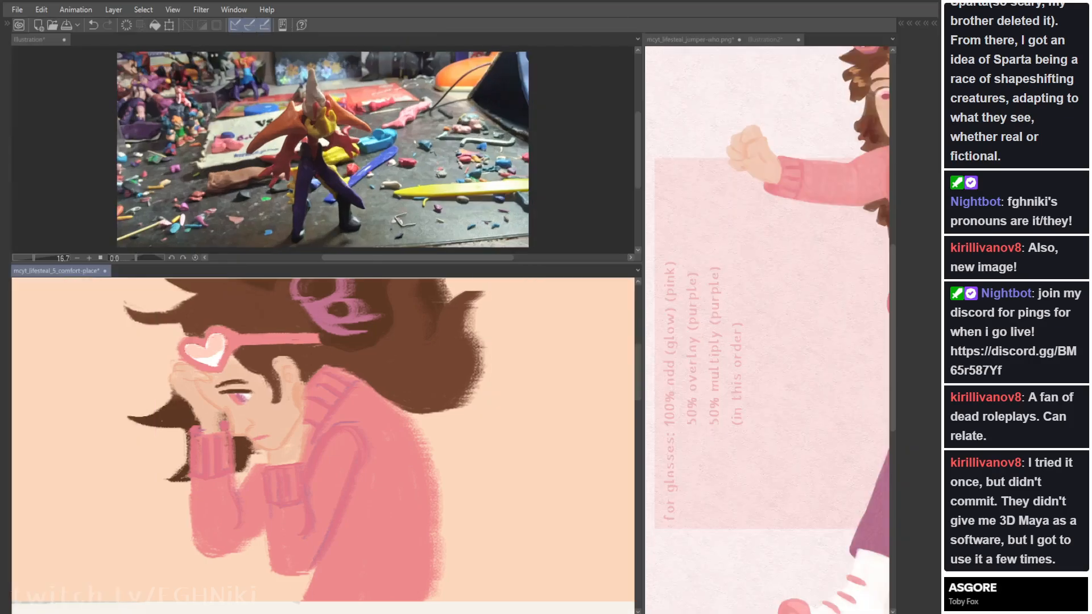
Step: Lock the overlay copy's transparent pixels and sample the purple of the character's hair accessory for the brush
click(690, 39)
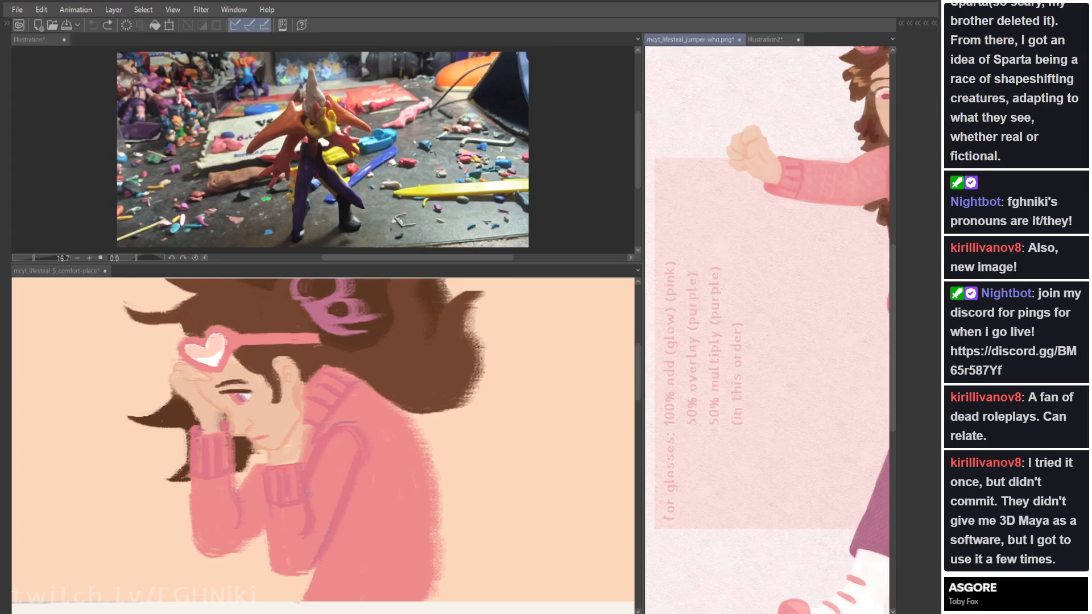
click(57, 271)
key(Tab)
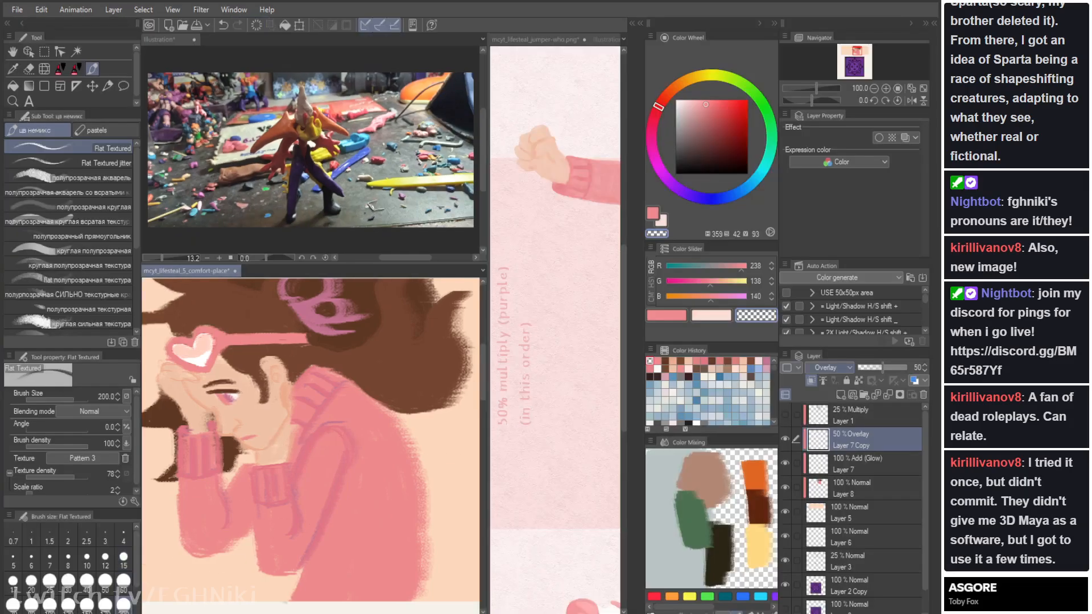
key(Tab)
drag(250, 398, 350, 394)
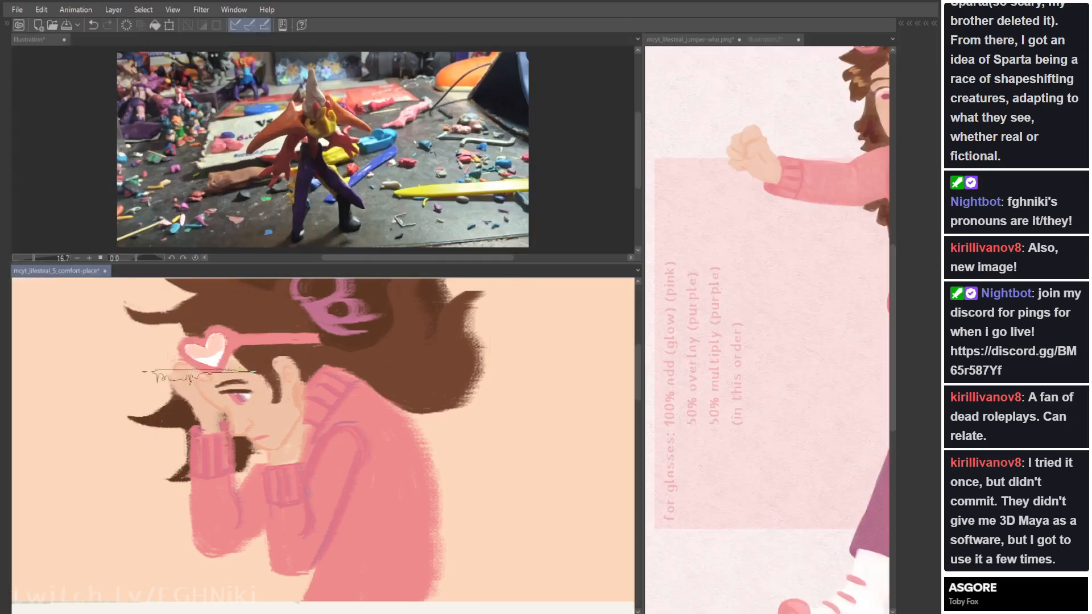
key(Tab)
key(c)
key(i)
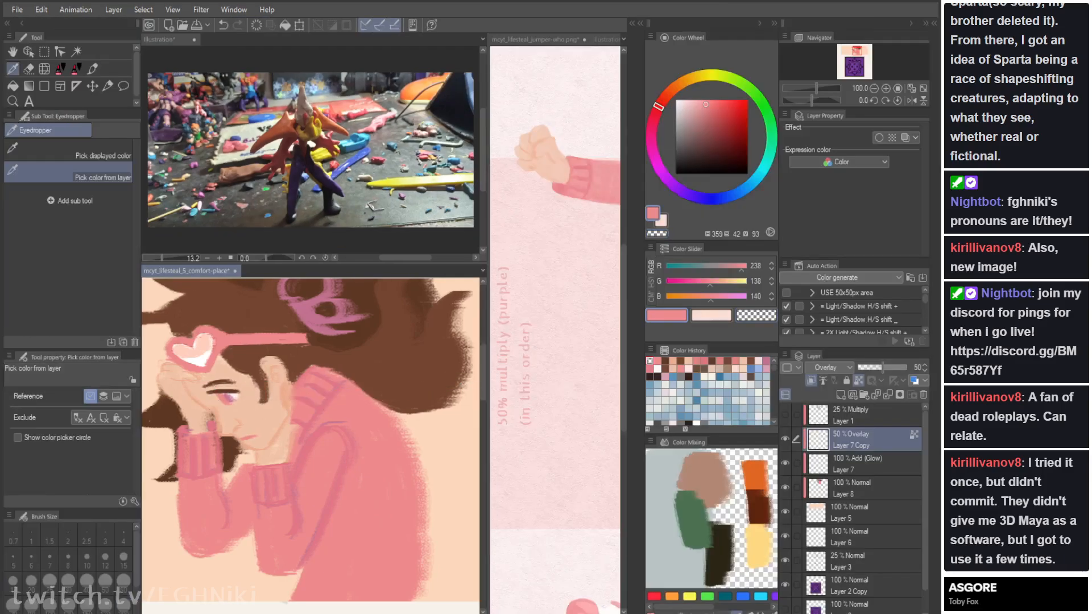
click(68, 150)
click(312, 324)
key(b)
key(Tab)
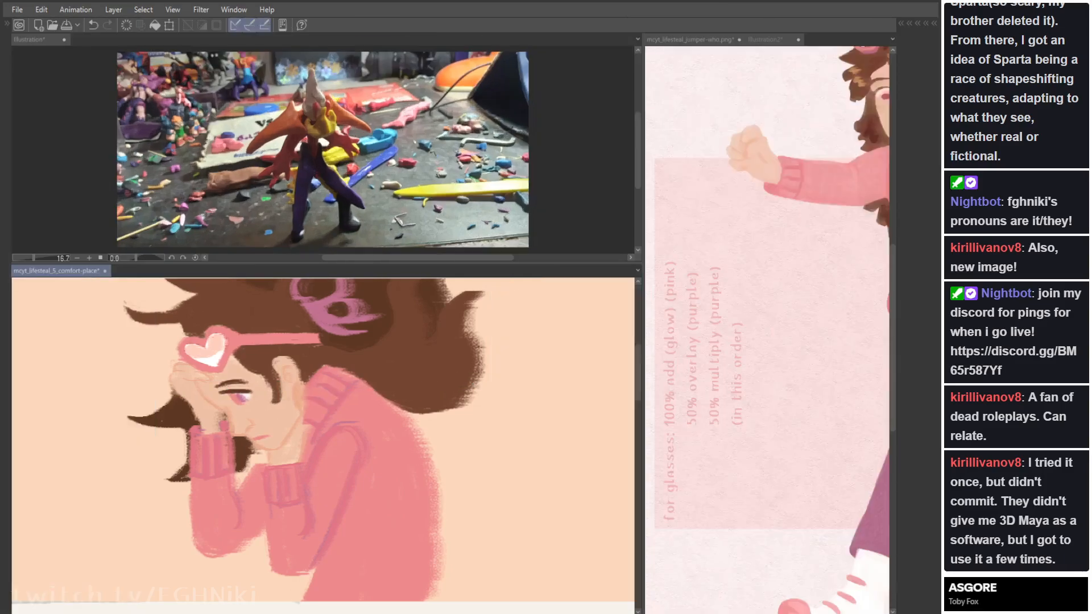
Step: Raise the overlay copy to 100% opacity and recolor its heart lens purple, checking it with the glow layer hidden
mouse_move(242, 350)
mouse_down()
mouse_move(203, 395)
mouse_move(224, 408)
mouse_up()
key(Tab)
key(ctrl+z)
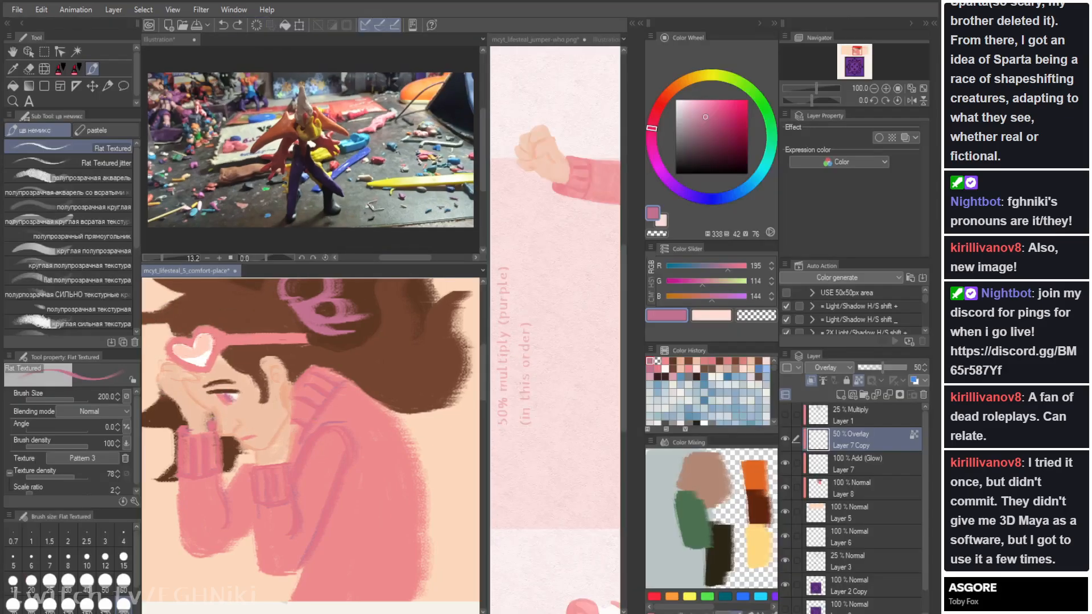
click(858, 380)
click(906, 367)
click(858, 380)
mouse_move(230, 349)
mouse_down()
mouse_move(177, 358)
mouse_move(204, 375)
mouse_move(219, 369)
mouse_up()
click(785, 462)
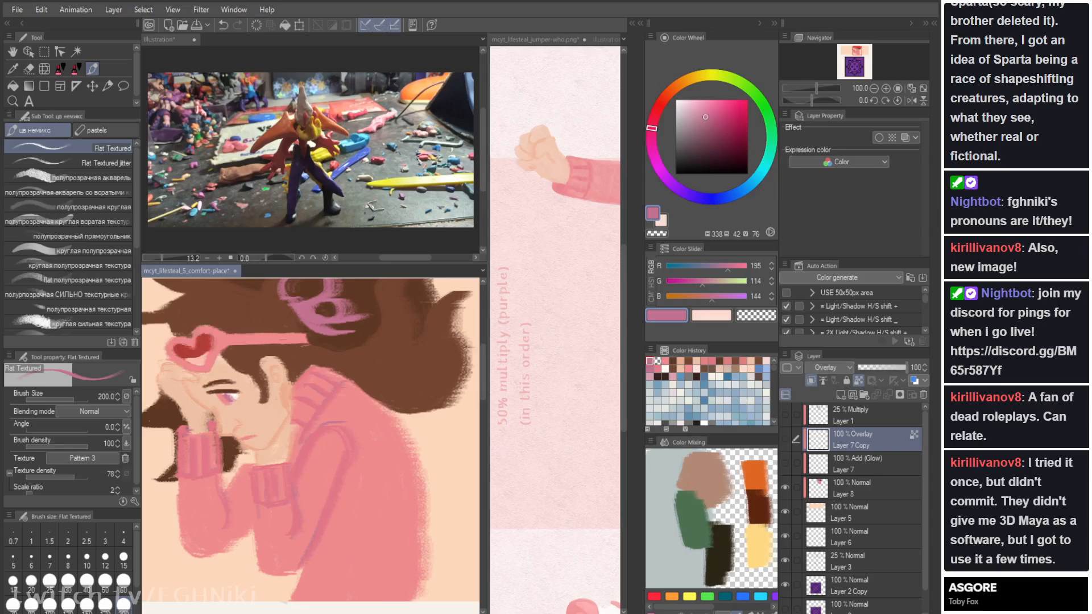
click(785, 462)
key(Tab)
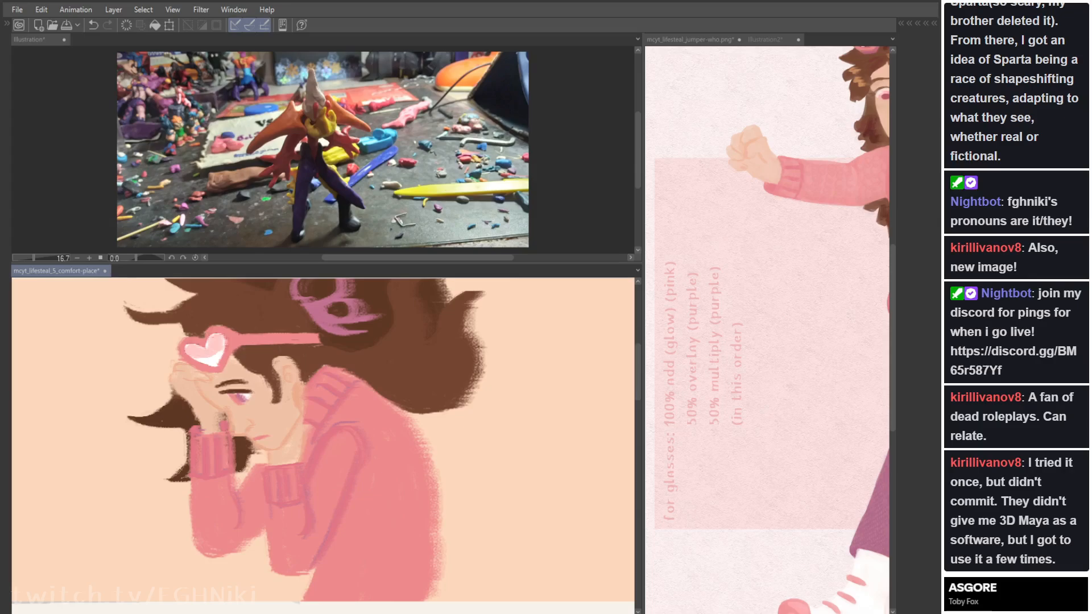
Step: Duplicate the purple overlay layer and set the new copy to Multiply
key(Tab)
drag(858, 440, 840, 394)
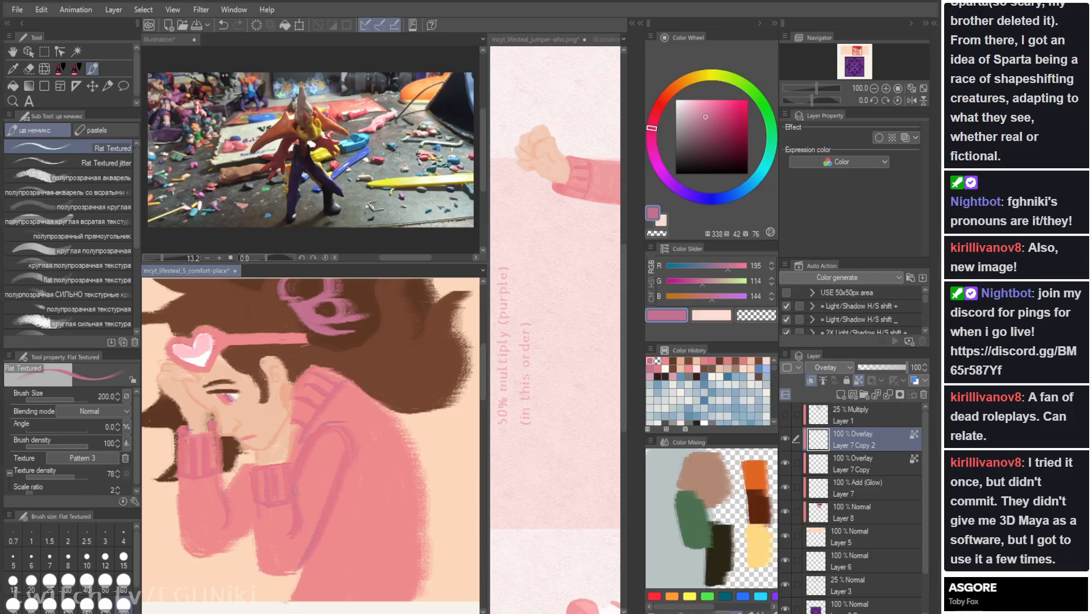
click(837, 55)
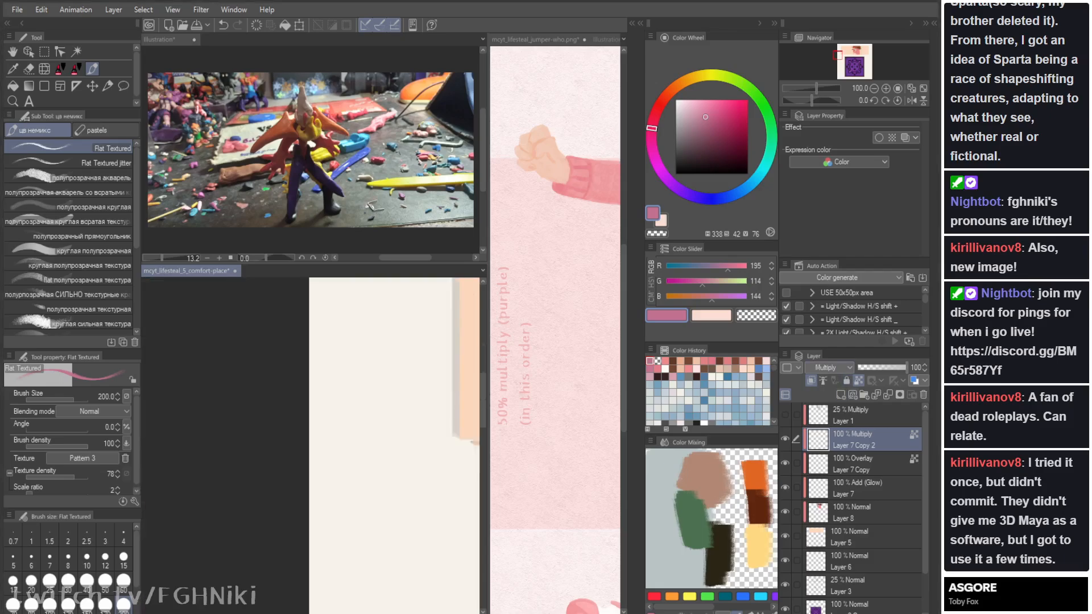
Step: Examine the whole comfort-place canvas and compare its heart lens with the goggles on the reference character
key(Tab)
key(Tab)
click(911, 88)
key(Tab)
key(Tab)
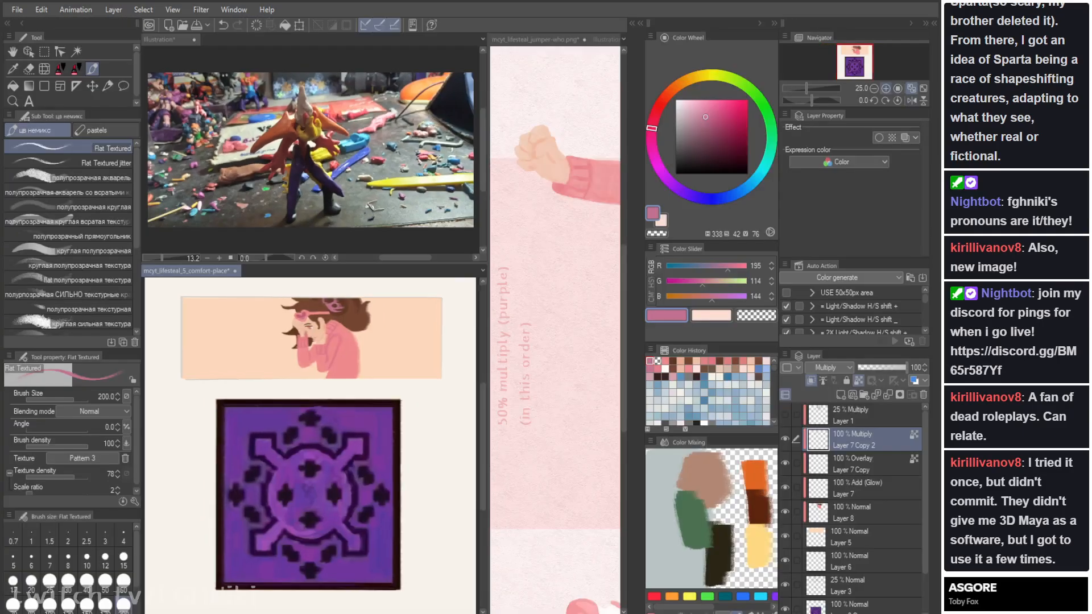
key(Tab)
key(Tab)
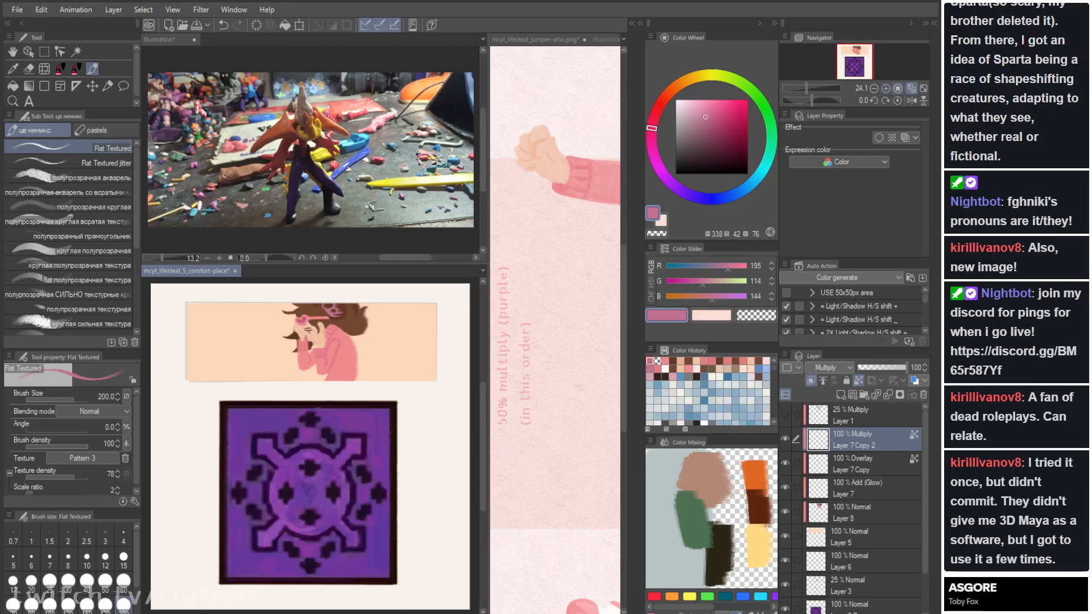
click(897, 88)
key(space)
drag(227, 312, 467, 563)
drag(273, 318, 210, 562)
click(569, 273)
drag(597, 227, 457, 381)
click(353, 432)
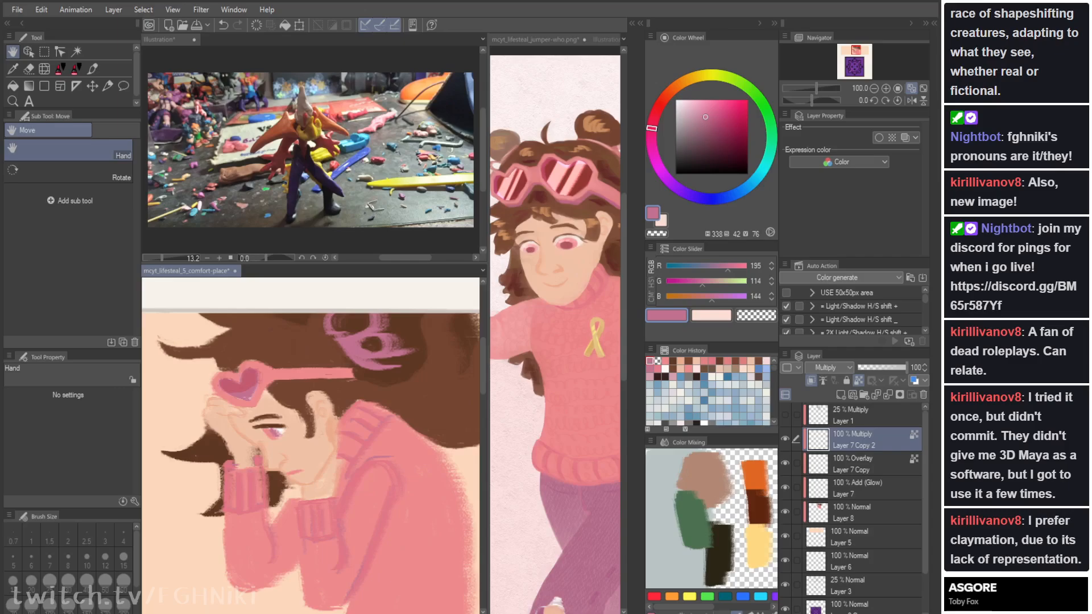
Step: Reorder the lens layers with Add (Glow) on top, Overlay beneath it and Multiply lowest
shift+click(865, 464)
mouse_move(864, 464)
mouse_down()
mouse_move(864, 499)
mouse_move(864, 454)
mouse_up()
click(864, 488)
click(864, 441)
Step: Erase parts of the lens glow layer with a size 15 transparent brush, leaving diagonal highlight stripes, and check the drawing mirrored
key(b)
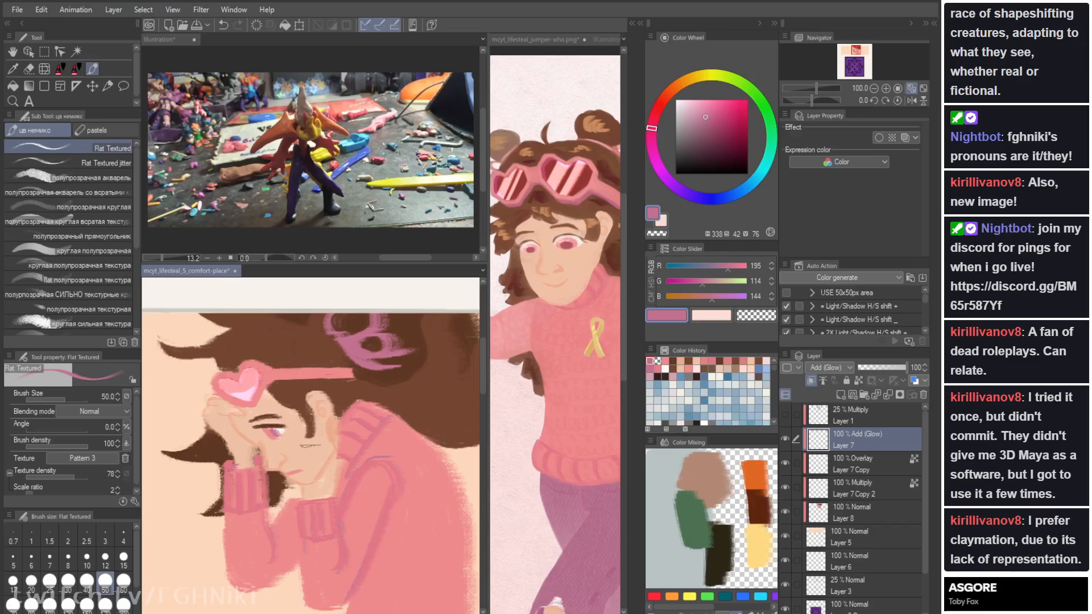
key(c)
key(])
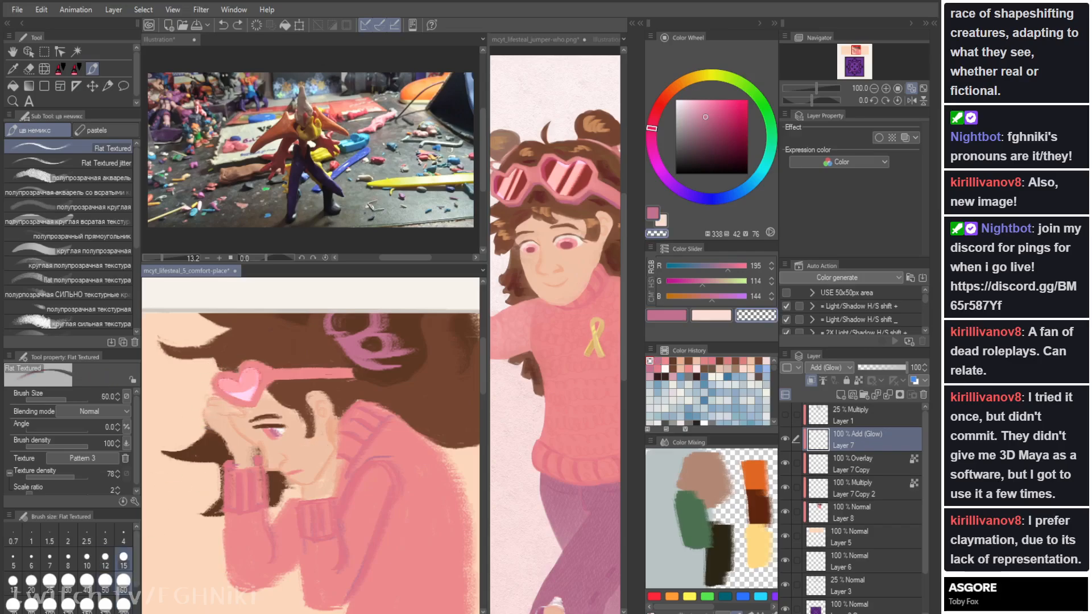
click(124, 558)
mouse_move(220, 389)
mouse_down()
mouse_move(228, 379)
mouse_move(220, 389)
mouse_move(238, 397)
mouse_move(249, 370)
mouse_move(251, 400)
mouse_move(256, 370)
mouse_move(234, 406)
mouse_up()
key(ctrl+z)
key(ctrl+z)
mouse_move(258, 369)
mouse_down()
mouse_move(240, 420)
mouse_move(252, 398)
mouse_up()
key(h)
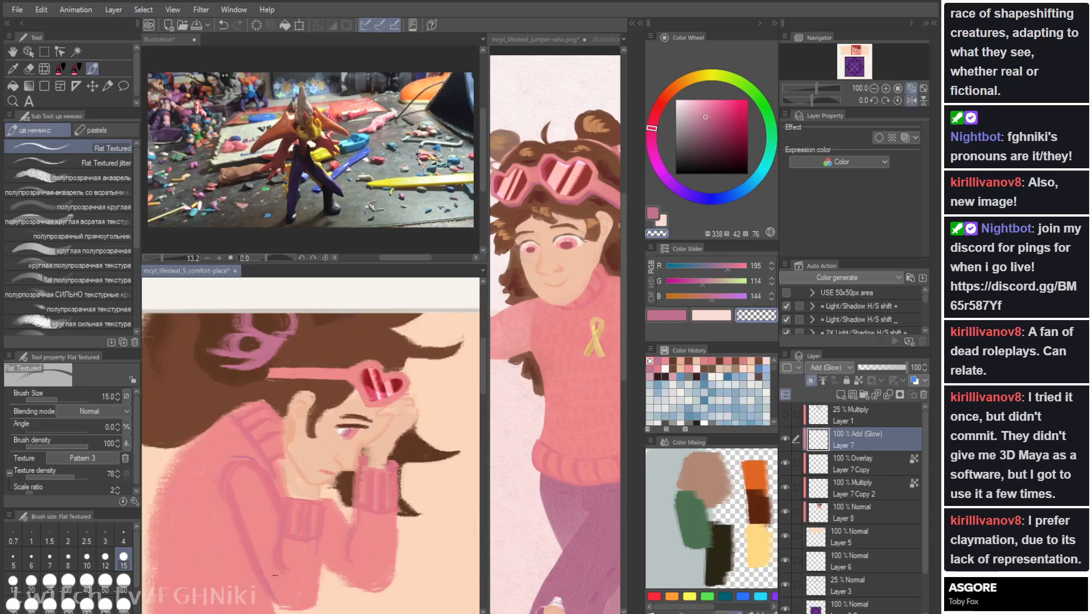
key(h)
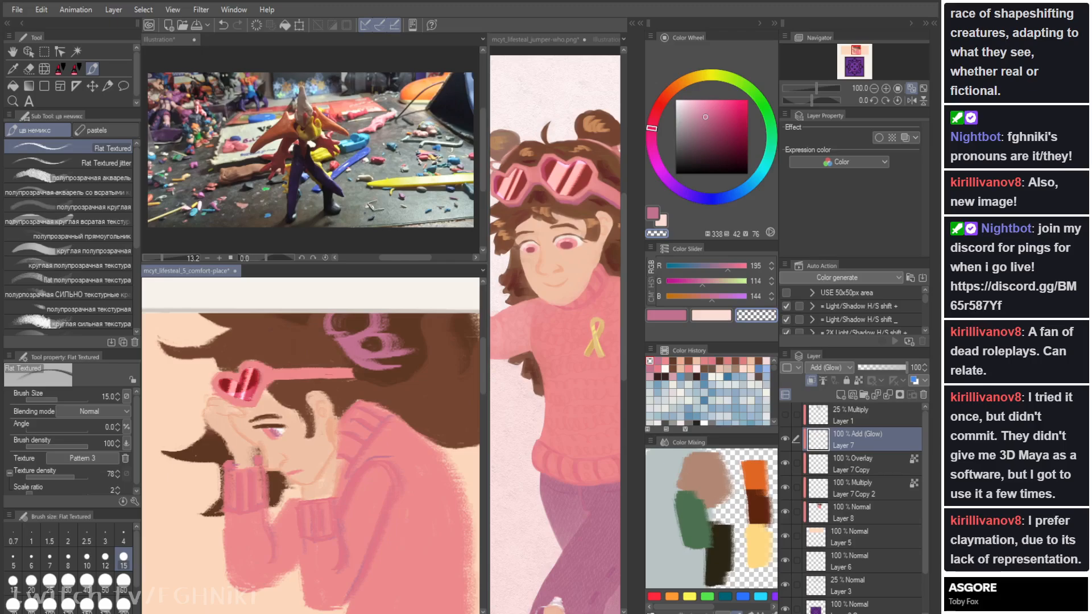
Step: Enlarge the comfort-place canvas pane by shrinking the photo above it, and sample the character's skin color
key(space)
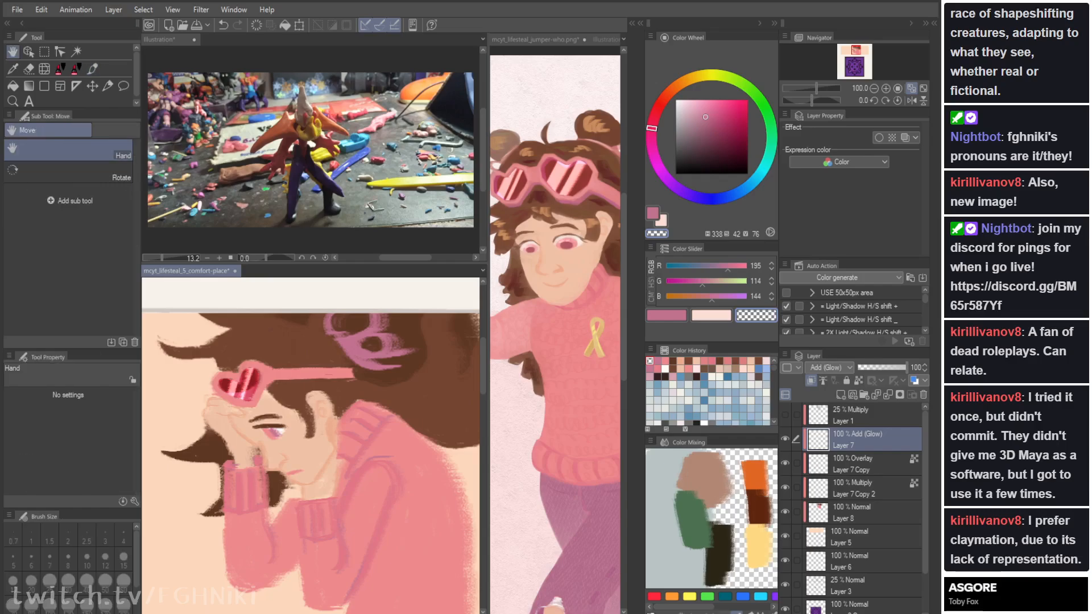
drag(311, 264, 310, 81)
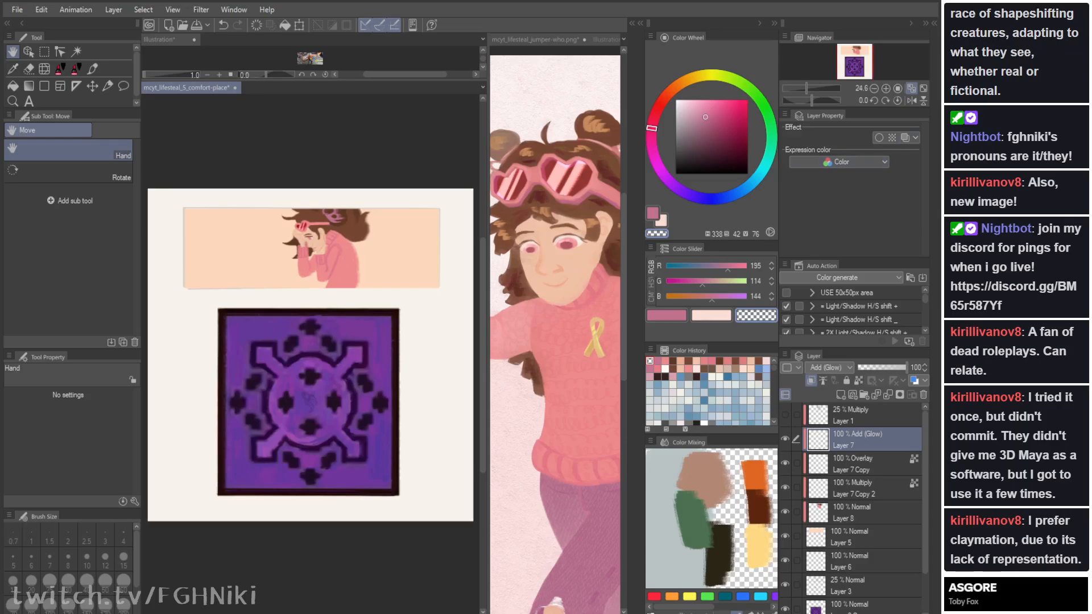
click(898, 88)
drag(310, 227, 361, 559)
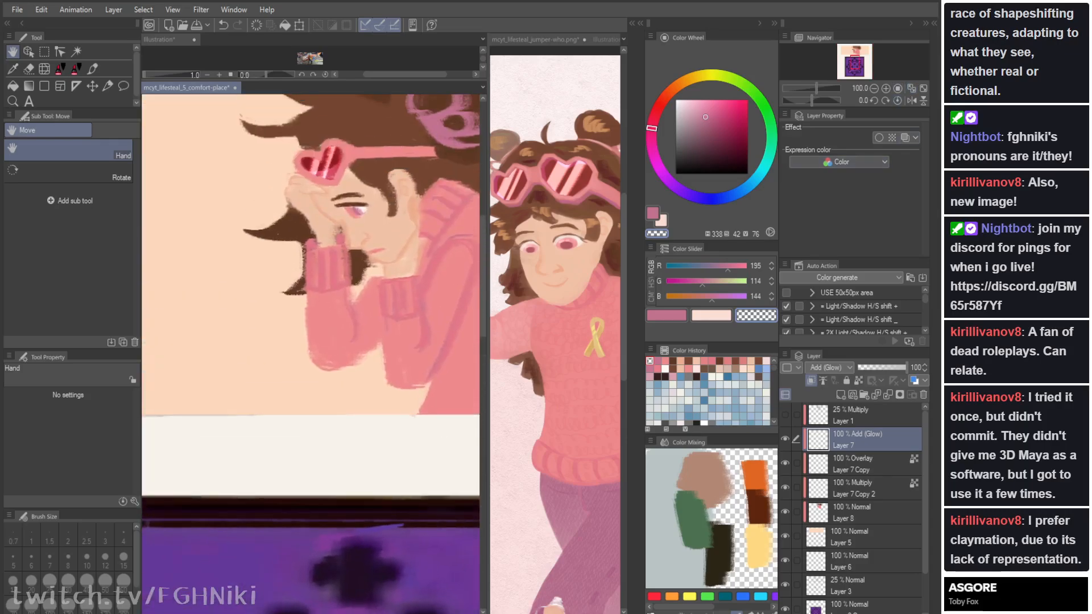
drag(362, 256, 270, 288)
alt+click(234, 254)
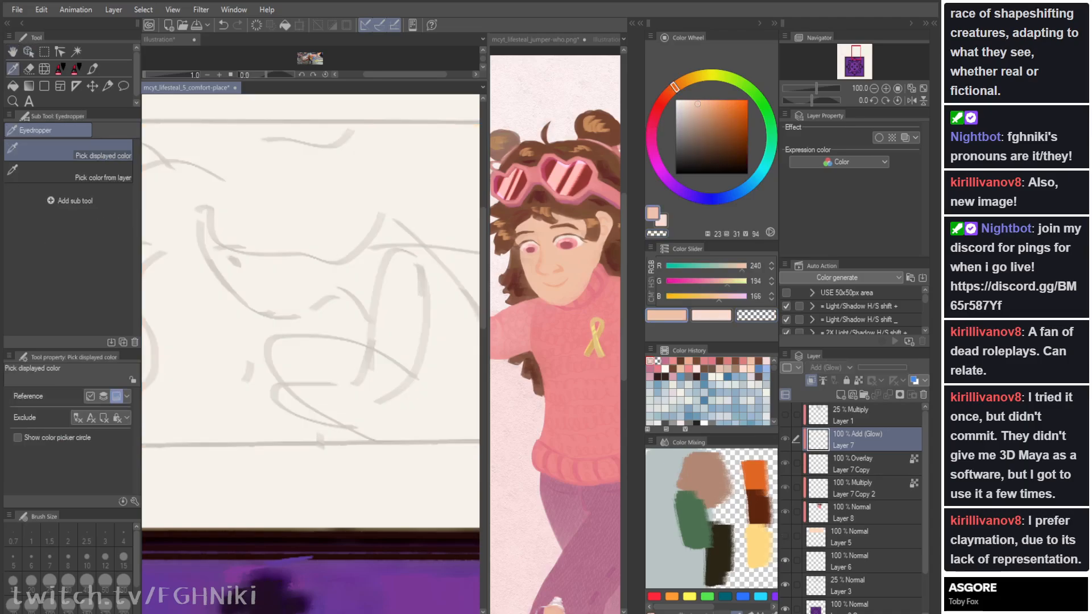
Step: Group the layers from Layer 7 down to Layer 5 in a new folder and turn off the folder's clipping
click(785, 536)
click(864, 536)
click(864, 439)
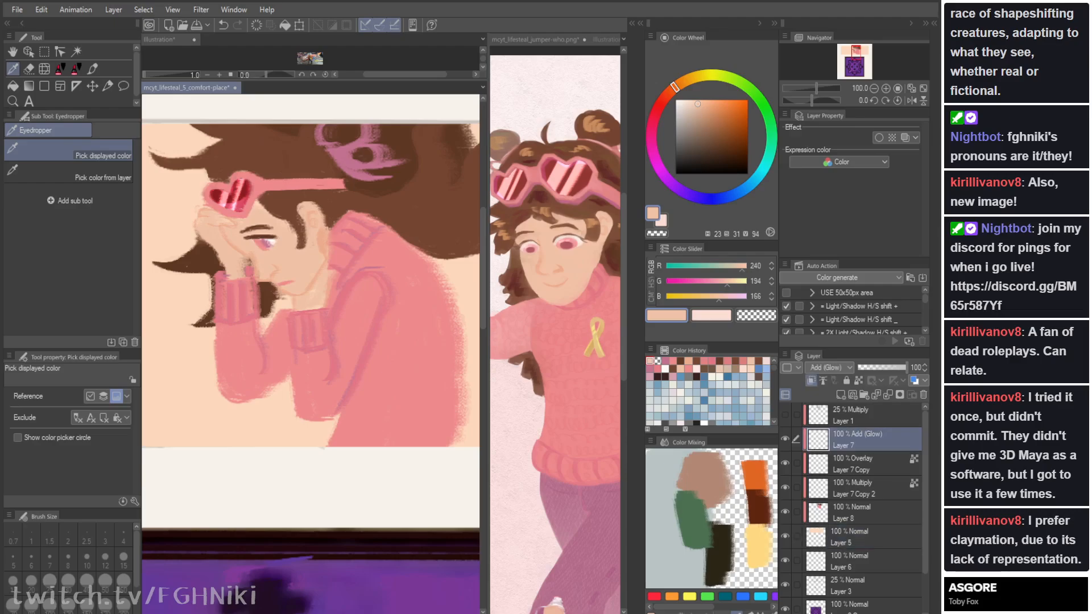
click(864, 395)
click(864, 458)
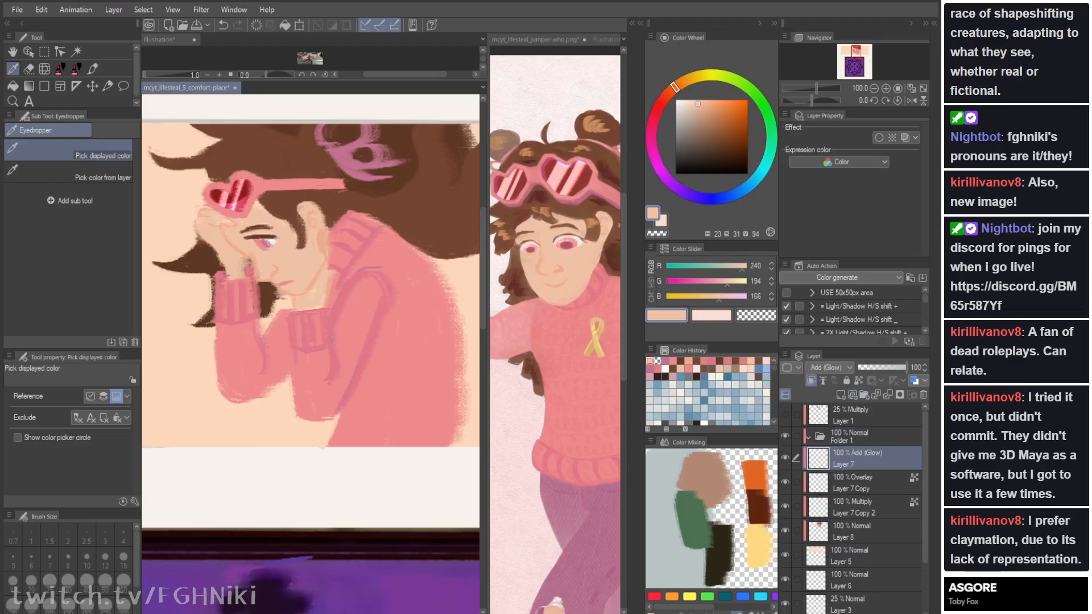
shift+click(864, 556)
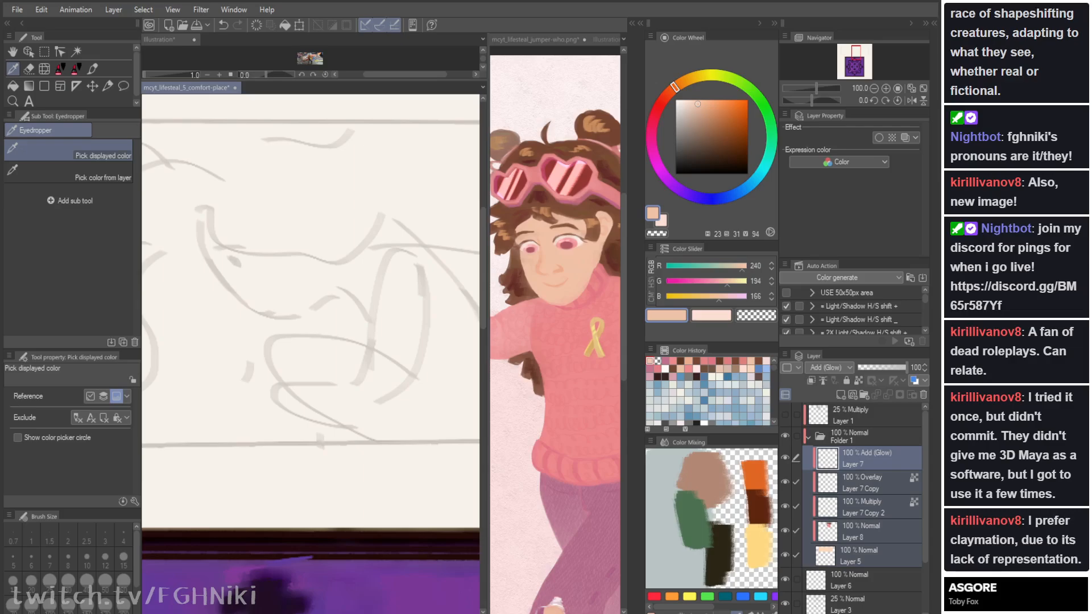
click(852, 437)
click(811, 381)
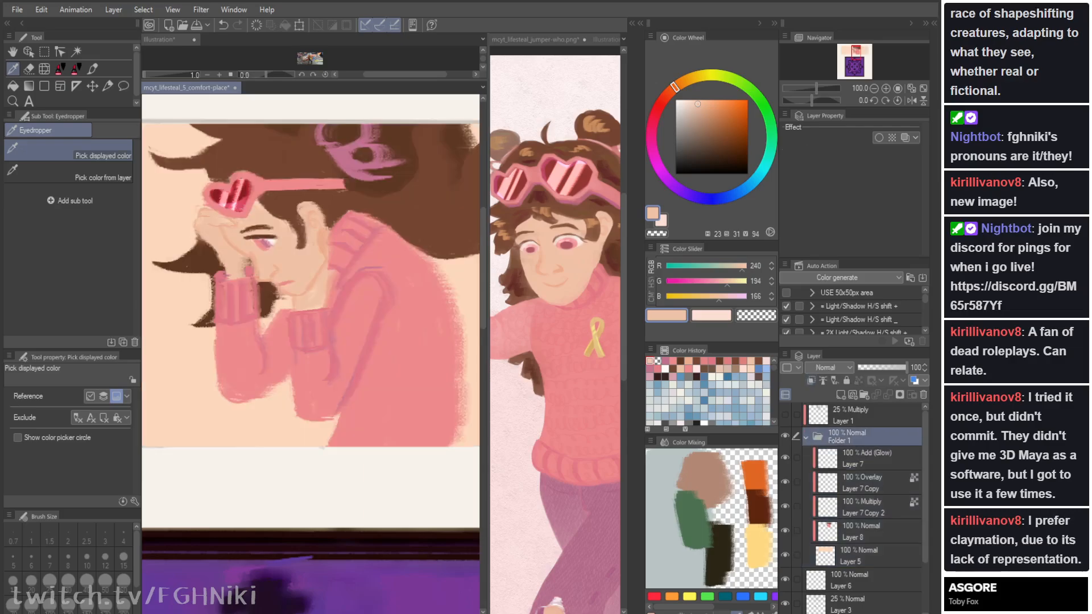
Step: Collapse Folder 1, select Layer 6 and block in the small figure's head in skin tone at the carpet's center, undoing the stray stroke
click(807, 436)
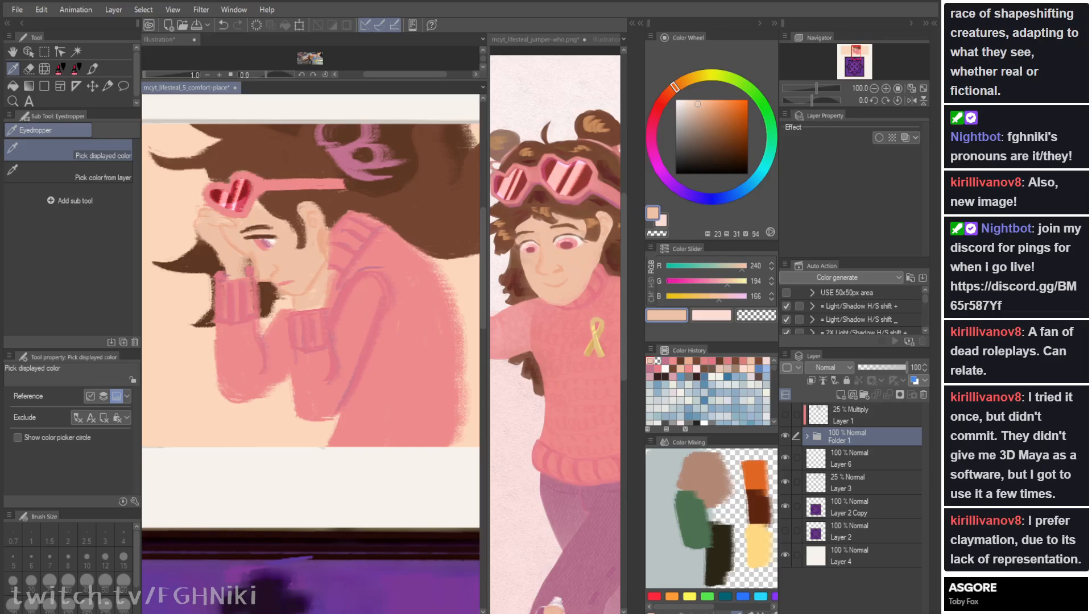
click(853, 458)
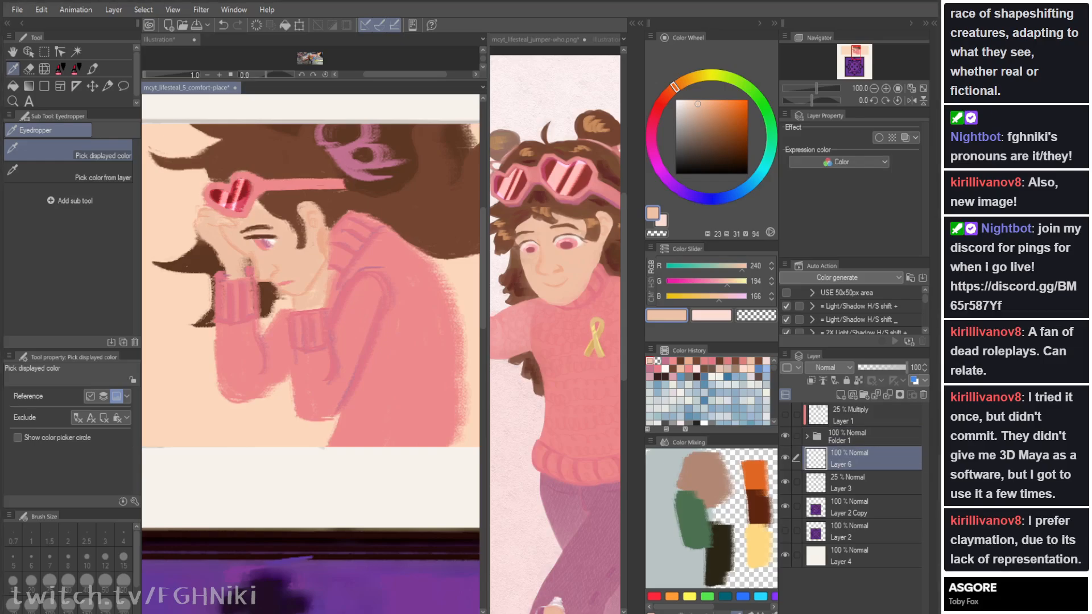
key(Tab)
drag(318, 512, 343, 164)
drag(343, 398, 325, 249)
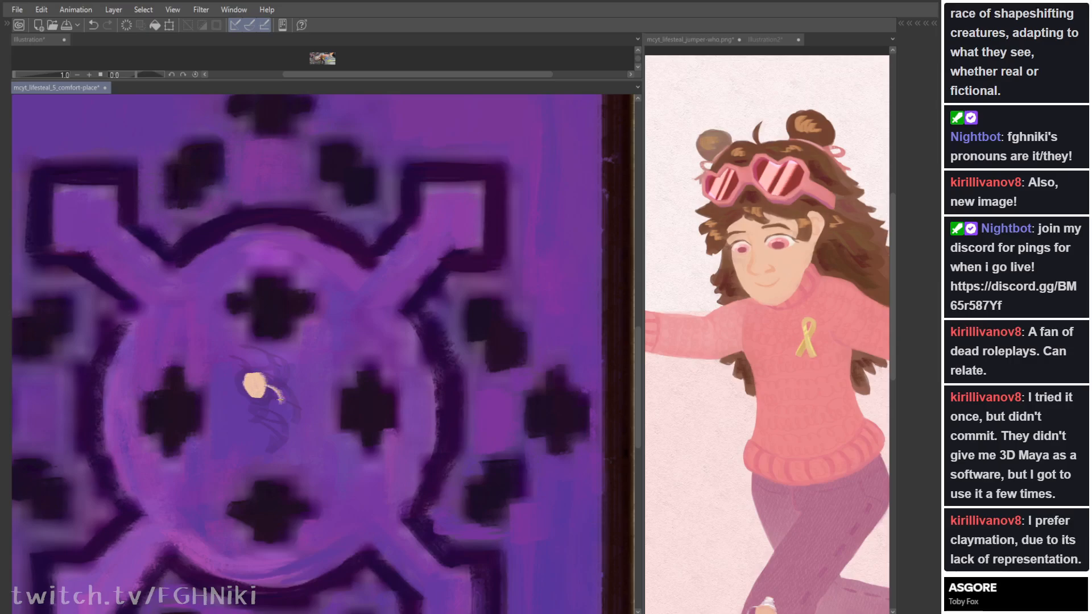
key(ctrl+z)
Step: Sample the sweater pink from the JumperWho sheet's swatches and paint the small figure's curved back, undoing the excess stroke
click(824, 341)
drag(870, 342, 554, 313)
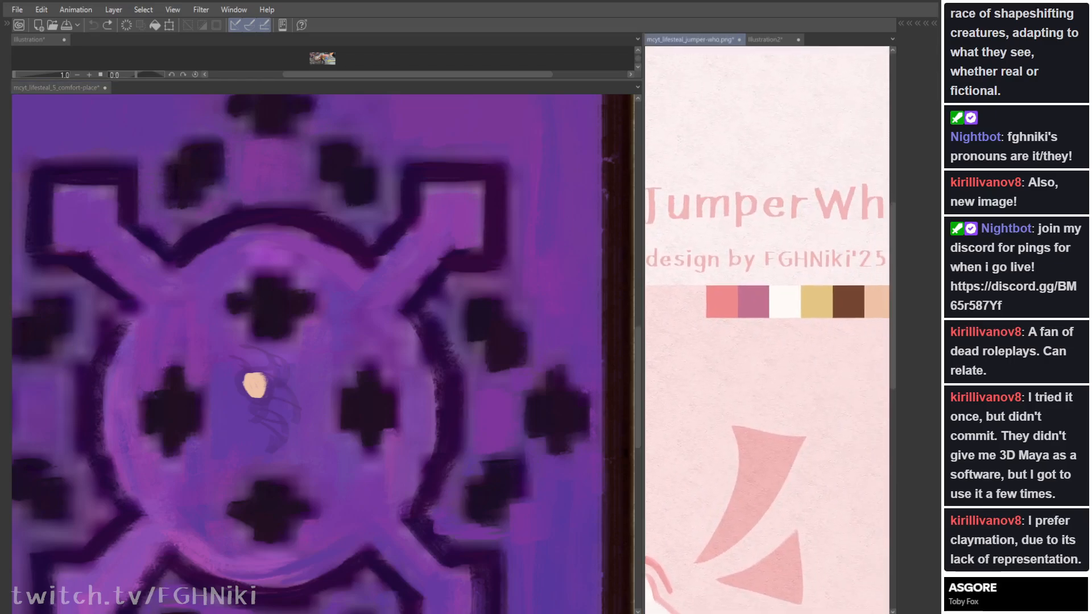
click(255, 385)
mouse_move(264, 390)
mouse_down()
mouse_move(294, 398)
mouse_move(296, 411)
mouse_move(277, 406)
mouse_up()
mouse_move(272, 407)
mouse_down()
mouse_move(294, 419)
mouse_move(281, 406)
mouse_move(297, 412)
mouse_move(299, 400)
mouse_up()
key(ctrl+z)
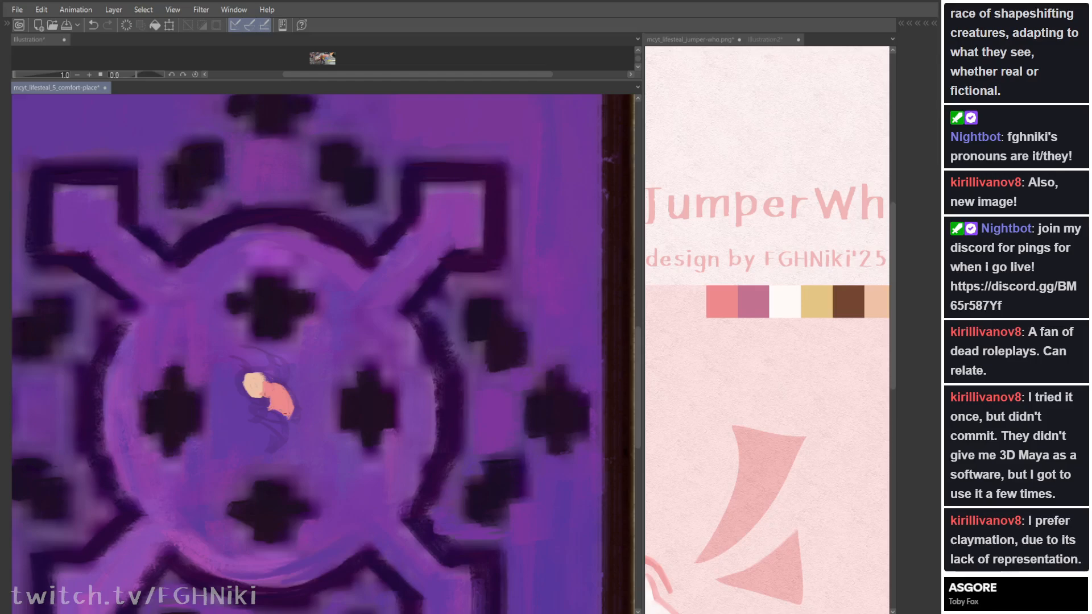
Step: Sample the mauve swatch and paint the small figure's folded legs below the pink back
click(760, 397)
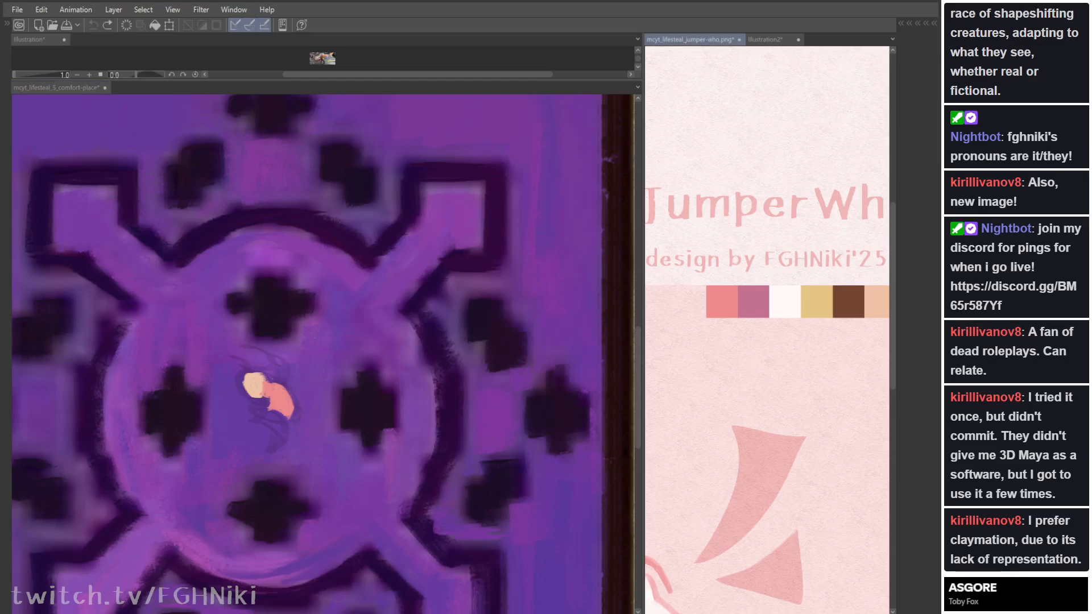
drag(705, 432, 711, 409)
click(280, 412)
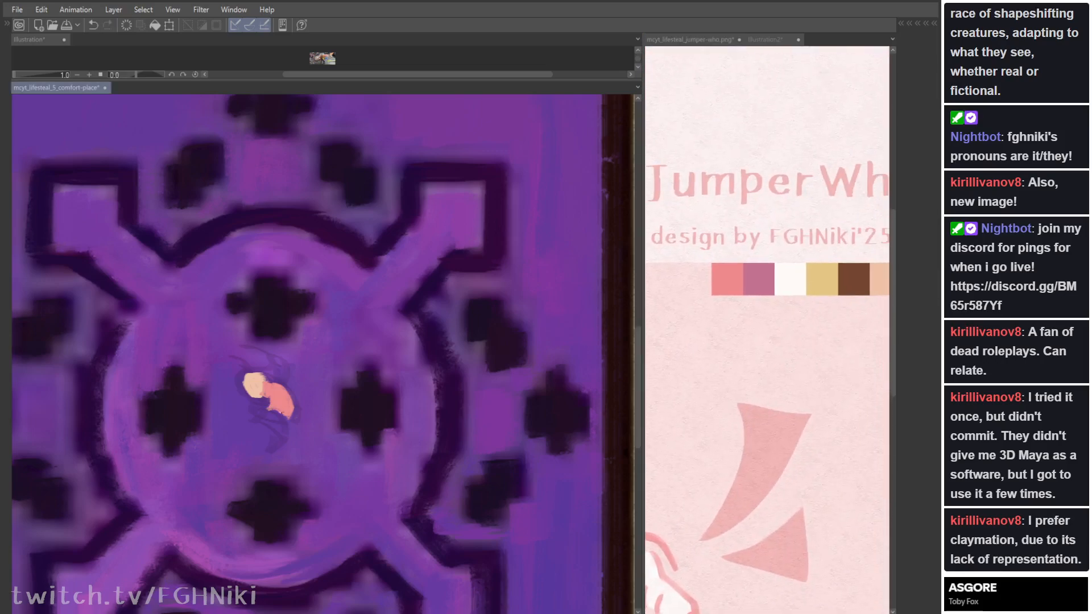
mouse_move(279, 410)
mouse_down()
mouse_move(249, 422)
mouse_move(281, 432)
mouse_move(248, 419)
mouse_move(278, 422)
mouse_move(275, 414)
mouse_up()
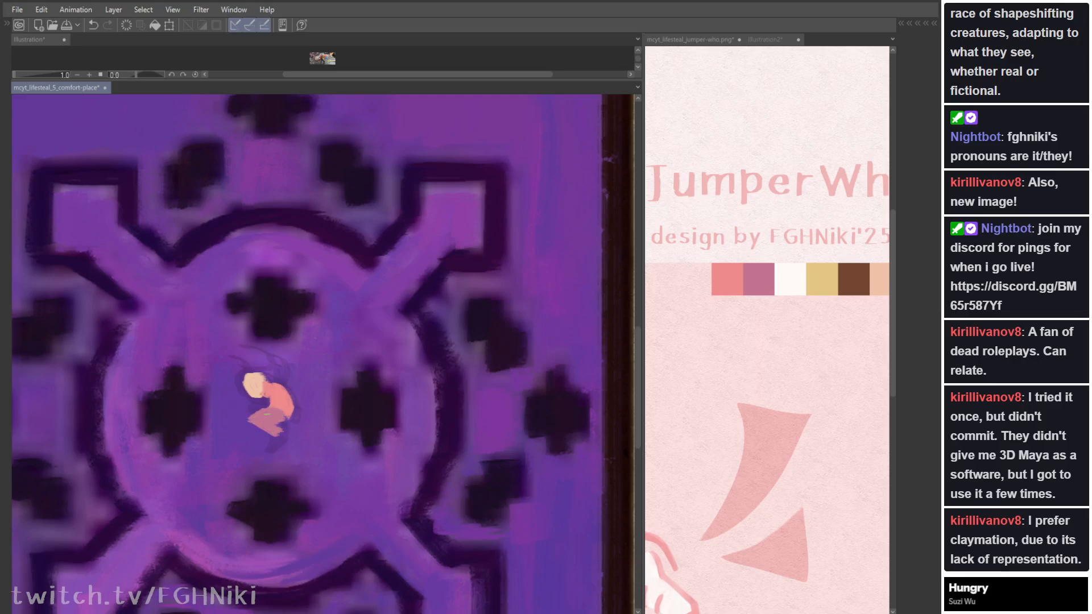
drag(269, 405, 242, 419)
Step: Sample the white swatch and paint a small shoe at the end of the figure's legs, undoing unwanted strokes
drag(739, 455, 686, 487)
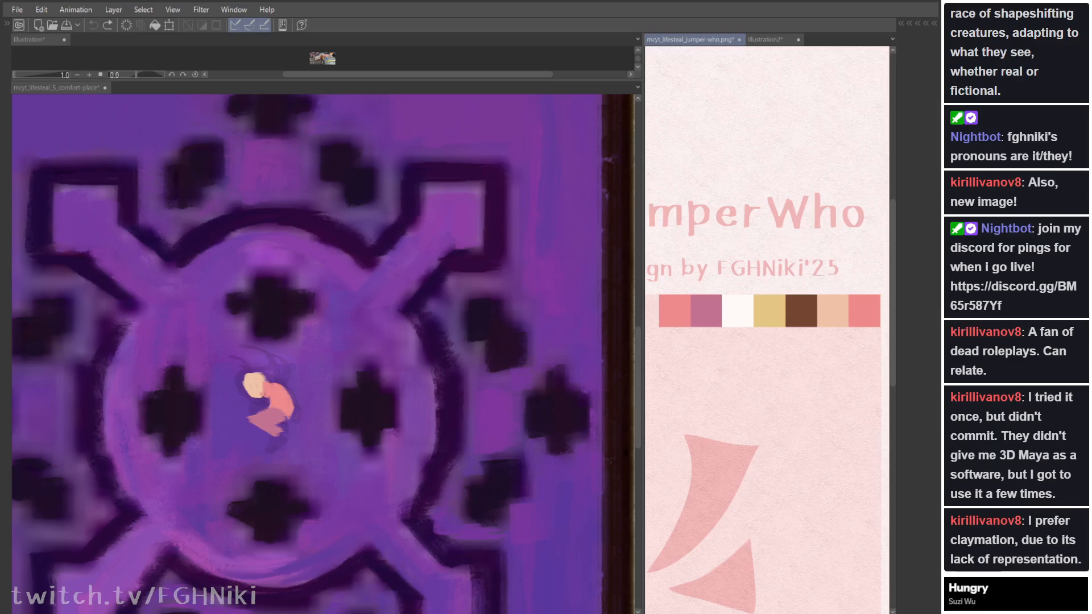
click(276, 436)
drag(279, 436, 270, 446)
key(ctrl+z)
key(ctrl+z)
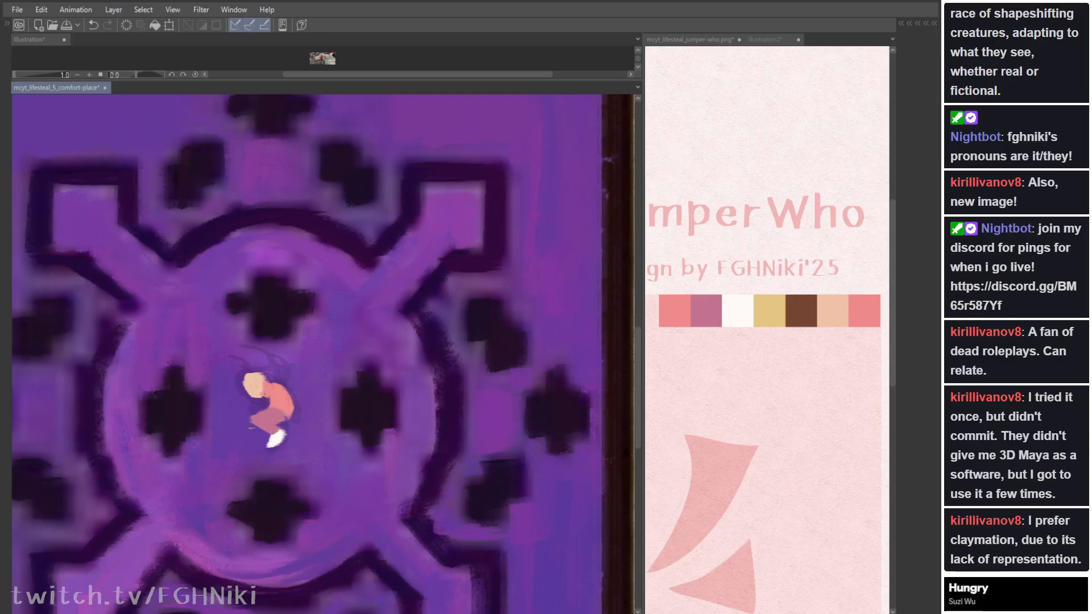
Step: Paint the small figure's bent sleeve in pink with darker fold lines, using the JumperWho sheet as reference
drag(699, 387, 757, 411)
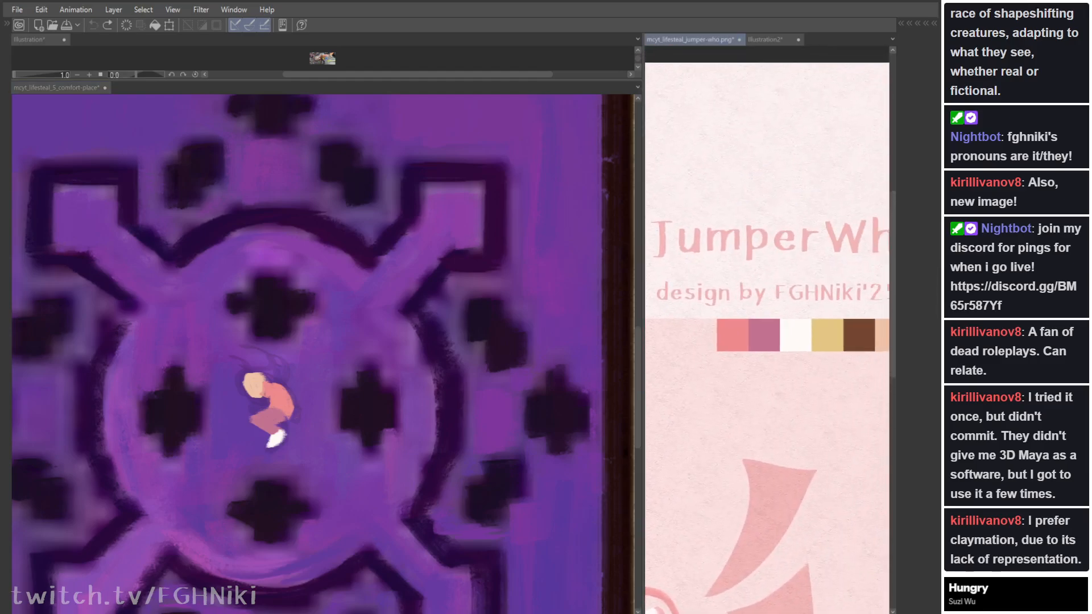
drag(274, 396, 280, 396)
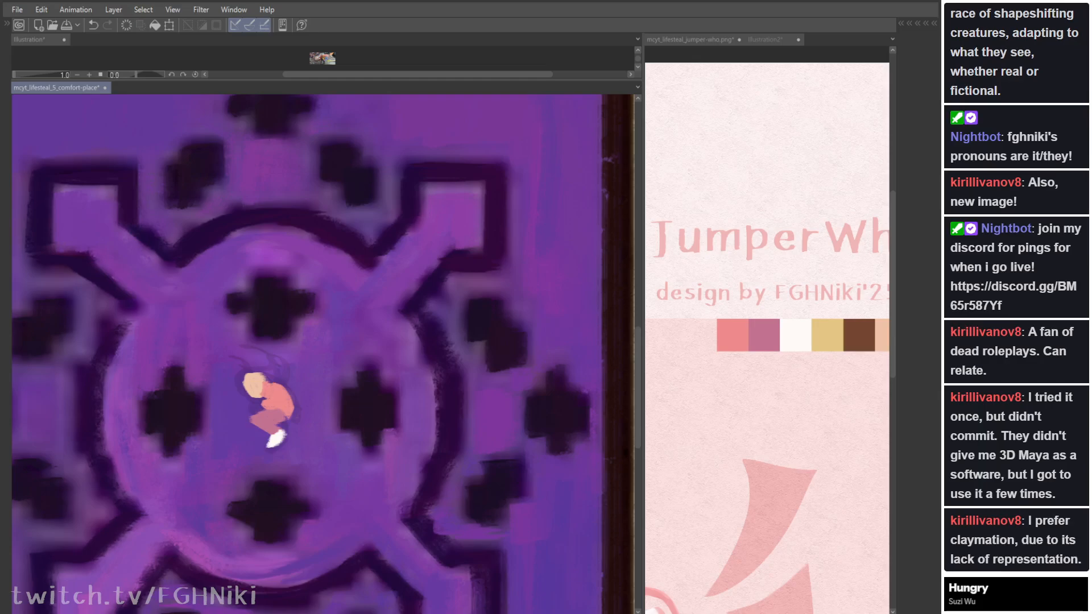
drag(665, 364, 941, 322)
click(267, 399)
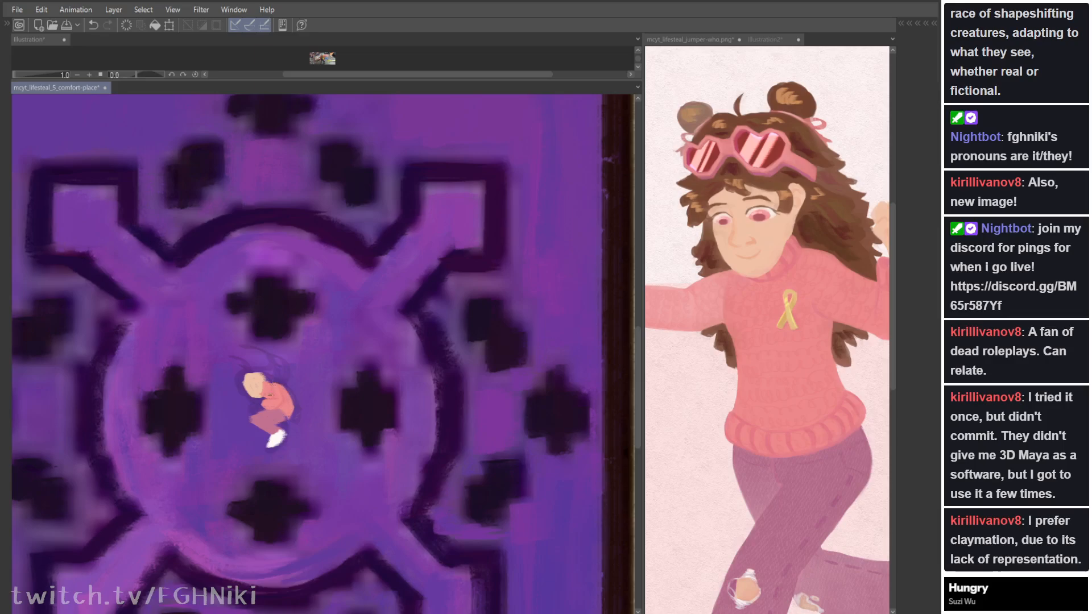
Step: Sample the brown swatch and paint the small figure's hair with strands rising above the head
click(690, 40)
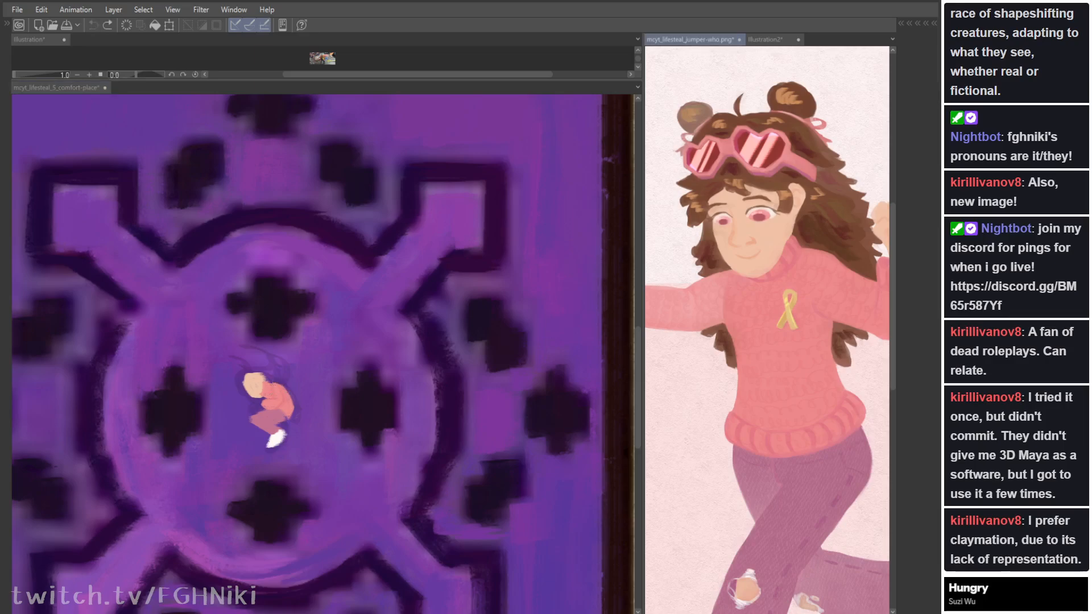
drag(847, 329, 501, 347)
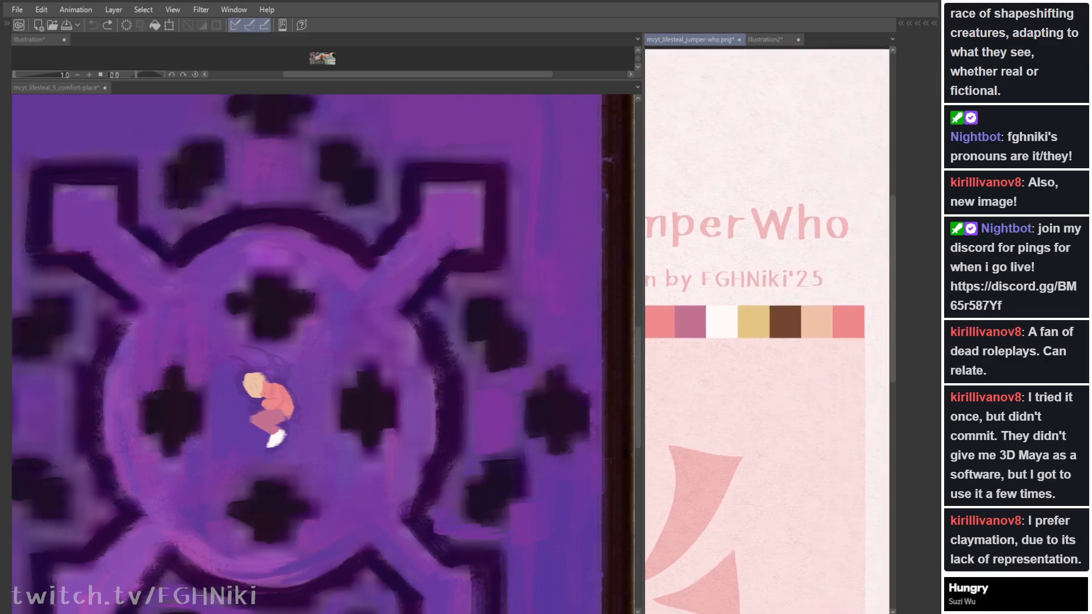
mouse_move(244, 380)
mouse_down()
mouse_move(263, 389)
mouse_move(246, 384)
mouse_move(263, 376)
mouse_up()
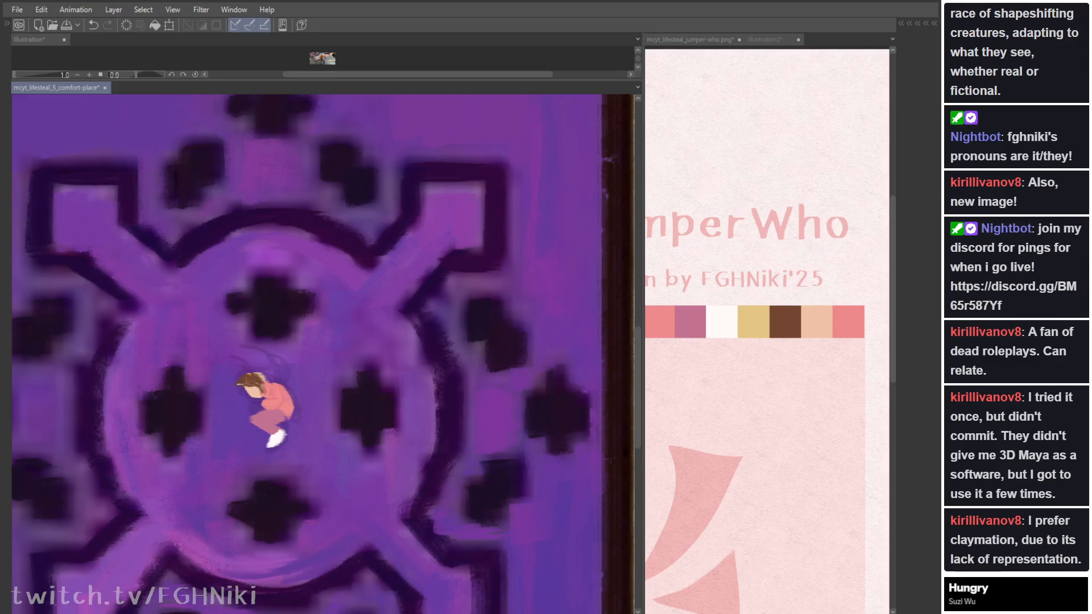
drag(270, 99, 261, 219)
drag(248, 489, 239, 375)
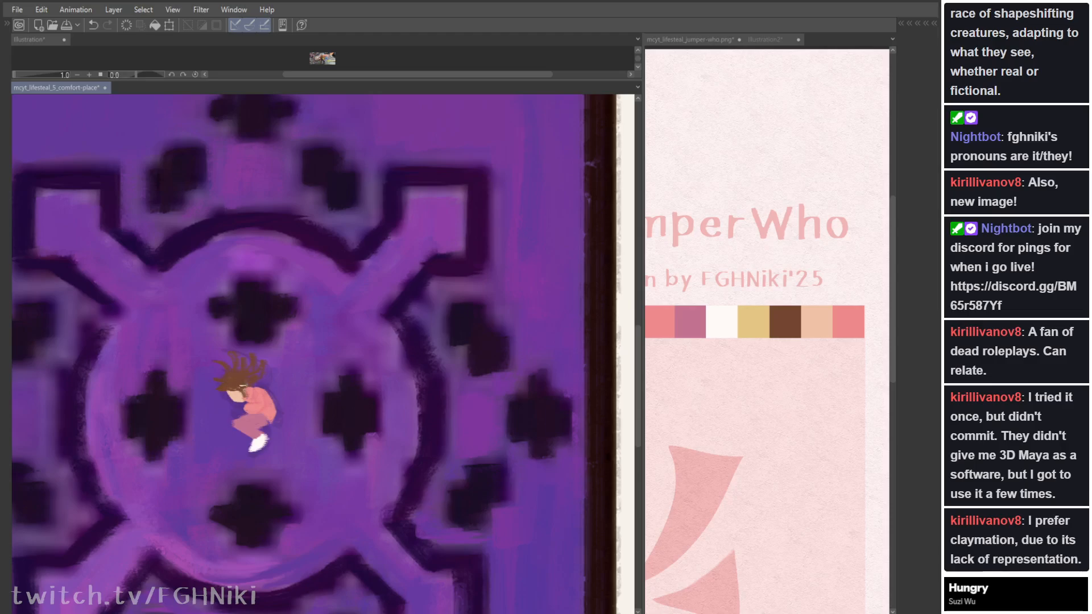
drag(238, 245, 271, 122)
Step: Sample pink from the JumperWho sheet, paint tiny goggles across the small figure's hair, and mirror the view to check it
key(Tab)
key(Tab)
click(762, 341)
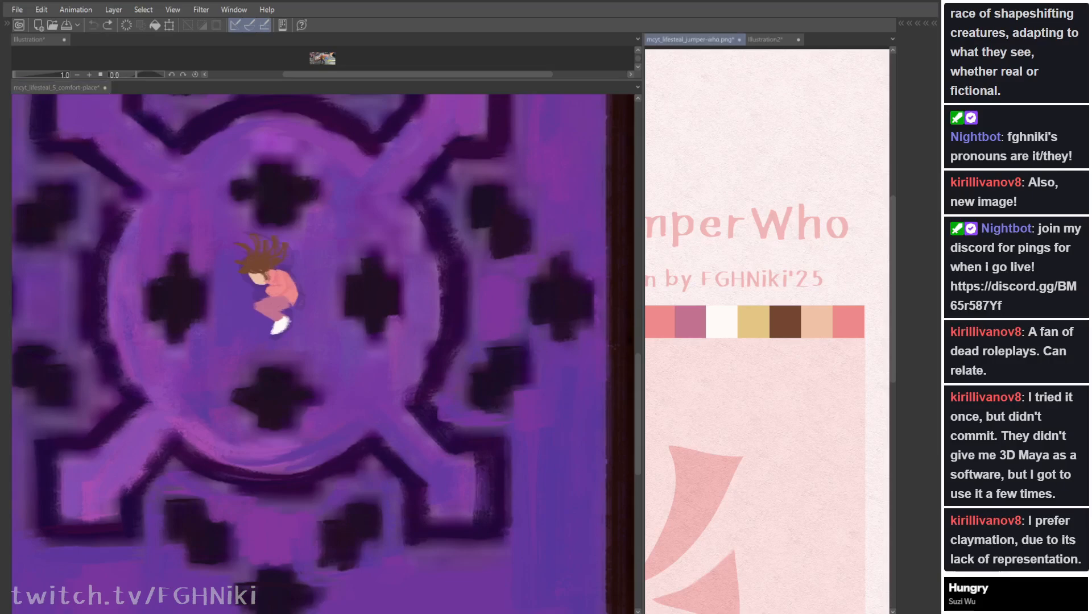
drag(762, 341, 817, 366)
click(251, 267)
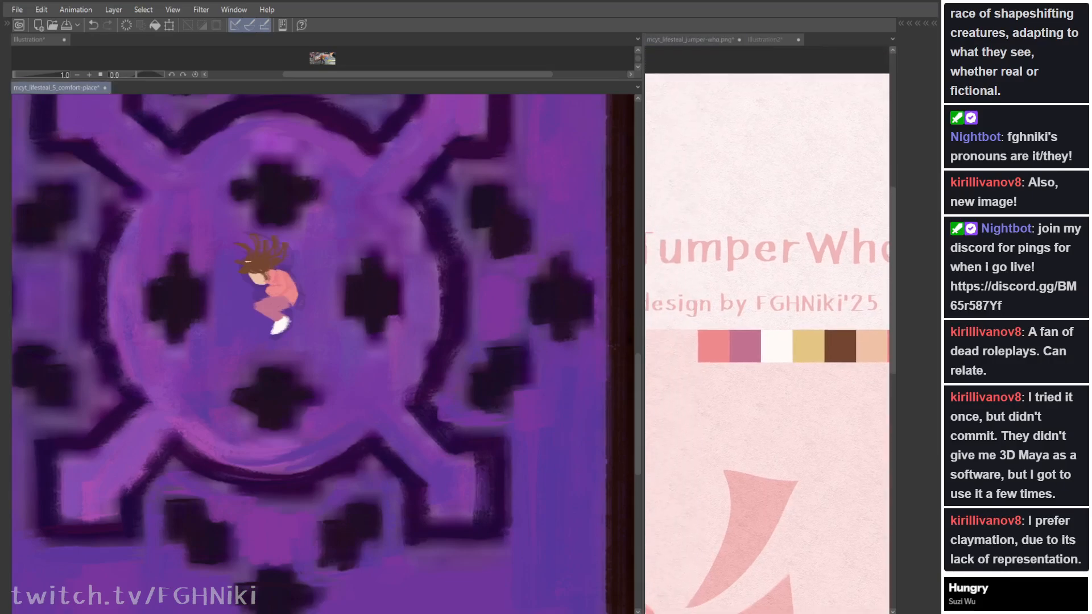
mouse_move(247, 268)
mouse_down()
mouse_move(258, 264)
mouse_move(250, 272)
mouse_up()
key(m)
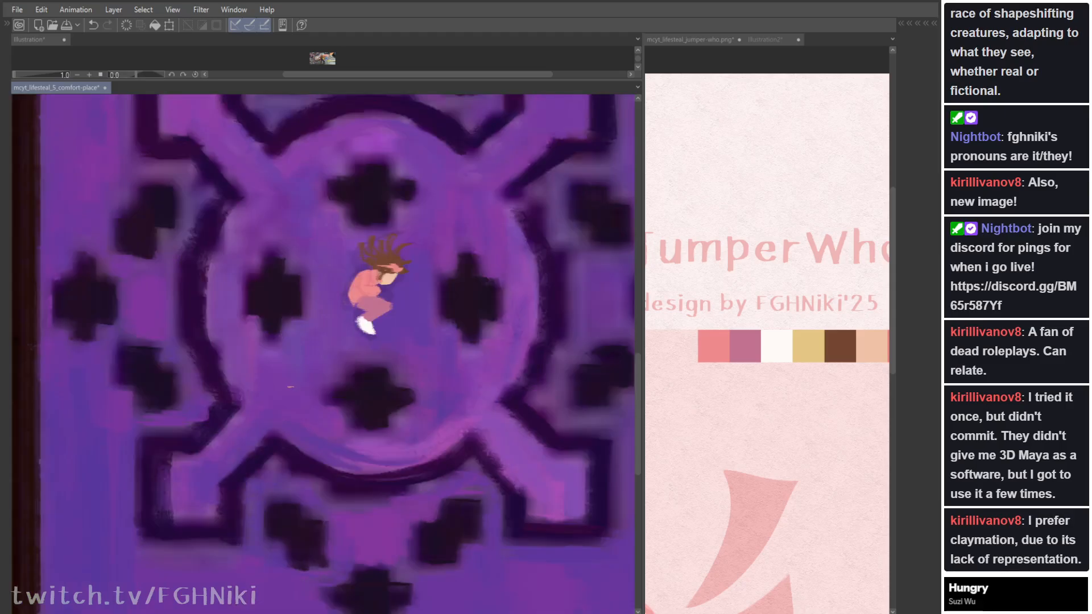
Step: Fit the whole comfort-place drawing in an enlarged pane and sample the carpet's purple
key(Tab)
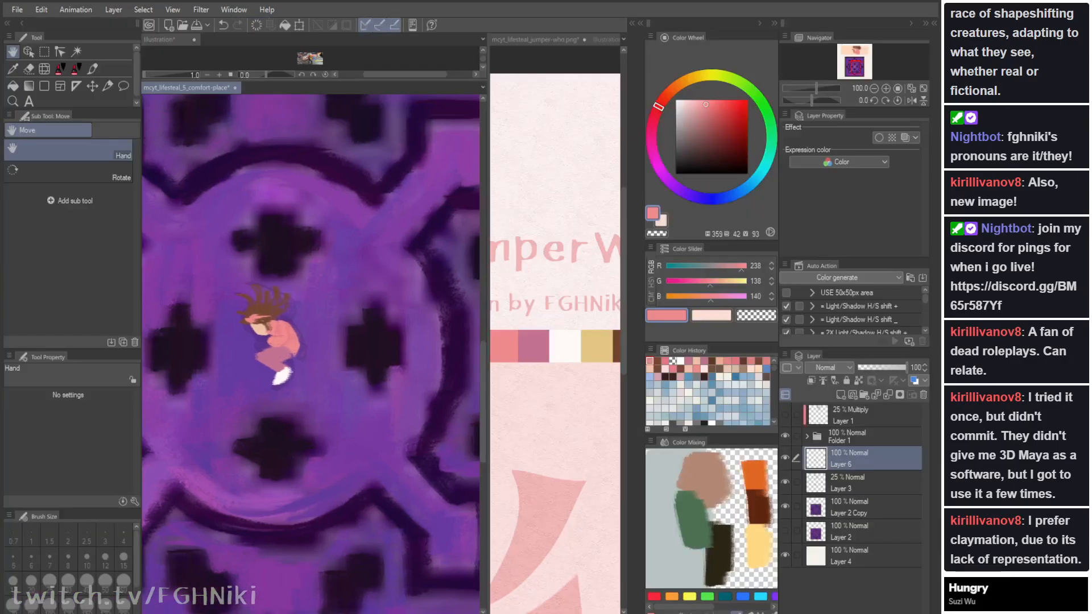
click(911, 88)
key(Tab)
key(Tab)
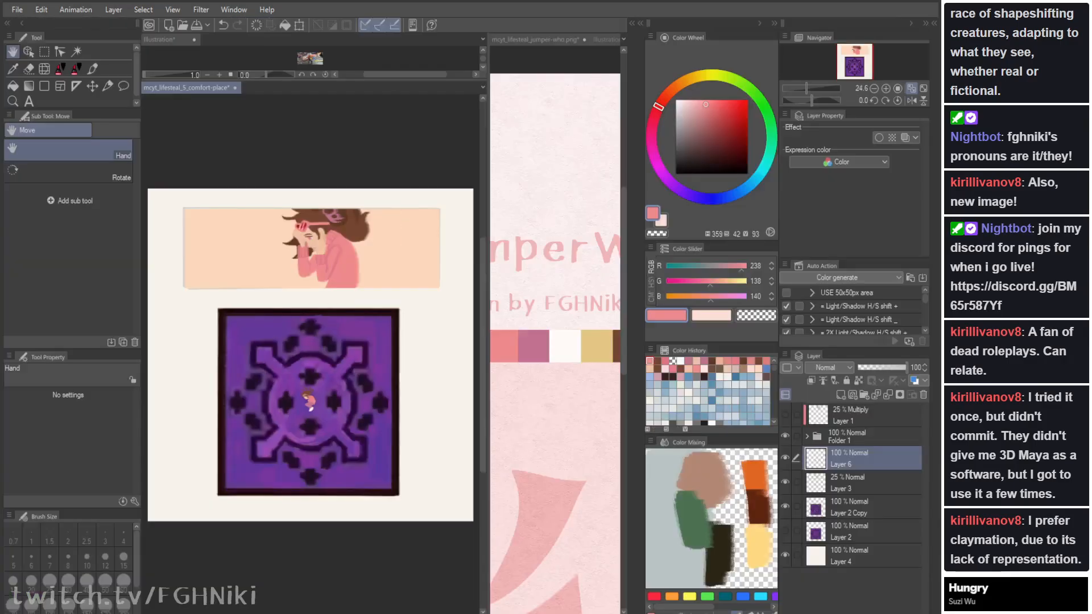
key(Tab)
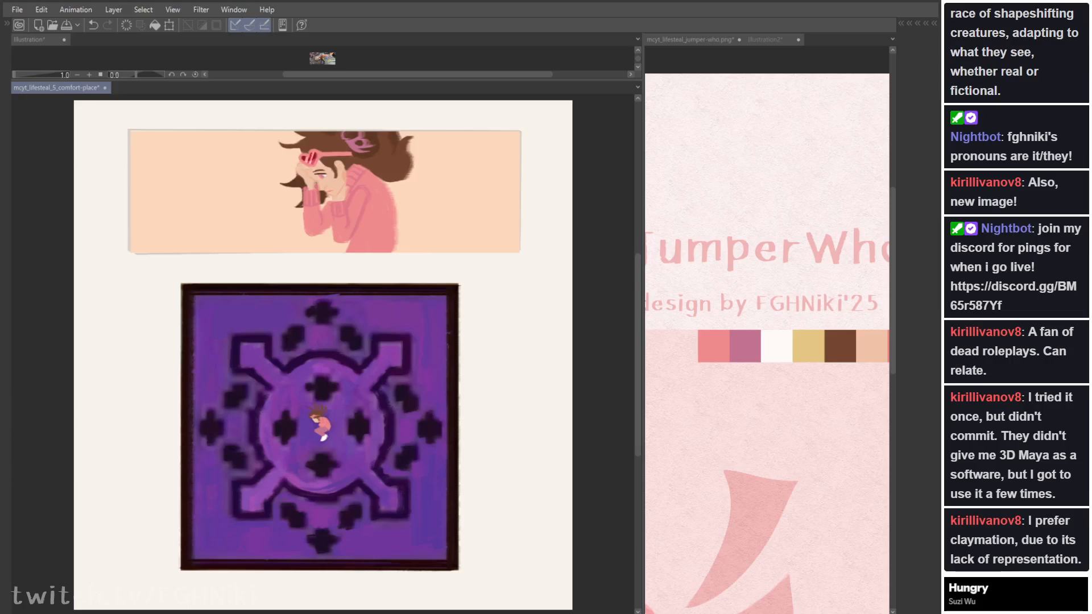
drag(643, 341, 866, 341)
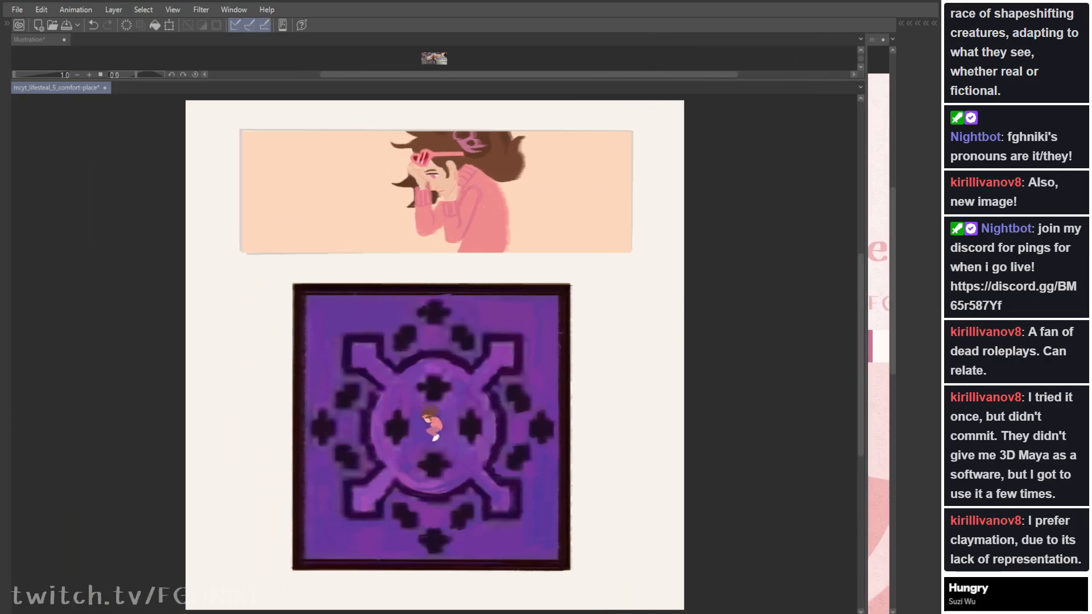
key(Tab)
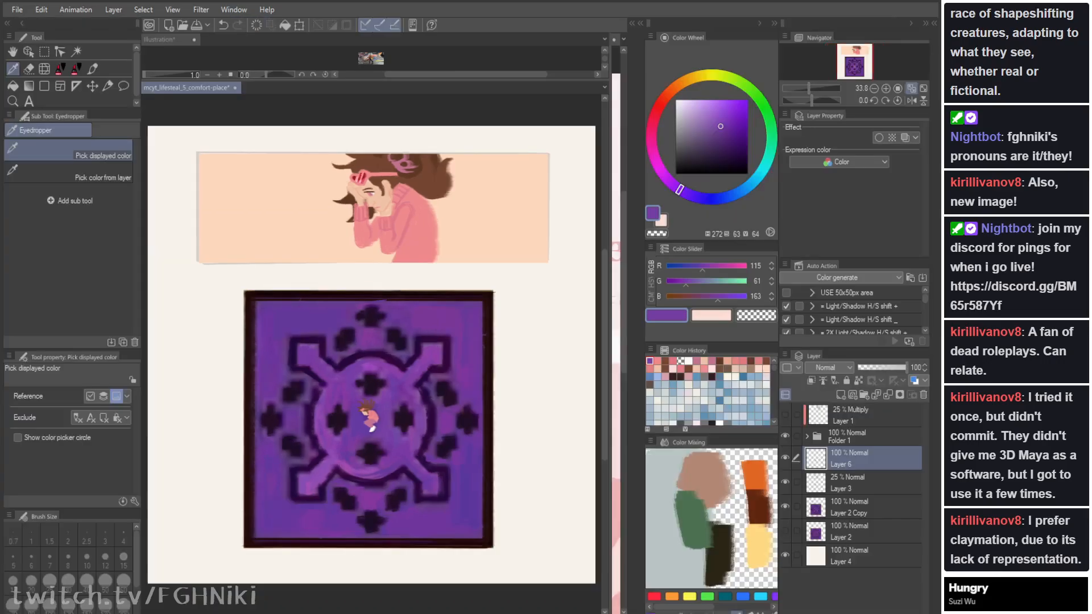
Step: Add a clipped layer directly above Layer 5 in Folder 1 and choose the Flat Textured jitter brush
key(alt+bracketright)
key(alt+bracketright)
key(alt+bracketright)
key(alt+bracketright)
key(alt+bracketleft)
key(alt+bracketleft)
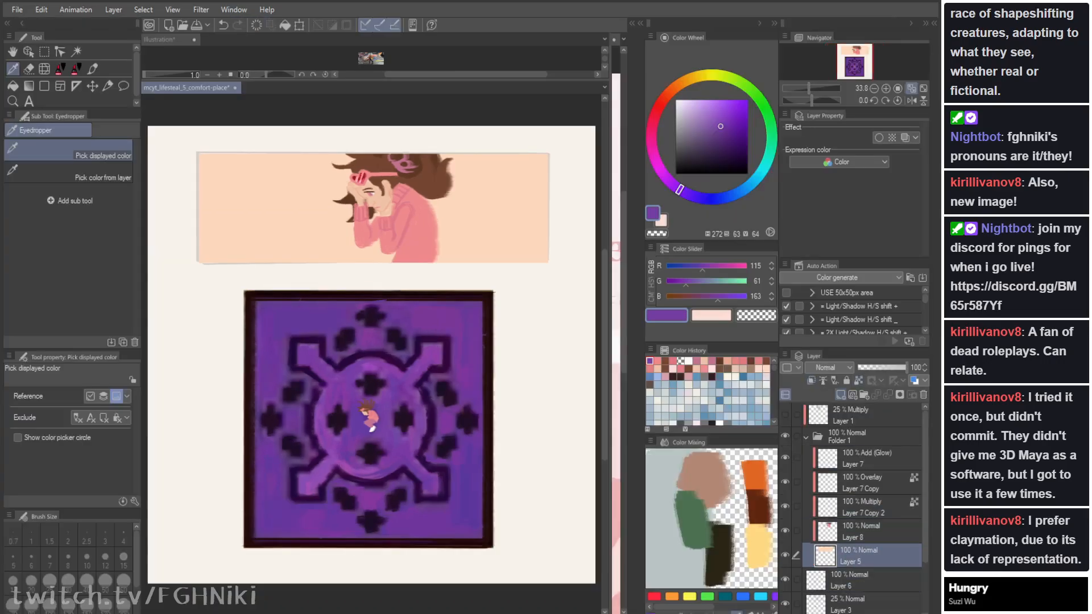
click(85, 163)
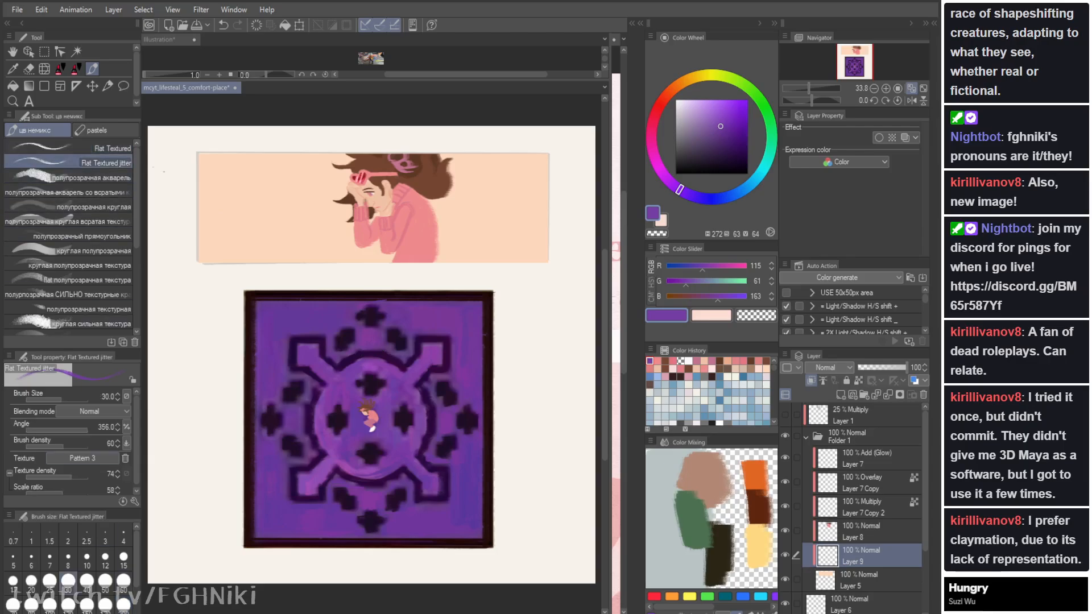
Step: Paint the strip's background behind the large character purple on Layer 9, enlarging the brush to 600
drag(235, 189, 220, 262)
key(bracketright)
key(bracketright)
key(bracketright)
key(bracketright)
key(bracketright)
key(bracketright)
key(bracketright)
key(bracketright)
key(bracketright)
key(bracketright)
key(bracketright)
key(bracketright)
key(bracketright)
key(bracketright)
key(bracketright)
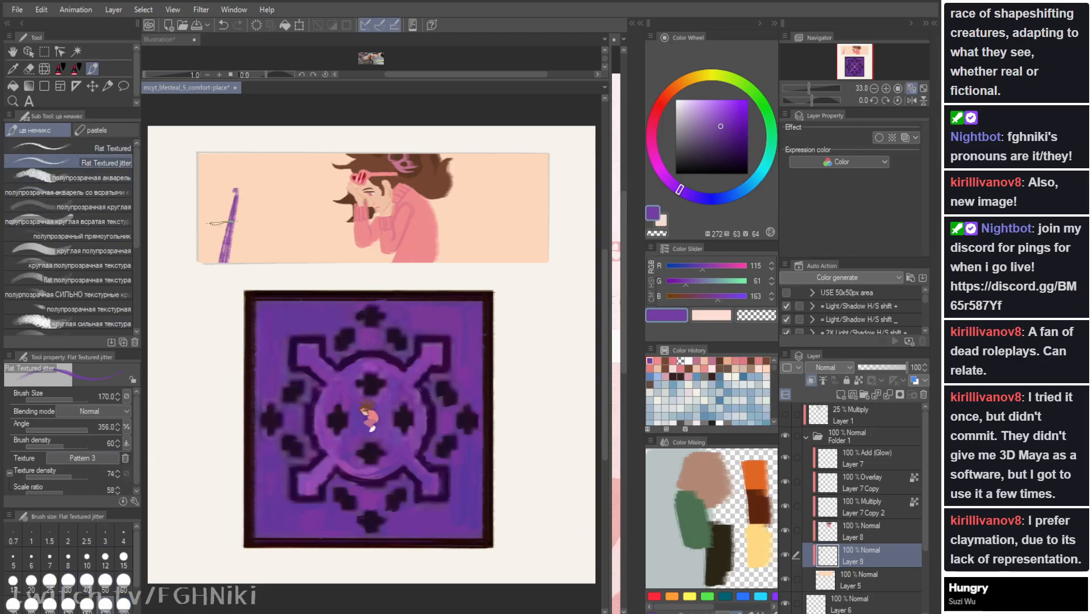
mouse_move(226, 159)
mouse_down()
mouse_move(236, 166)
mouse_move(239, 284)
mouse_move(293, 284)
mouse_move(301, 296)
mouse_move(232, 219)
mouse_move(313, 171)
mouse_move(370, 228)
mouse_move(427, 216)
mouse_move(415, 274)
mouse_move(486, 280)
mouse_move(522, 134)
mouse_move(398, 230)
mouse_up()
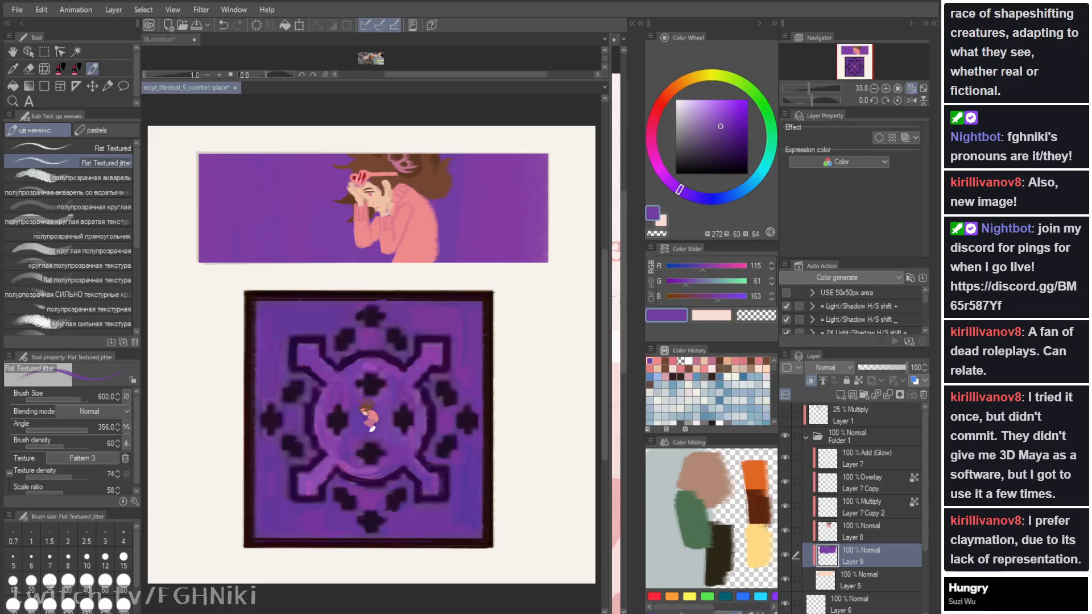
Step: Duplicate Layer 8 and place the copy directly beneath the original
click(864, 531)
key(ctrl+v)
drag(864, 532, 866, 565)
key(ctrl+z)
key(ctrl+z)
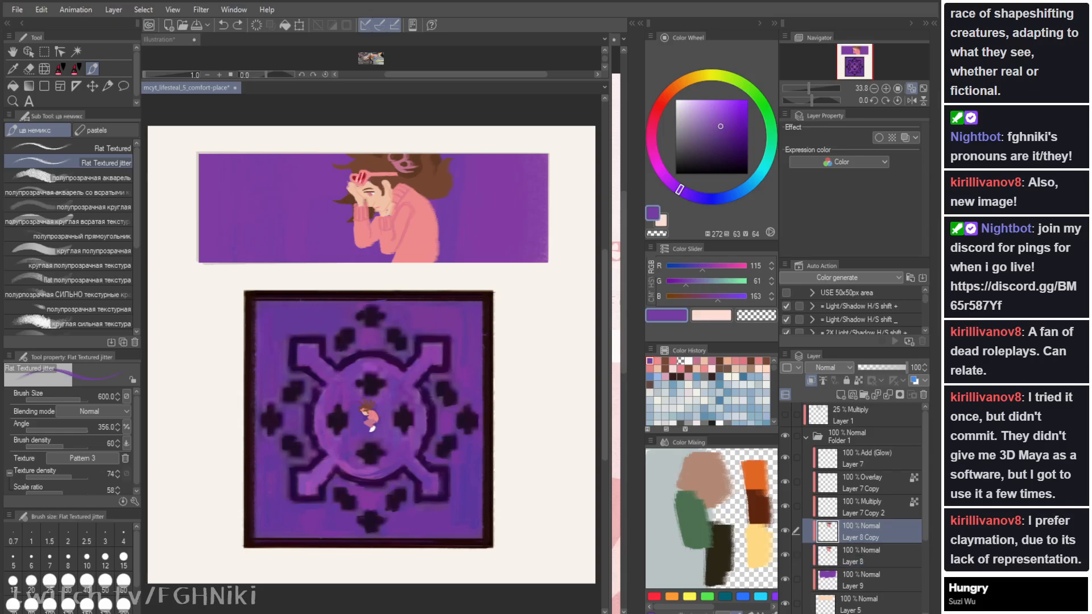
key(ctrl+y)
key(ctrl+y)
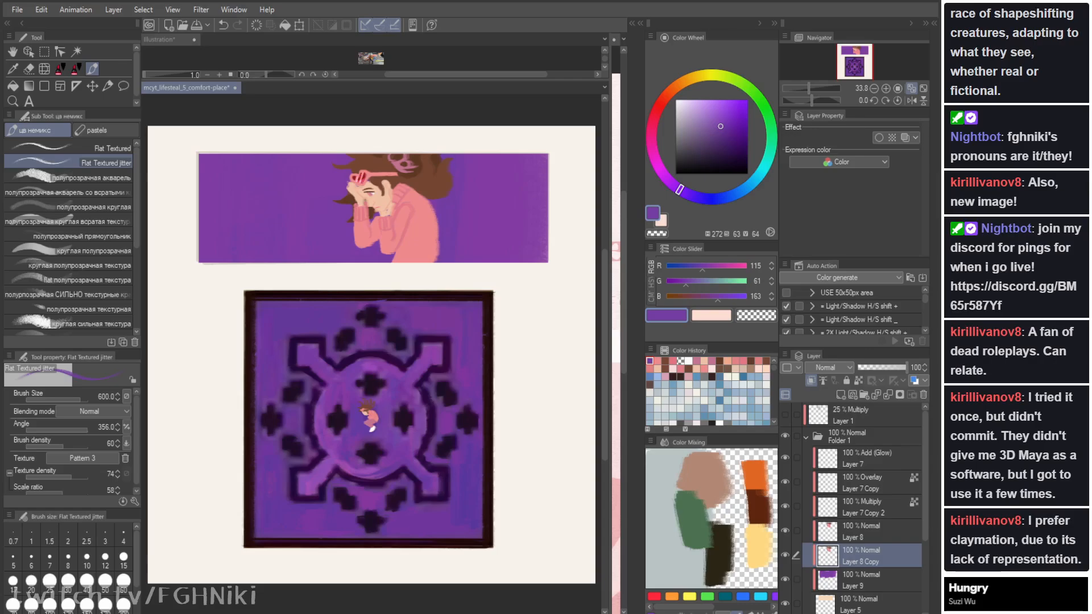
Step: Transform Layer 8 Copy and set its blending mode to Color, checking the result mirrored and with Layer 8 hidden
key(ctrl+t)
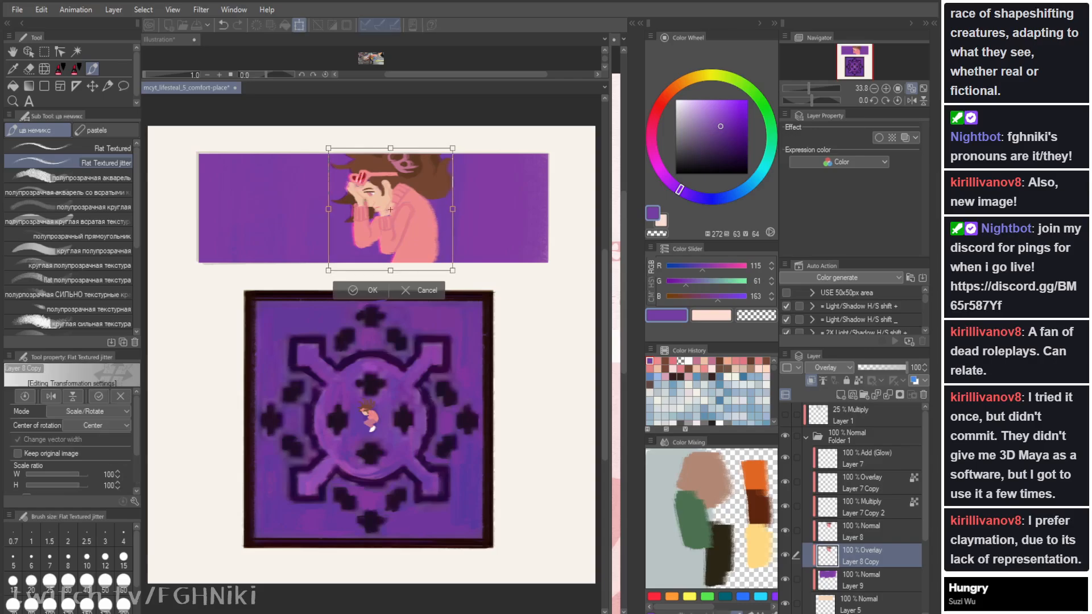
key(Return)
key(h)
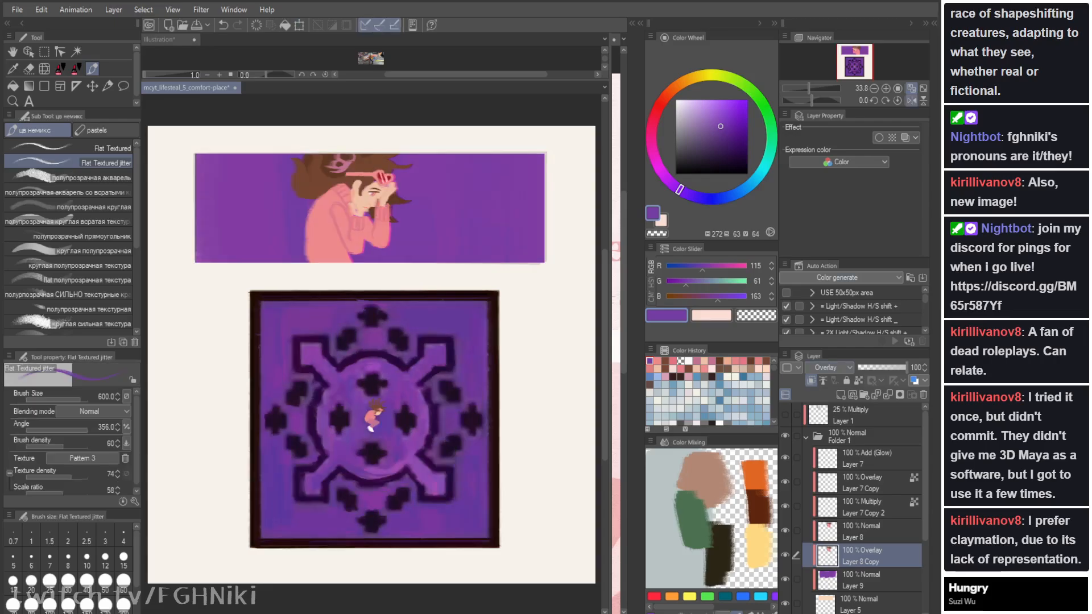
click(829, 368)
key(h)
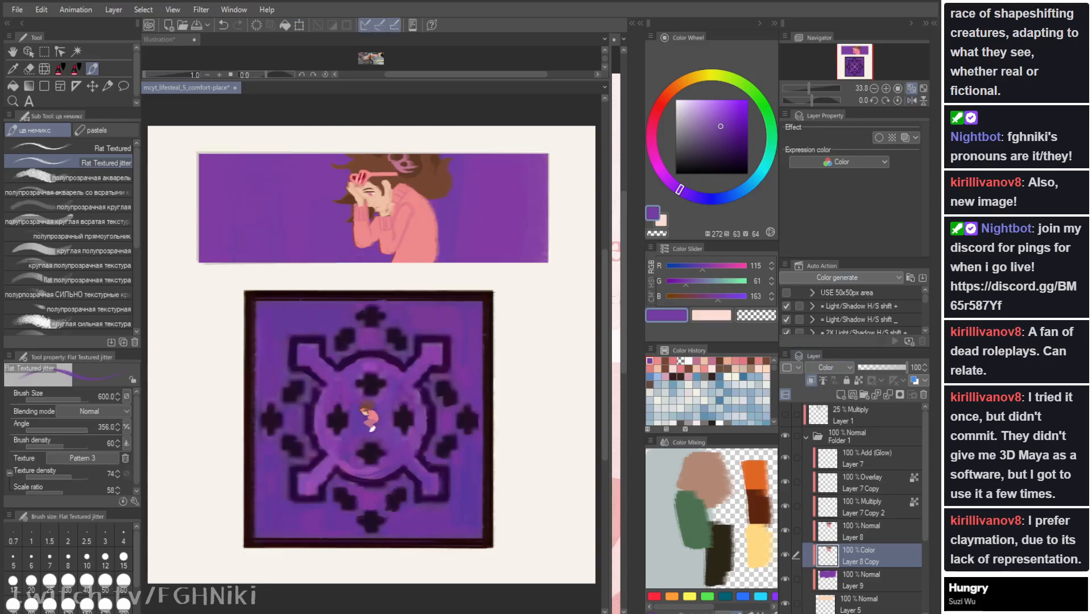
click(784, 530)
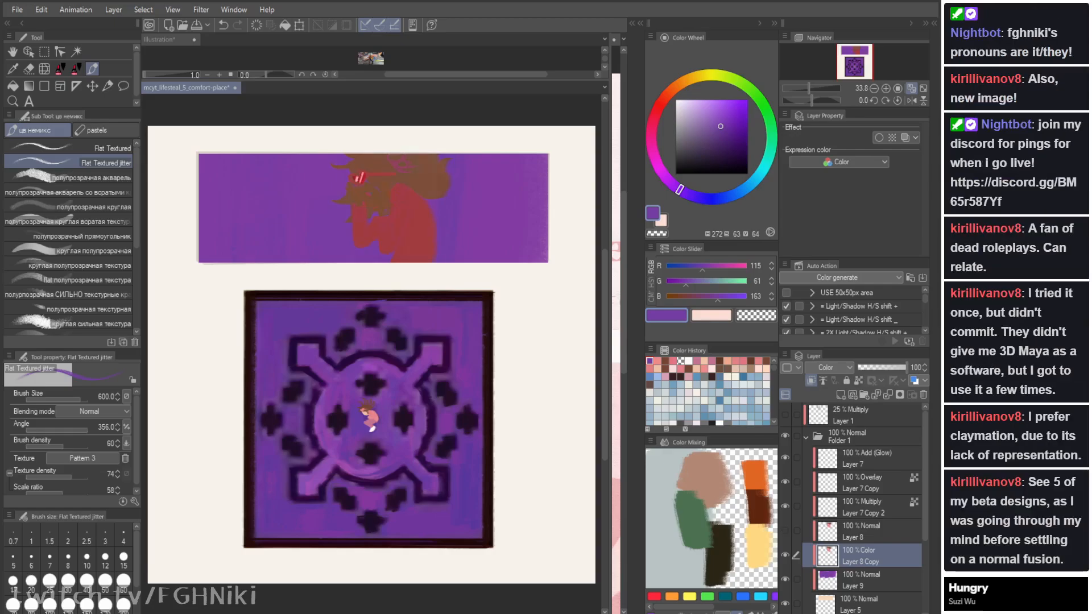
click(785, 530)
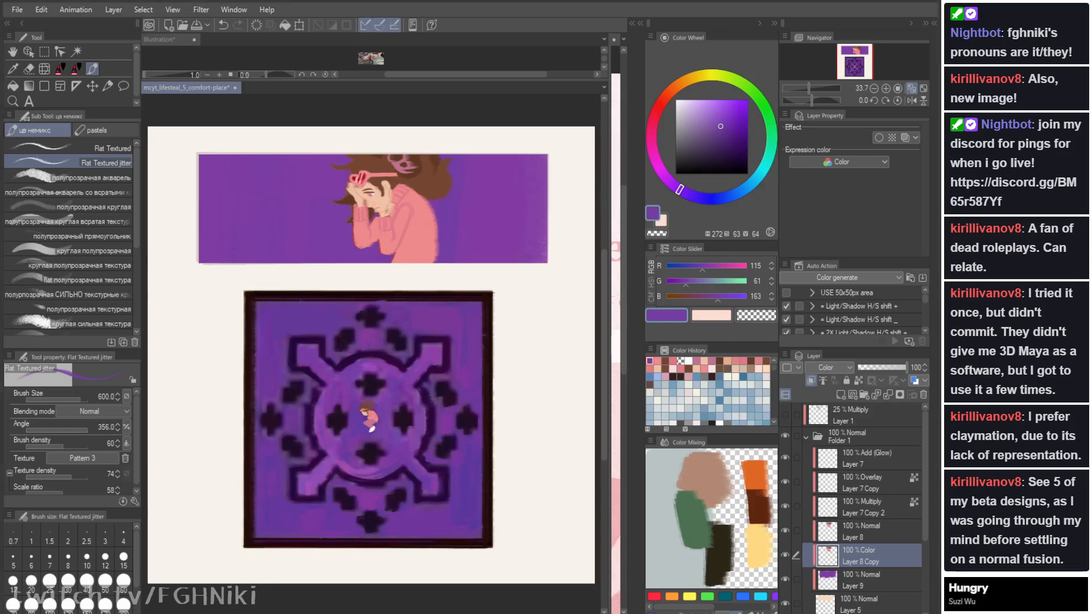
Step: Paste the clay figures photo as a new layer in Illustration2 and inspect it up close beside the narrowed drawing pane
drag(608, 227, 465, 227)
click(588, 39)
key(ctrl+v)
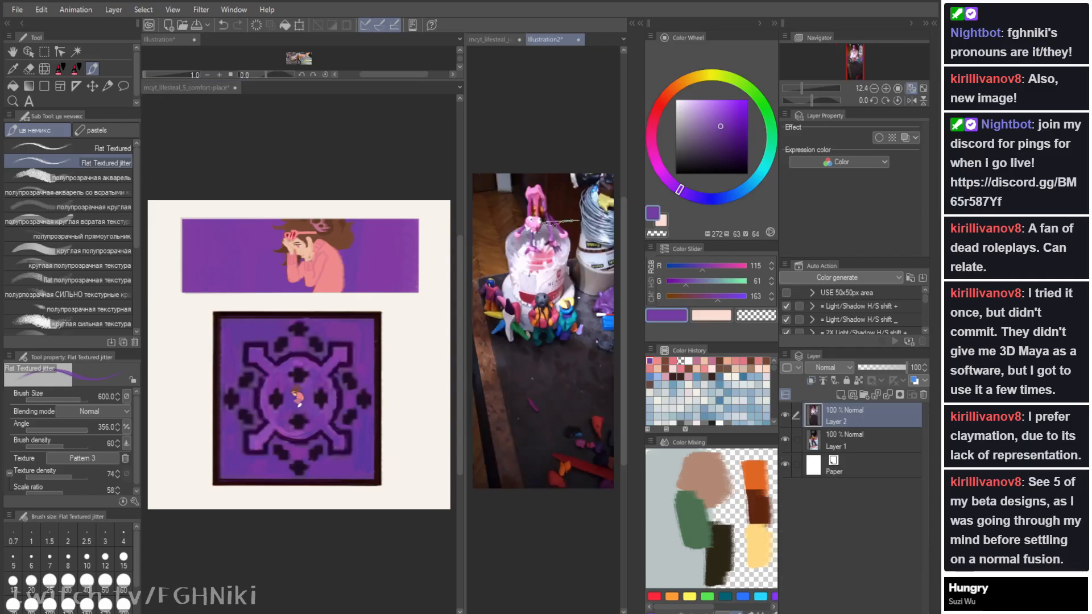
scroll(529, 231, up, 5)
key(space)
mouse_move(529, 231)
mouse_down()
mouse_move(539, 251)
mouse_move(564, 254)
mouse_move(512, 231)
mouse_move(523, 224)
mouse_move(530, 246)
mouse_up()
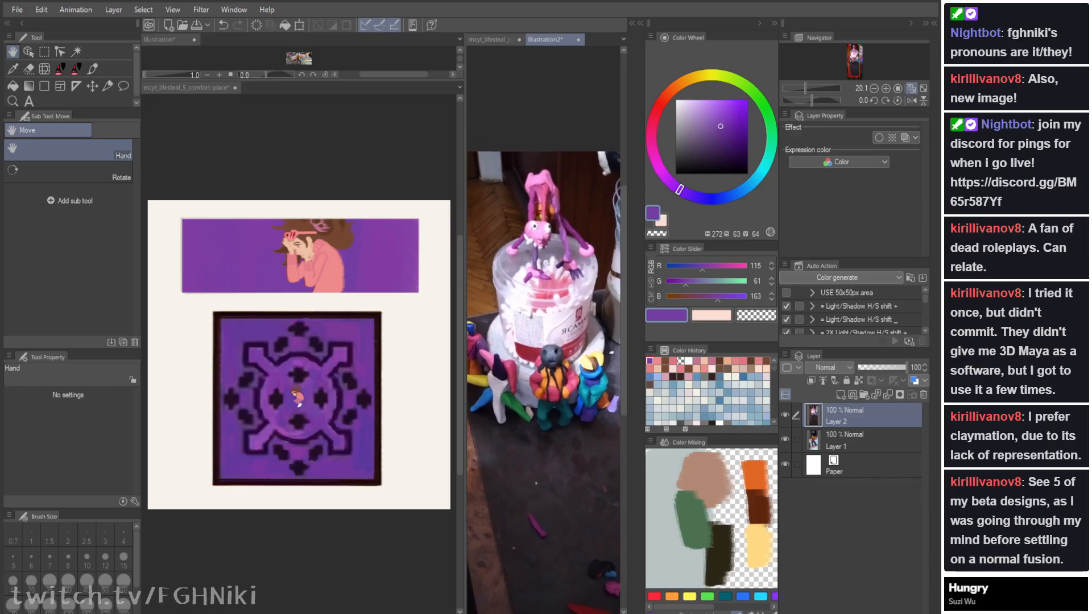
drag(510, 352, 516, 353)
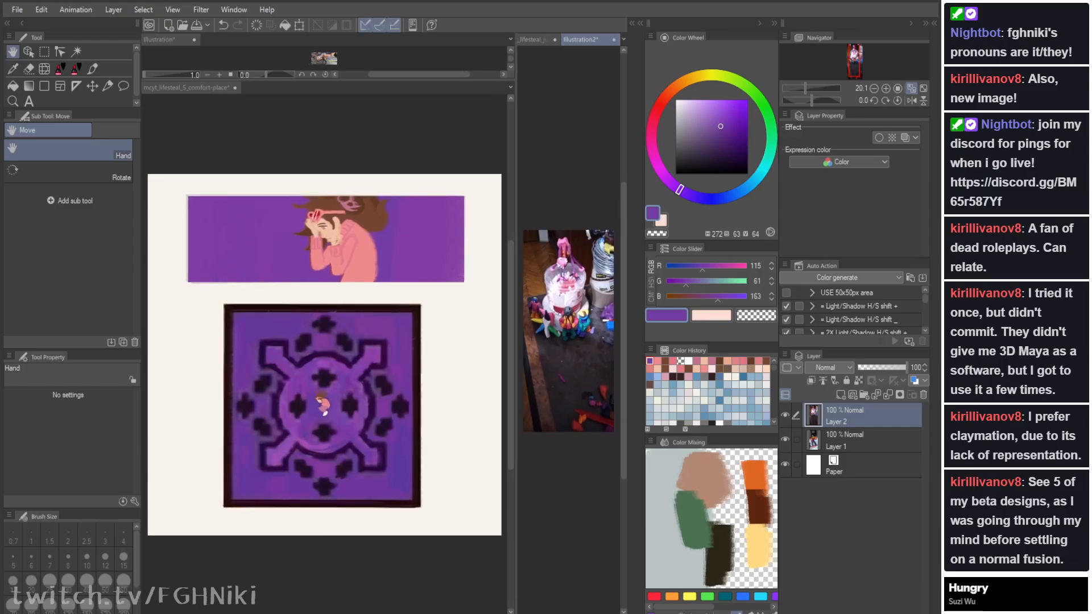
Step: Make the mcyt_lifesteal_5_comfort-place illustration active and review its full canvas without the surrounding panels
click(433, 352)
key(Tab)
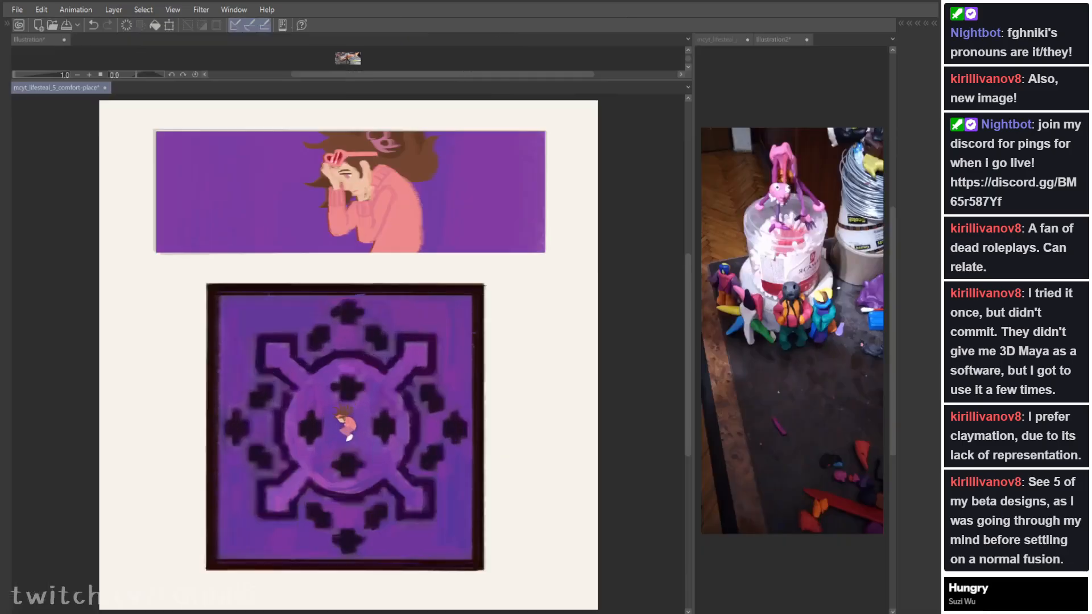
key(Tab)
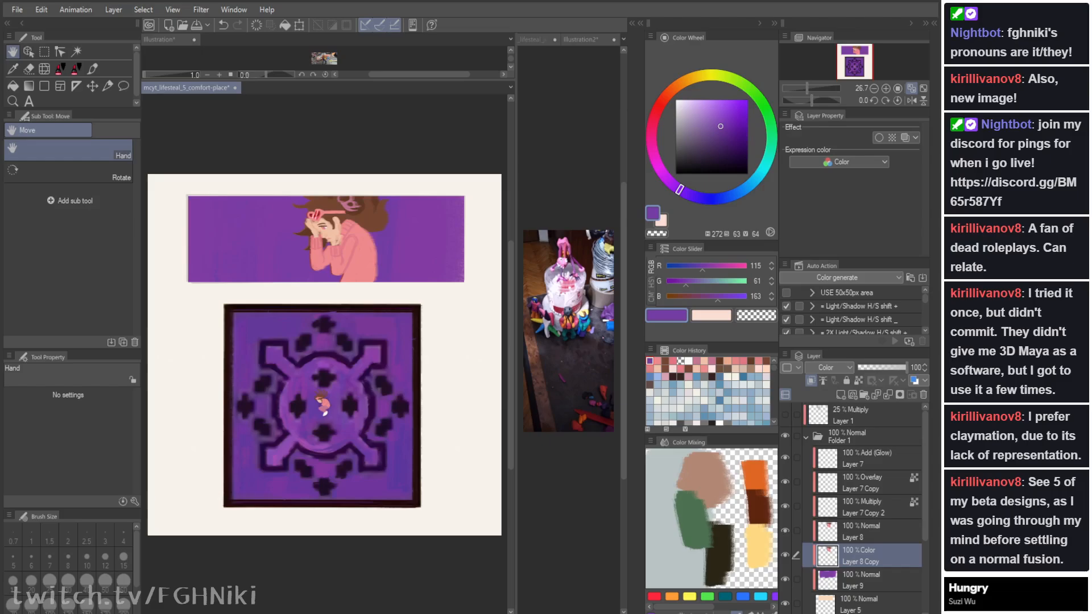
click(330, 49)
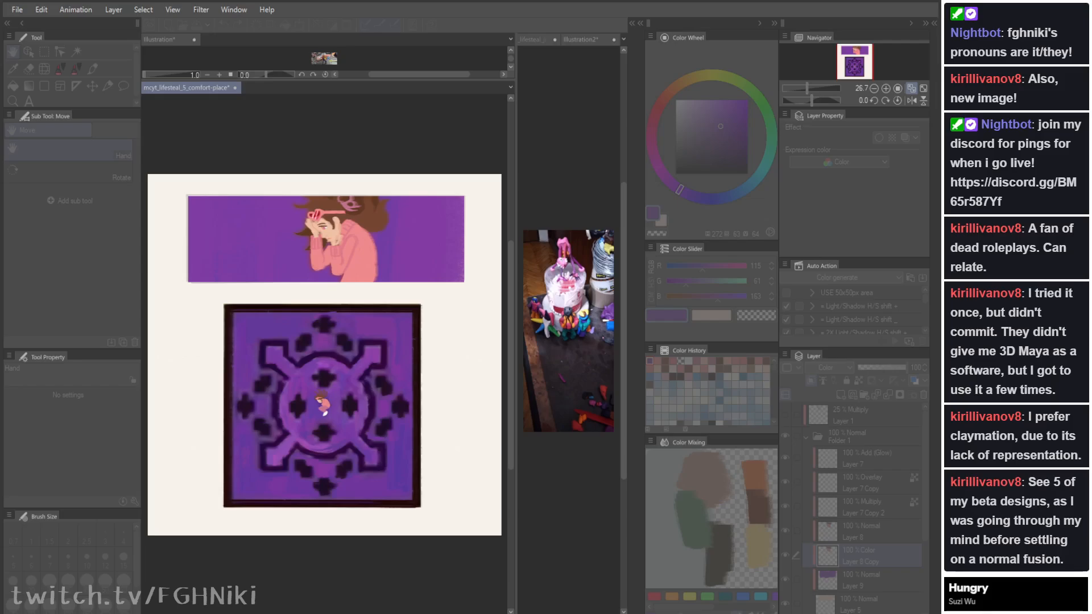
key(Return)
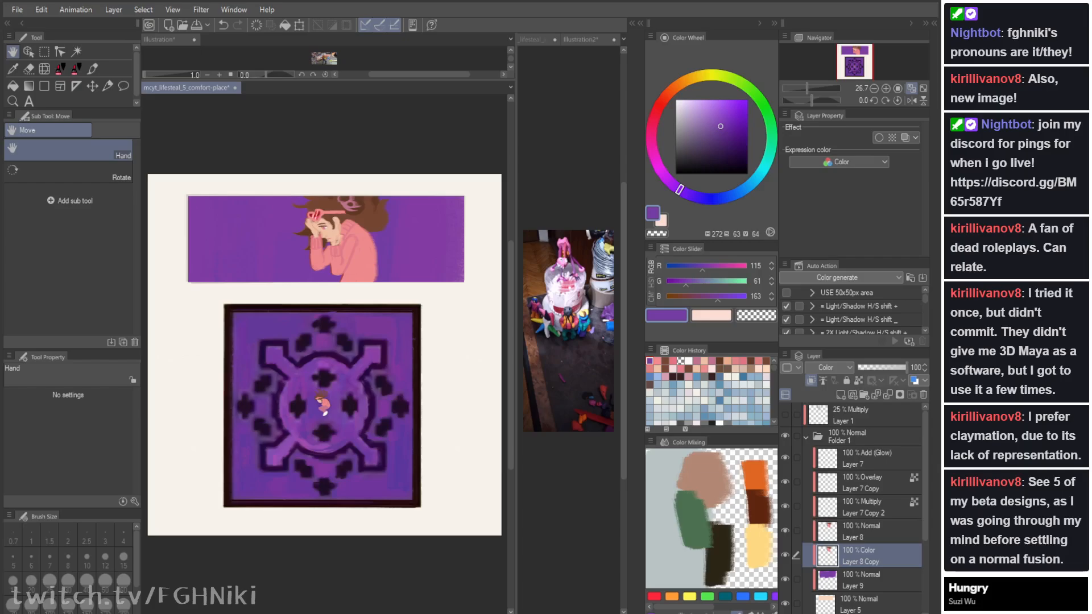
Step: Stretch Layer 8 Copy horizontally to about 102% around the banner figure and set its blending mode to Multiply
click(827, 210)
key(ctrl+t)
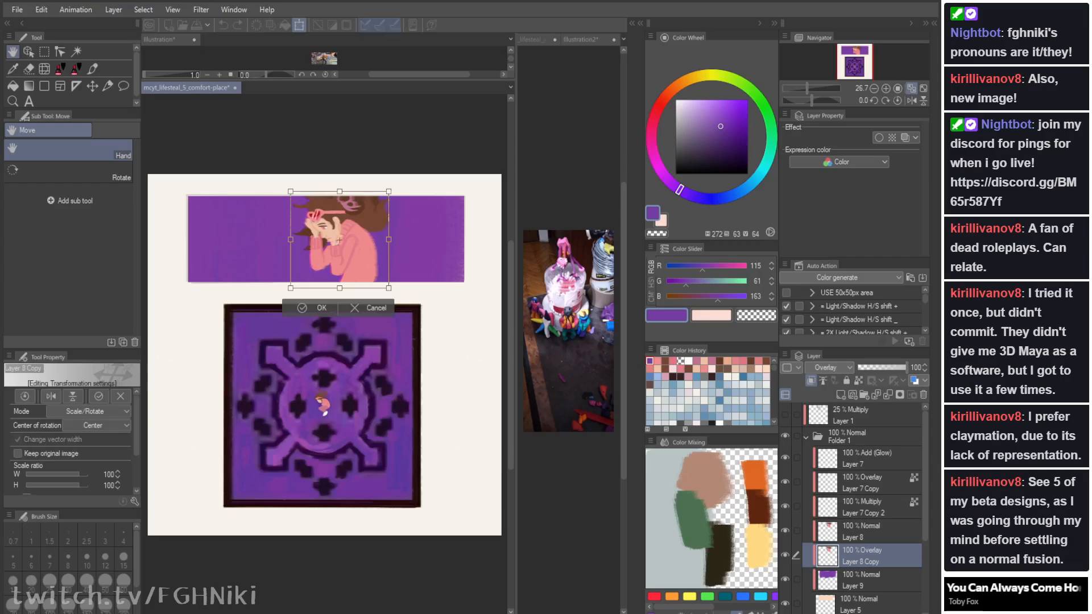
key(Return)
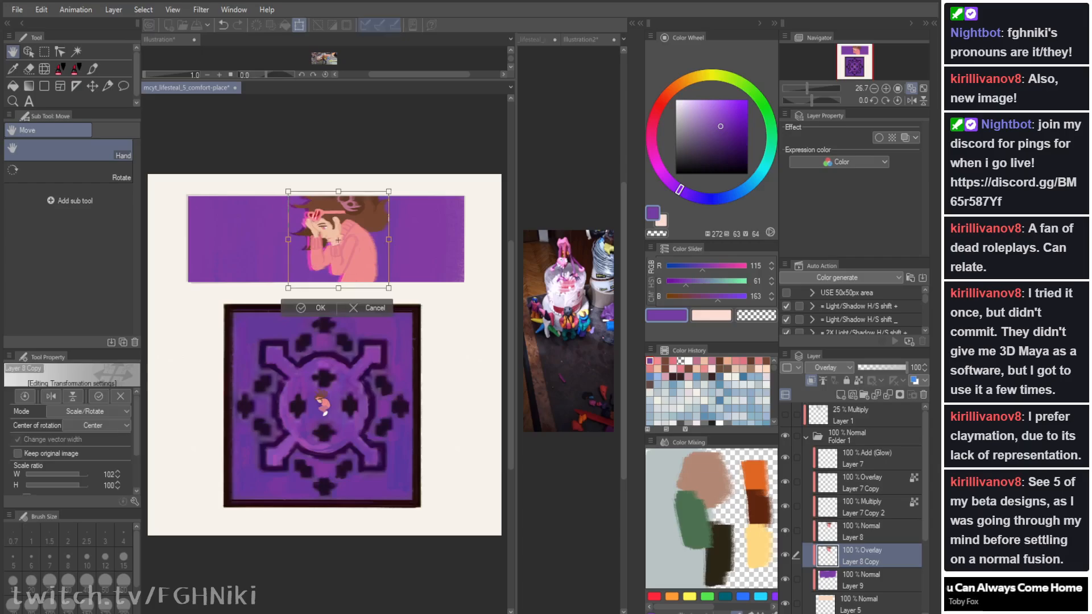
key(ctrl+z)
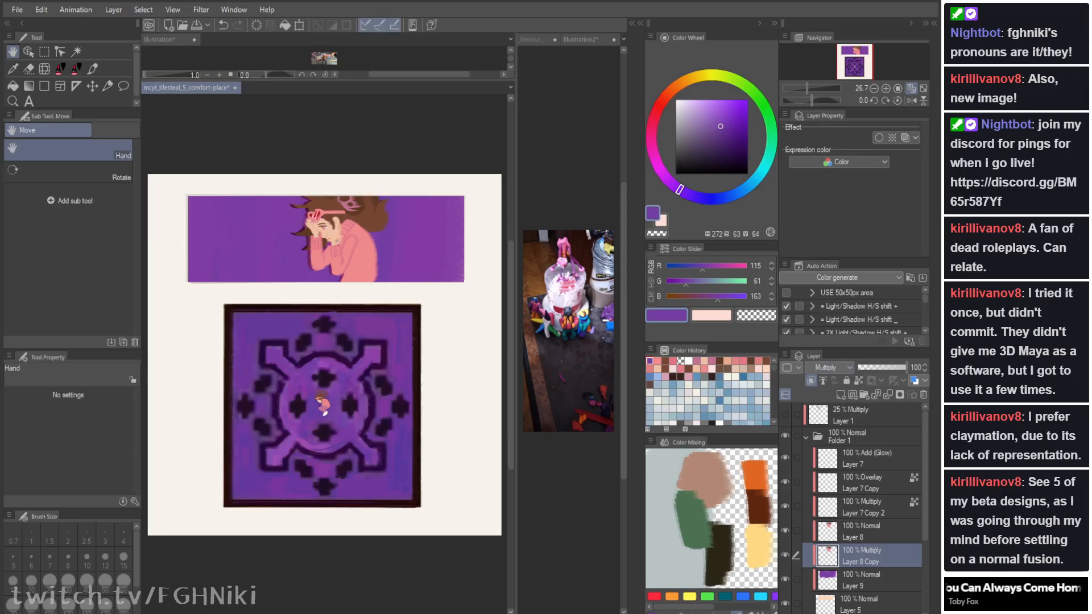
key(ctrl+t)
drag(389, 239, 390, 239)
key(Return)
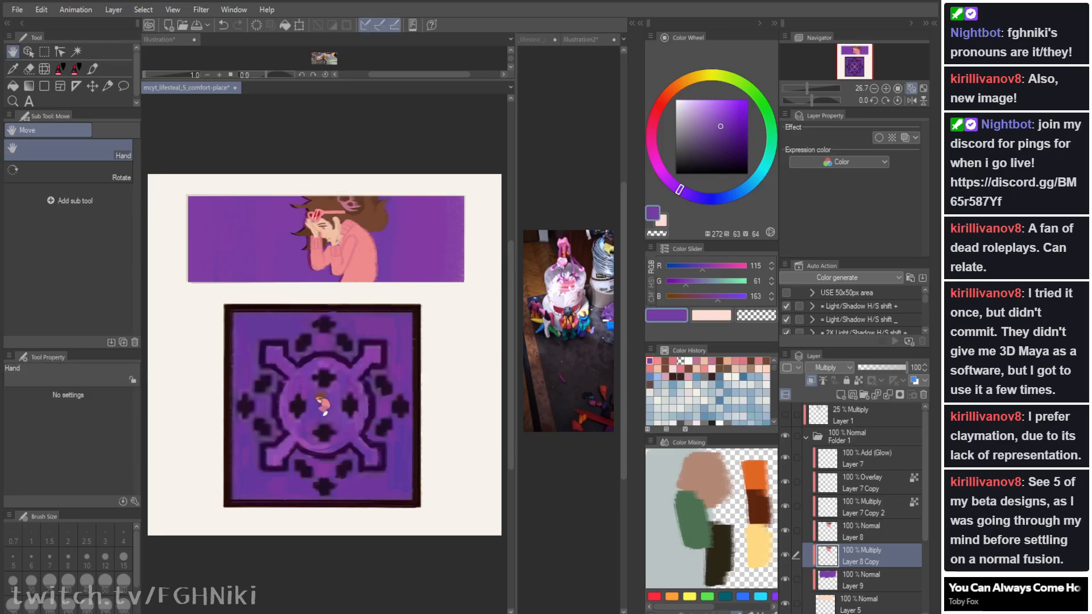
Step: Duplicate Layer 8 Copy and shift the duplicate slightly to the right of the banner figure
key(ctrl+t)
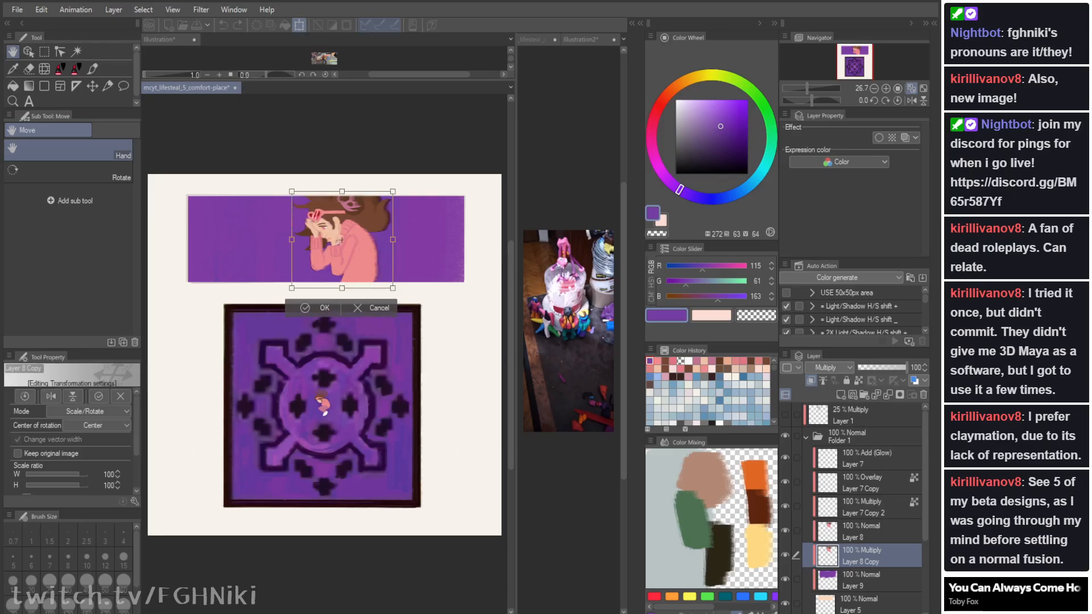
key(Return)
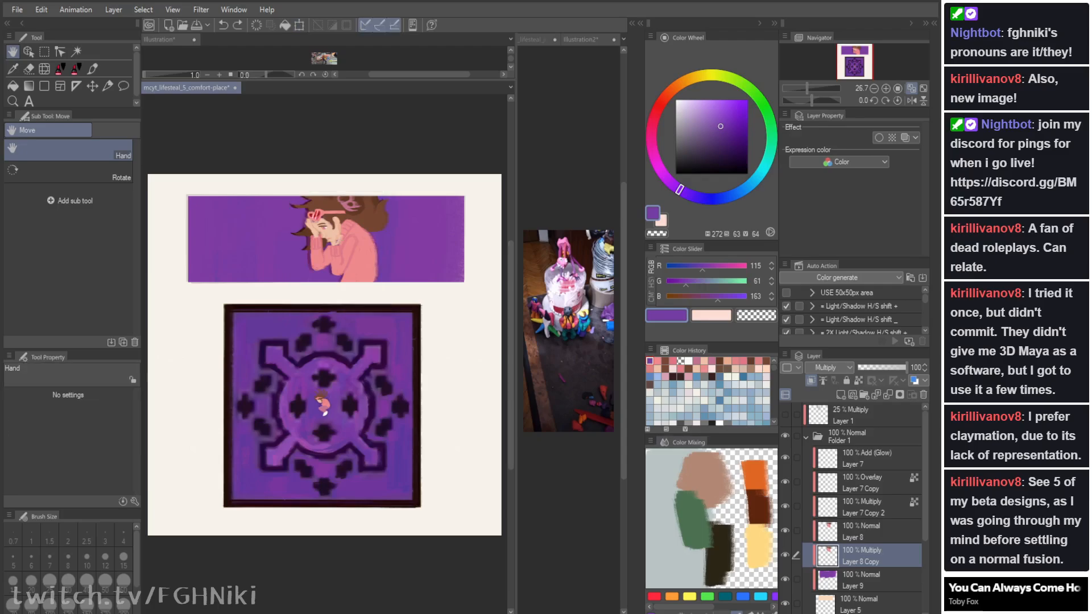
key(ctrl+v)
key(ctrl+t)
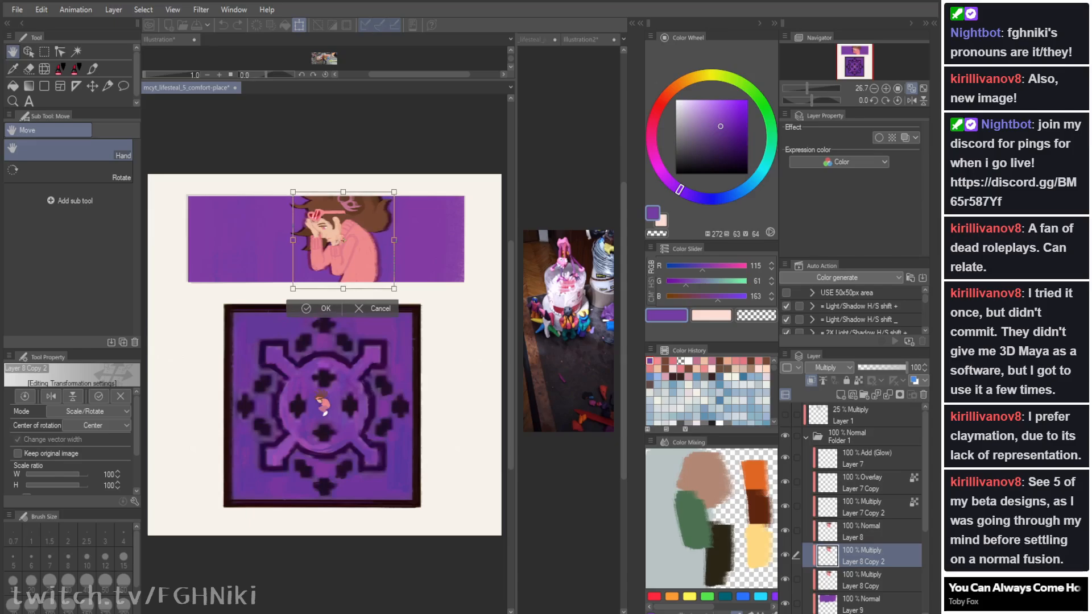
key(Return)
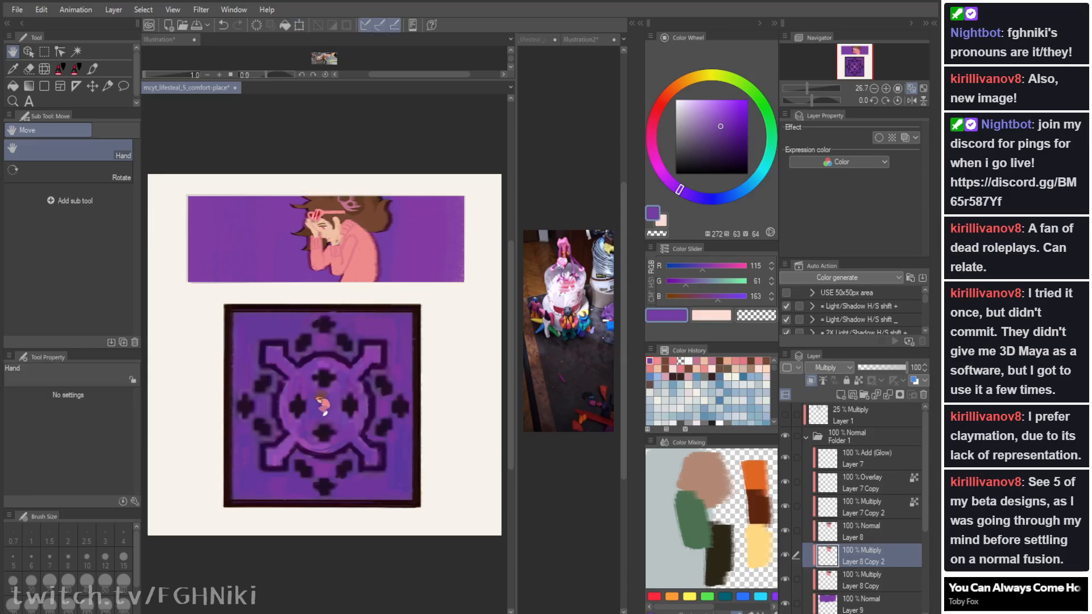
Step: Group Layer 8 Copy and Layer 8 Copy 2 in a new layer folder and collapse it
click(865, 394)
click(878, 574)
shift+click(878, 598)
drag(879, 597, 877, 553)
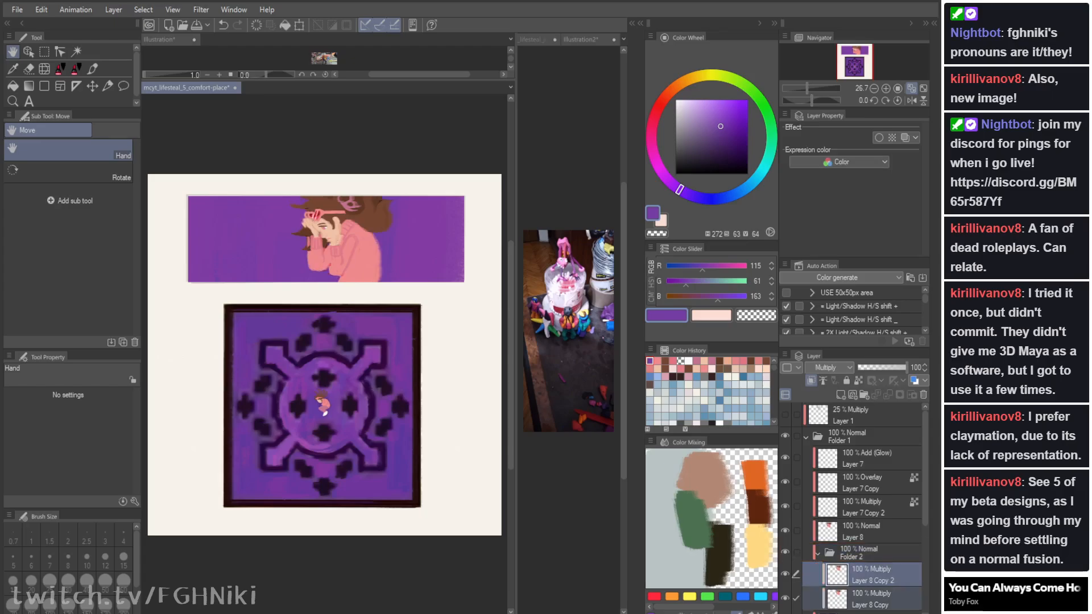
click(818, 552)
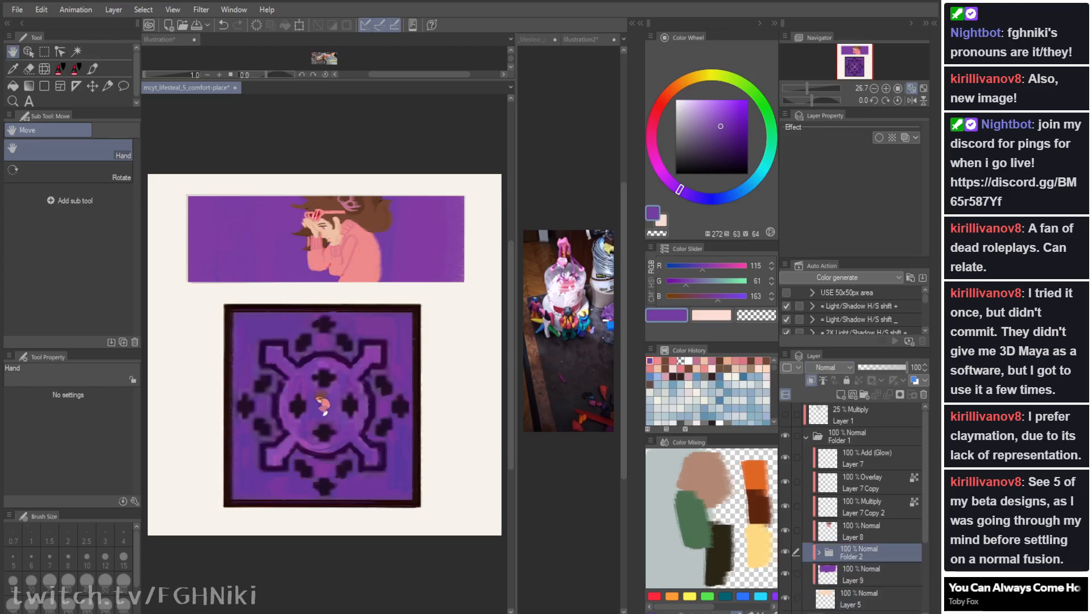
Step: Try Overlay and Color blending on the new folder holding the two figure copies
click(829, 368)
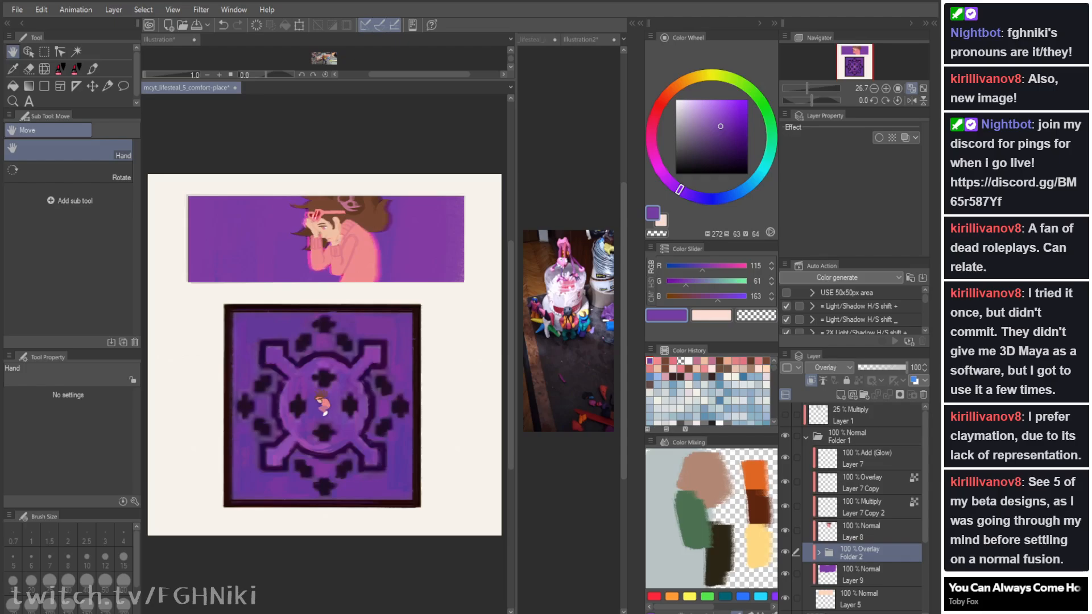
click(829, 368)
click(828, 367)
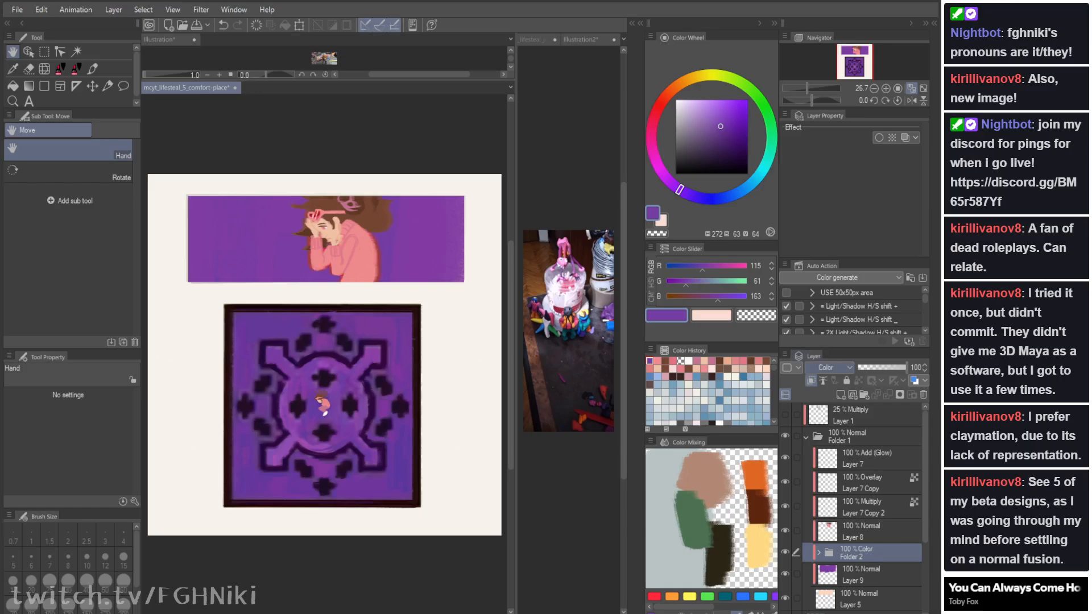
key(Tab)
key(Tab)
Step: Set Folder 2 to 25% opacity with Normal blending and check the artwork in a mirrored view
click(870, 368)
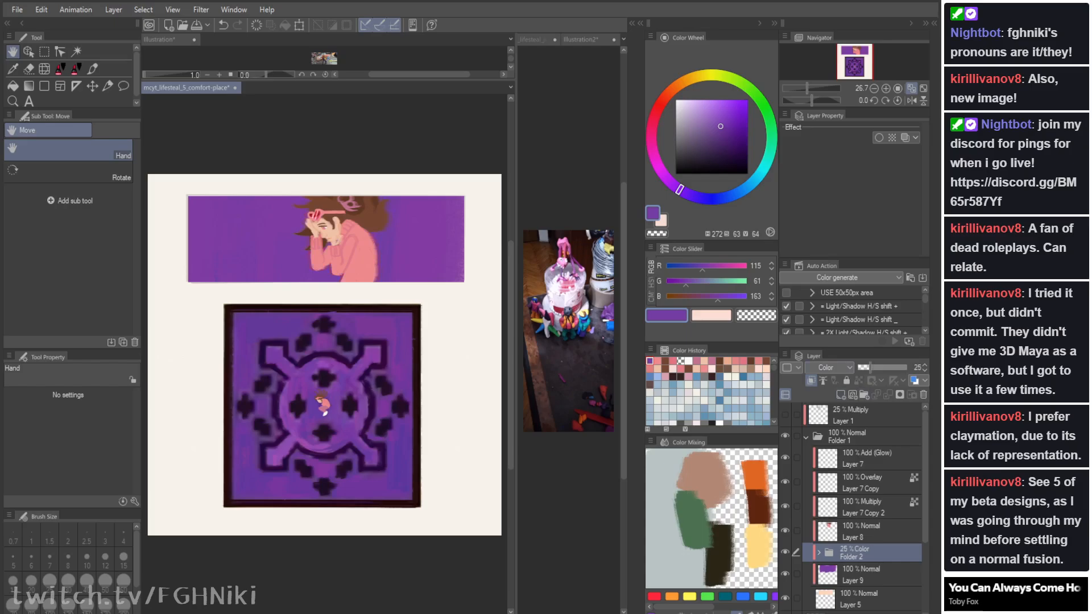
click(828, 368)
key(h)
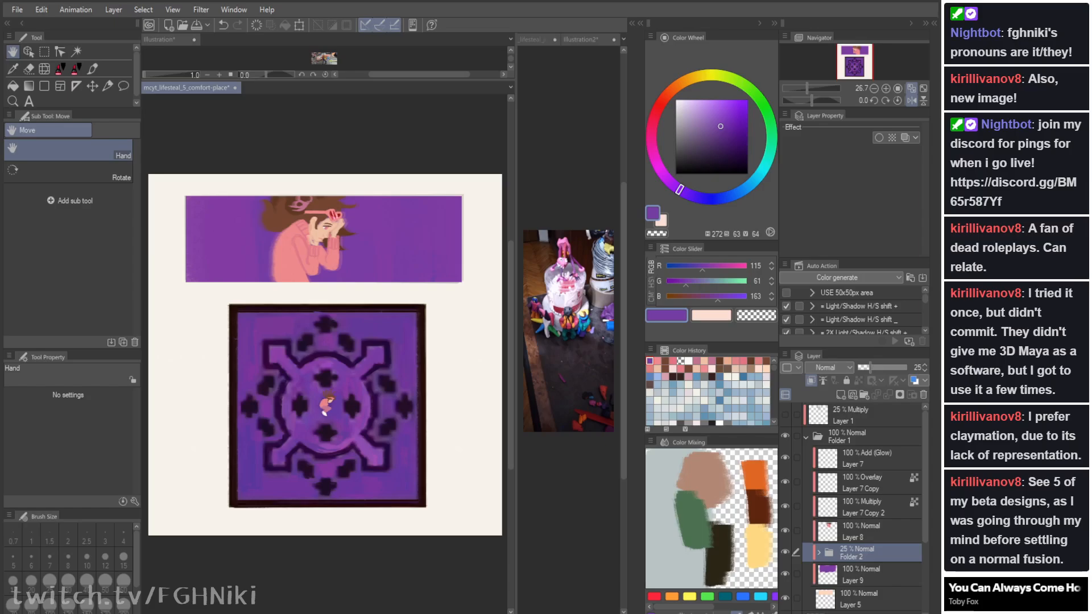
key(h)
key(Tab)
key(h)
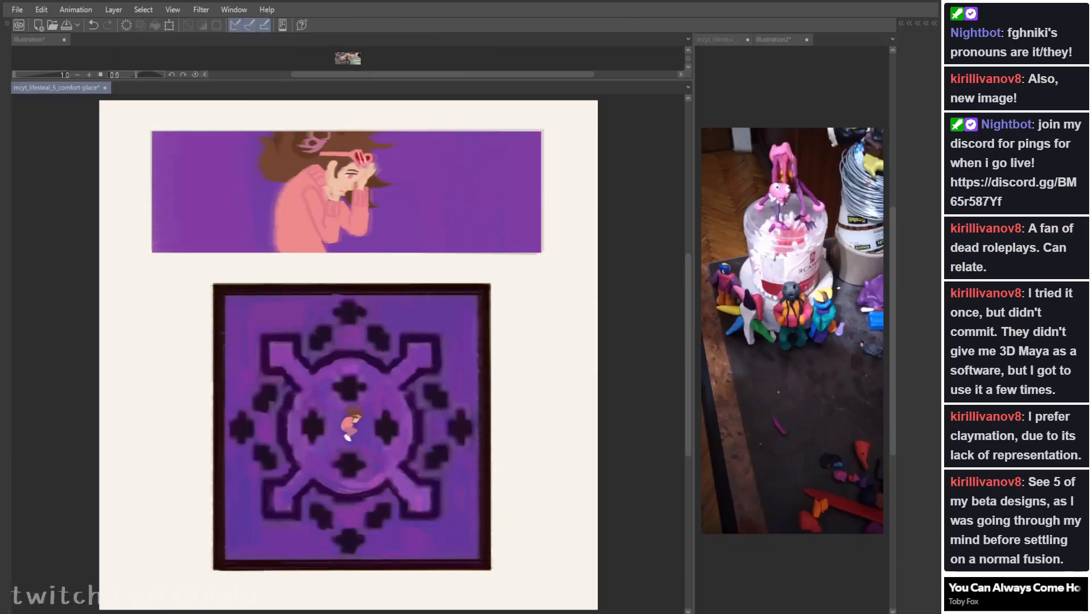
key(h)
key(Tab)
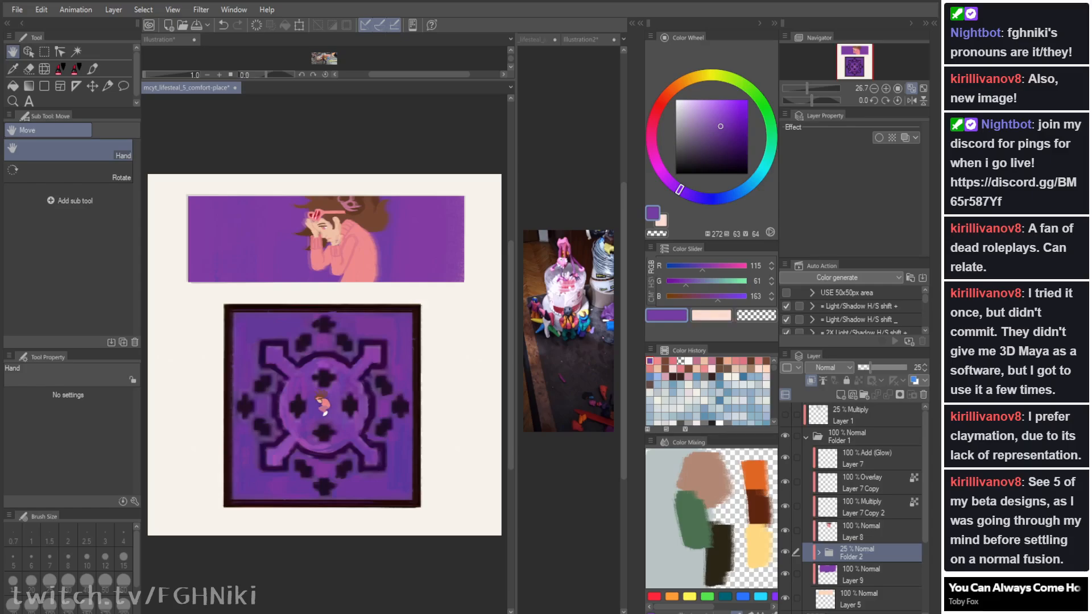
key(ctrl+t)
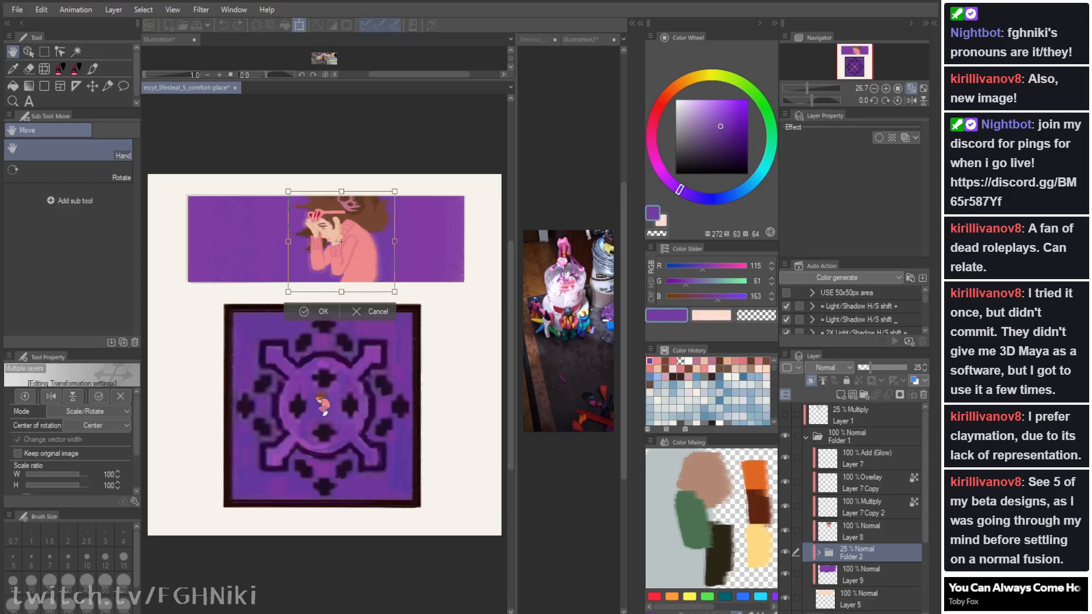
key(Return)
key(ctrl+z)
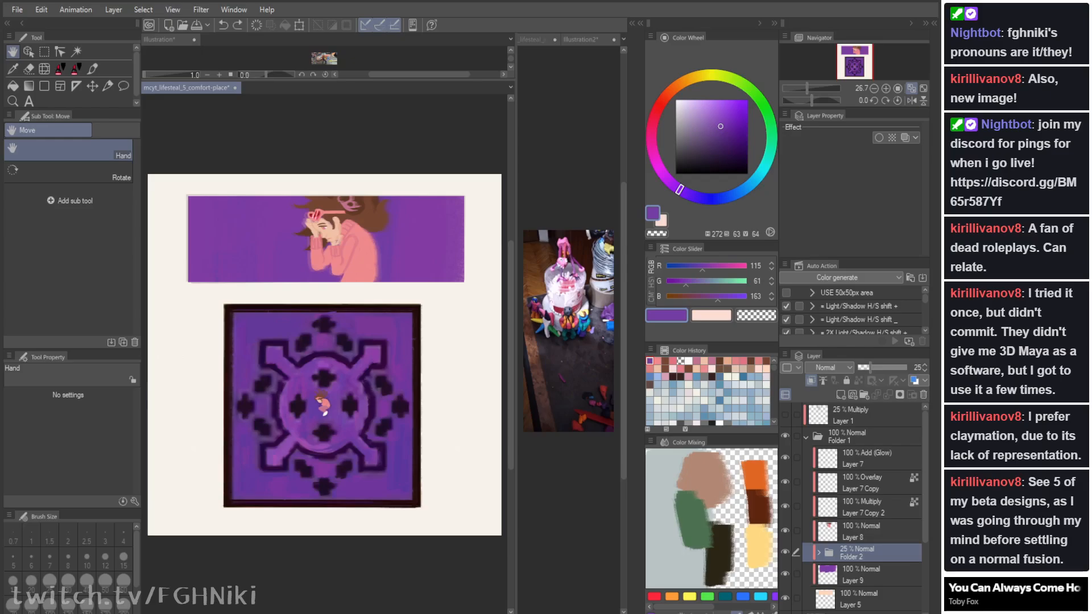
Step: Turn off clipping to the layer below for both figure copies inside Folder 2
click(818, 552)
click(873, 574)
click(871, 599)
shift+click(872, 574)
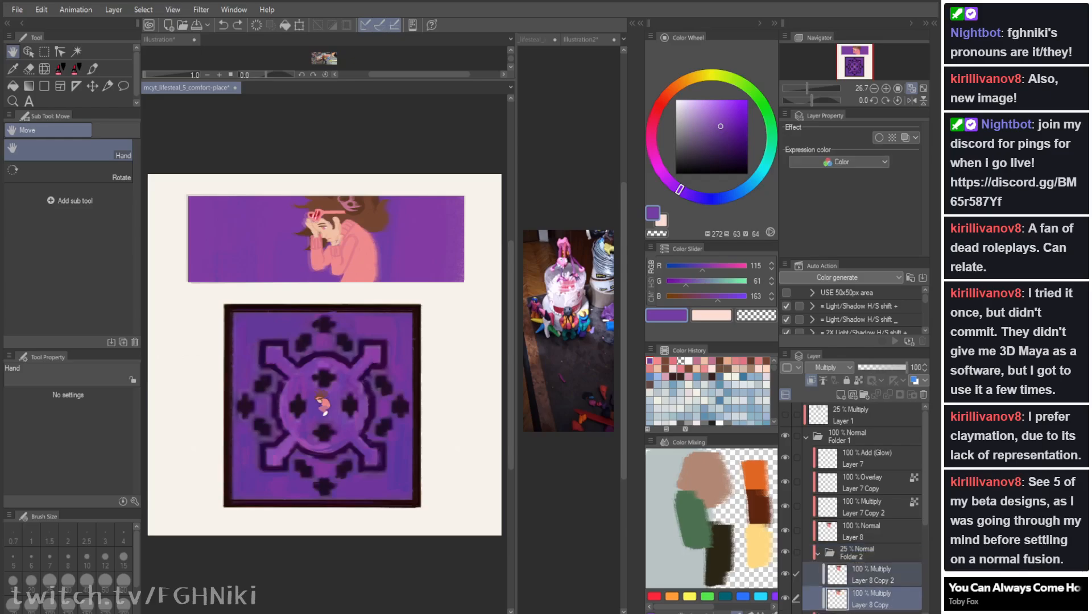
click(811, 381)
Step: Adjust Layer 8 Copy's placement behind the banner figure with a Scale/Rotate transform
click(871, 599)
key(ctrl+t)
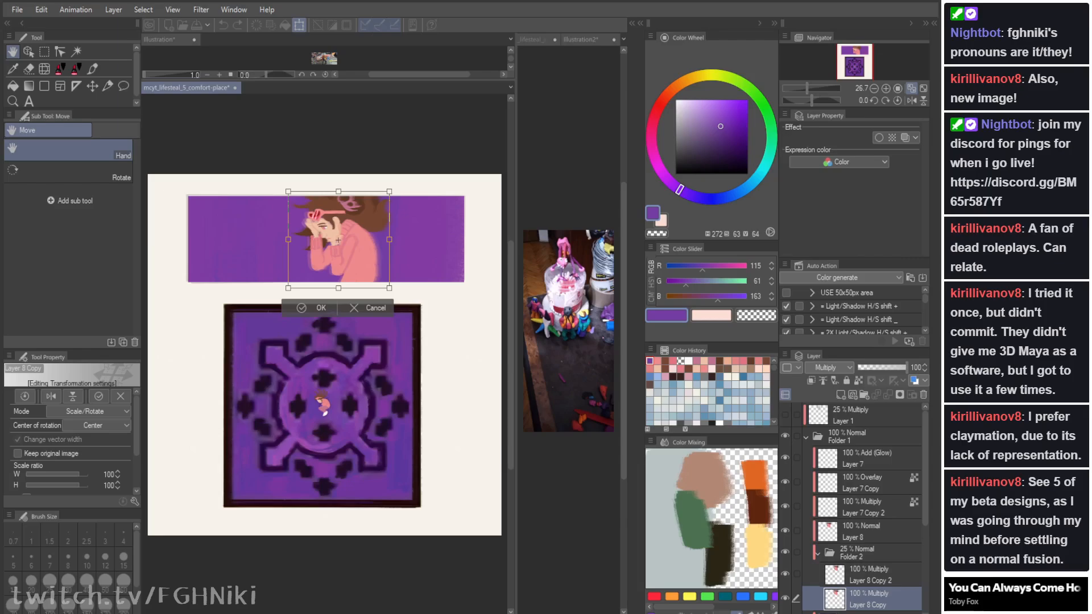
key(Return)
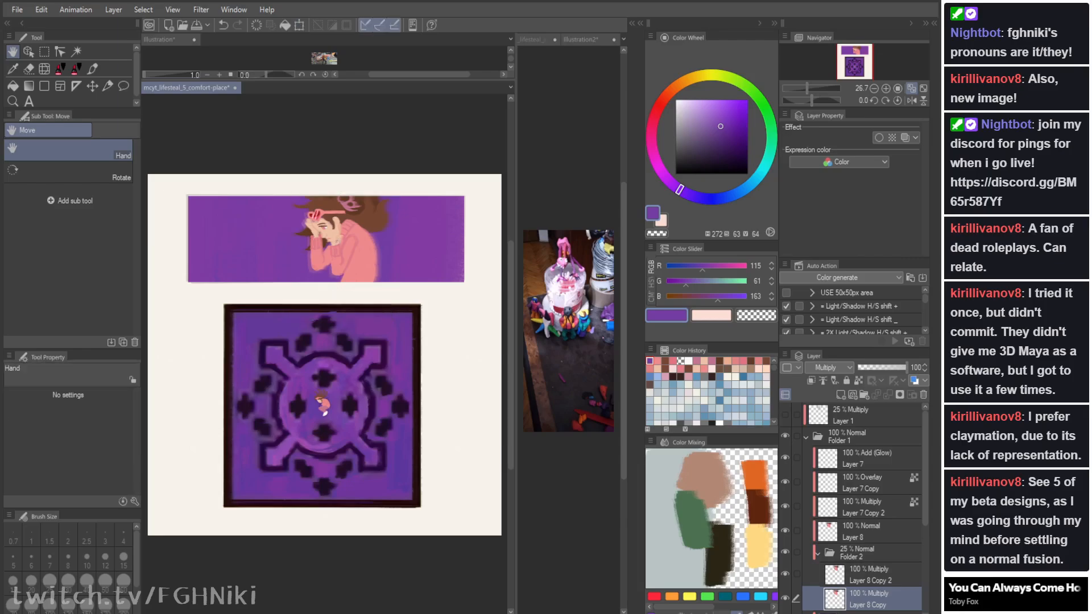
Step: Stretch Layer 8 Copy 2 slightly upward so its top edge sits just above the purple banner
click(872, 574)
key(ctrl+t)
drag(344, 193, 344, 180)
key(Return)
key(Tab)
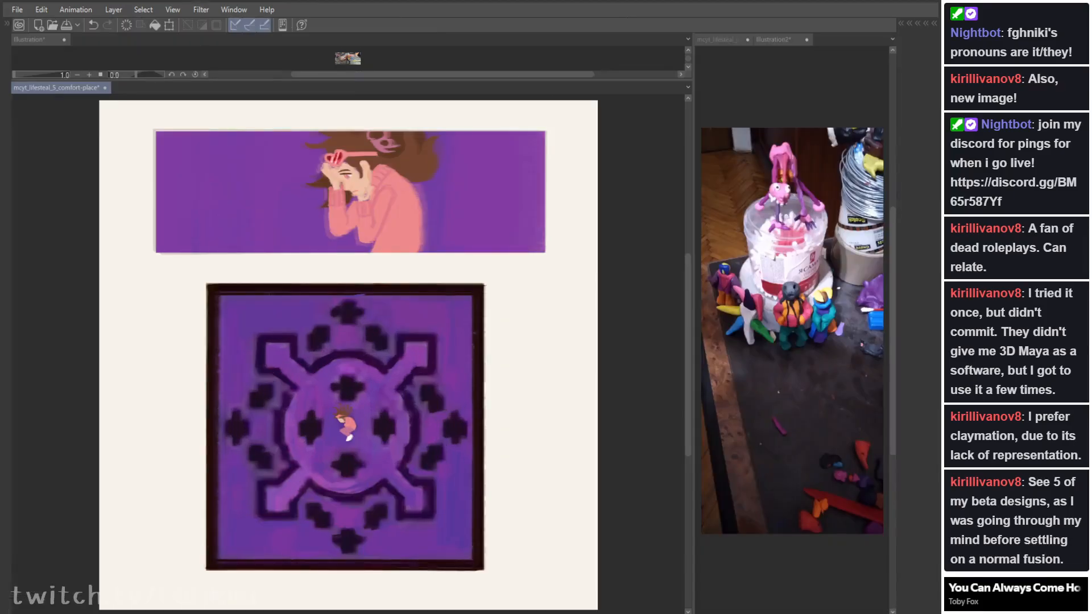
key(ctrl+t)
drag(375, 110, 375, 122)
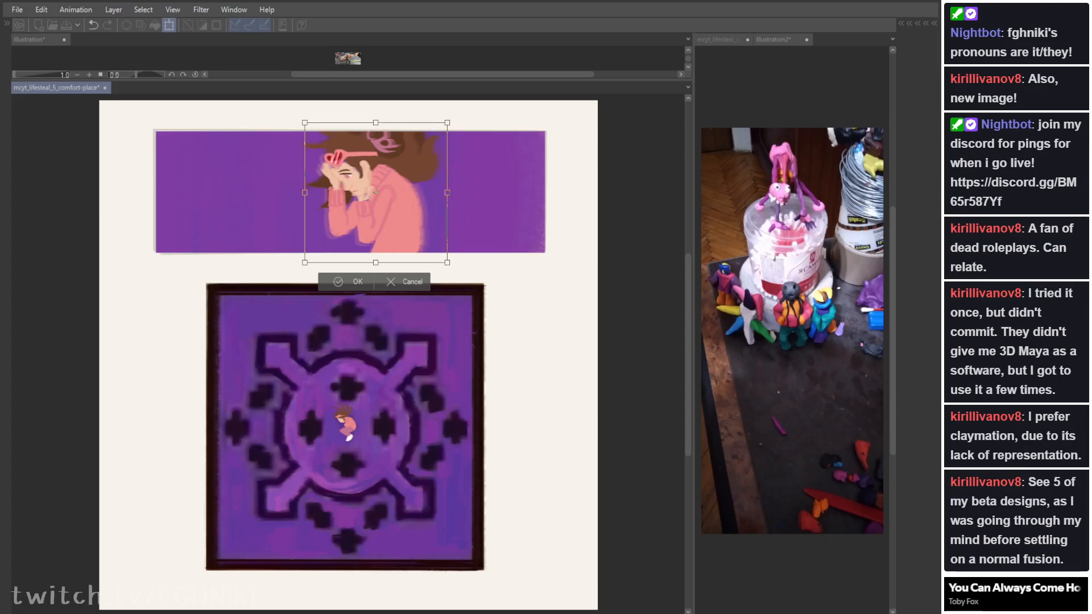
key(Return)
key(Tab)
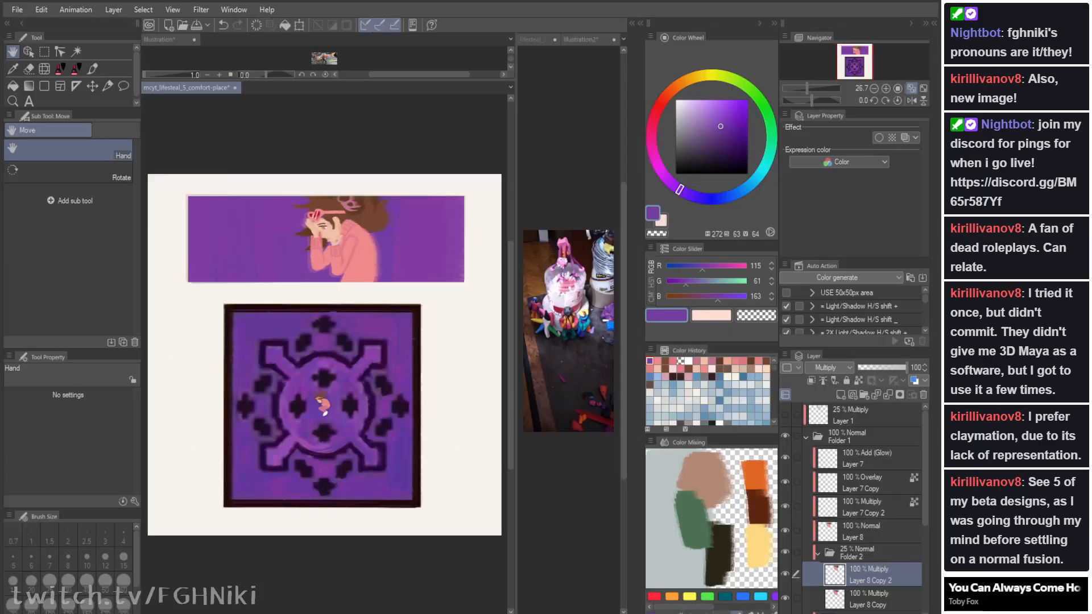
Step: Merge Folder 2 into a single layer and review the whole illustration
click(818, 553)
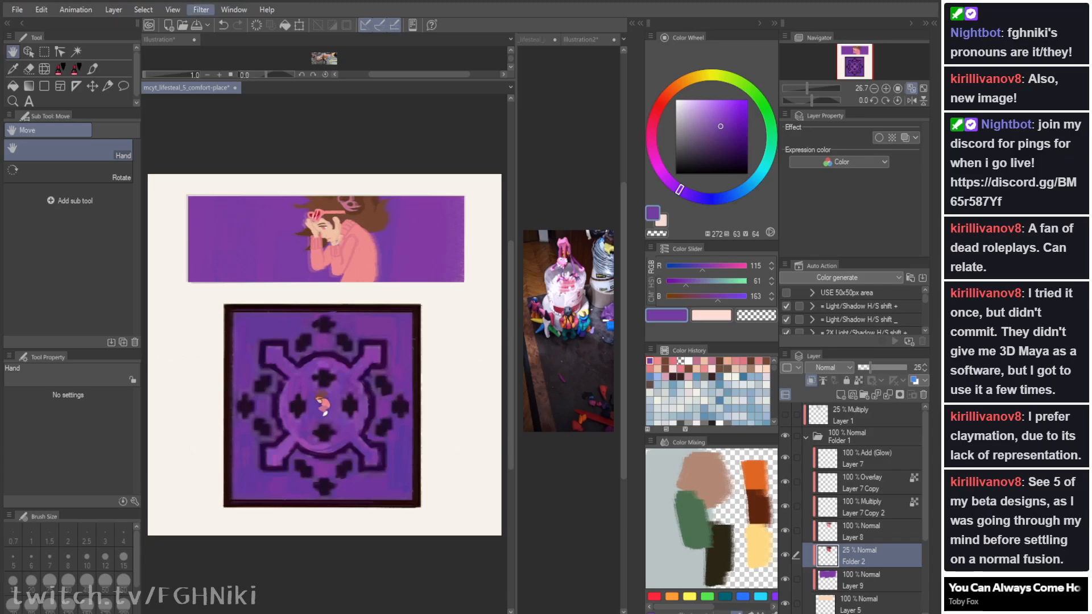
key(Tab)
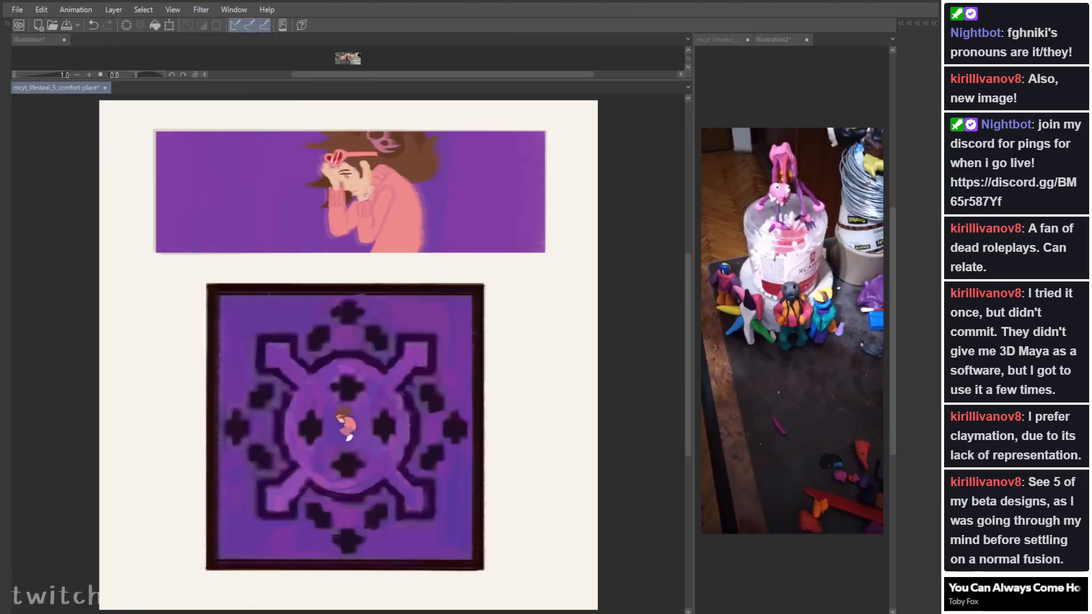
key(Tab)
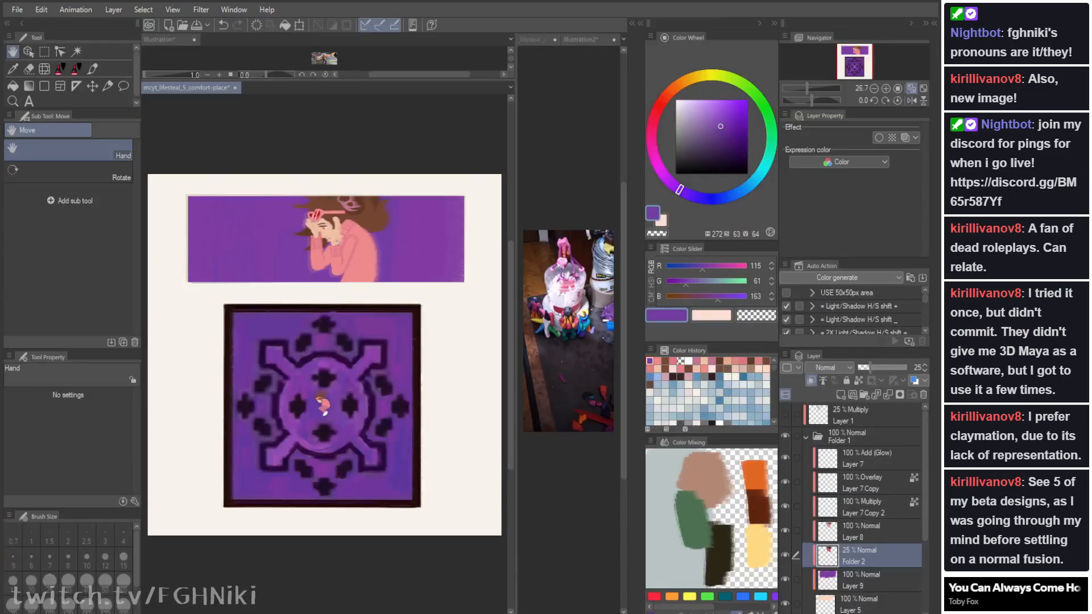
Step: Make Layer 9 the active banner layer and sample the rug's dark purple as the painting colour
click(876, 580)
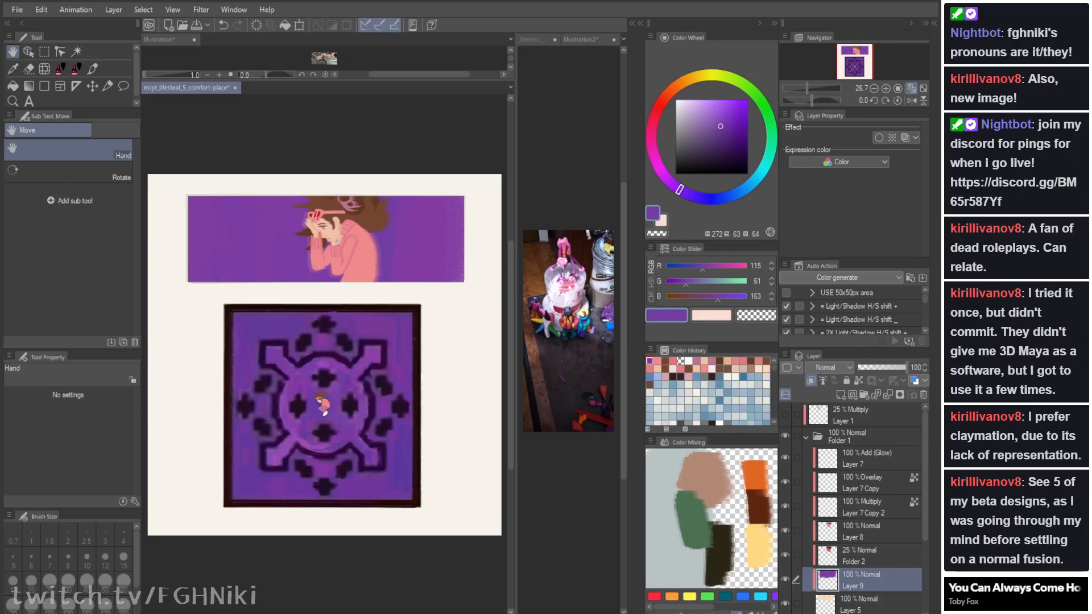
click(805, 437)
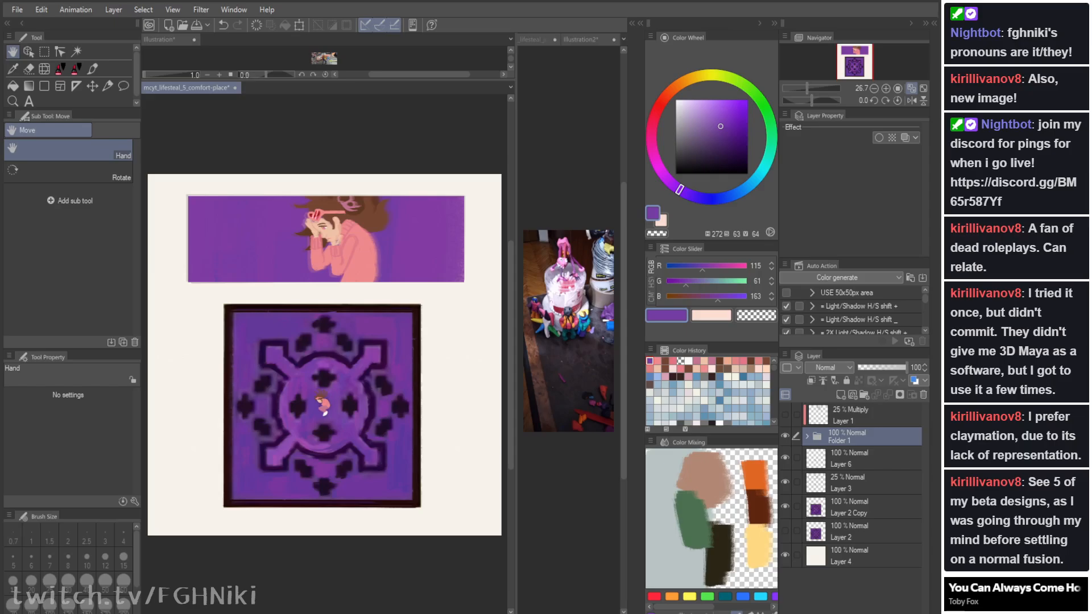
click(806, 437)
click(861, 506)
click(861, 579)
key(i)
click(324, 378)
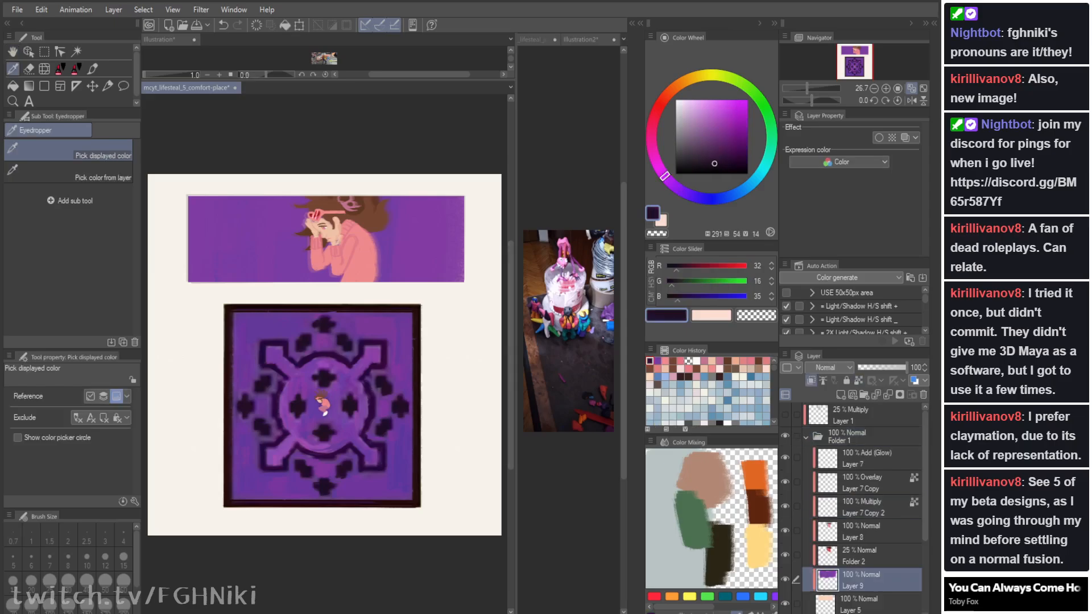
Step: Paint a dark vertical bar at each end of the purple banner using the Flat Textured jitter brush at size 170
key(b)
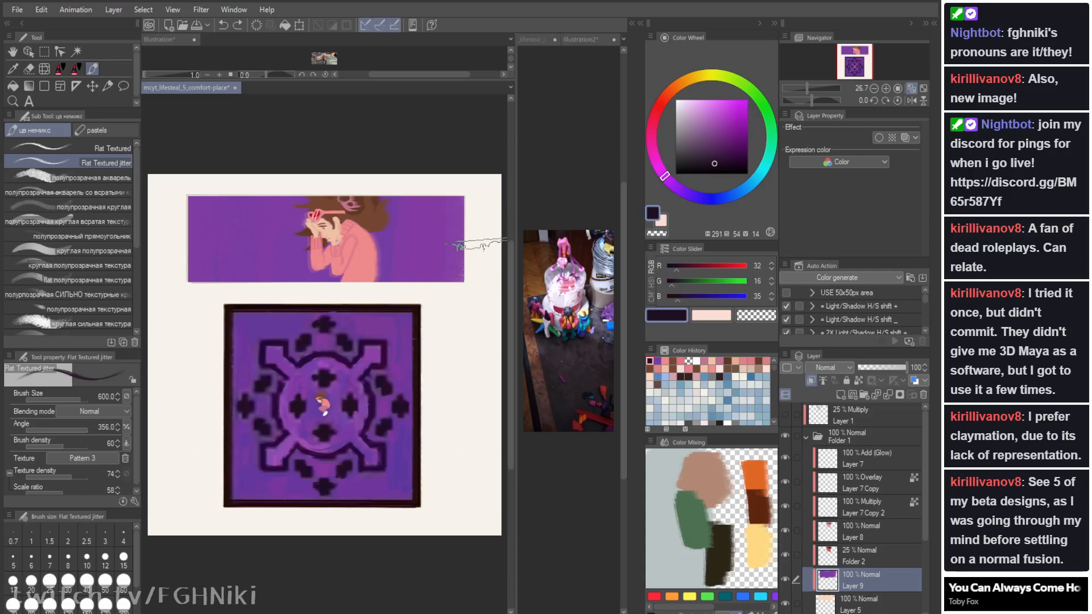
key(bracketleft)
key(bracketleft)
key(bracketleft)
key(bracketleft)
key(bracketleft)
key(bracketleft)
mouse_move(471, 253)
mouse_down()
mouse_move(460, 209)
mouse_move(465, 267)
mouse_up()
key(ctrl+z)
drag(472, 208, 468, 267)
mouse_move(183, 207)
mouse_down()
mouse_move(181, 263)
mouse_move(182, 218)
mouse_move(184, 257)
mouse_move(183, 214)
mouse_up()
key(ctrl+z)
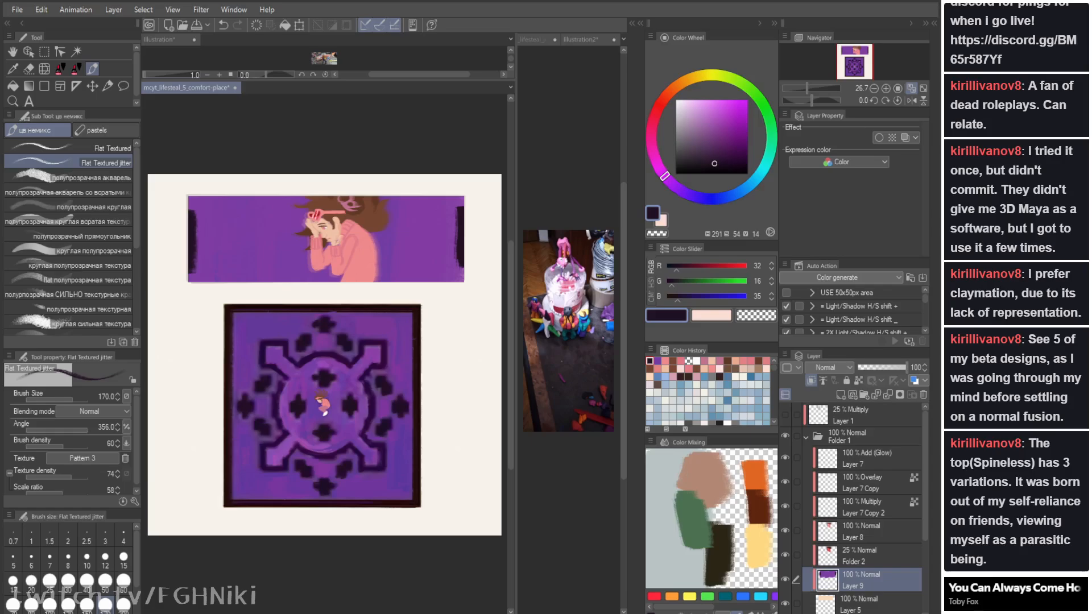
Step: Examine the pink clay figure in the reference photo up close beside the illustration
click(564, 472)
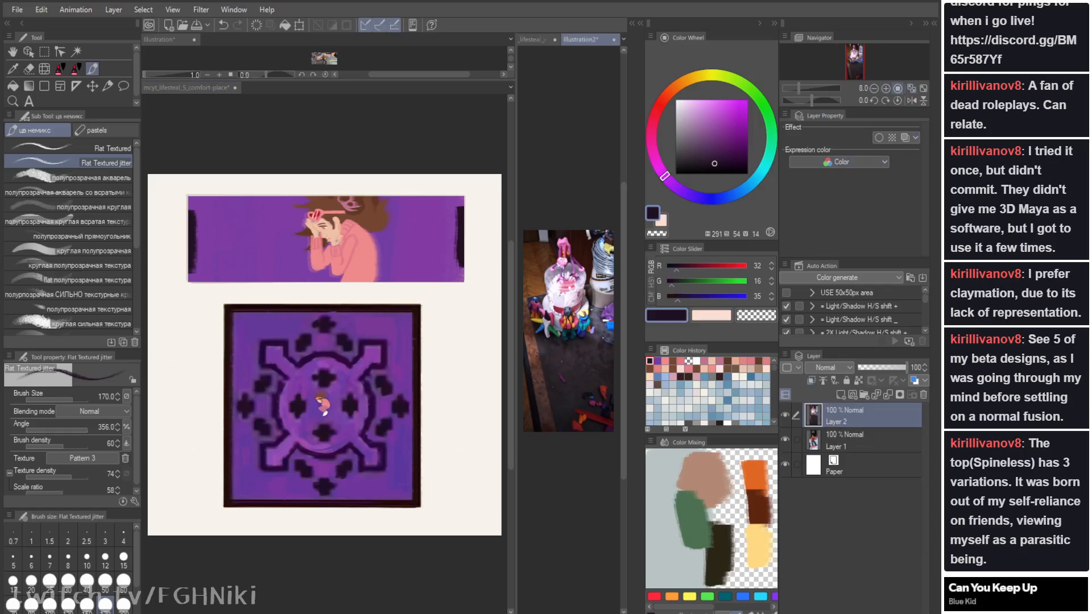
click(897, 89)
click(874, 89)
key(space)
drag(569, 153, 604, 607)
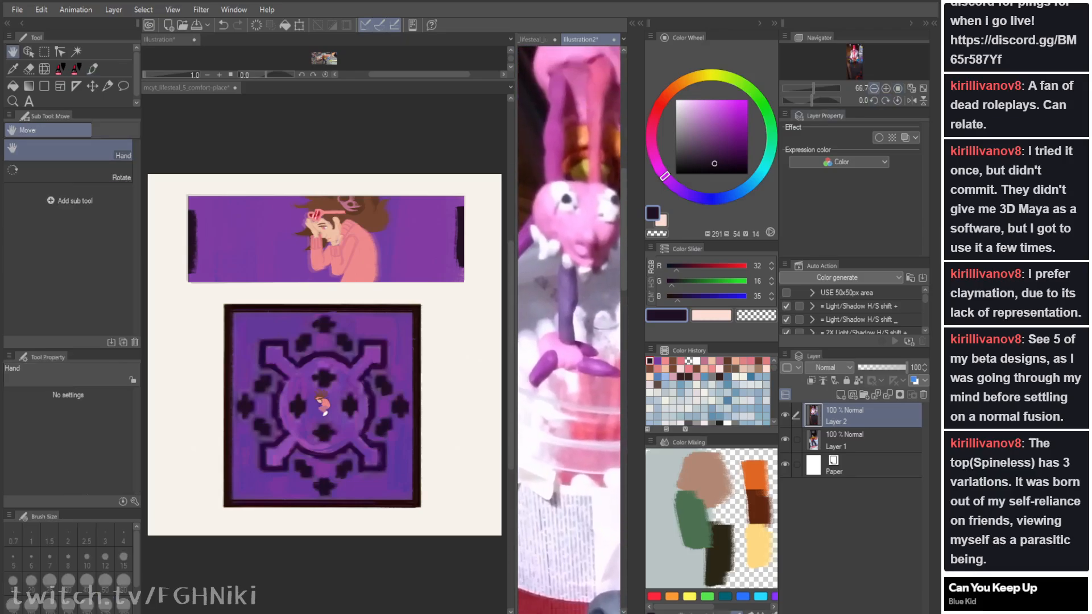
click(874, 89)
drag(580, 319, 431, 330)
mouse_move(534, 329)
mouse_down()
mouse_move(500, 334)
mouse_move(517, 337)
mouse_up()
click(319, 346)
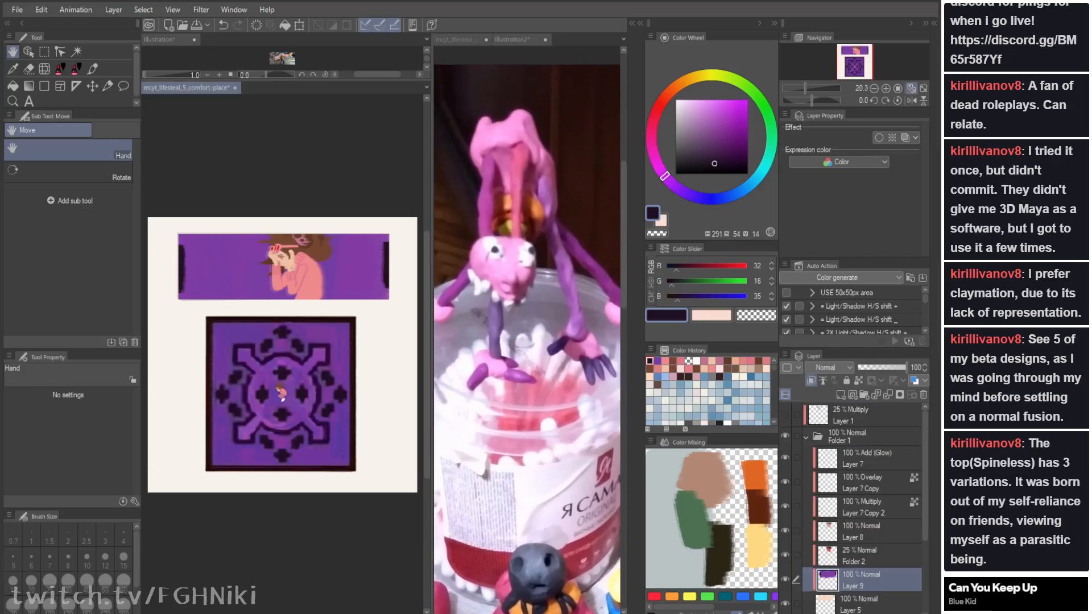
key(Tab)
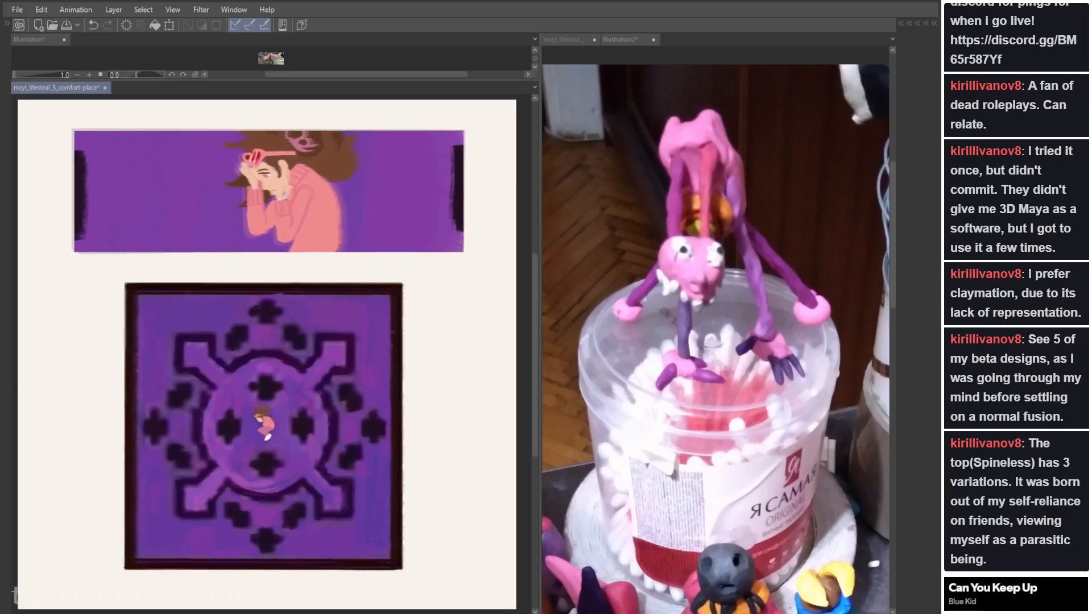
key(Tab)
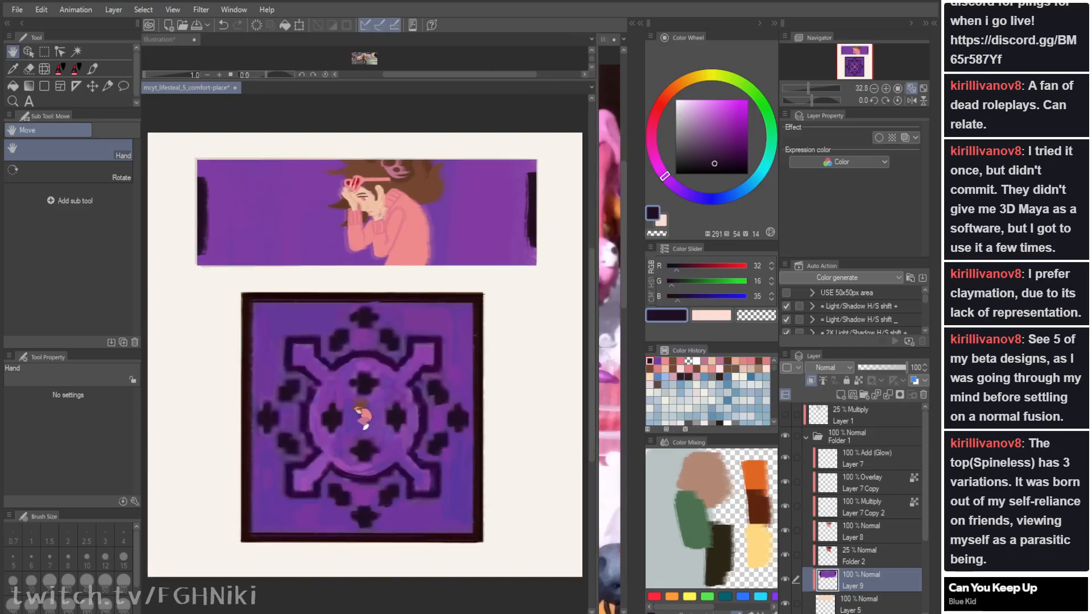
Step: Compare the layers below Folder 1 by toggling their visibility, including the painted rug against the original pixel rug on Layer 2
click(806, 437)
click(785, 458)
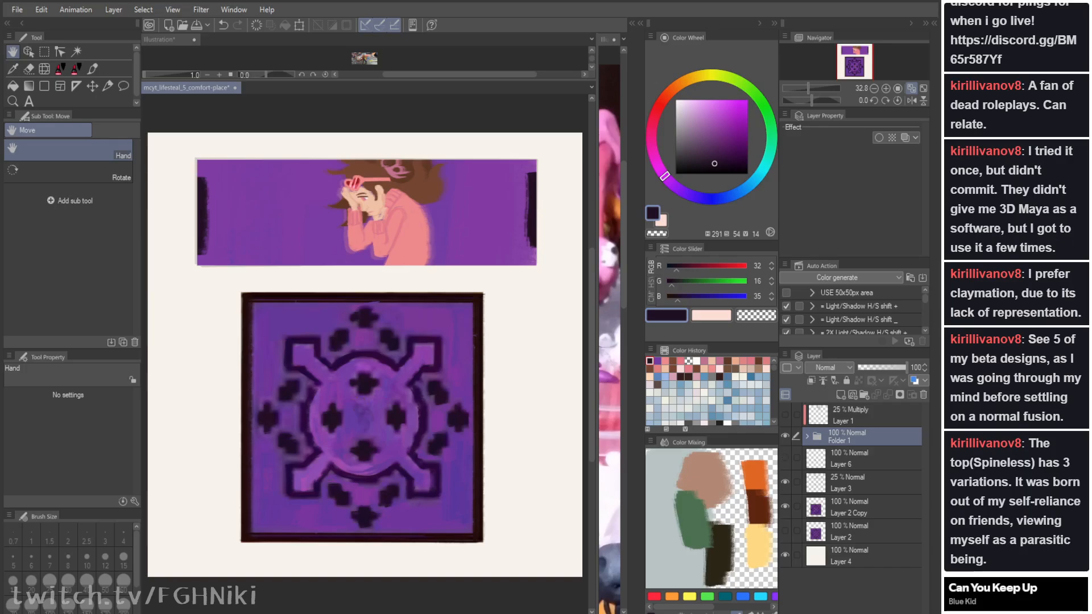
click(785, 457)
click(784, 436)
click(785, 436)
click(853, 482)
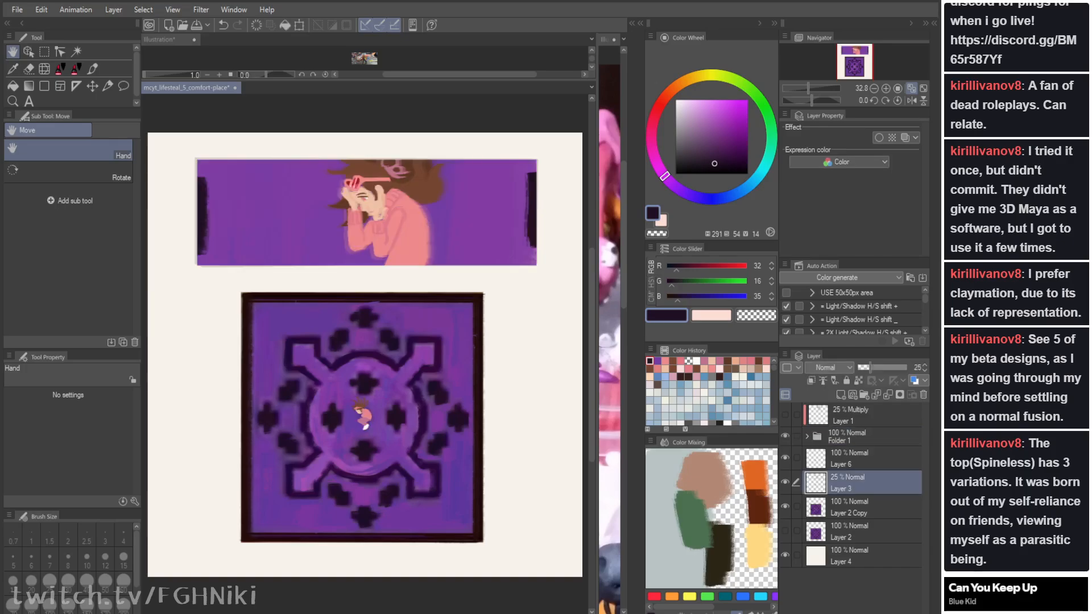
click(852, 507)
click(852, 532)
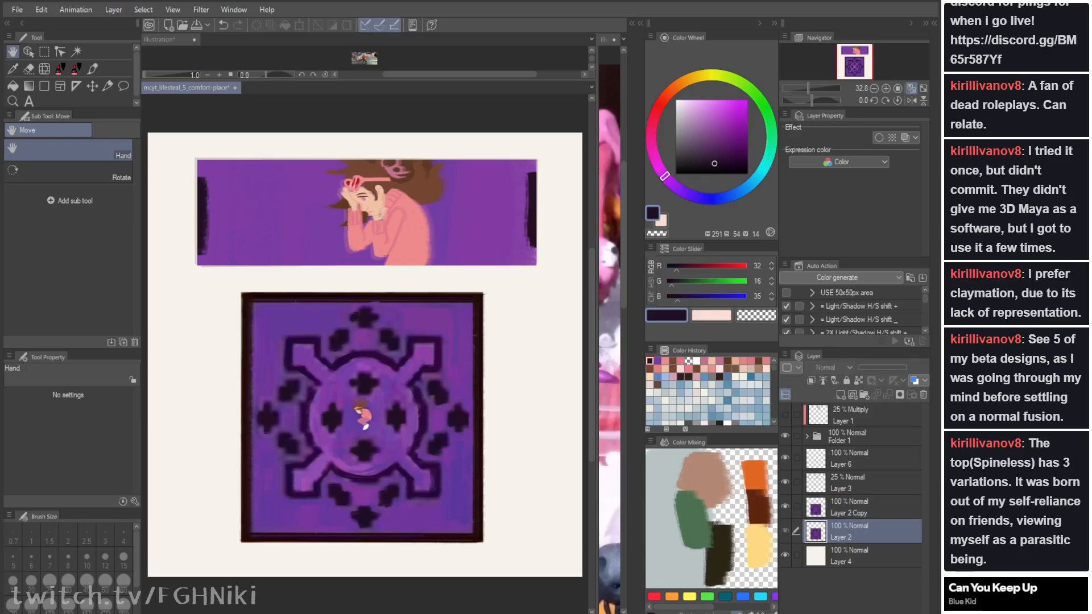
click(785, 507)
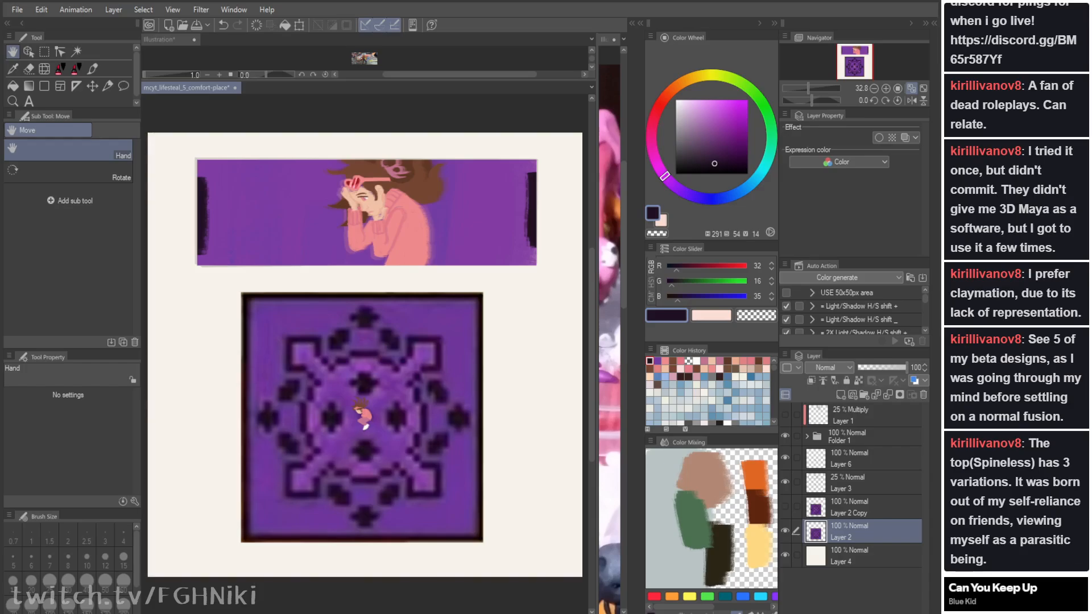
click(785, 506)
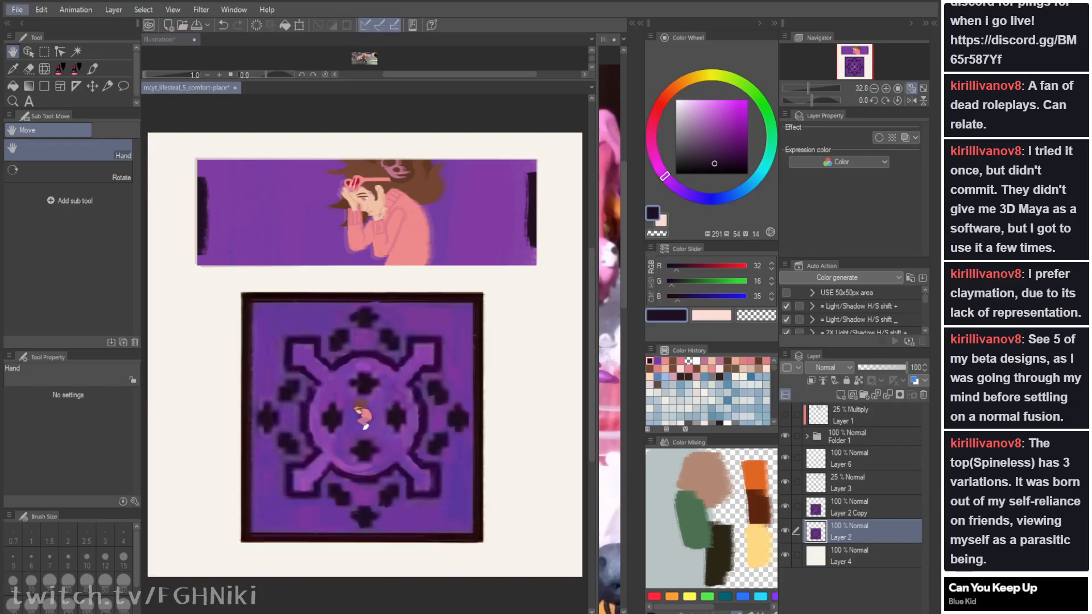
Step: Open the Layer 2 rug image as a new illustration and dock it beside the canvas, above the clay photo, as a reference
click(55, 36)
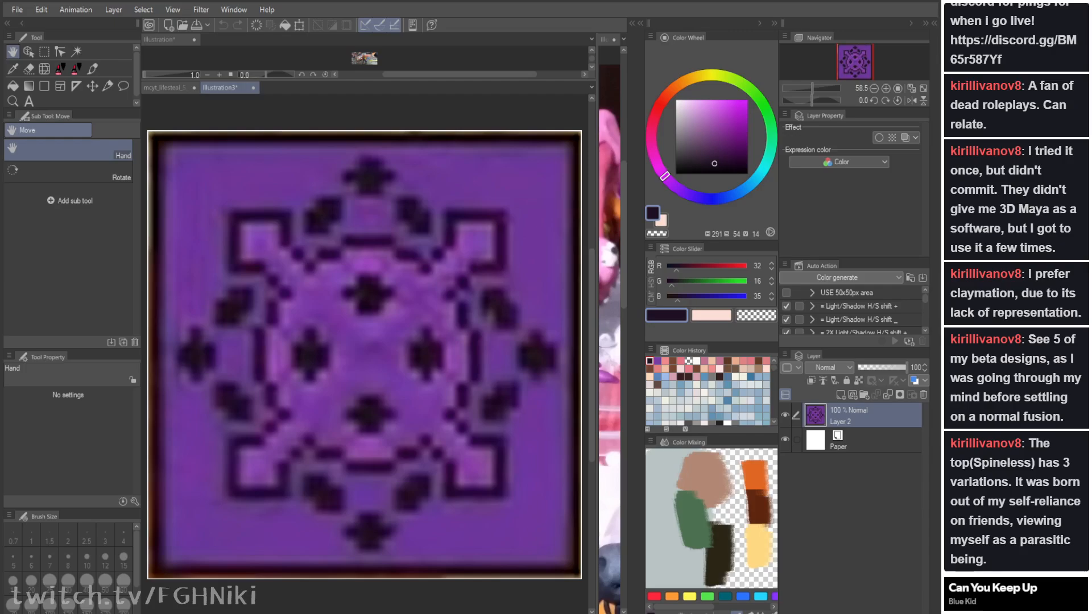
drag(222, 87, 612, 41)
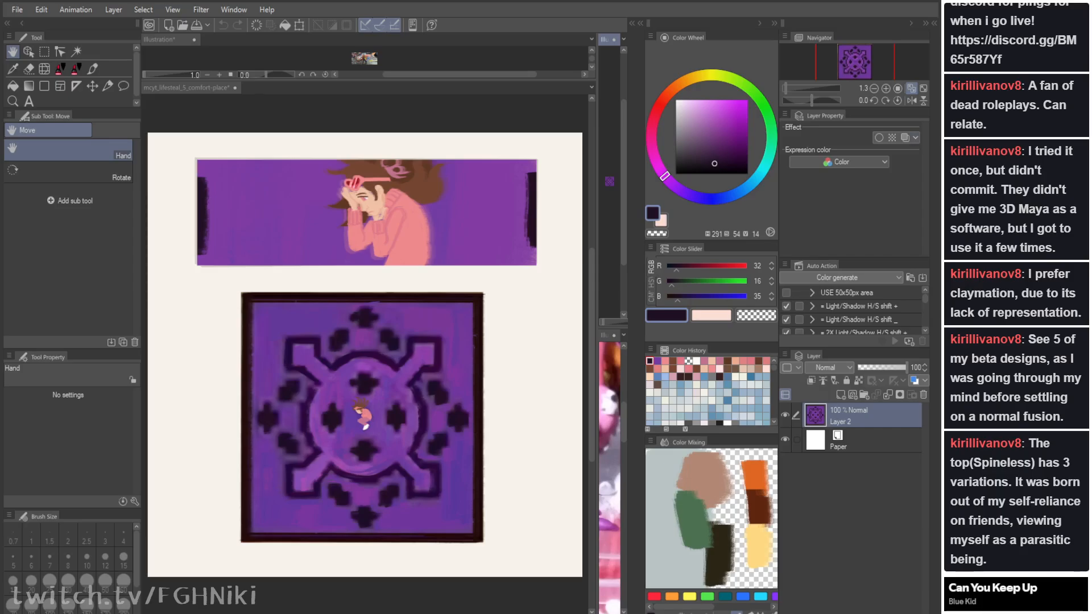
key(Tab)
drag(840, 284, 623, 284)
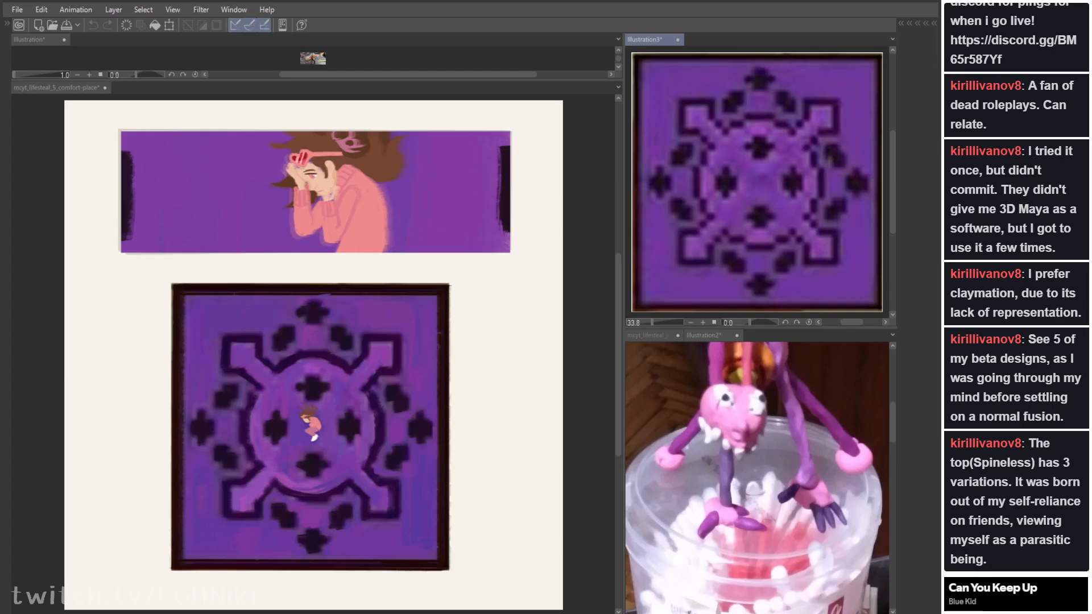
click(55, 87)
key(Tab)
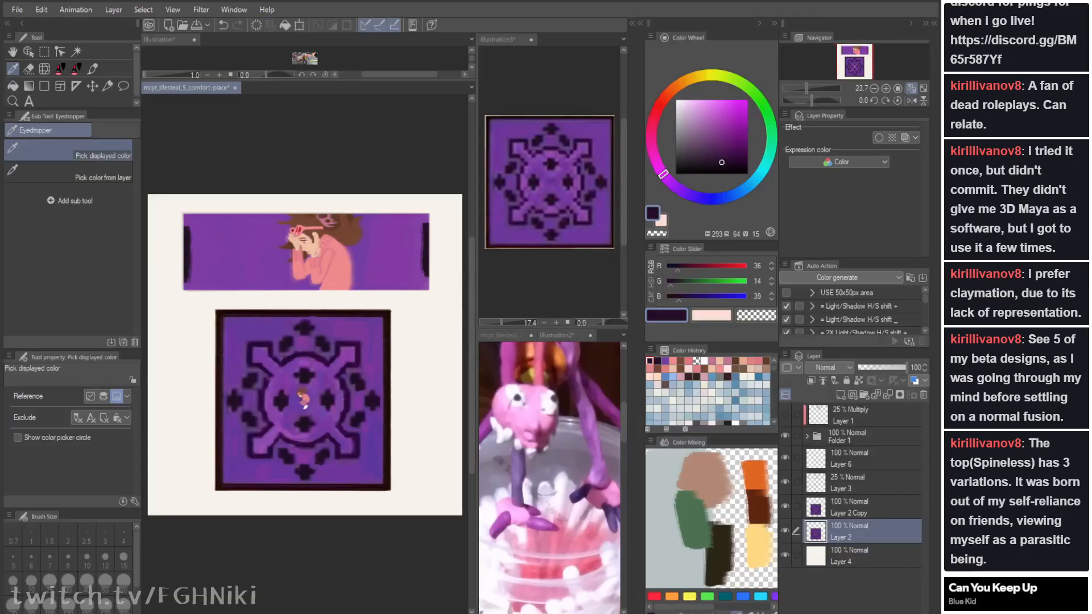
Step: Repaint the dark cross and leaf motifs along the rug's sides on Layer 2 Copy at brush size 60, undoing the stray strokes
key(Tab)
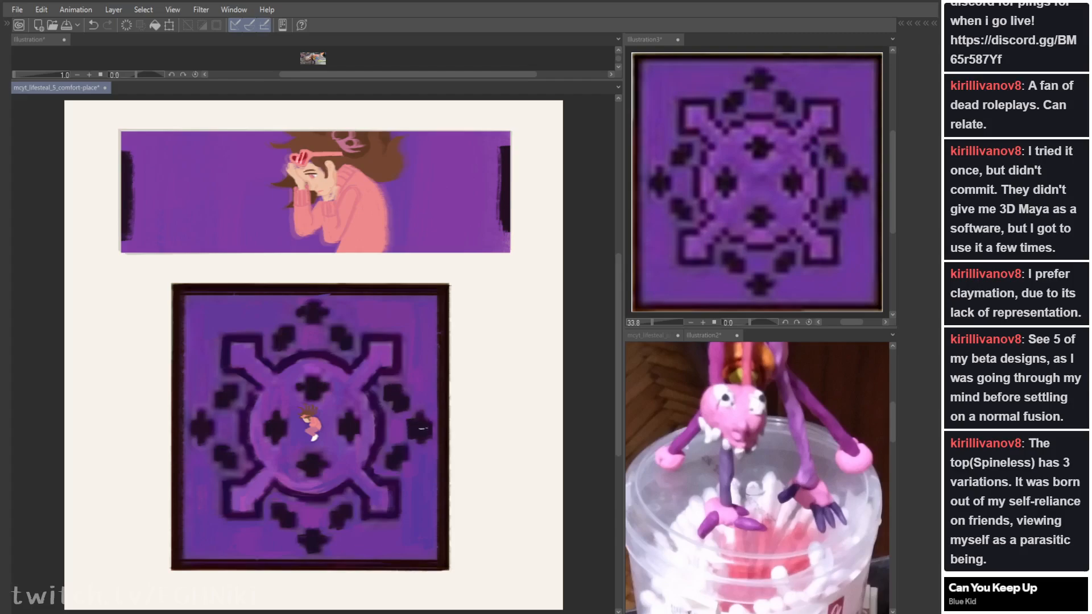
drag(418, 418, 419, 440)
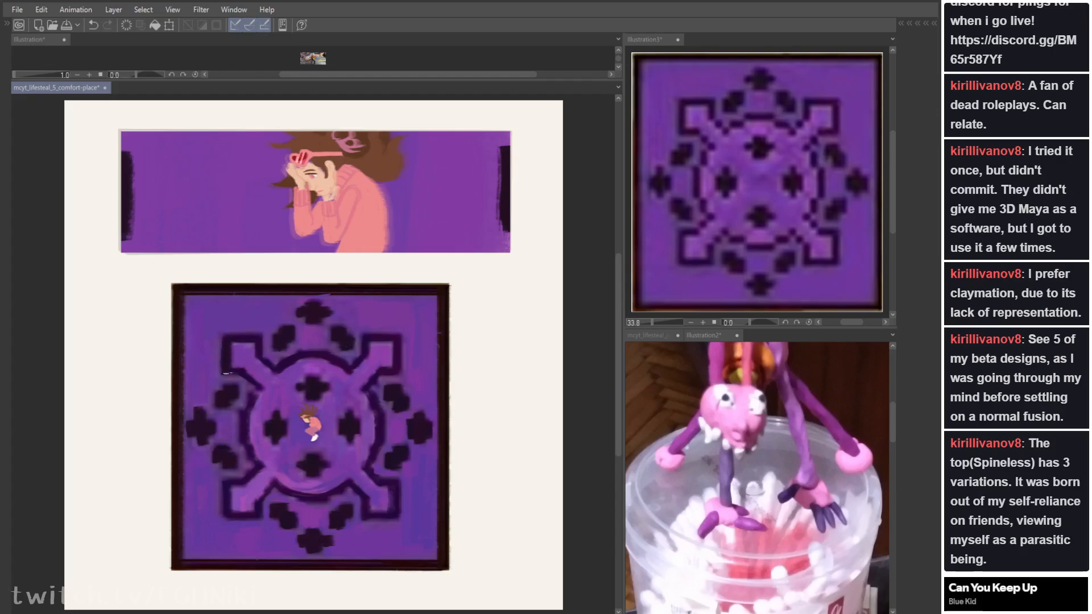
mouse_move(239, 375)
mouse_down()
mouse_move(255, 388)
mouse_move(281, 374)
mouse_move(259, 389)
mouse_move(276, 443)
mouse_up()
key(ctrl+z)
key(ctrl+z)
key(ctrl+z)
key(ctrl+z)
Step: Duplicate Layer 2 Copy and hide the earlier version beneath the duplicate
key(Tab)
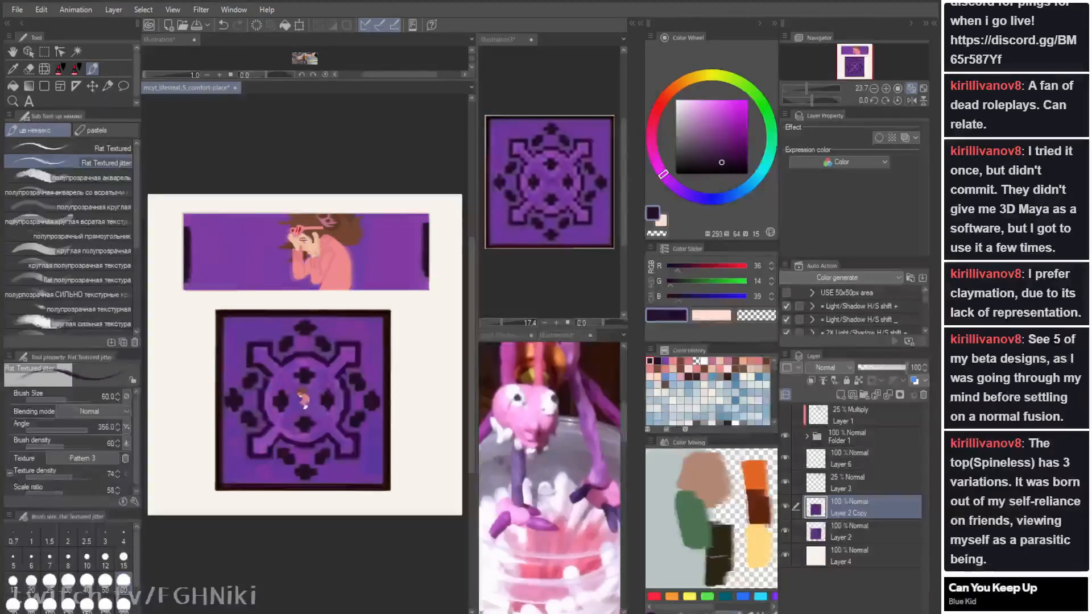
key(ctrl+v)
click(785, 530)
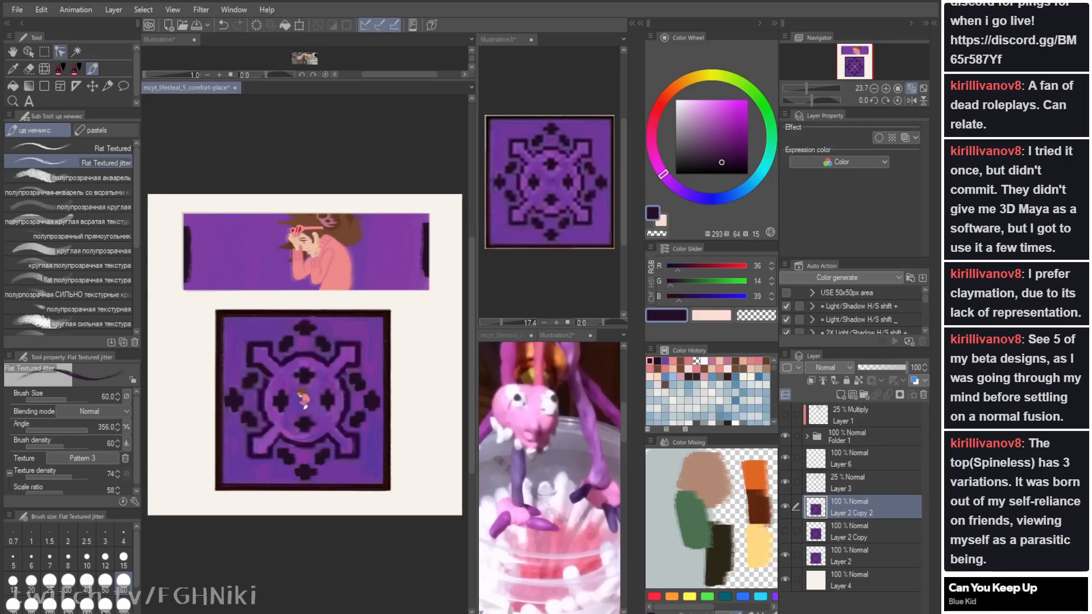
Step: Place a vertical two-line symmetrical ruler through the rug's centre on Layer 2 Copy 2
click(60, 86)
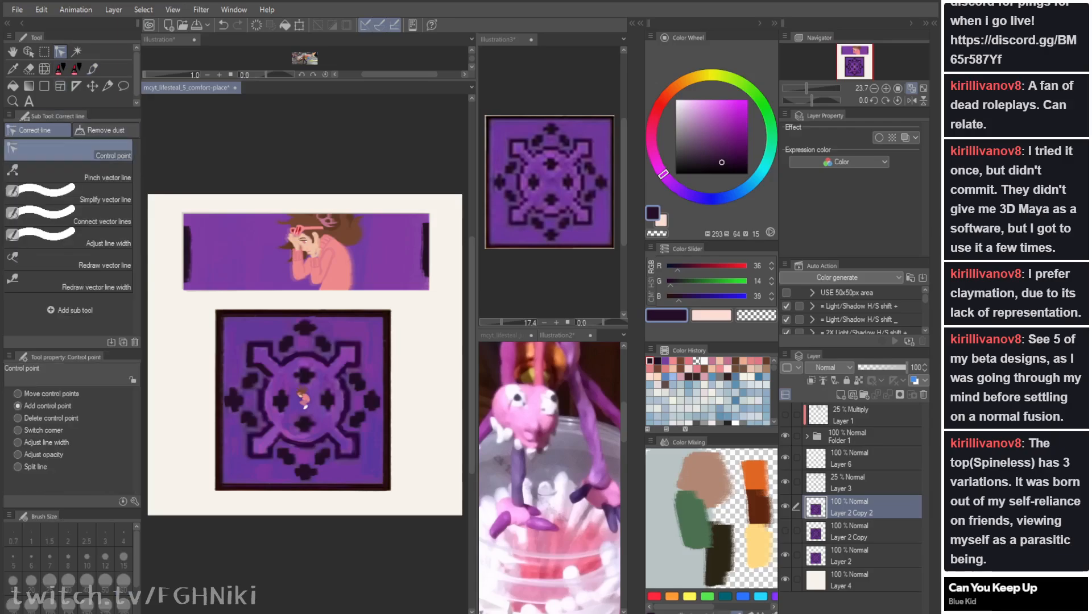
key(u)
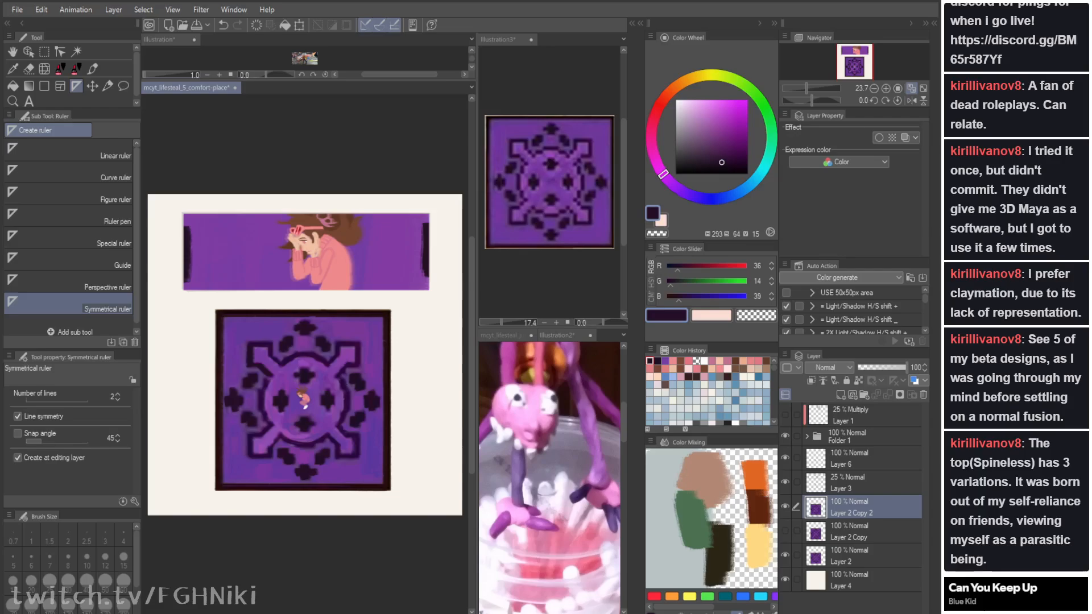
key(Tab)
mouse_move(311, 564)
mouse_down()
mouse_move(310, 287)
mouse_move(312, 561)
mouse_up()
key(ctrl+z)
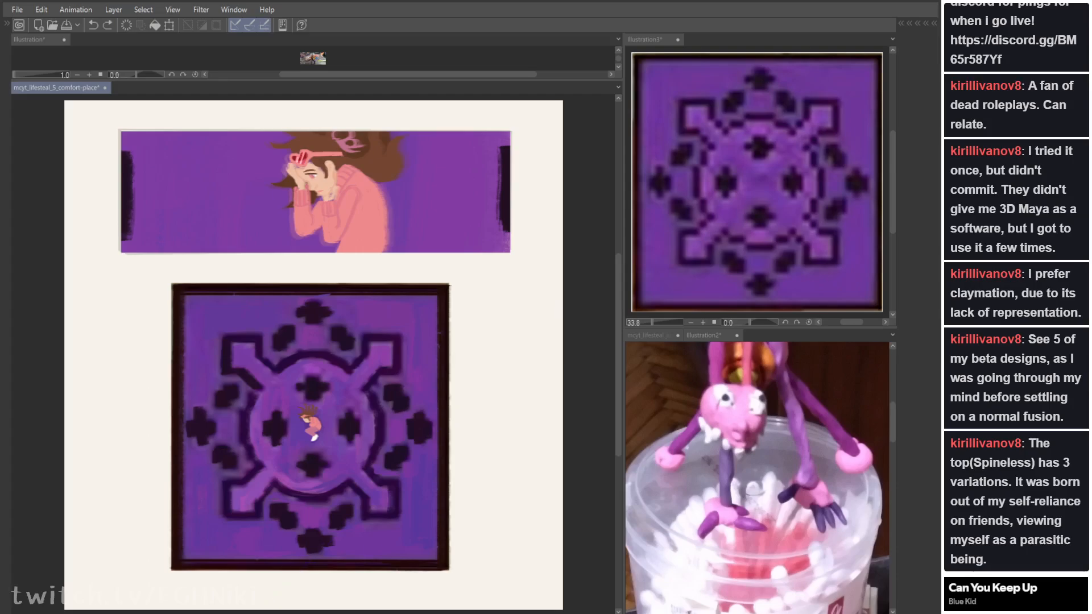
drag(313, 437, 313, 583)
Step: Repaint the dark ring around the rug's centre with mirrored brush strokes, undoing the unsatisfactory ones
mouse_move(279, 488)
mouse_down()
mouse_move(253, 516)
mouse_move(274, 483)
mouse_move(247, 517)
mouse_move(228, 517)
mouse_move(253, 516)
mouse_move(230, 513)
mouse_move(229, 484)
mouse_move(228, 513)
mouse_move(227, 486)
mouse_move(261, 458)
mouse_move(247, 439)
mouse_move(261, 402)
mouse_move(245, 424)
mouse_move(257, 388)
mouse_move(242, 378)
mouse_move(259, 389)
mouse_move(252, 403)
mouse_move(259, 386)
mouse_move(229, 374)
mouse_move(228, 340)
mouse_move(256, 338)
mouse_move(257, 359)
mouse_move(273, 370)
mouse_move(257, 359)
mouse_move(278, 371)
mouse_move(307, 353)
mouse_move(290, 364)
mouse_move(305, 357)
mouse_move(273, 371)
mouse_up()
key(ctrl+z)
key(ctrl+z)
key(ctrl+z)
key(ctrl+z)
key(ctrl+z)
key(ctrl+z)
key(ctrl+z)
key(ctrl+z)
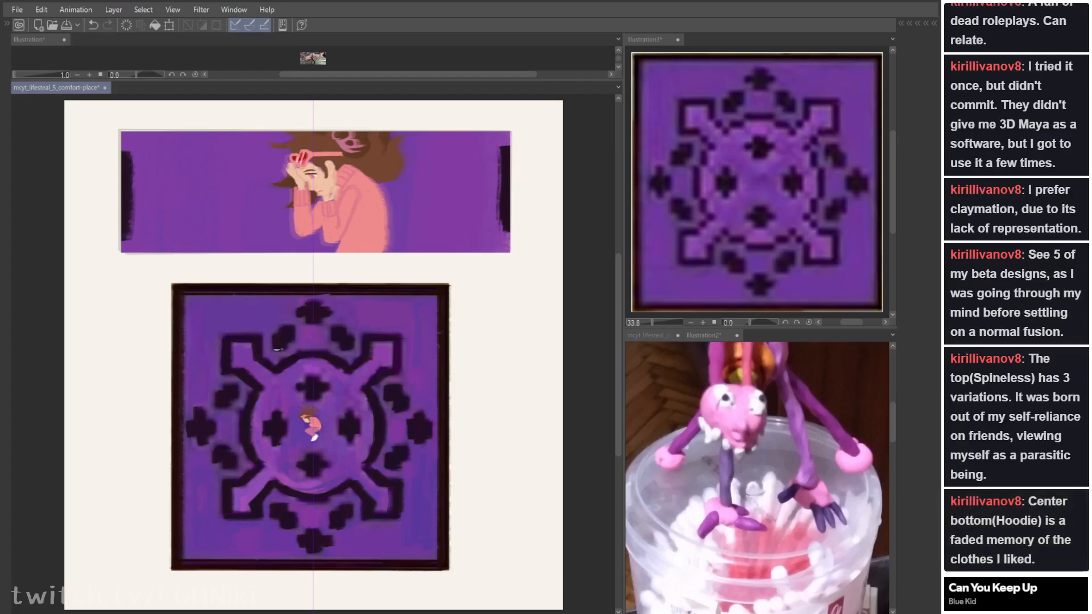
drag(296, 308, 304, 317)
key(ctrl+z)
Step: Examine the hooded clay figure in the reference photo
click(761, 512)
drag(773, 568, 699, 244)
drag(739, 455, 765, 431)
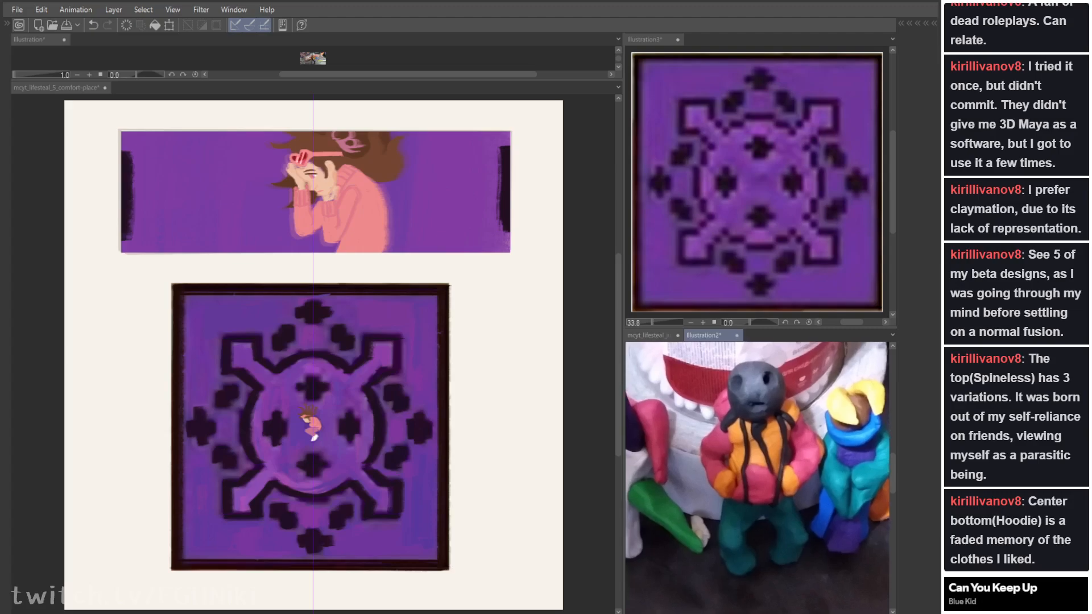
Step: Touch up the rug's side crosses and lower background with mirrored dark and purple strokes
click(313, 397)
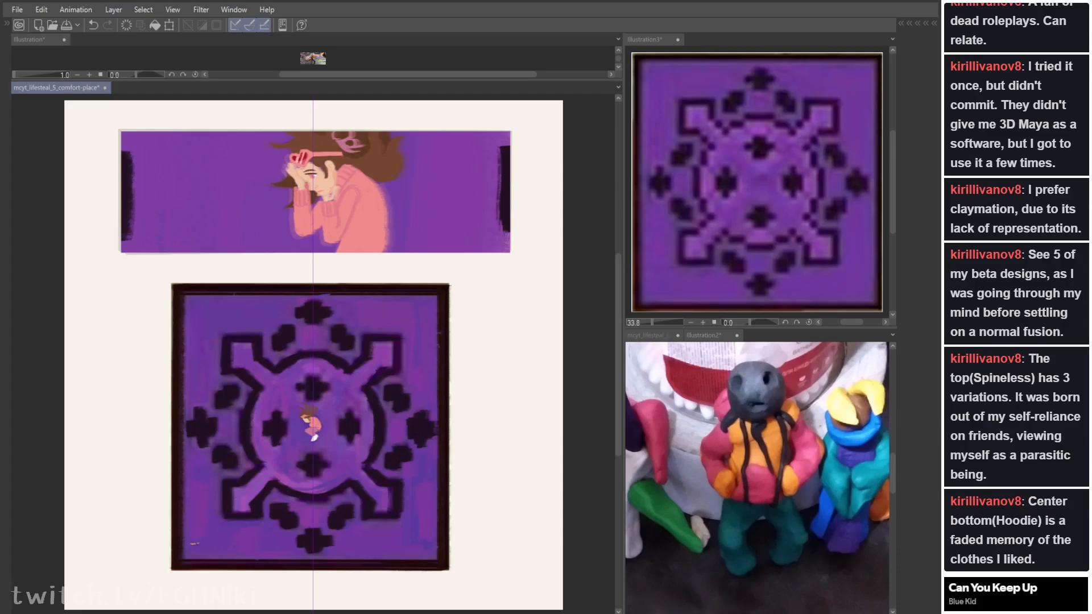
key(ctrl+z)
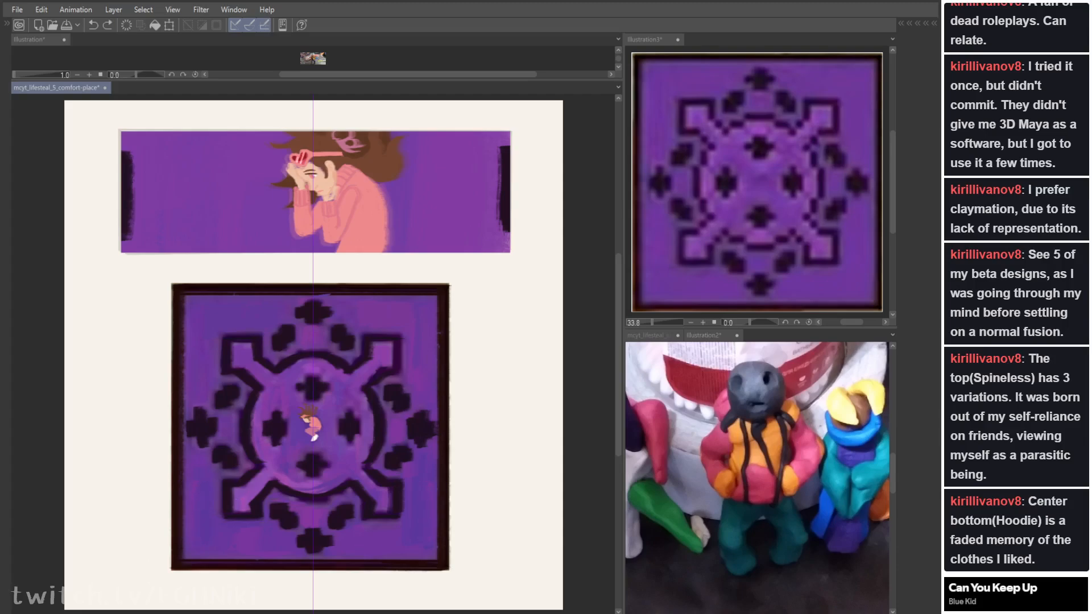
drag(197, 493, 196, 497)
mouse_move(221, 530)
mouse_down()
mouse_move(236, 549)
mouse_move(247, 532)
mouse_move(280, 548)
mouse_up()
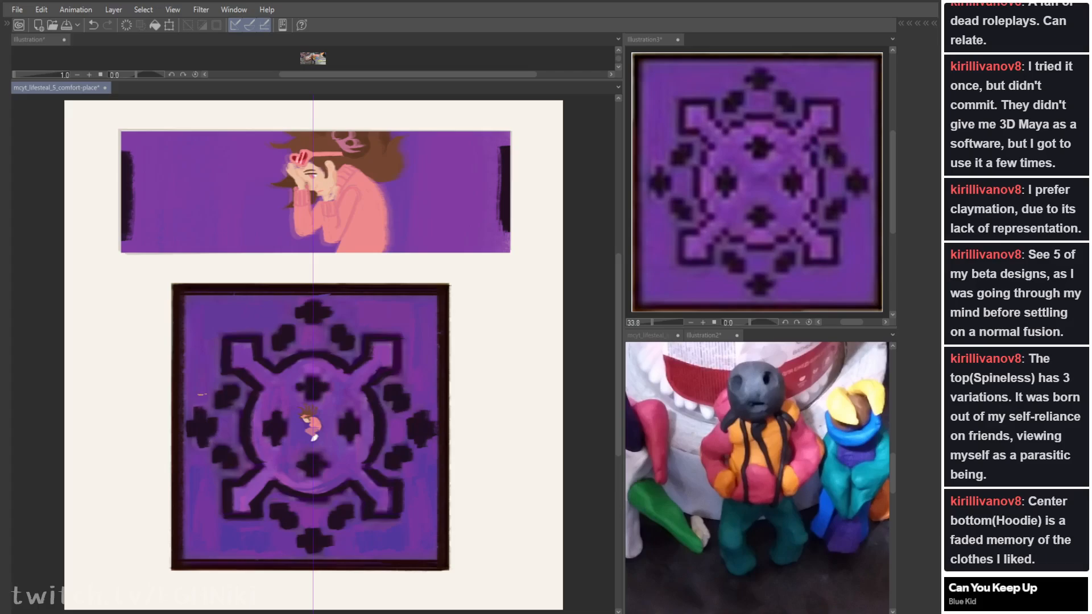
Step: Add a horizontal symmetrical ruler across the rug's centre and try a mirrored stroke on its lower corner frame
key(Tab)
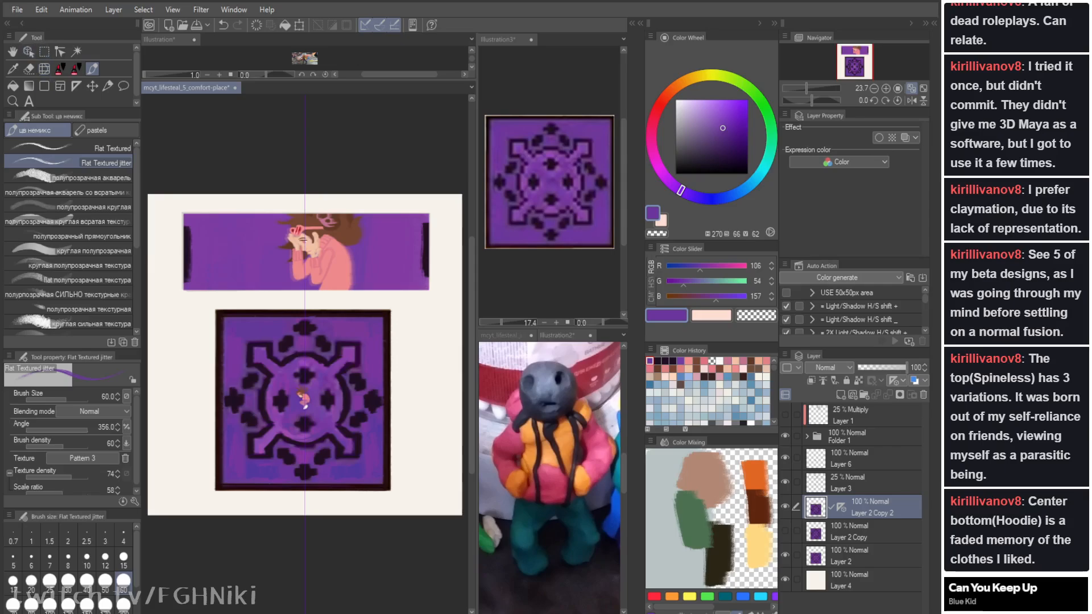
click(76, 85)
key(Tab)
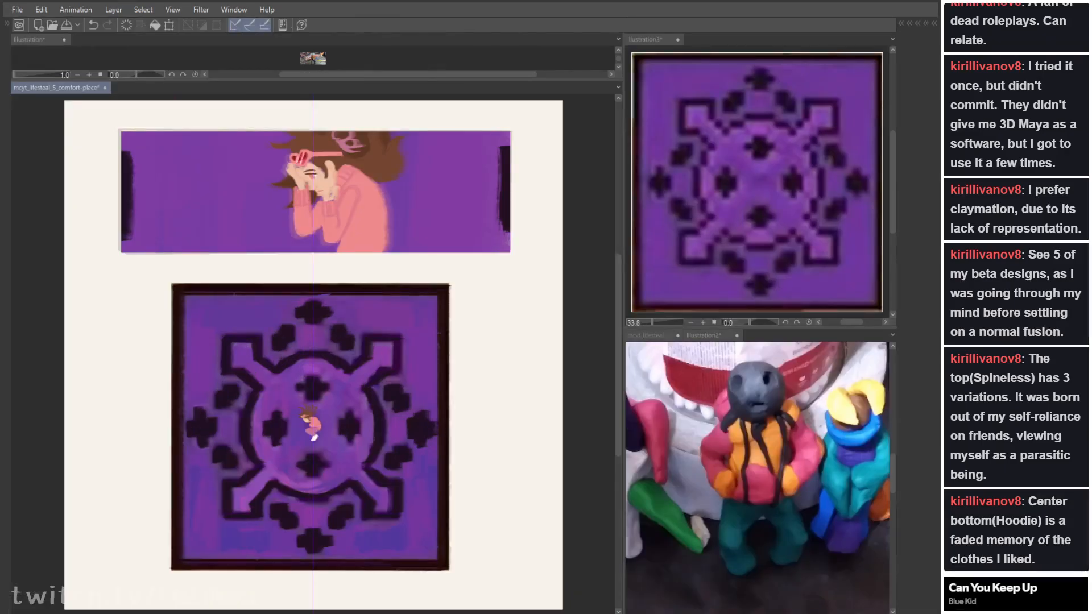
drag(164, 427, 484, 427)
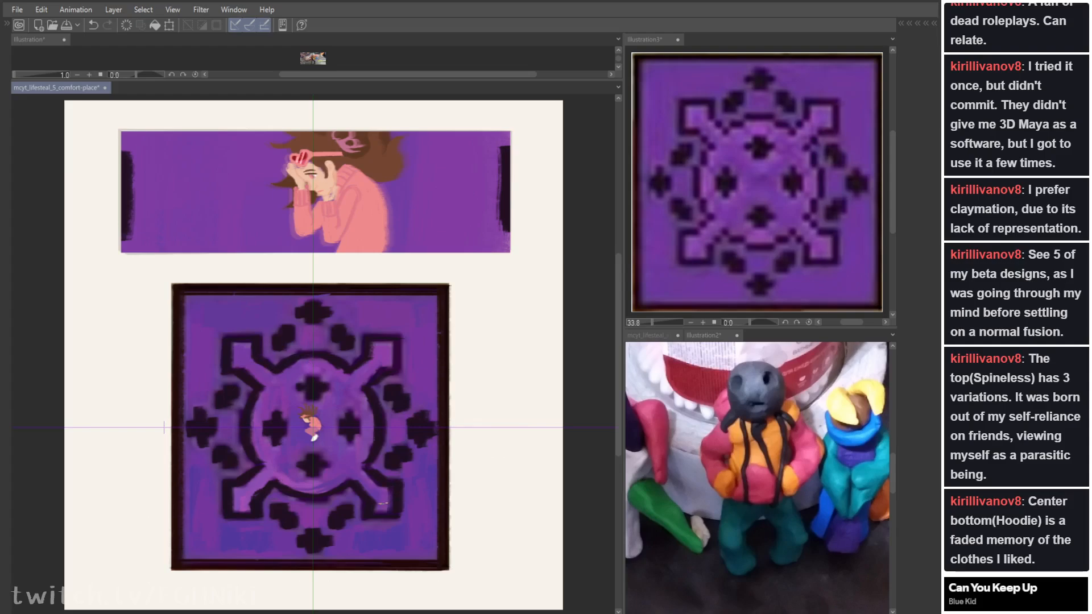
drag(365, 472, 409, 500)
key(ctrl+z)
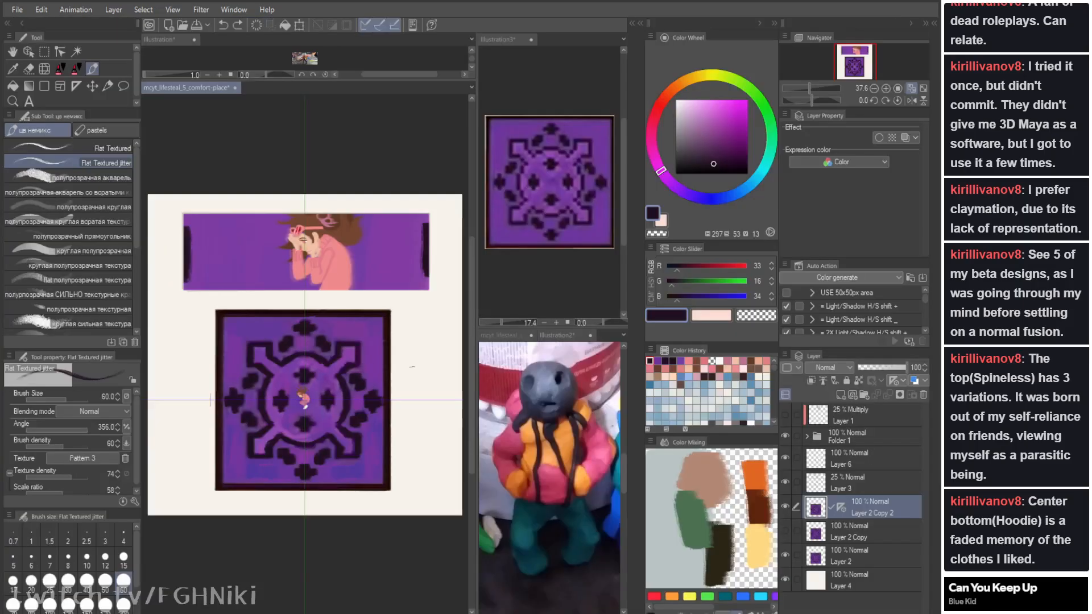
Step: Undo the horizontal symmetrical ruler and its mirrored stroke, keeping only the vertical symmetry line on the rug
key(Tab)
key(Tab)
mouse_move(411, 358)
mouse_down()
mouse_move(283, 457)
mouse_move(401, 328)
mouse_move(364, 385)
mouse_up()
key(ctrl+z)
key(ctrl+z)
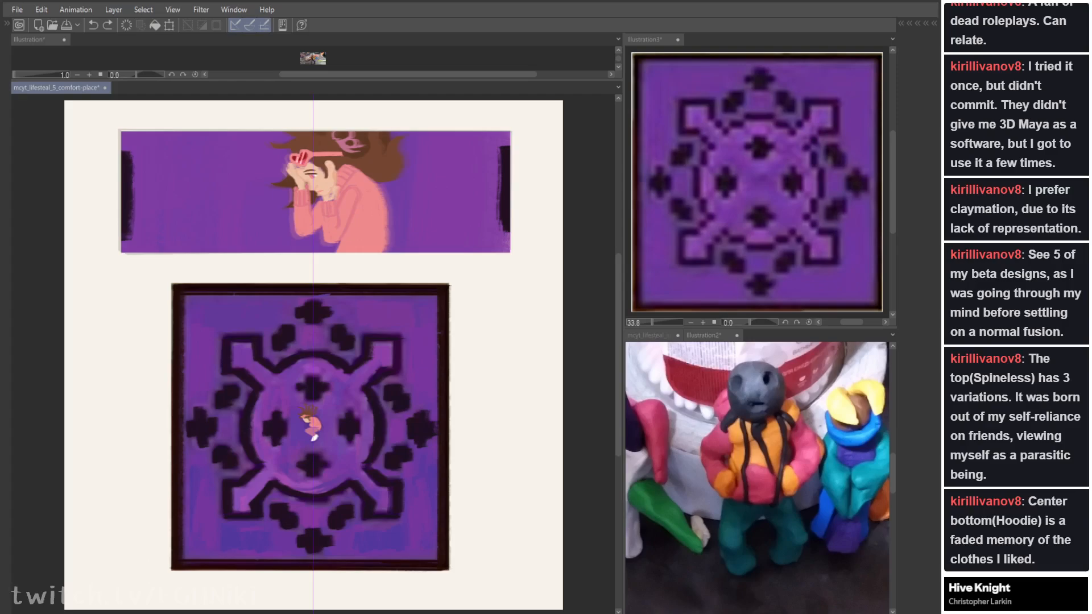
Step: Even out the purple background along the rug's upper side edges with mirrored strokes, and save the illustration
drag(199, 315, 196, 350)
drag(190, 323, 189, 368)
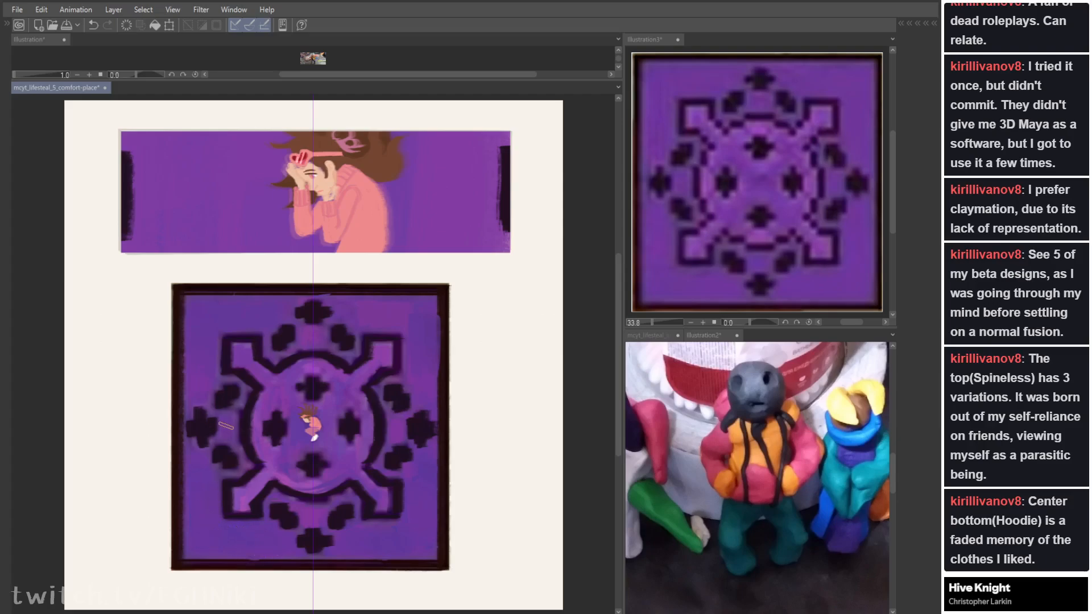
key(ctrl+s)
key(ctrl+z)
key(ctrl+y)
Step: Smooth the purple background around the rug's lower side ovals and lower side areas with mirrored strokes
drag(193, 442, 193, 461)
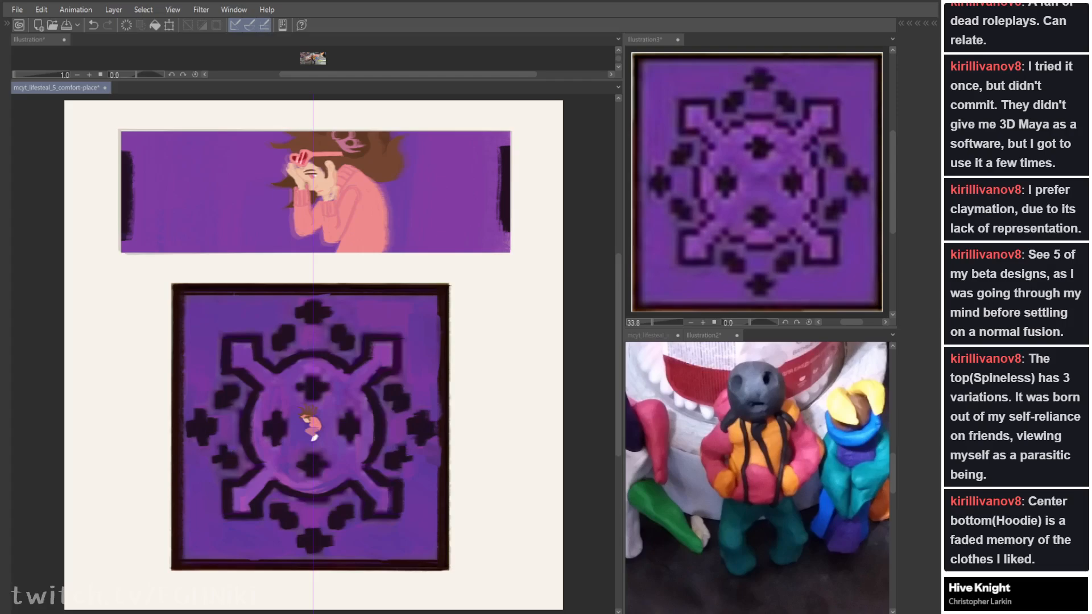
key(ctrl+z)
drag(216, 452, 233, 451)
drag(239, 469, 241, 457)
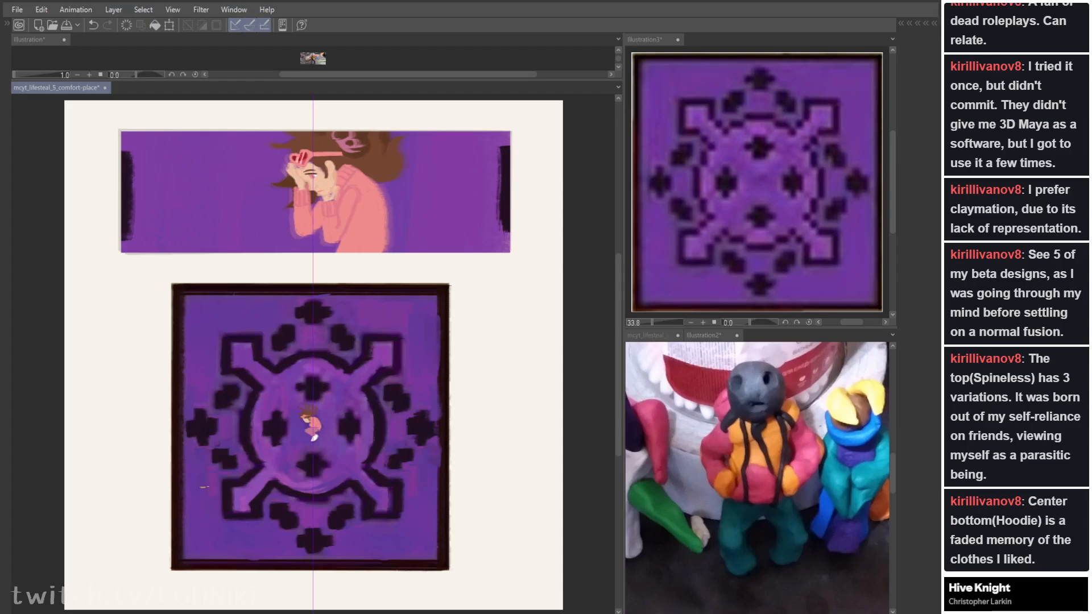
drag(200, 477, 205, 476)
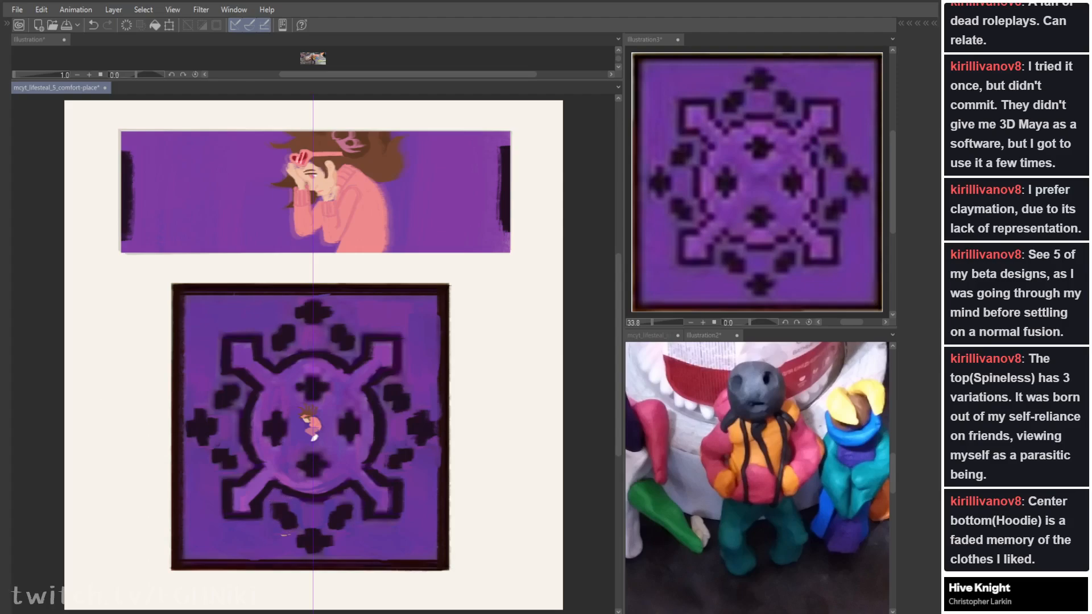
Step: Try mirrored strokes beside the rug's bottom ovals and upper side ovals, undoing each one
key(ctrl+z)
drag(278, 534, 251, 536)
key(ctrl+z)
mouse_move(217, 394)
mouse_down()
mouse_move(221, 407)
mouse_move(227, 386)
mouse_move(237, 397)
mouse_up()
key(ctrl+z)
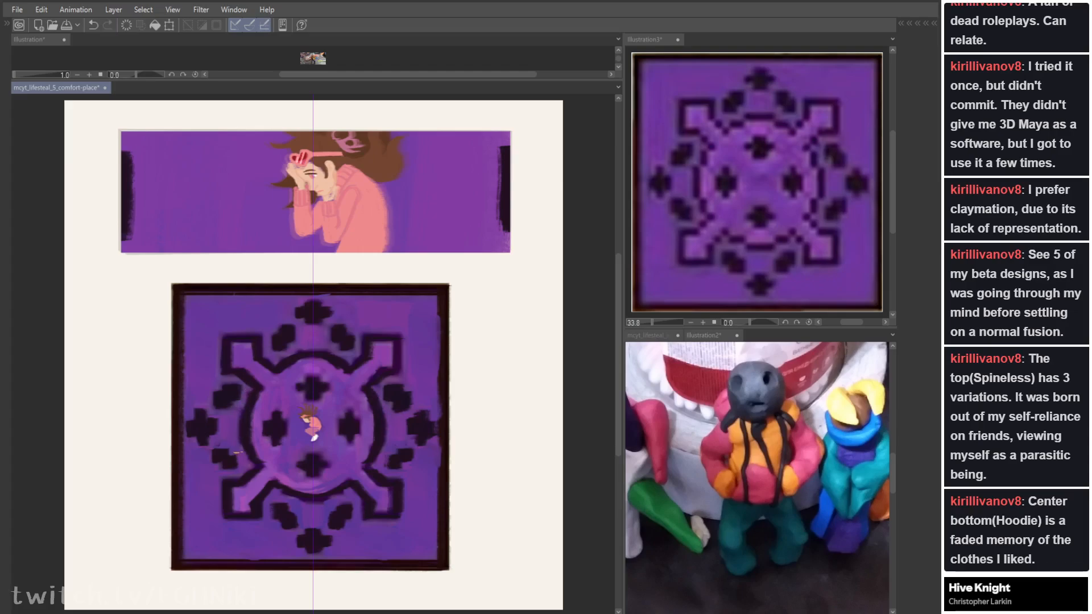
key(ctrl+z)
Step: Clean up the sides of the rug's ring and the upper corner frames with mirrored strokes, undoing the unsatisfactory ones
drag(241, 398, 242, 437)
drag(234, 369, 225, 349)
key(ctrl+z)
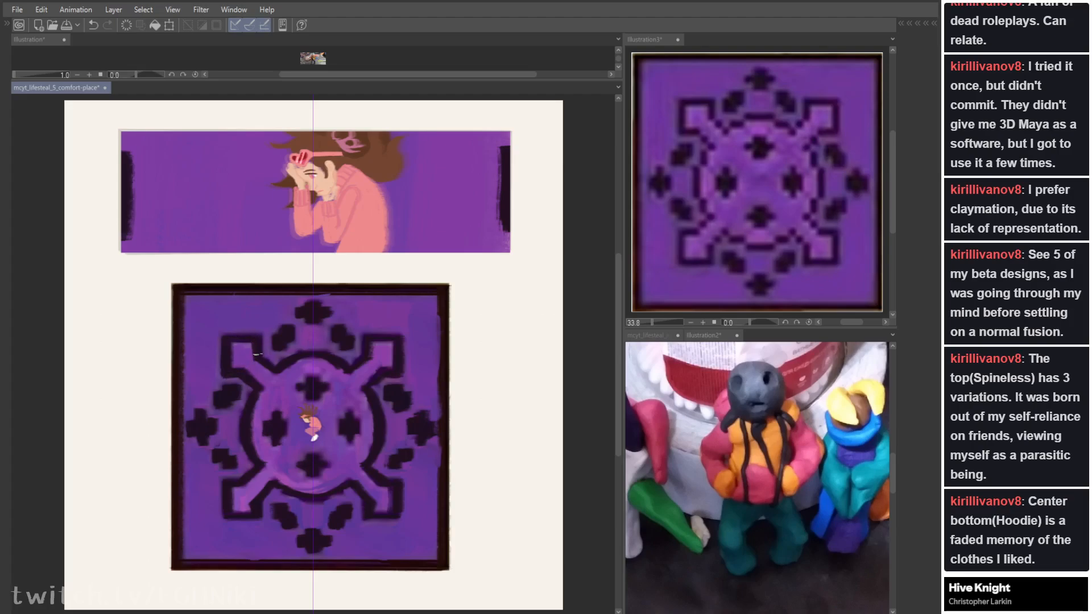
drag(257, 356, 256, 341)
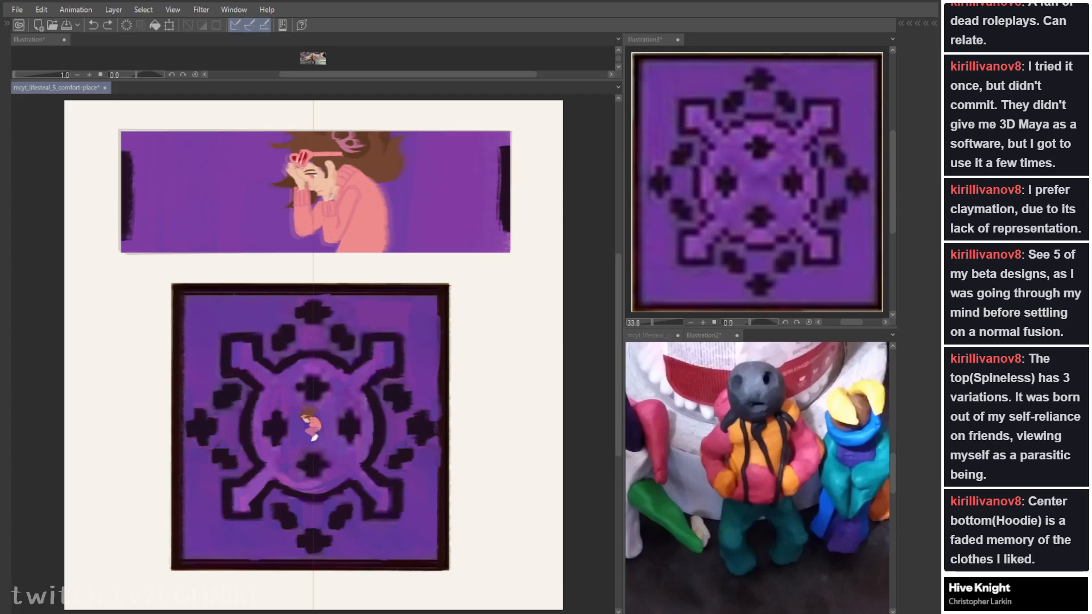
drag(236, 366, 243, 365)
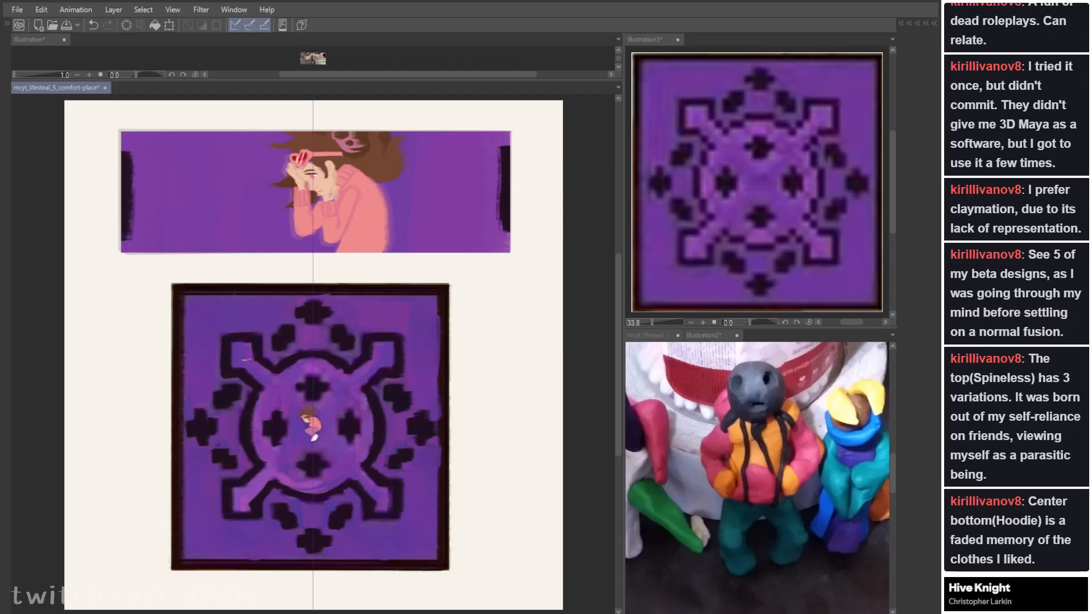
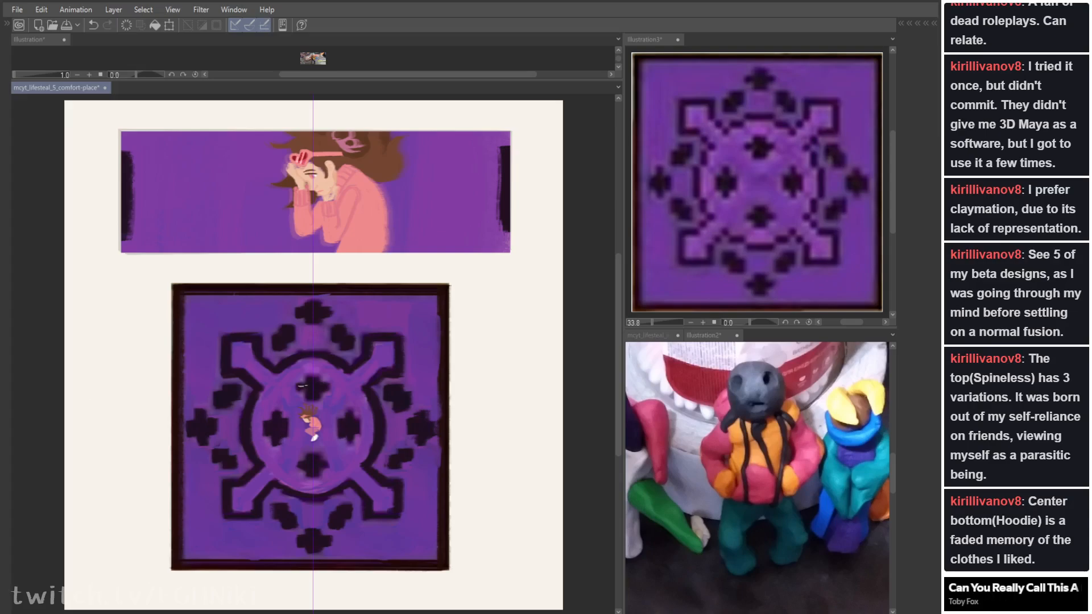
mouse_move(306, 377)
mouse_down()
mouse_move(321, 376)
mouse_move(310, 381)
mouse_up()
key(ctrl+z)
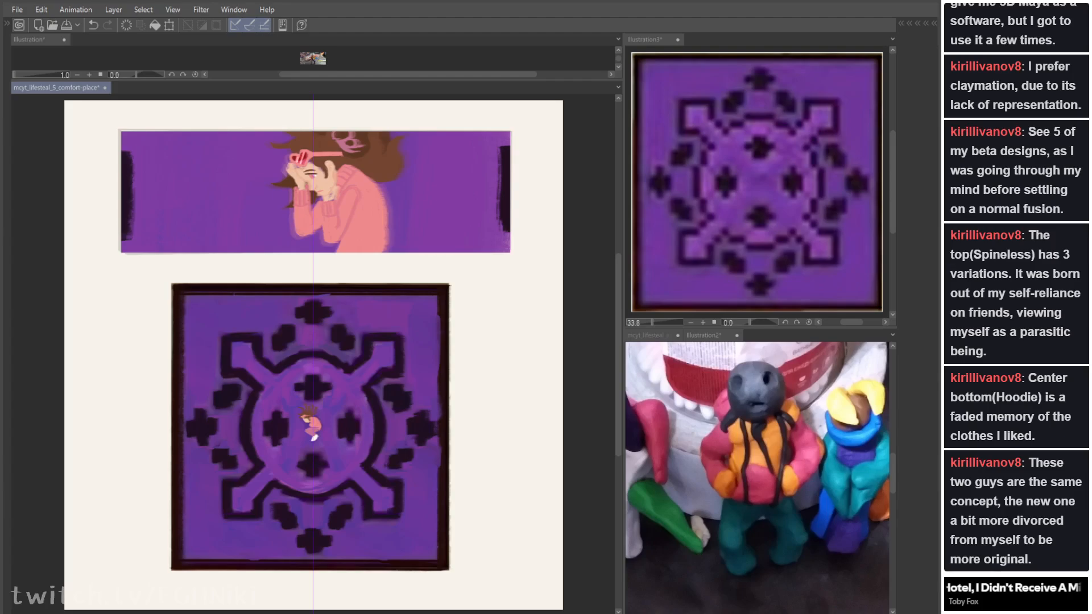
Step: Scale down and reposition the clay relief photo in the reference canvas, and return to the comfort-place illustration
click(705, 335)
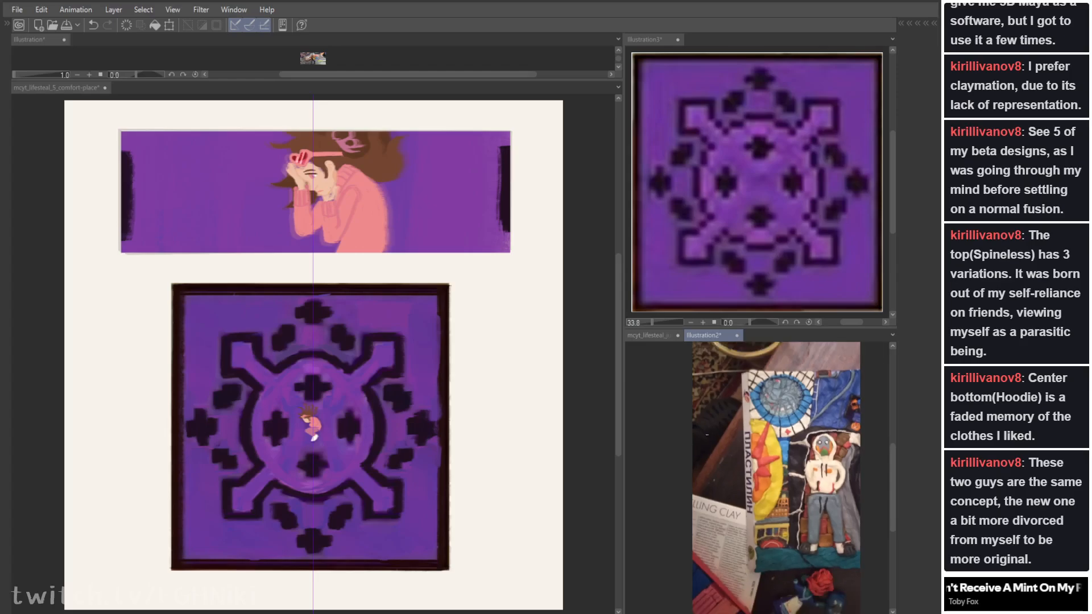
key(ctrl+t)
drag(768, 455, 750, 453)
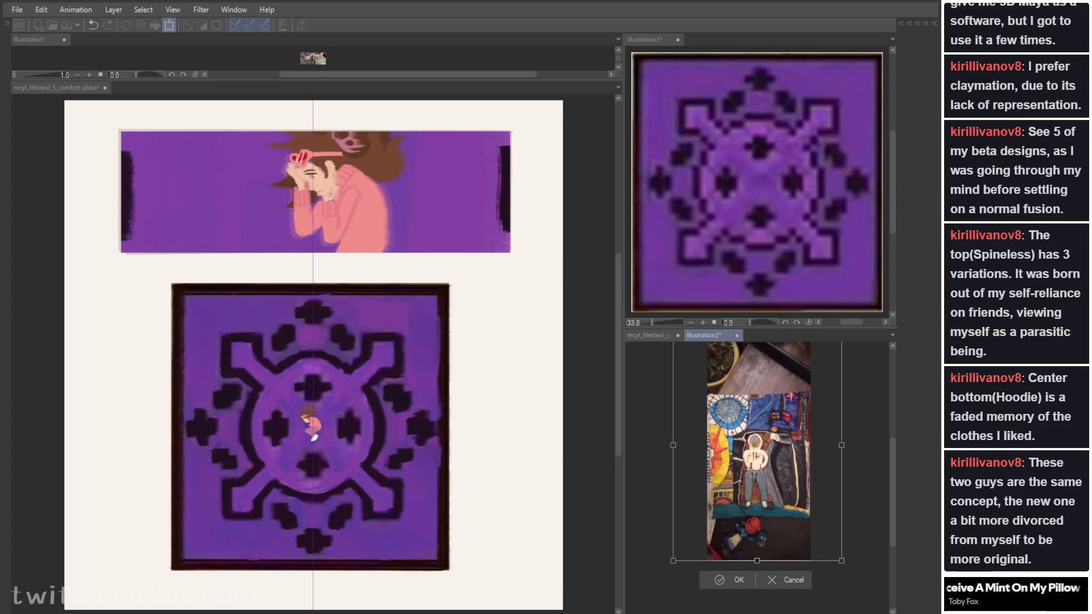
drag(842, 560, 832, 549)
drag(756, 455, 759, 454)
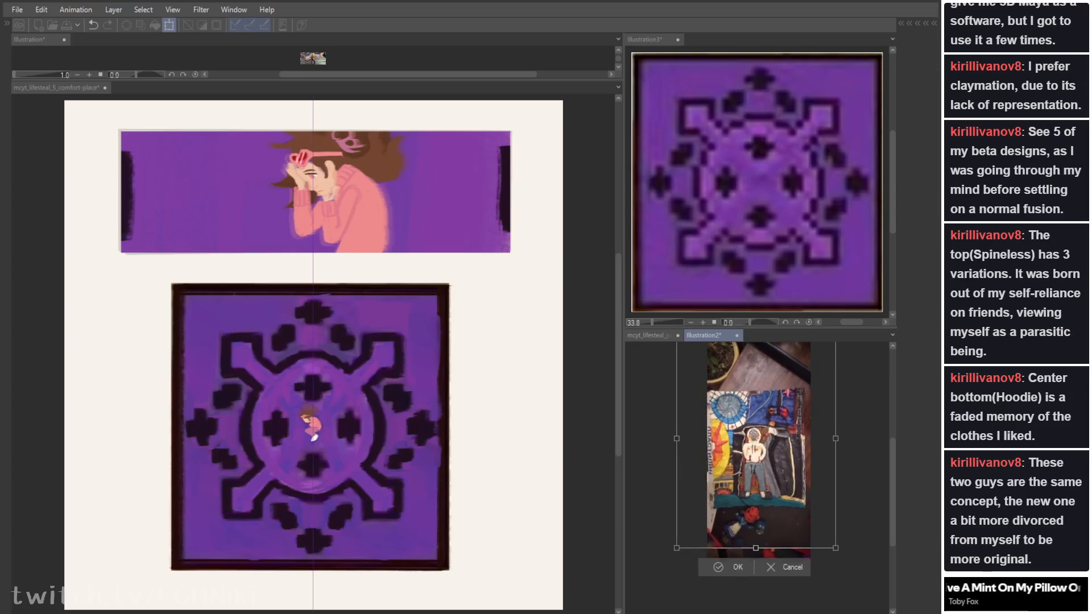
key(Return)
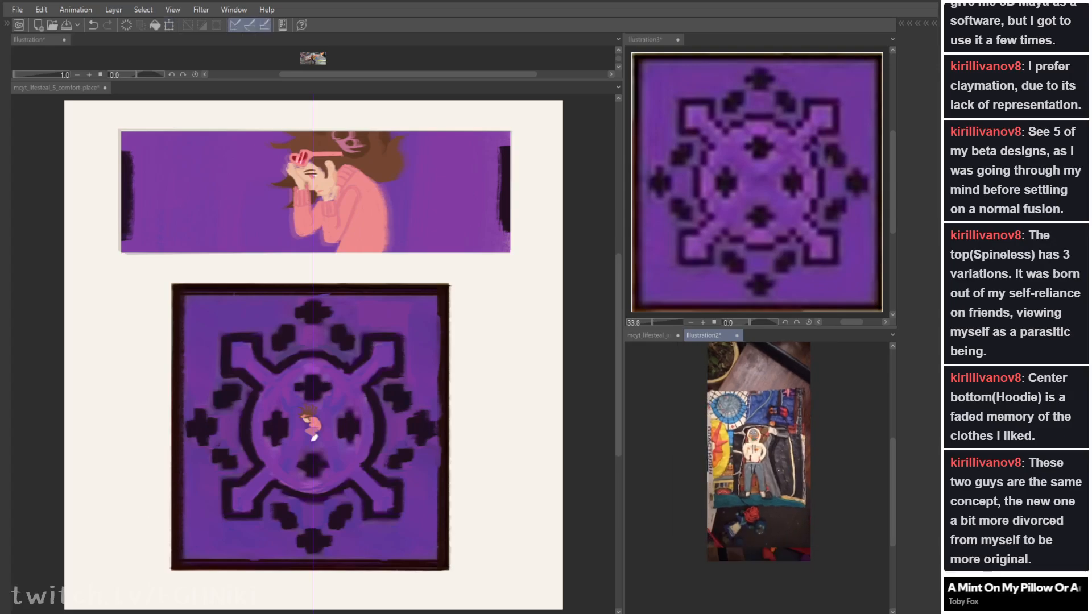
scroll(778, 473, up, 6)
drag(778, 473, 817, 526)
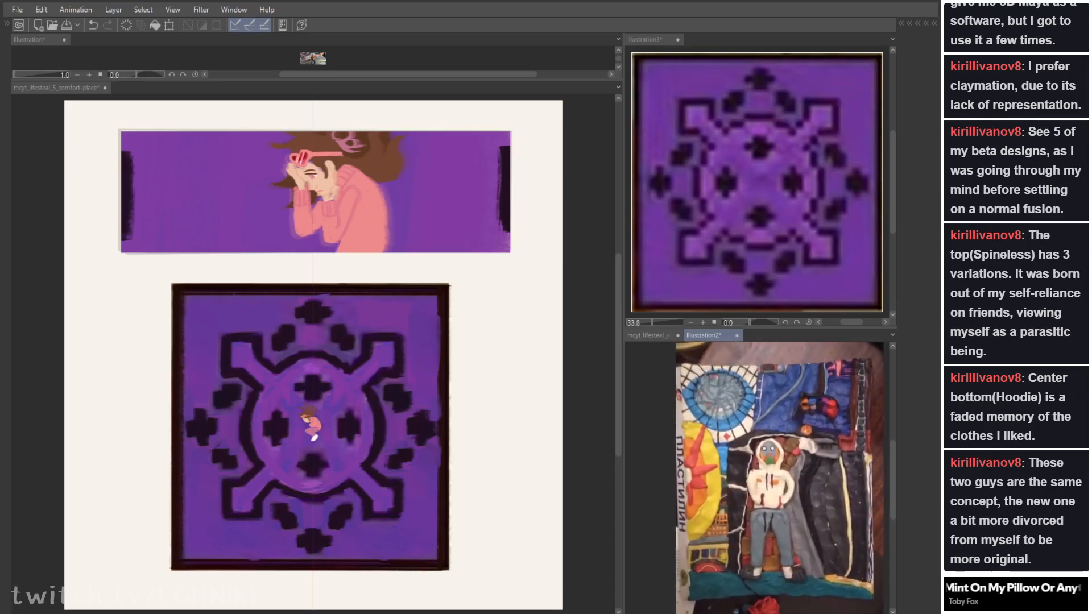
scroll(778, 473, up, 1)
drag(777, 473, 775, 469)
click(56, 88)
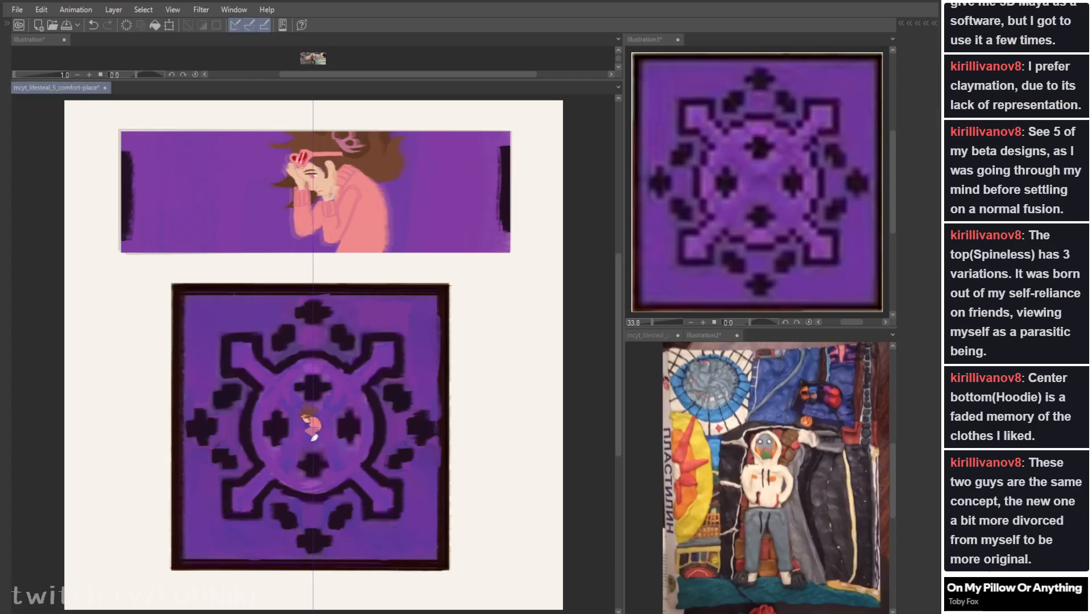
Step: Touch up the lower edge of the rug's inner circle and the lower corner frames with mirrored strokes, undoing unsatisfactory ones
key(Tab)
key(Tab)
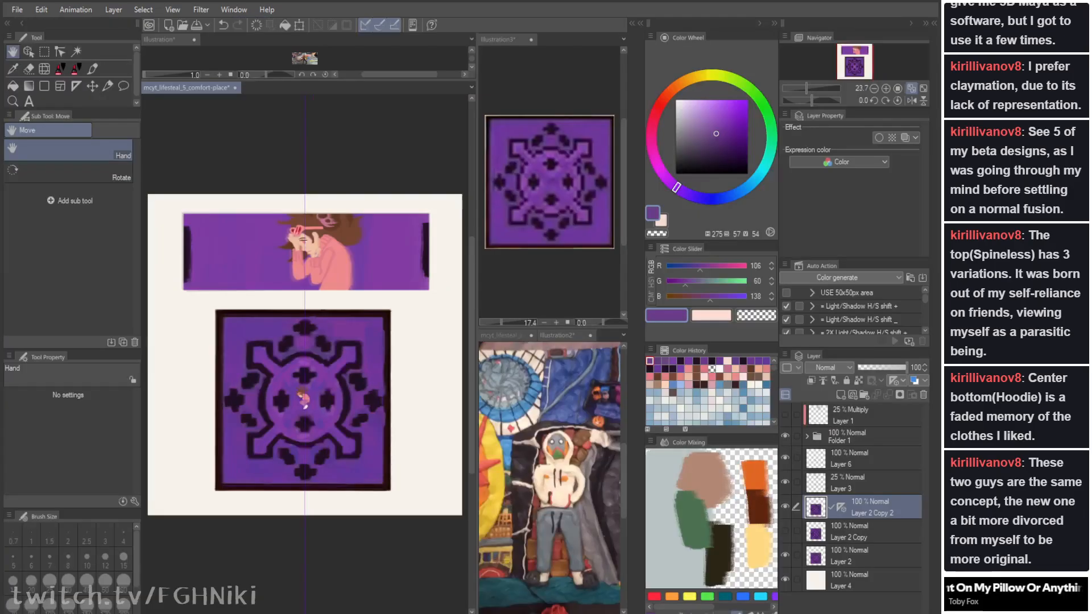
drag(312, 353, 353, 301)
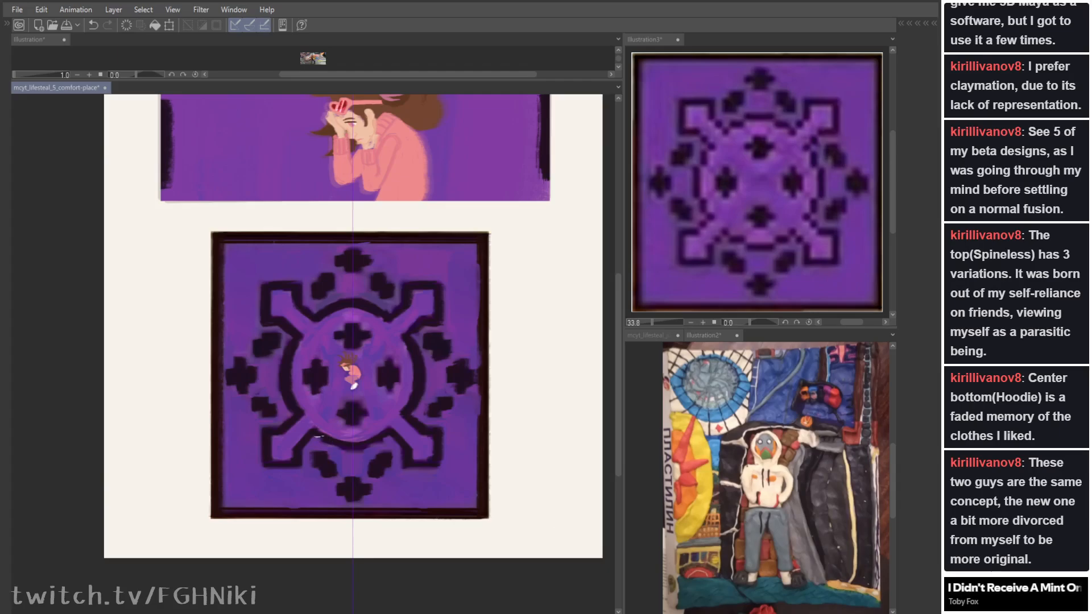
drag(318, 437, 343, 447)
key(ctrl+z)
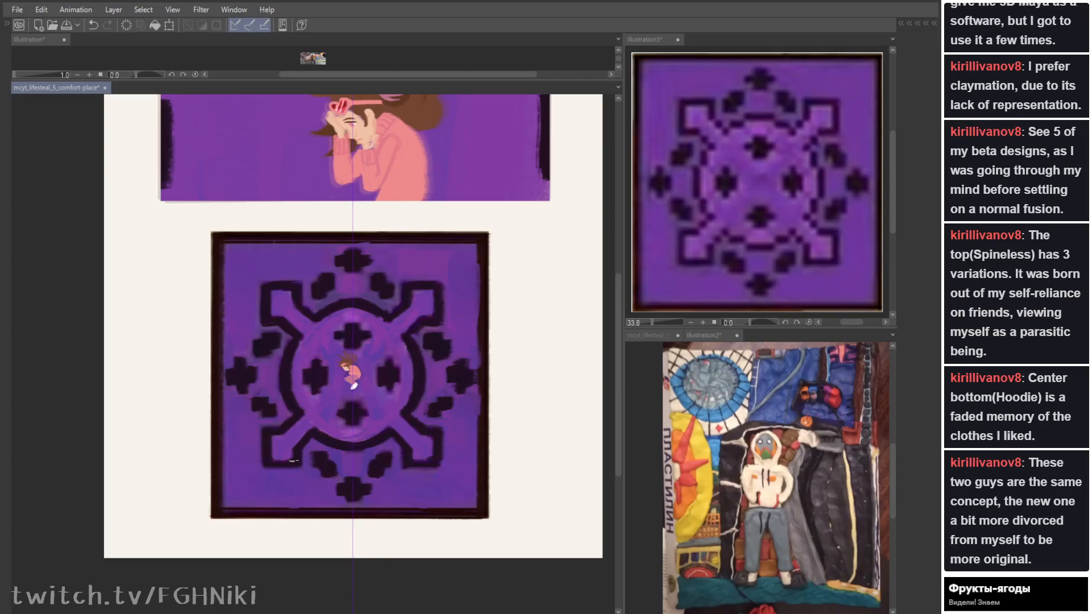
mouse_move(291, 461)
mouse_down()
mouse_move(298, 452)
mouse_move(292, 461)
mouse_up()
key(ctrl+z)
Step: Compare the latest rug touch-up by undoing and redoing it, and delete the symmetrical ruler from Layer 2 Copy 2
key(Tab)
key(Tab)
key(ctrl+z)
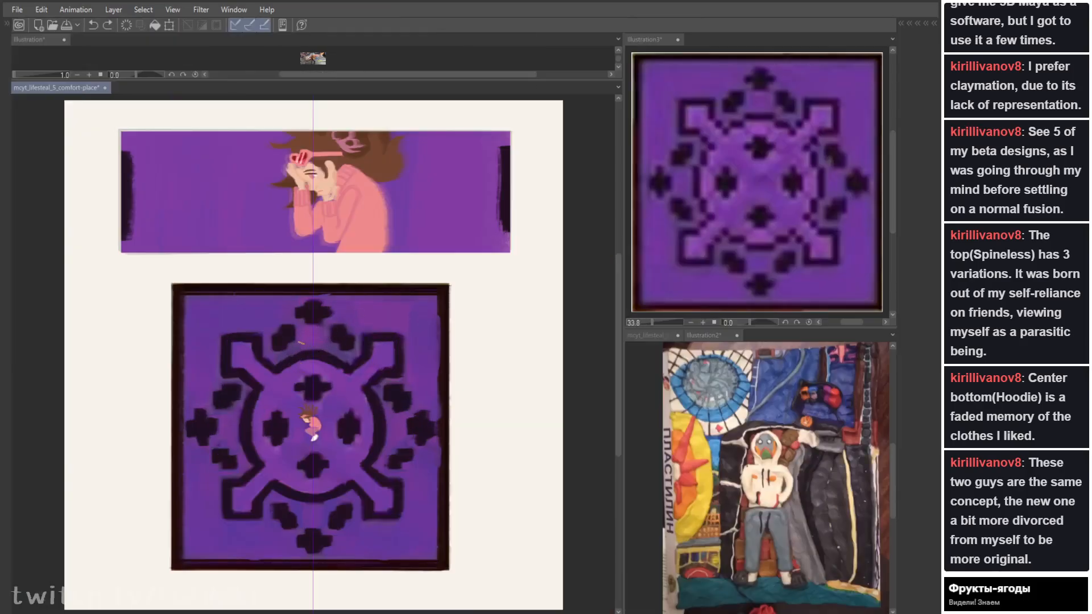
key(ctrl+y)
key(ctrl+z)
key(ctrl+y)
key(Tab)
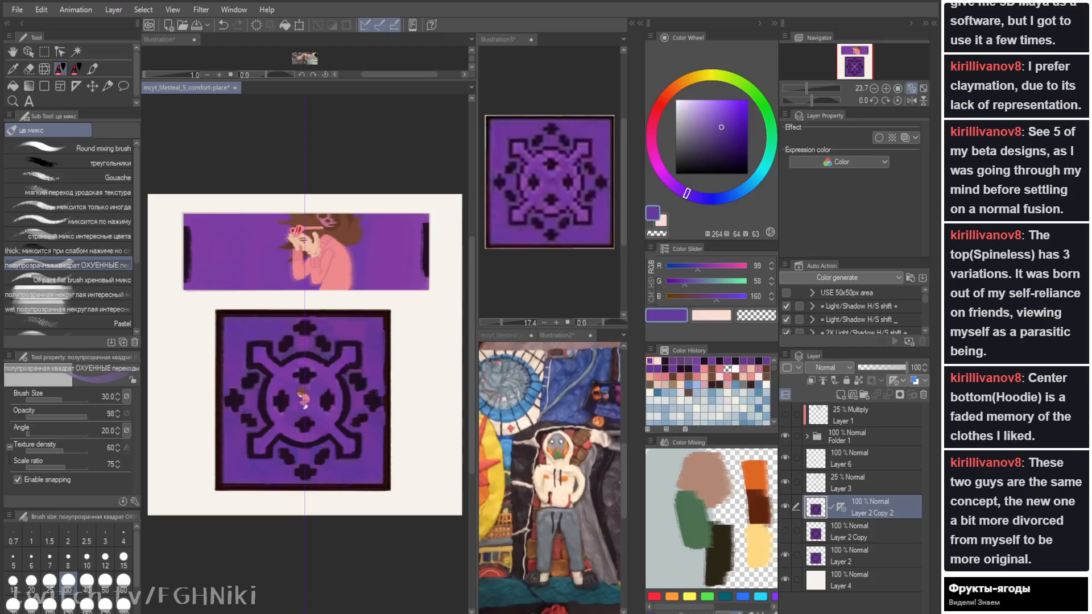
drag(841, 508, 922, 394)
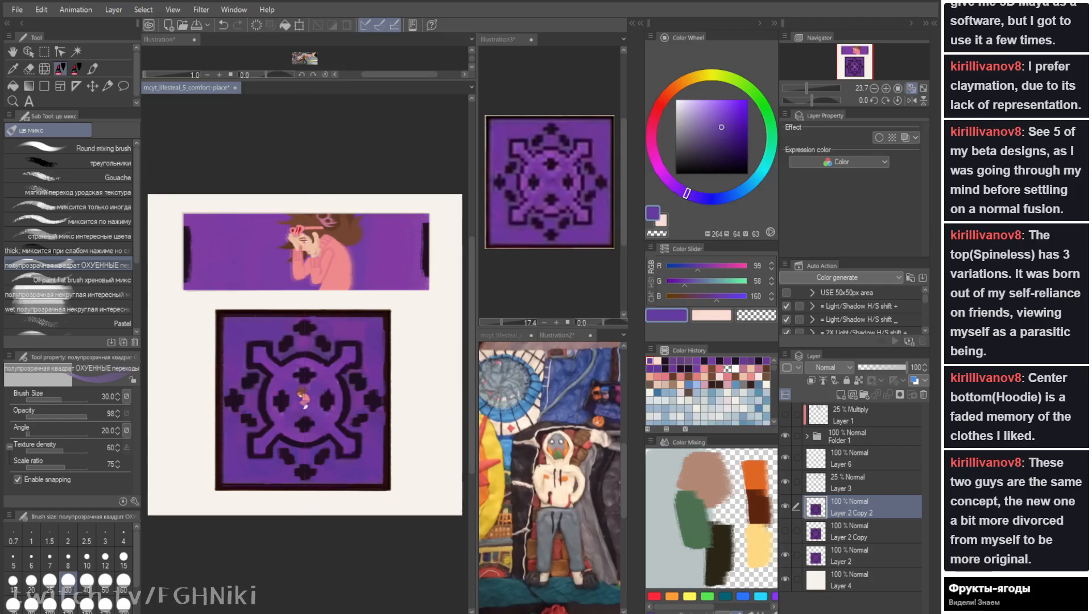
Step: Compare the repainted Layer 2 Copy 2 with the earlier rug layers by toggling layer visibility
click(786, 531)
click(785, 506)
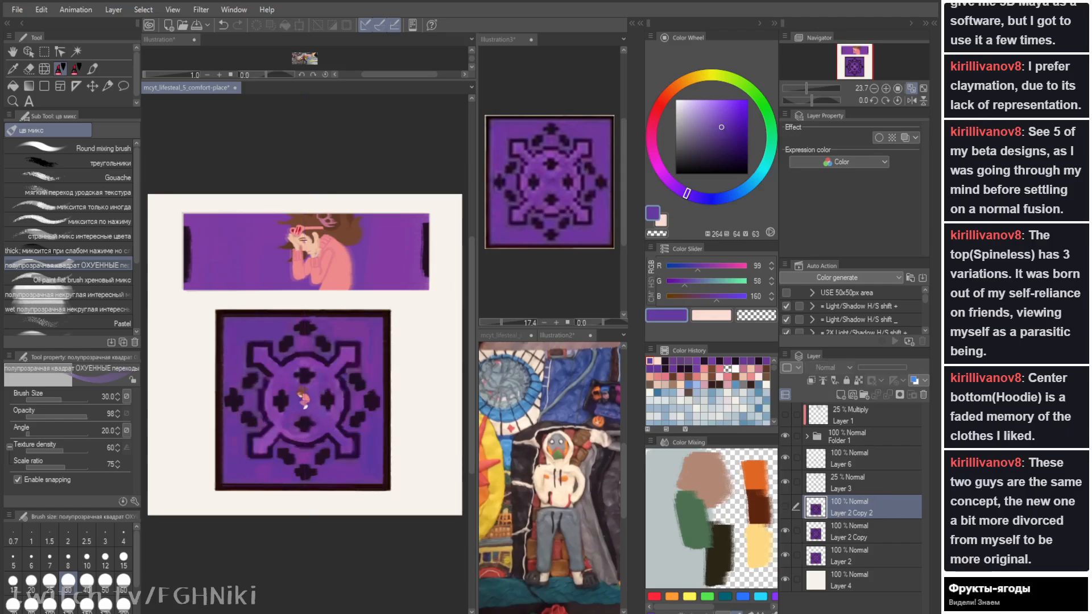
click(785, 506)
click(785, 531)
click(786, 506)
click(786, 506)
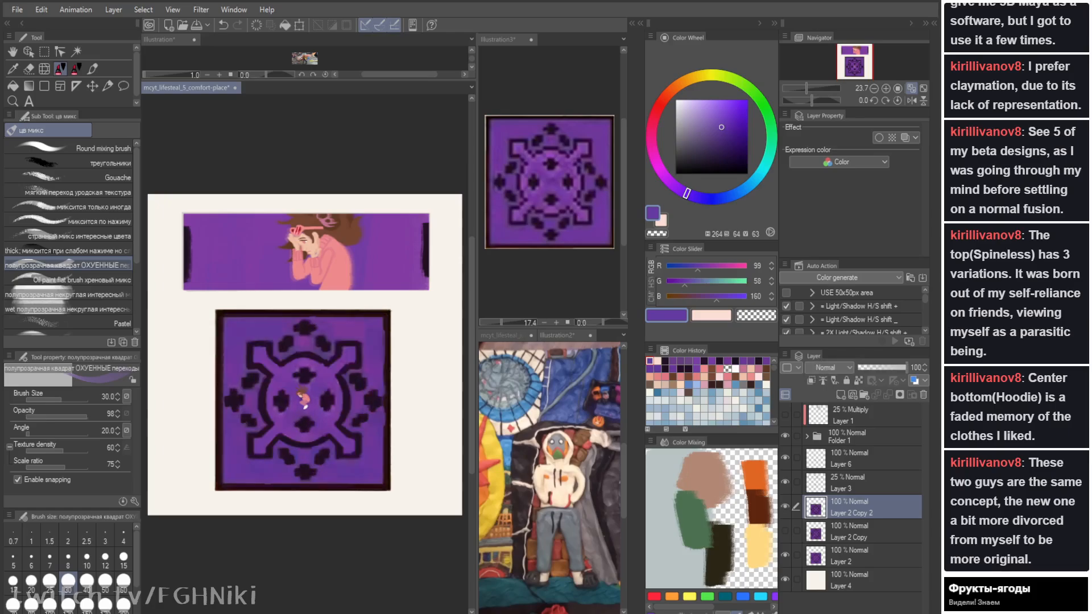
key(Tab)
key(Tab)
click(785, 506)
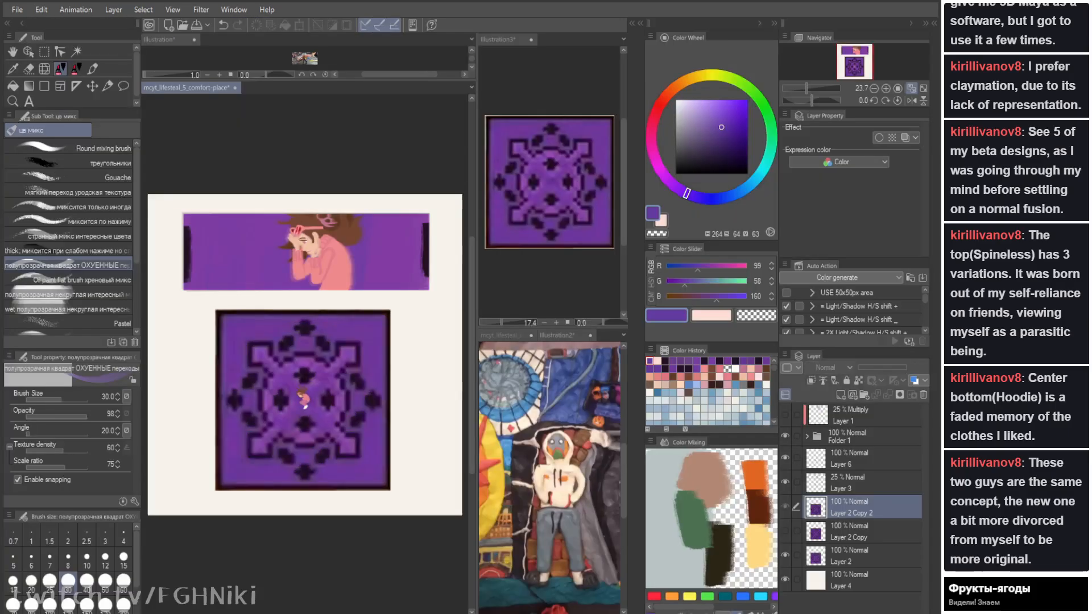
click(785, 506)
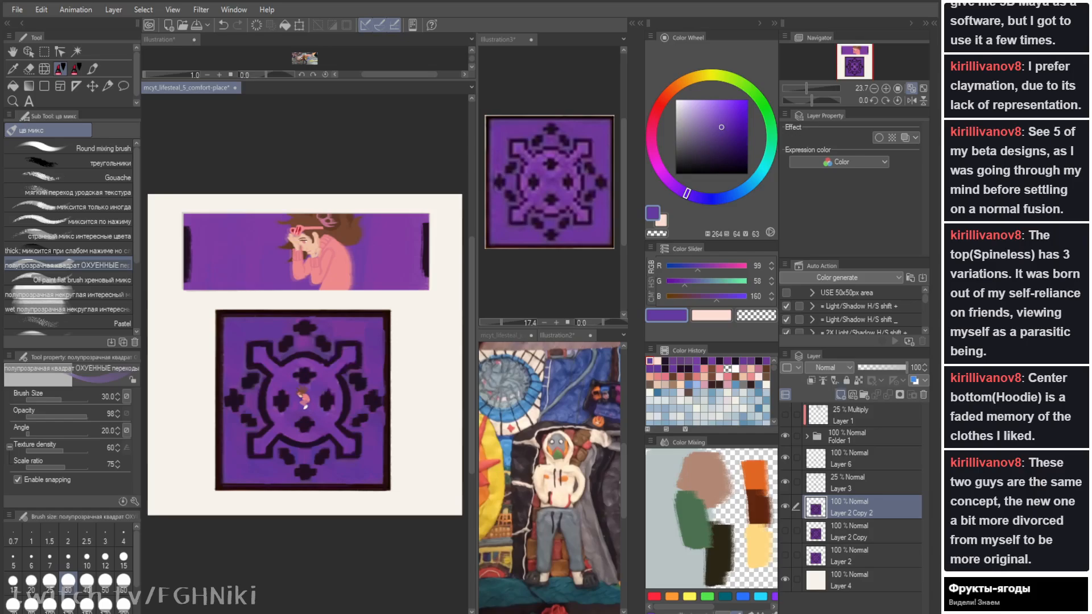
Step: Duplicate the repainted rug layer Layer 2 Copy 2 and hide the original
key(ctrl+c)
key(ctrl+v)
click(785, 530)
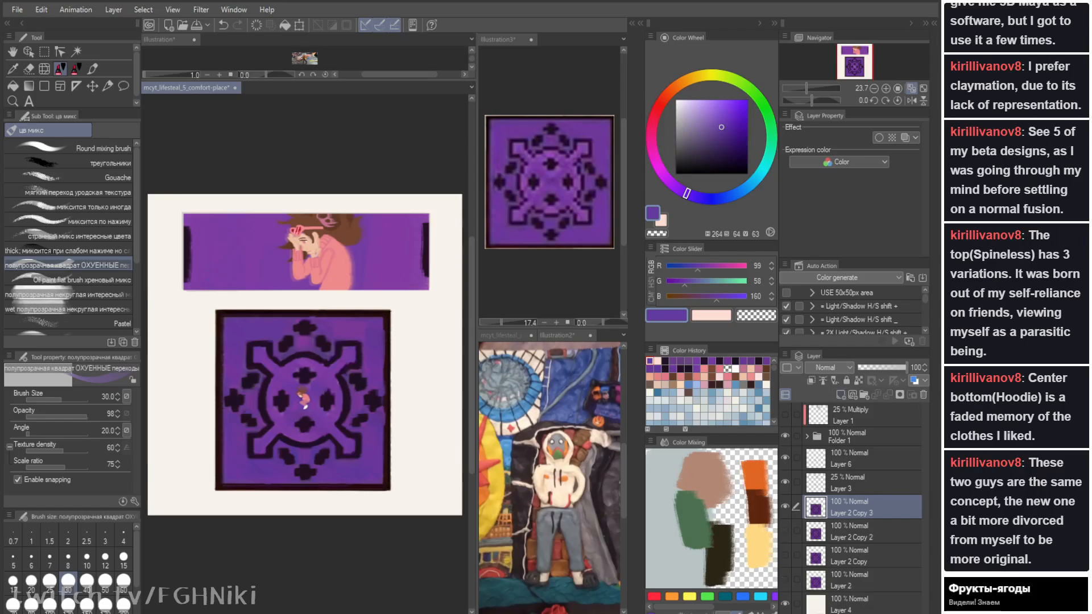
Step: Add a new layer clipped to the rug copy in Add (Glow) mode, and undo a test stroke on it
click(840, 394)
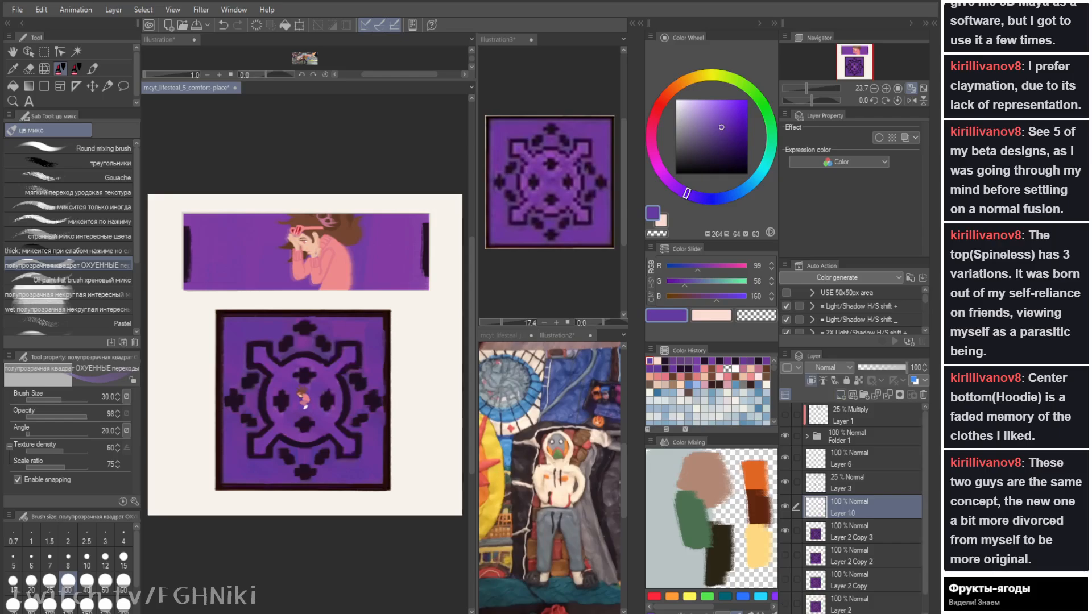
click(811, 380)
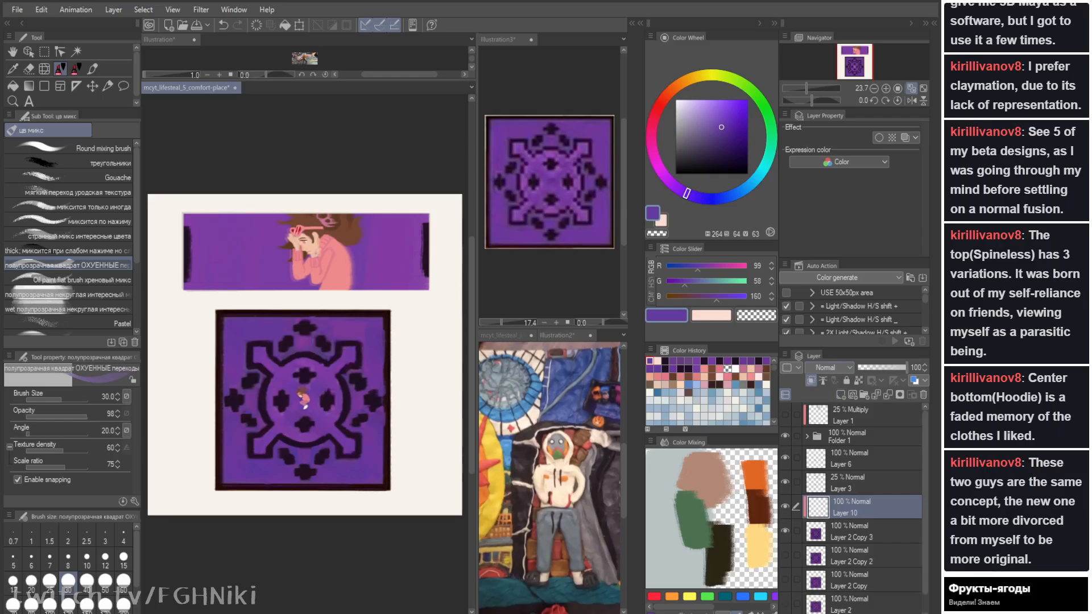
click(829, 367)
key(ctrl)
key(Tab)
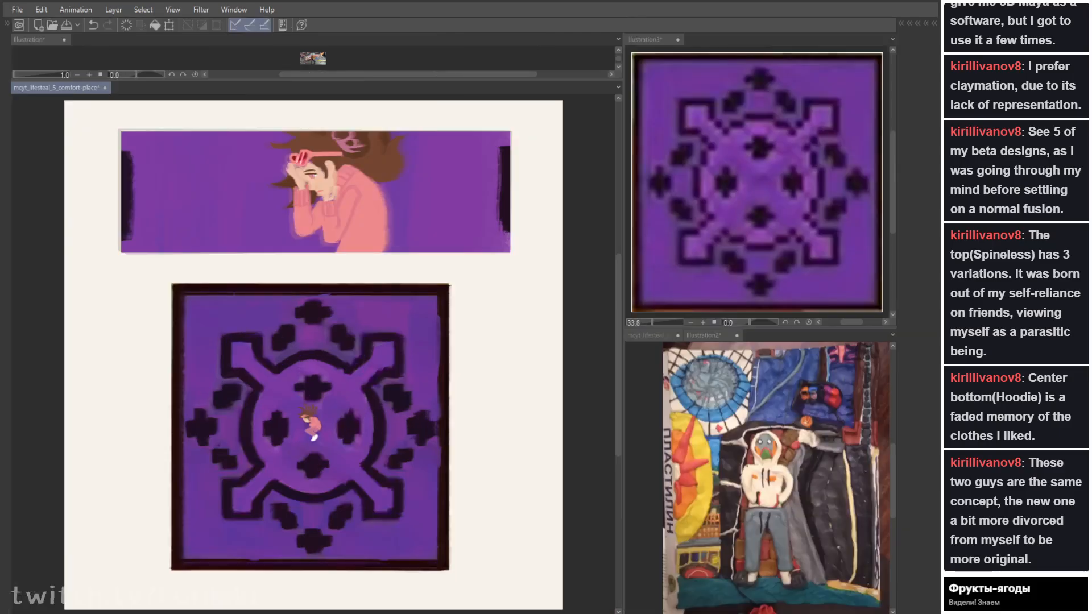
mouse_move(257, 461)
mouse_down()
mouse_move(325, 368)
mouse_move(264, 458)
mouse_up()
key(ctrl+z)
Step: Try to select the rug's purple areas with Auto select, undo the selection additions and deselect
key(Tab)
click(854, 532)
key(Tab)
key(w)
click(398, 477)
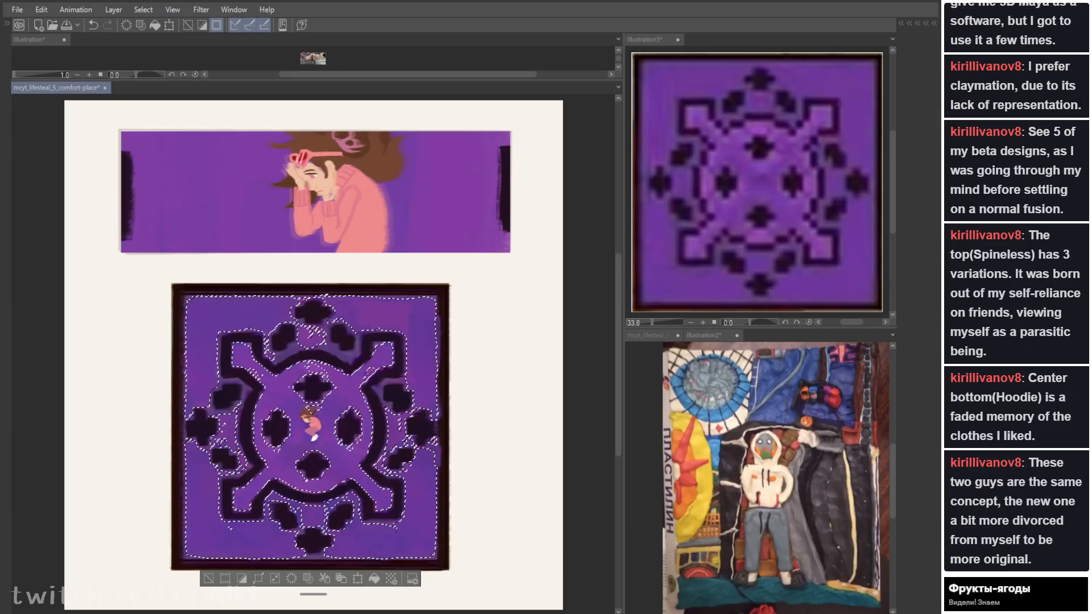
shift+click(246, 389)
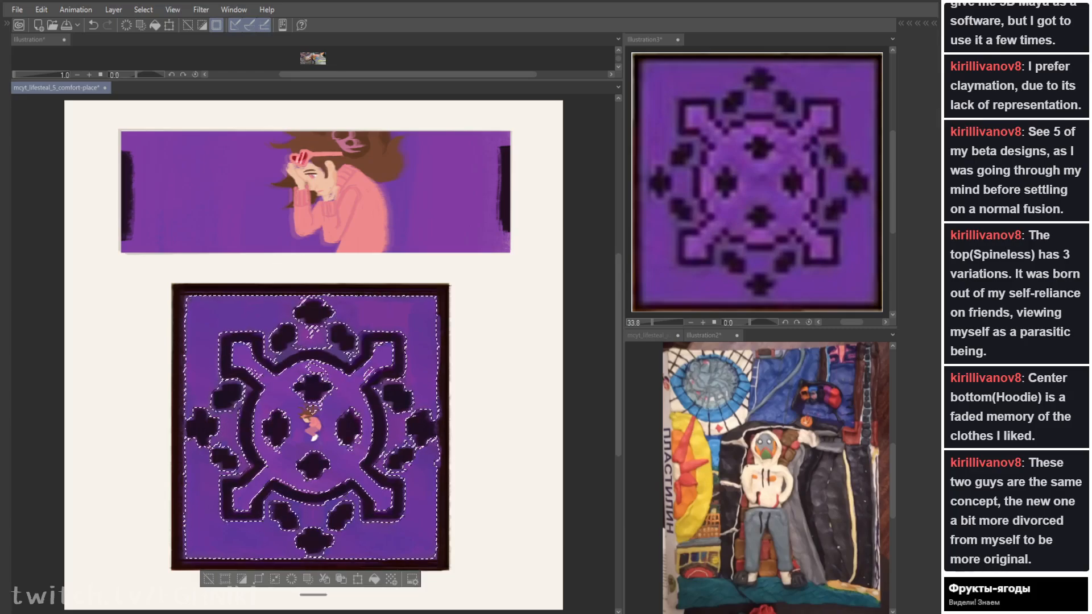
shift+click(353, 493)
key(ctrl+z)
key(ctrl+z)
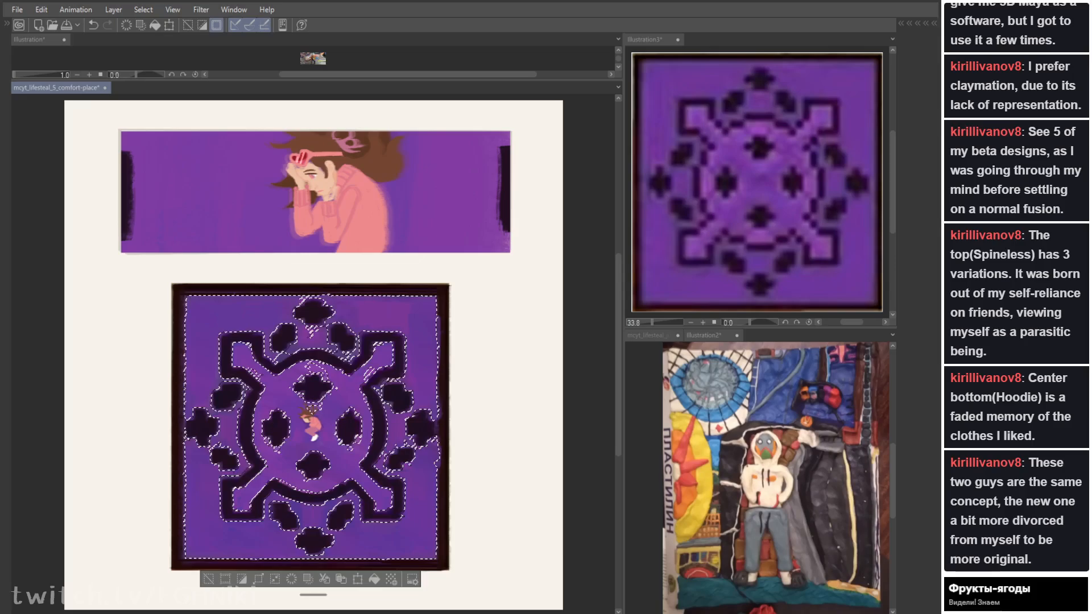
key(ctrl+d)
key(Tab)
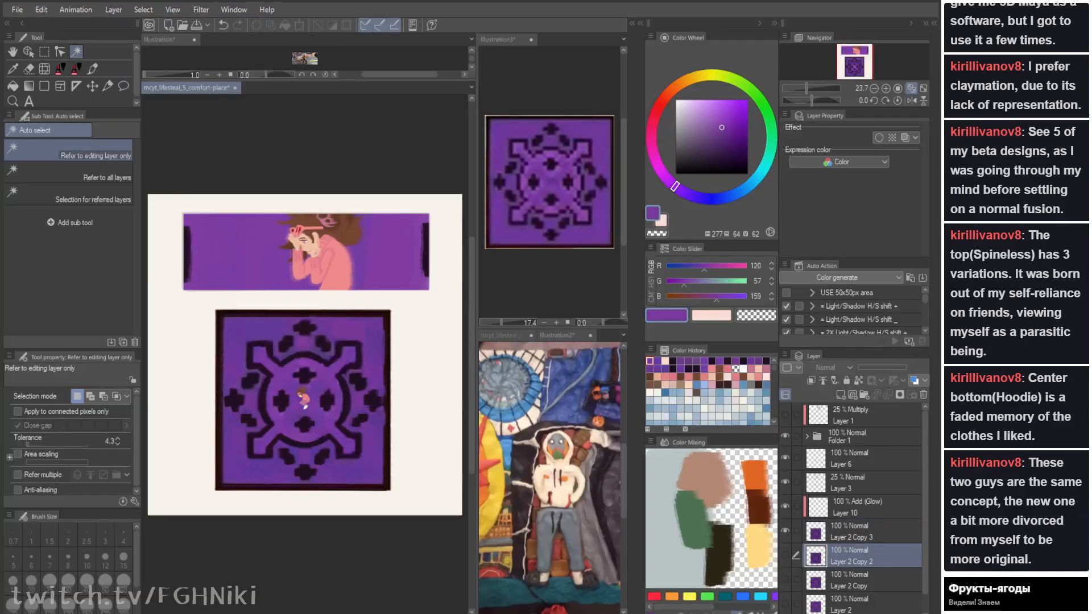
Step: Pick the rug border's dark brown, delete Layer 2 Copy 3 and show Layer 2 Copy 2 again
key(i)
click(353, 487)
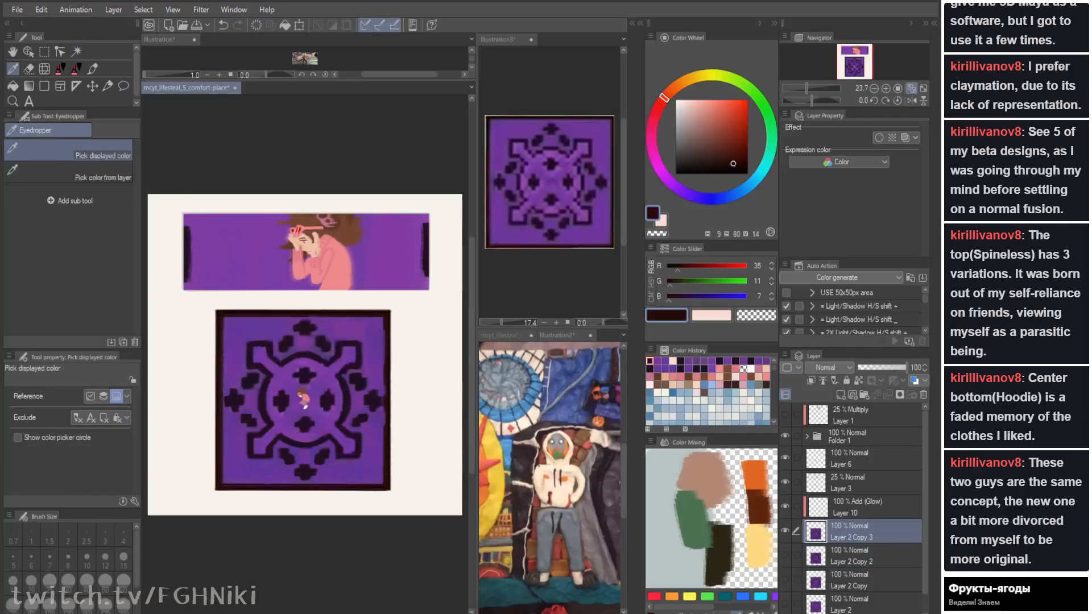
click(923, 395)
click(785, 531)
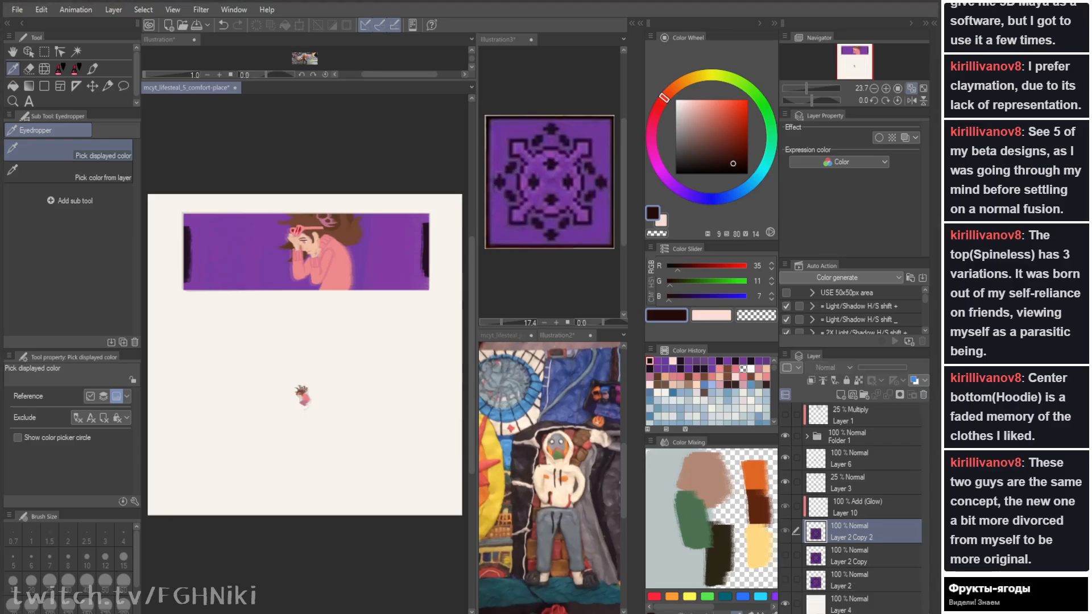
Step: Lock Layer 2 Copy 2's transparent pixels and even out the rug's left and right borders with straight Flat Textured jitter strokes at size 100
key(b)
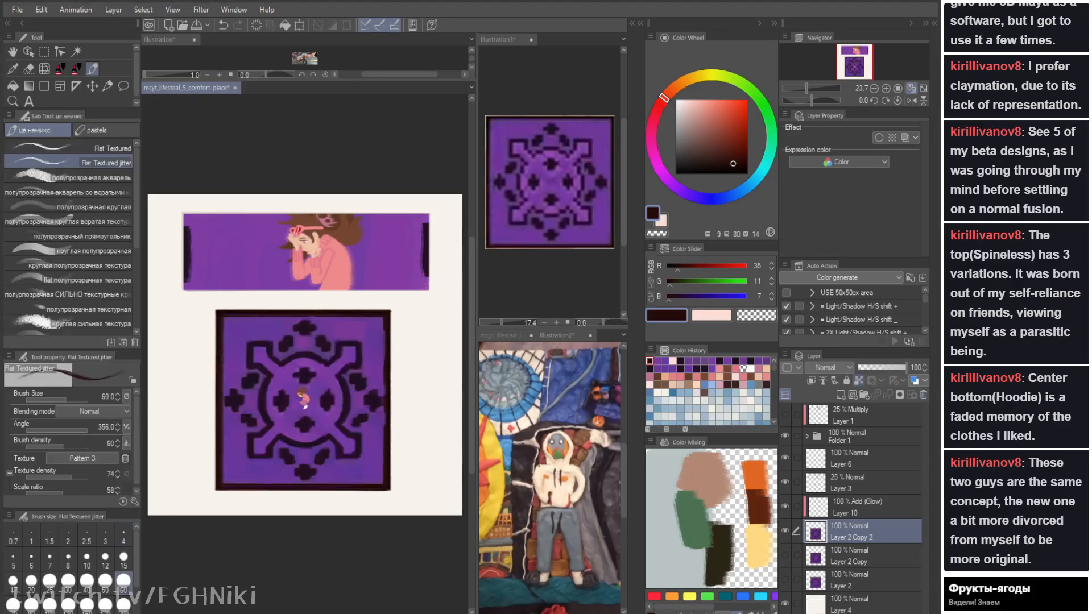
key(Tab)
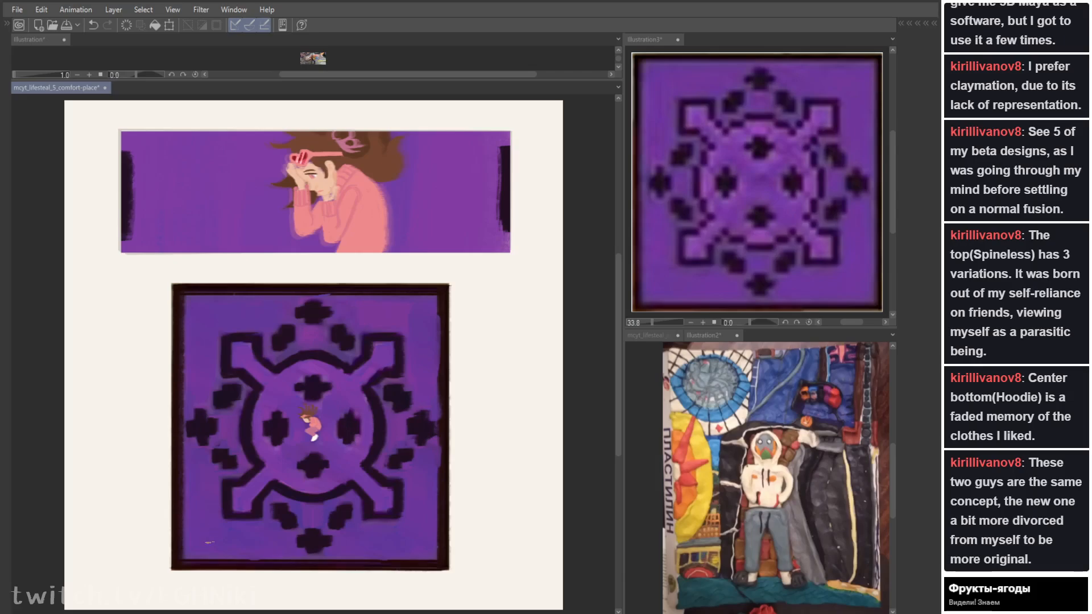
click(175, 568)
shift+click(175, 288)
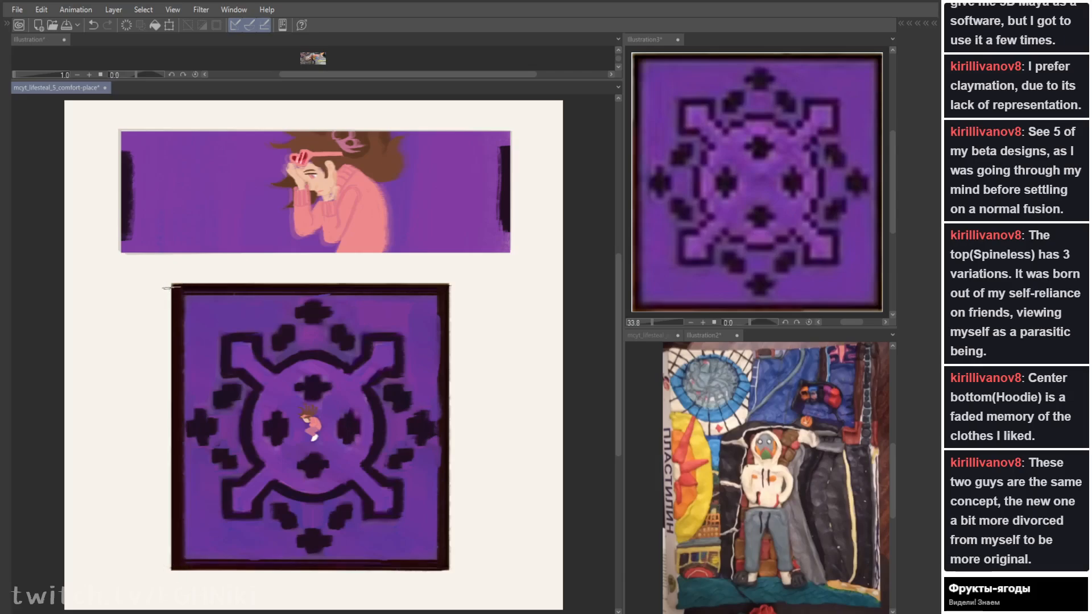
click(448, 283)
shift+click(449, 569)
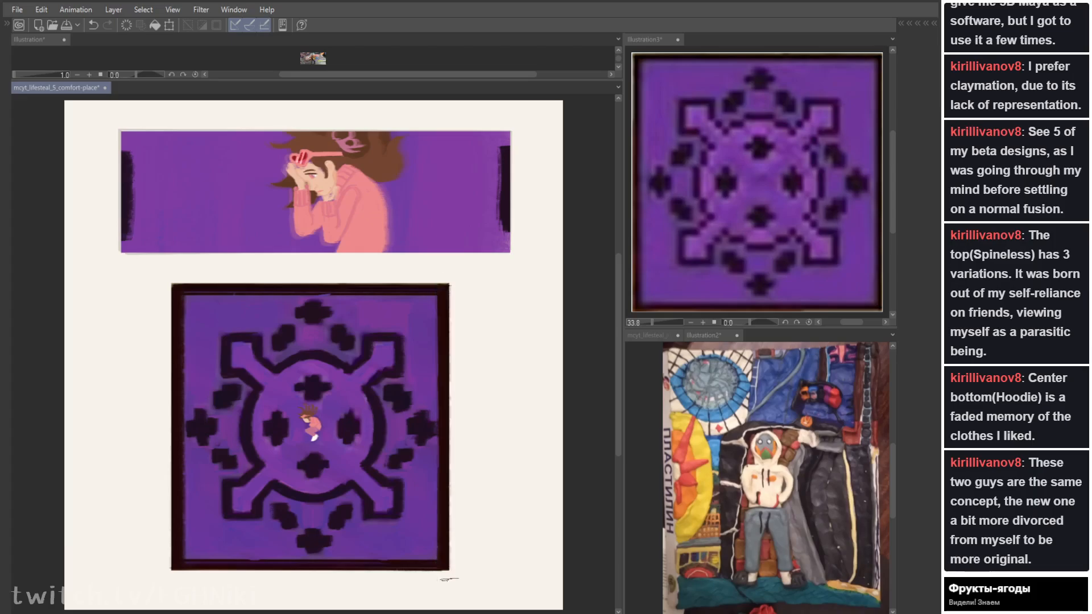
key(Tab)
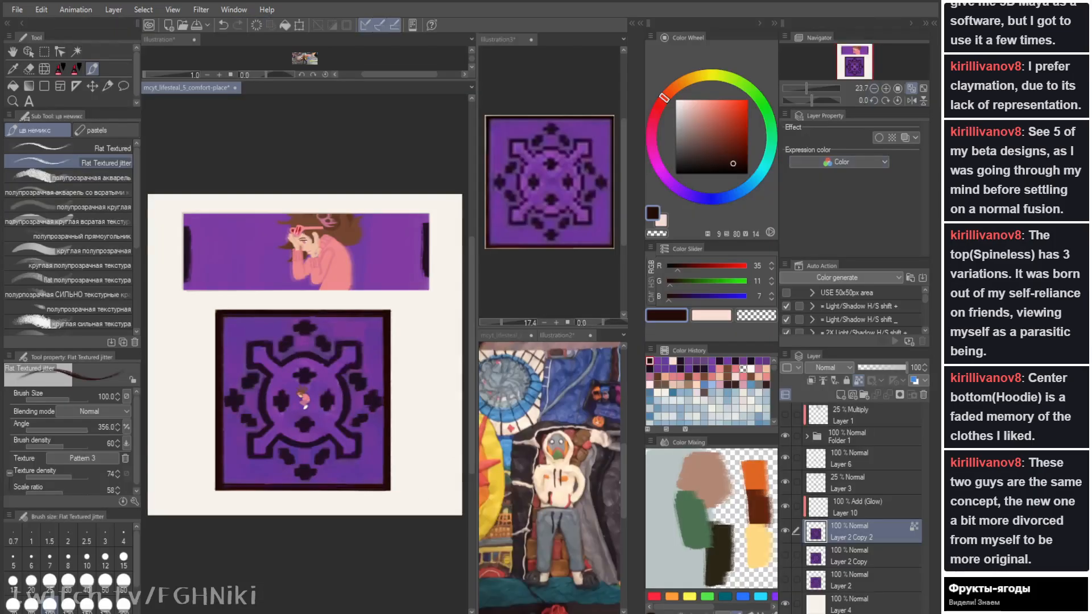
Step: Even out the rug's top and bottom borders with straight dark strokes, working on the canvas rotated 90 degrees and resetting the rotation
drag(811, 100, 830, 101)
key(minus)
key(asciicircum)
key(asciicircum)
key(asciicircum)
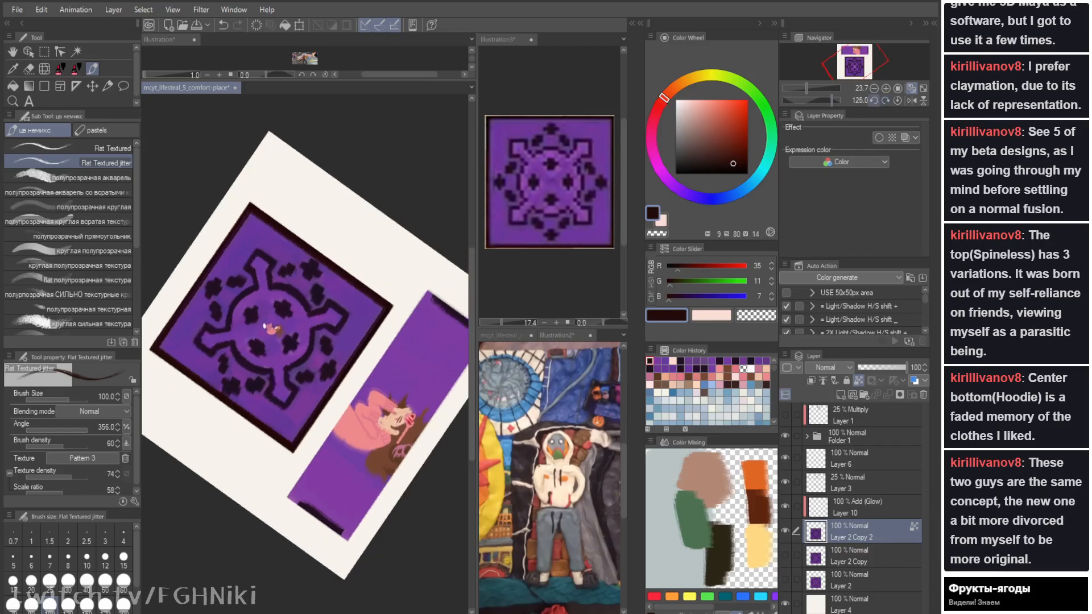
key(minus)
key(minus)
key(minus)
key(minus)
key(minus)
click(874, 100)
click(874, 100)
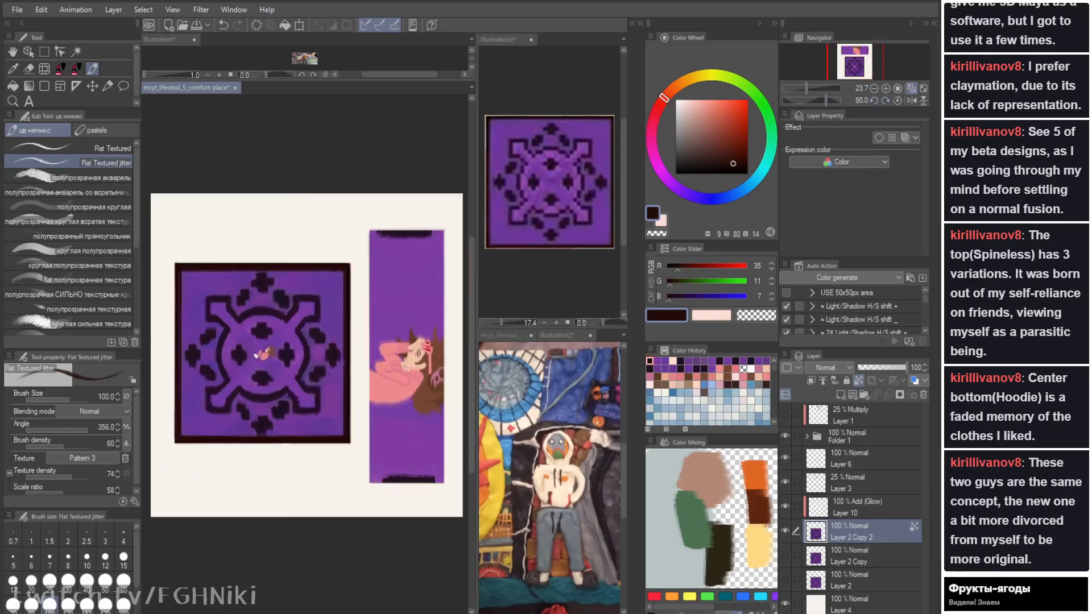
key(Tab)
drag(376, 491, 381, 207)
key(ctrl+z)
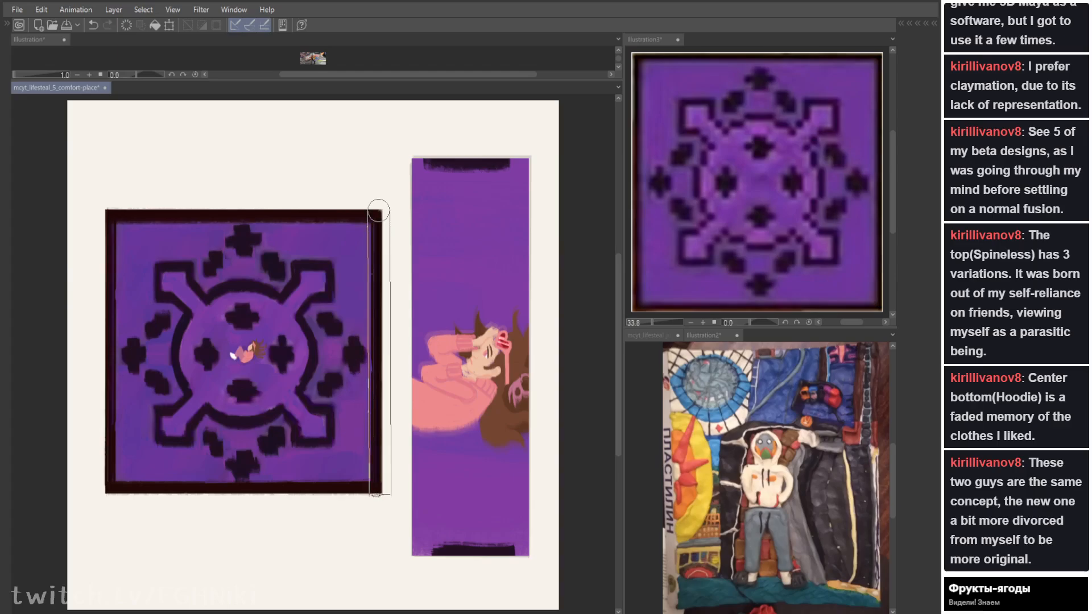
shift+click(379, 490)
click(109, 493)
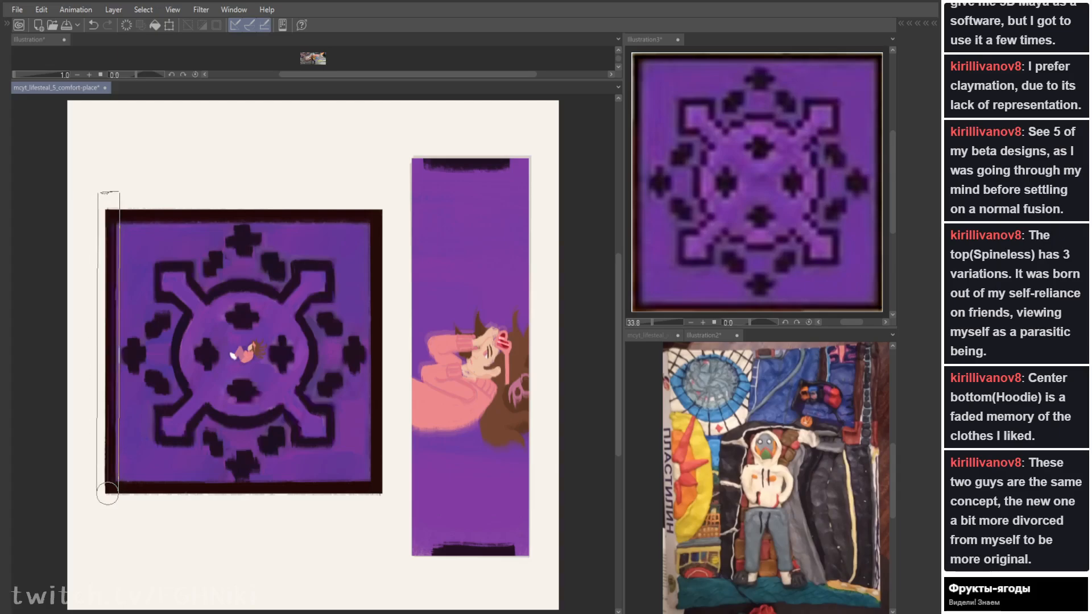
shift+click(108, 192)
key(Tab)
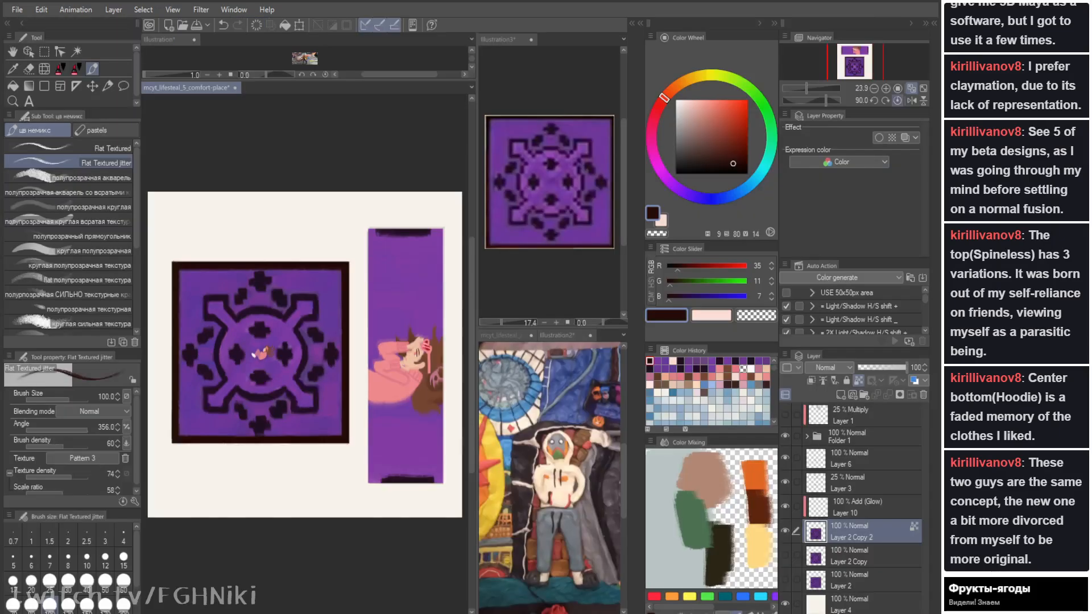
click(898, 100)
key(Tab)
key(Tab)
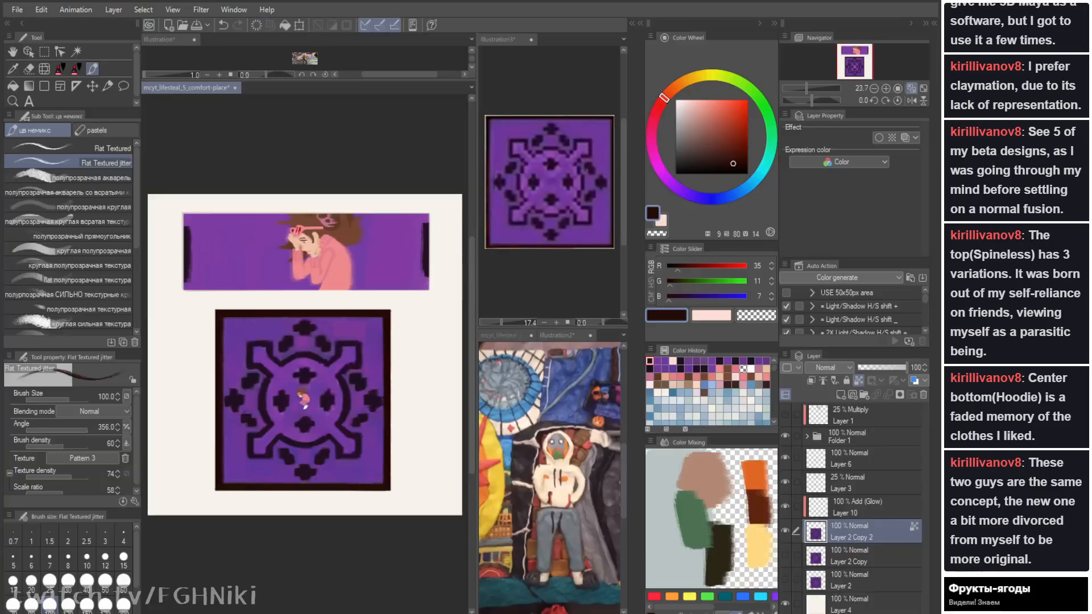
Step: Activate the Add (Glow) layer Layer 10, choose the recent purple (120, 57, 159) and undo a test stroke
click(864, 507)
click(657, 369)
key(Tab)
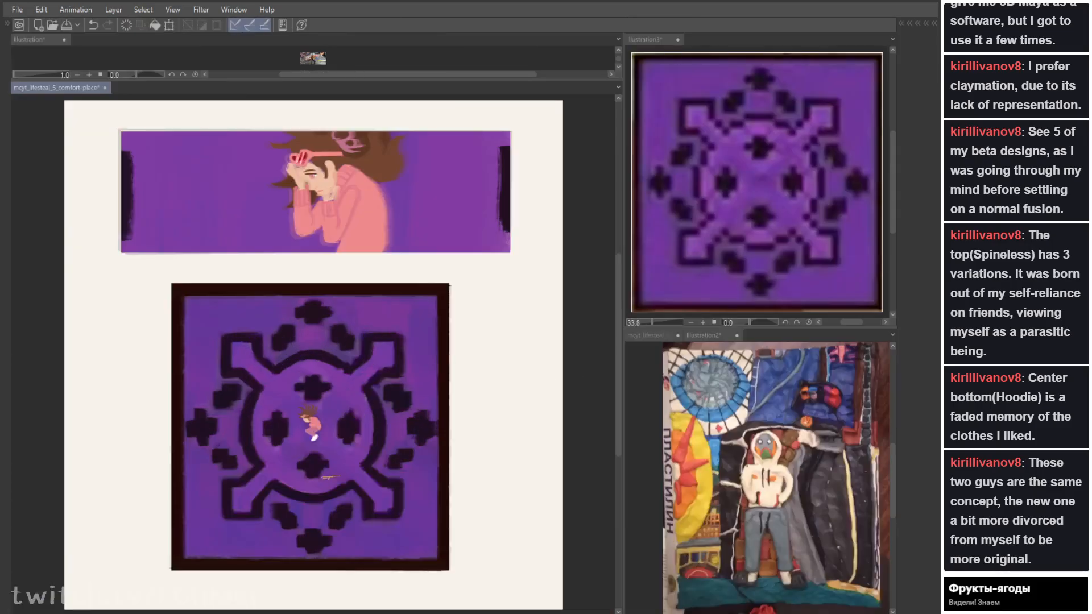
drag(277, 472, 340, 393)
key(ctrl+z)
key(Tab)
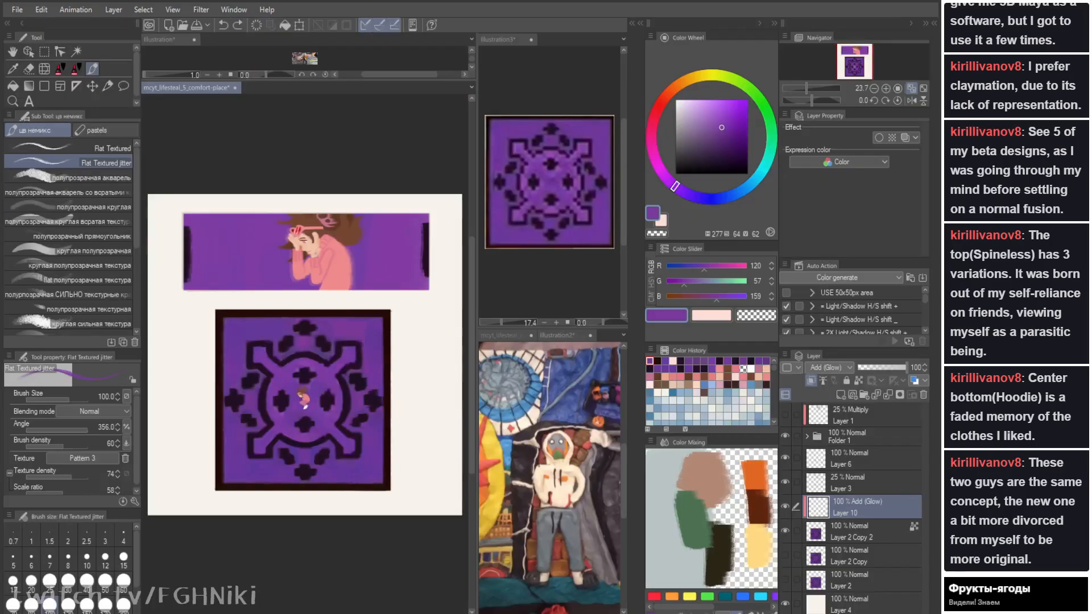
Step: Select the rug's purple areas on Layer 2 Copy 2 with Auto select, excluding the dark pattern and border
key(Tab)
click(389, 304)
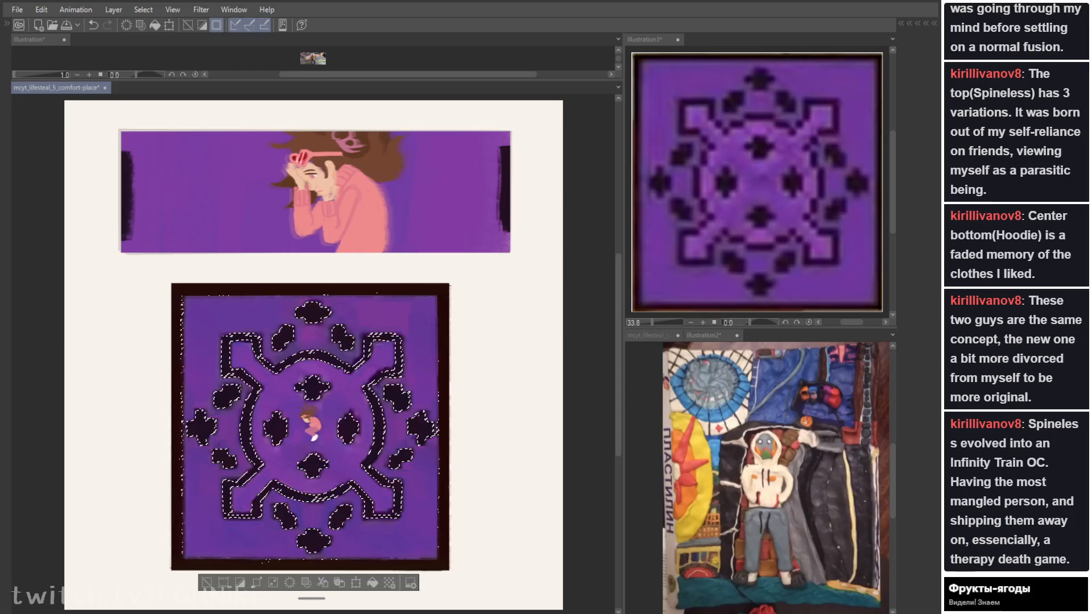
key(ctrl+z)
key(ctrl+y)
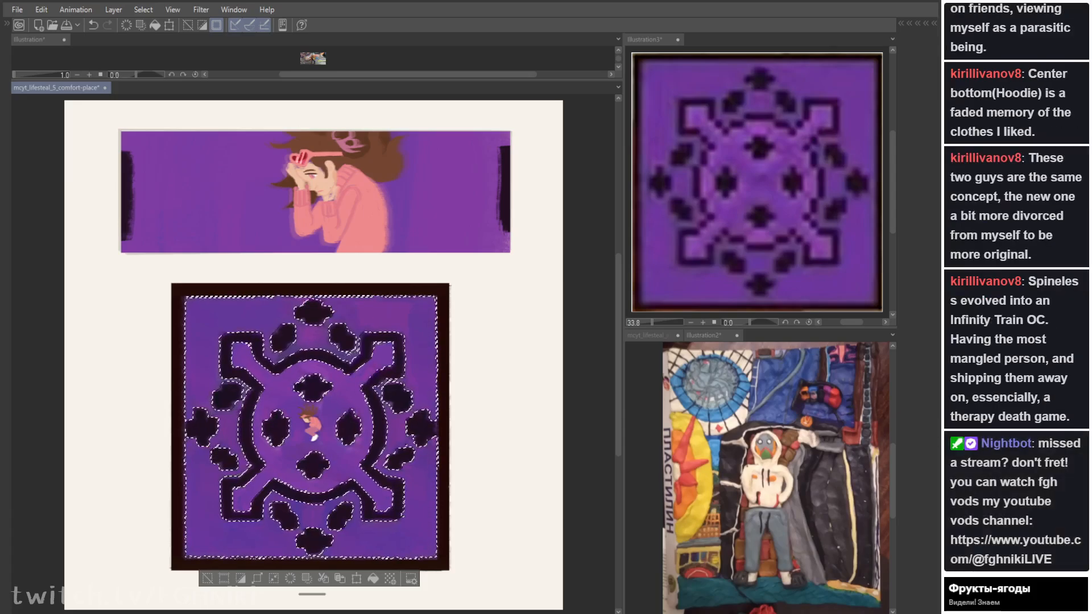
key(Tab)
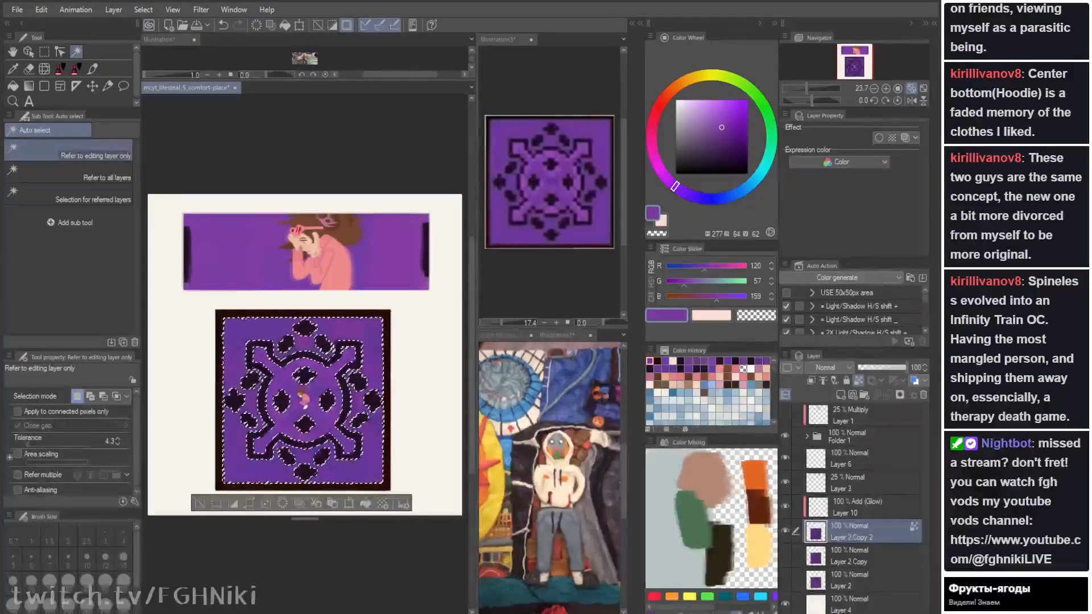
Step: Duplicate Layer 2 Copy 2, hide the original and make the glow layer Layer 10 active with the selection kept
click(859, 506)
click(858, 531)
key(ctrl+c)
key(ctrl+v)
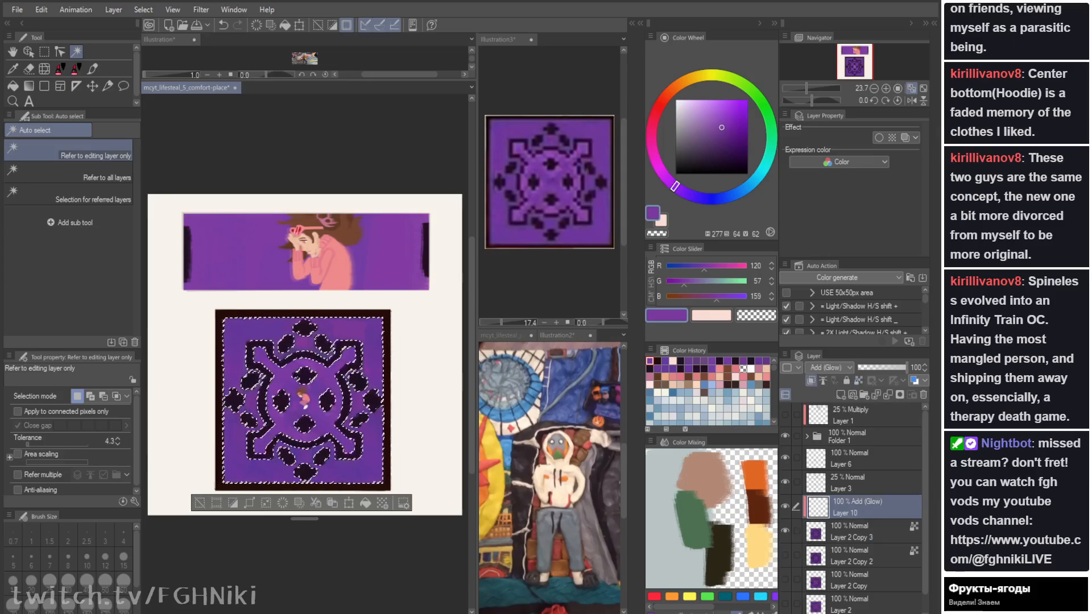
Step: Paint a long diagonal glow beam across the rug on Layer 10, undoing the rejected side streaks
key(Tab)
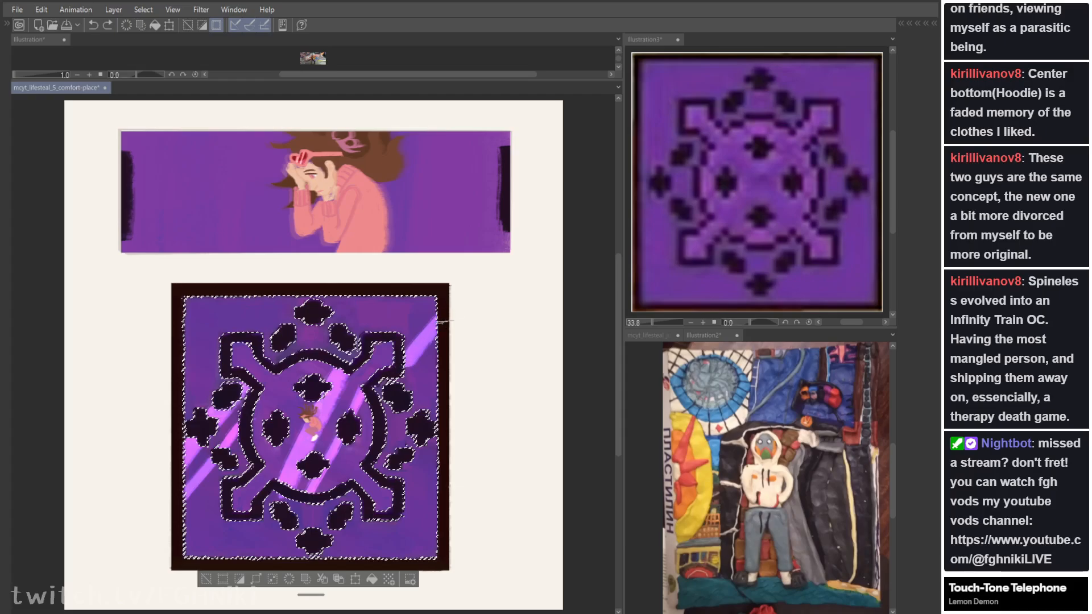
key(ctrl+a)
key(ctrl+z)
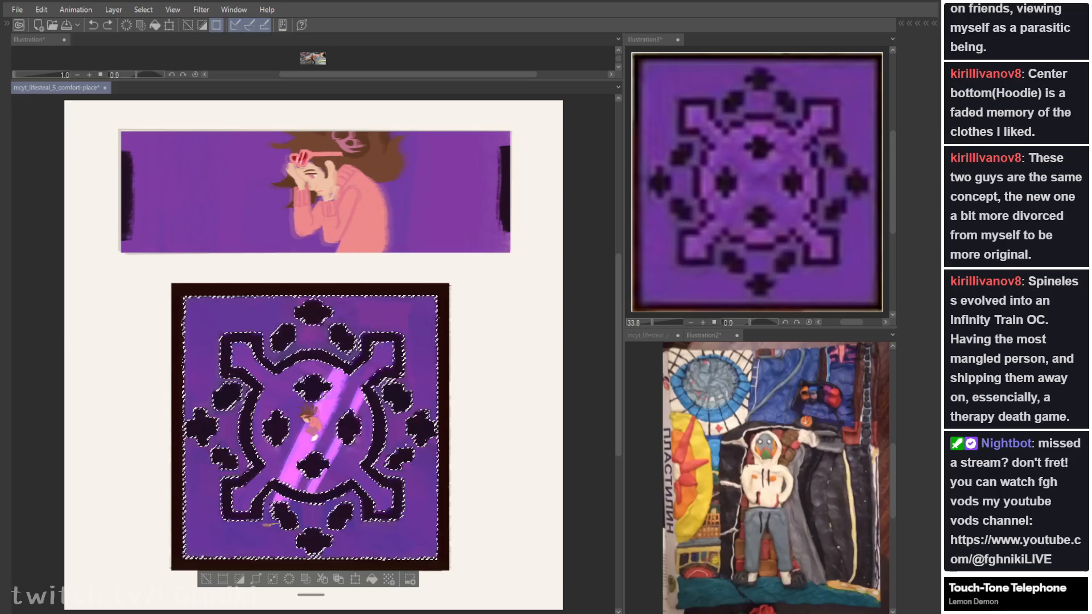
key(ctrl+y)
key(ctrl+z)
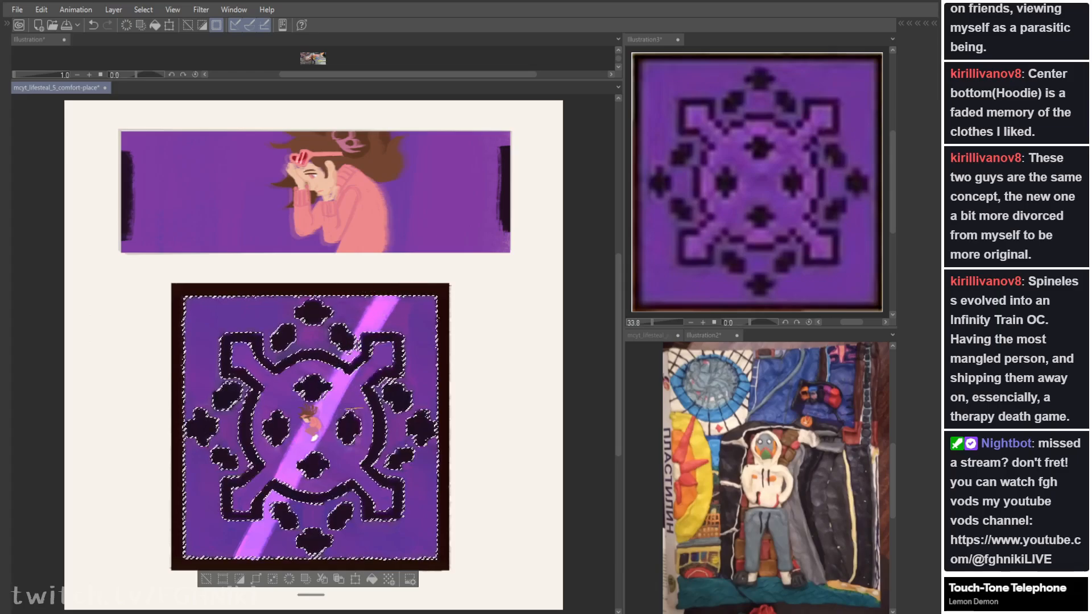
Step: Undo the trial streaks beside the beam and paint a narrow parallel glow streak near the rug's bottom edge
key(ctrl+z)
key(ctrl+y)
key(ctrl+z)
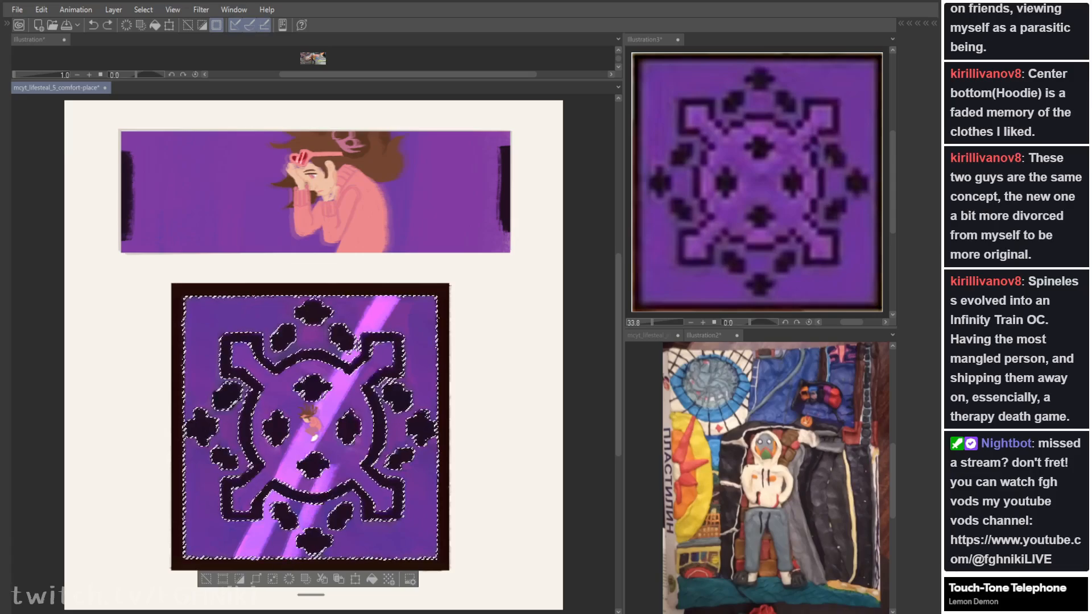
key(ctrl+z)
key(ctrl+z)
drag(323, 483, 286, 560)
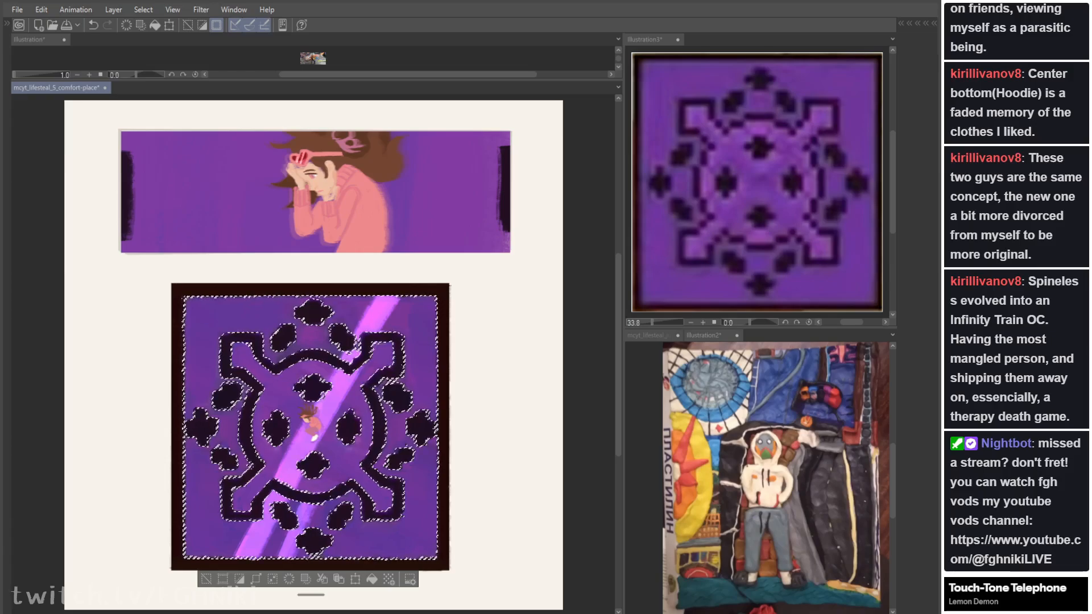
Step: Switch to the clay sculpture reference document and enlarge its view to examine the photos
click(265, 67)
drag(312, 81, 312, 191)
drag(624, 251, 865, 250)
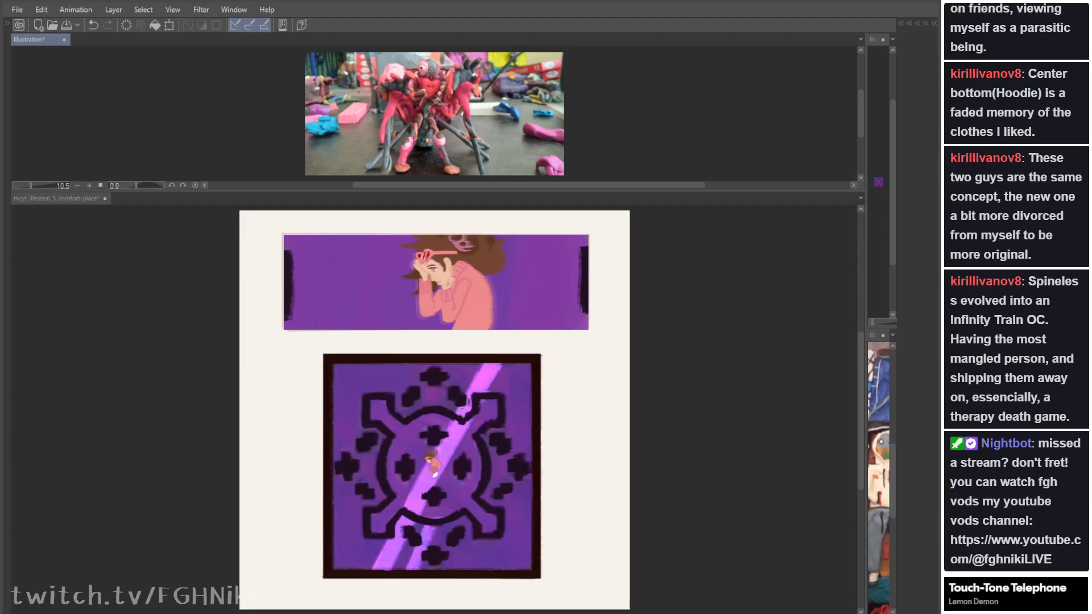
drag(398, 191, 398, 371)
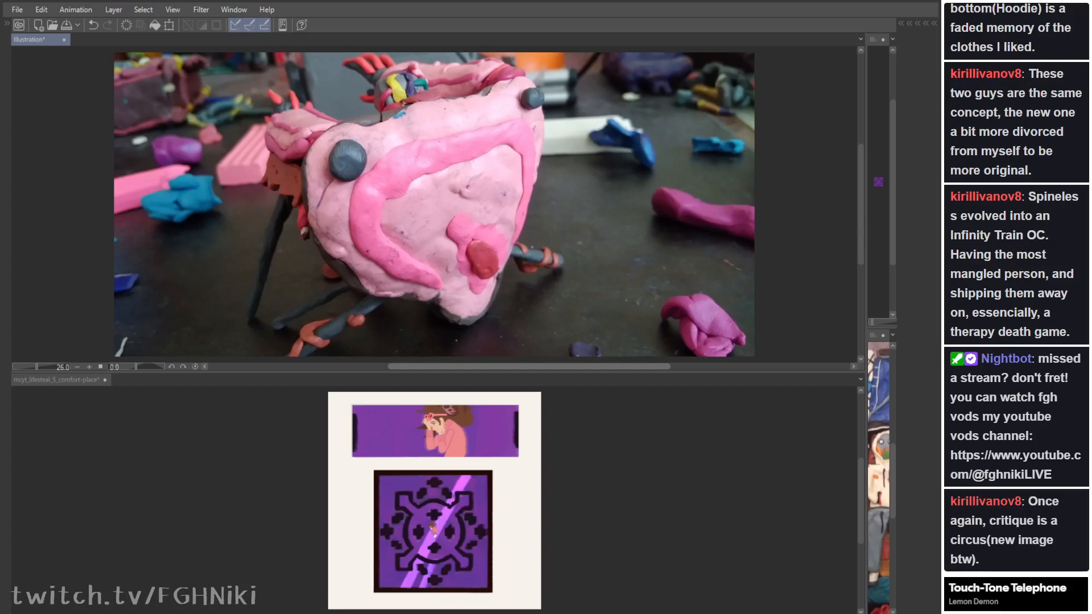
Step: Compare the clay sculpture photos by toggling Layer 12 and Layer 11, shrink the reference view and return to the comfort-place illustration
key(Tab)
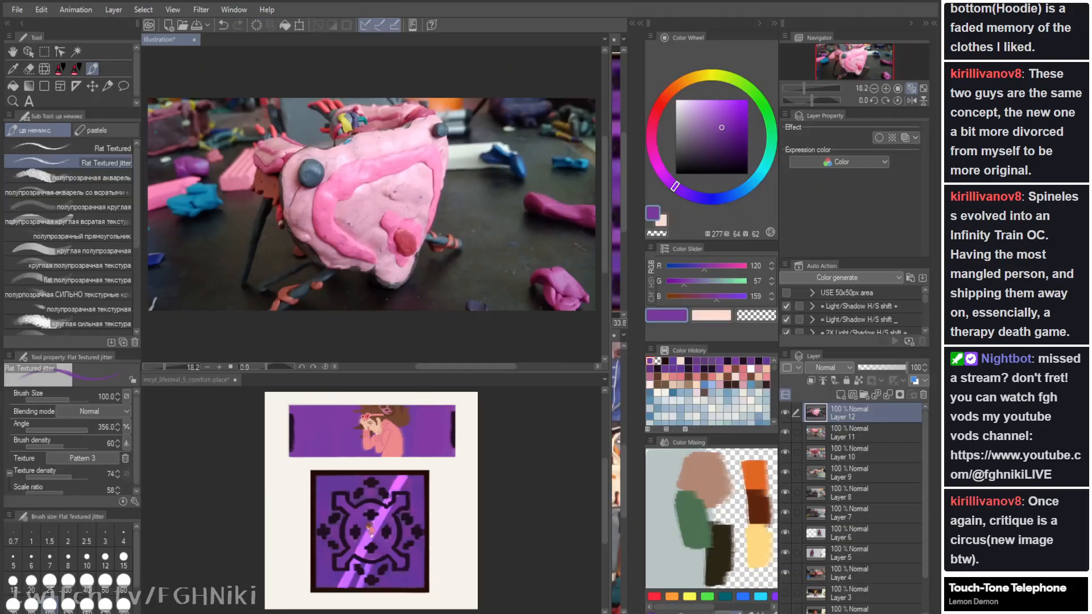
click(785, 413)
click(785, 432)
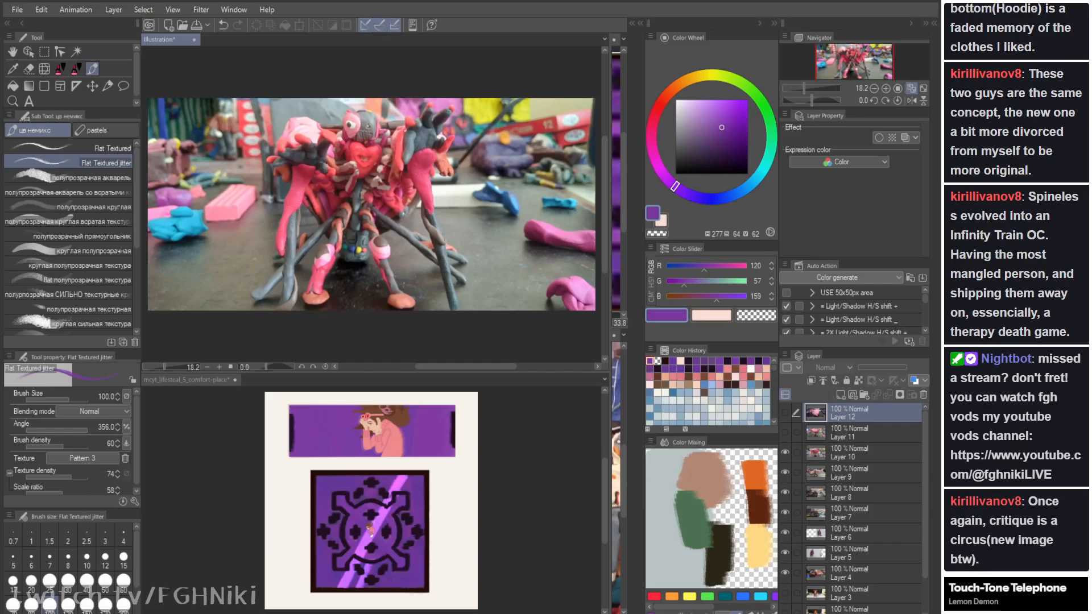
click(785, 432)
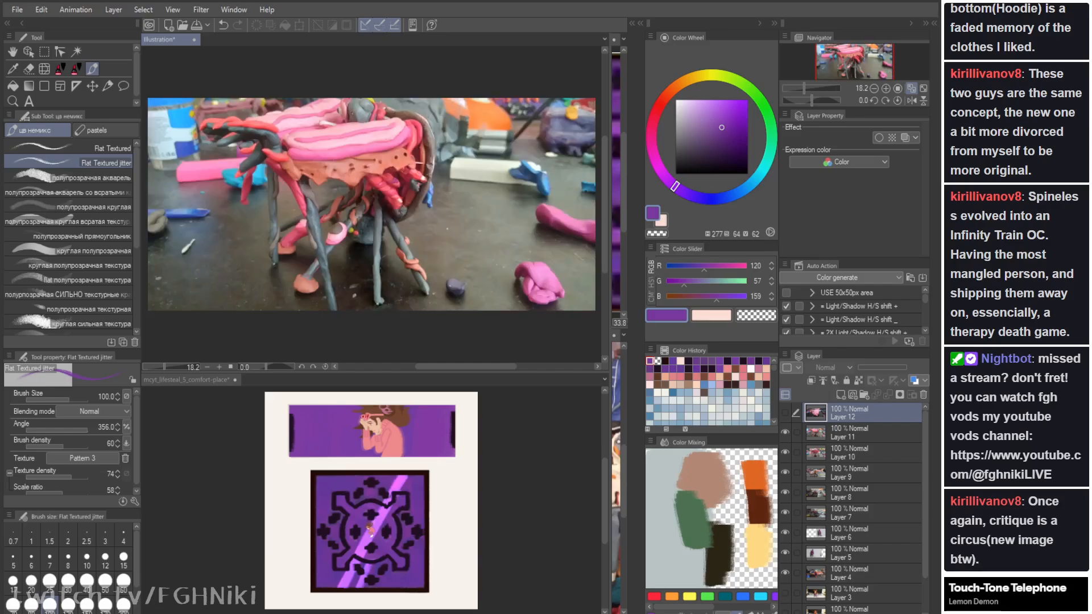
click(785, 412)
click(785, 413)
click(785, 432)
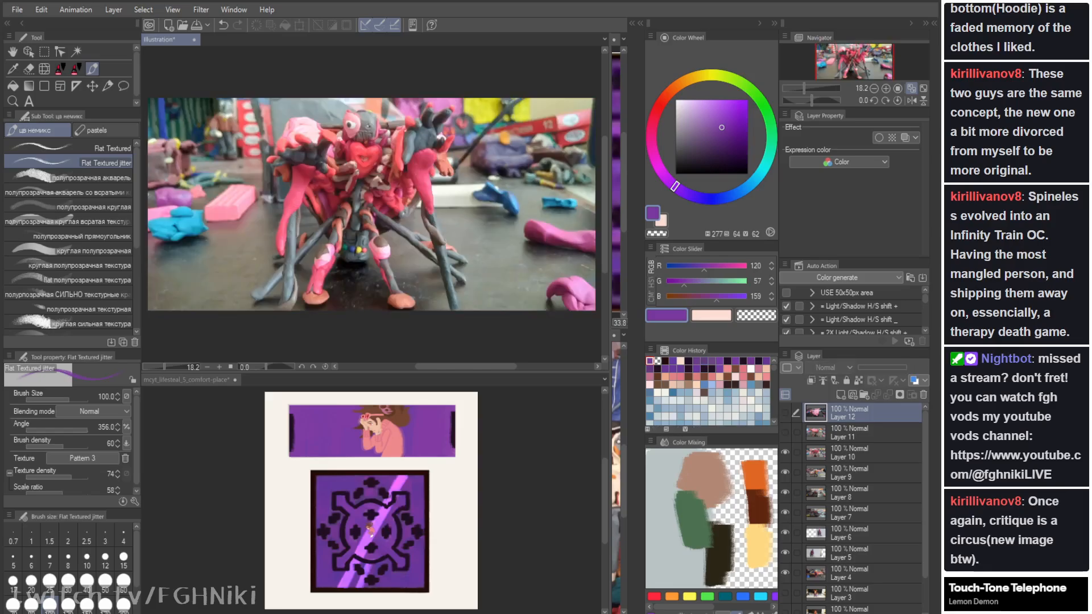
key(Tab)
drag(682, 373, 683, 188)
click(712, 385)
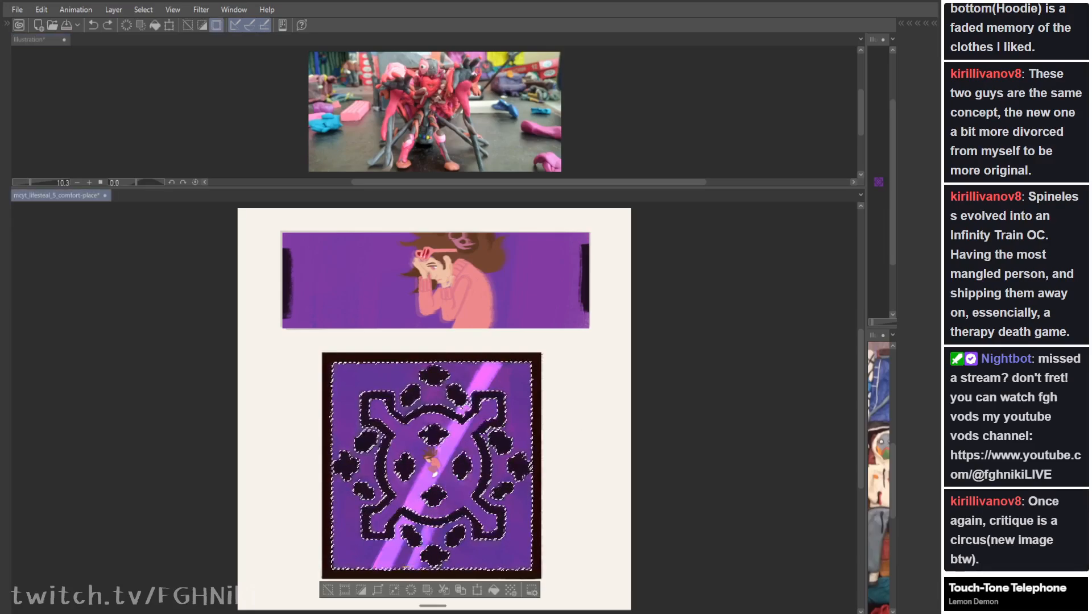
Step: Paint a second parallel glow streak running up to the rug's upper-right corner, undoing the rejected attempts
drag(447, 506, 522, 389)
key(ctrl+z)
drag(418, 566, 516, 394)
key(ctrl+z)
key(ctrl+z)
drag(421, 563, 515, 394)
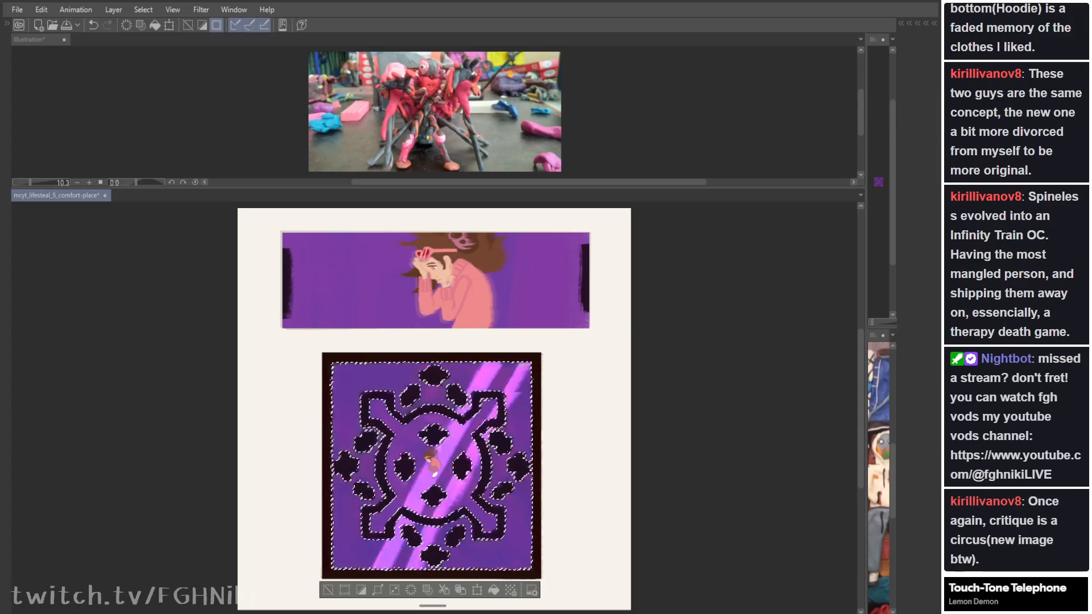
key(ctrl+z)
drag(462, 471, 527, 368)
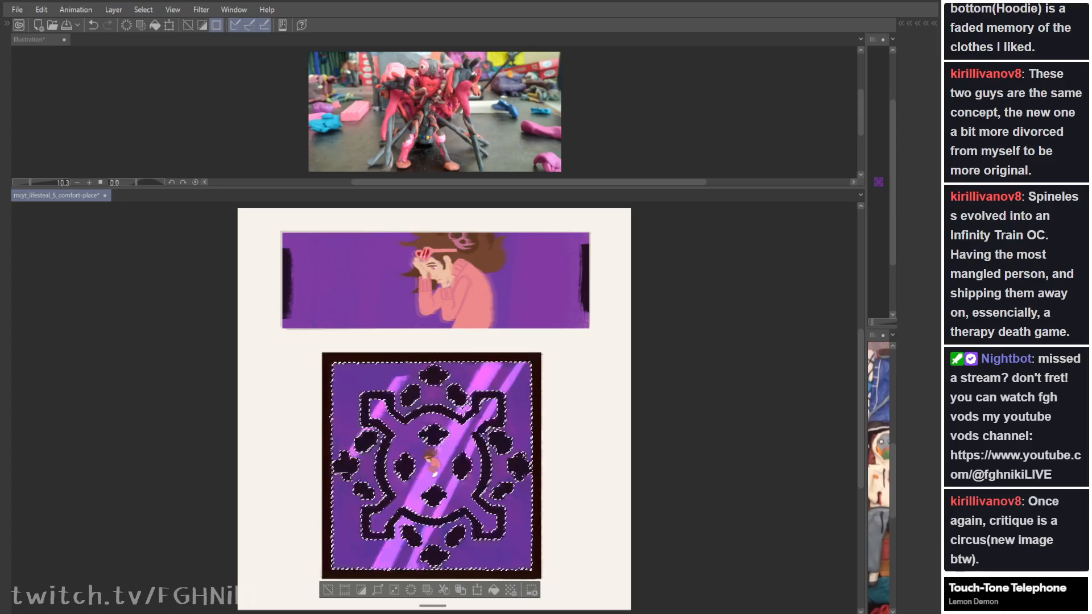
Step: Paint diagonal glow streaks across the rug's upper-left part, undoing the rejected last stroke
drag(334, 487, 418, 365)
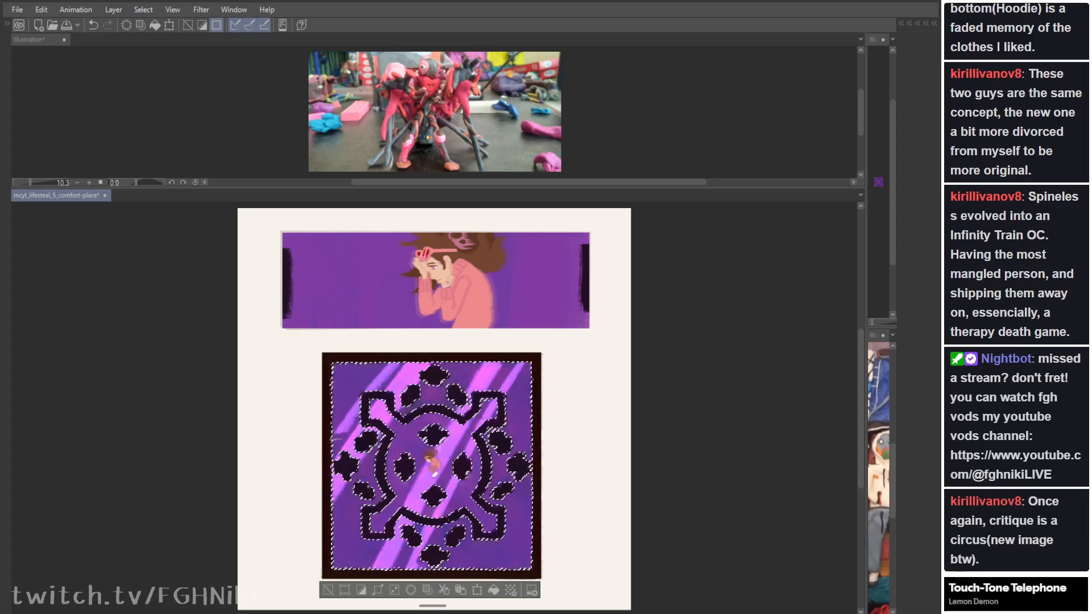
drag(376, 369, 335, 418)
key(ctrl+z)
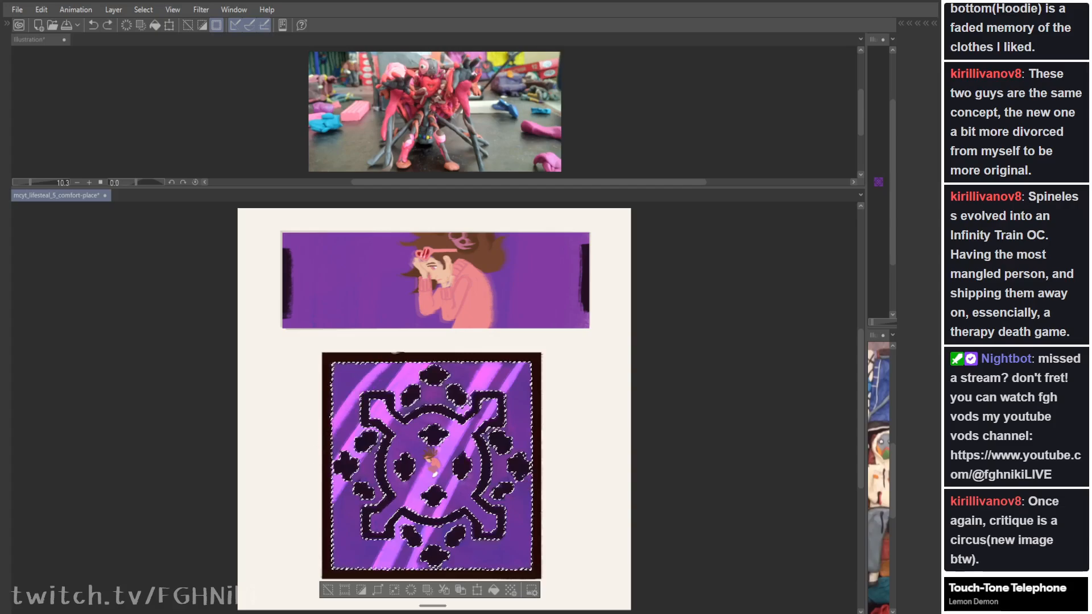
Step: Paint a diagonal glow streak across the rug's lower-right corner, undoing the rejected attempts there and at the upper-left corner
drag(377, 367, 335, 416)
key(ctrl+z)
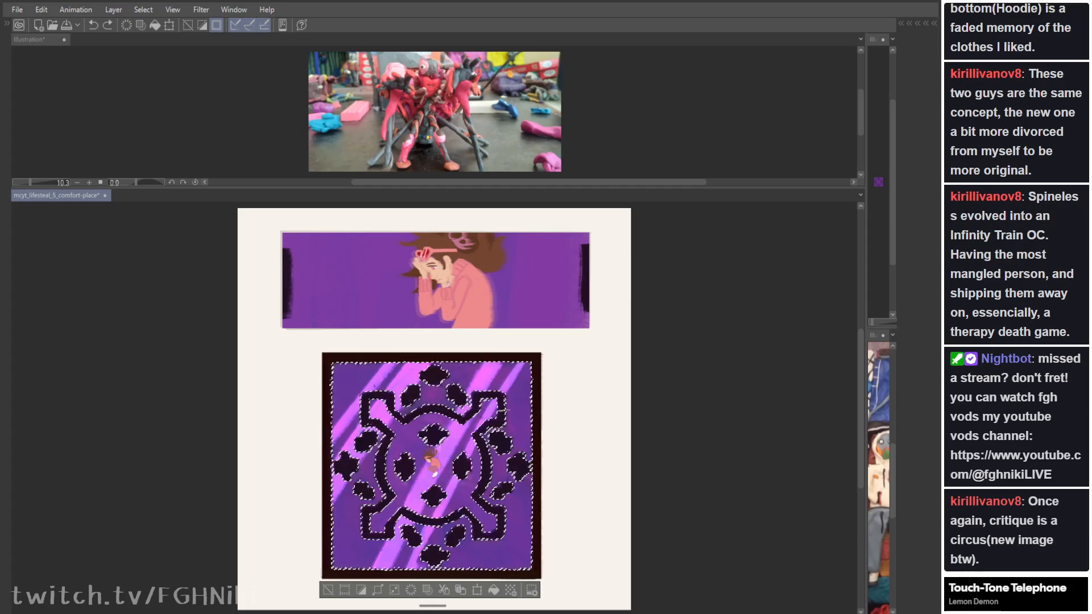
mouse_move(532, 476)
mouse_down()
mouse_move(470, 570)
mouse_move(475, 596)
mouse_move(533, 481)
mouse_move(478, 573)
mouse_move(519, 505)
mouse_move(493, 545)
mouse_move(542, 506)
mouse_move(503, 571)
mouse_up()
key(ctrl+z)
drag(533, 518, 510, 571)
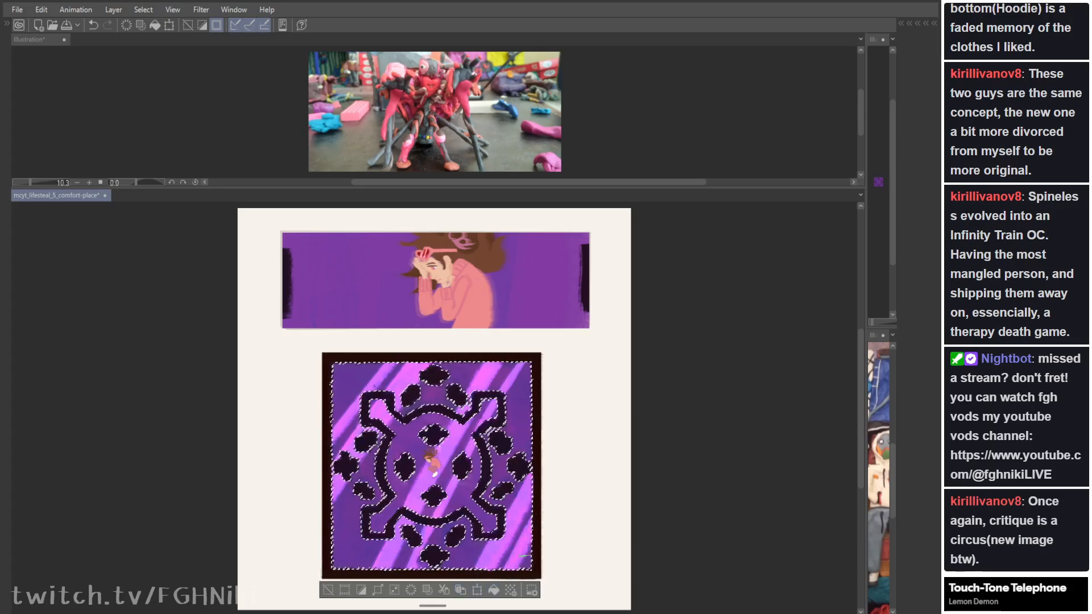
key(ctrl+z)
drag(534, 520, 510, 572)
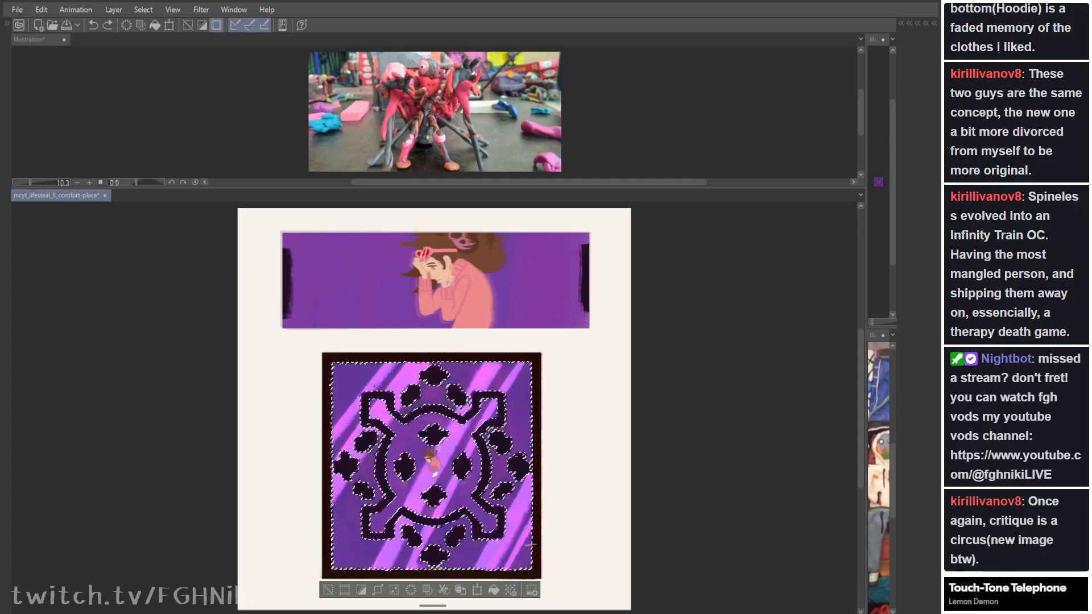
Step: Clear the selection and lower the opacity of the rug's glow streak layer, Layer 10, to 25%
key(ctrl+d)
key(Tab)
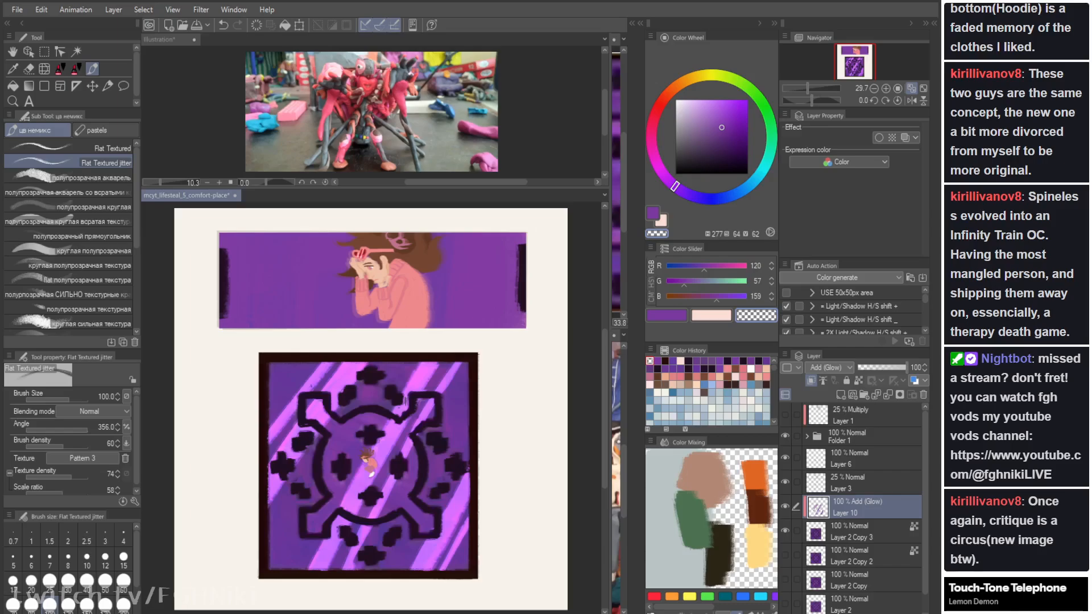
click(870, 367)
key(h)
key(h)
Step: Auto-select the rug's dark pattern shapes together with its outer border on Layer 2 Copy 3
click(859, 555)
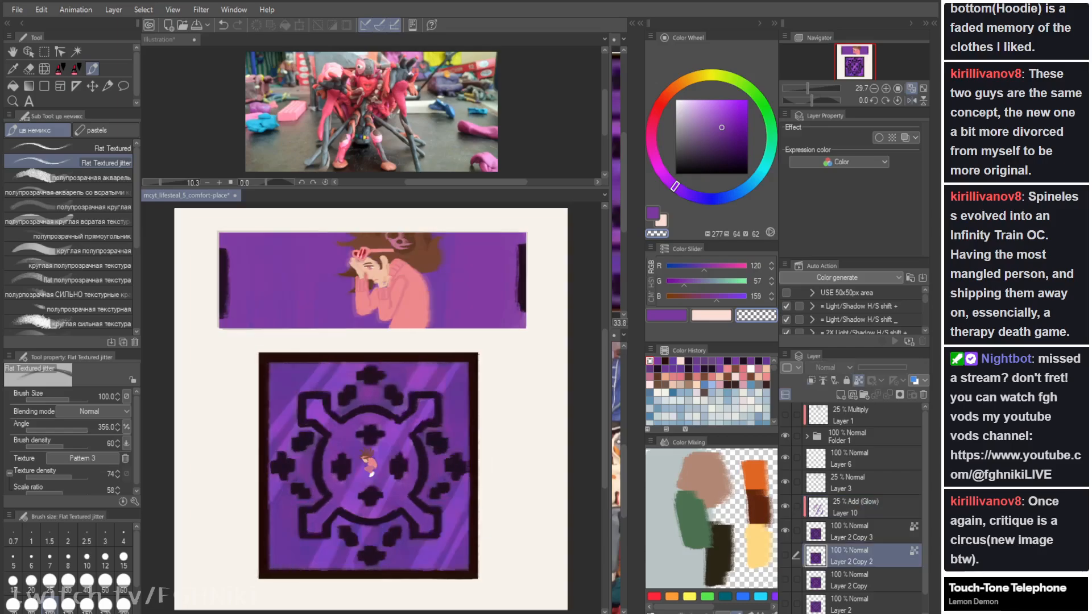
click(858, 532)
key(w)
click(371, 435)
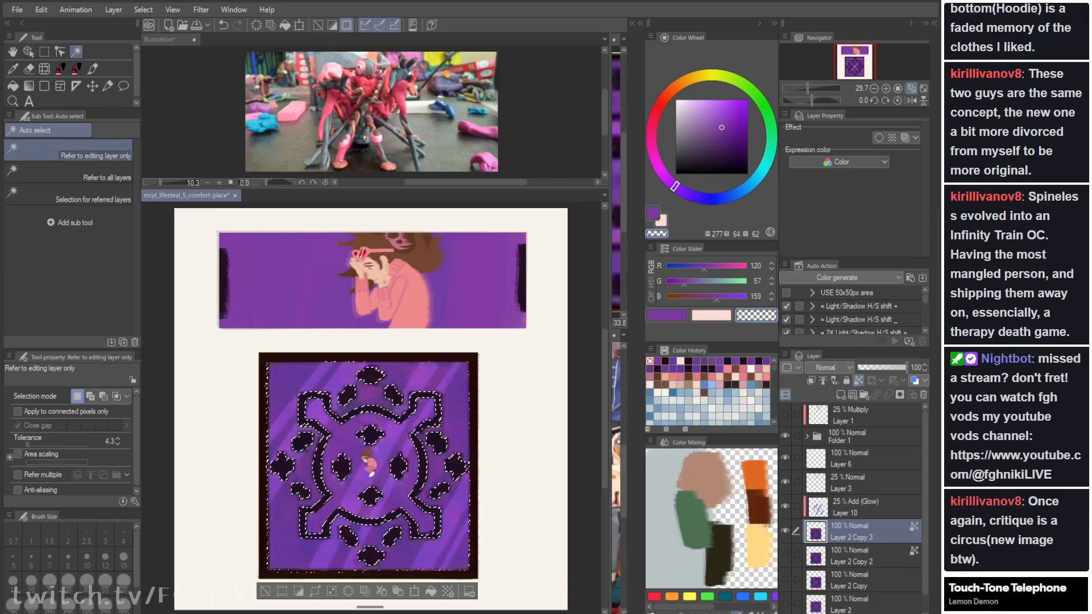
shift+click(473, 466)
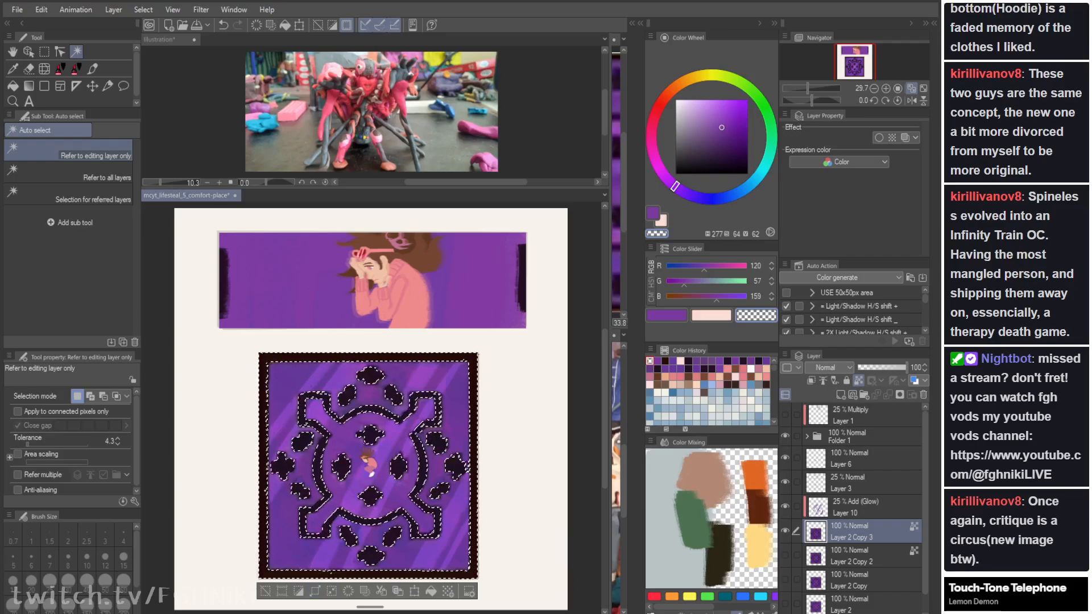
Step: Fill the selected dark pattern and border with purple on a new layer above Layer 2 Copy 3, and clear the selection
key(ctrl+shift+n)
key(g)
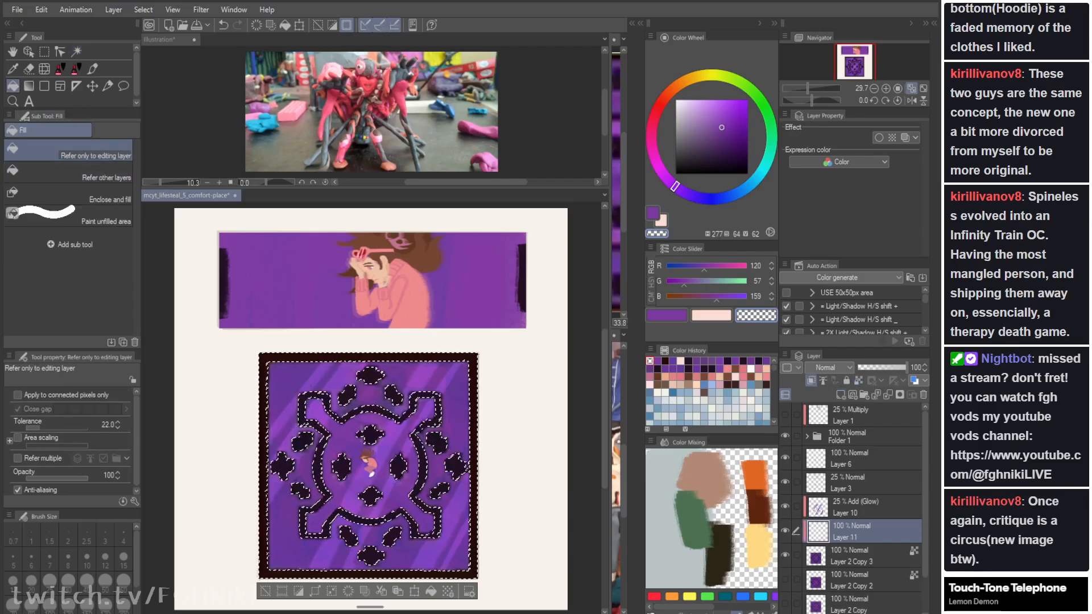
key(c)
click(370, 435)
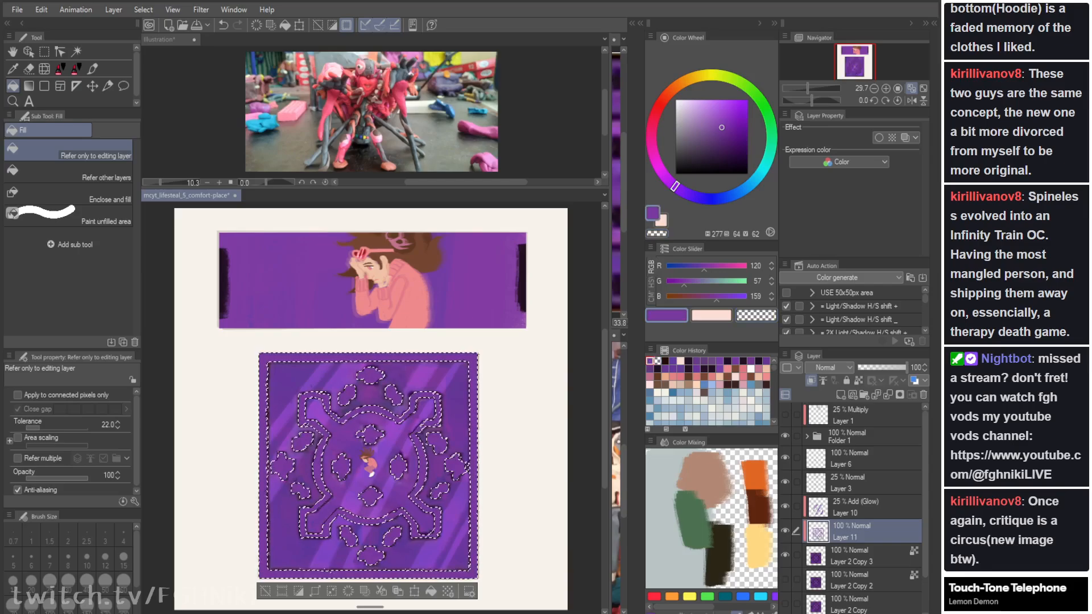
key(ctrl+d)
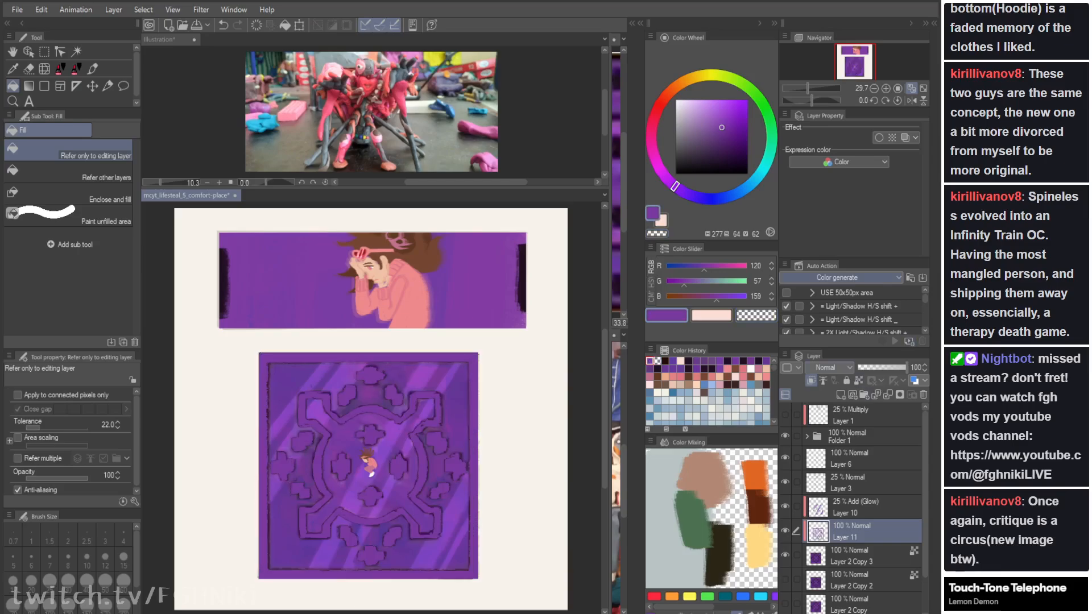
Step: Run the pop auto action from the Double Outline set on the purple pattern fill layer
click(840, 277)
click(840, 290)
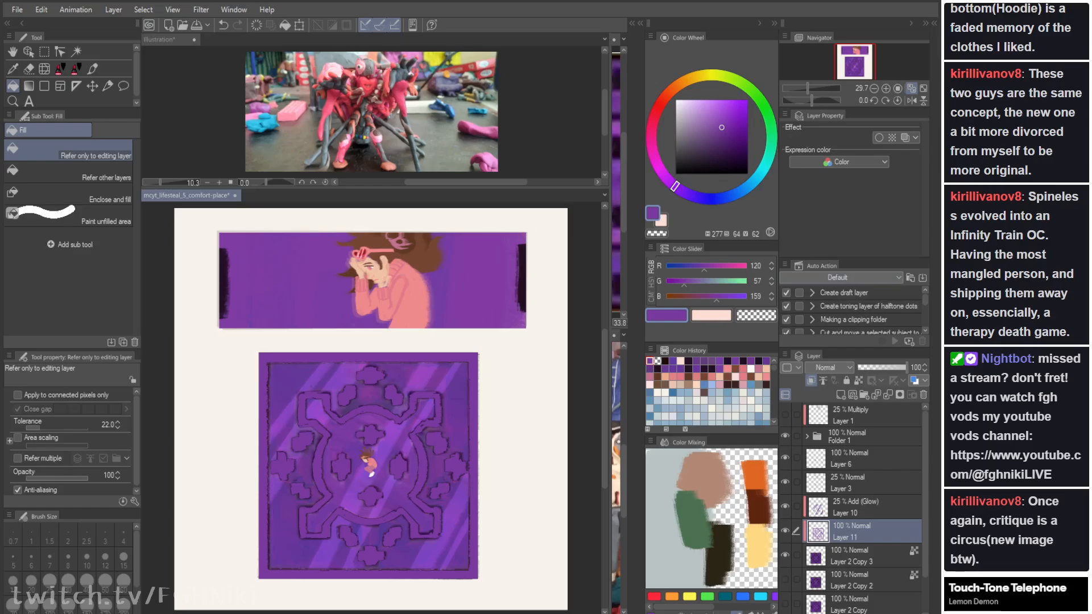
click(841, 312)
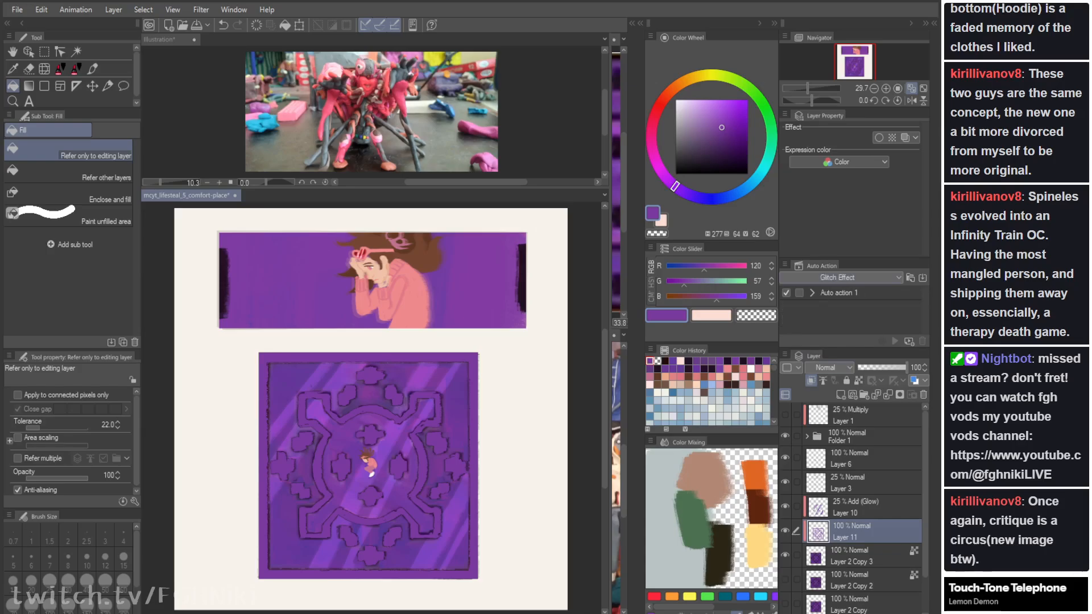
click(840, 322)
click(852, 320)
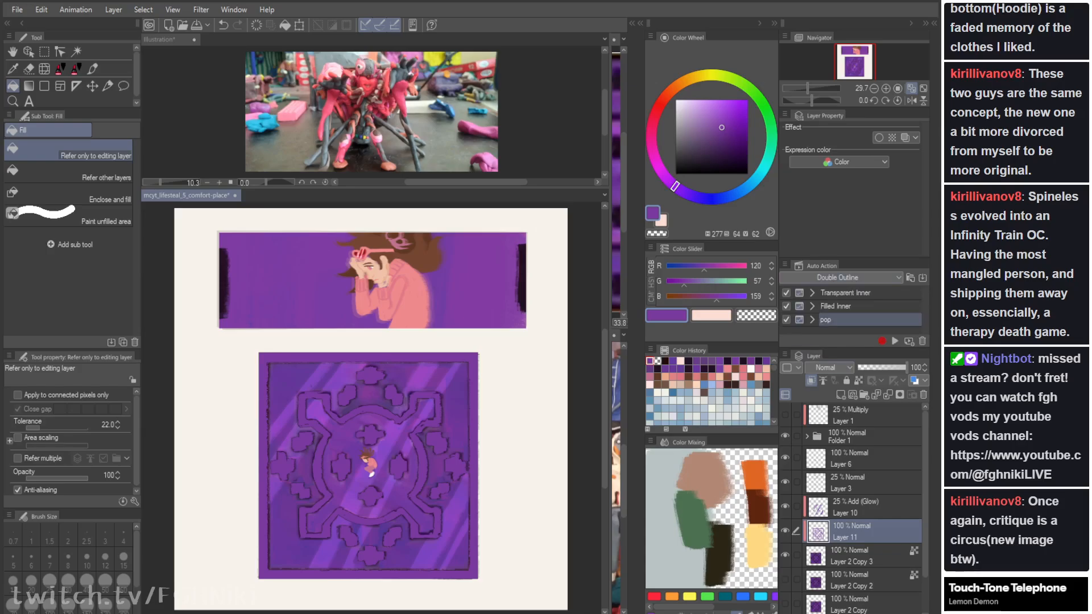
click(894, 341)
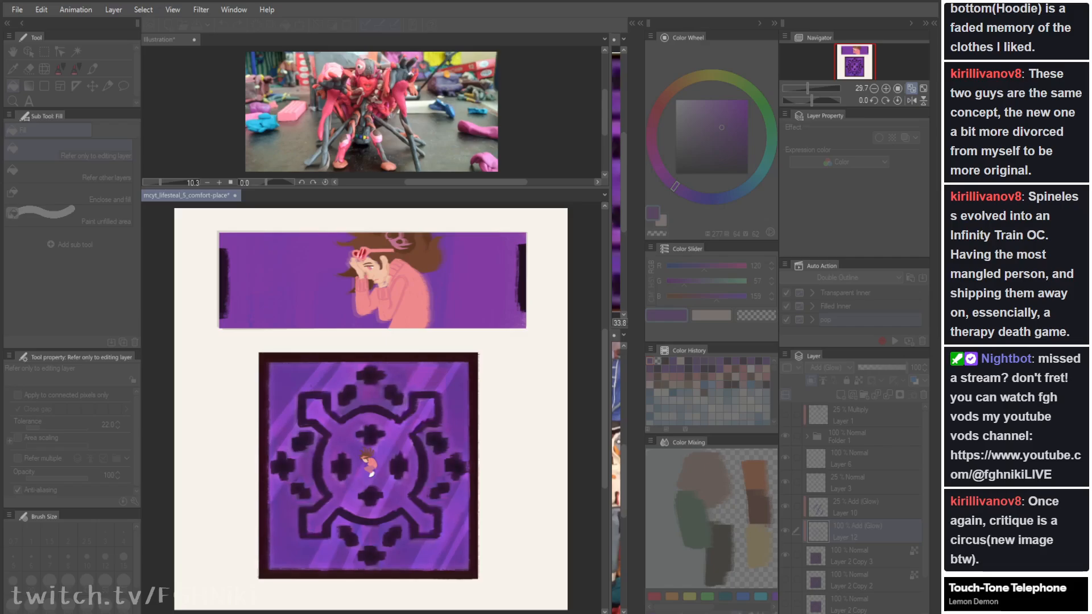
key(Return)
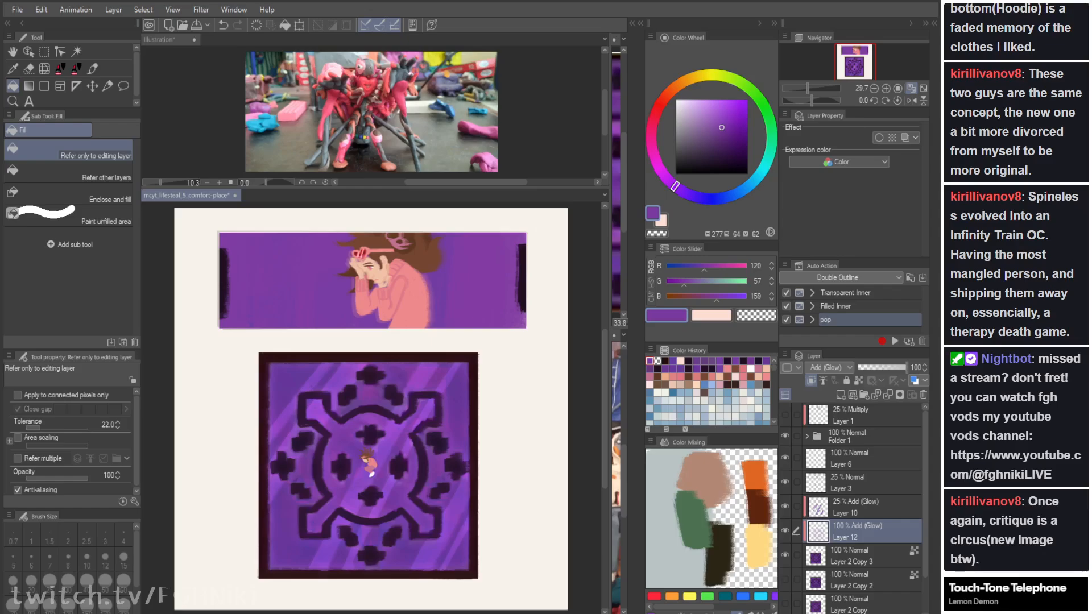
Step: Select the dark pattern and border on Layer 2 Copy 3, delete those areas from the glow outline on Layer 12, and deselect
click(852, 556)
key(w)
click(422, 465)
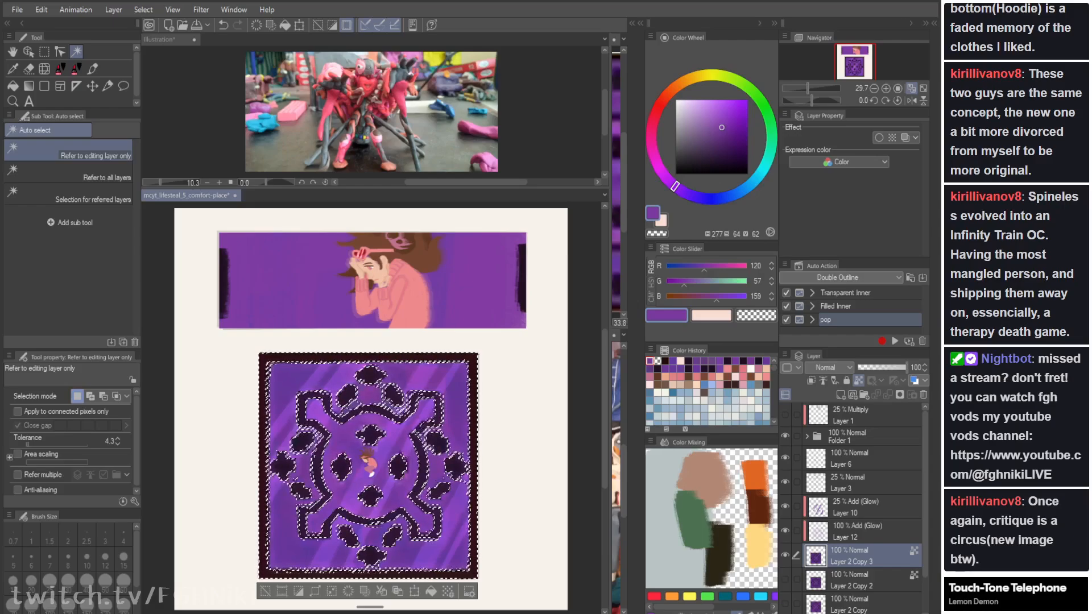
click(864, 532)
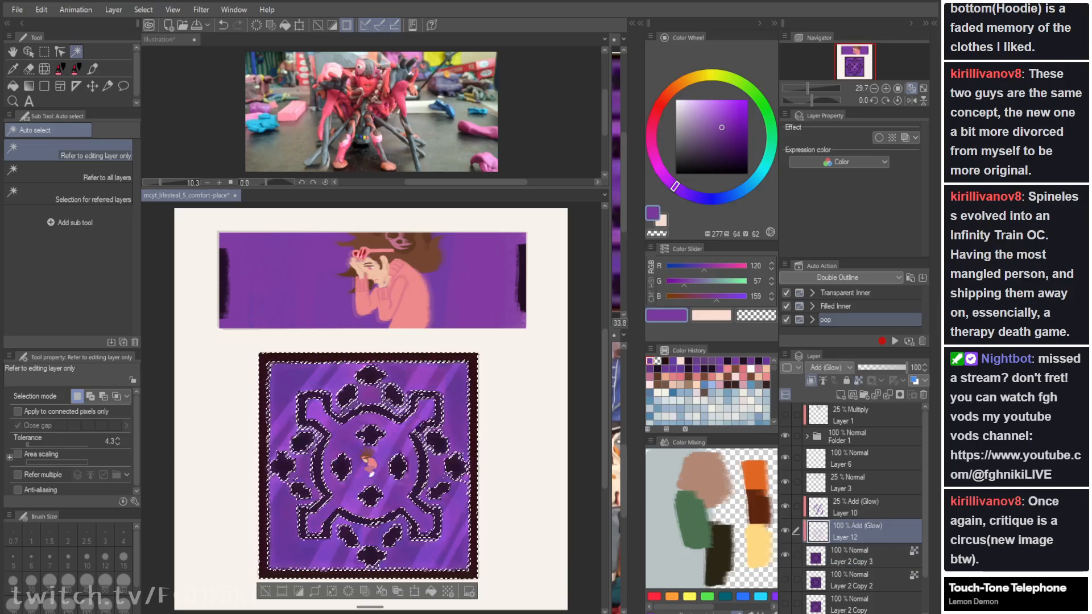
key(Delete)
key(ctrl+d)
key(ctrl+z)
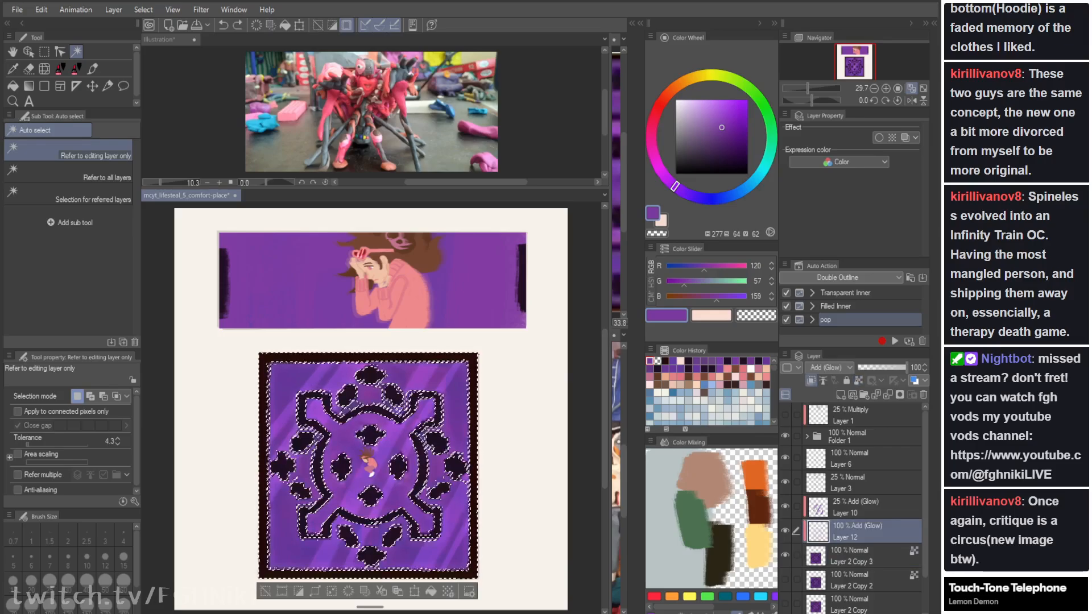
key(ctrl+y)
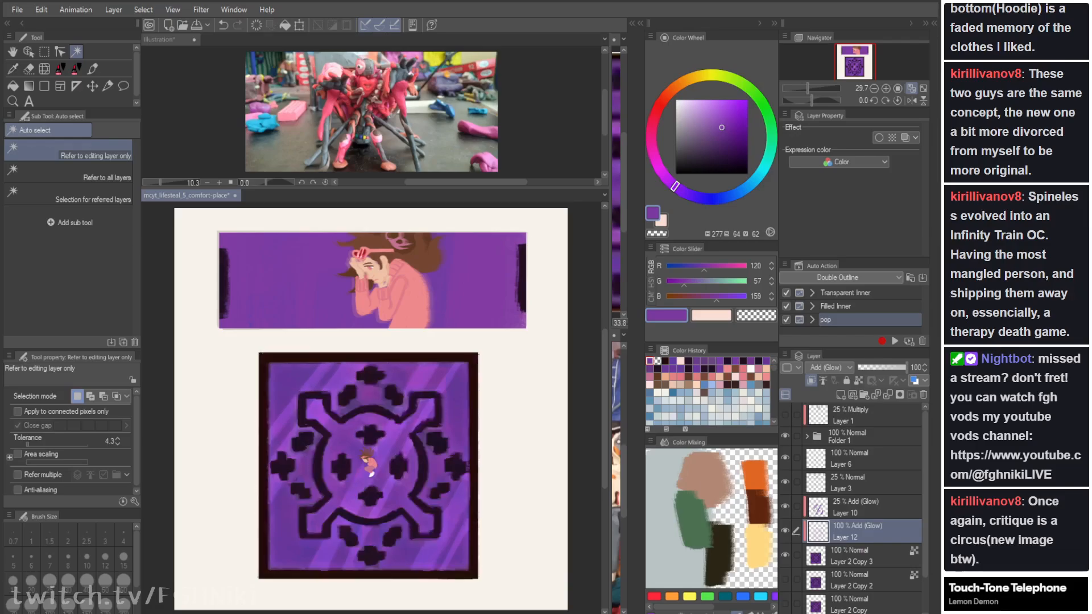
Step: Compare the rug with and without Layer 12 and check it in a mirrored view
click(784, 531)
click(784, 531)
click(784, 531)
click(785, 531)
key(h)
key(h)
Step: Expand Folder 1 and add a new clipped layer directly above Layer 9, the banner's purple background
click(853, 556)
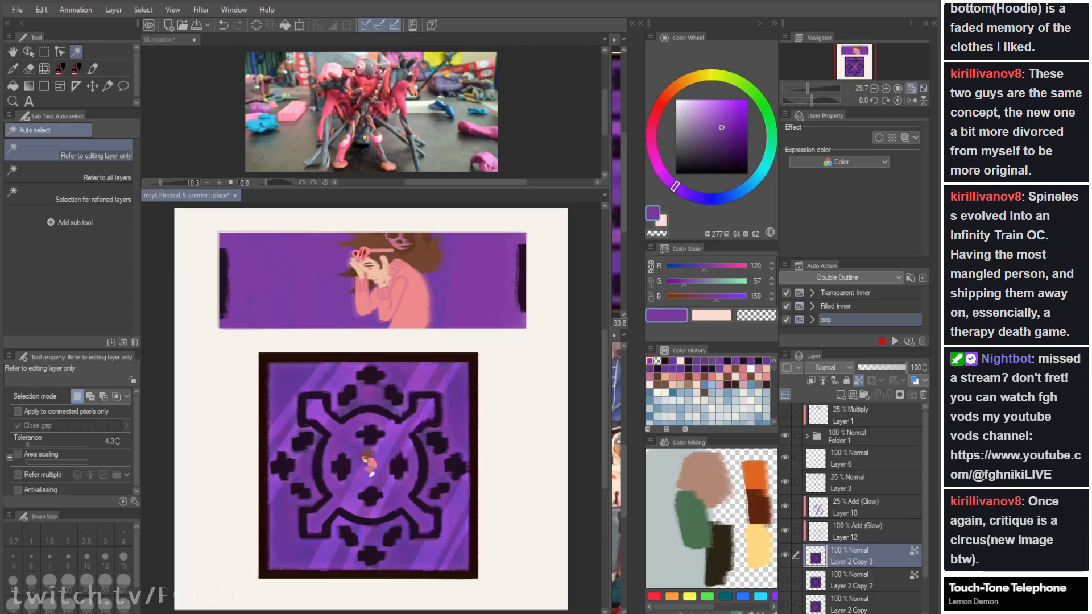
click(860, 483)
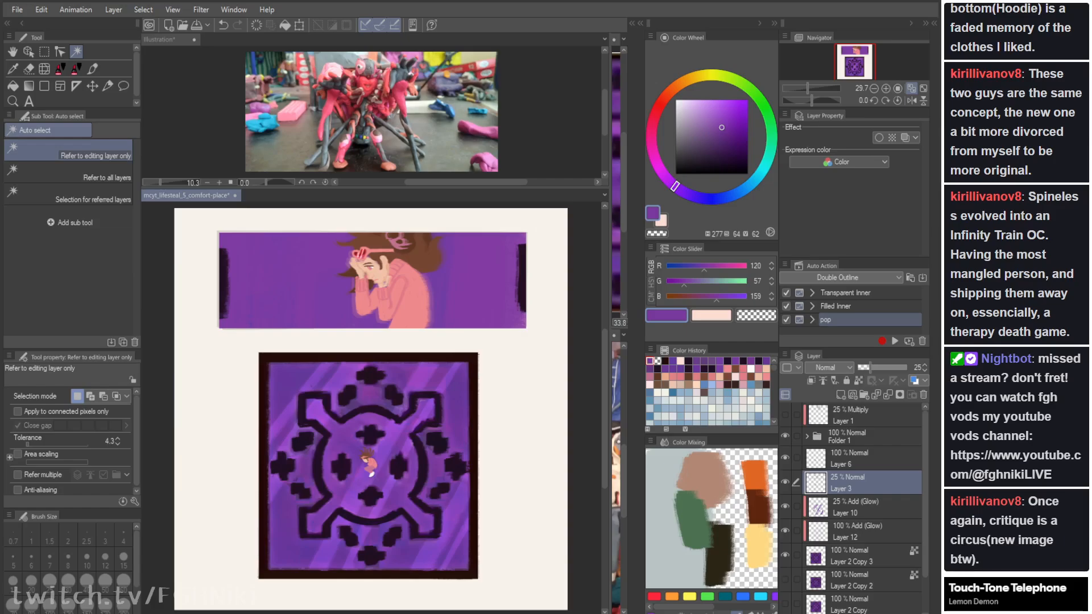
click(806, 436)
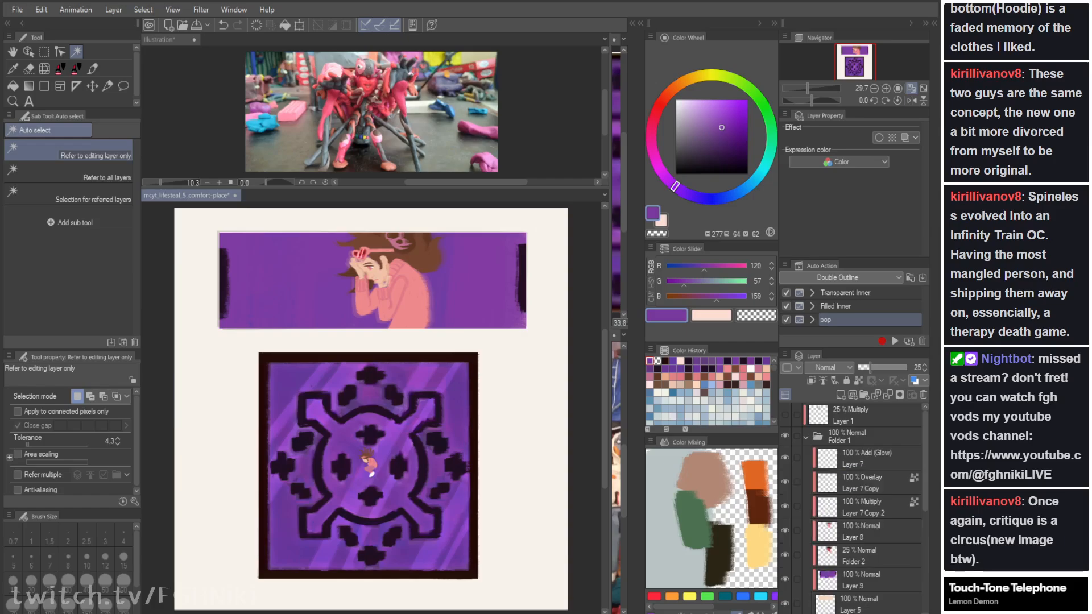
scroll(860, 495, down, 1)
click(859, 492)
click(860, 516)
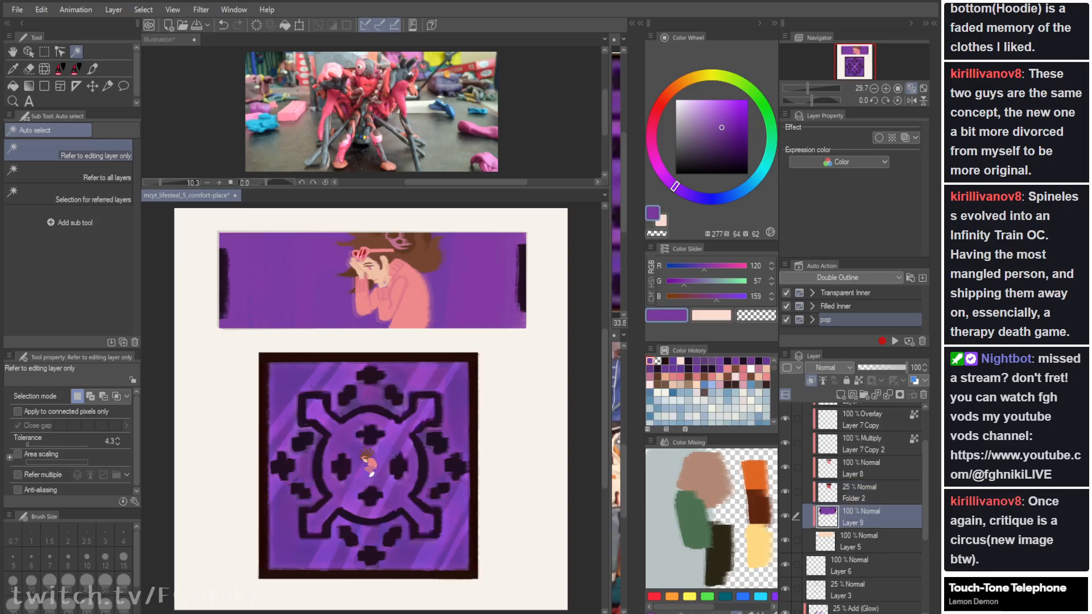
key(ctrl+shift+n)
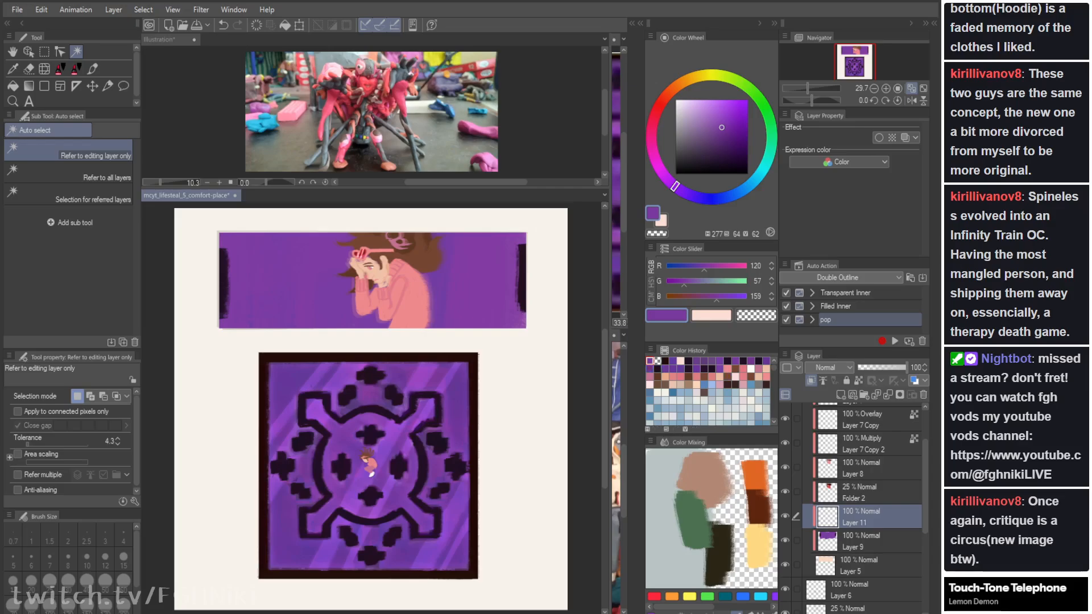
key(b)
drag(324, 306, 290, 348)
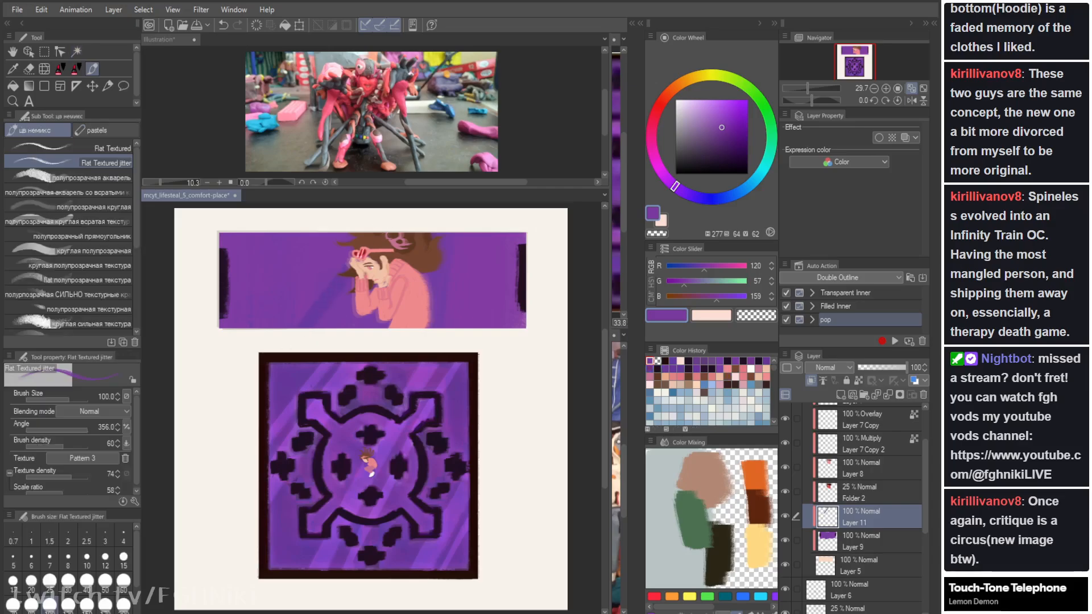
key(ctrl+z)
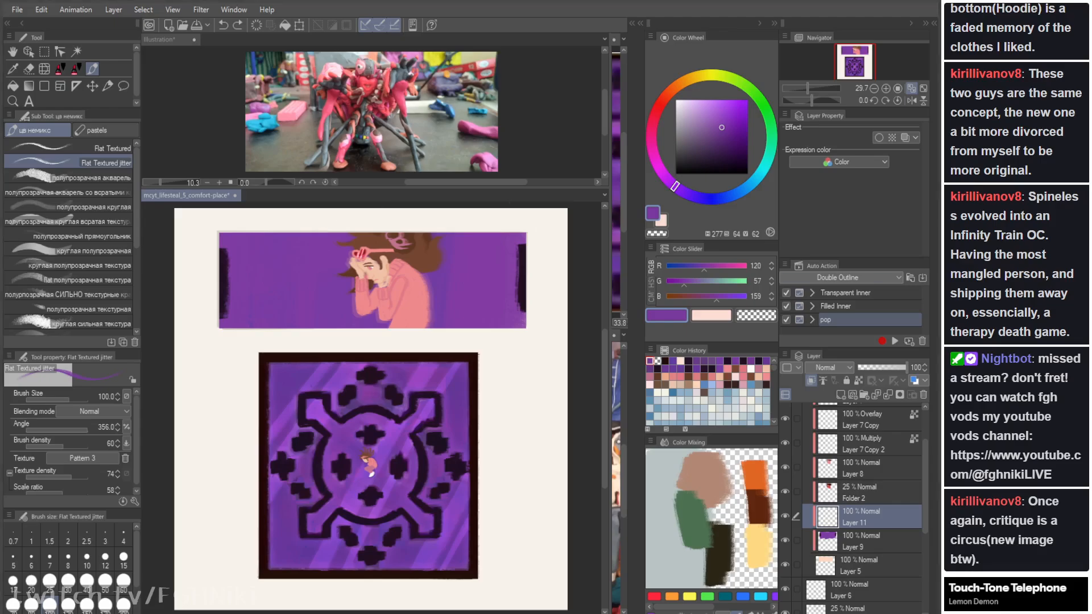
Step: Paste two more clay sculpture photos into the reference document, viewing them enlarged, and return to the comfort-place illustration
click(371, 112)
key(ctrl+v)
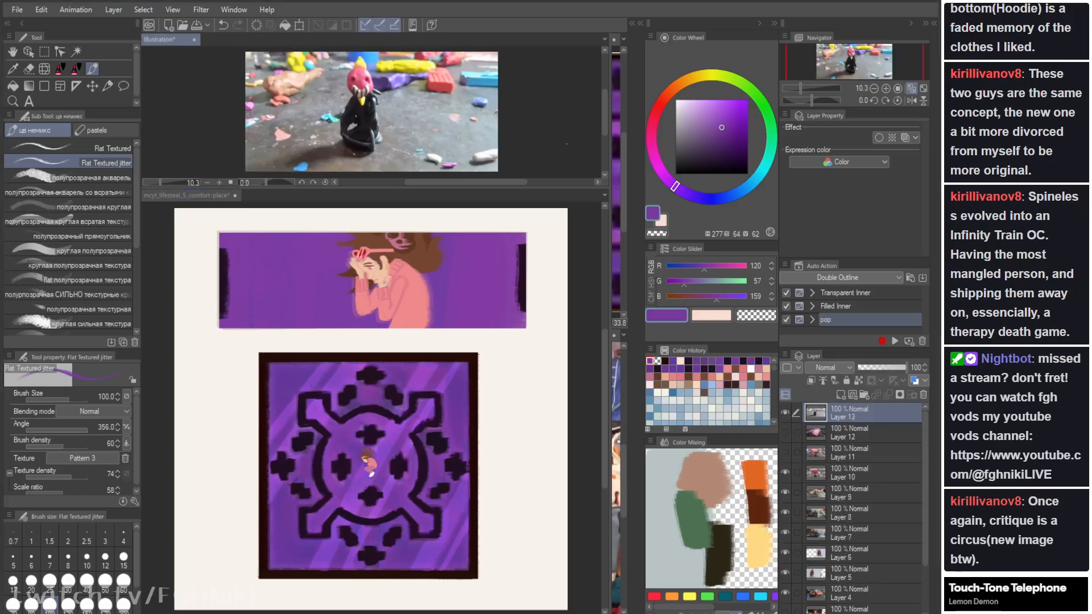
drag(371, 189, 371, 357)
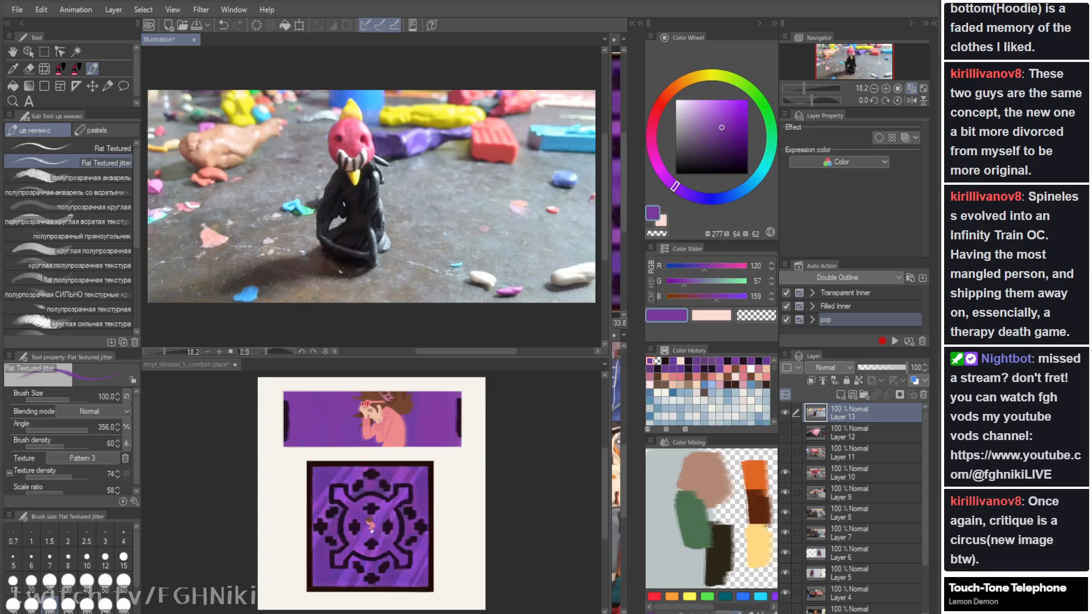
key(ctrl+v)
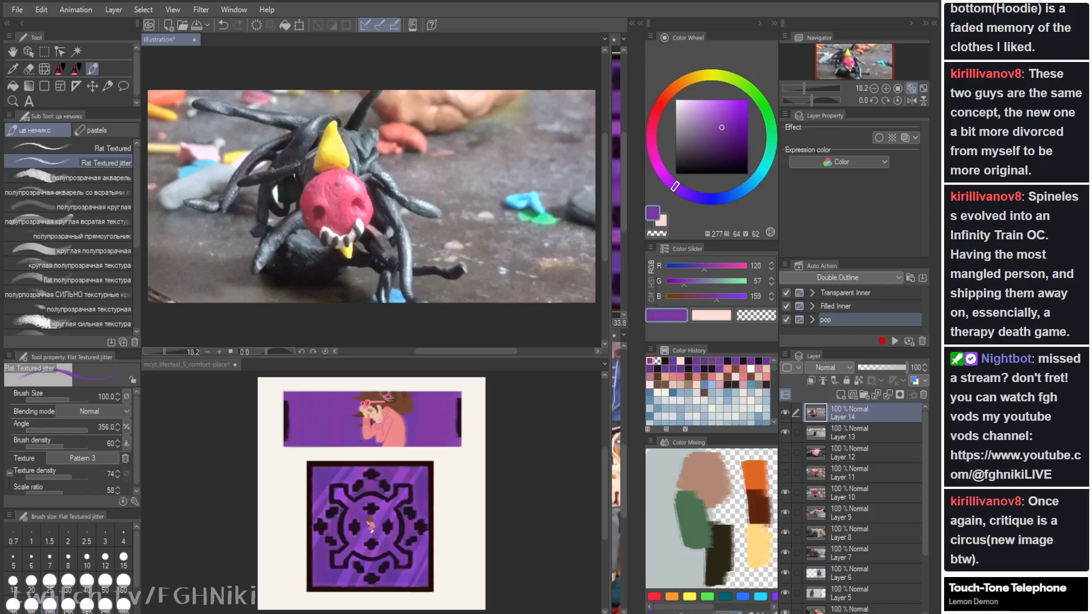
drag(373, 357, 373, 192)
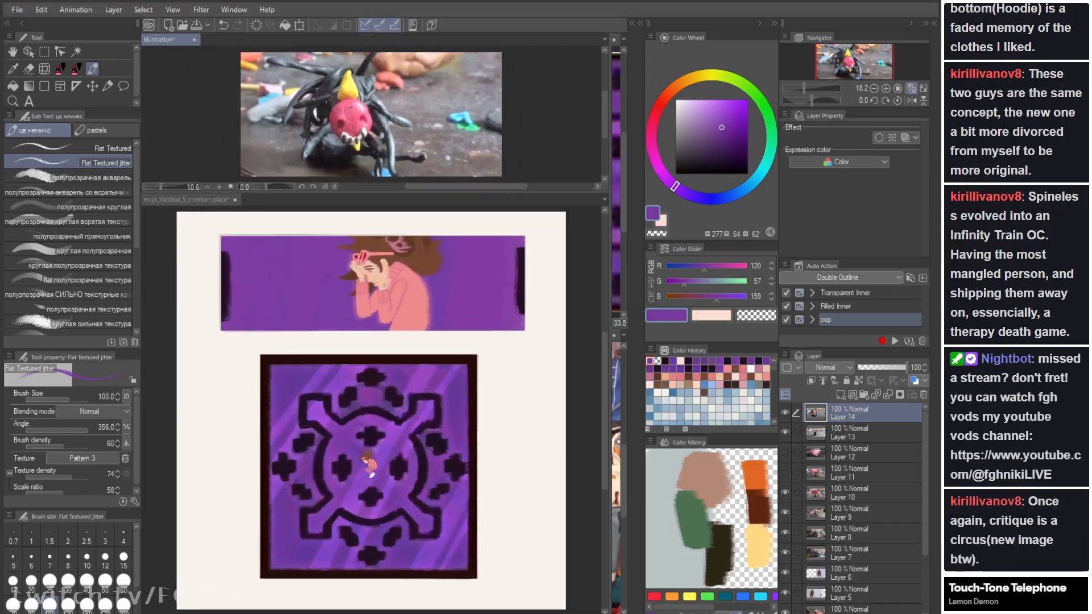
click(373, 341)
Step: Paint a wide diagonal purple streak behind the banner's figure with the Flat Textured jitter brush at size 300
key(i)
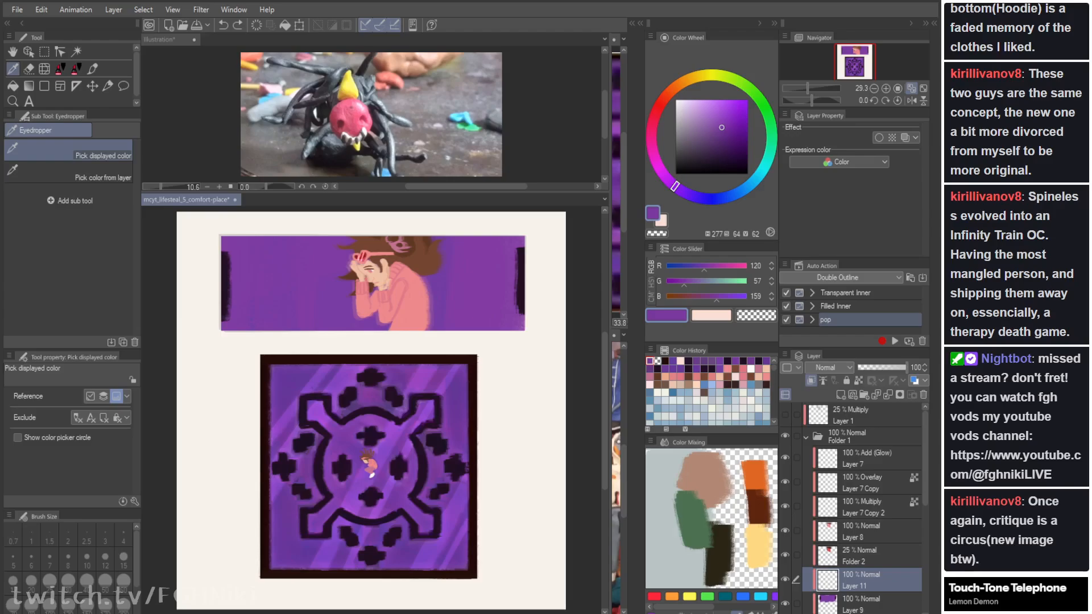
key(b)
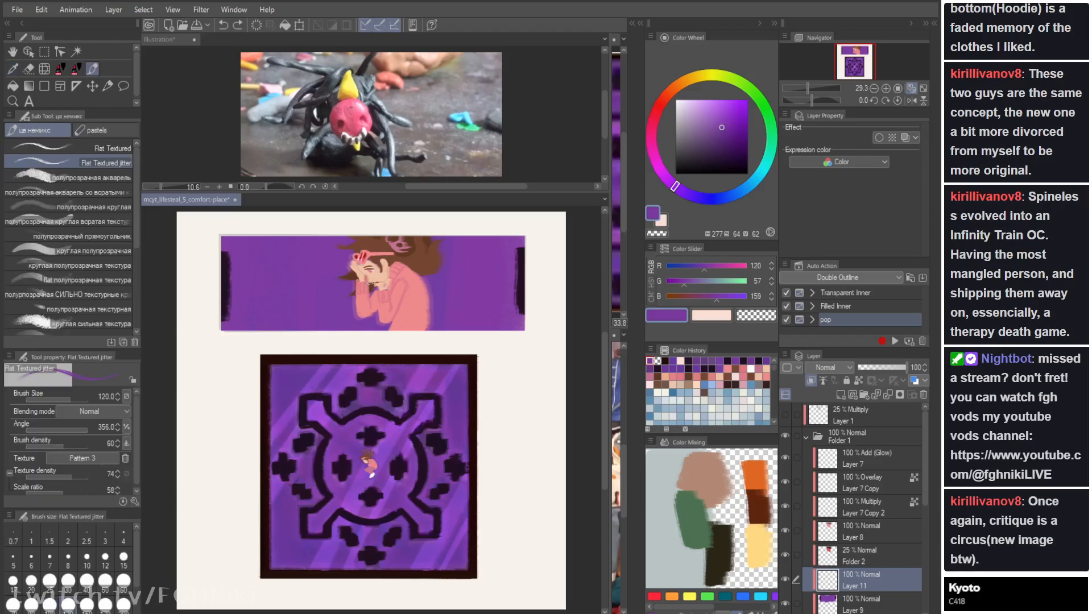
mouse_move(402, 210)
mouse_down()
mouse_move(333, 335)
mouse_move(451, 238)
mouse_move(384, 335)
mouse_up()
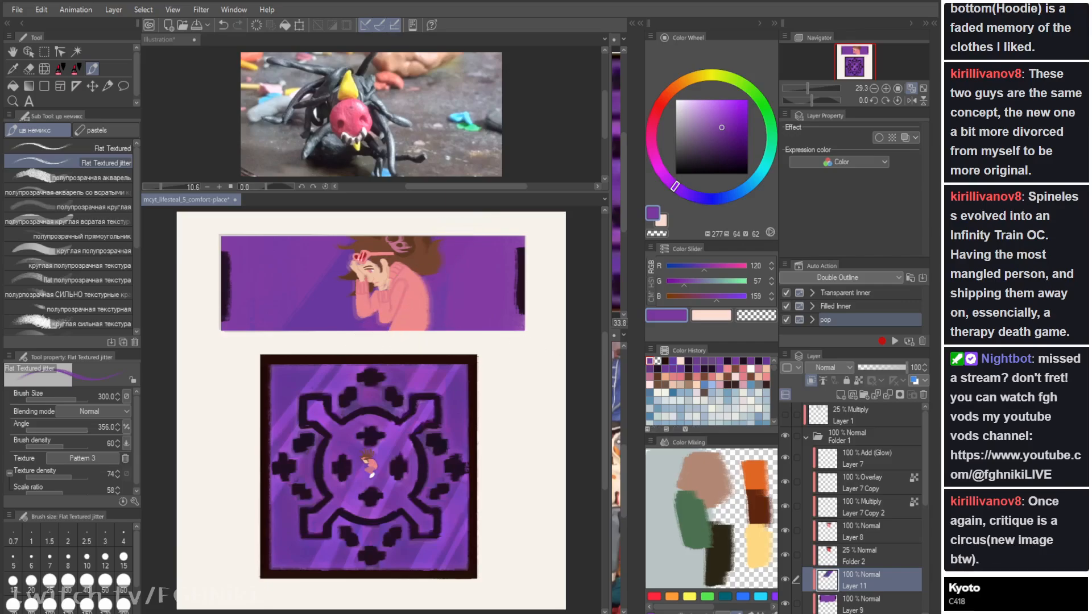
Step: Set the banner's streak layer to Add (Glow) at 25% opacity and check it in a mirrored view
click(829, 367)
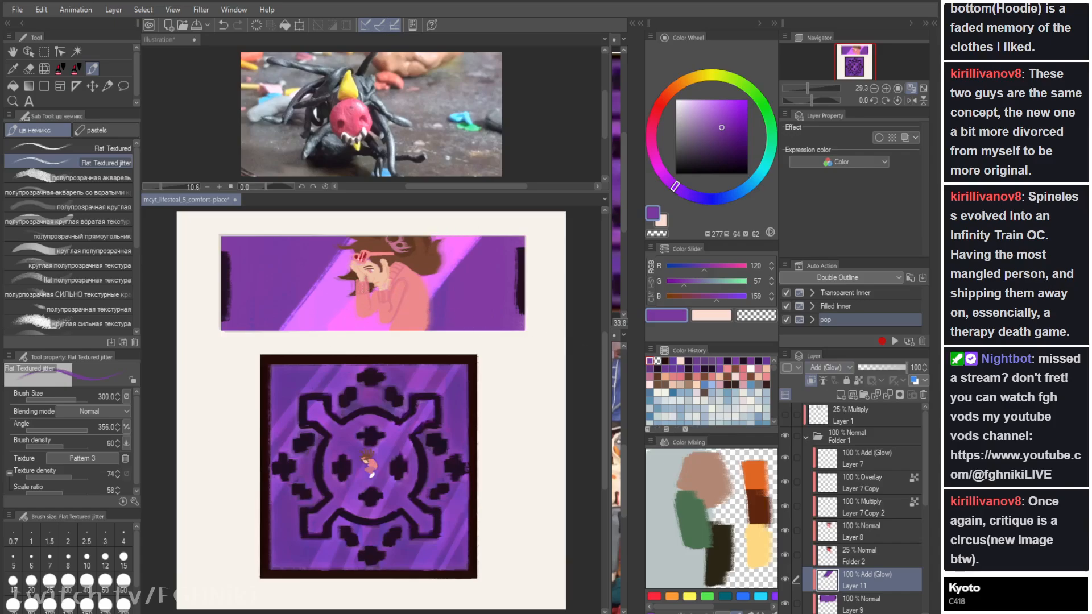
click(869, 368)
key(h)
key(h)
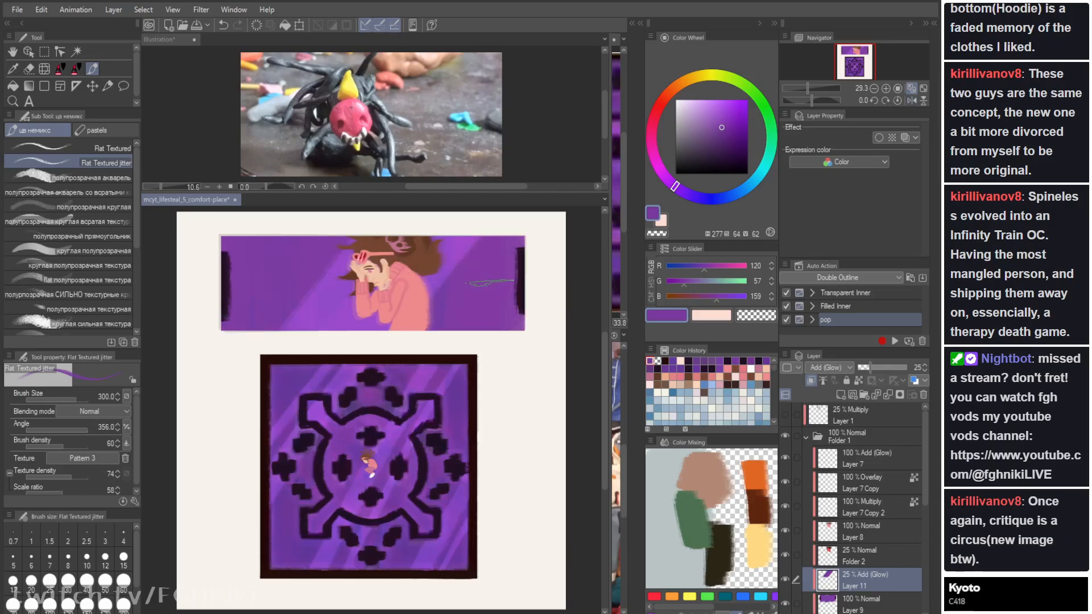
Step: Touch up the glow streak near the banner's far corner on Layer 11, alternating between purple and transparent colour and undoing unwanted strokes
drag(524, 276, 514, 327)
key(ctrl+z)
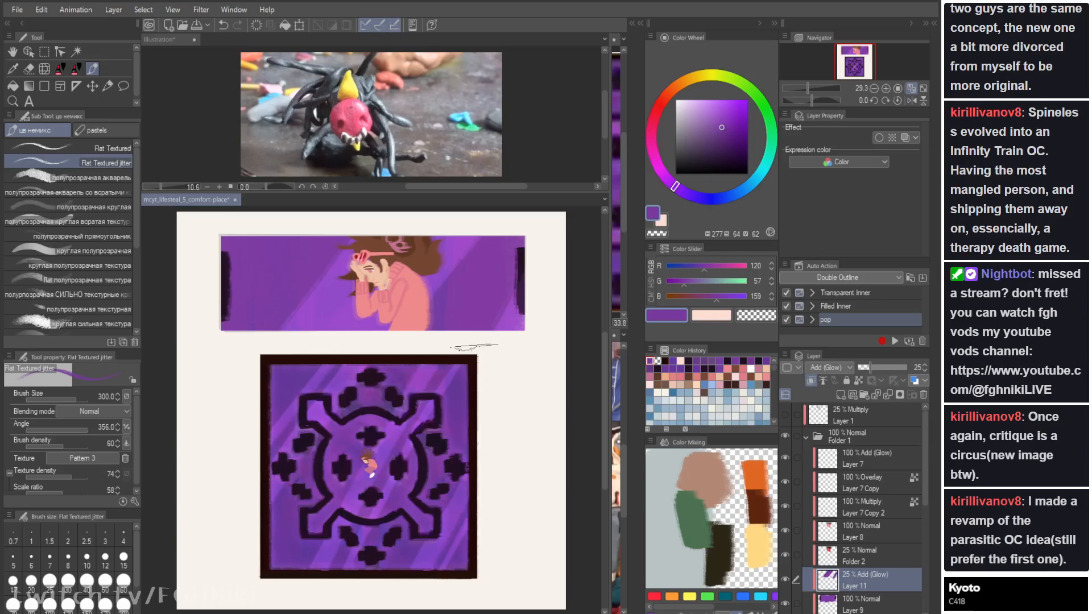
key(c)
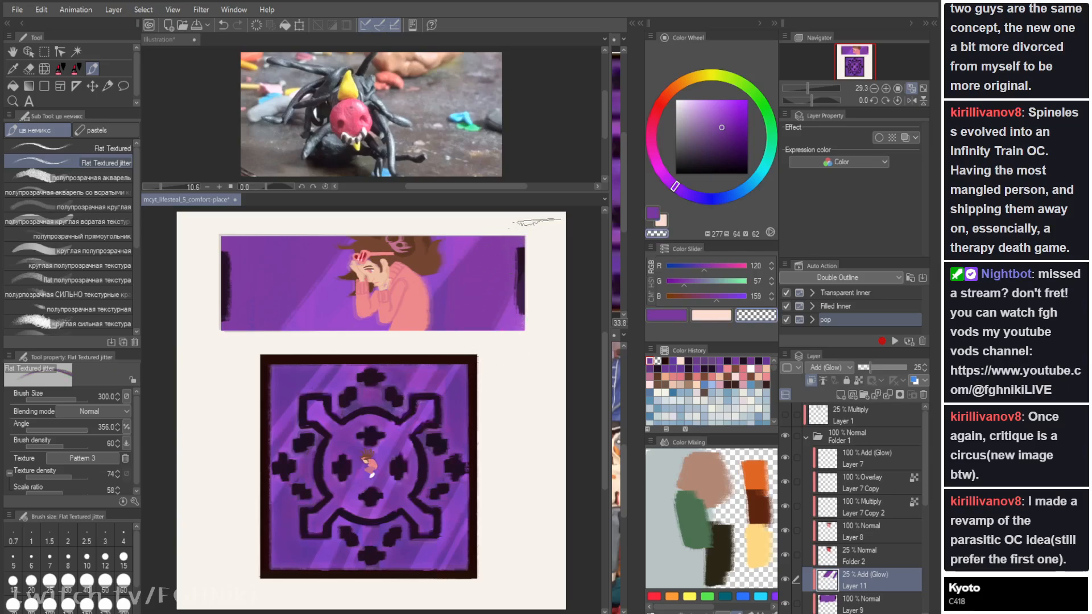
drag(515, 224, 560, 220)
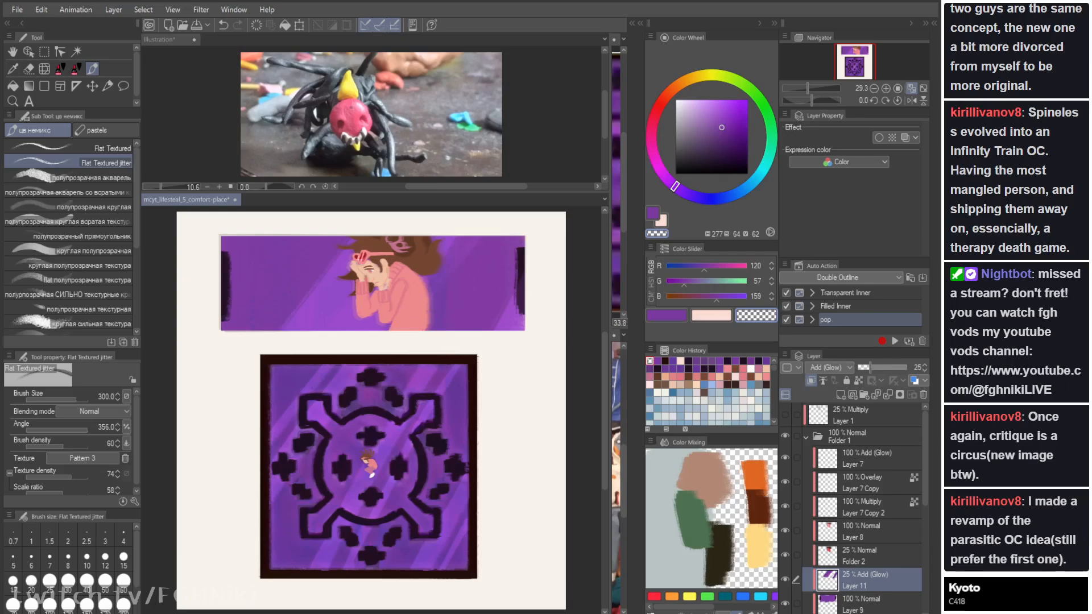
key(c)
drag(431, 222, 476, 217)
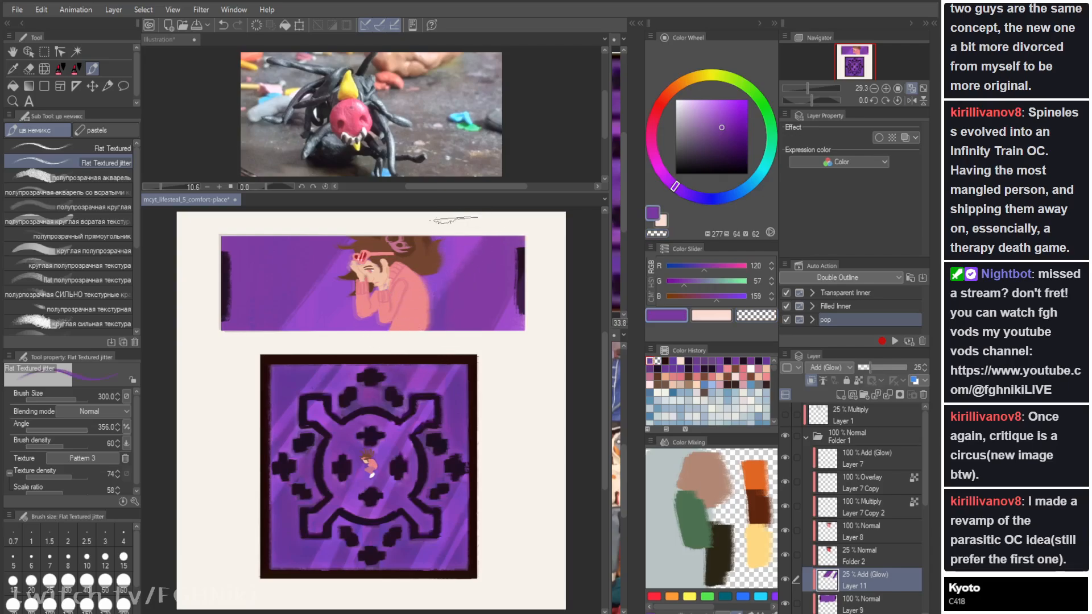
key(ctrl+z)
Step: Hide Layer 14 in the reference document to reveal the clay photo beneath it, and return to the comfort-place illustration
click(567, 152)
key(Tab)
key(Tab)
click(785, 414)
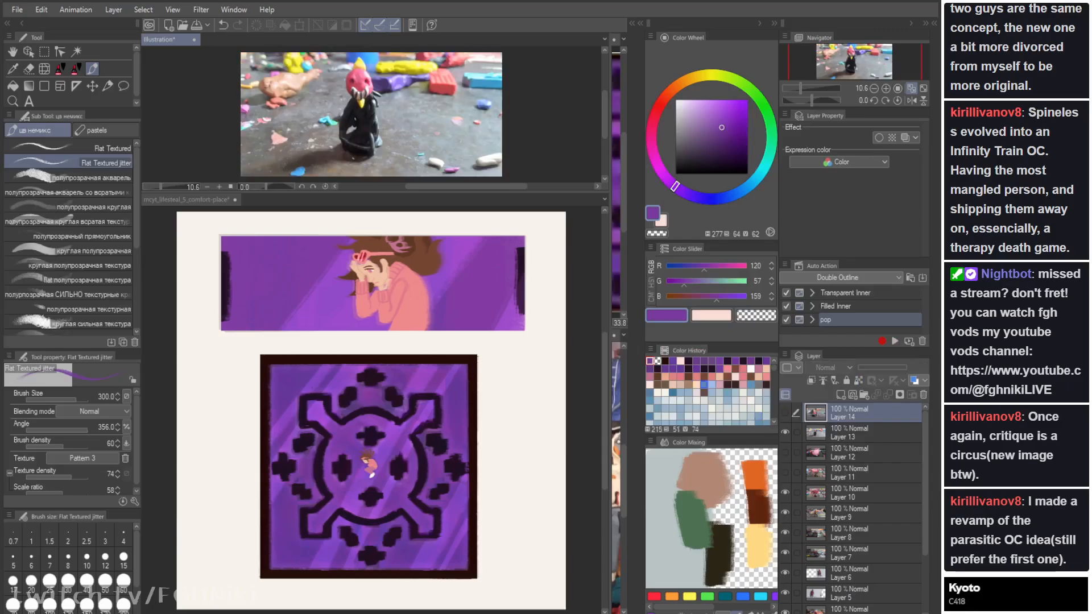
click(575, 401)
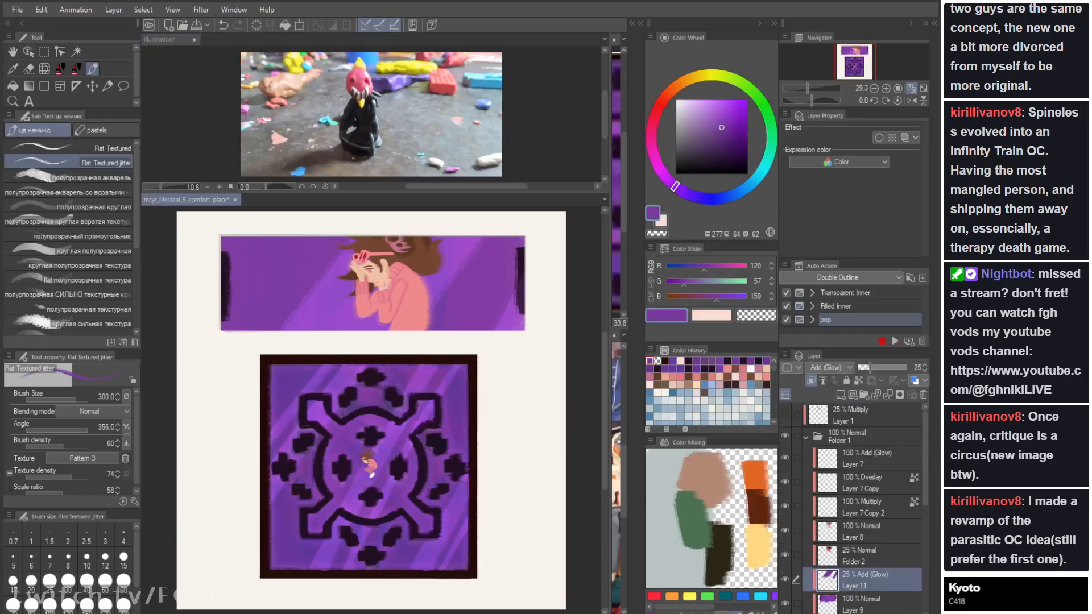
Step: Check the illustration with the palettes hidden, and enlarge its pane by shrinking the reference document's pane
key(Tab)
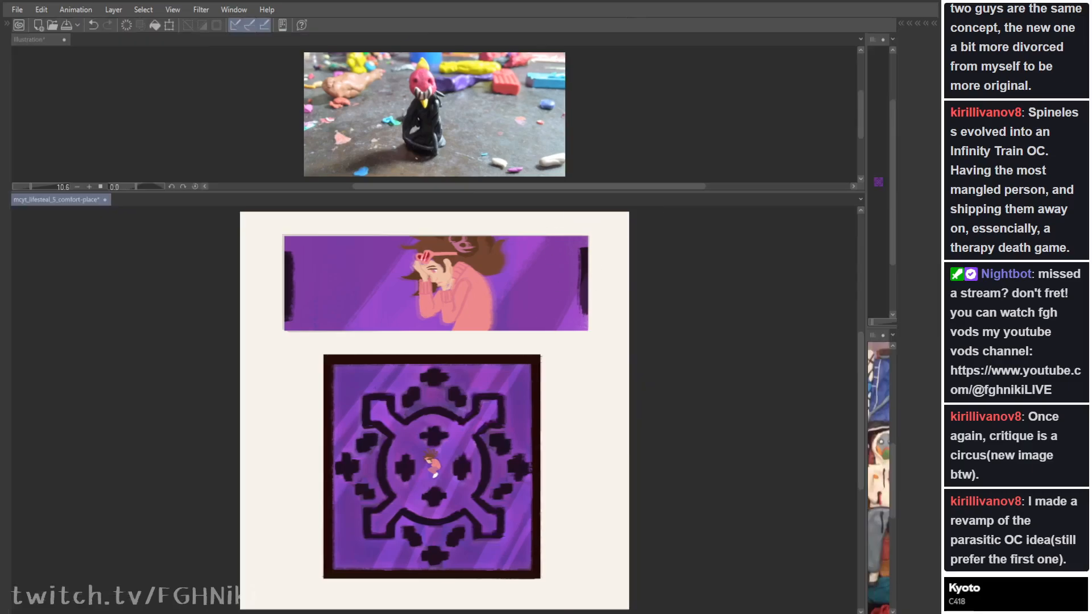
key(Tab)
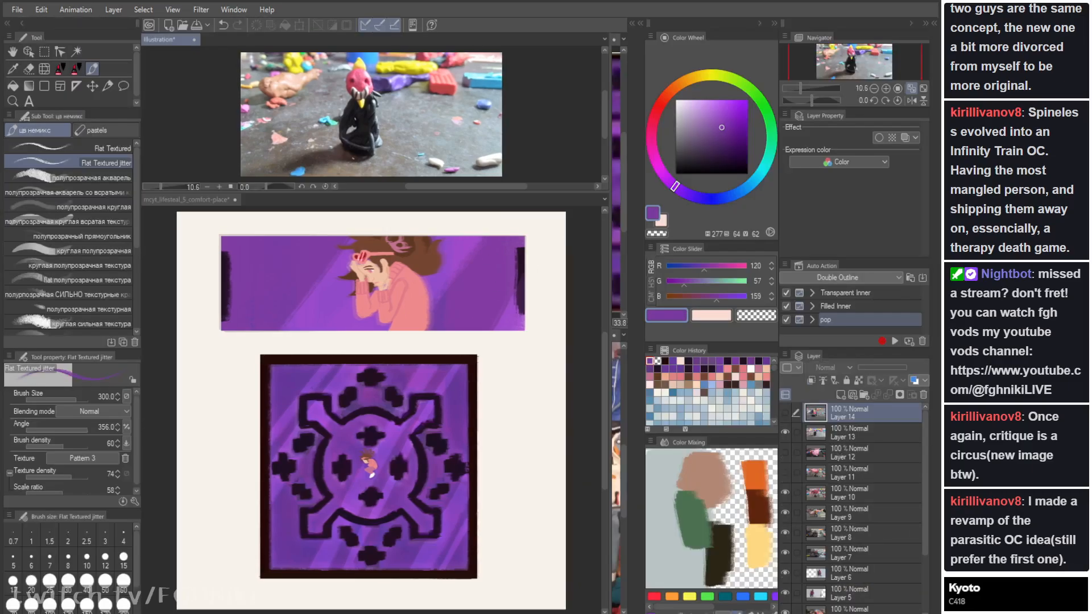
mouse_move(398, 192)
mouse_down()
mouse_move(398, 357)
mouse_move(398, 175)
mouse_up()
click(582, 260)
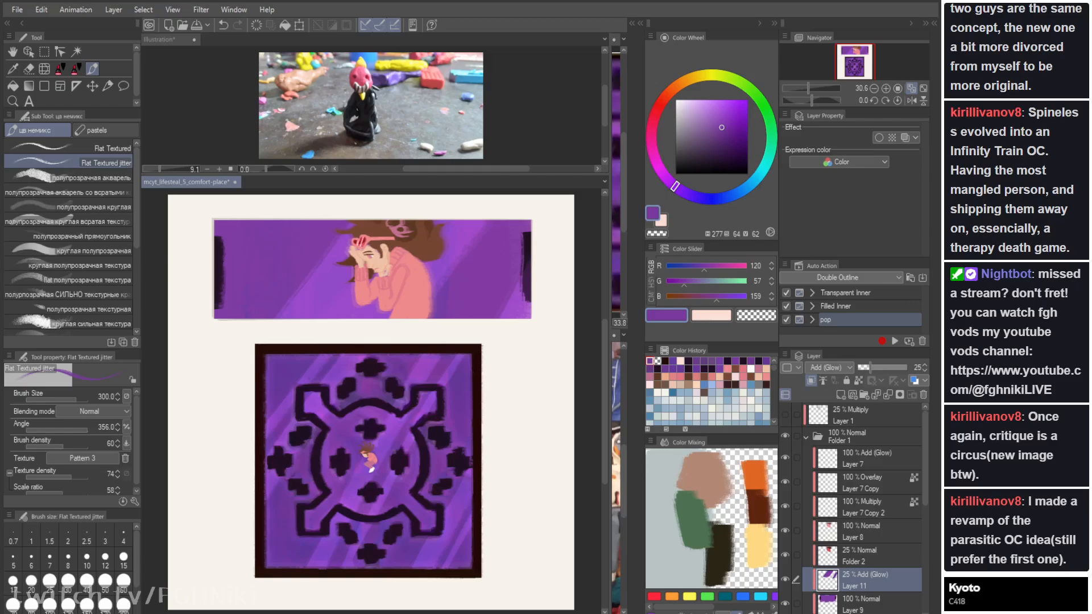
Step: Add a clipped layer above Layer 9, paint purple strokes over both dark ends of the banner, and set it to Add (Glow)
click(876, 603)
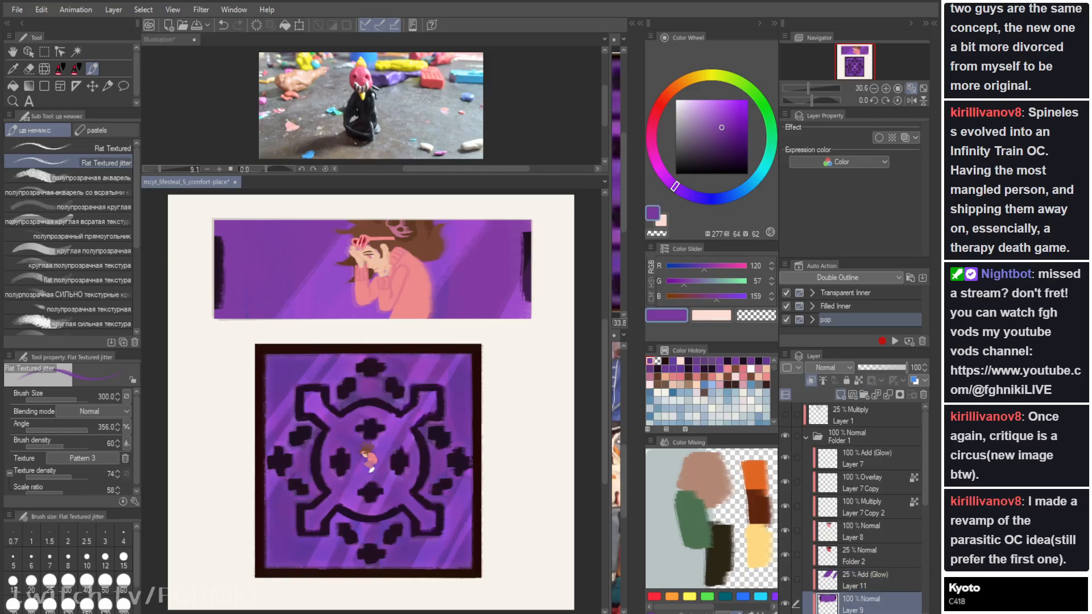
click(840, 394)
mouse_move(541, 295)
mouse_down()
mouse_move(519, 233)
mouse_move(534, 287)
mouse_up()
key(ctrl+z)
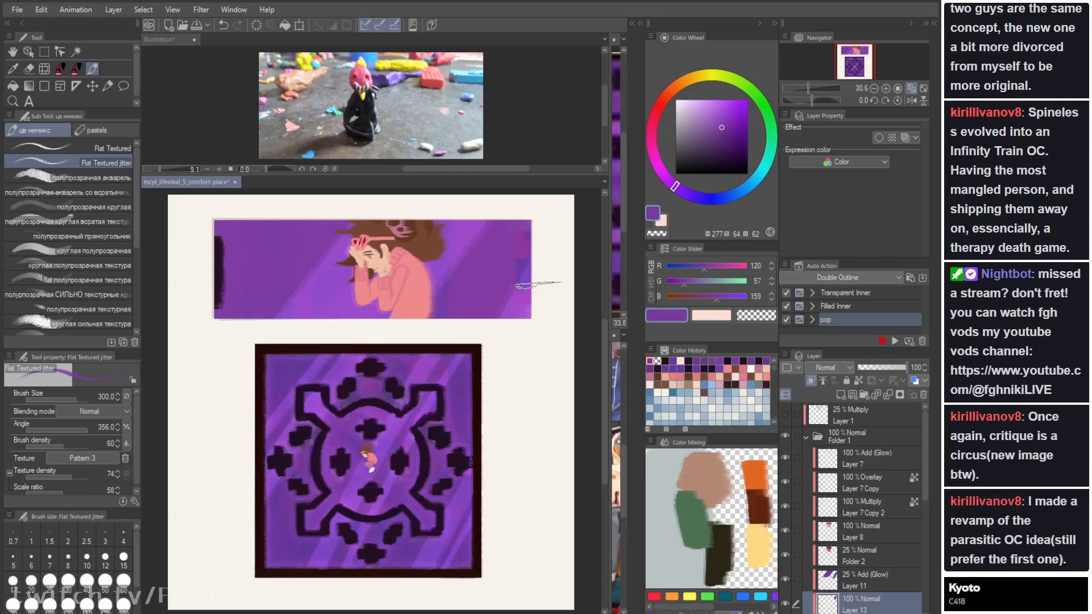
drag(208, 260, 211, 304)
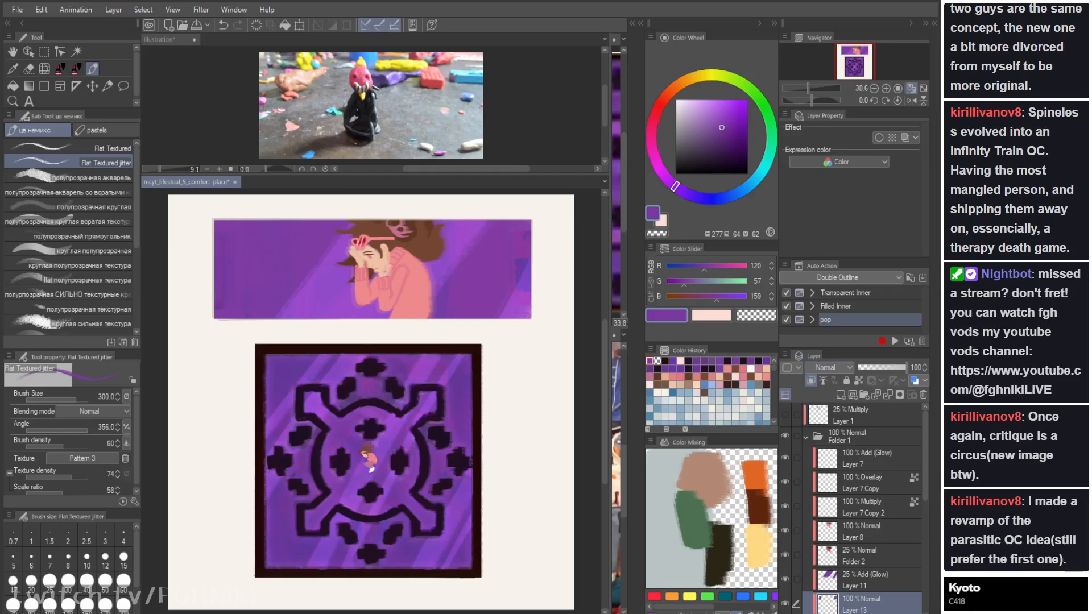
click(798, 369)
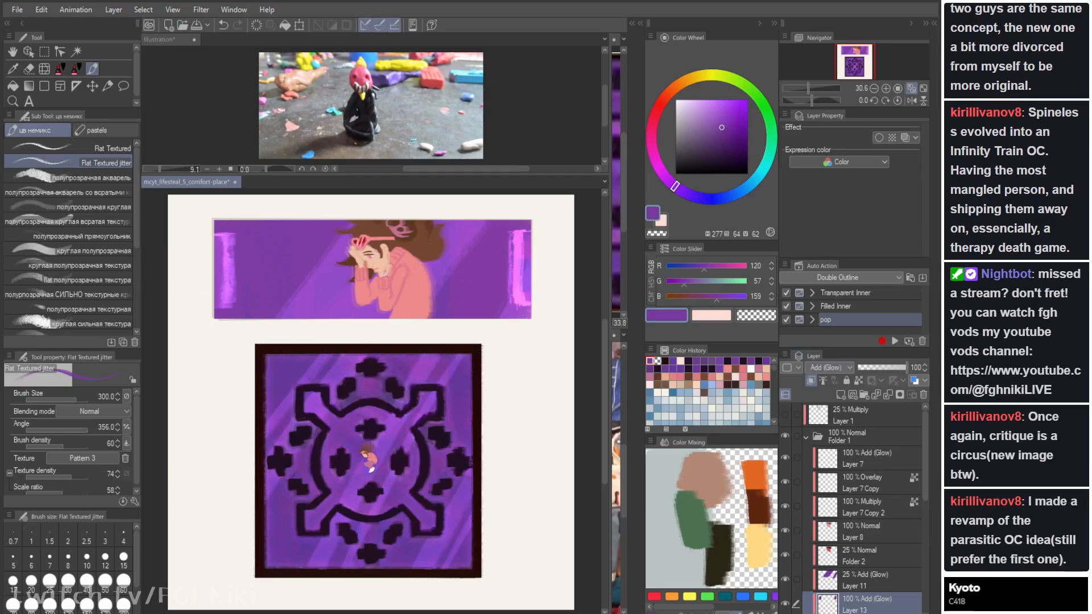
Step: Auto-select the dark end shapes on Layer 9 and clear that area from the glow on Layer 13
drag(925, 455, 925, 497)
click(870, 531)
key(w)
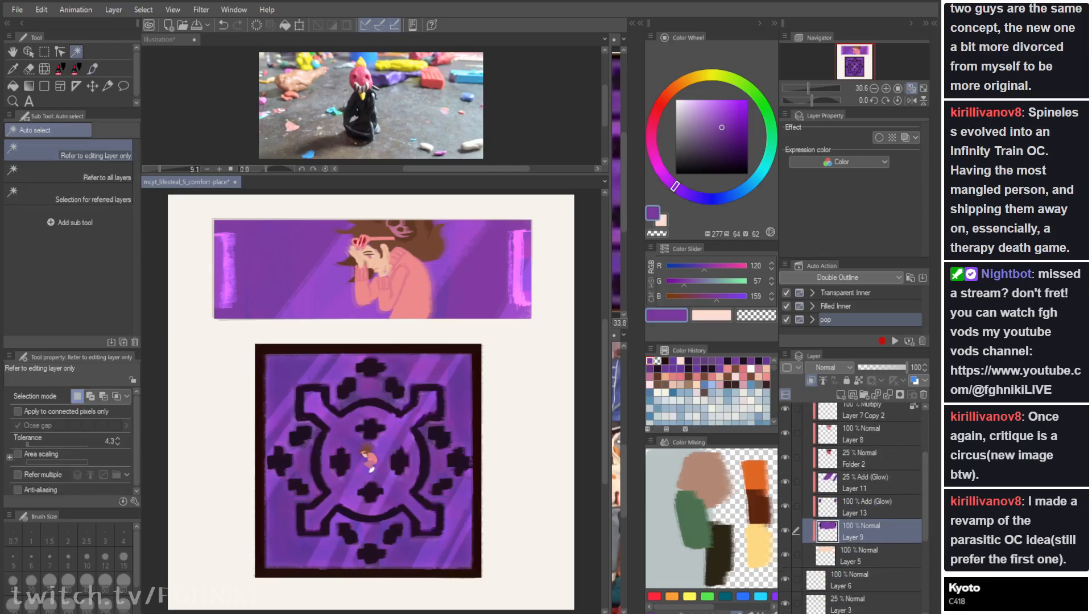
click(528, 267)
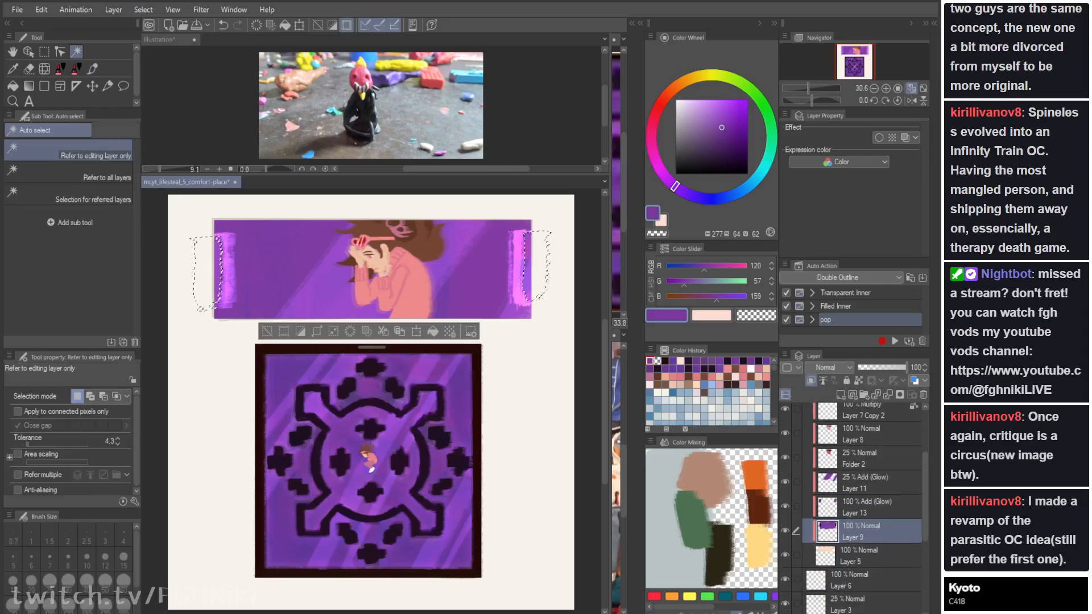
click(869, 507)
key(Delete)
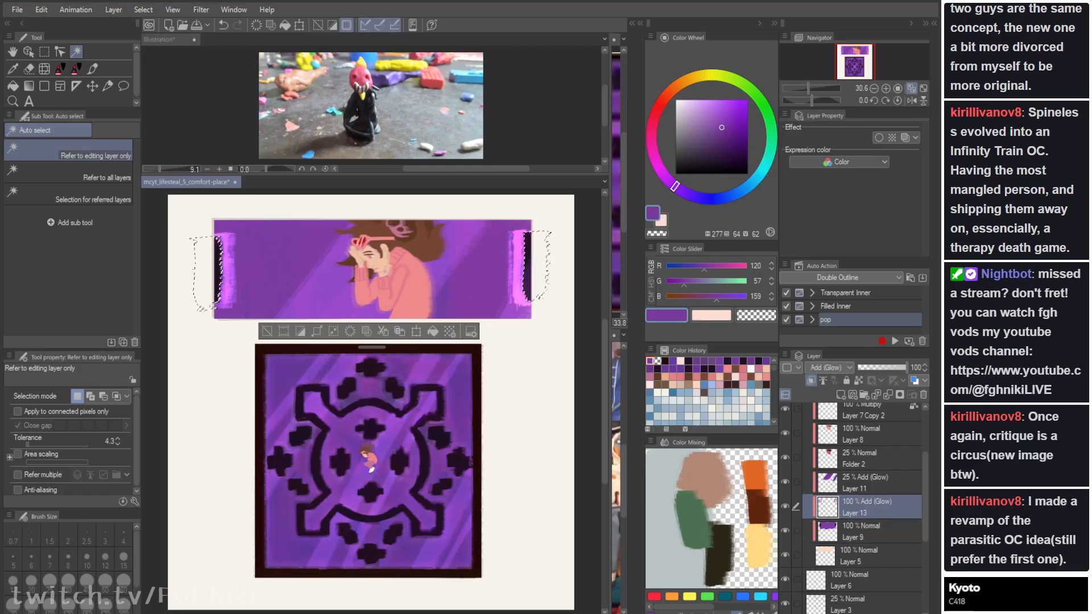
key(ctrl+d)
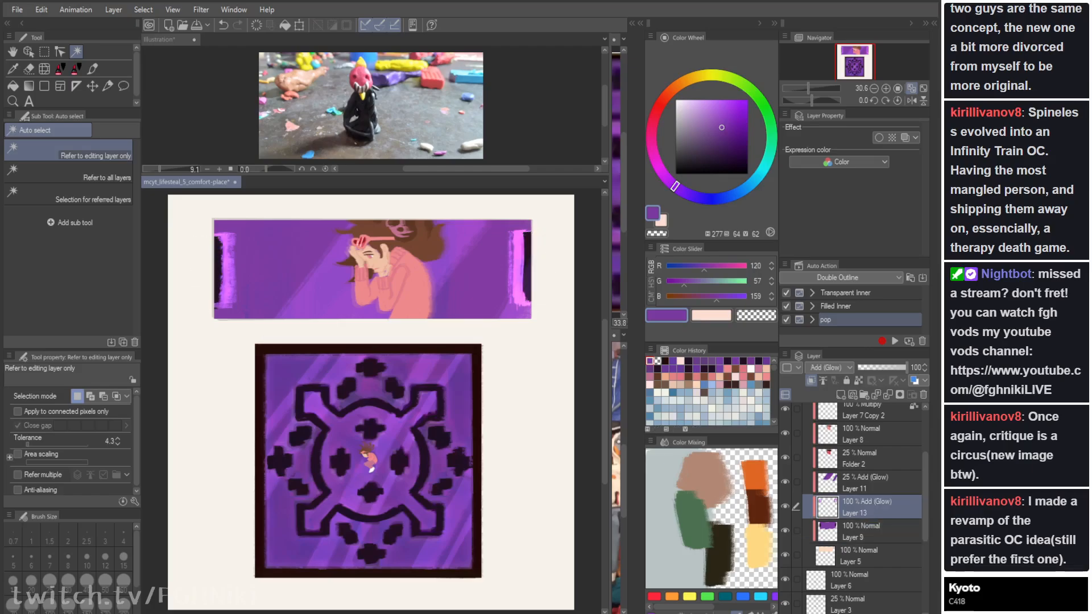
Step: Refine the glow around the banner's dark ends with the Flat Textured jitter brush and transparent colour, and blur it
key(p)
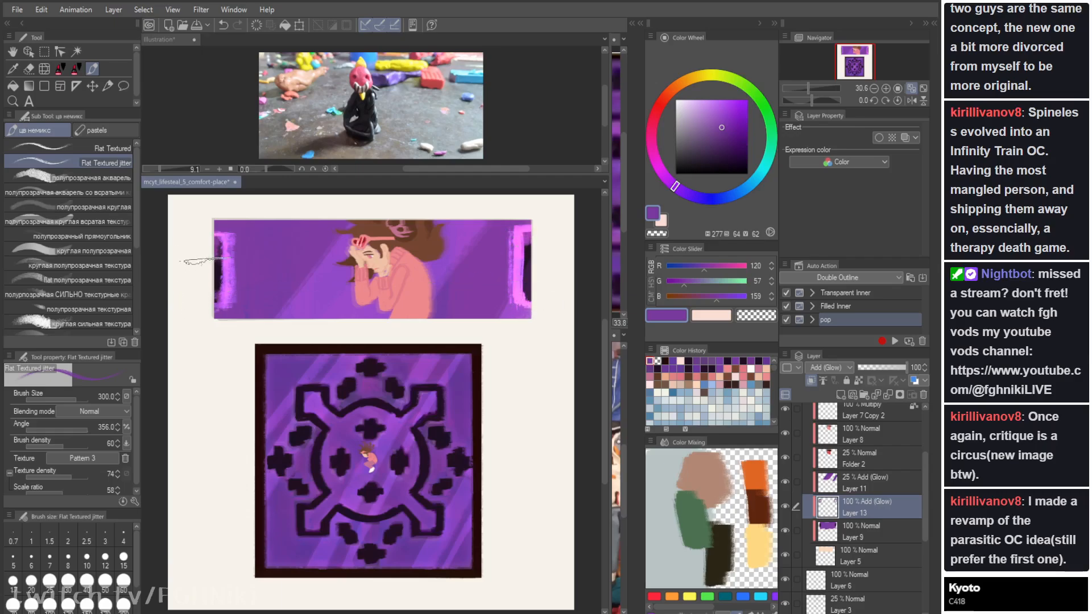
key(c)
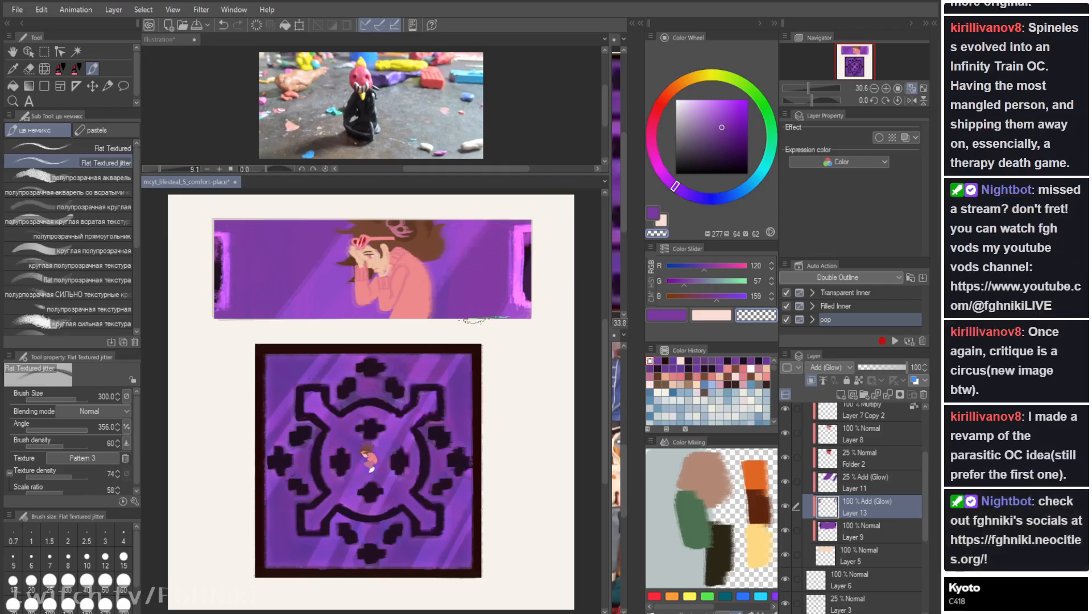
key(c)
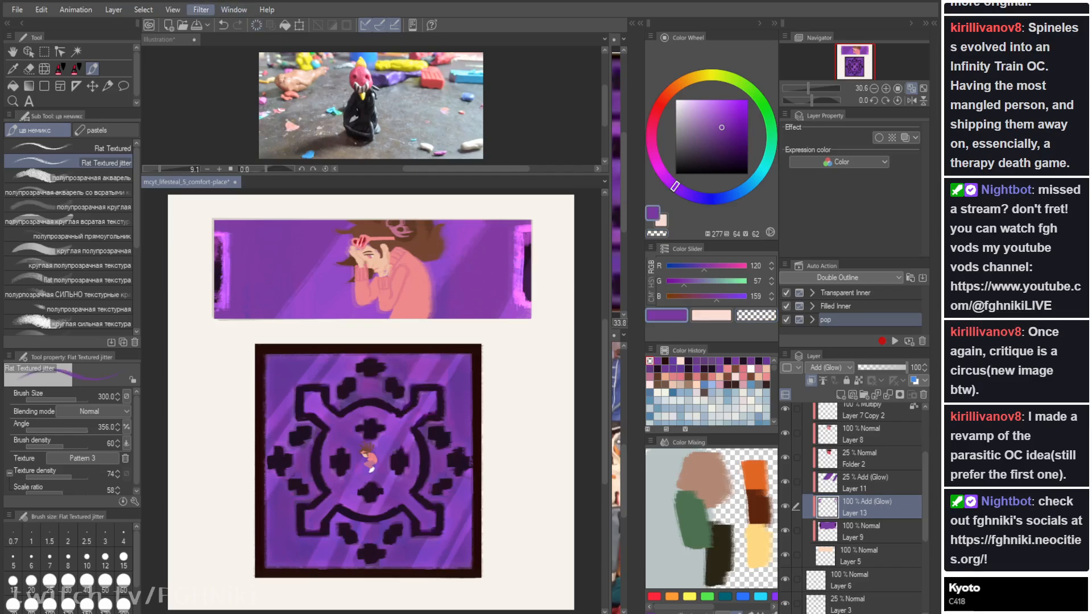
click(318, 50)
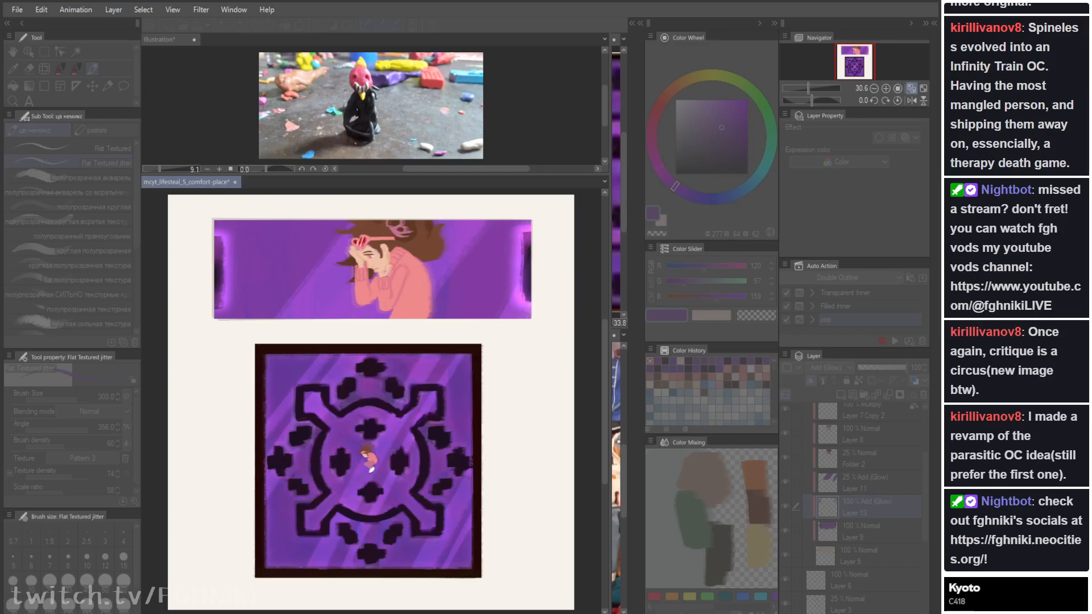
key(Return)
Step: Reselect the dark end shapes on Layer 9 and clear the blurred glow inside them on Layer 13
click(864, 531)
key(w)
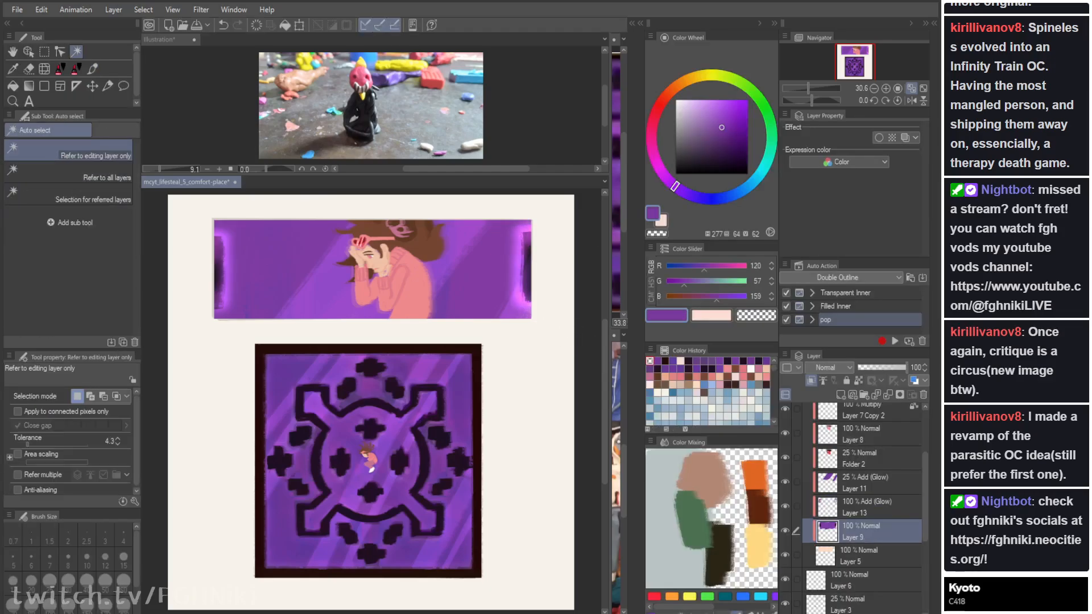
click(528, 271)
click(867, 507)
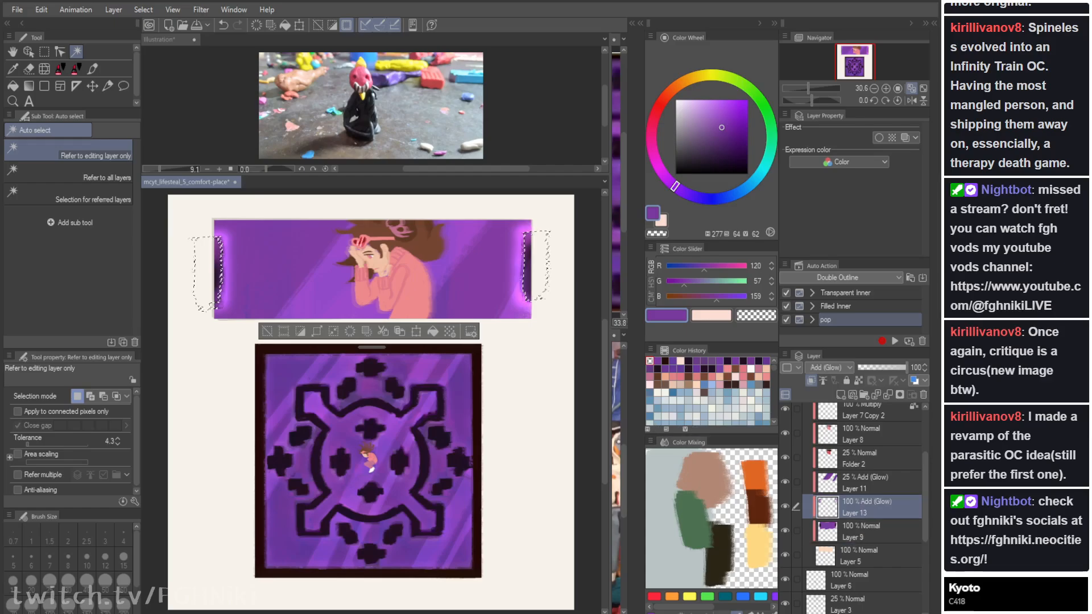
key(Delete)
key(ctrl+d)
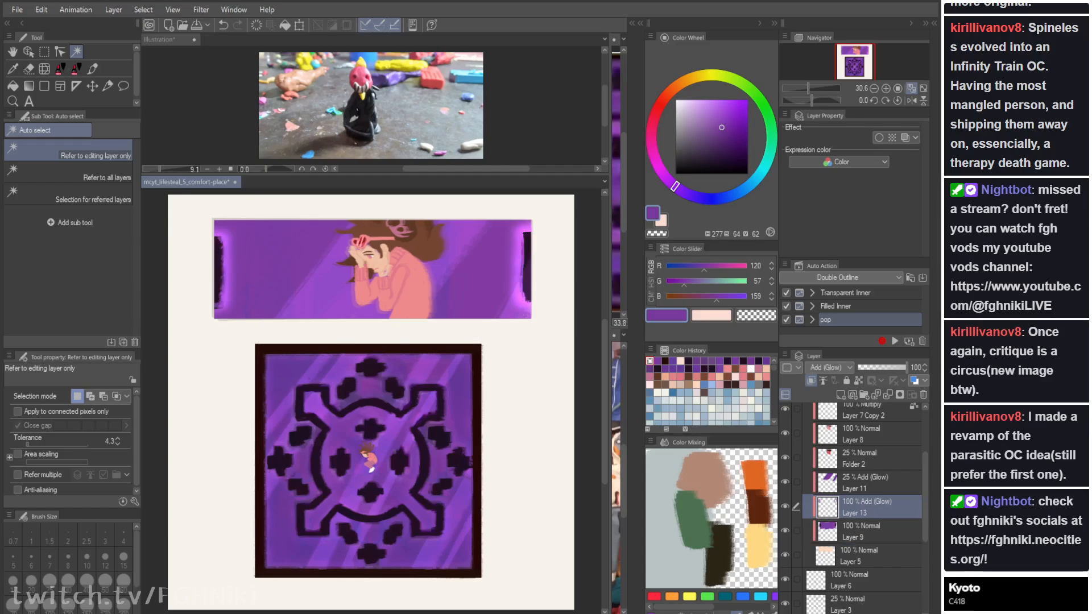
Step: Undo the opacity change on Layer 9, set Layer 13 to 25% opacity instead, and check the picture in a mirrored view
click(864, 531)
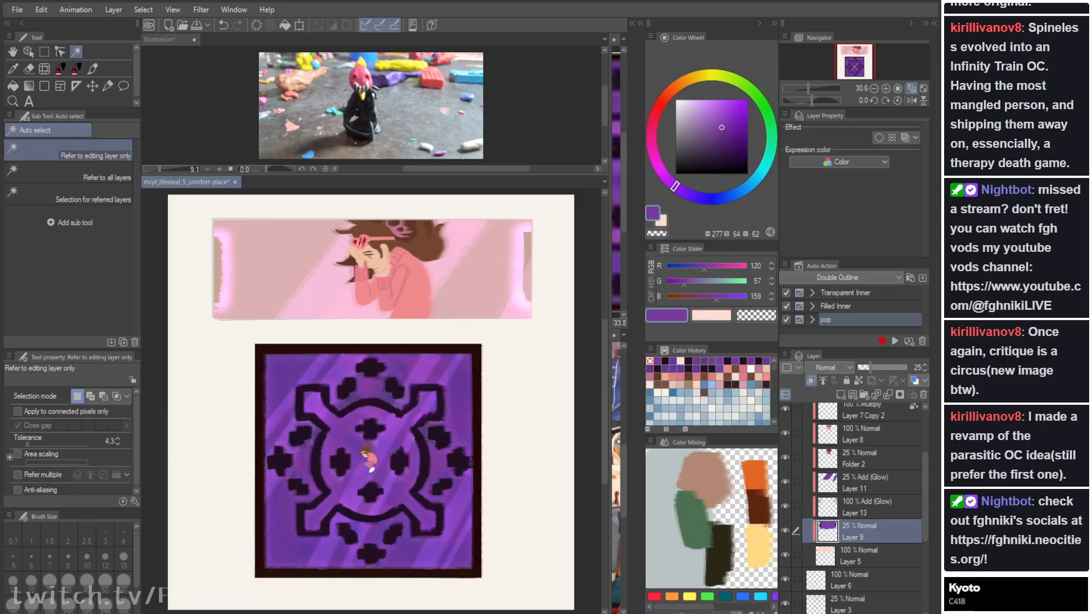
key(ctrl+z)
key(ctrl+z)
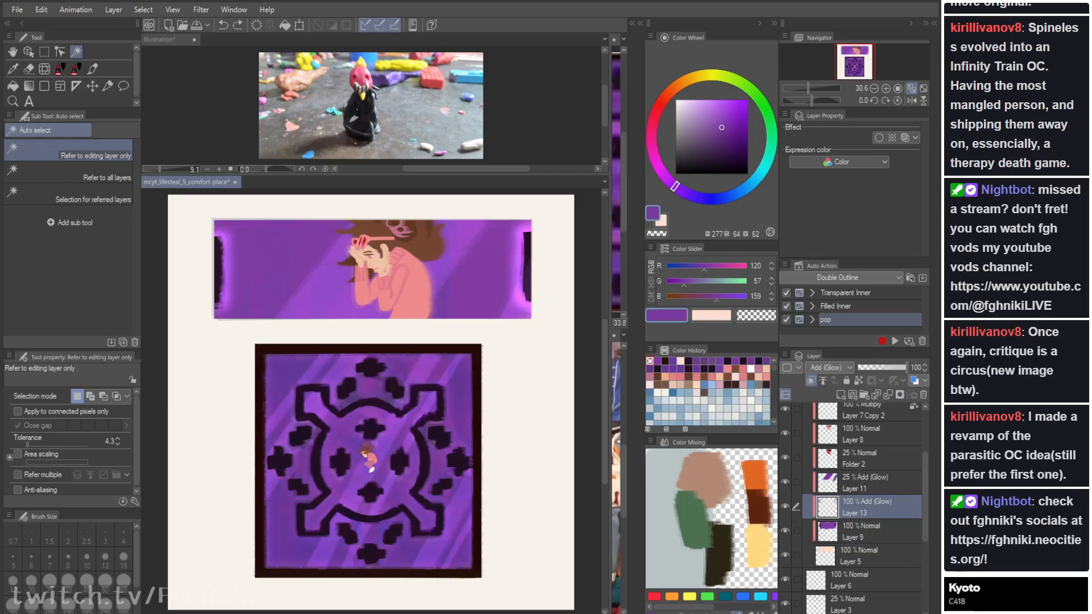
click(870, 367)
key(h)
key(h)
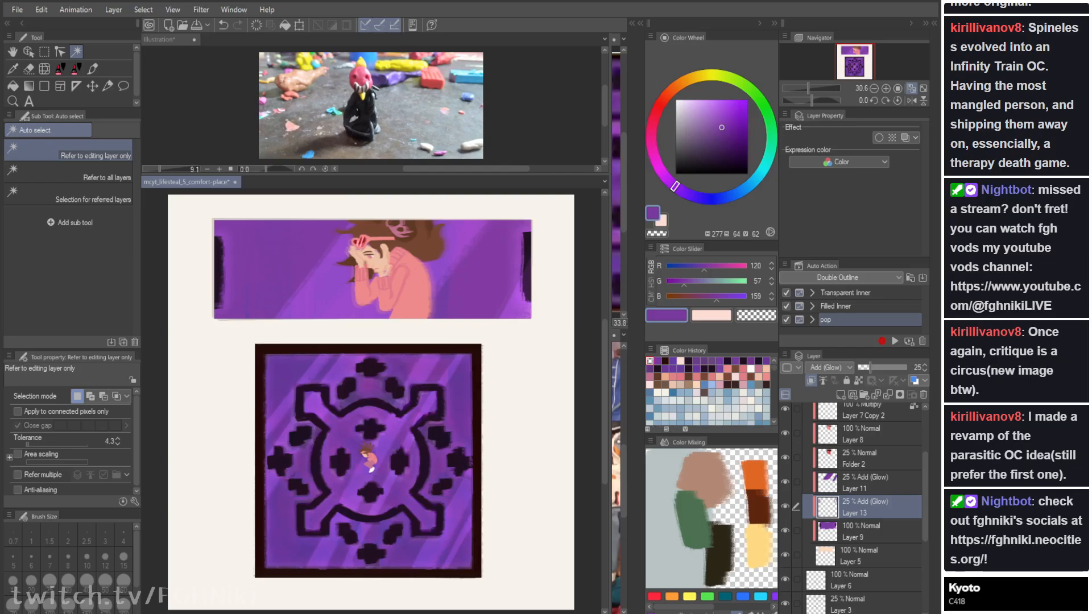
Step: Create a folder above Layer 7 and move the banner figure's layers, from Layer 7 down to Folder 2, into it
click(859, 458)
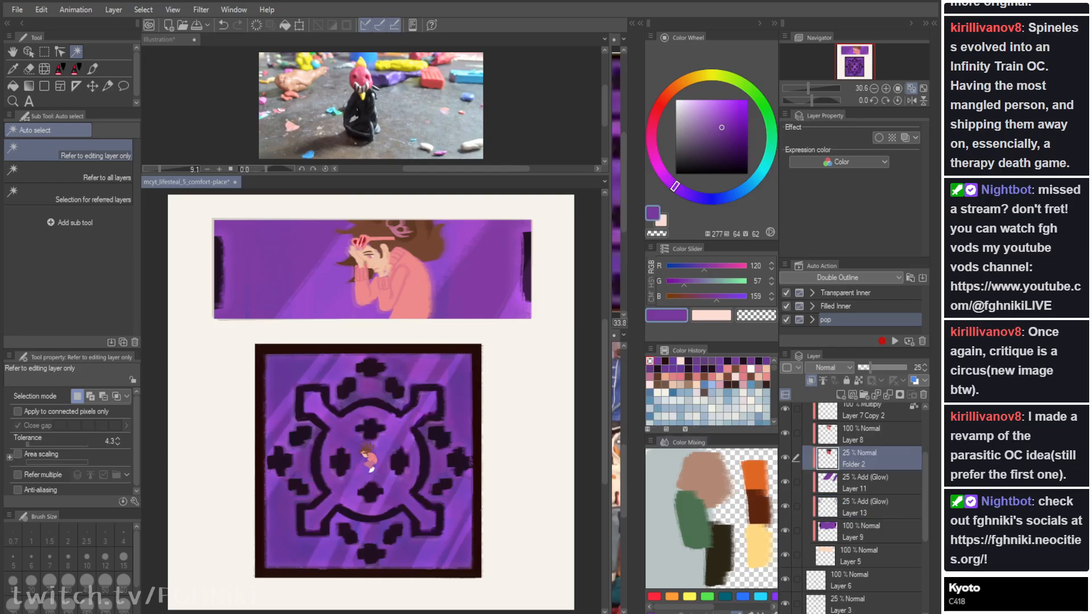
scroll(859, 458, up, 2)
drag(924, 473, 924, 463)
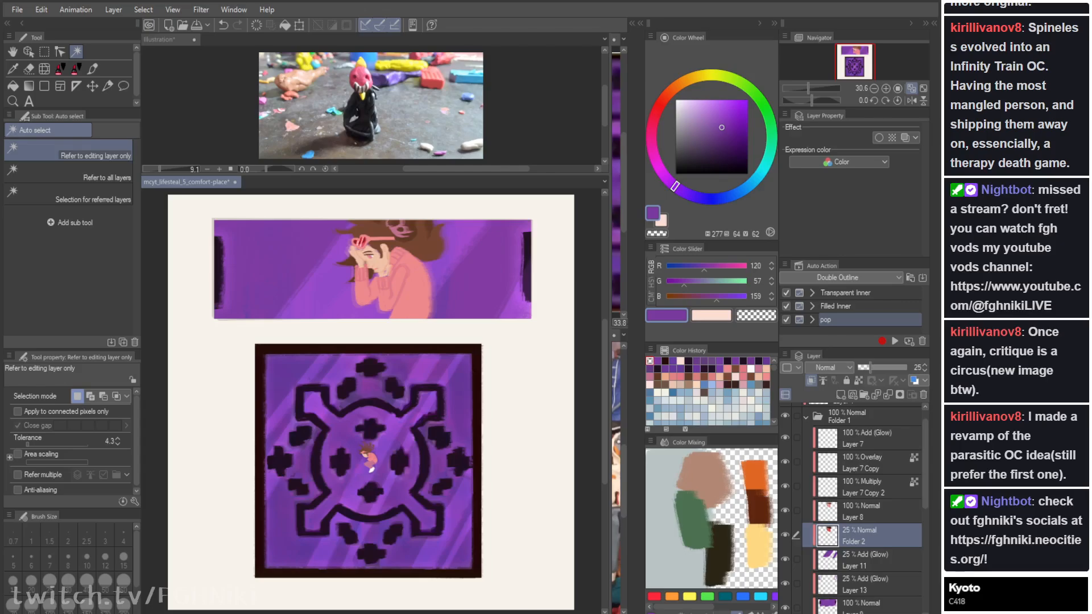
click(866, 438)
click(864, 394)
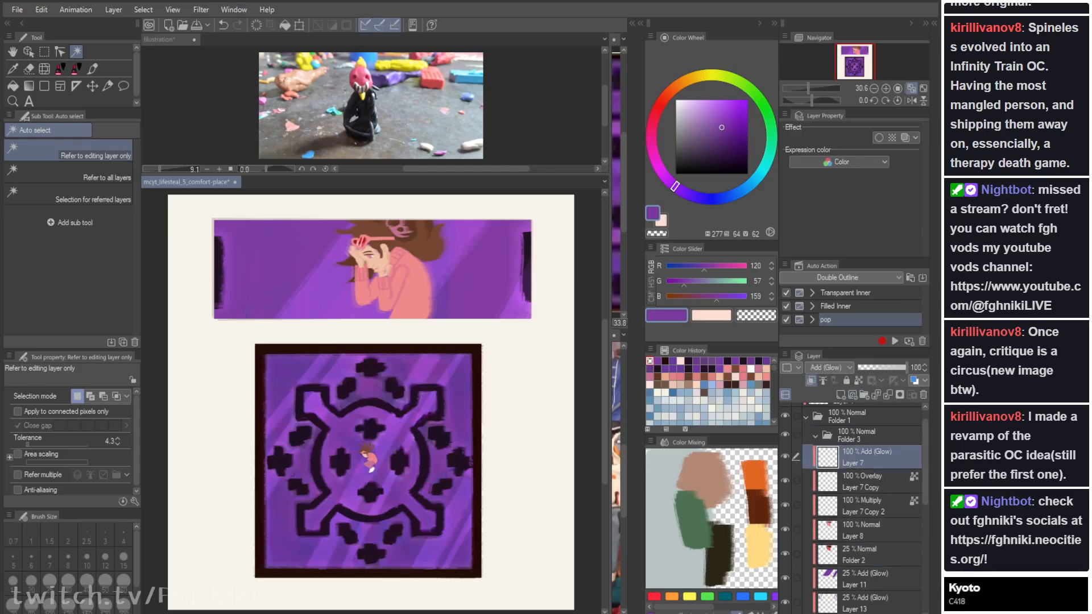
shift+click(866, 555)
drag(866, 457, 857, 436)
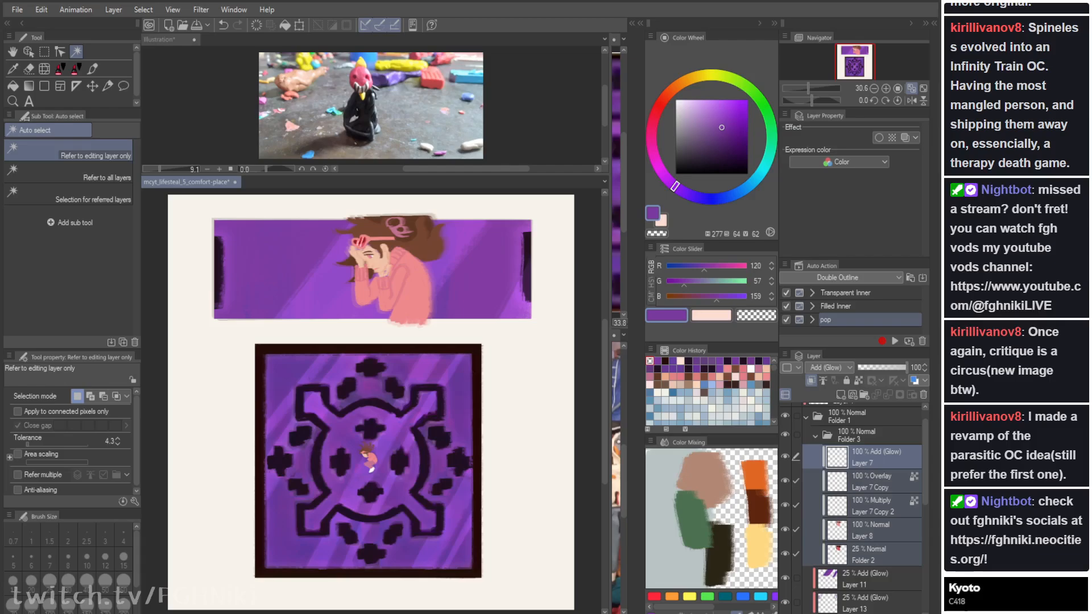
Step: Remove clipping from the layers inside the figure's folder, collapse it, and clip the whole folder to the layer below
click(811, 380)
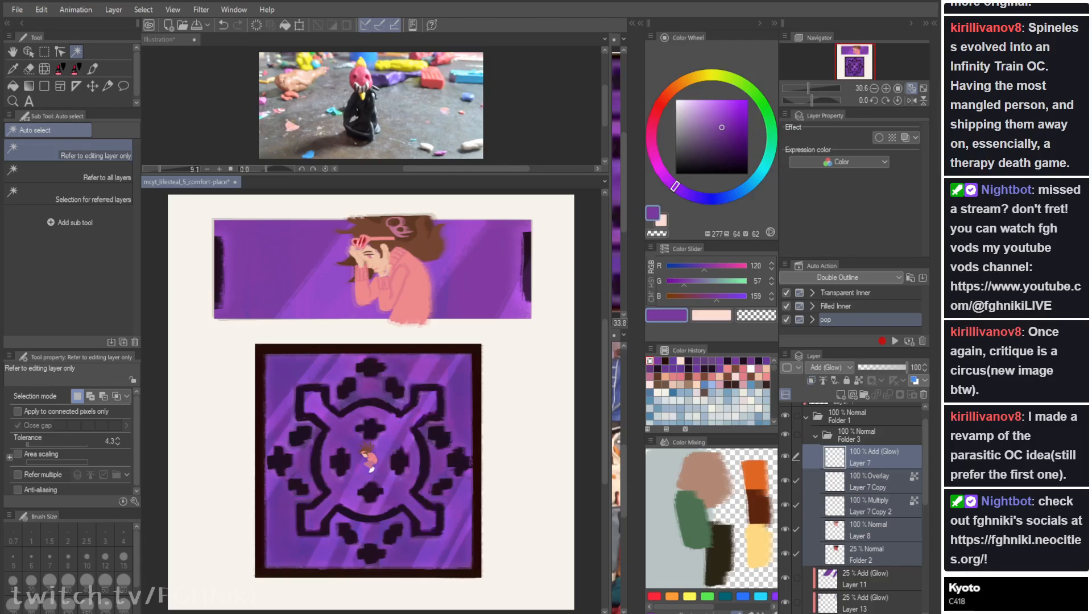
click(815, 436)
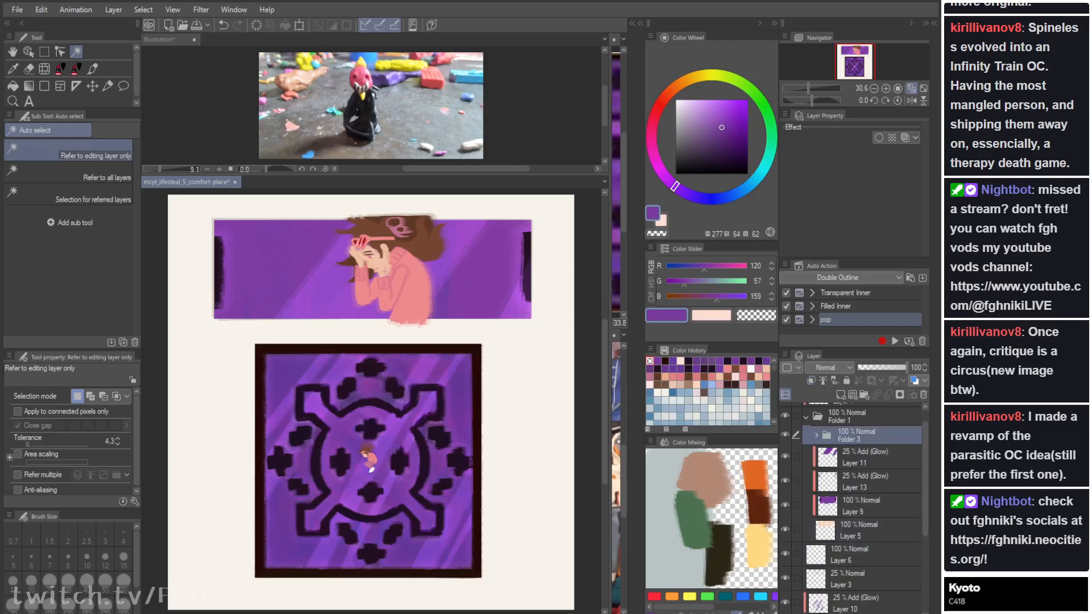
click(811, 380)
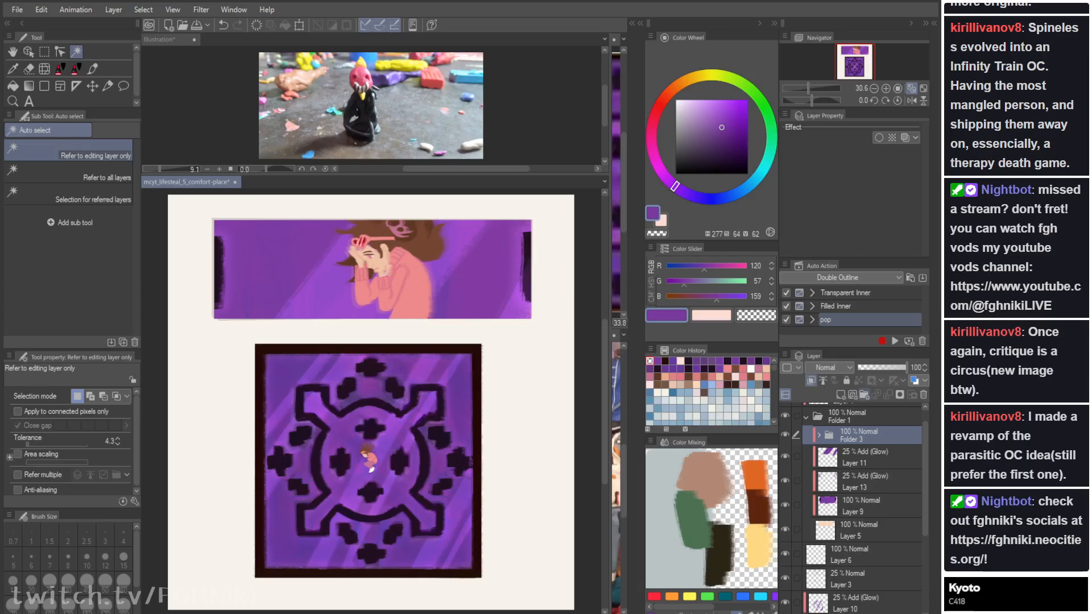
Step: Create another folder, place Folder 3 with the banner's figure inside it, and clip the outer folder to the layer below
click(865, 394)
drag(864, 455, 858, 435)
click(858, 435)
click(811, 380)
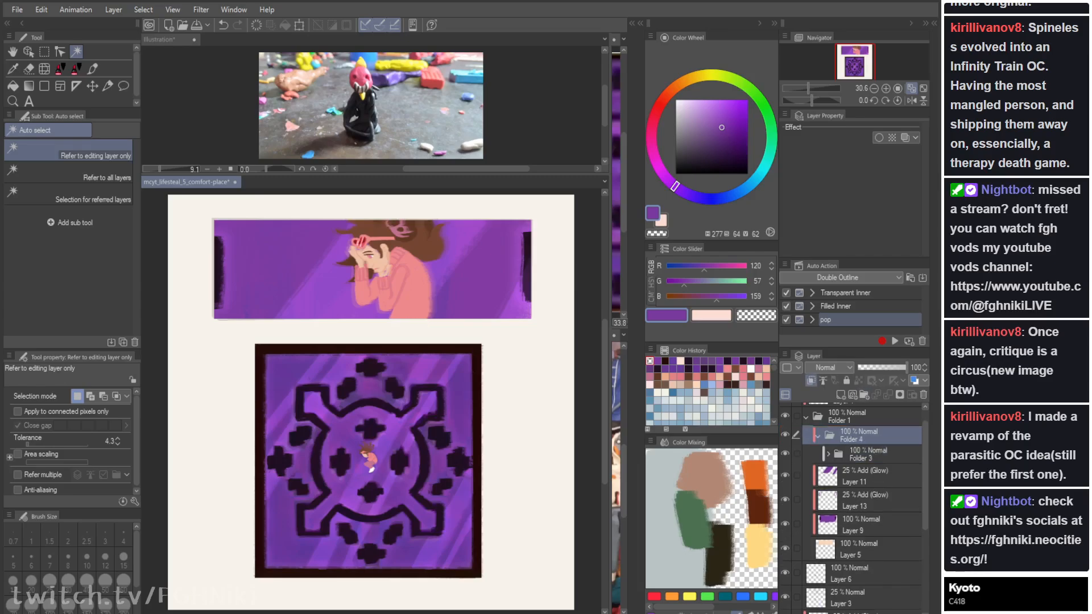
Step: Add a Multiply layer above Folder 3 inside Folder 4 and choose a pale cream drawing colour
click(840, 395)
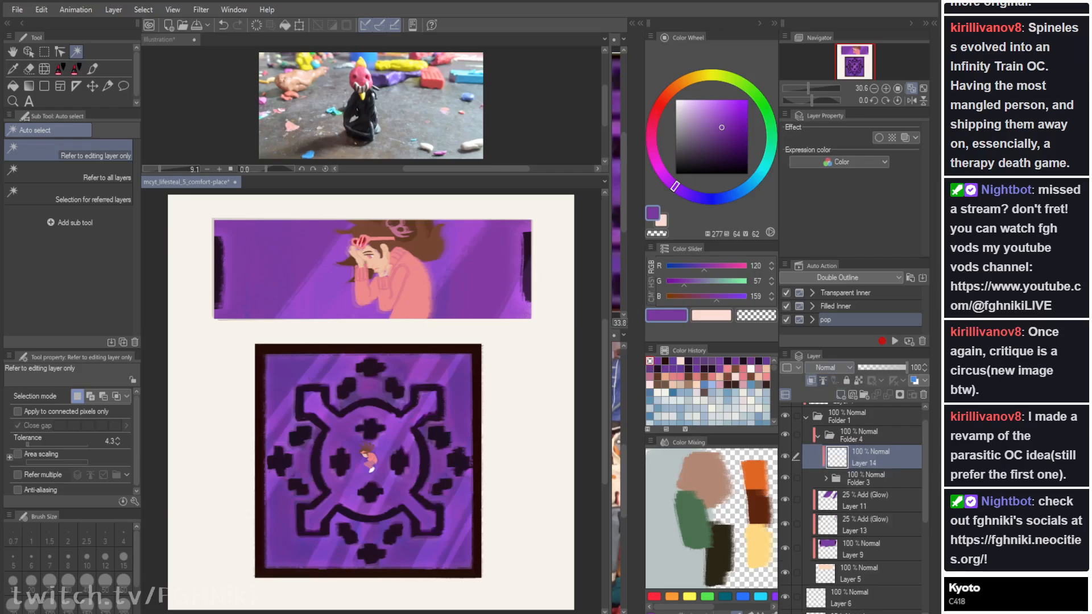
key(i)
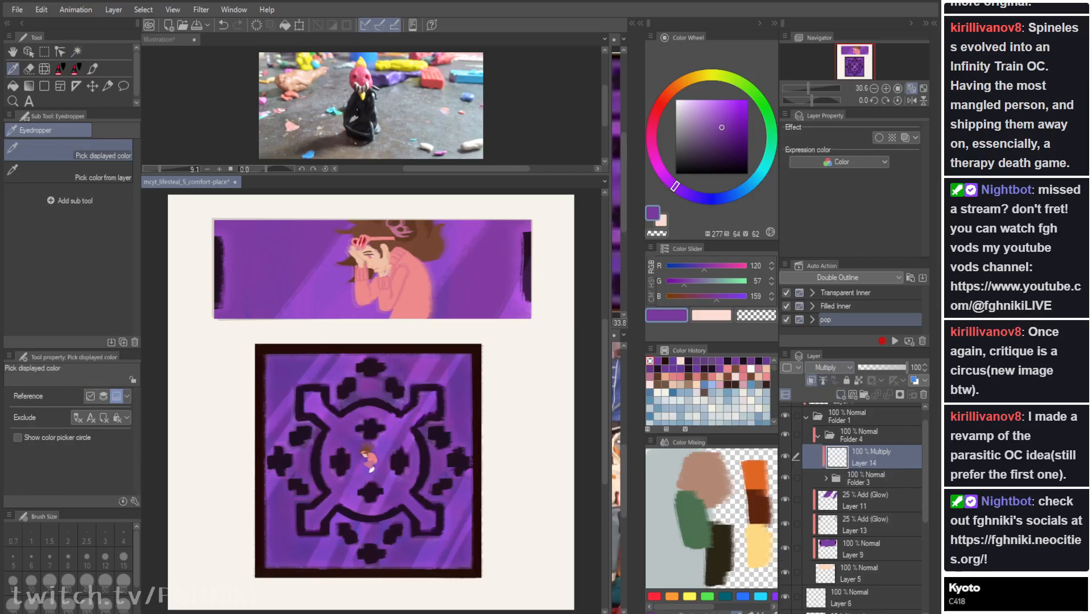
key(Tab)
key(Tab)
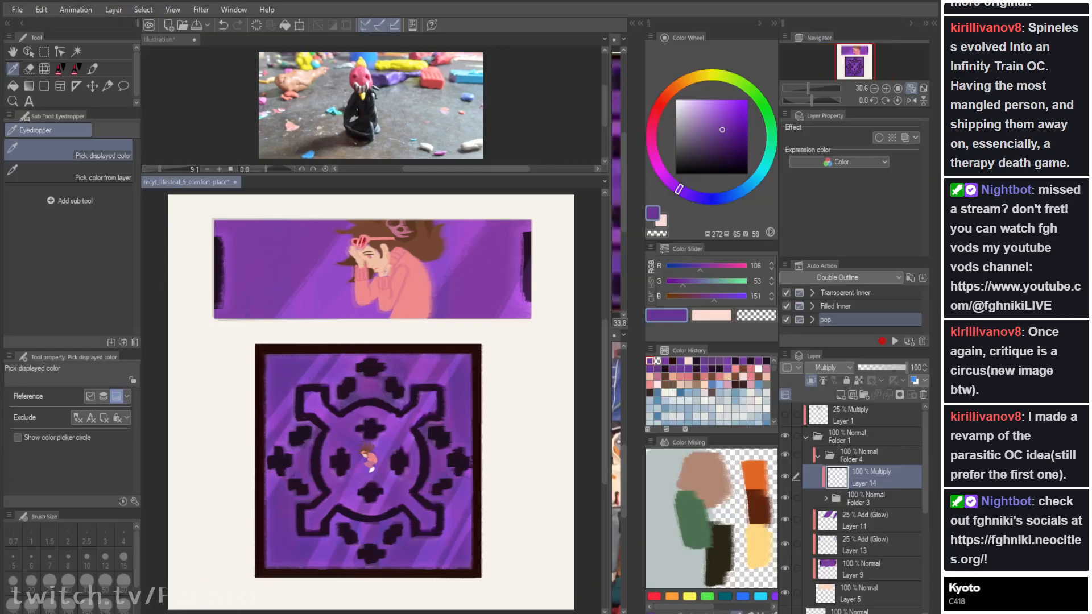
drag(696, 110, 685, 104)
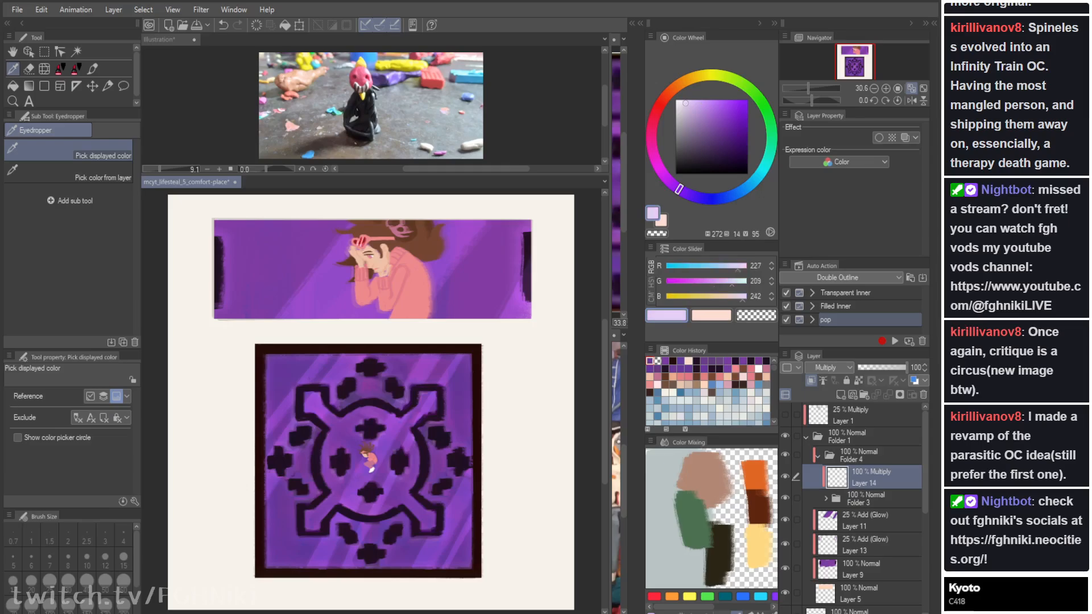
mouse_move(678, 188)
mouse_down()
mouse_move(754, 181)
mouse_move(685, 81)
mouse_up()
Step: Create a layer above Layer 2 Copy 2 and fill it with the off-white sampled from the canvas background
click(805, 436)
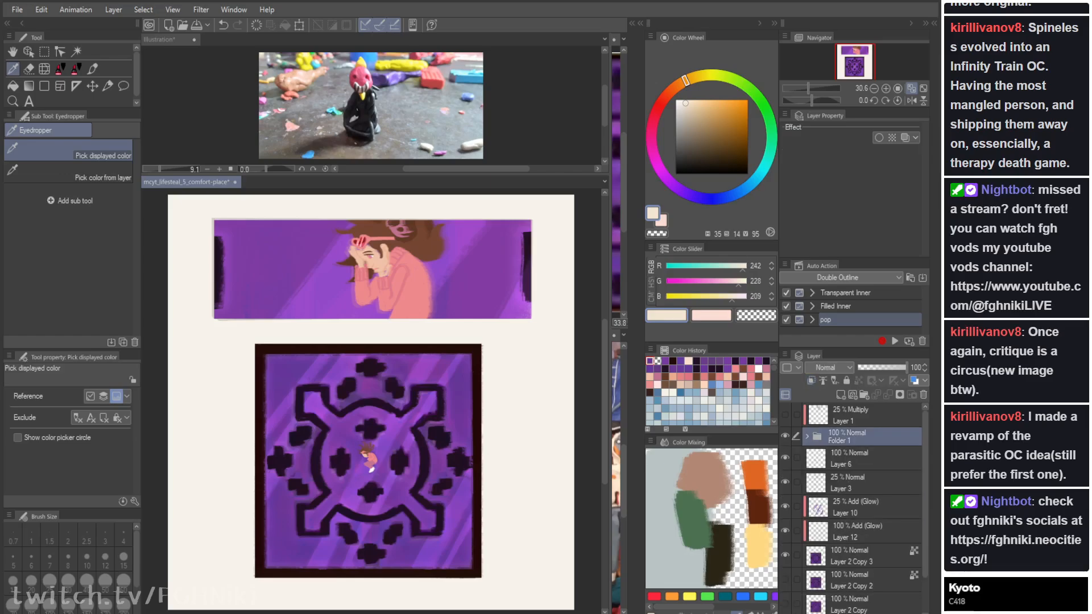
click(859, 580)
click(840, 394)
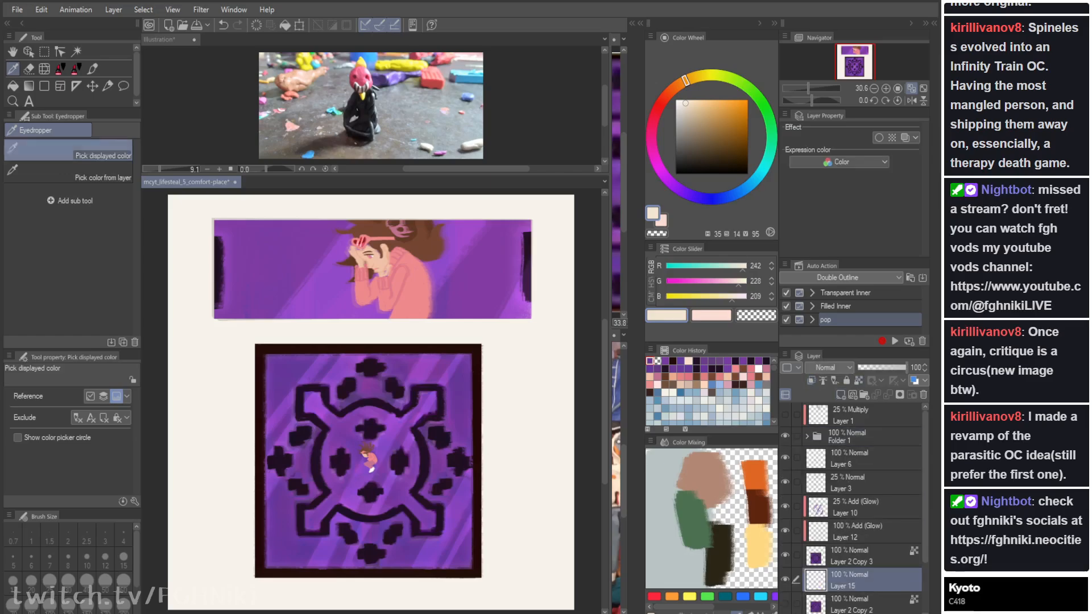
click(13, 87)
click(13, 69)
click(212, 386)
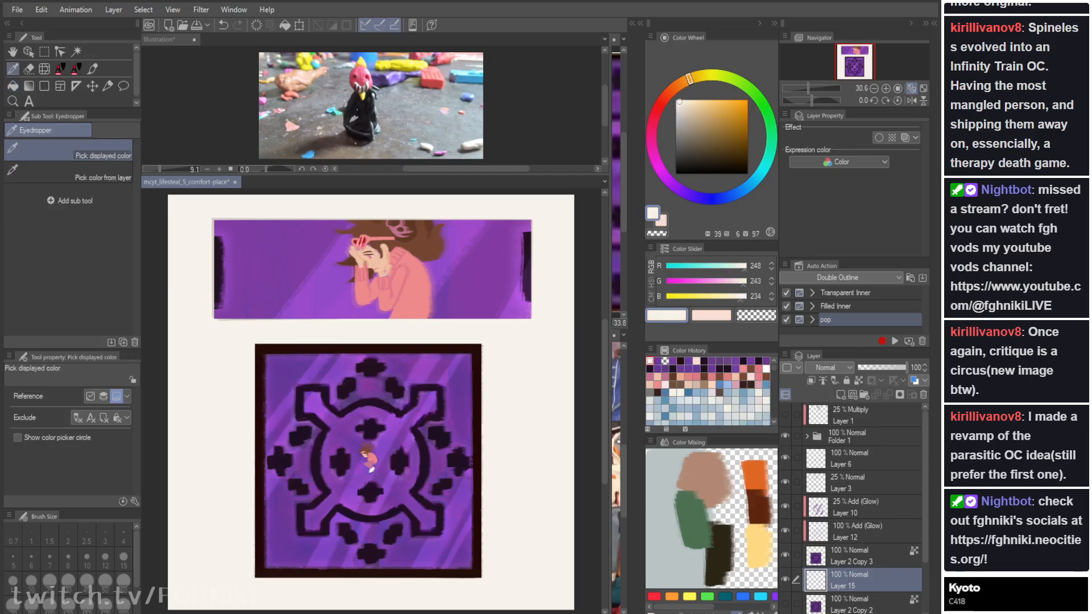
click(13, 86)
click(212, 375)
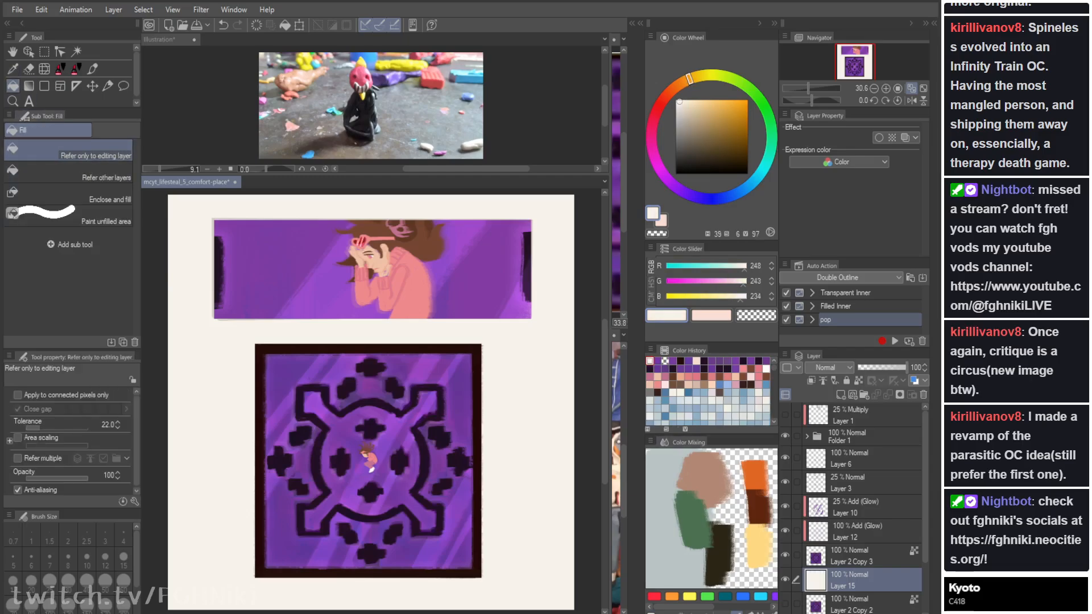
Step: Fill a new clipped layer above Layer 15 with warm cream, RGB 253, 237, 209, and merge the two layers
click(840, 395)
click(811, 381)
click(689, 103)
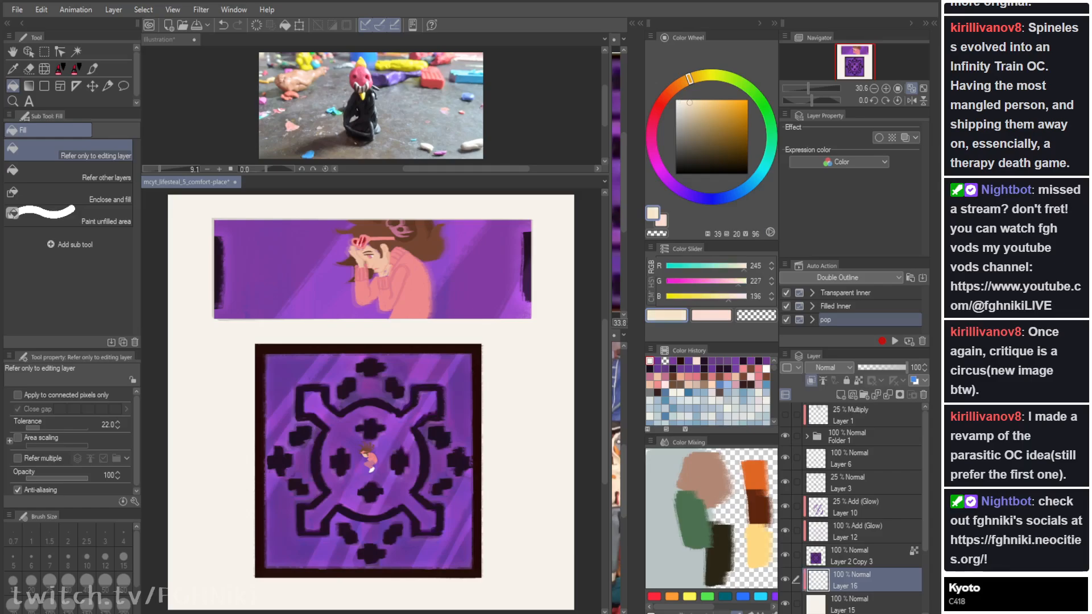
click(529, 375)
click(687, 100)
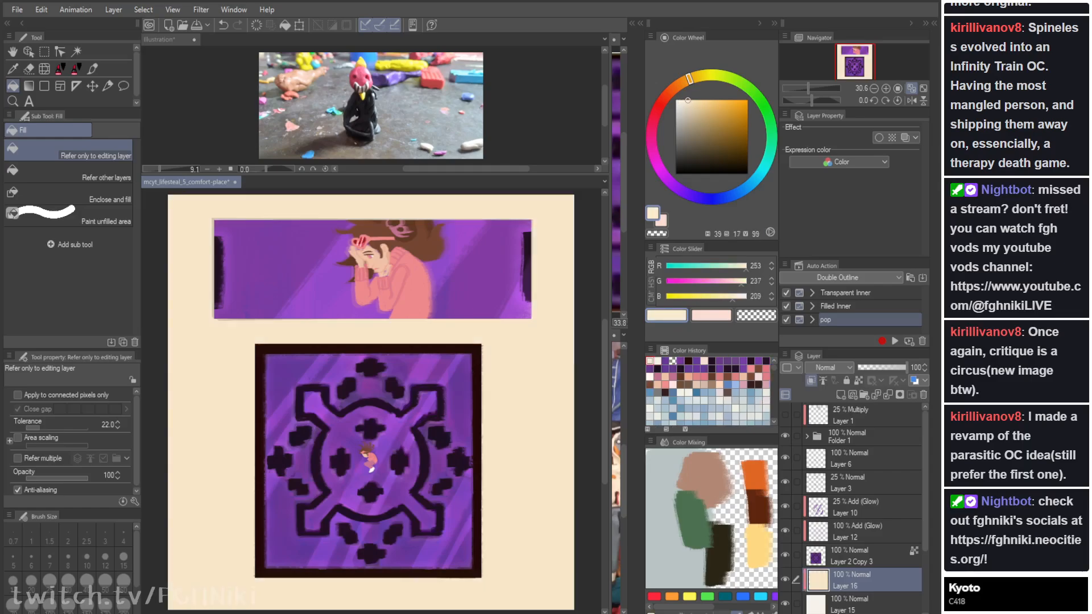
shift+click(864, 603)
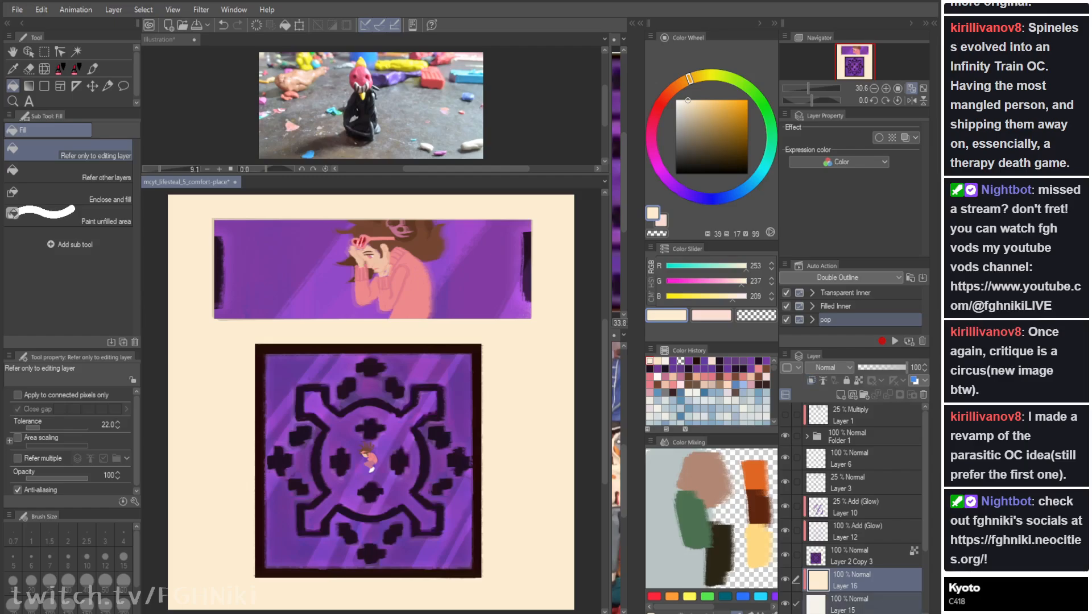
key(alt+shift+e)
Step: Place the Sand paper texture from the monochromatic texture materials onto the illustration
click(640, 23)
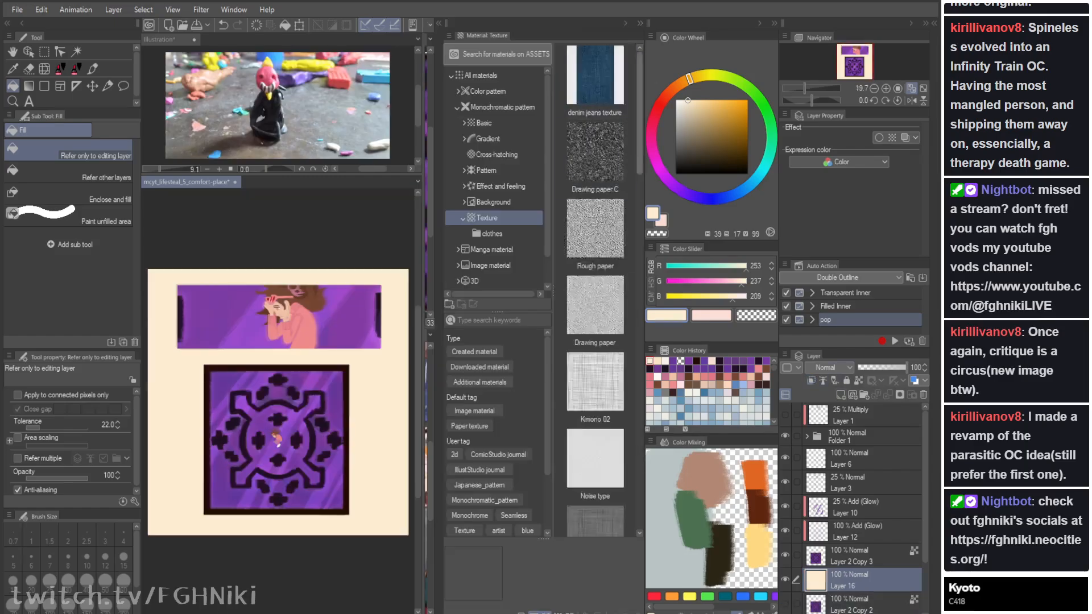
drag(640, 148, 640, 164)
scroll(596, 284, down, 5)
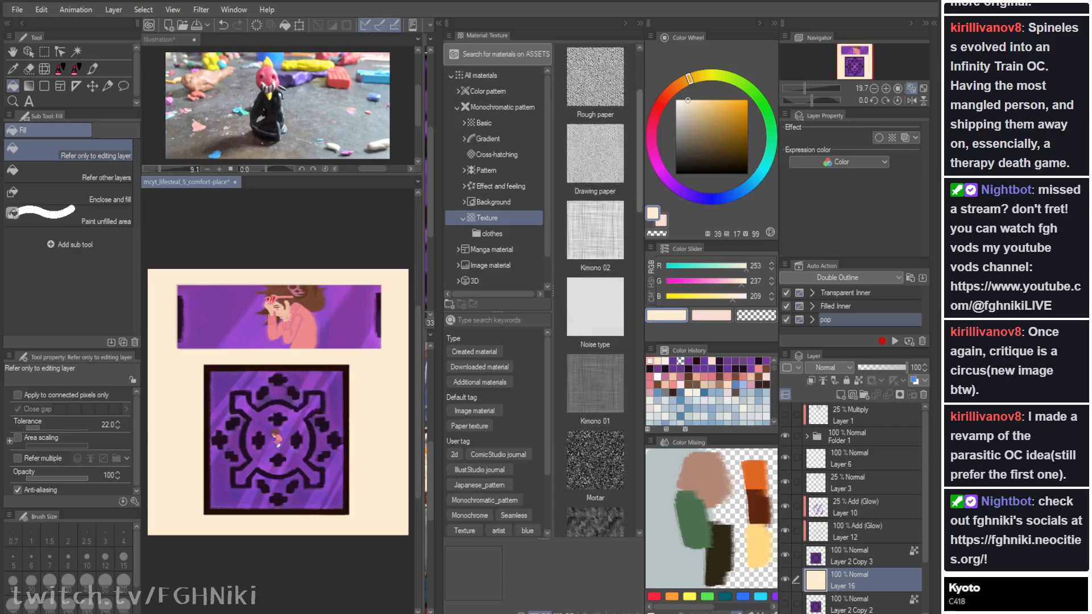
scroll(595, 284, down, 3)
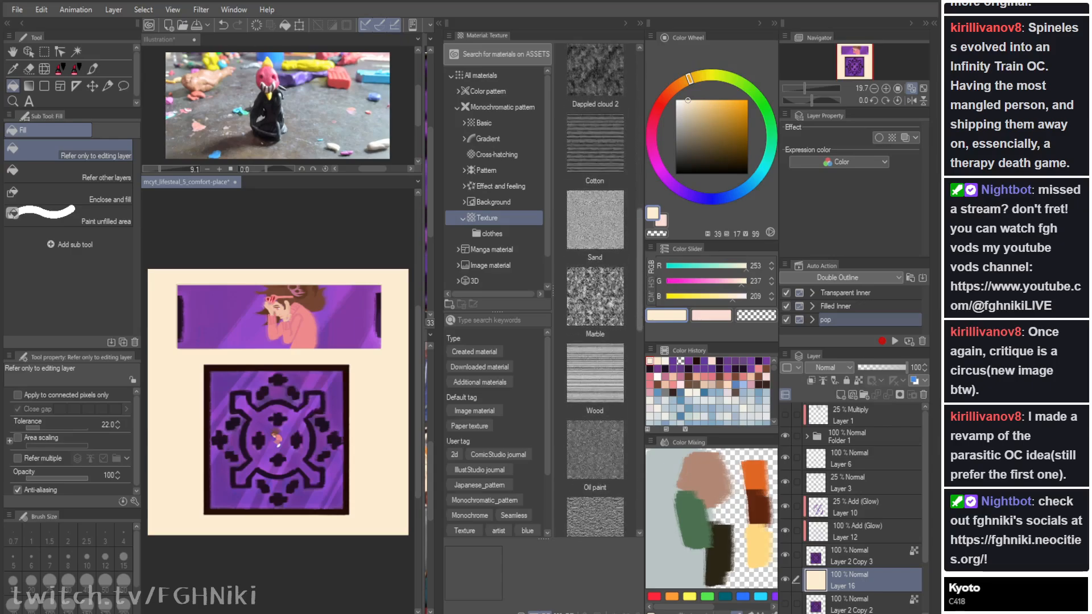
click(594, 221)
drag(595, 222, 374, 388)
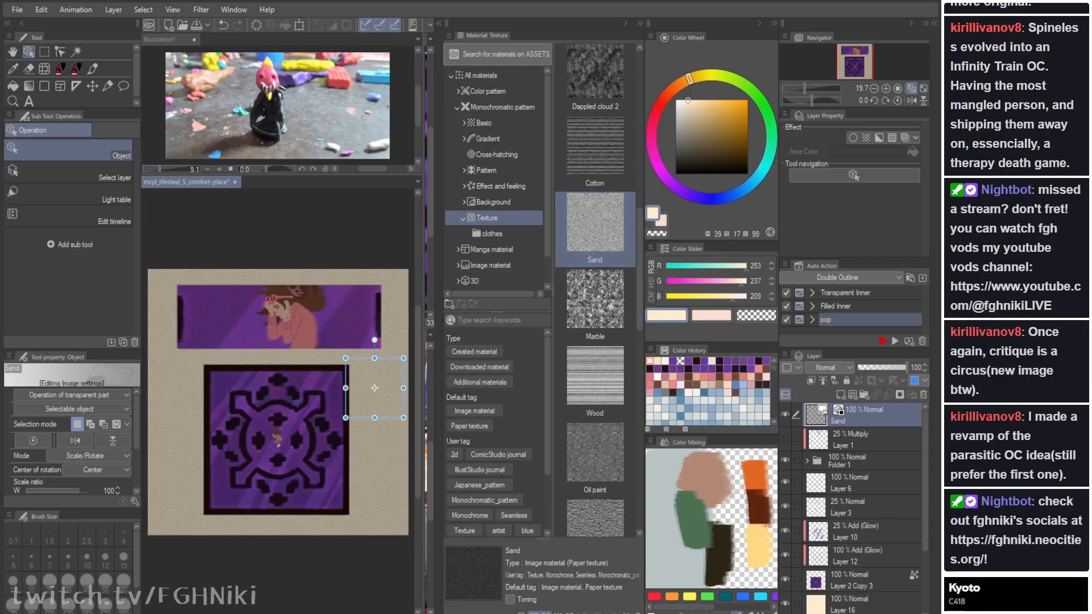
Step: Move the Sand layer directly above Layer 16, apply its texture effect at strength 60, and scale it to 102
click(640, 24)
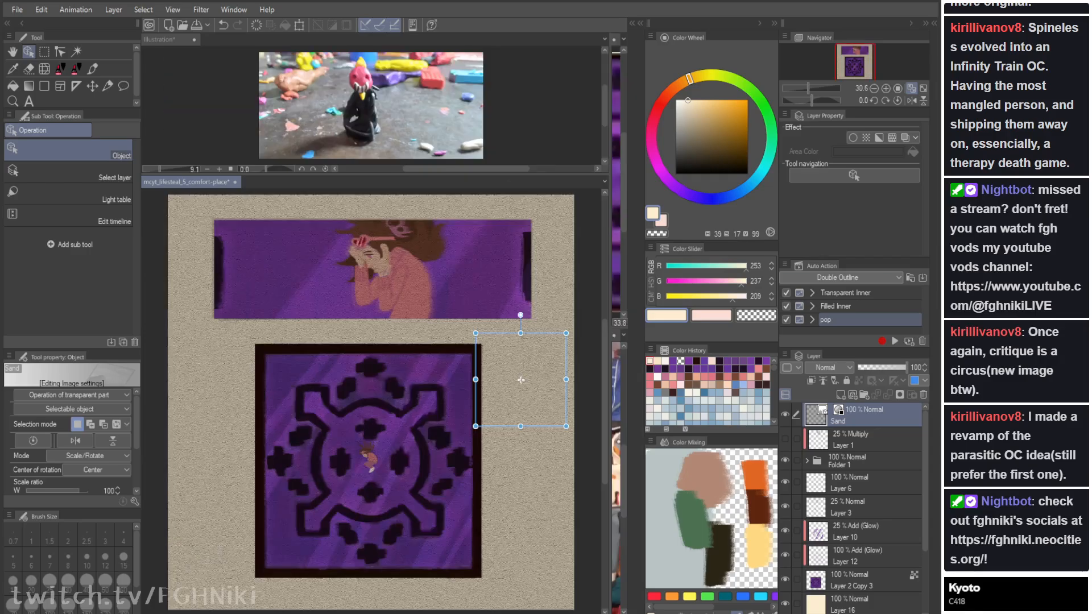
drag(835, 415, 836, 592)
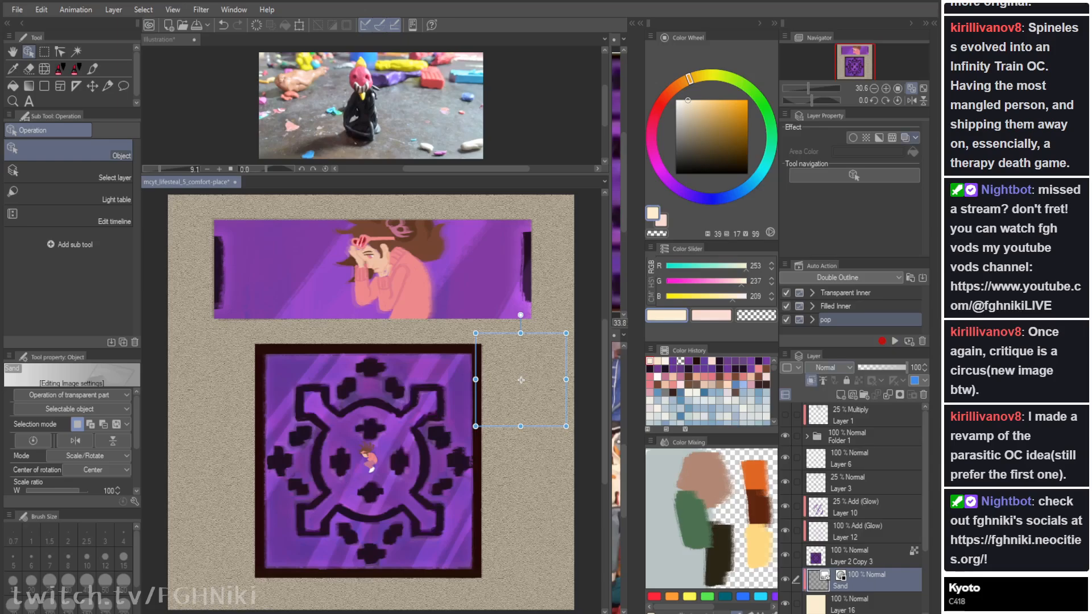
click(891, 138)
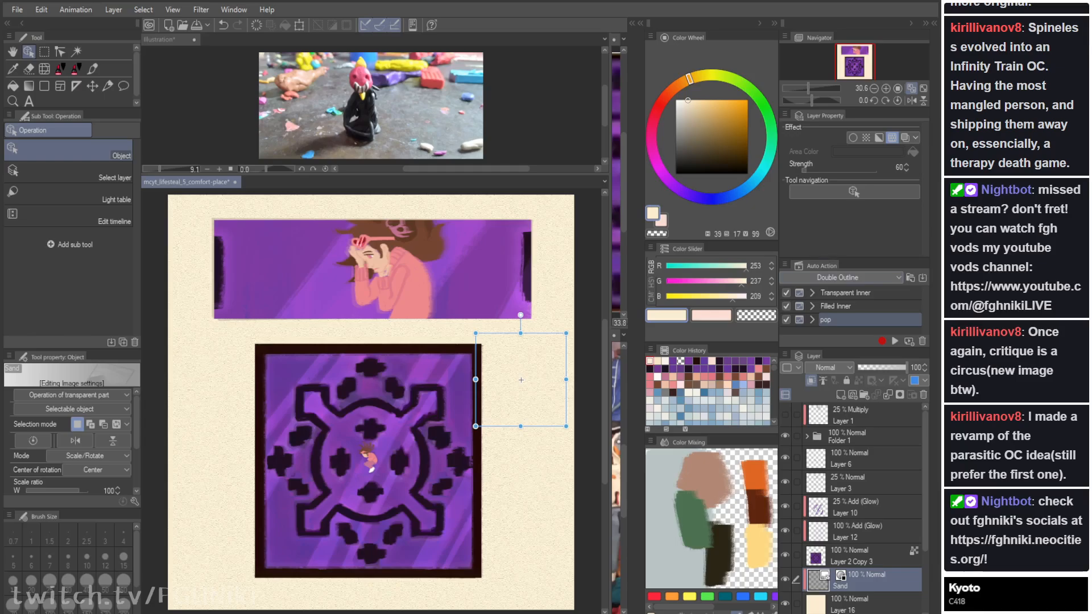
mouse_move(476, 426)
mouse_down()
mouse_move(454, 455)
mouse_move(474, 428)
mouse_up()
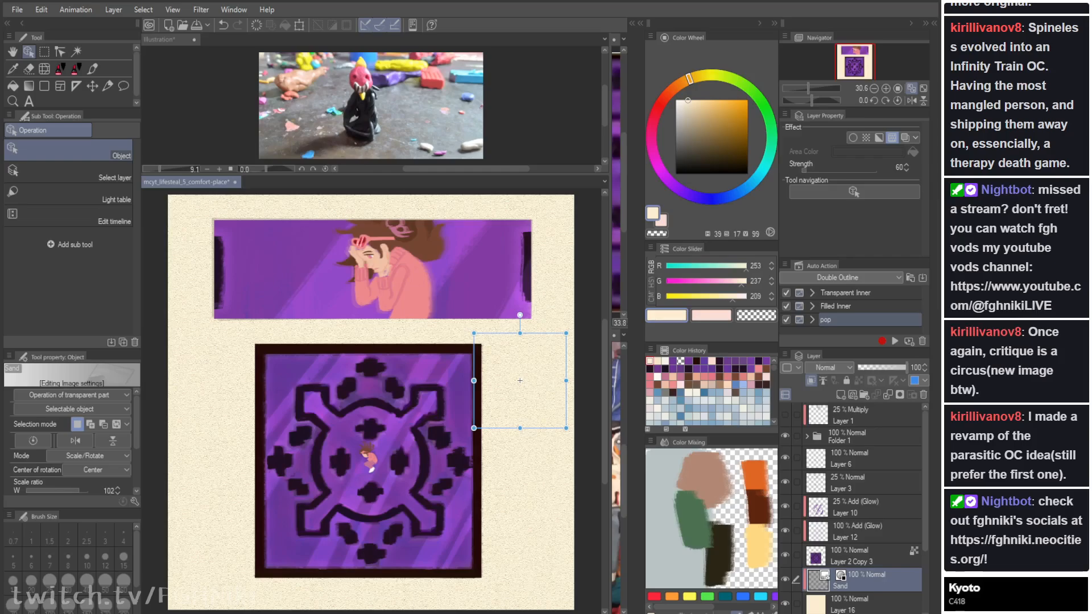
Step: Group Layer 10, Layer 12 and Layer 2 Copy 3 of the rug in a new folder, collapse it, and duplicate the folder
click(859, 556)
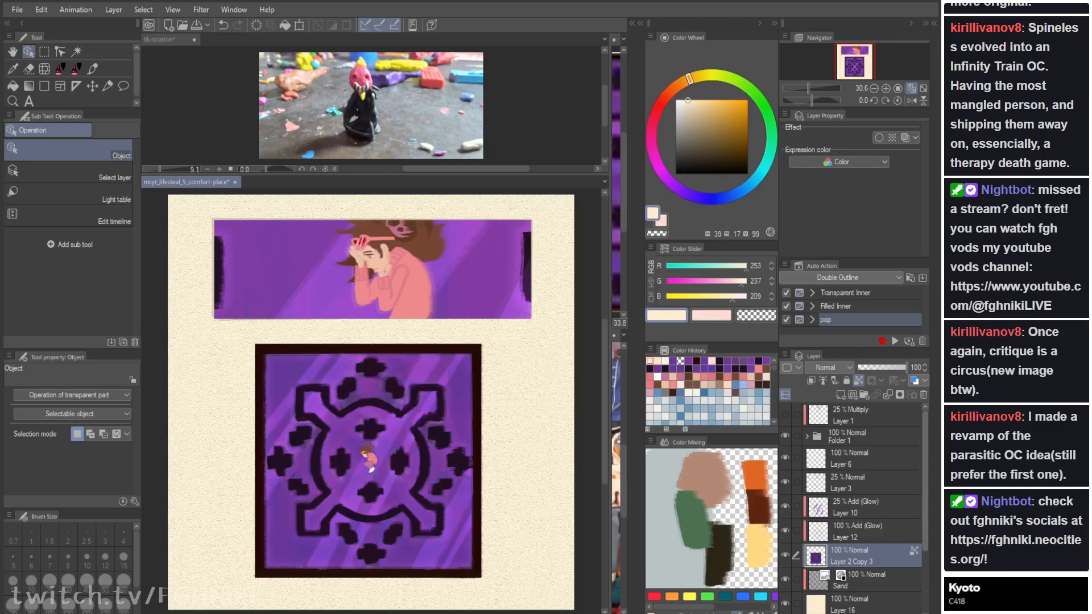
click(806, 437)
scroll(852, 506, down, 5)
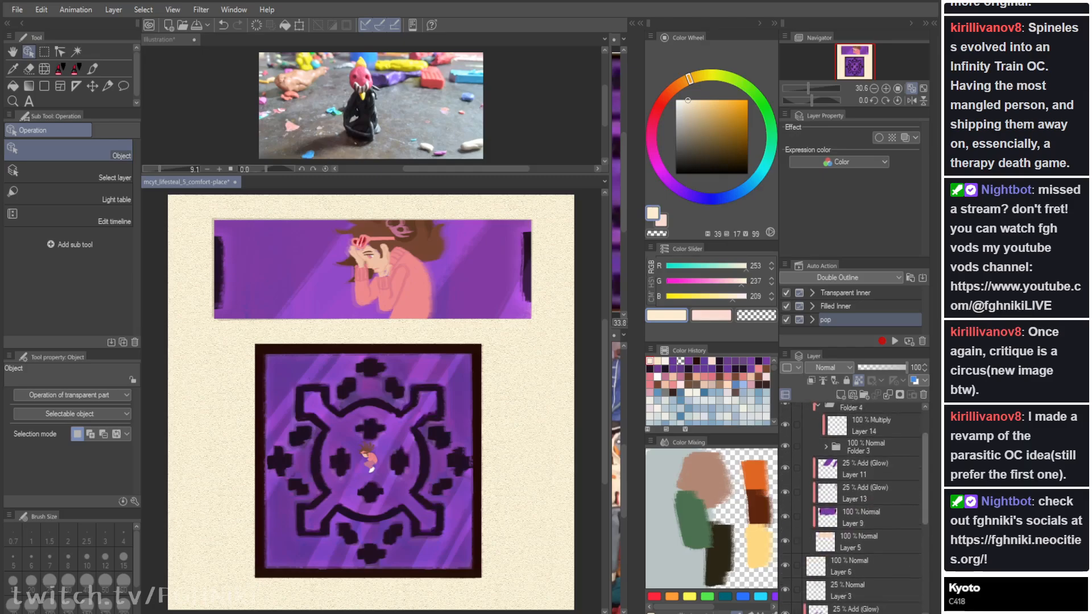
scroll(853, 506, up, 5)
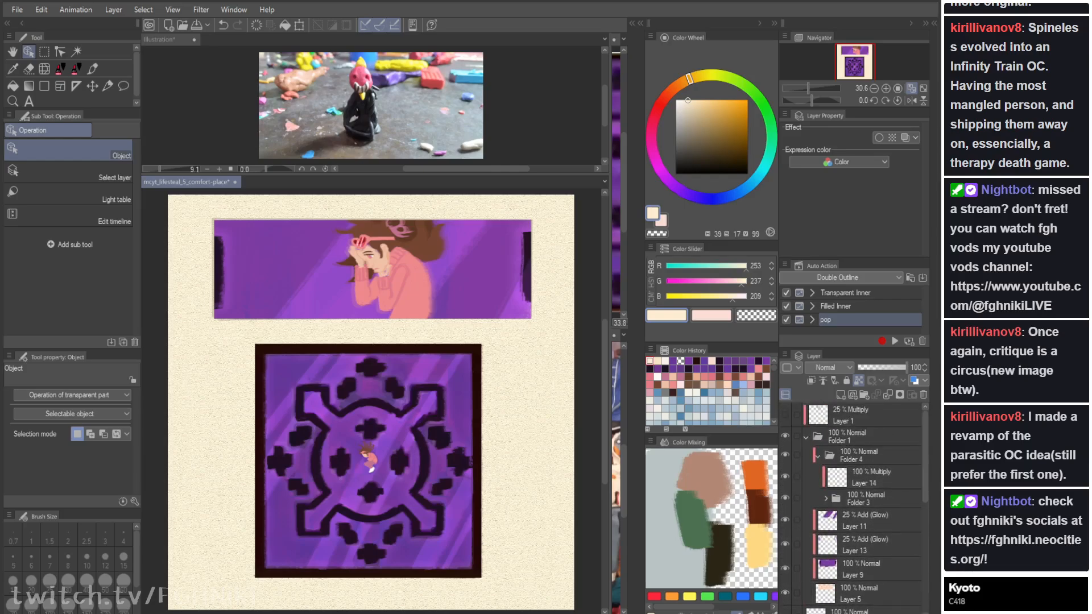
scroll(853, 506, down, 5)
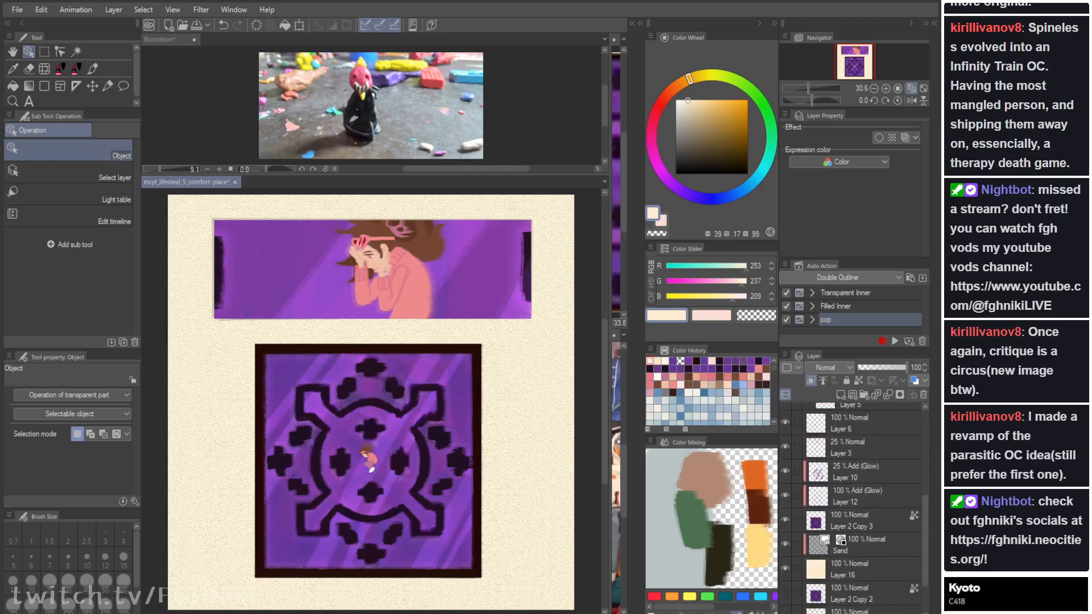
click(858, 520)
shift+click(859, 472)
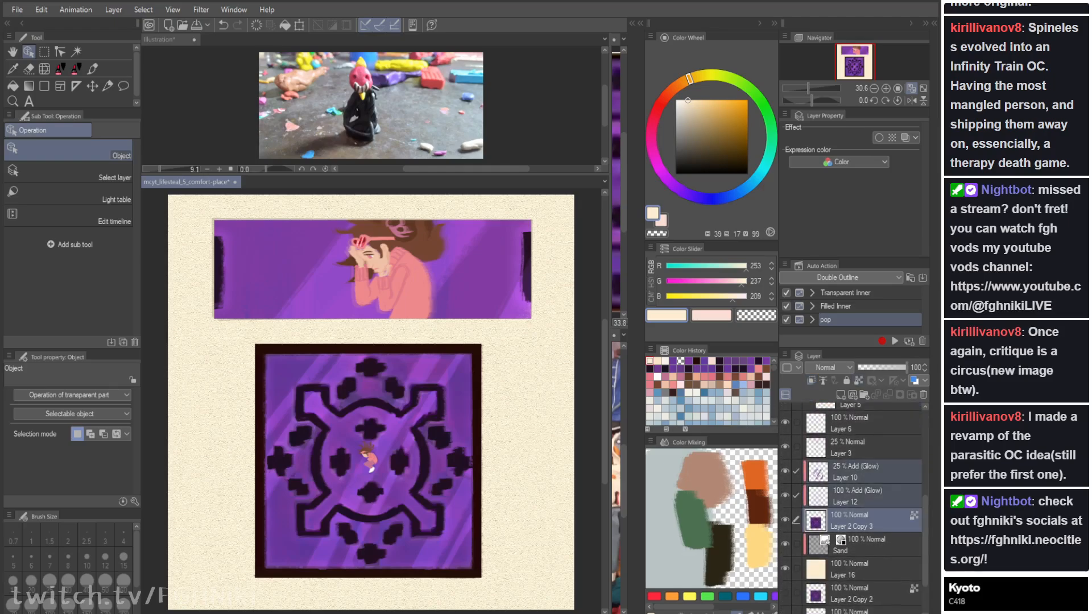
click(785, 447)
click(858, 448)
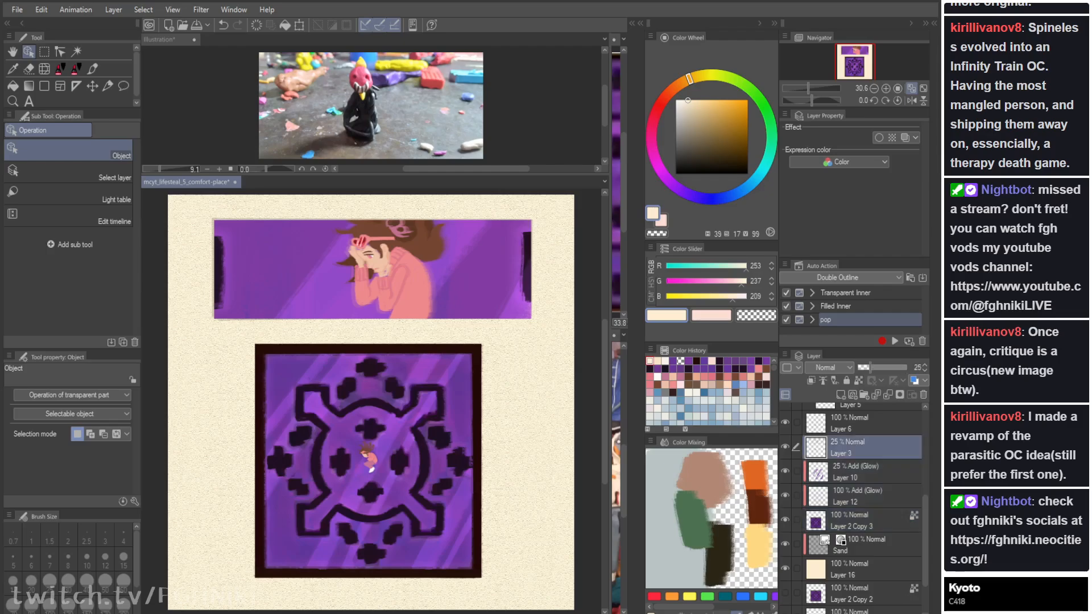
click(858, 472)
click(864, 394)
click(859, 490)
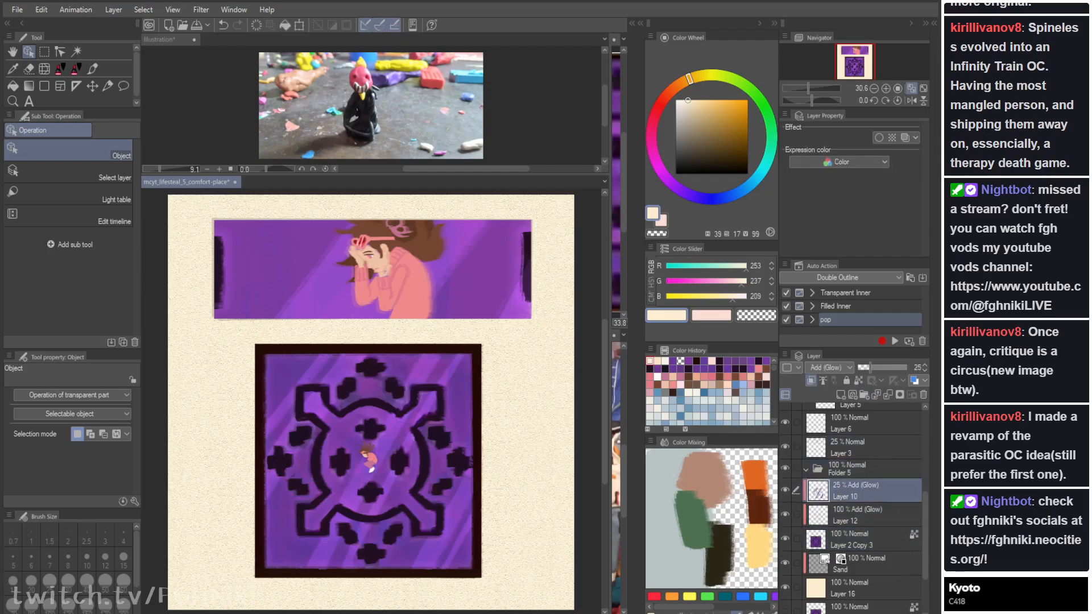
shift+click(859, 539)
drag(859, 539, 847, 469)
click(806, 468)
key(ctrl+v)
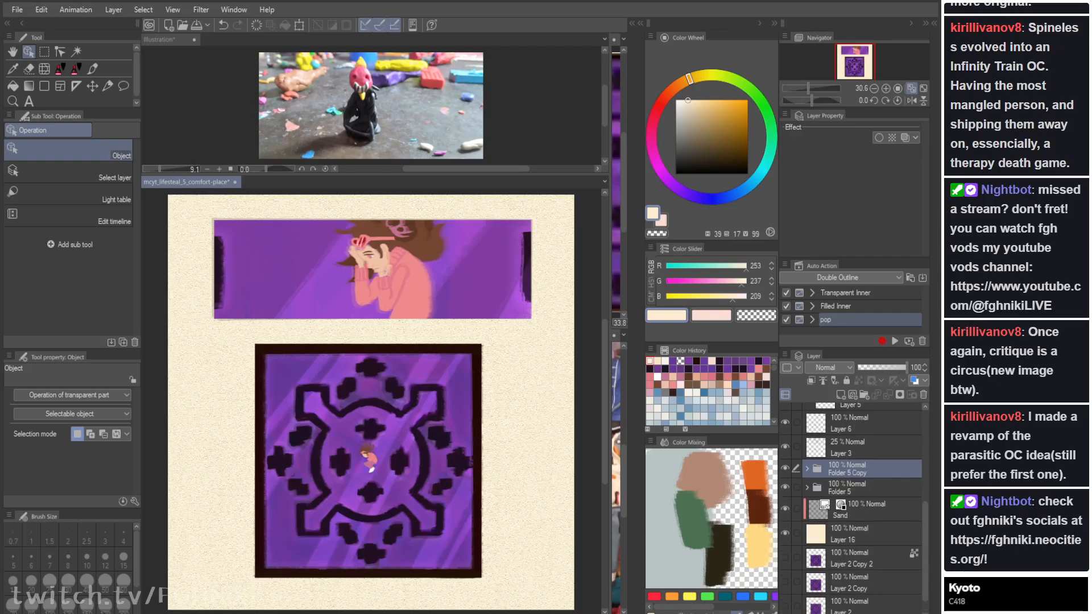
Step: Save the illustration, show the clay figure photo on Layer 15 of the reference document, and return to the illustration
key(ctrl+s)
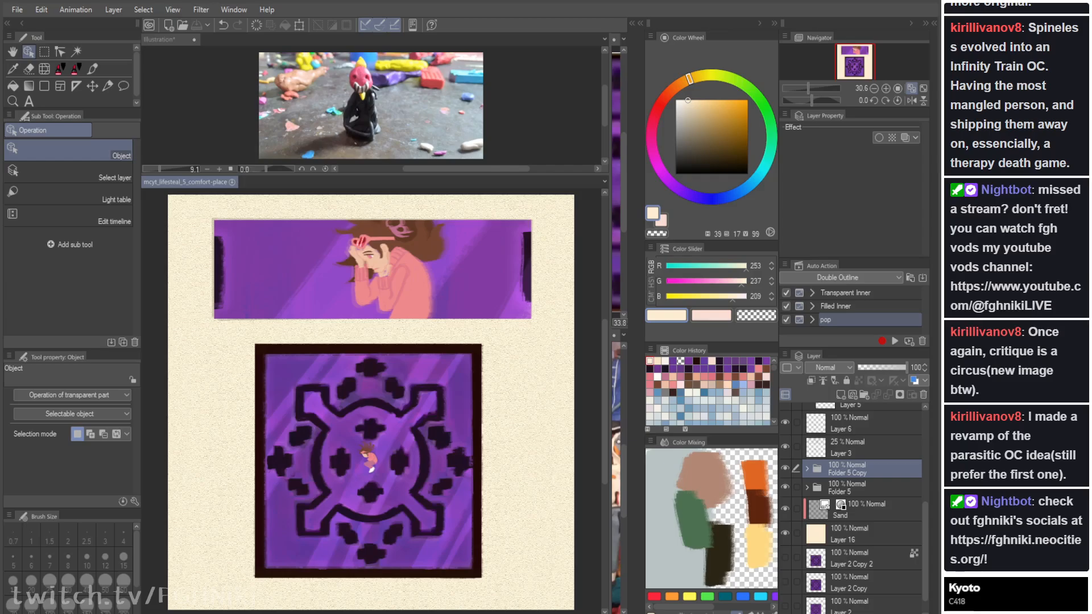
click(160, 40)
click(785, 413)
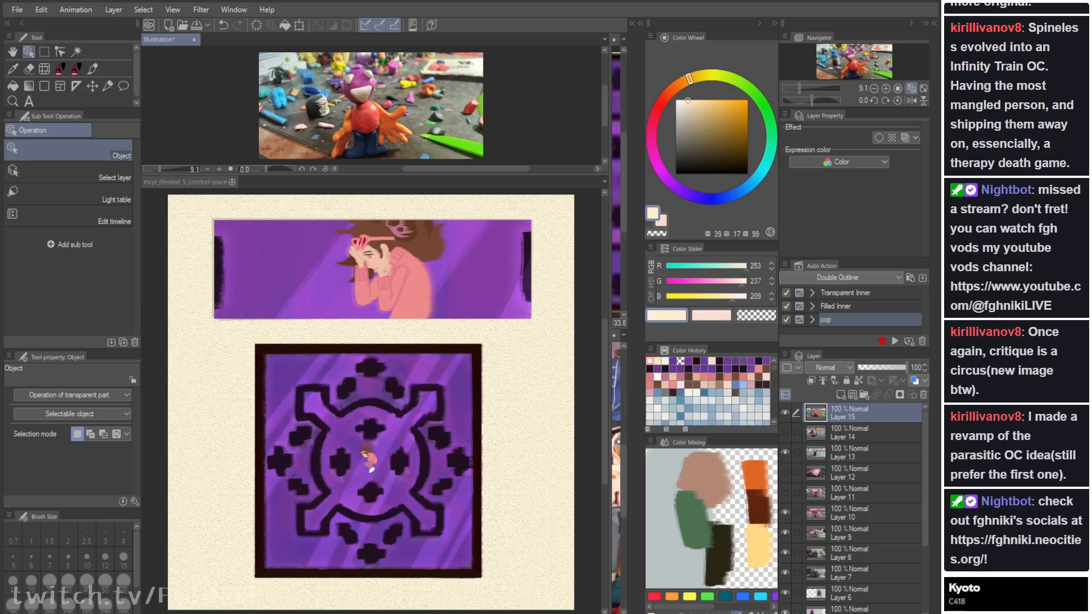
click(185, 182)
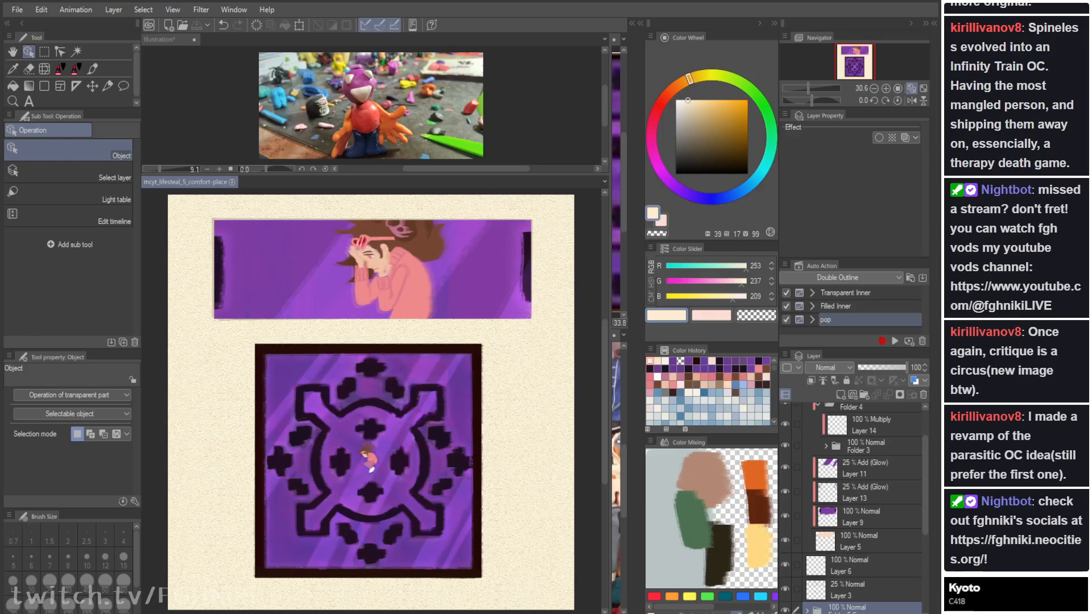
Step: Make another copy of the rug's folder and merge that copy into a single layer
key(ctrl+v)
key(shift+alt+e)
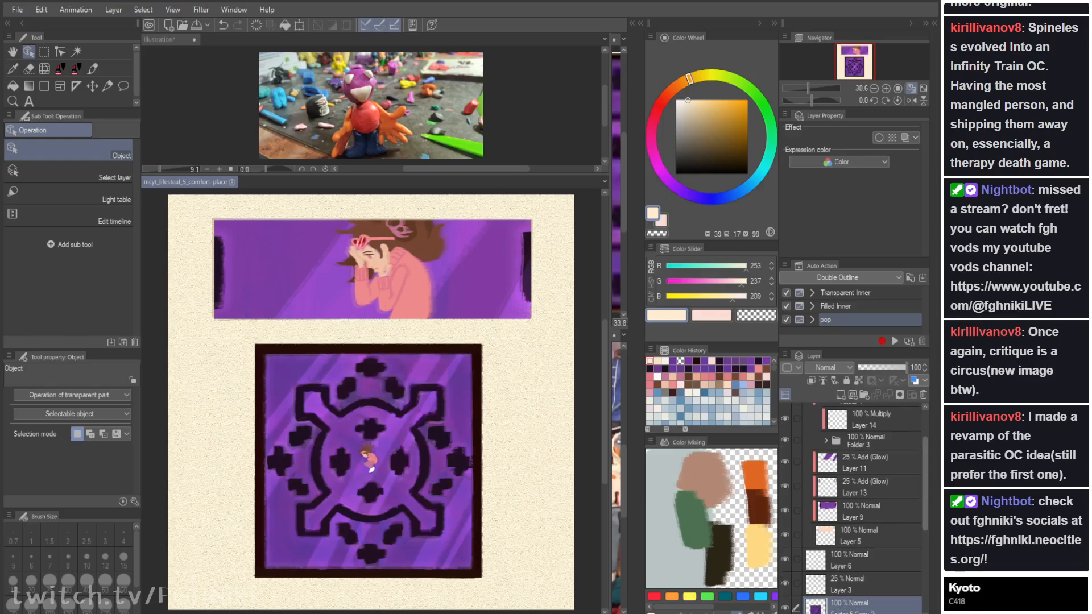
scroll(858, 509, down, 3)
Step: Set the Flat Textured jitter brush to size 200 and undo the test mark on the rug's merged copy
key(b)
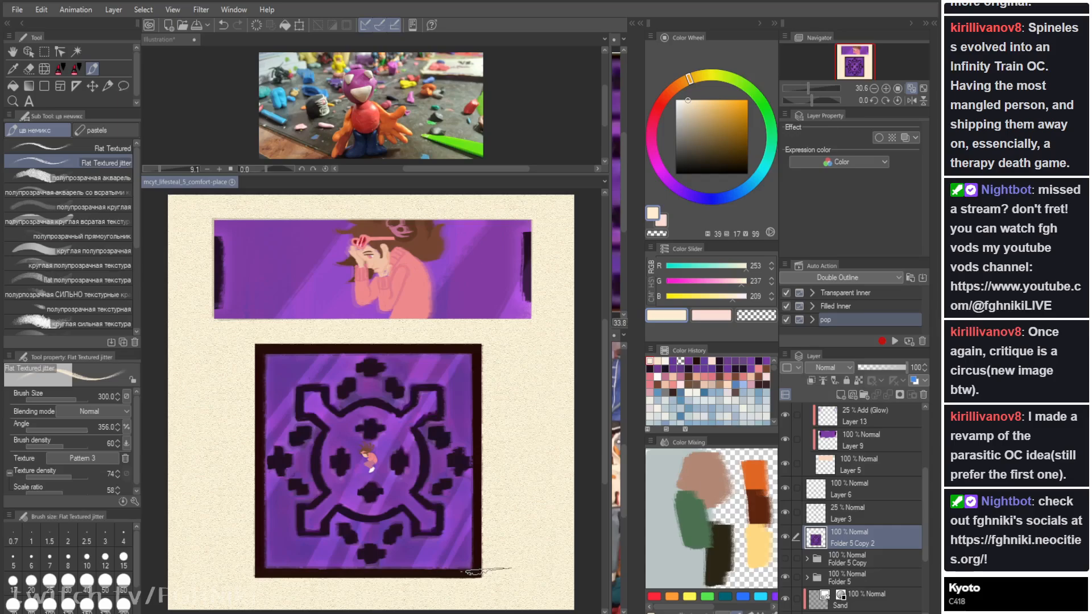
click(123, 581)
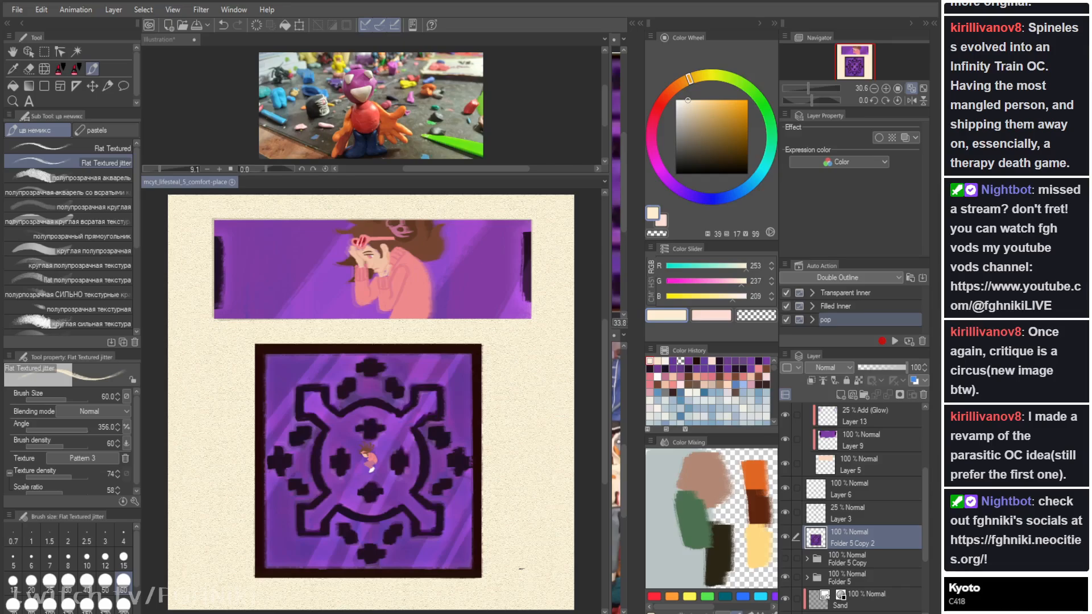
key(c)
key(bracketright)
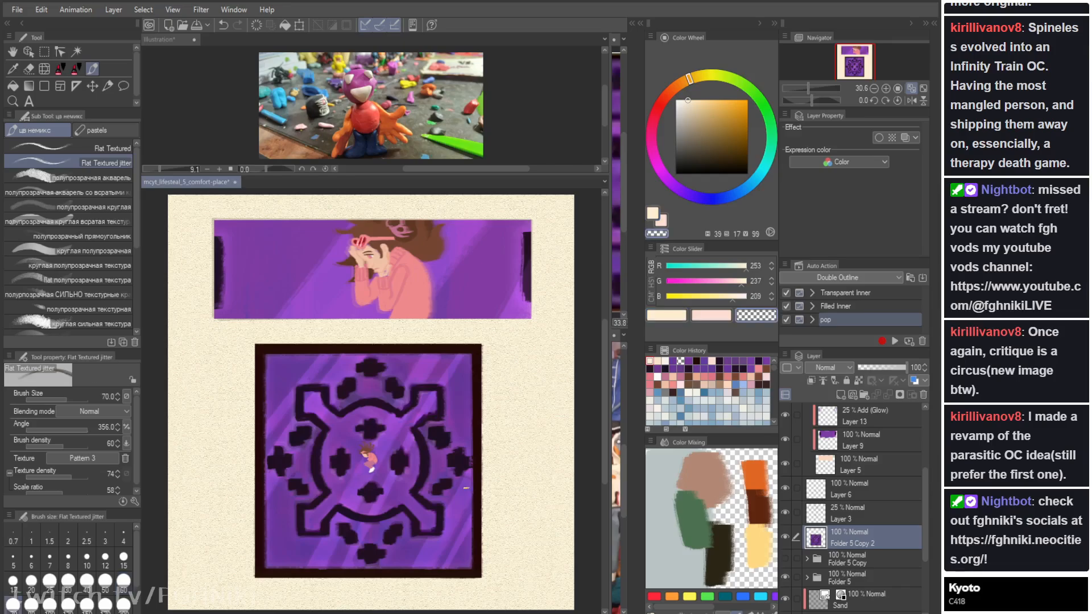
key(bracketright)
key(bracketright)
key(bracketright)
key(bracketright)
key(bracketright)
key(bracketright)
key(c)
key(ctrl+z)
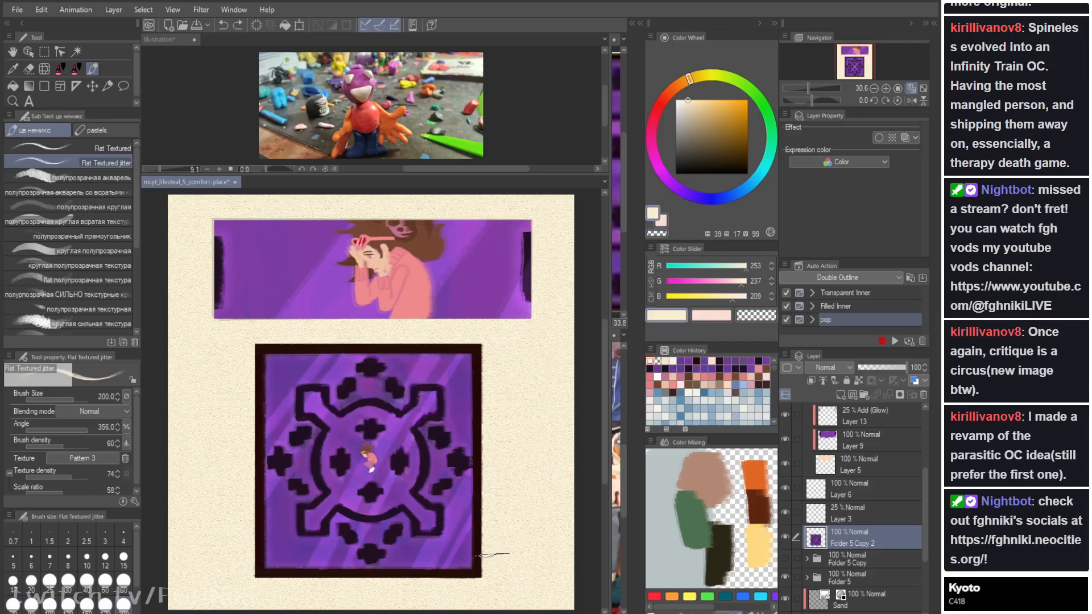
Step: Try wearing away the rug's lower-right corner on Folder 5 Copy 2 with cream and then transparent textured strokes
drag(492, 545, 492, 556)
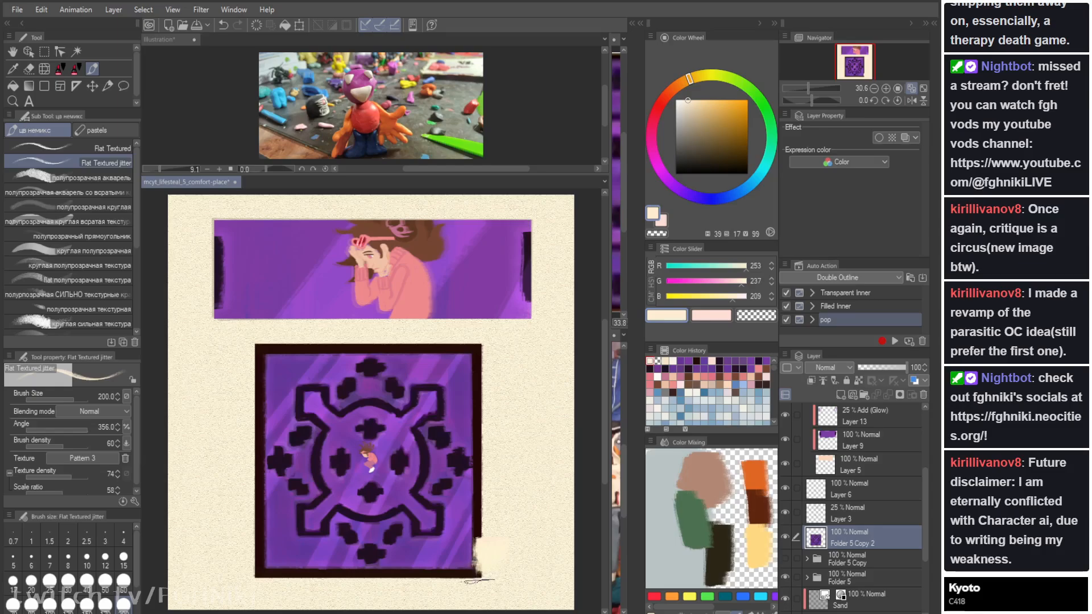
key(ctrl+z)
drag(492, 549, 493, 540)
key(ctrl+z)
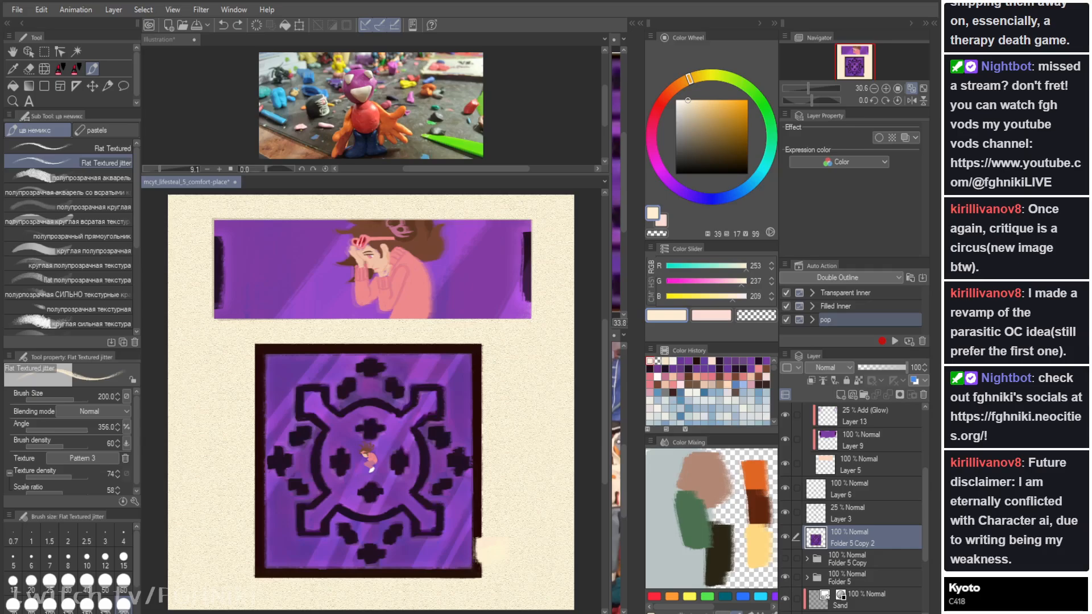
key(ctrl+z)
key(c)
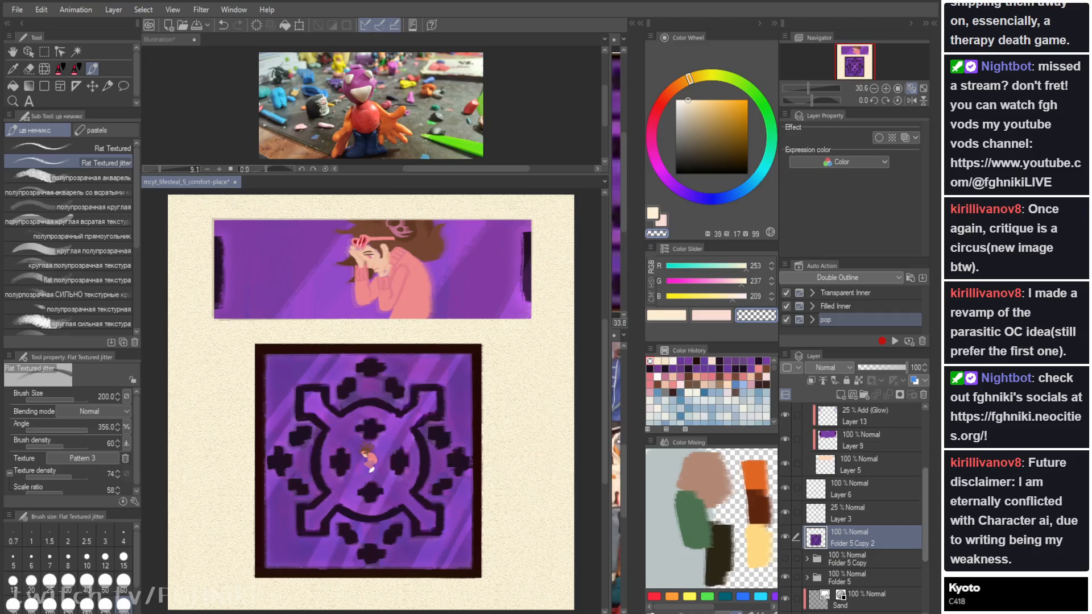
scroll(924, 512, down, 2)
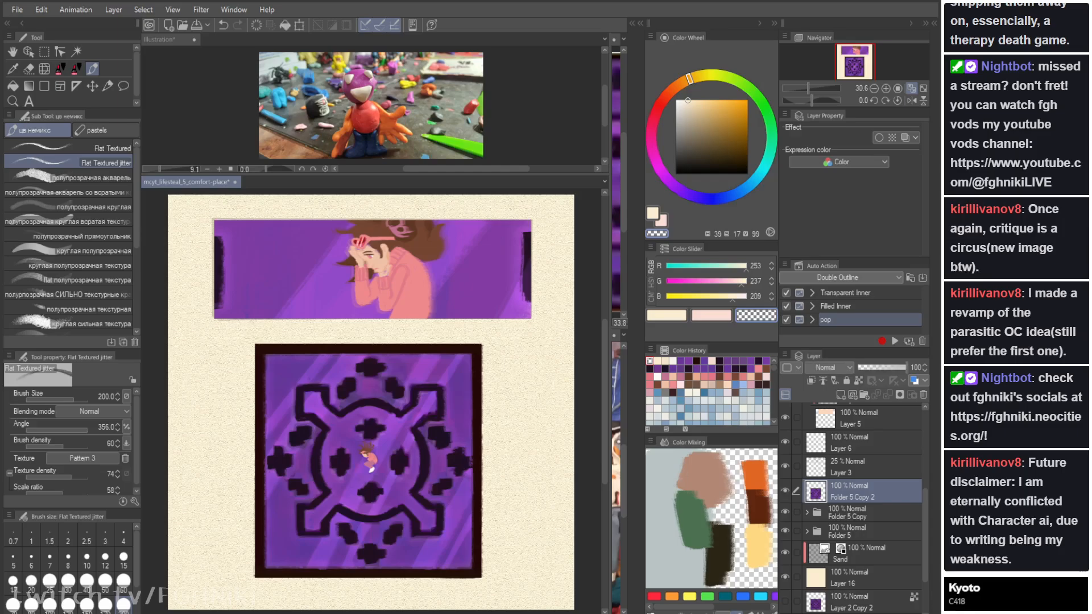
drag(484, 534, 484, 572)
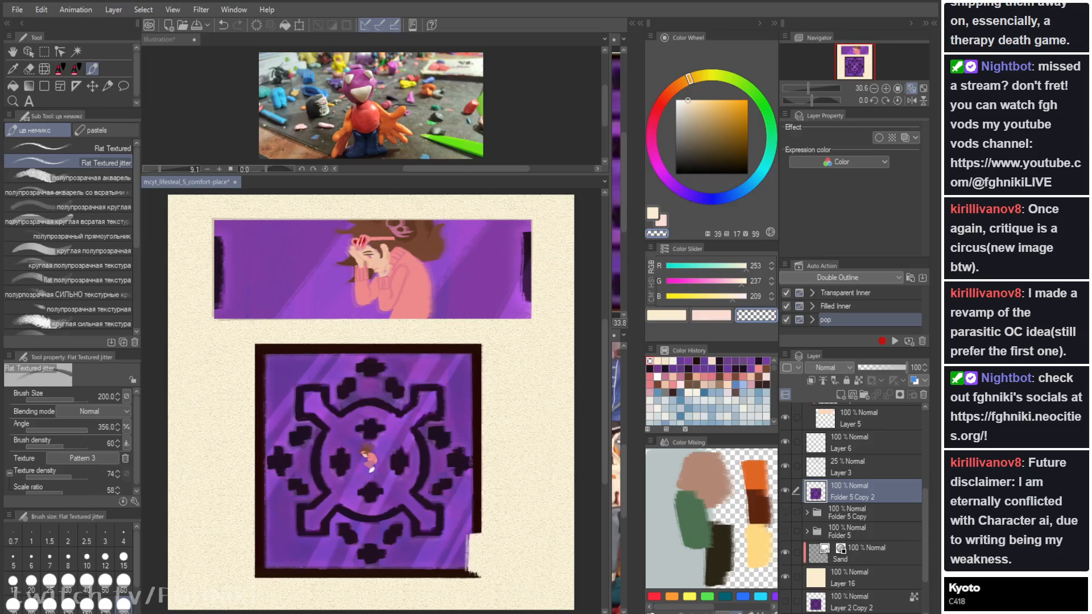
key(ctrl+z)
Step: Try deleting Folder 5 Copy, check Folder 5, and erase more of the rug's lower-right corner on Folder 5 Copy 2
click(785, 513)
click(853, 513)
click(922, 395)
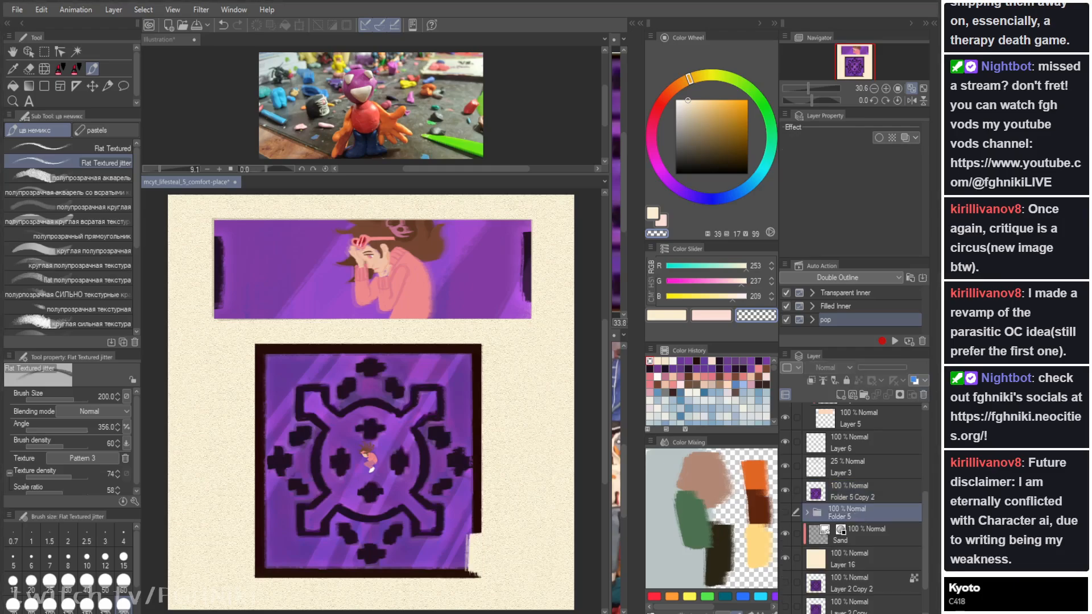
click(784, 512)
click(806, 513)
click(806, 512)
click(785, 512)
click(853, 490)
drag(457, 550, 484, 557)
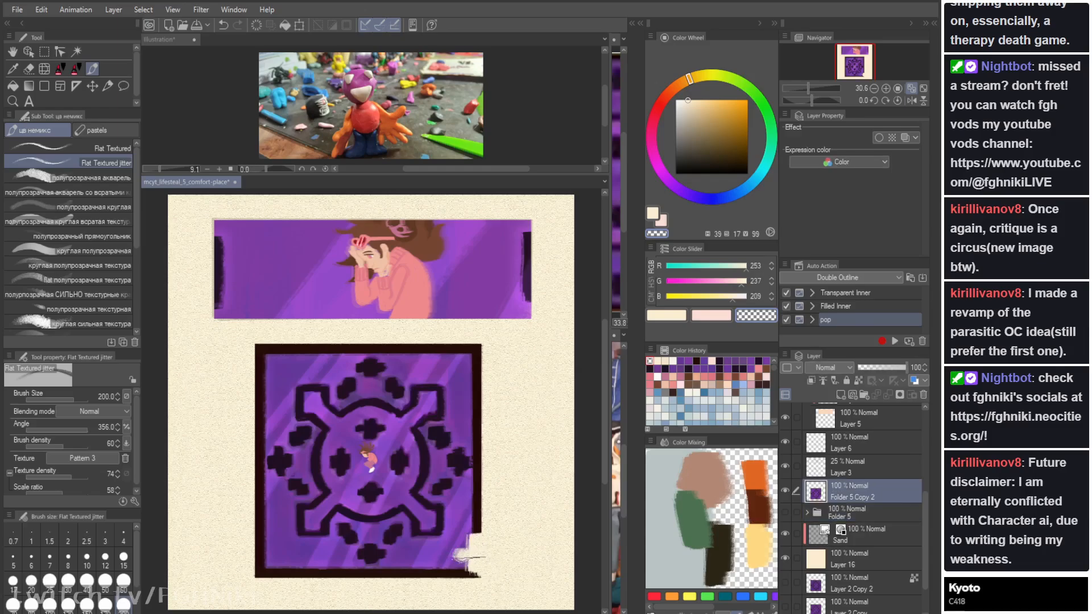
Step: Try smudging the erased lower-right corner with the square smudge brush at size 60, checking it in a mirrored view
key(j)
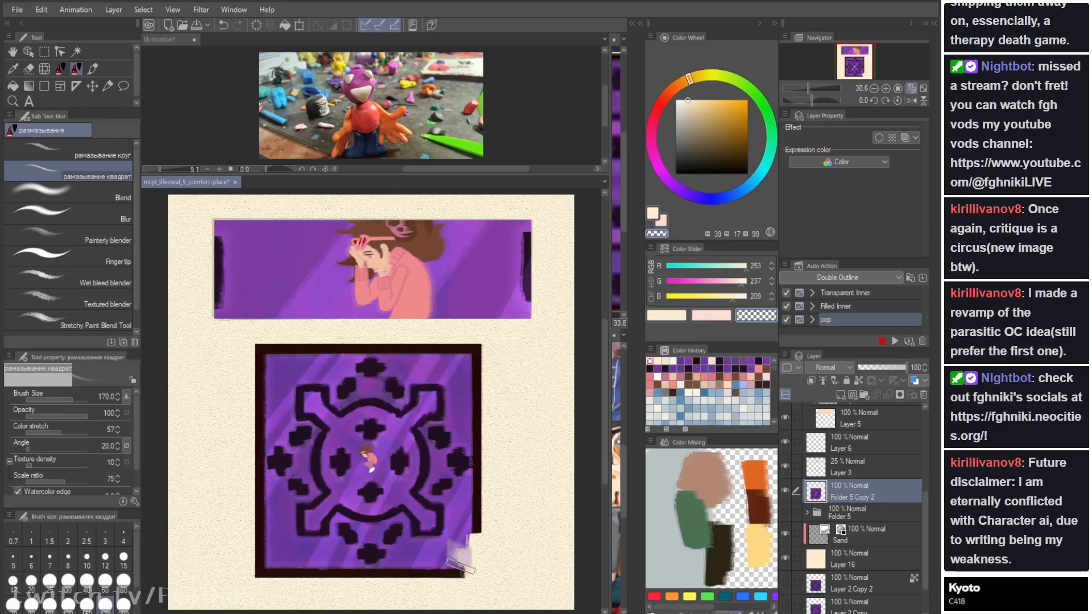
key(bracketleft)
key(bracketleft)
key(bracketleft)
key(bracketleft)
key(bracketleft)
key(bracketleft)
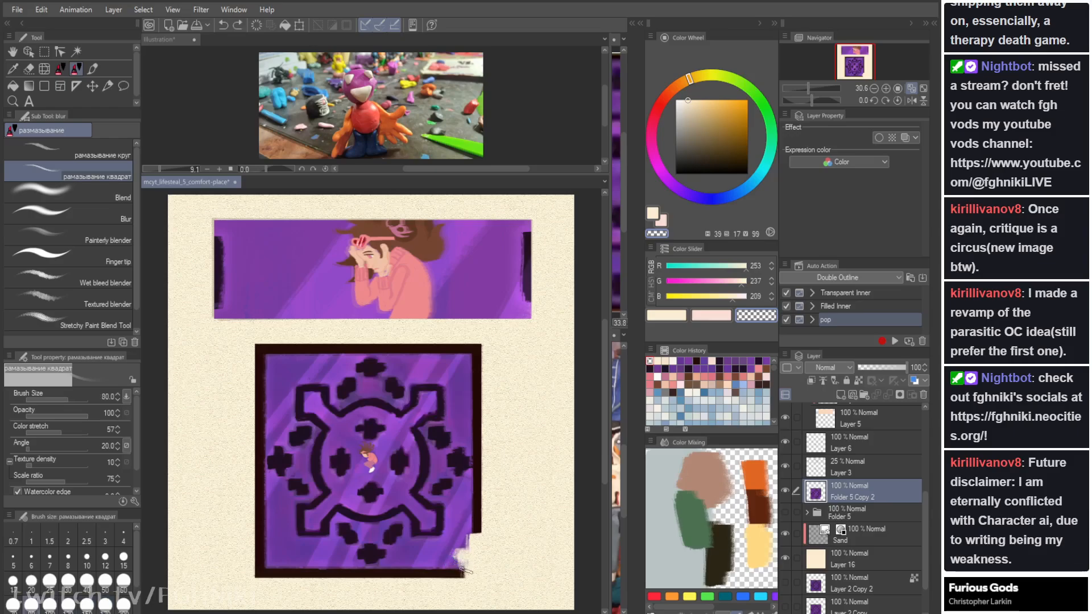
mouse_move(463, 569)
mouse_down()
mouse_move(448, 543)
mouse_move(463, 549)
mouse_move(472, 530)
mouse_move(465, 558)
mouse_move(462, 544)
mouse_move(474, 561)
mouse_move(475, 527)
mouse_move(465, 568)
mouse_move(456, 558)
mouse_move(467, 591)
mouse_move(452, 554)
mouse_move(465, 573)
mouse_up()
key(h)
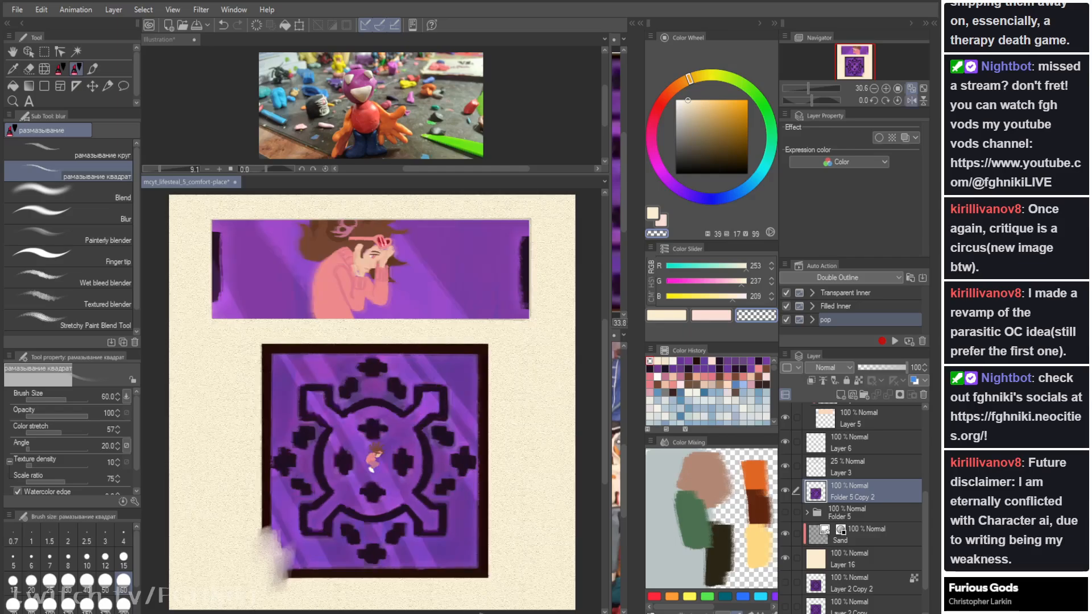
key(h)
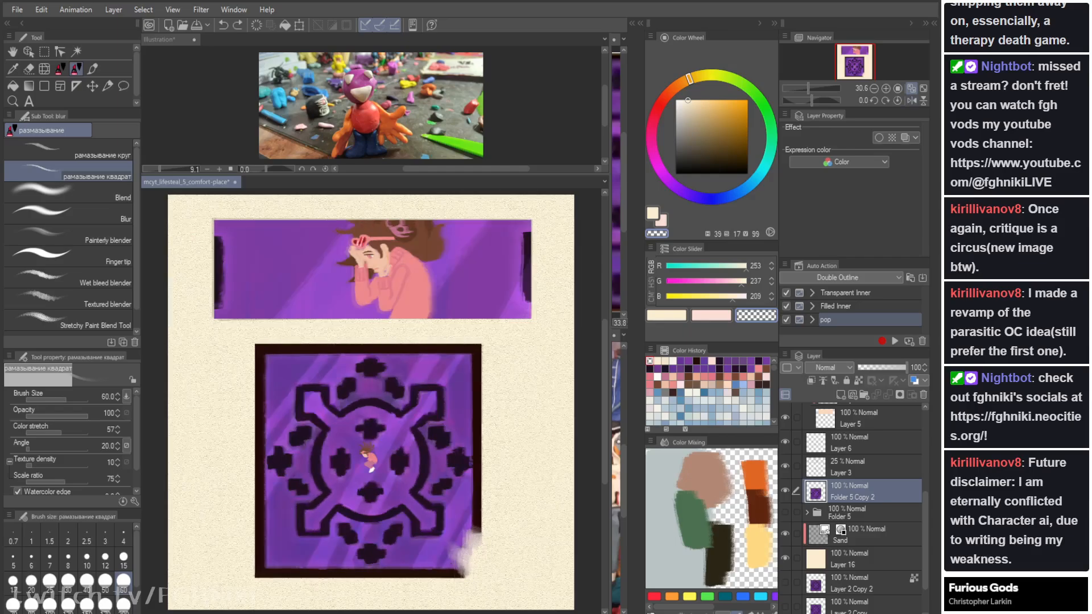
mouse_move(459, 573)
mouse_down()
mouse_move(479, 576)
mouse_move(469, 549)
mouse_up()
Step: Undo the smudging and erasing on the rug's corner and the deletion of Folder 5 Copy
key(ctrl+z)
key(ctrl+z)
key(ctrl+z)
key(ctrl+z)
key(ctrl+z)
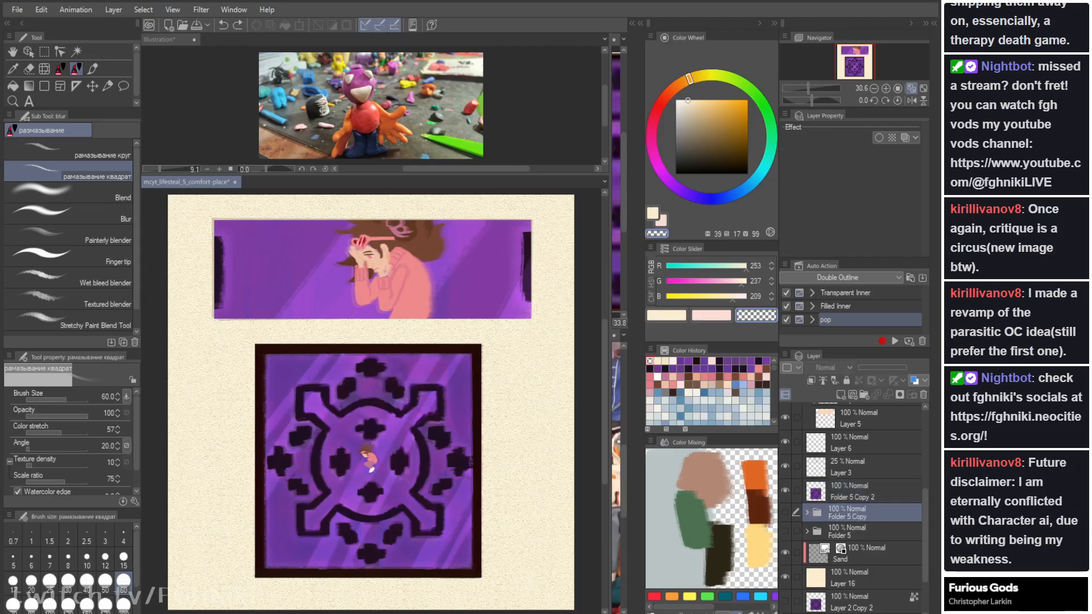
Step: Delete Folder 5 Copy 2, show Folder 5 Copy, and merge that folder into a single layer
click(861, 491)
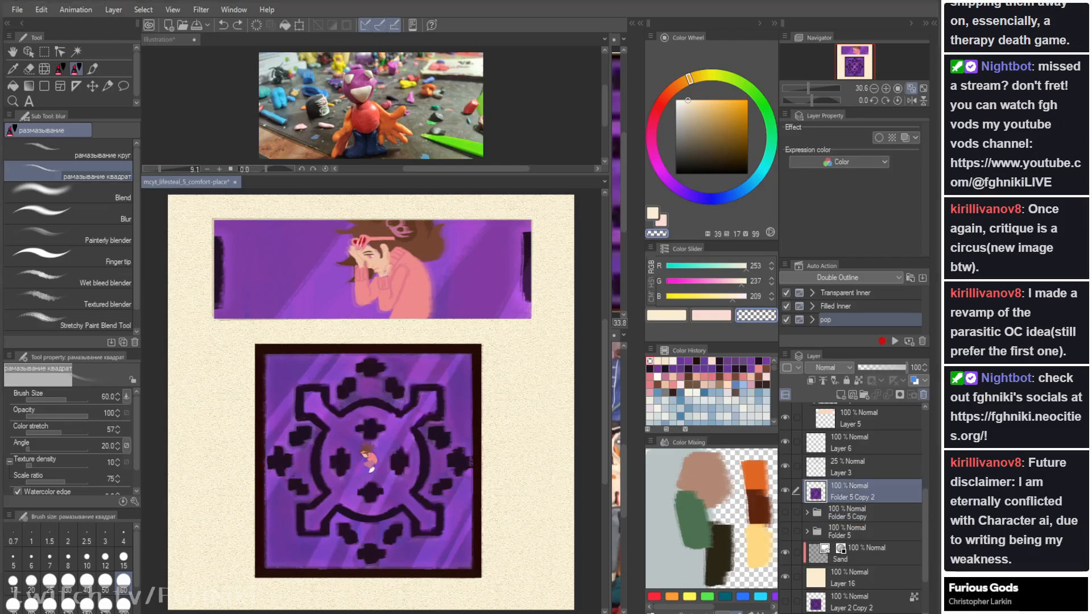
click(923, 394)
click(786, 487)
key(shift+alt+e)
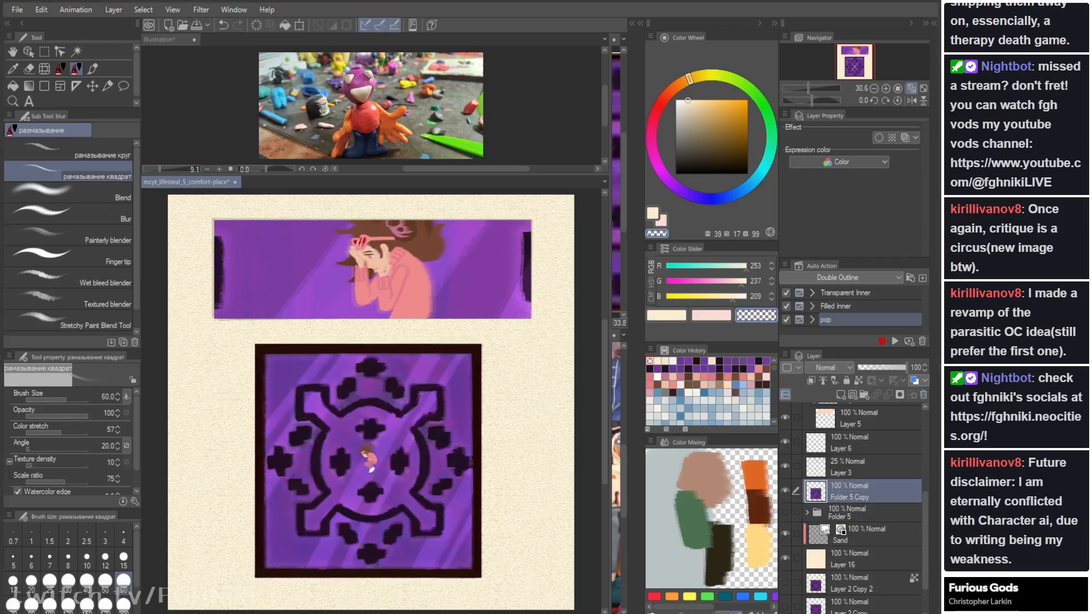
Step: Auto-select the empty area around the rug on the Folder 5 Copy layer with area scaling set to 5
key(w)
click(508, 513)
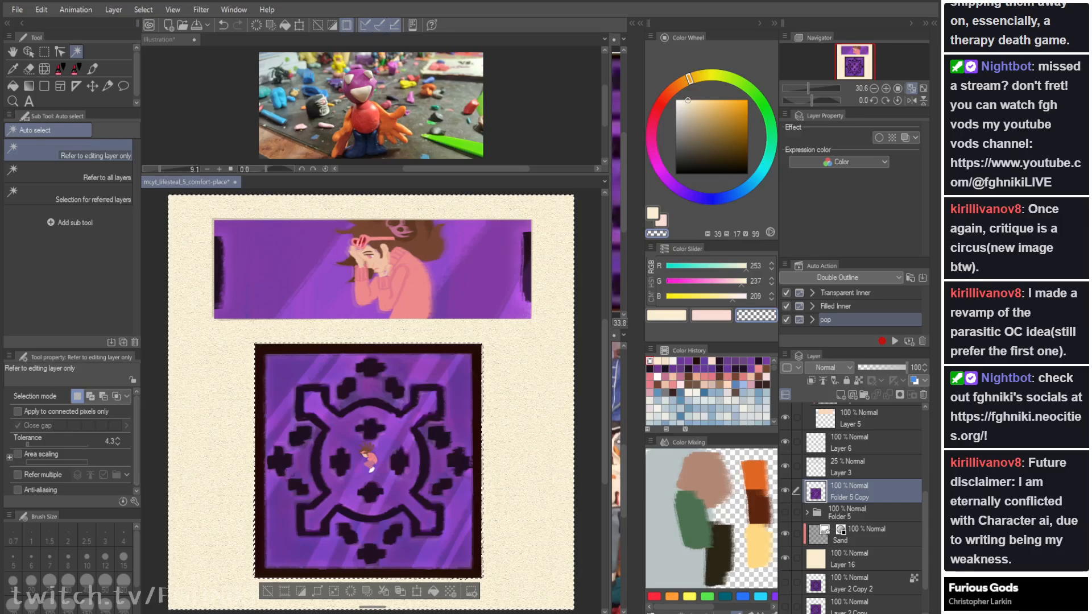
click(19, 454)
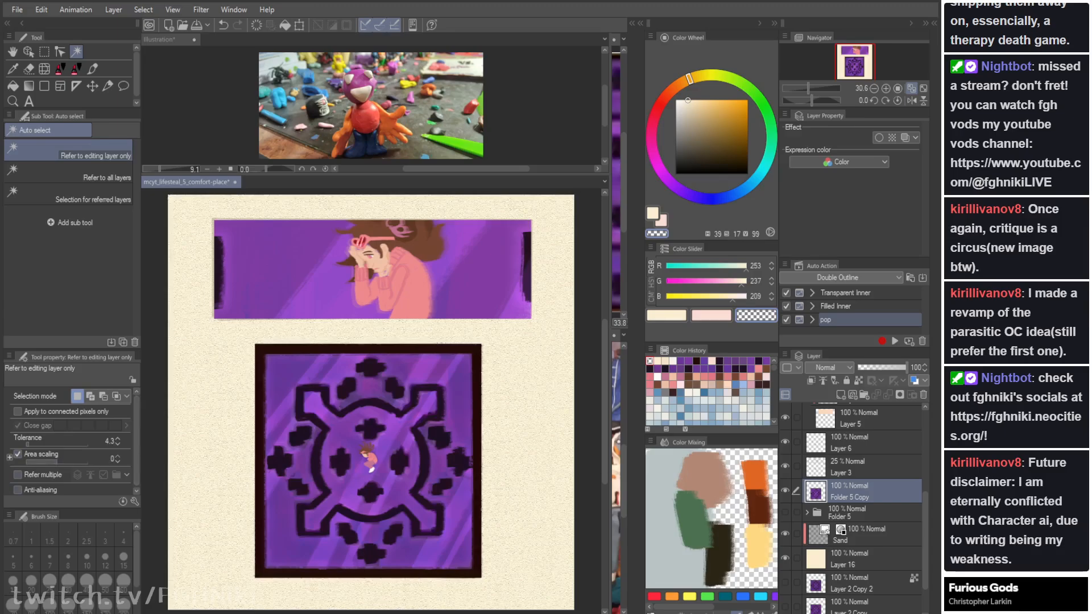
click(117, 456)
click(118, 456)
click(117, 456)
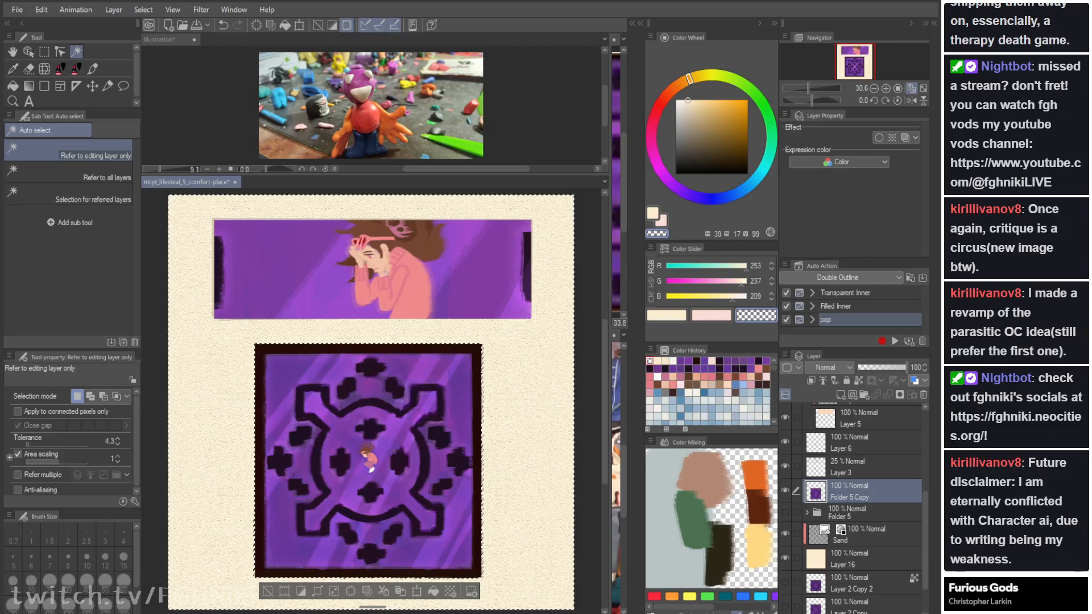
key(ctrl+d)
click(222, 438)
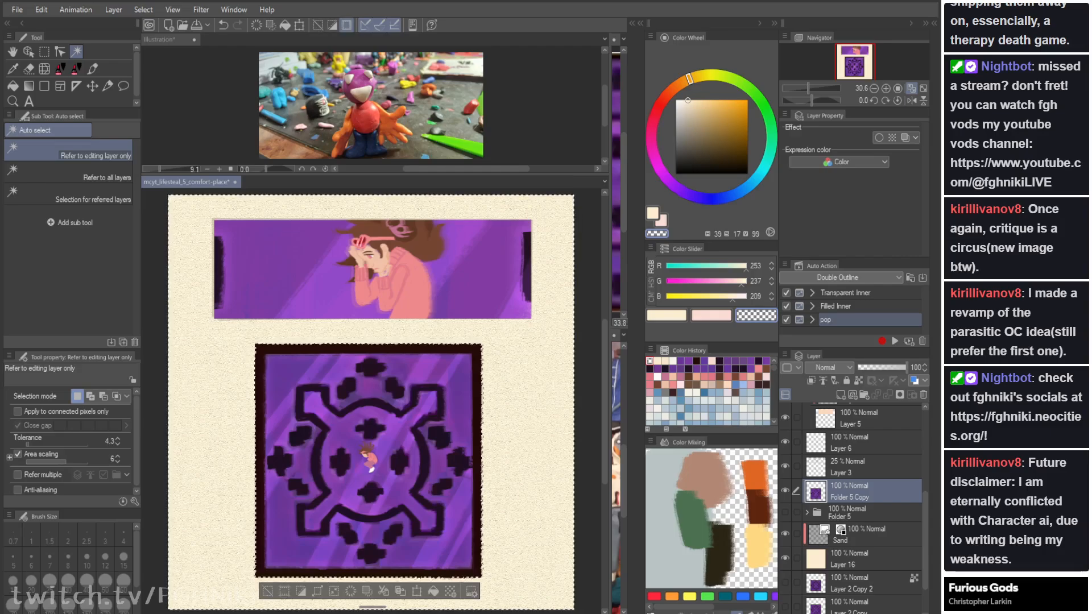
click(516, 431)
Step: Cut the rug's shape out of the cream Layer 16 and move Layer 16 and Sand above Folder 5 Copy
click(860, 559)
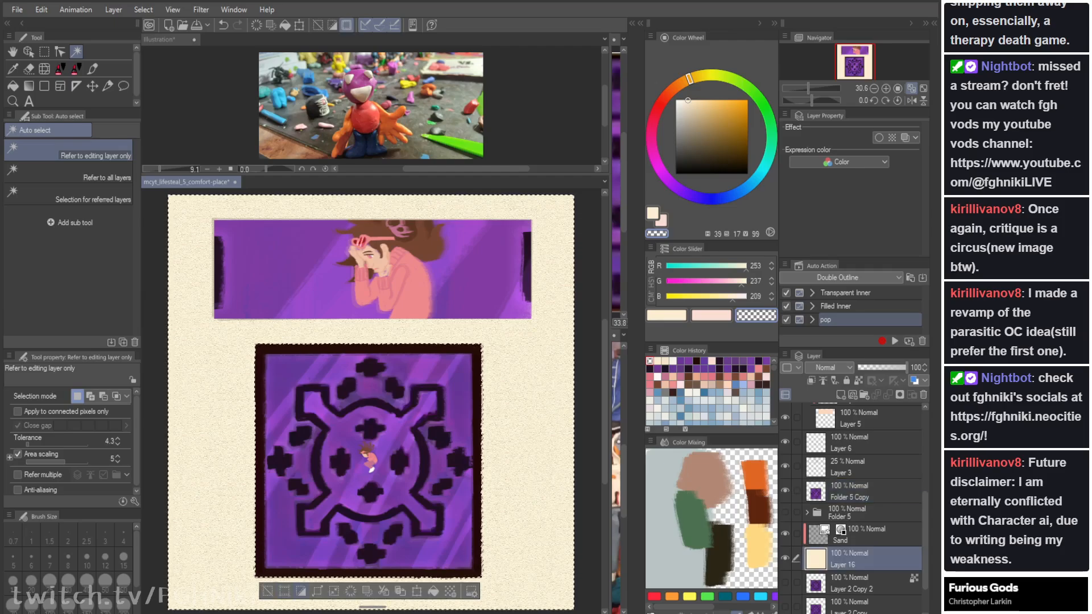
click(299, 591)
key(Delete)
key(ctrl+d)
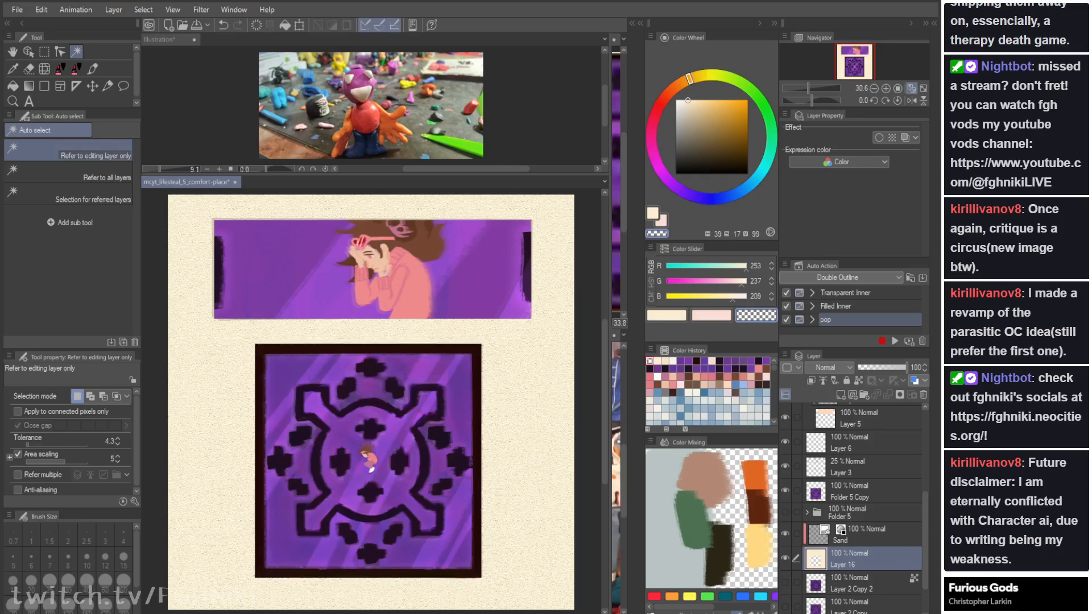
click(796, 533)
drag(859, 502, 860, 479)
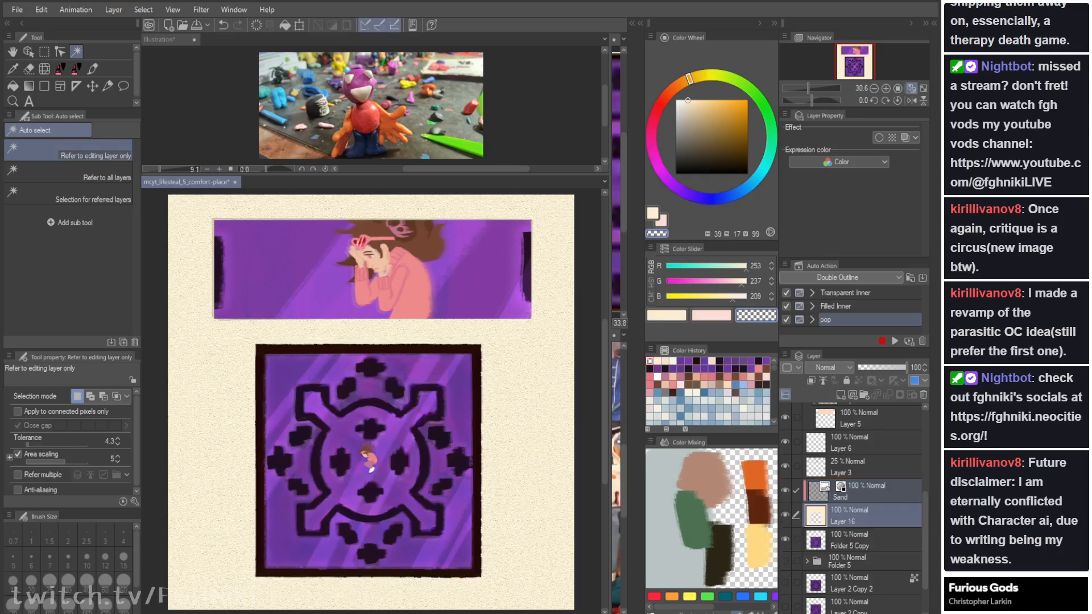
Step: Paint rough cream patches over the rug's lower-right corner on Layer 16 with the Flat Textured jitter brush
click(861, 515)
key(b)
key(ctrl+z)
key(c)
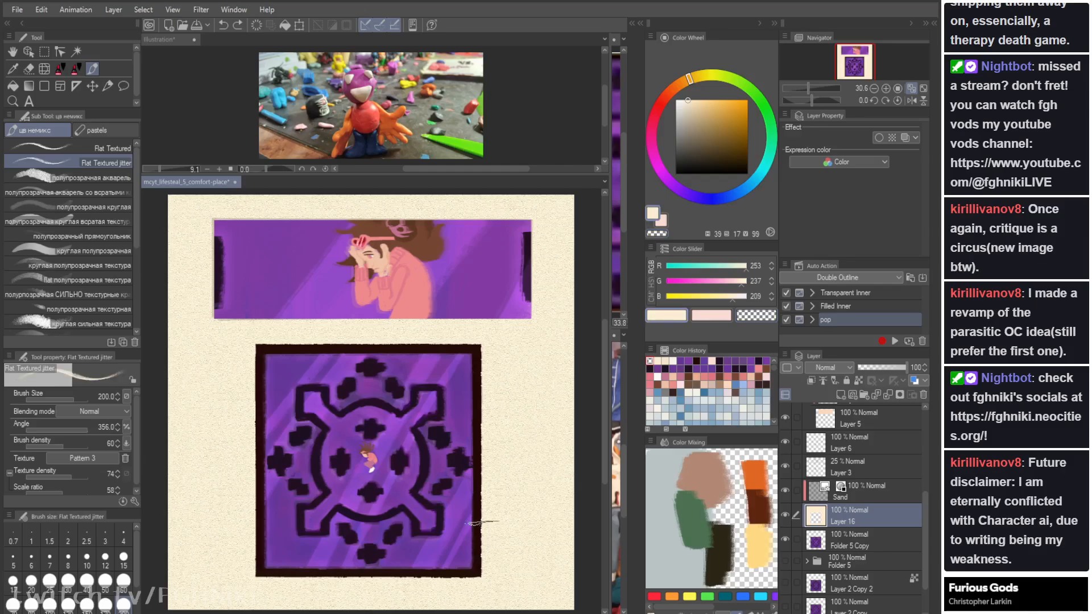
mouse_move(483, 523)
mouse_down()
mouse_move(465, 547)
mouse_move(456, 535)
mouse_move(454, 557)
mouse_move(468, 561)
mouse_move(454, 554)
mouse_move(455, 574)
mouse_move(445, 555)
mouse_move(470, 579)
mouse_up()
key(ctrl+z)
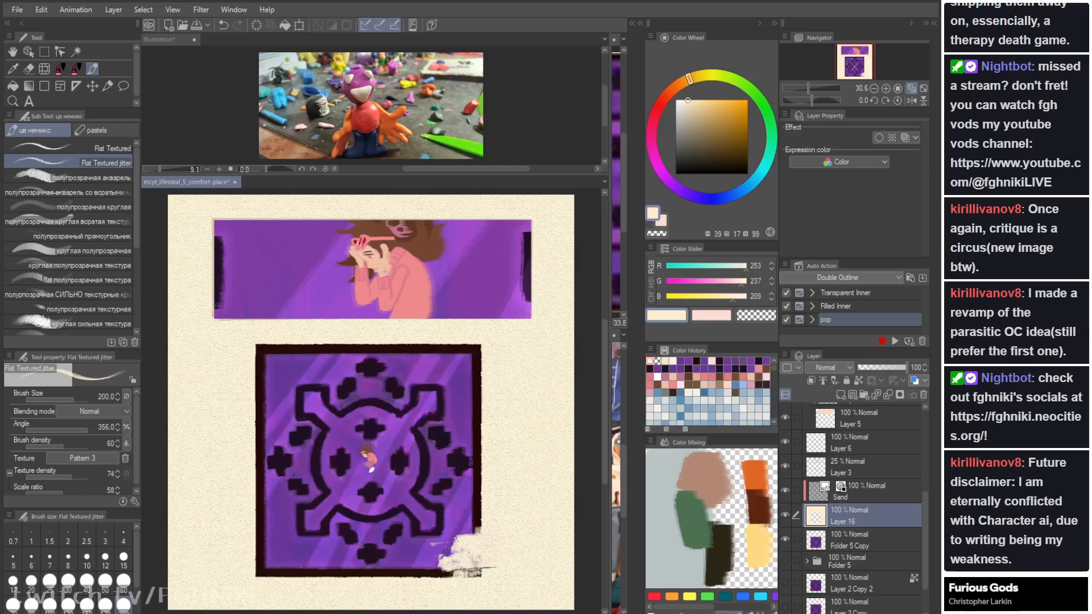
Step: Add small cream wear marks around the rug's lower-left motif, erase parts of them, and smudge them soft
mouse_move(327, 496)
mouse_down()
mouse_move(289, 510)
mouse_move(300, 519)
mouse_move(294, 532)
mouse_move(325, 505)
mouse_up()
key(c)
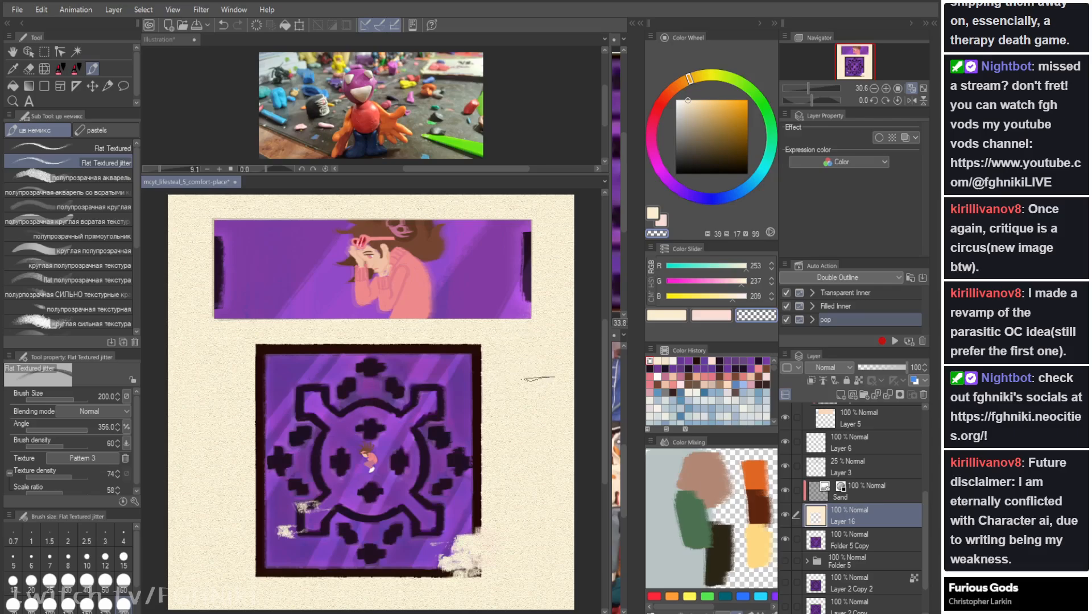
key(c)
mouse_move(324, 507)
mouse_down()
mouse_move(331, 513)
mouse_move(318, 511)
mouse_up()
key(ctrl+z)
key(c)
key(j)
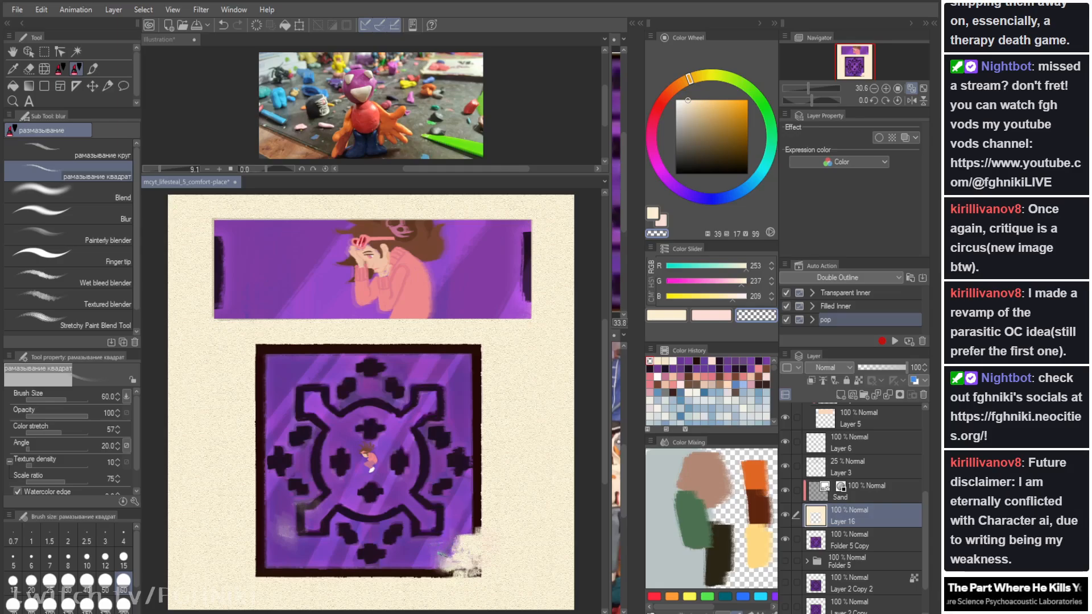
Step: Paint a faded cream wear patch on the rug's upper-right motif and smudge it into the pattern
key(b)
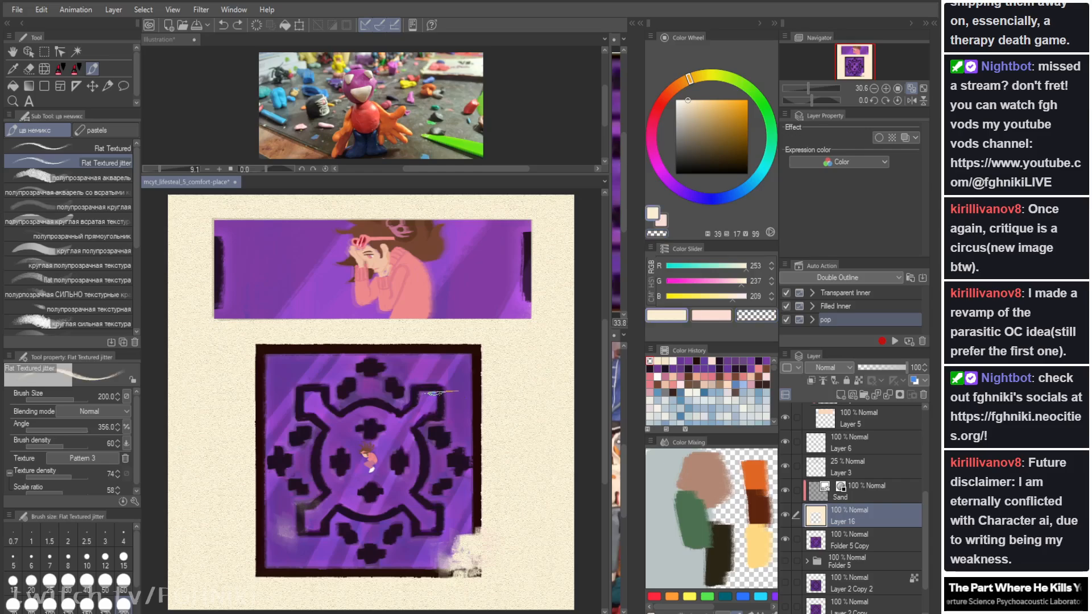
mouse_move(446, 409)
mouse_down()
mouse_move(417, 388)
mouse_move(426, 401)
mouse_move(454, 405)
mouse_up()
key(ctrl+z)
key(j)
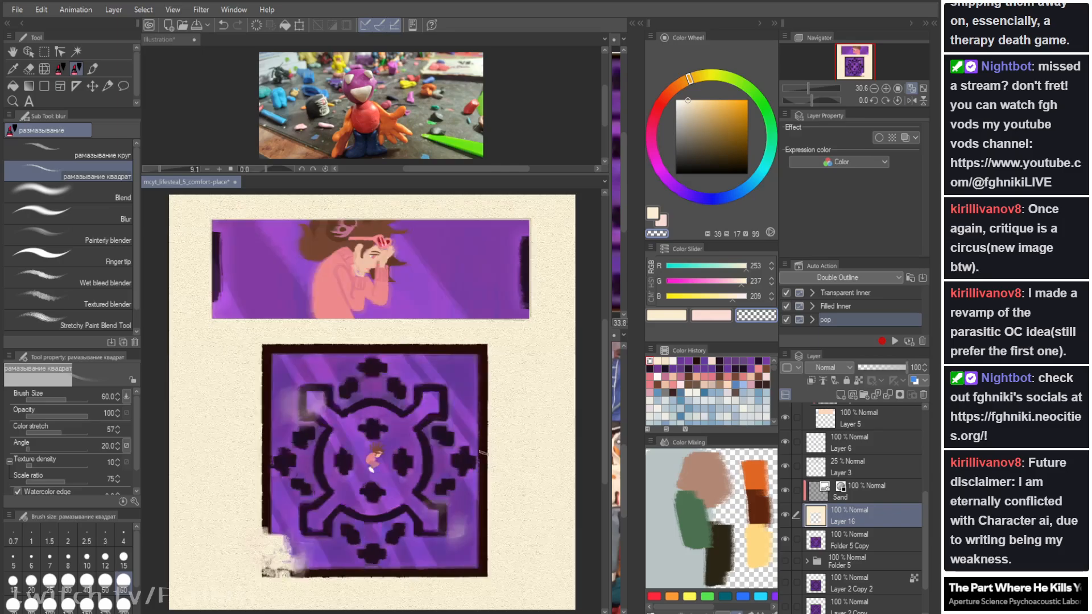
Step: Add a cream wear patch in the rug's upper-left corner, break it up with transparent strokes, and smudge it
key(b)
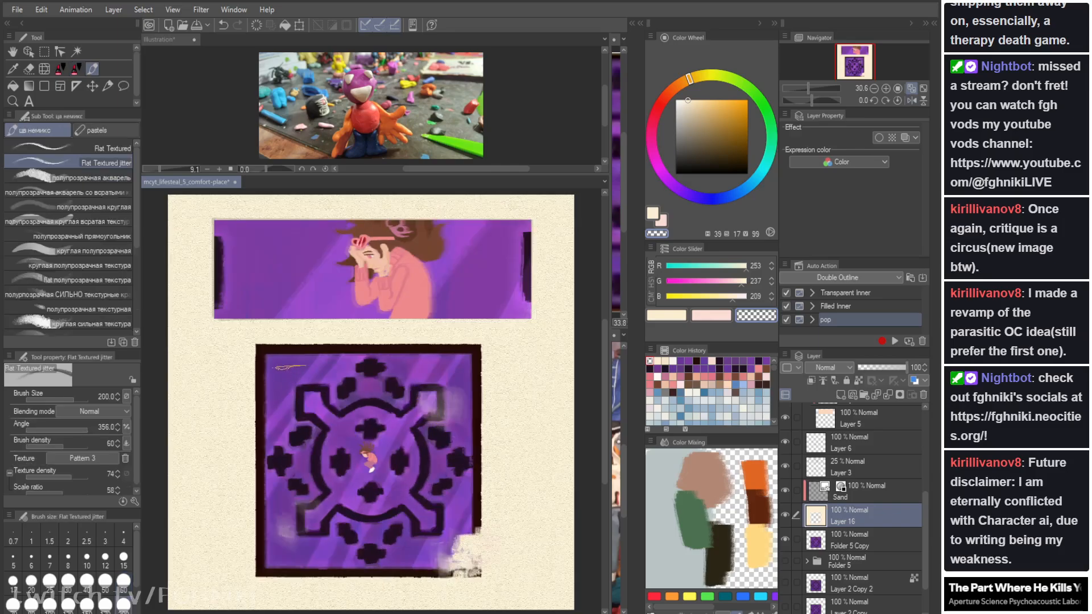
key(c)
mouse_move(288, 354)
mouse_down()
mouse_move(292, 373)
mouse_move(304, 369)
mouse_move(291, 364)
mouse_up()
key(c)
key(ctrl+z)
key(j)
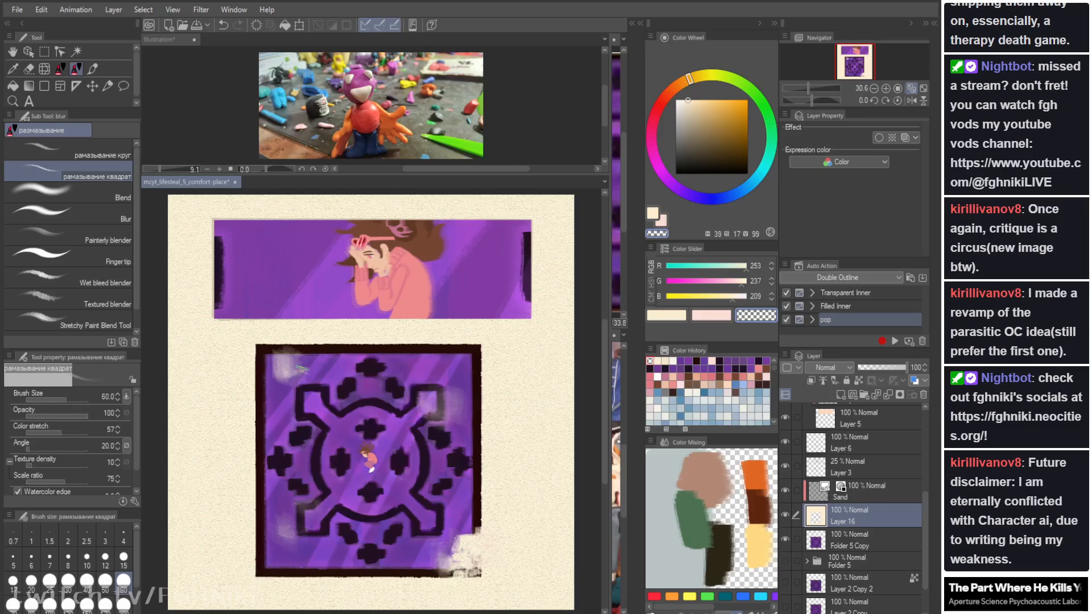
Step: Thin out the upper-left wear patch with transparent strokes and soften it, and extend the cream wear near the lower-right corner
key(b)
key(c)
mouse_move(291, 356)
mouse_down()
mouse_move(269, 364)
mouse_move(277, 357)
mouse_move(290, 378)
mouse_up()
key(ctrl+z)
key(c)
key(c)
key(j)
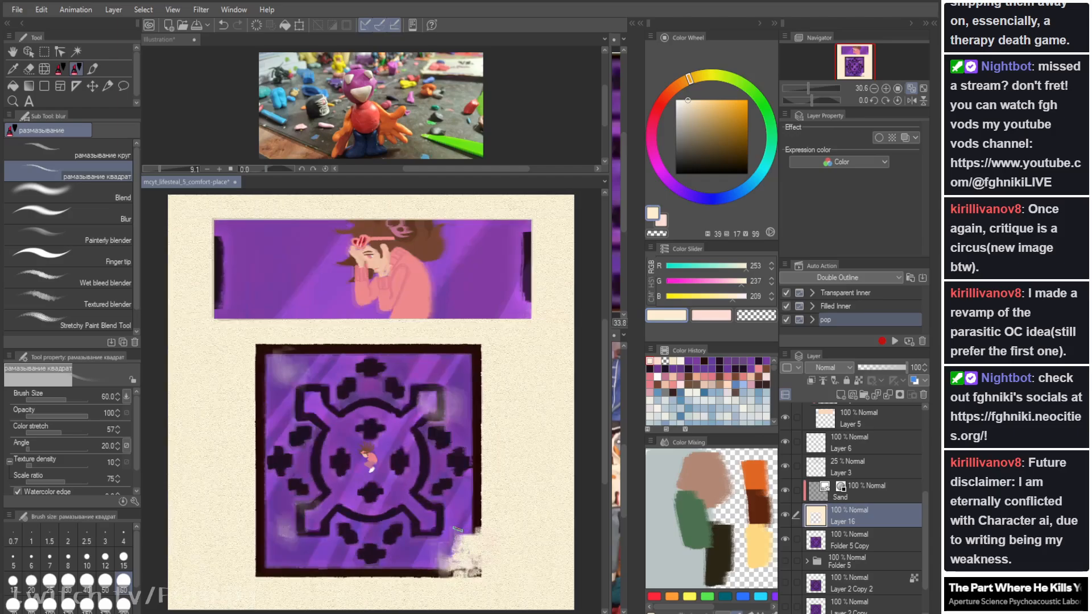
key(b)
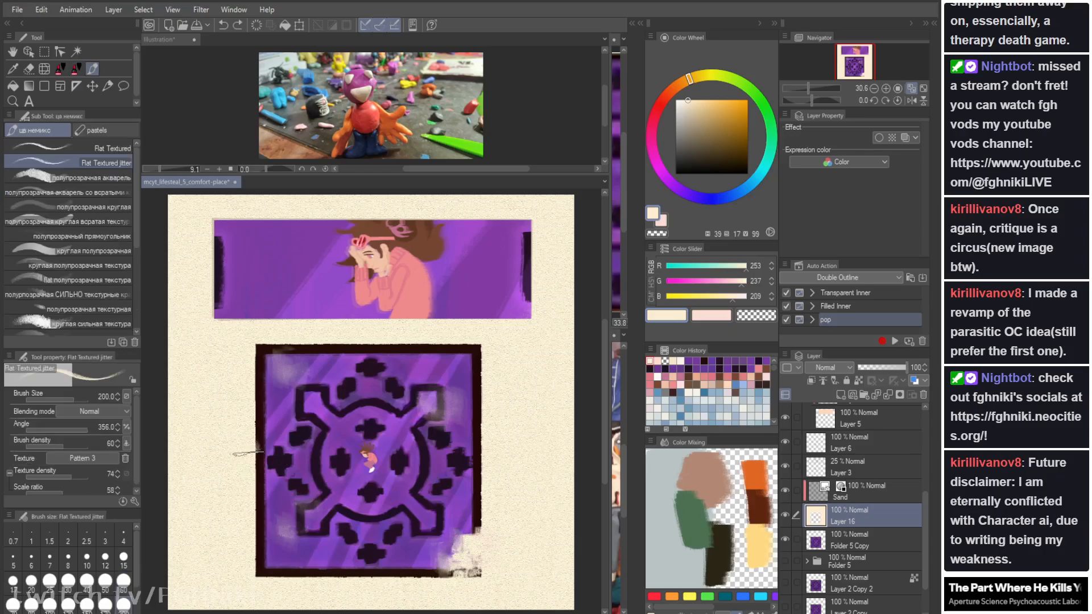
Step: Paint cream wear marks over the rug's left edge, lower-left corner and right edge, and check the canvas mirrored
mouse_move(245, 453)
mouse_down()
mouse_move(250, 472)
mouse_move(239, 486)
mouse_up()
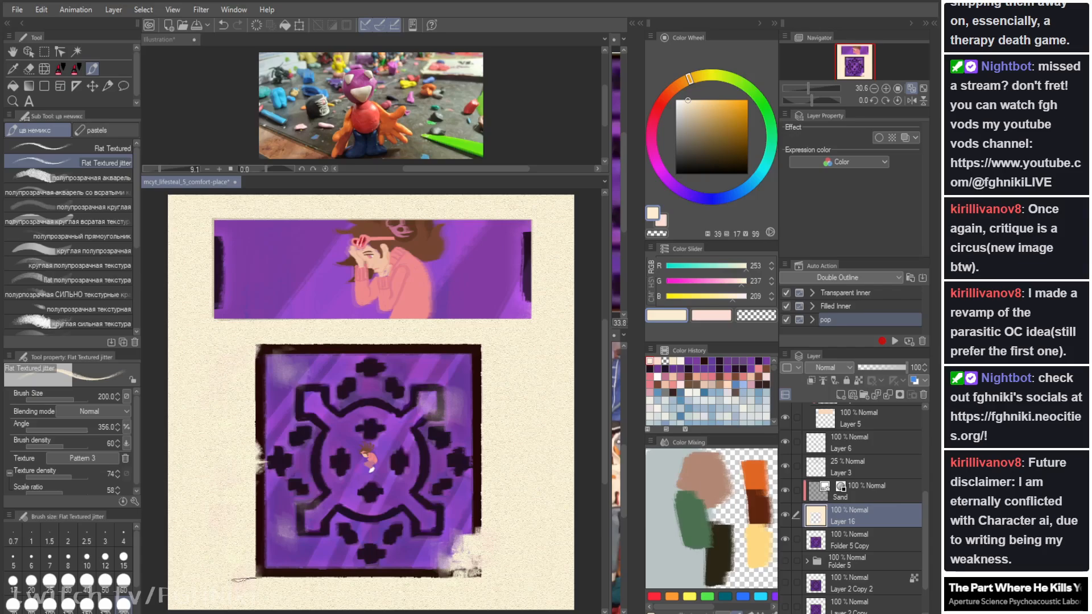
drag(250, 580, 253, 566)
mouse_move(486, 471)
mouse_down()
mouse_move(488, 488)
mouse_move(467, 472)
mouse_up()
key(c)
key(c)
key(j)
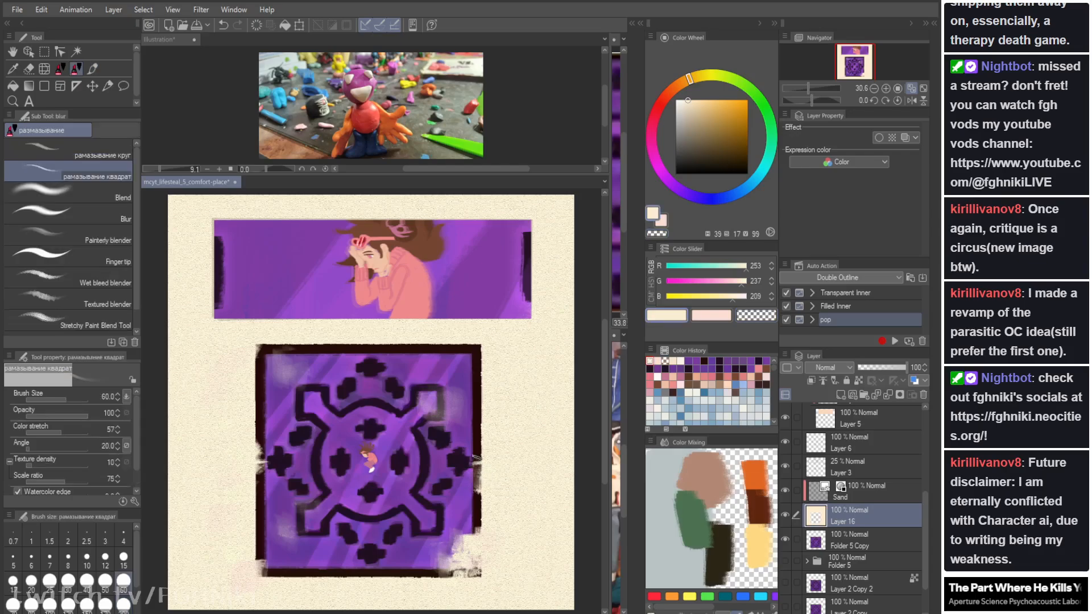
key(h)
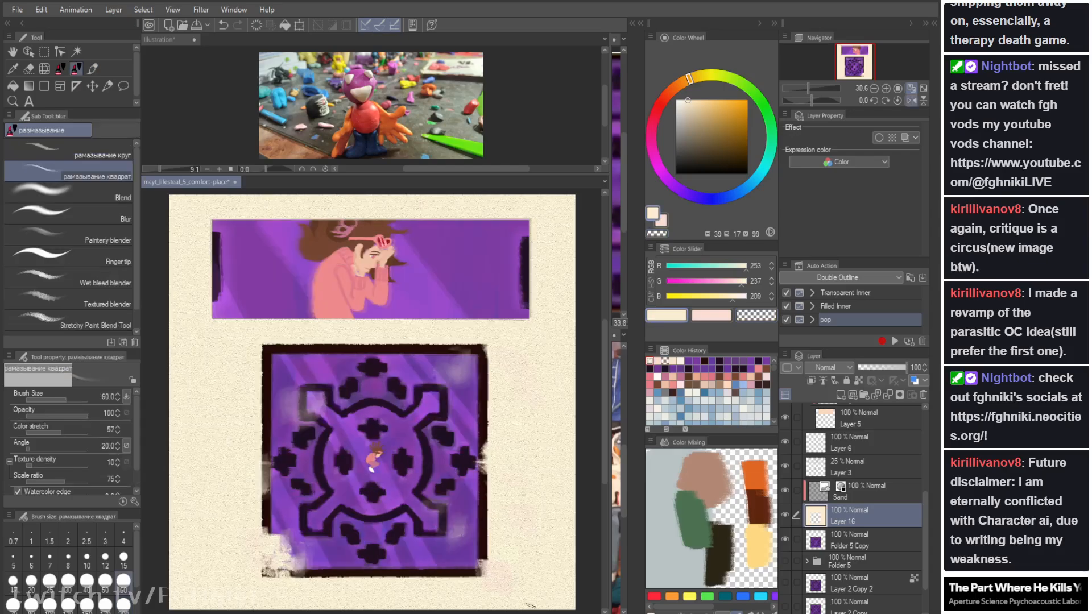
key(h)
key(b)
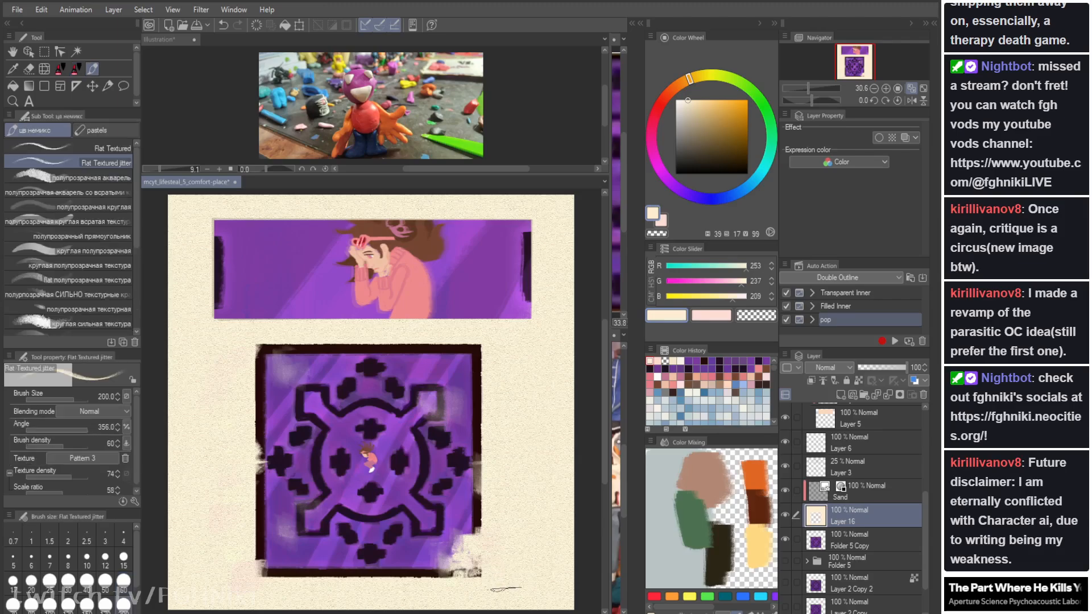
Step: Make Layer 5 in Folder 1 the active layer and sample the dark brown of the rug's border as the drawing colour
scroll(853, 506, up, 6)
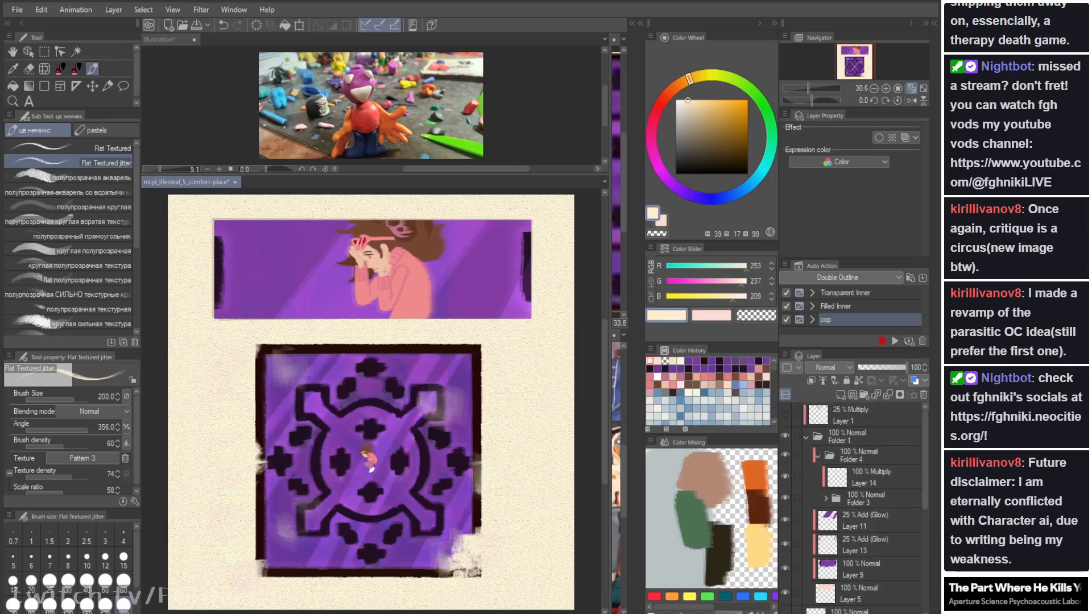
click(806, 437)
click(805, 437)
click(864, 521)
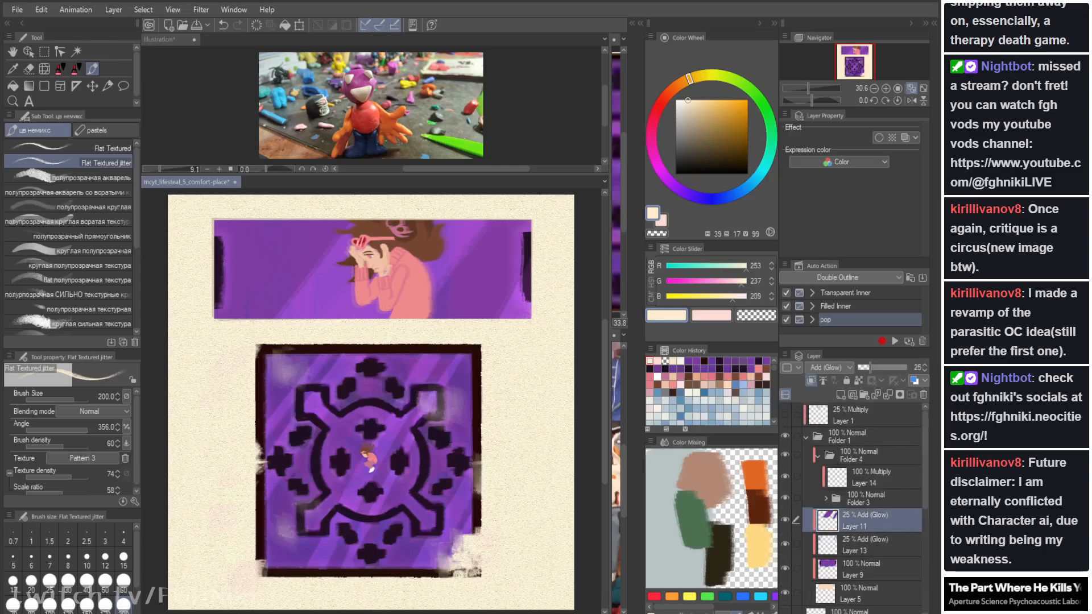
click(817, 455)
click(864, 550)
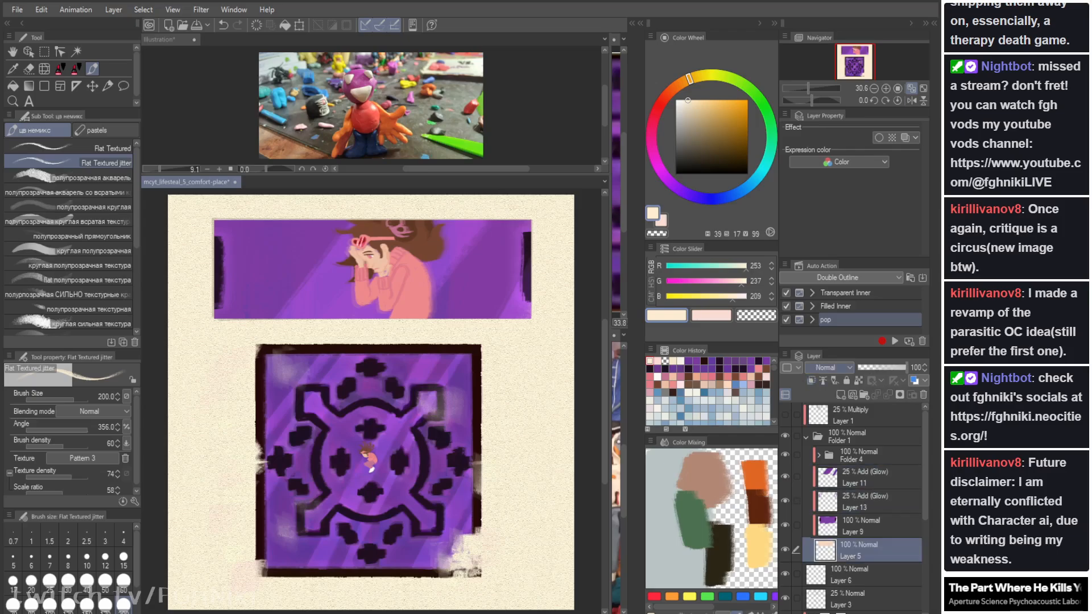
key(i)
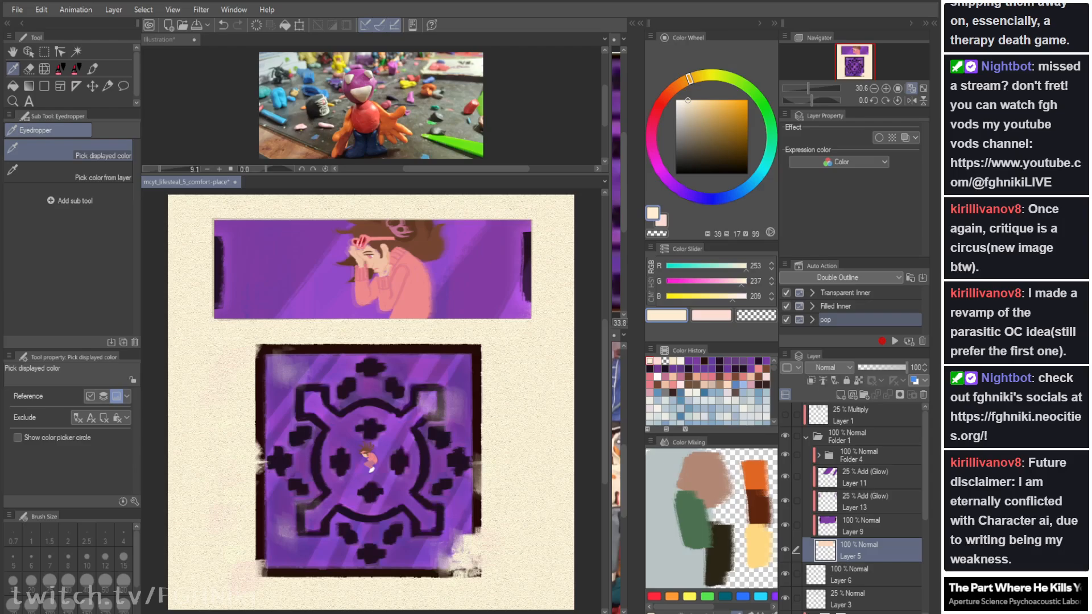
click(477, 506)
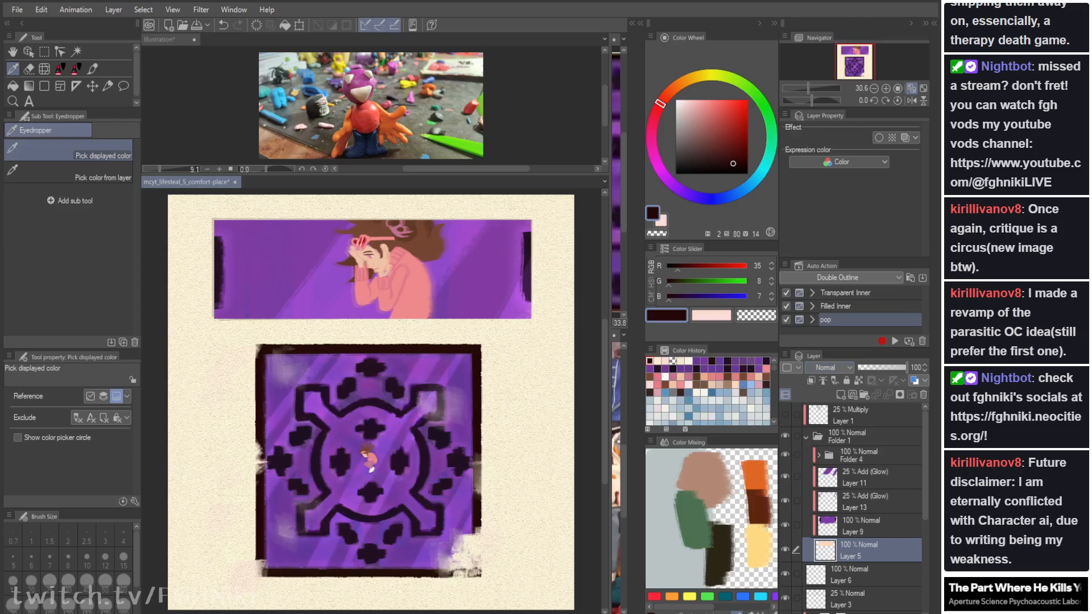
click(895, 341)
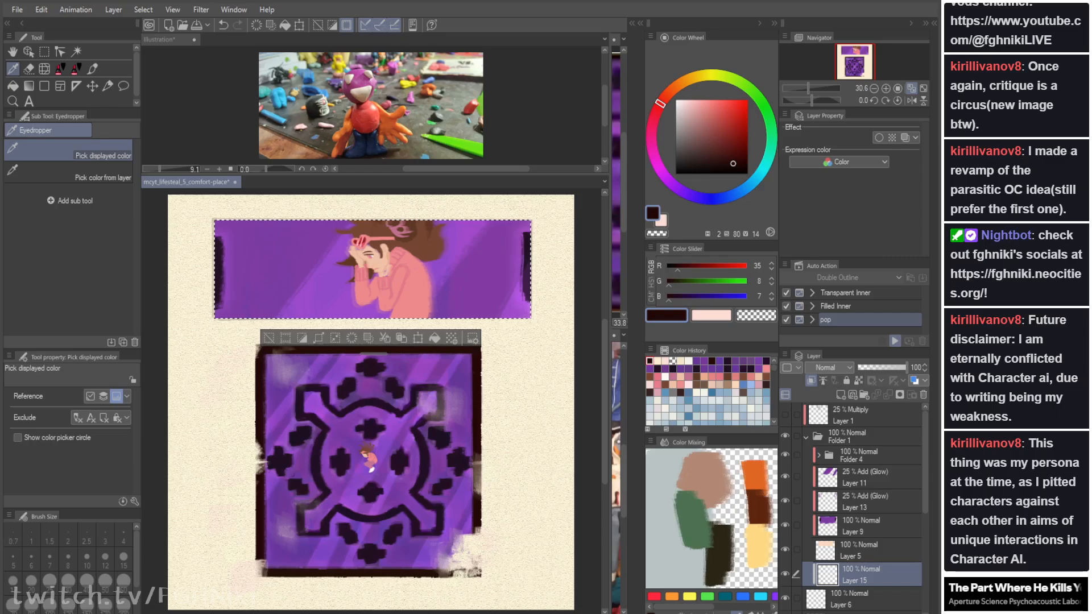
key(ctrl+d)
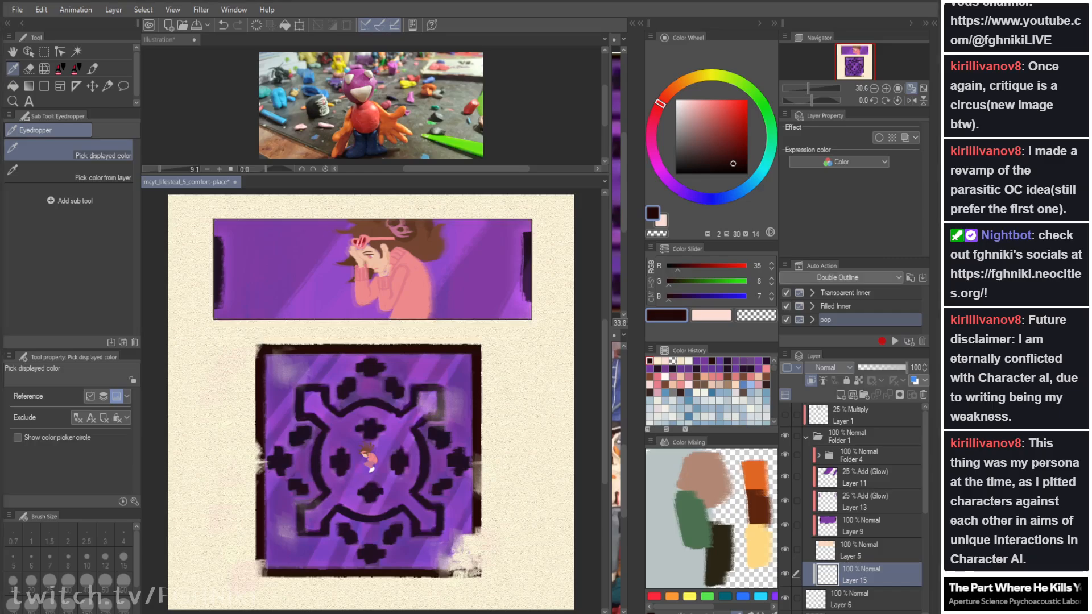
key(ctrl+alt+g)
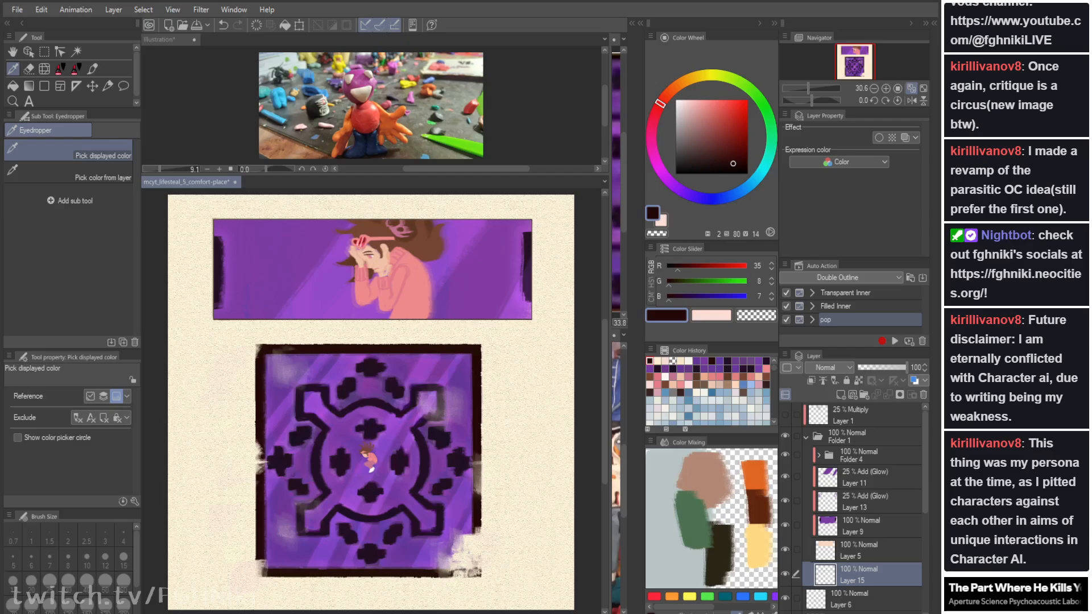
click(923, 395)
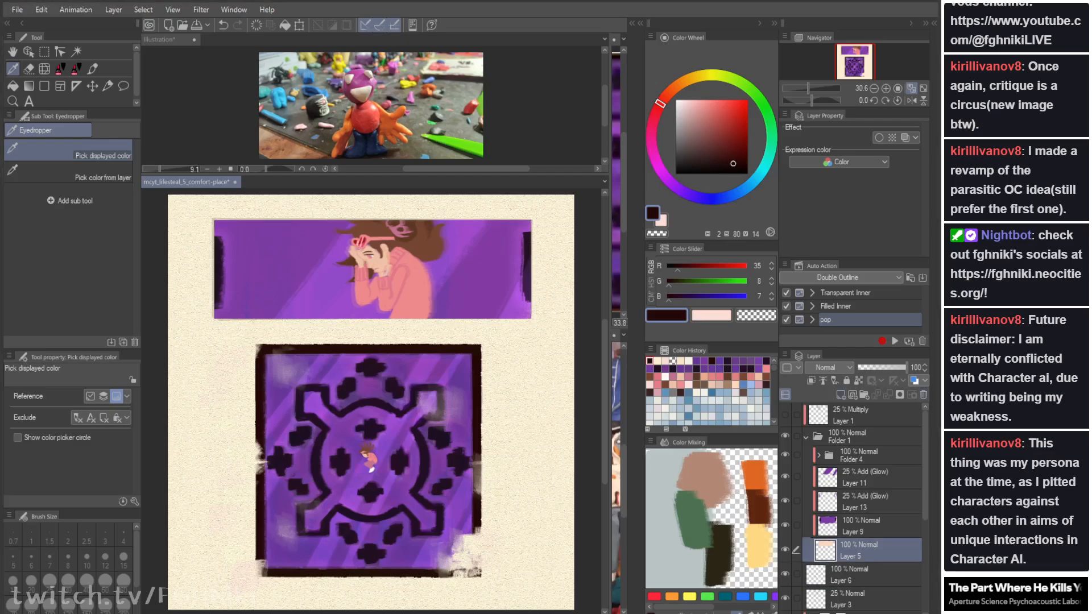
Step: Run the pop auto action to outline the upper panel in dark brown, unclip the outline layer, and collapse Folder 1
click(894, 341)
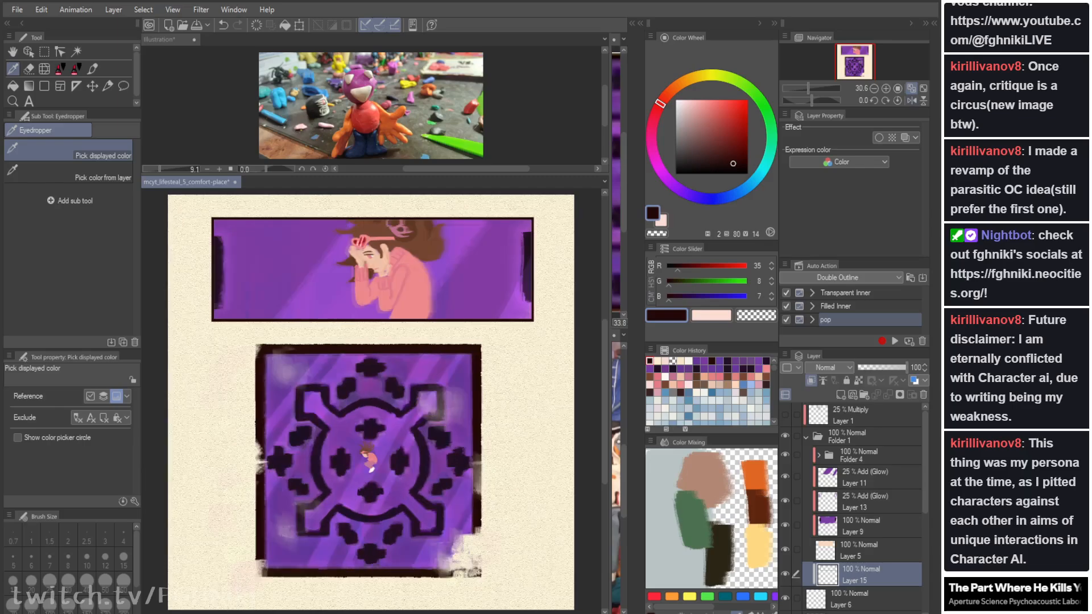
key(ctrl+alt+g)
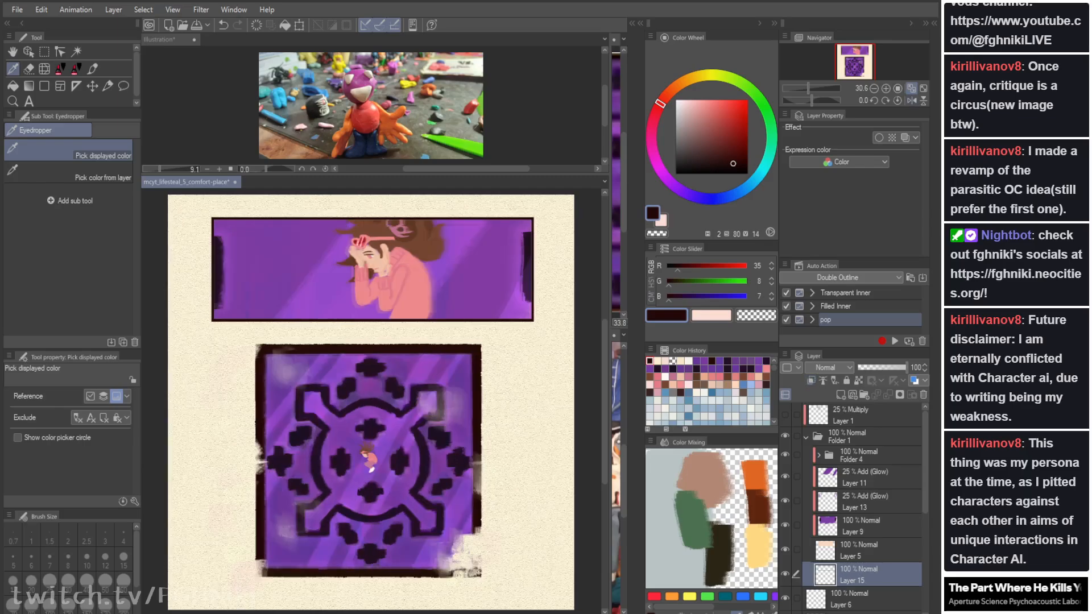
click(806, 437)
key(h)
key(h)
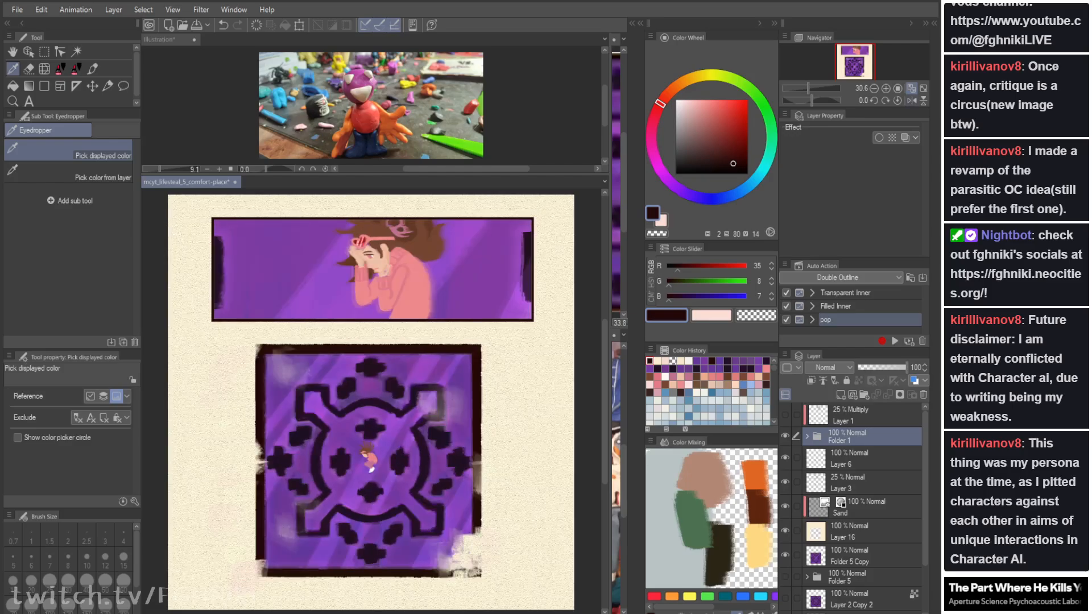
Step: Add a clipped Multiply layer above Layer 16 and mix a warm beige (230, 206, 172) from the sampled background colour
click(847, 577)
key(h)
key(h)
click(849, 556)
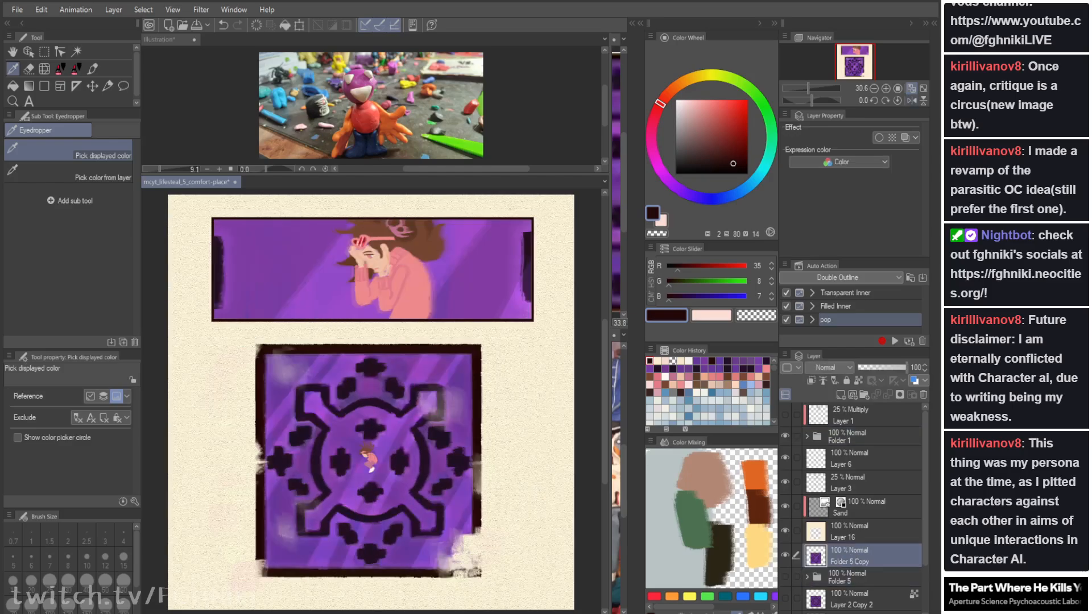
scroll(853, 506, down, 2)
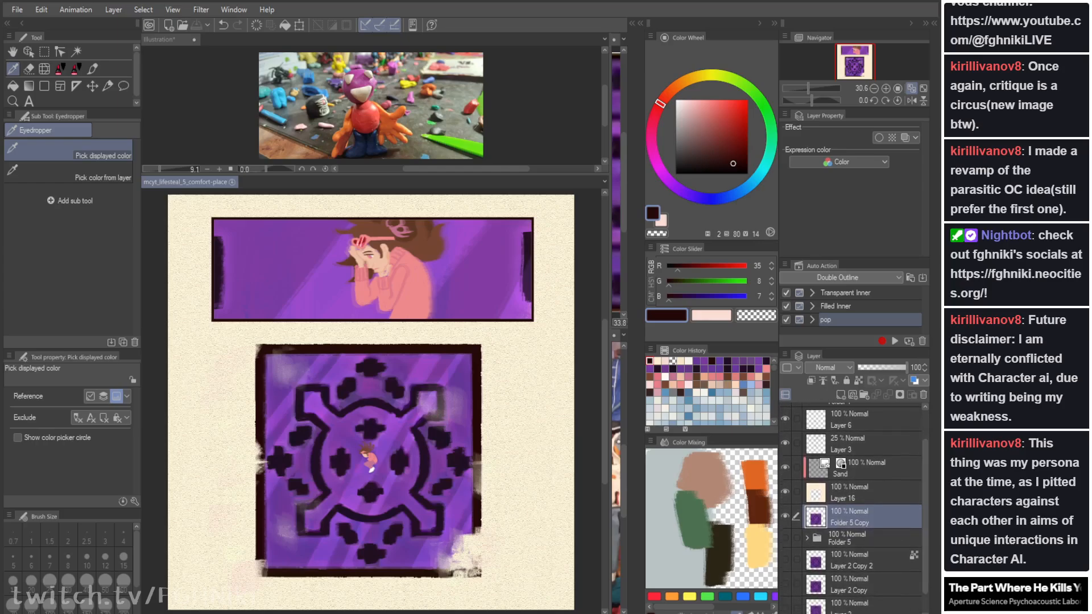
click(859, 493)
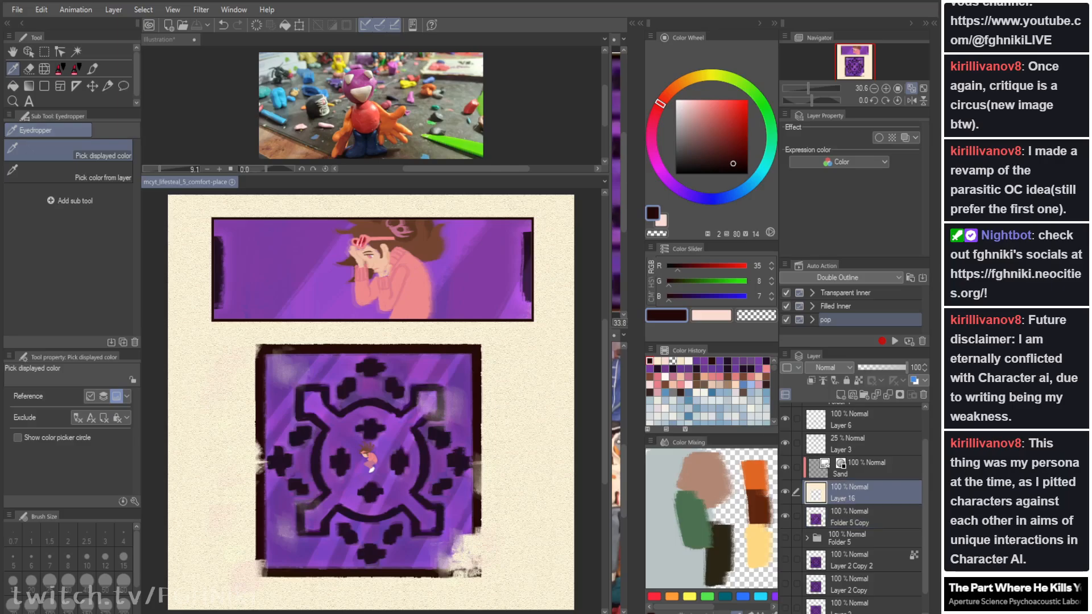
click(841, 394)
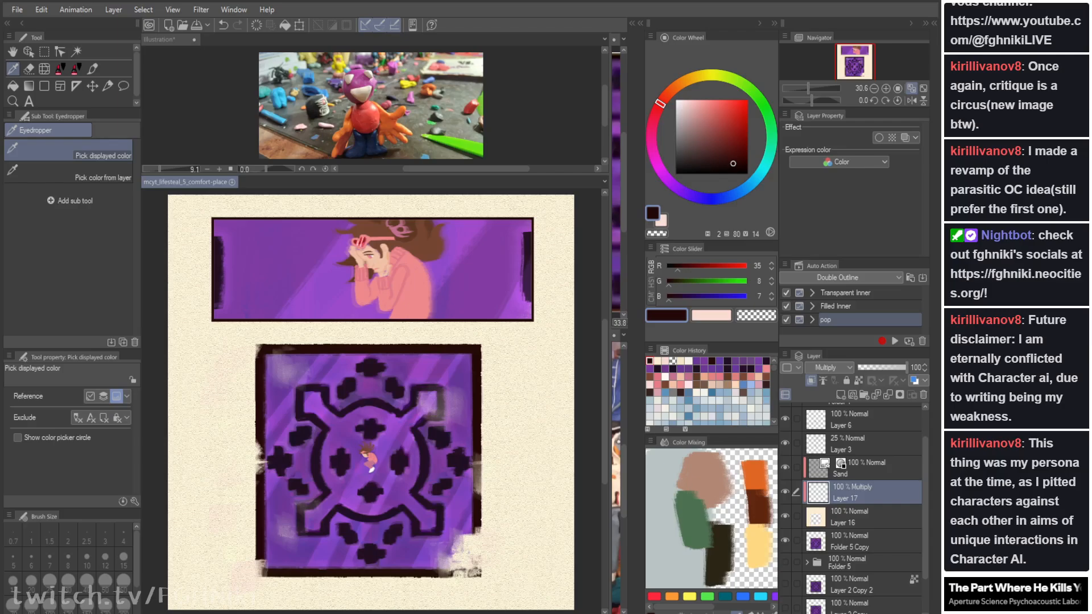
click(505, 512)
click(506, 512)
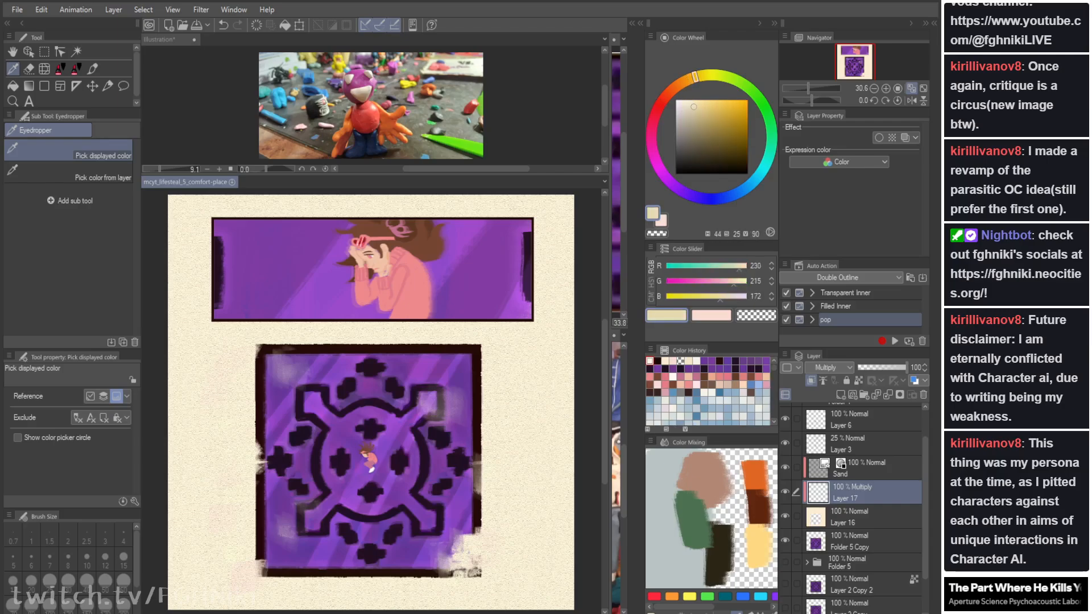
drag(694, 77, 686, 80)
key(b)
Step: Paint textured beige streaks on the background to the right of the rug and along its upper-left edge
drag(507, 387, 572, 371)
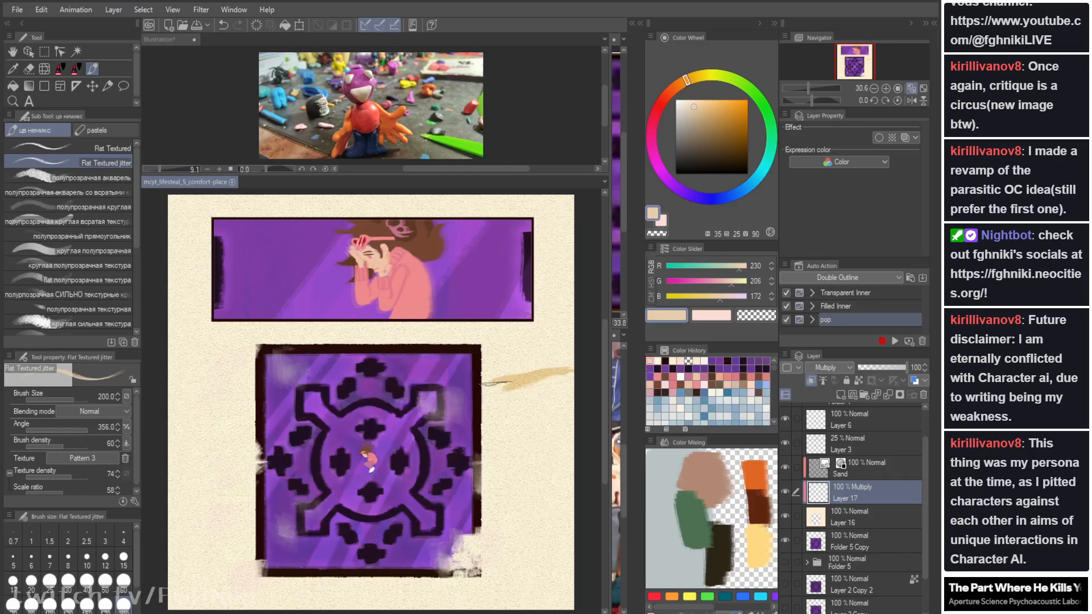
mouse_move(510, 385)
mouse_down()
mouse_move(530, 414)
mouse_move(568, 423)
mouse_up()
mouse_move(492, 415)
mouse_down()
mouse_move(500, 385)
mouse_move(533, 369)
mouse_move(513, 383)
mouse_move(519, 395)
mouse_move(479, 401)
mouse_move(480, 383)
mouse_move(517, 373)
mouse_up()
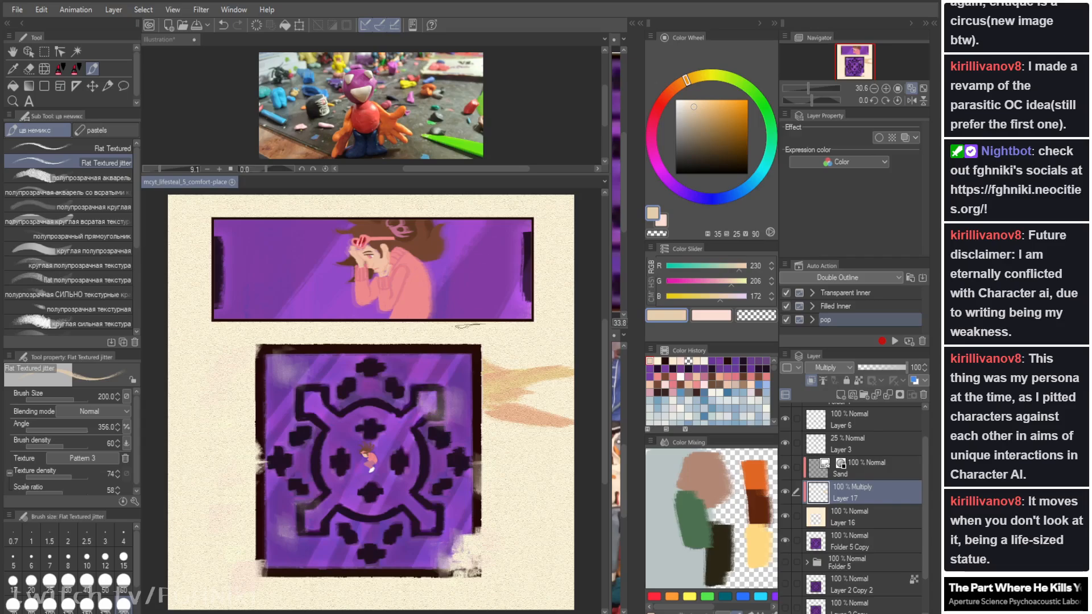
mouse_move(321, 343)
mouse_down()
mouse_move(286, 341)
mouse_move(242, 368)
mouse_up()
Step: Enlarge the brush to 600 and paint broad beige streaks over the background left of the rug and panel
key(bracketright)
key(bracketright)
key(bracketright)
key(bracketright)
key(bracketright)
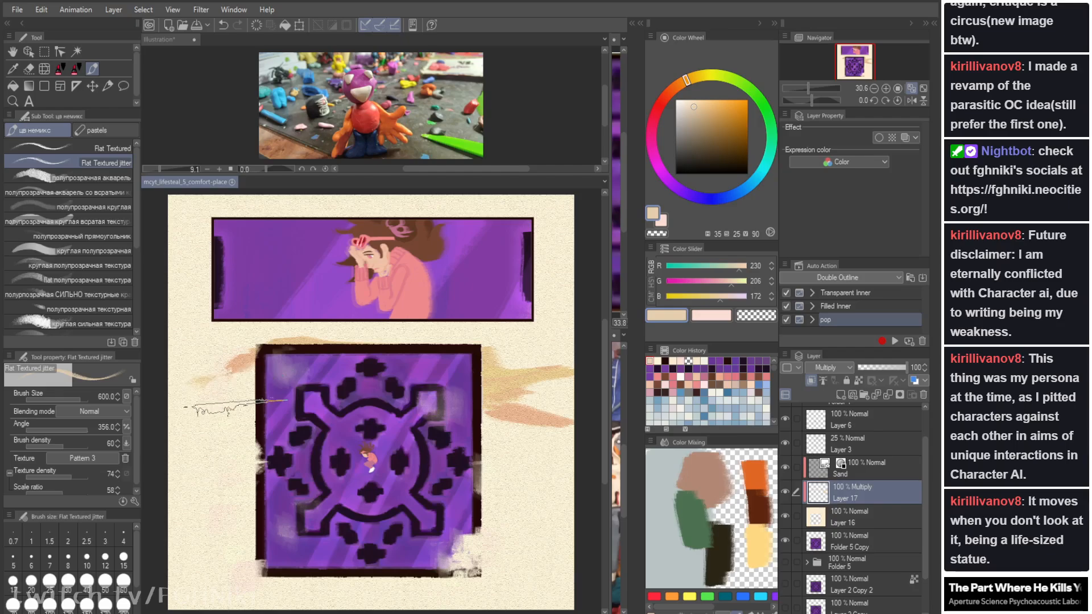
mouse_move(239, 408)
mouse_down()
mouse_move(202, 410)
mouse_move(227, 373)
mouse_up()
drag(187, 400, 180, 404)
mouse_move(198, 448)
mouse_down()
mouse_move(233, 447)
mouse_move(193, 437)
mouse_move(228, 459)
mouse_move(226, 475)
mouse_up()
mouse_move(212, 379)
mouse_down()
mouse_move(221, 358)
mouse_move(200, 357)
mouse_move(237, 334)
mouse_move(256, 337)
mouse_move(280, 312)
mouse_move(222, 301)
mouse_move(304, 341)
mouse_move(216, 301)
mouse_up()
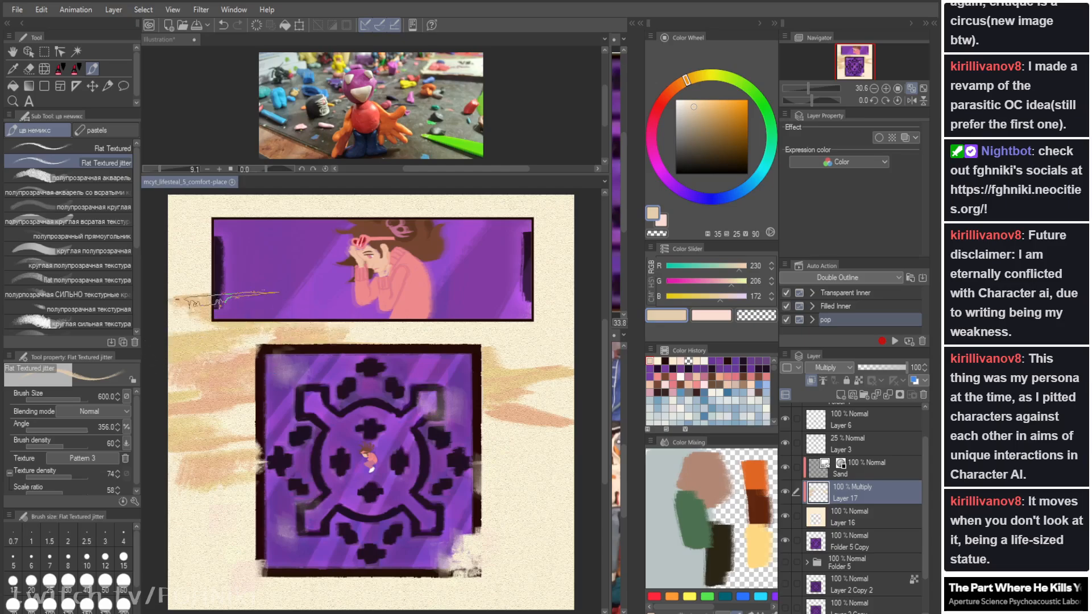
Step: Cover the background around the panel and the rest of the canvas with beige streaks, and break them up with transparent strokes
drag(280, 353, 217, 385)
mouse_move(364, 329)
mouse_down()
mouse_move(415, 335)
mouse_move(377, 330)
mouse_move(490, 332)
mouse_up()
mouse_move(536, 306)
mouse_down()
mouse_move(525, 310)
mouse_move(522, 261)
mouse_up()
mouse_move(429, 284)
mouse_down()
mouse_move(238, 263)
mouse_move(188, 287)
mouse_move(193, 244)
mouse_move(259, 209)
mouse_move(244, 258)
mouse_move(209, 239)
mouse_move(362, 207)
mouse_up()
mouse_move(471, 206)
mouse_down()
mouse_move(496, 200)
mouse_move(531, 234)
mouse_move(475, 231)
mouse_up()
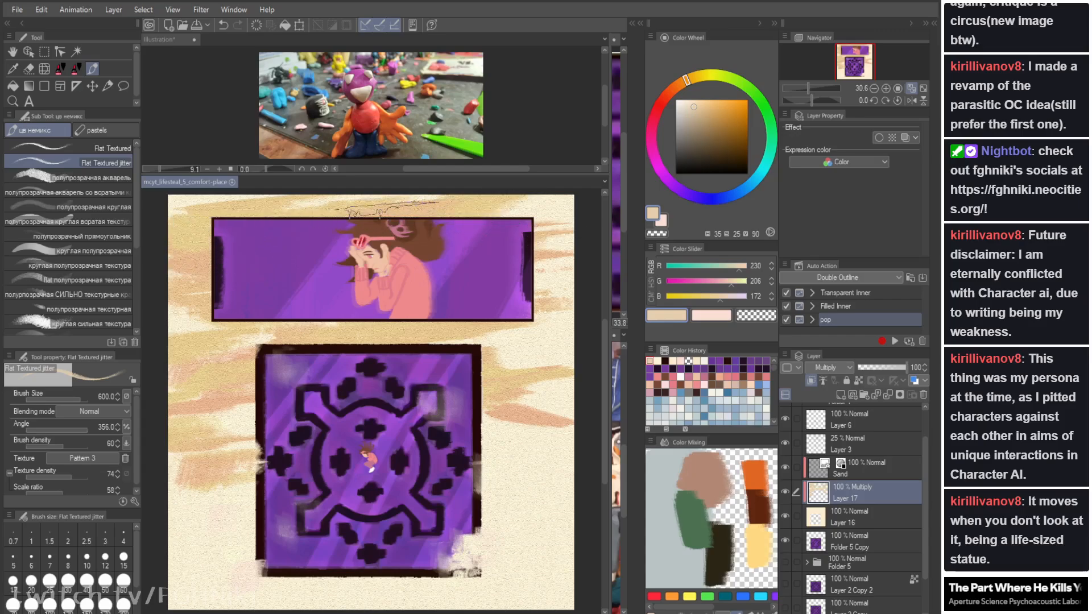
mouse_move(388, 209)
mouse_down()
mouse_move(246, 295)
mouse_move(203, 208)
mouse_up()
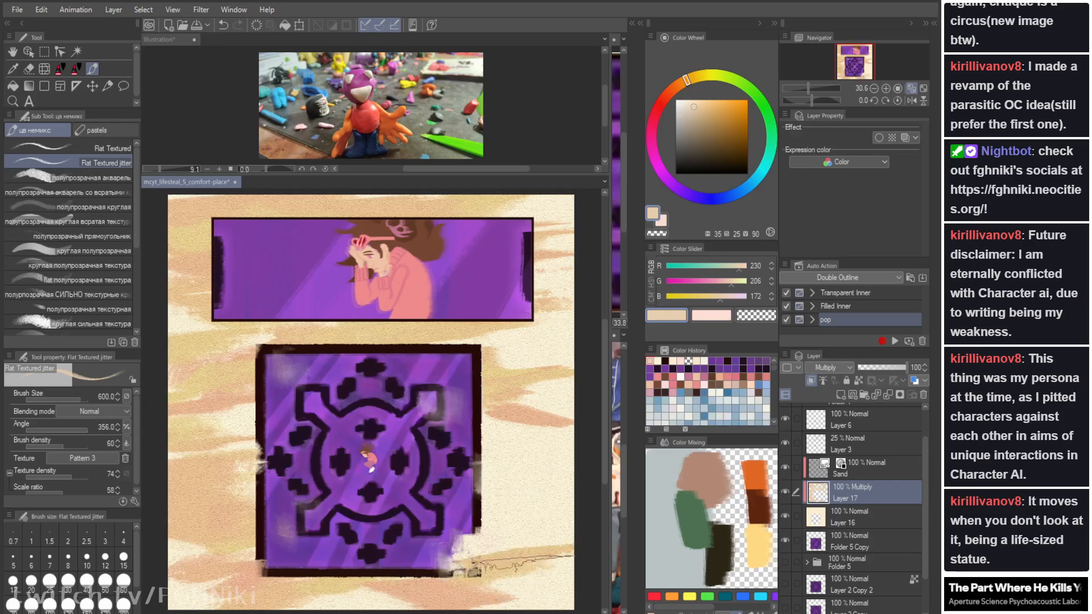
key(c)
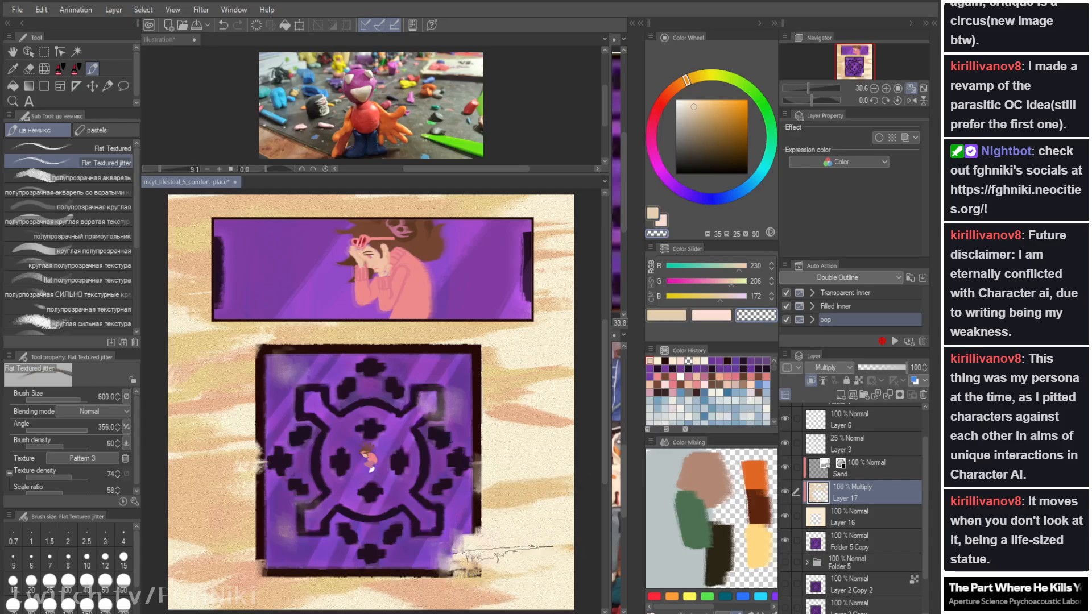
key(c)
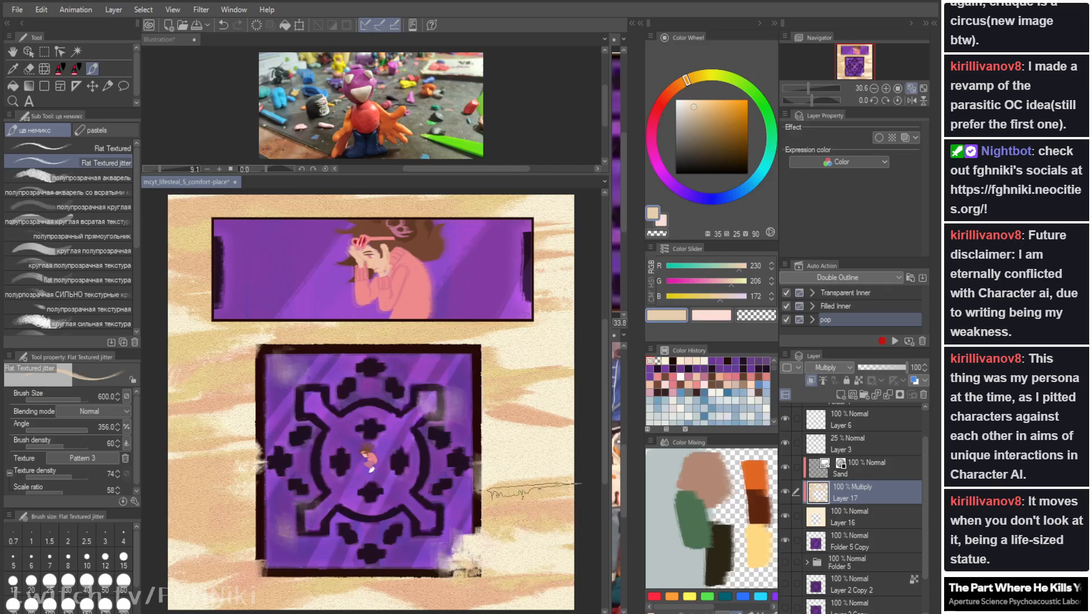
Step: Smudge the beige background streaks into soft blends with the square smudge brush, enlarging it to 250
key(j)
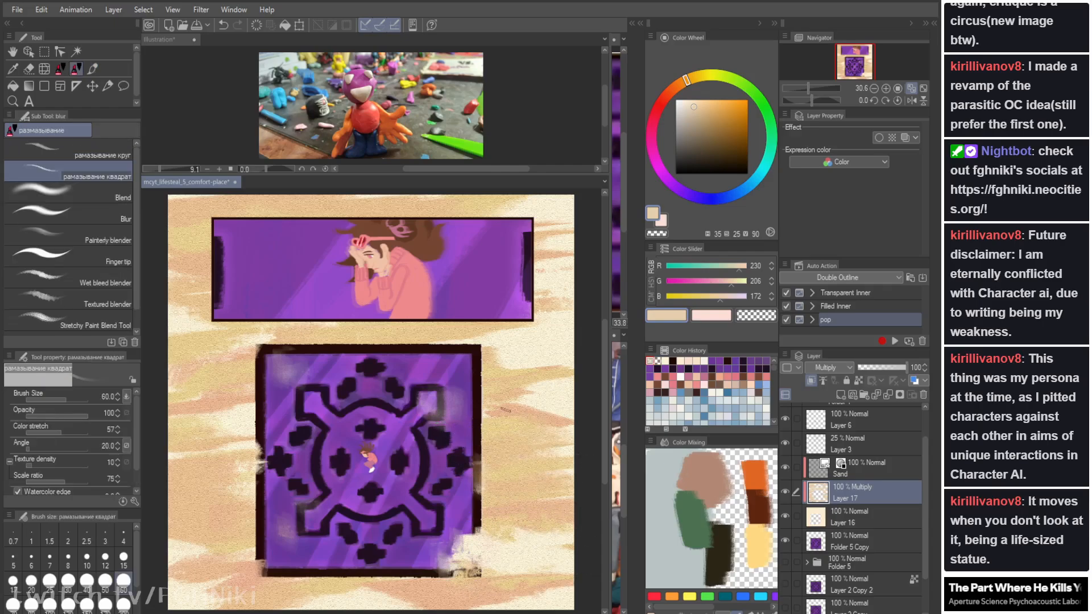
drag(564, 450, 568, 452)
key(bracketright)
key(bracketright)
key(bracketright)
key(bracketright)
key(bracketright)
key(bracketright)
key(bracketright)
key(bracketright)
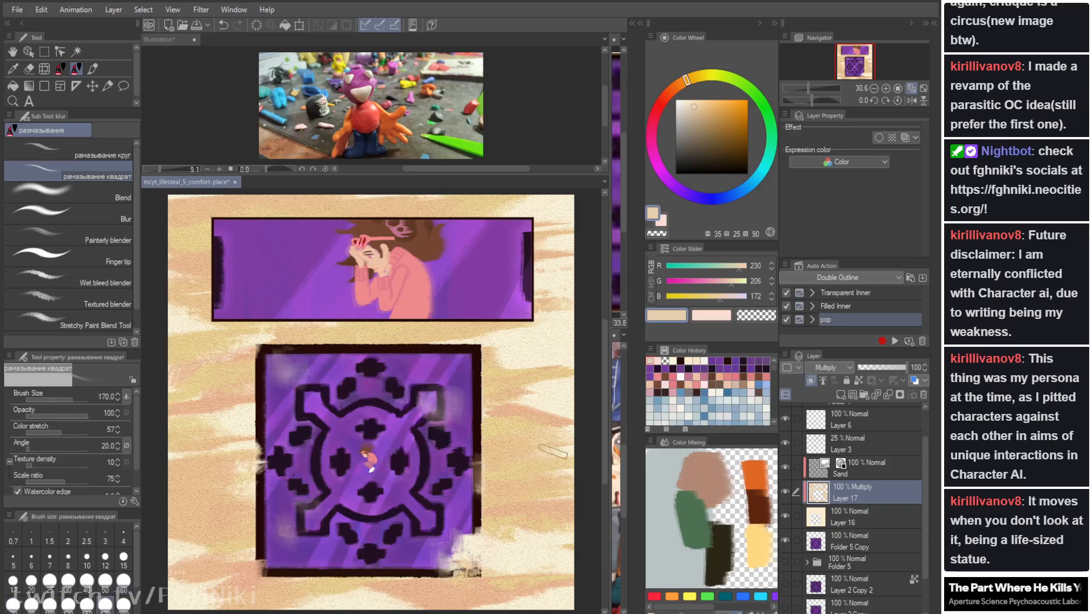
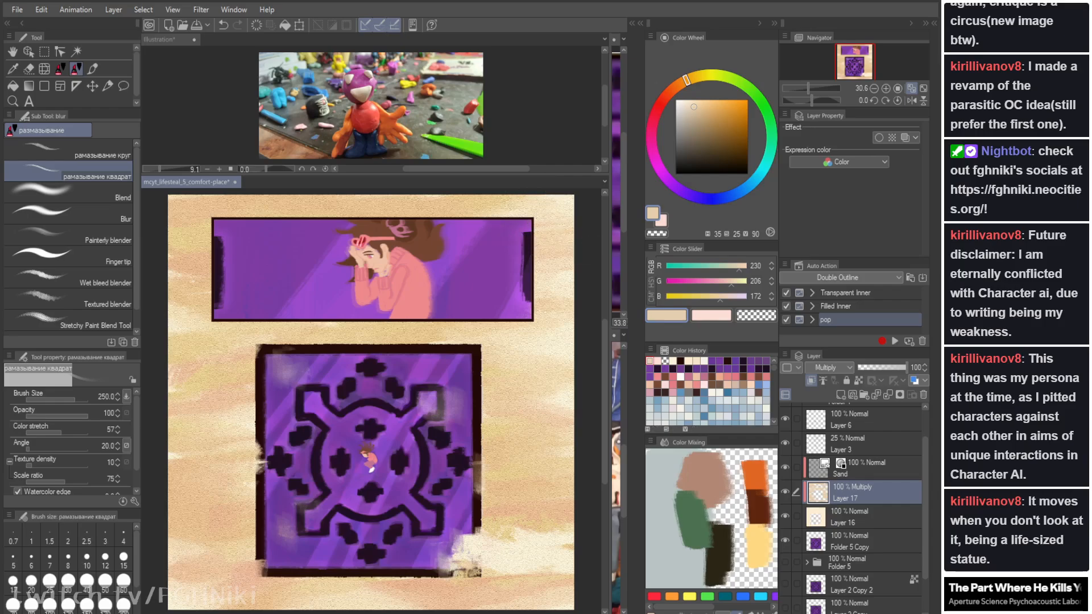
Step: Set the opacity of the beige Multiply layer to 50% and return to the textured brush
click(870, 368)
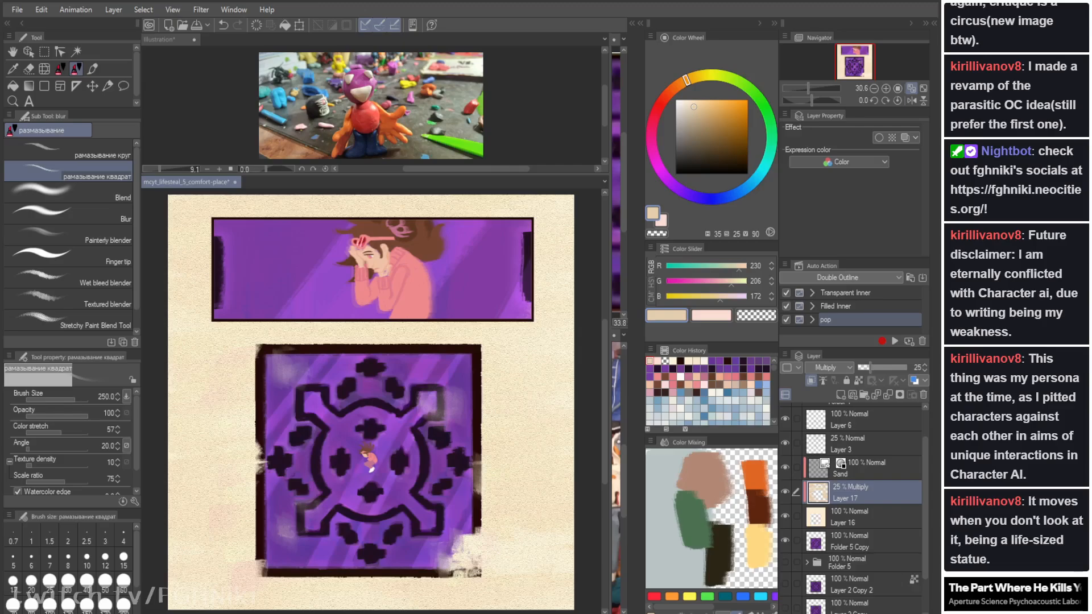
click(883, 368)
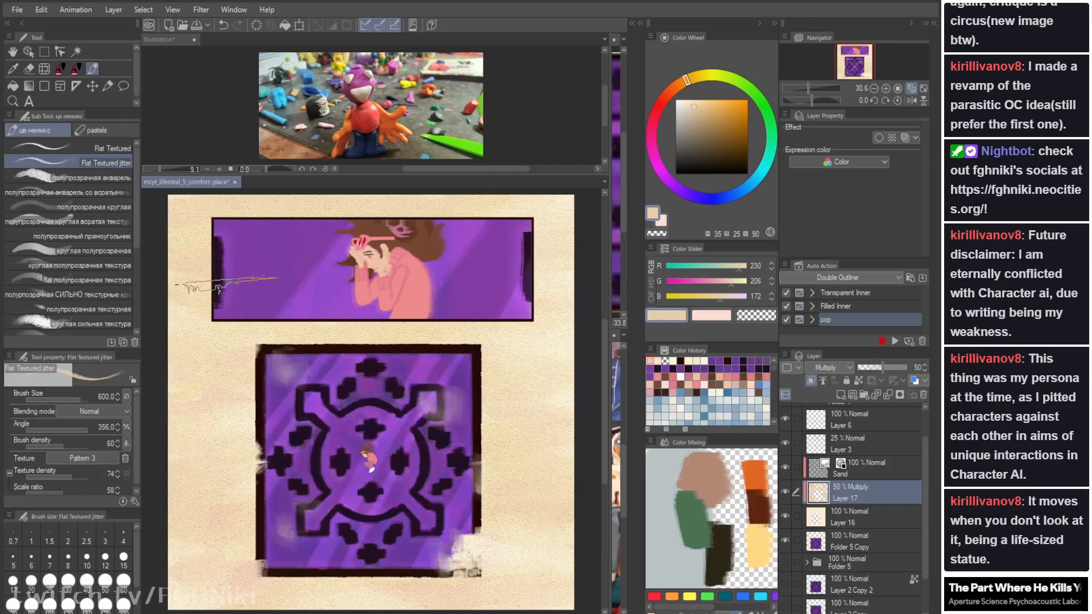
key(b)
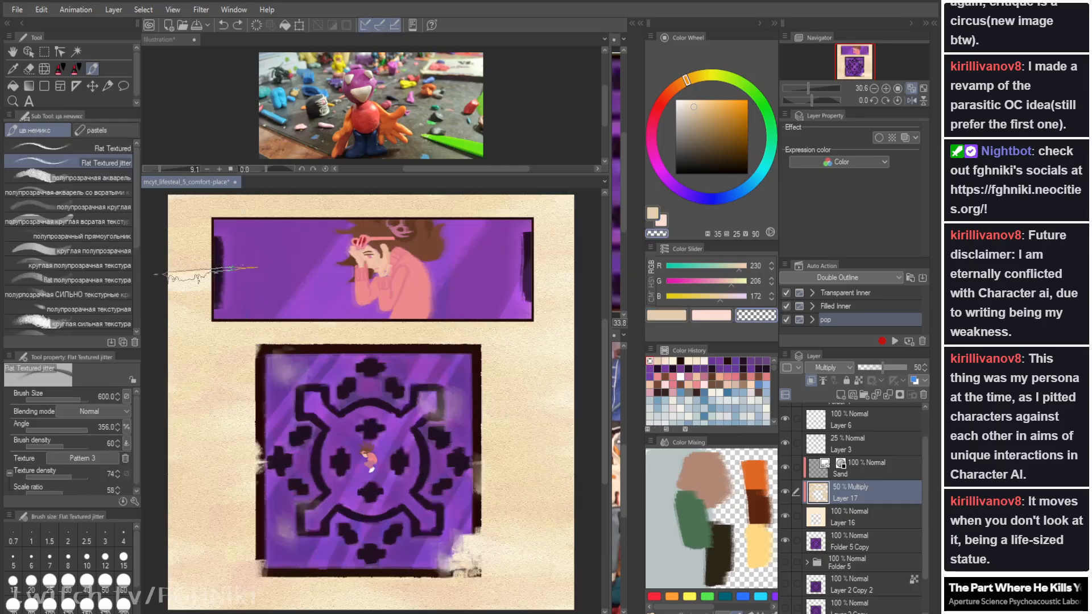
Step: Switch to the square smudge brush and lower the opacity of the beige Multiply layer to 25%
key(j)
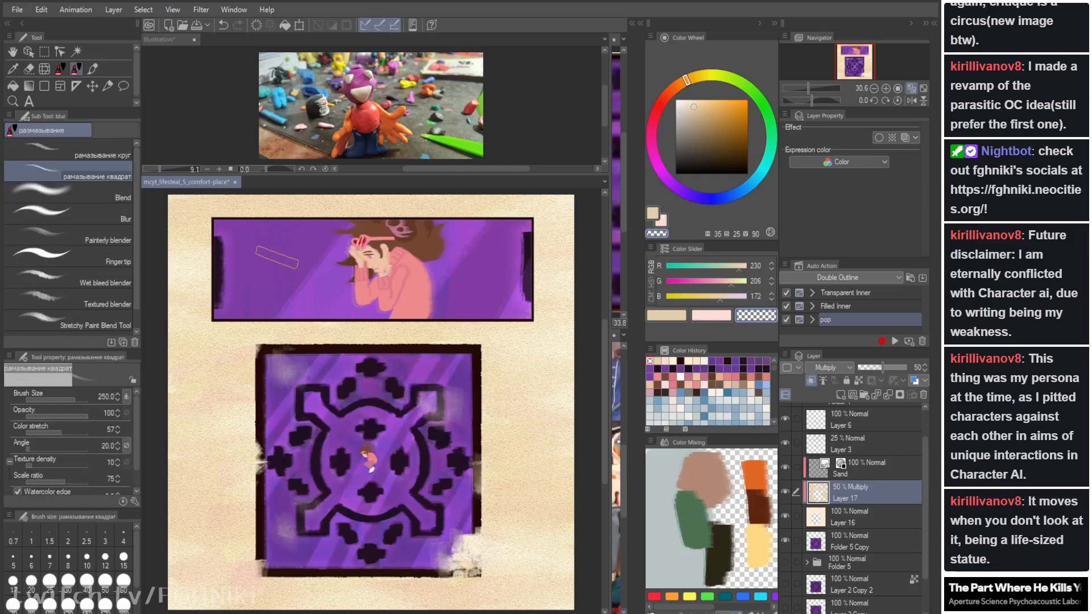
key(b)
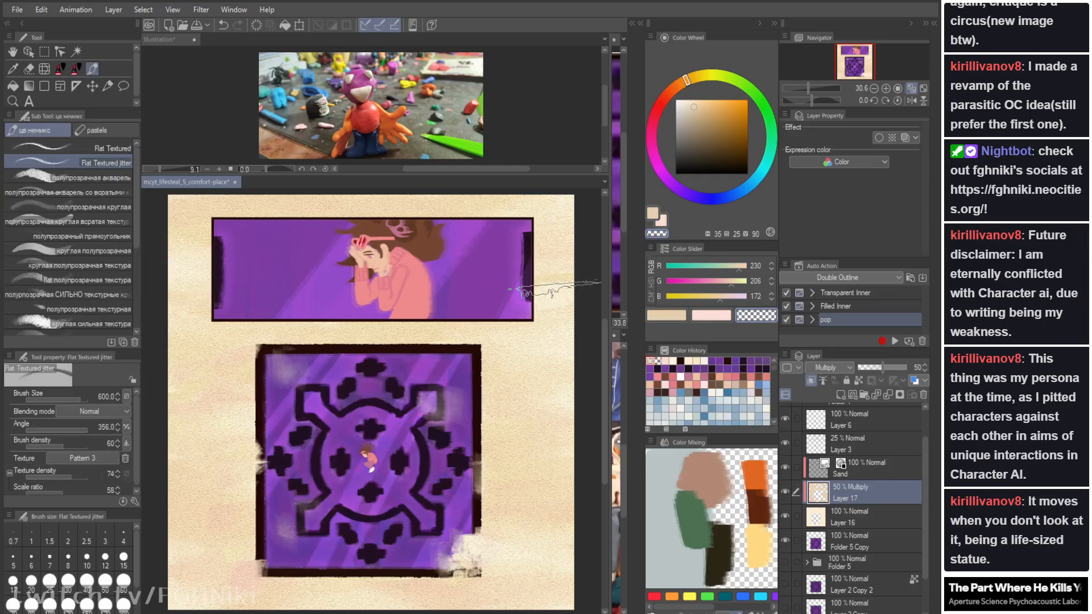
key(j)
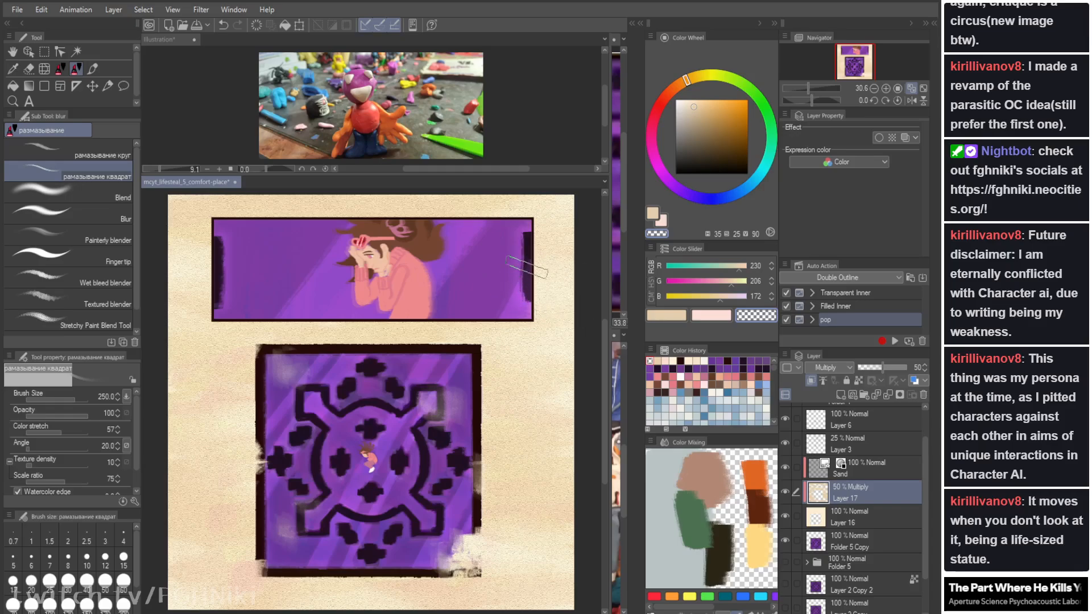
key(Tab)
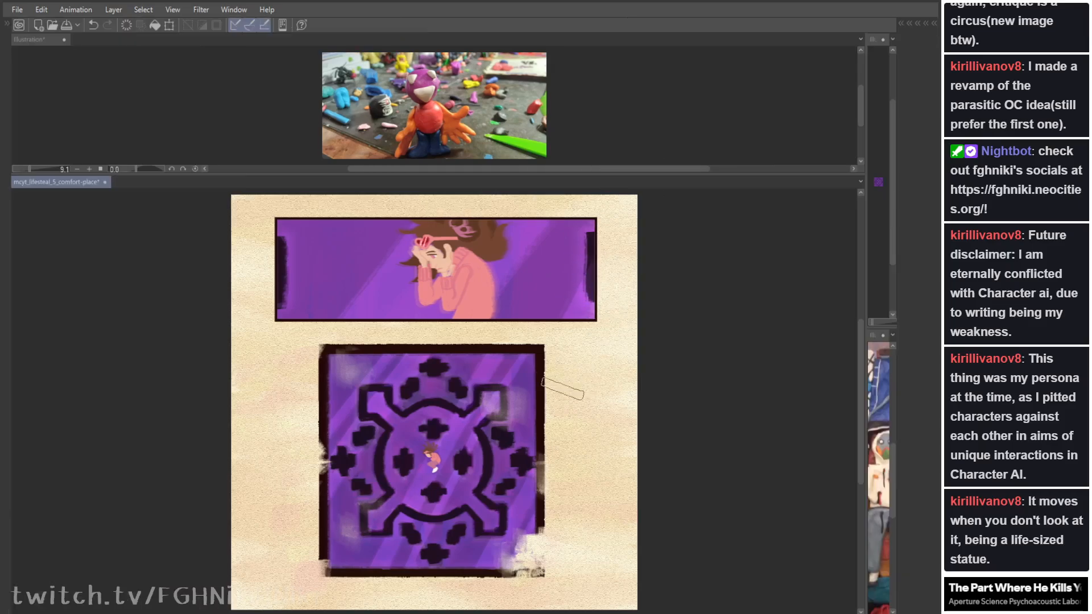
key(Tab)
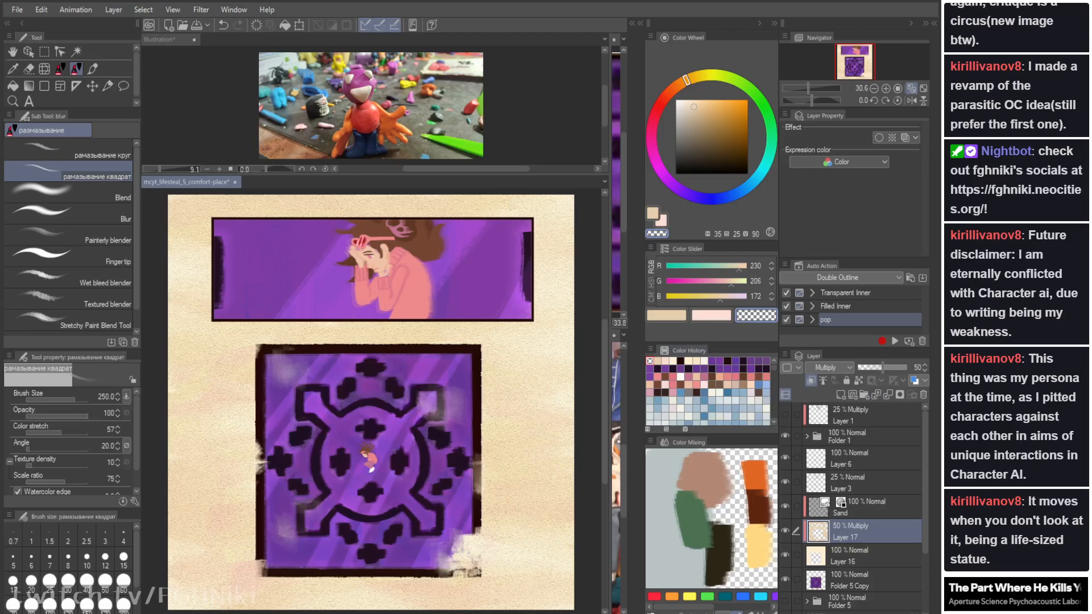
click(877, 368)
click(870, 368)
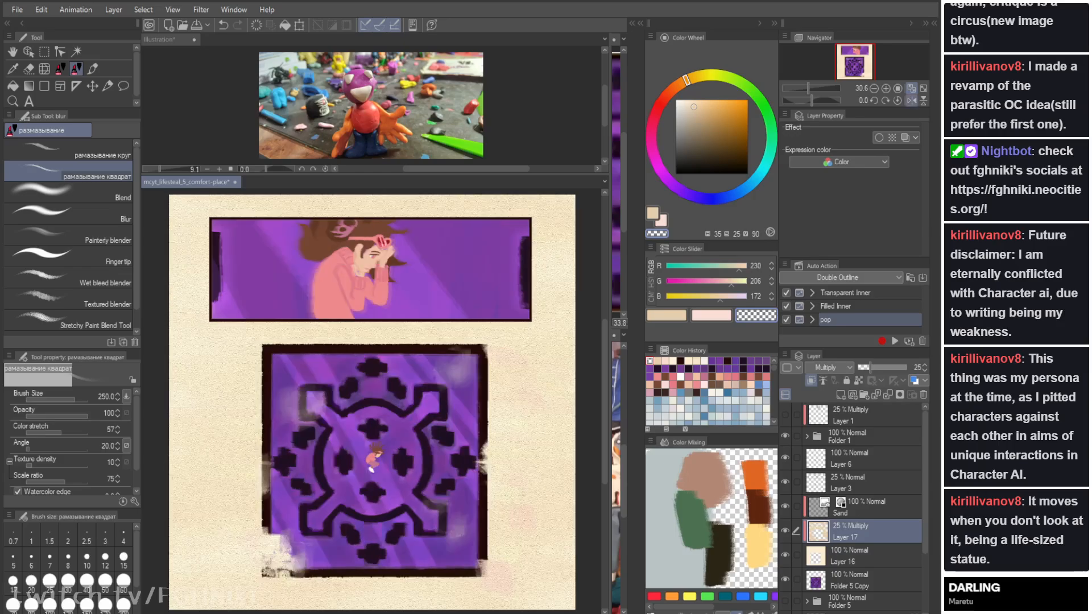
Step: Examine the upper panel's layers inside Folder 1, including its Add (Glow) streak layer, and leave the folder collapsed and selected
click(858, 458)
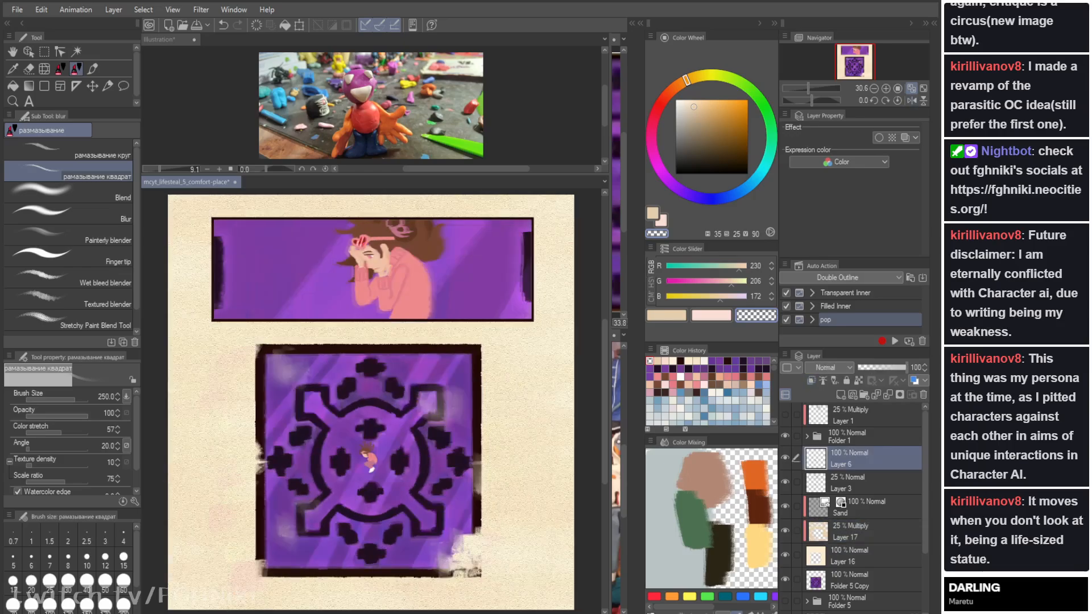
click(806, 437)
click(870, 477)
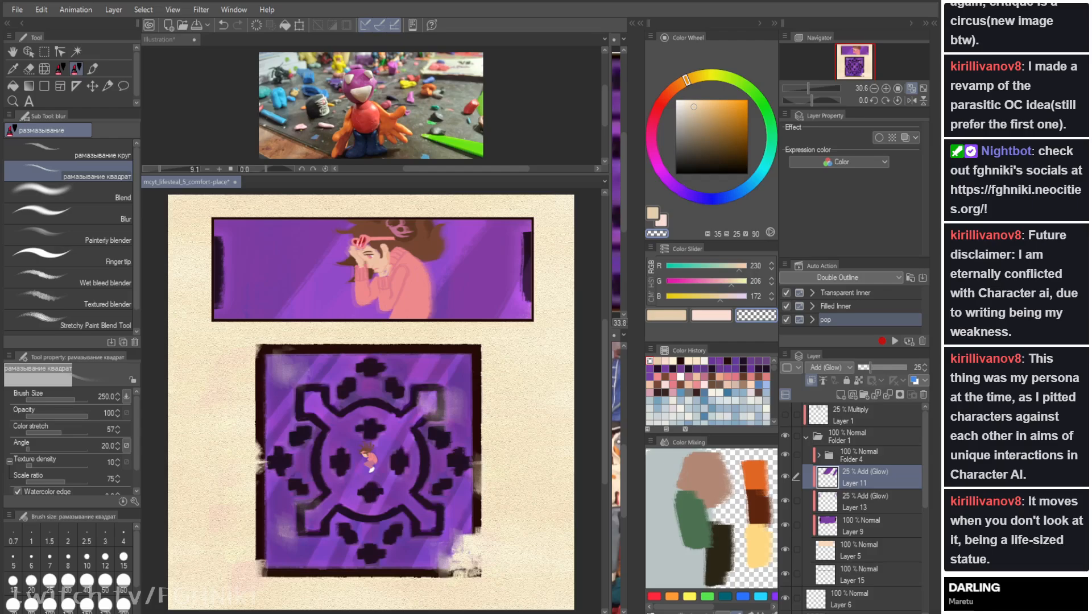
click(805, 437)
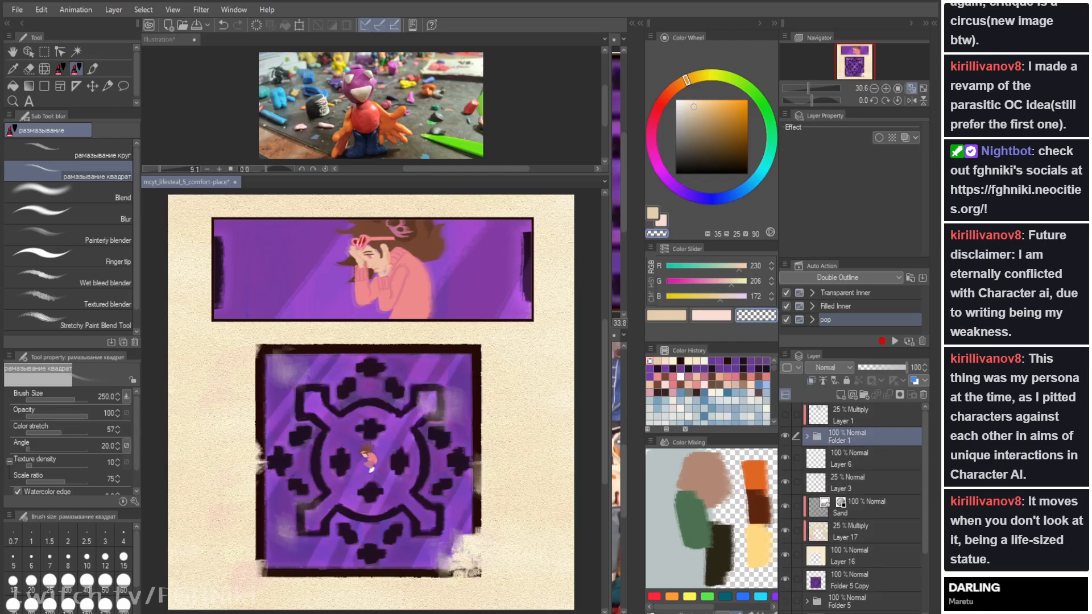
click(806, 437)
click(805, 437)
click(806, 437)
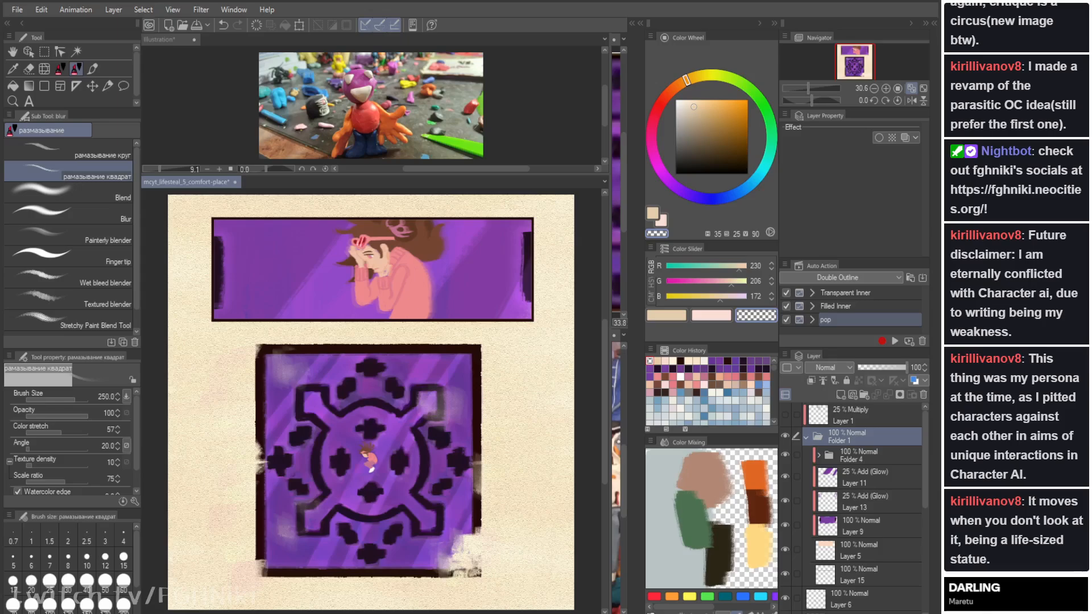
click(805, 437)
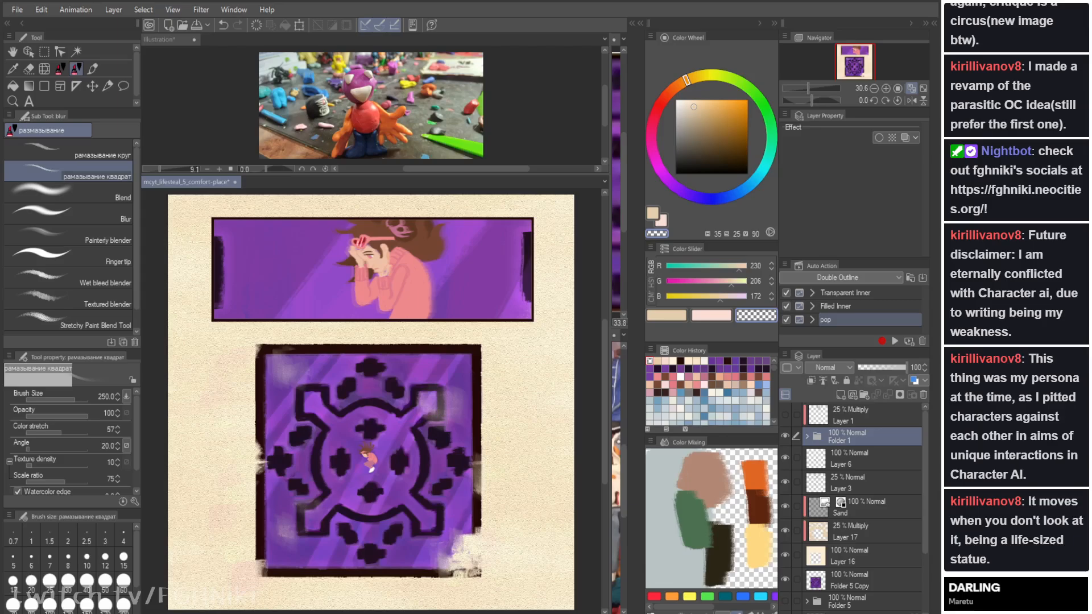
Step: Create a new folder above the Sand layer and add an empty layer inside it
click(864, 556)
click(864, 532)
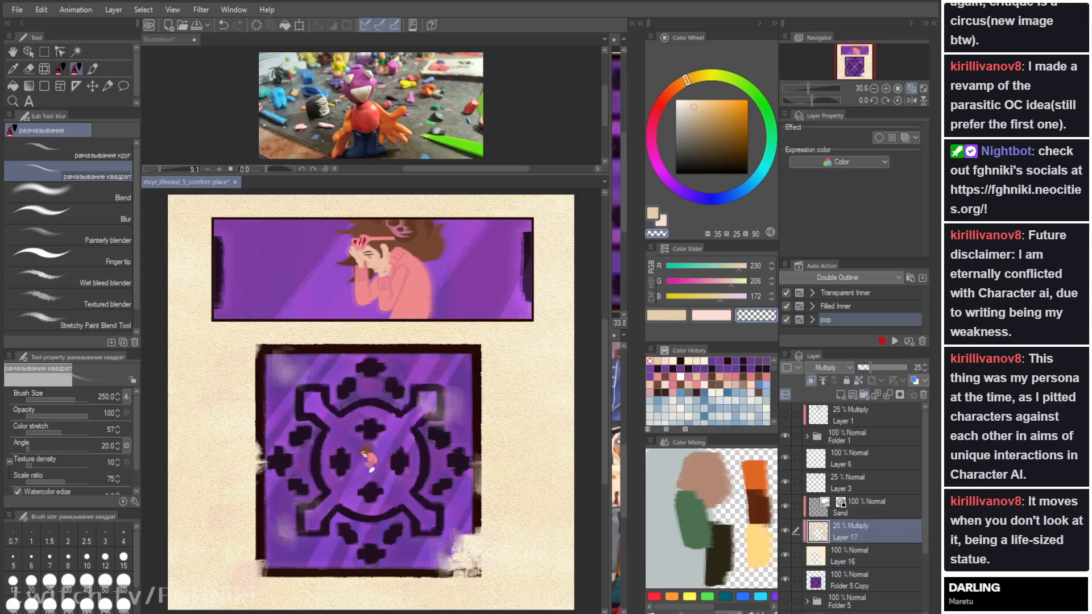
click(862, 394)
drag(864, 529, 864, 496)
key(ctrl+shift+n)
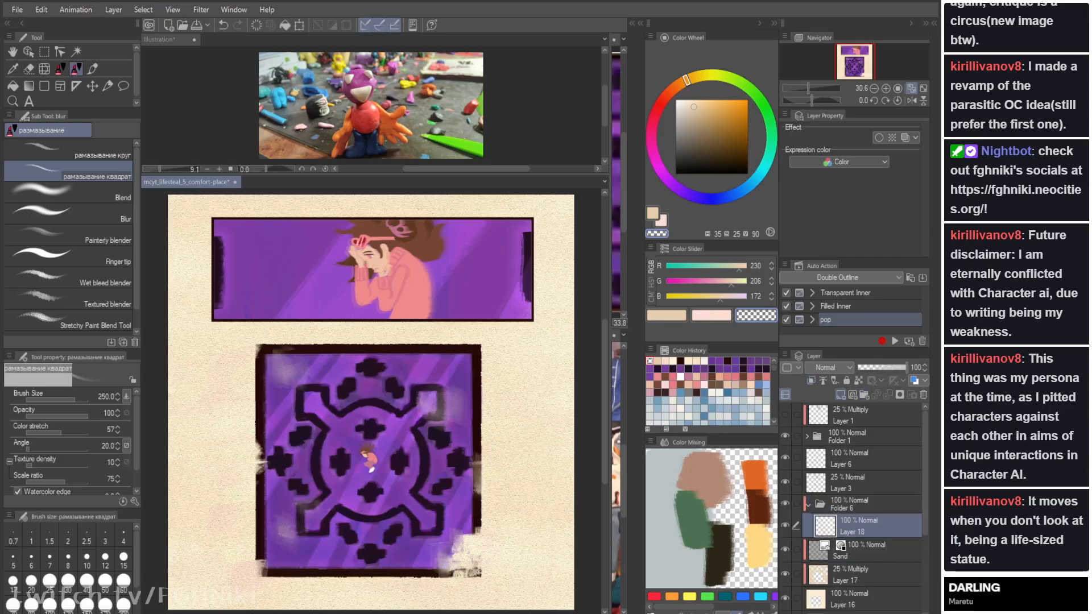
Step: Darken the sampled paper colour to brown (RGB 102, 85, 55) and set the Flat Textured jitter brush to size 15
key(i)
click(228, 477)
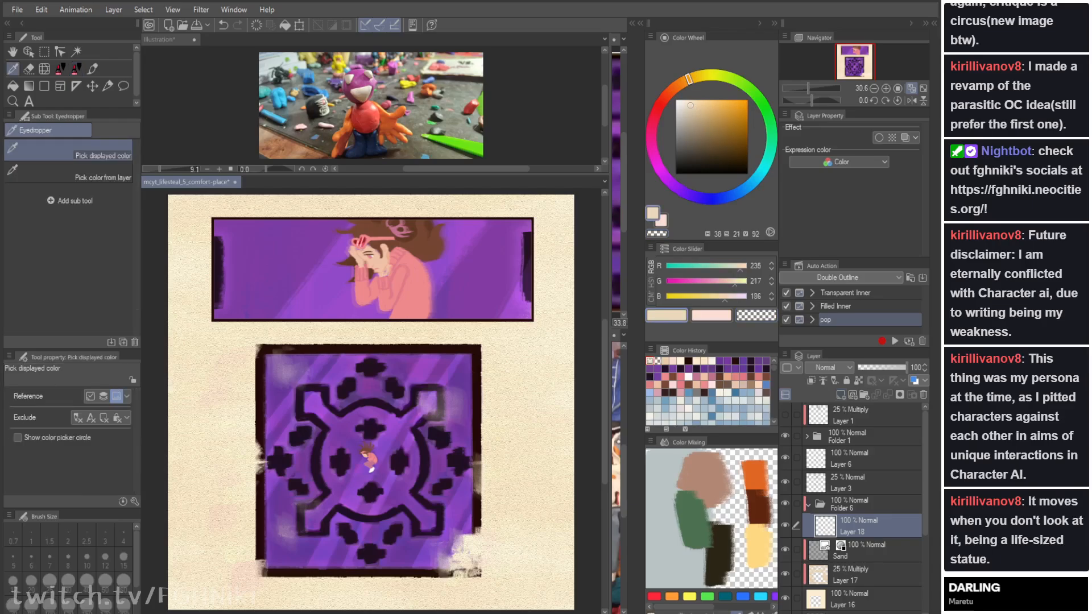
click(699, 119)
key(b)
click(123, 557)
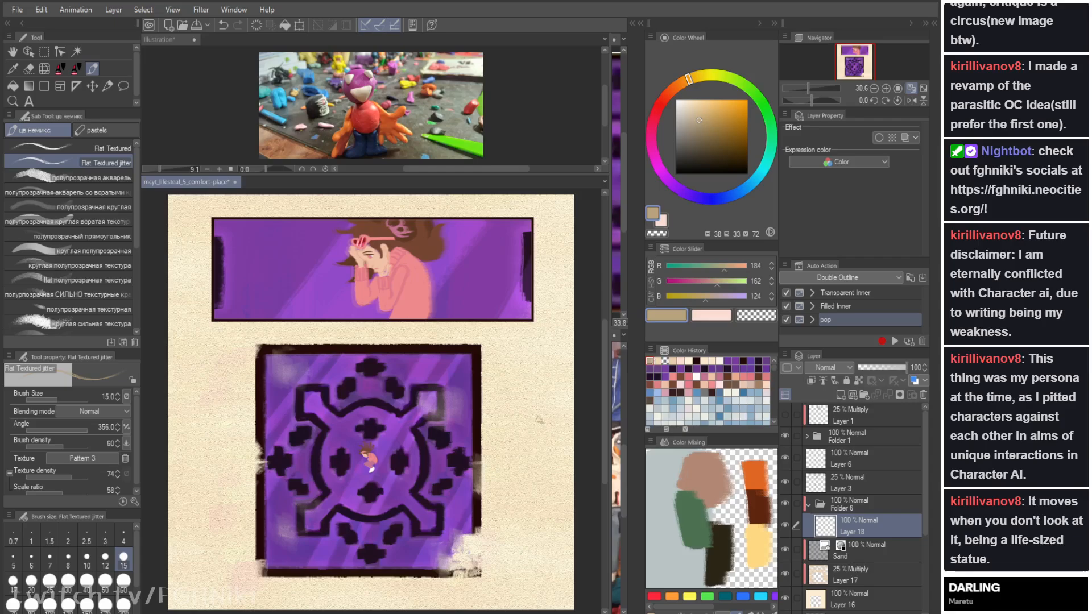
click(707, 144)
Step: Draw a few small scribbled marks on the paper margins on both sides of the square panel
key(ctrl+a)
key(ctrl+d)
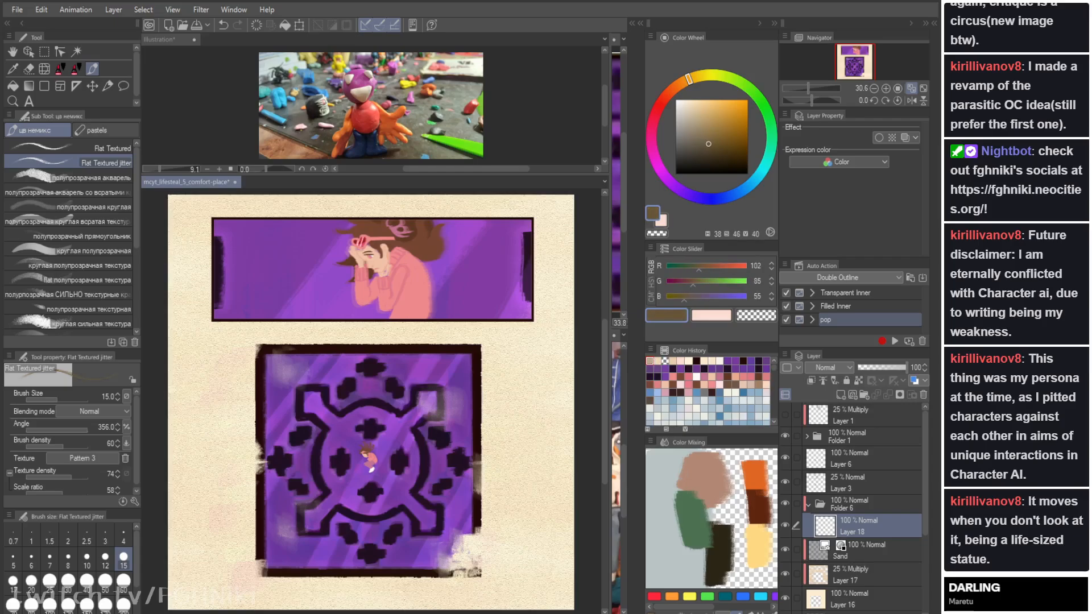
drag(541, 417, 540, 419)
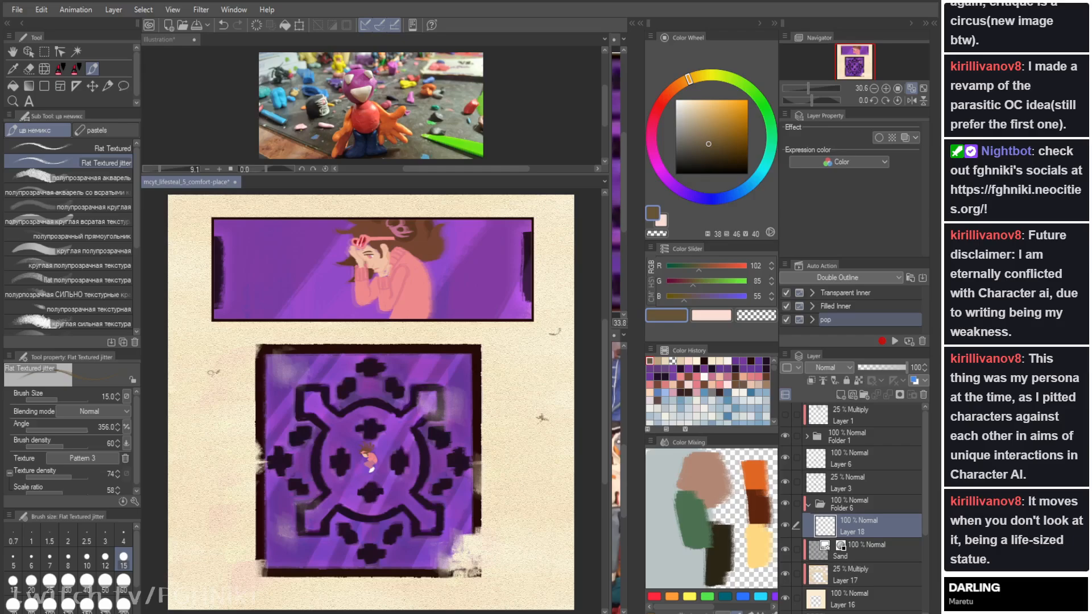
Step: Lasso and delete the curved mark near the wide panel's lower corner, and scatter more small brown marks around the margins
key(m)
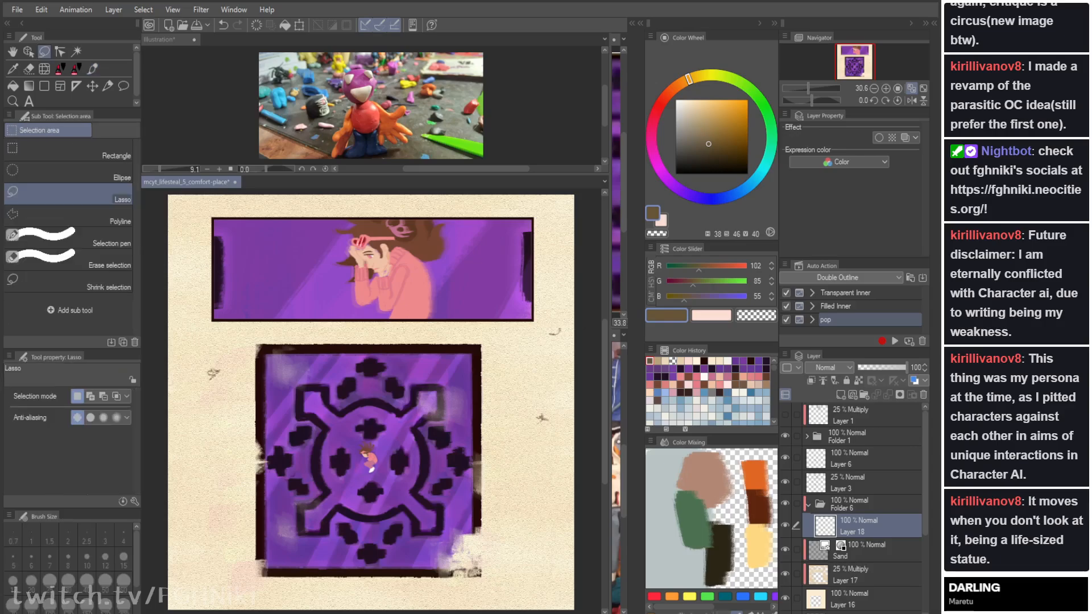
drag(569, 319, 559, 318)
key(Delete)
key(ctrl+d)
key(b)
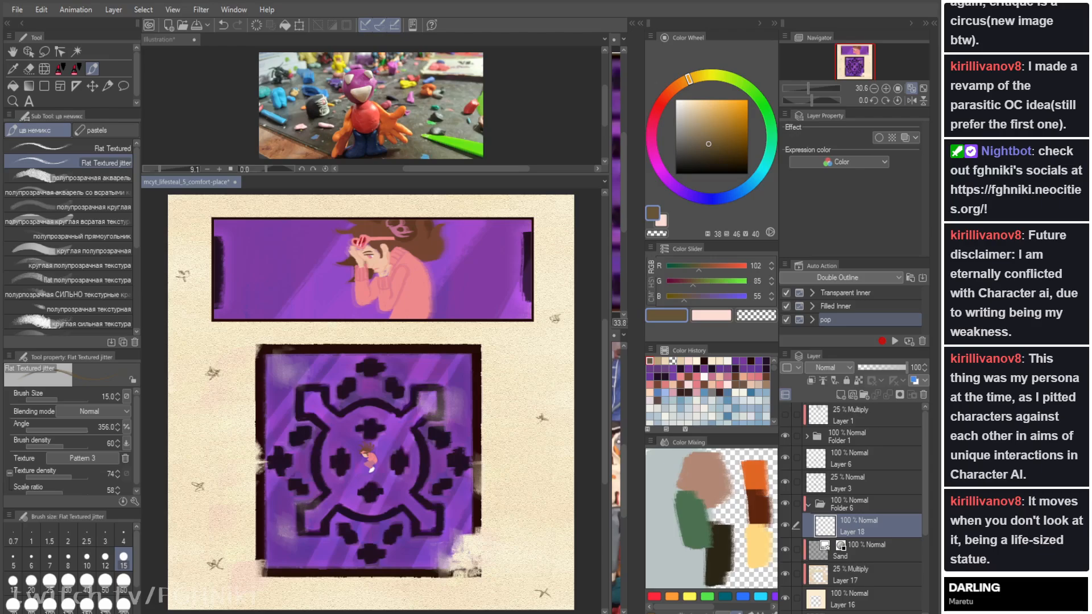
Step: Paste two clay-figure photos as new layers into the Illustration reference document and enlarge its viewing pane
click(165, 40)
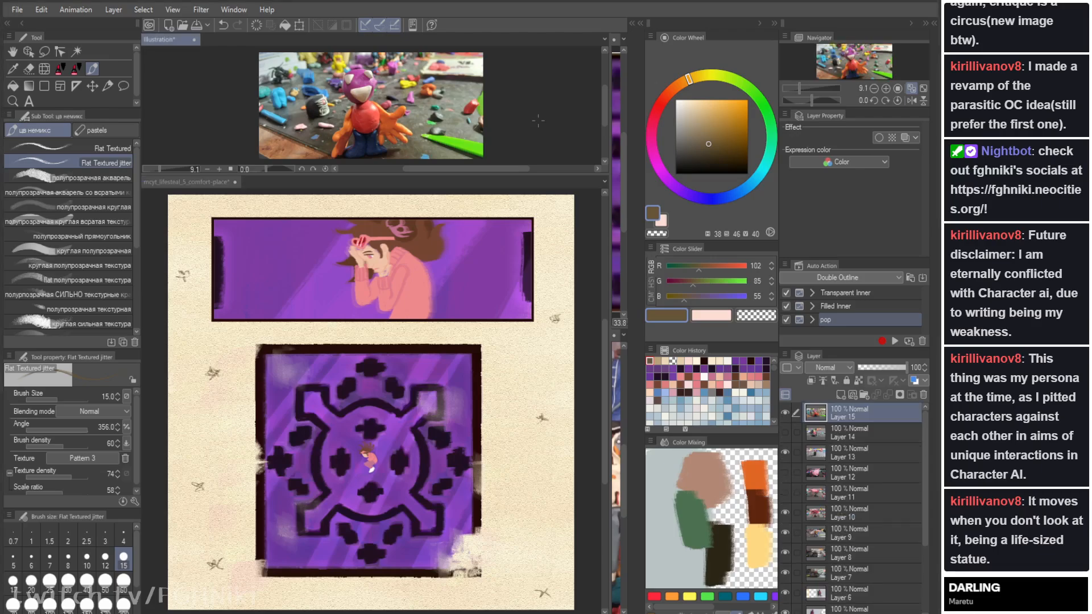
key(ctrl+v)
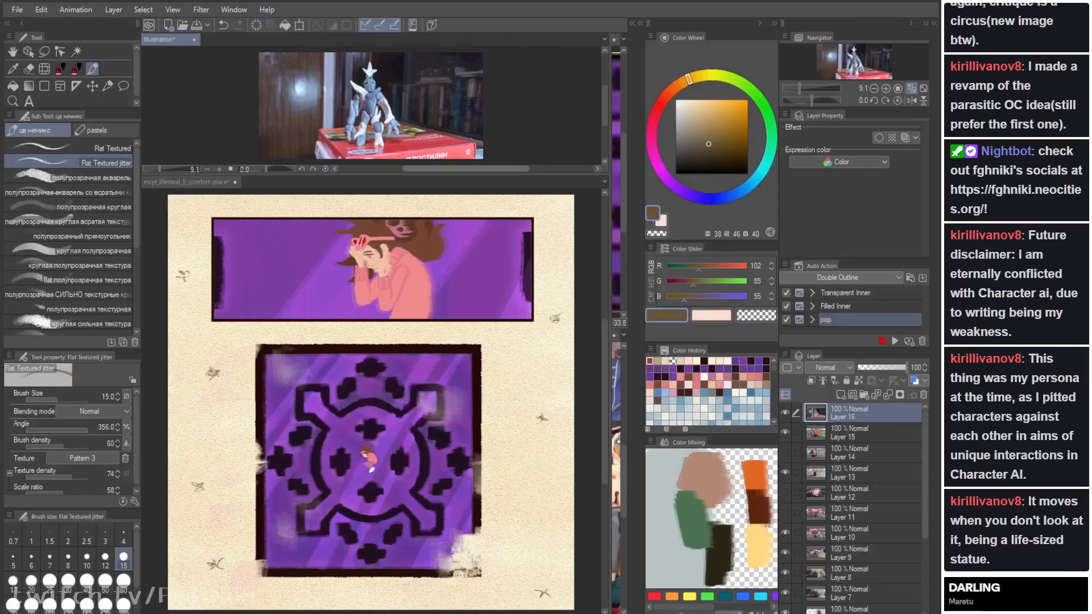
drag(515, 174, 514, 330)
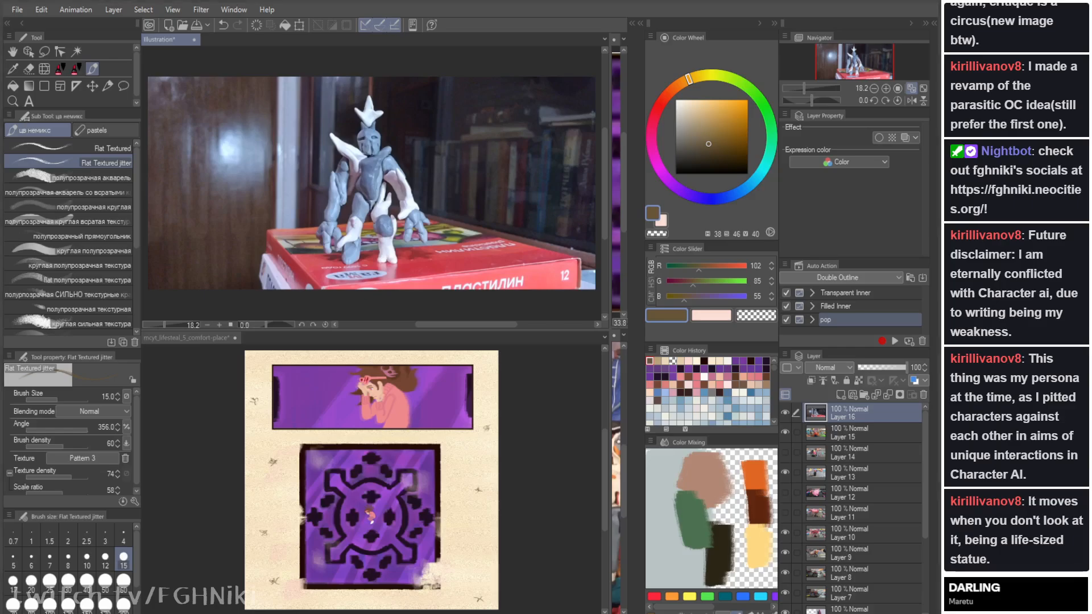
key(ctrl+v)
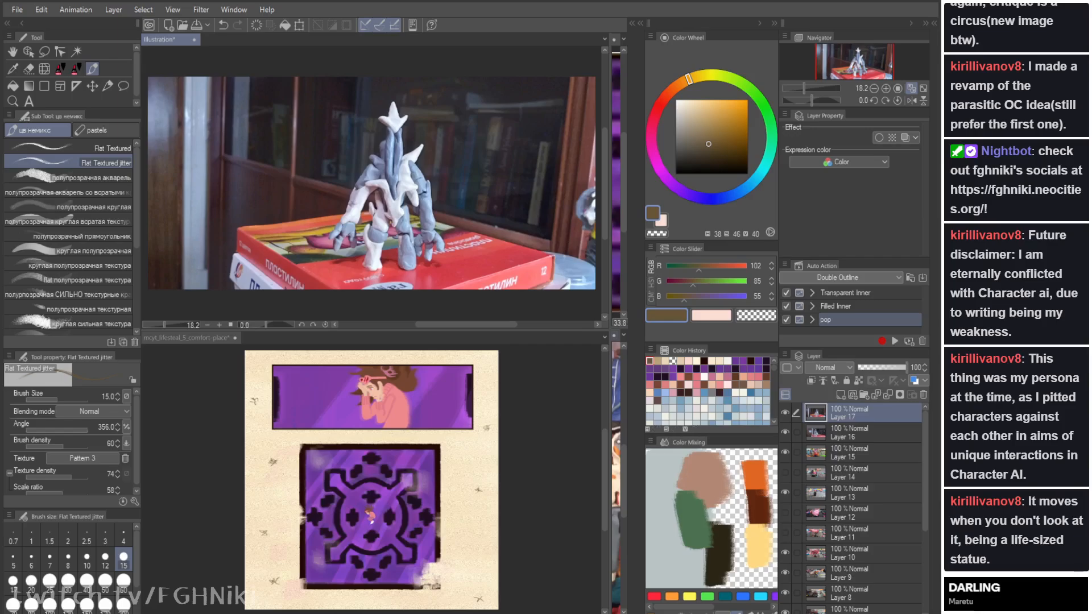
Step: Hide the newest reference photo, shrink the reference pane and return to the comfort-place canvas
click(785, 412)
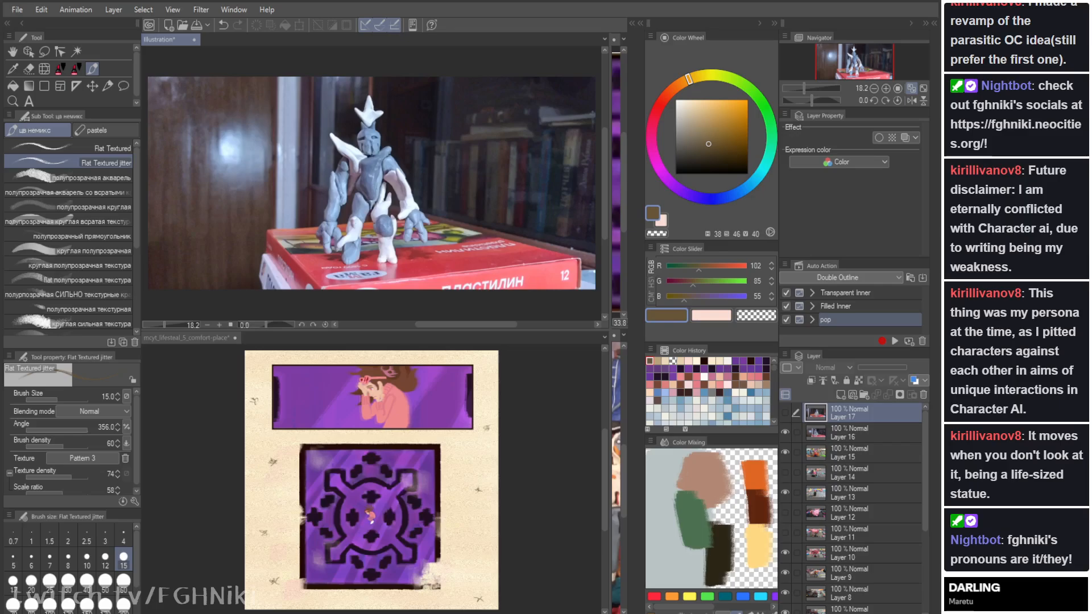
drag(398, 331, 397, 189)
click(453, 424)
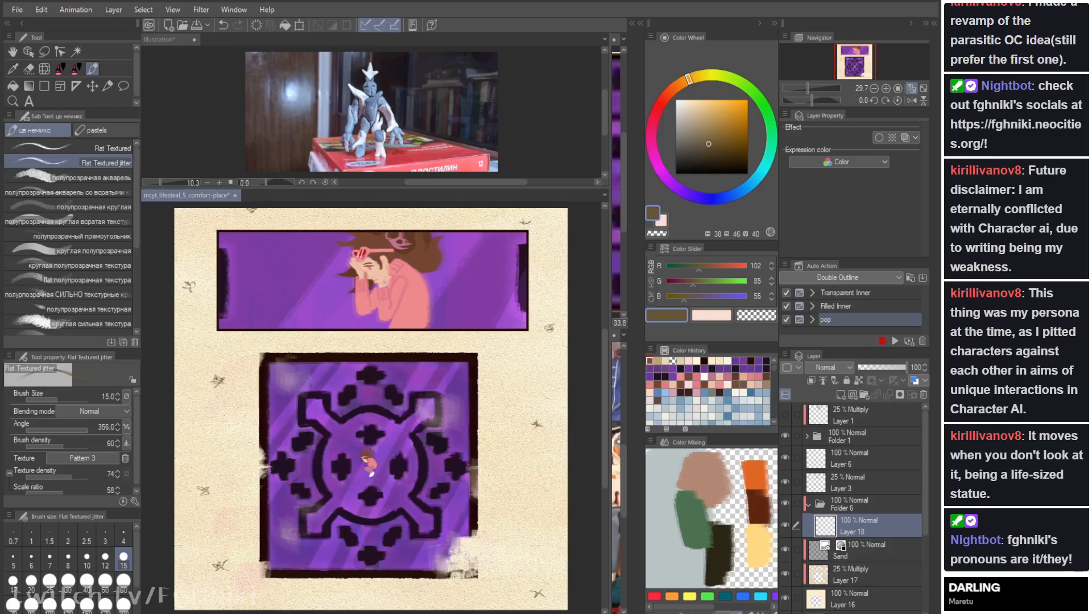
Step: Lasso the small brown mark in the margin left of the square panel and transform it
key(m)
drag(199, 461, 190, 488)
key(ctrl+t)
key(Return)
key(ctrl+d)
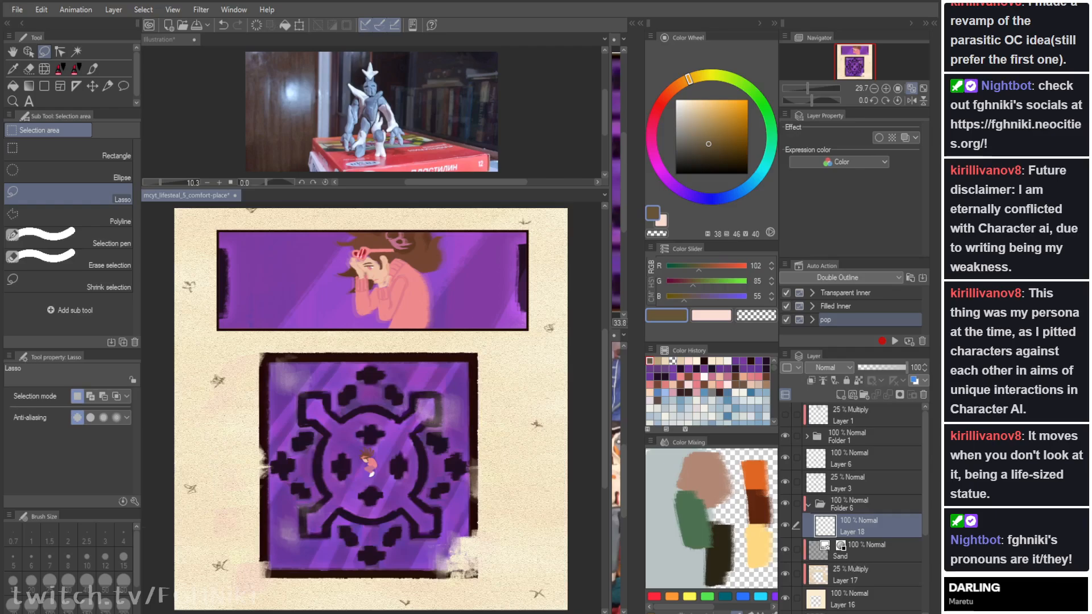
key(b)
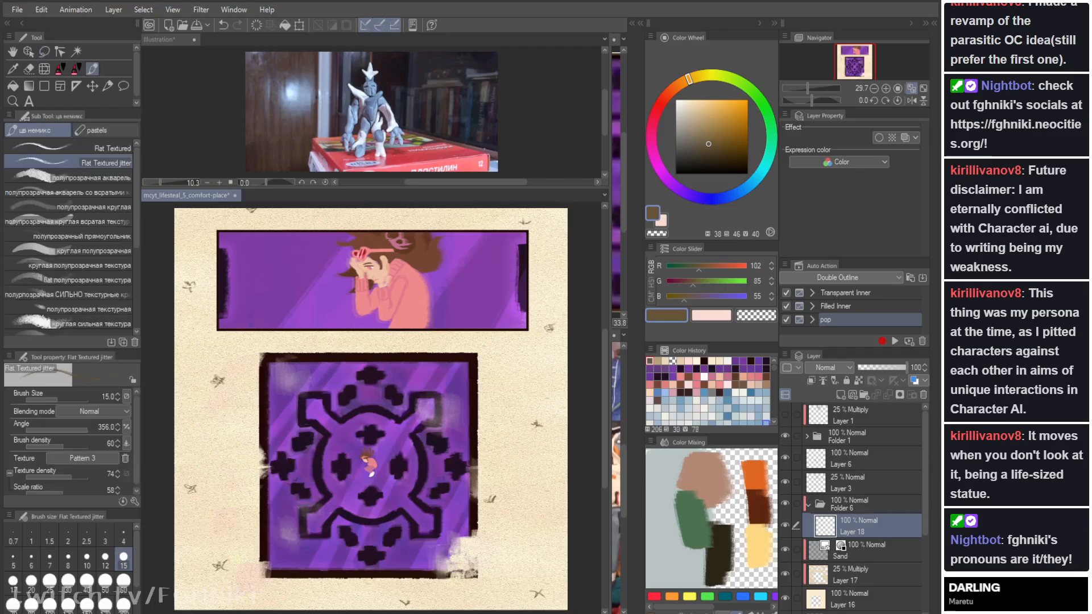
Step: Set the brown marks layer to 25% opacity with the Multiply blending mode
click(870, 367)
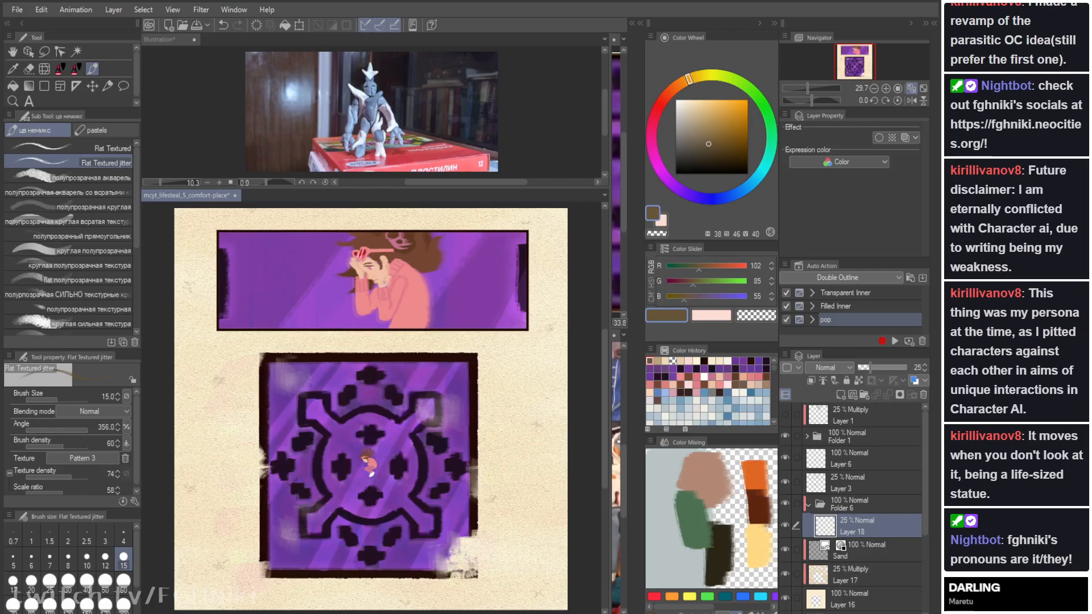
click(886, 367)
click(883, 367)
click(870, 367)
click(826, 404)
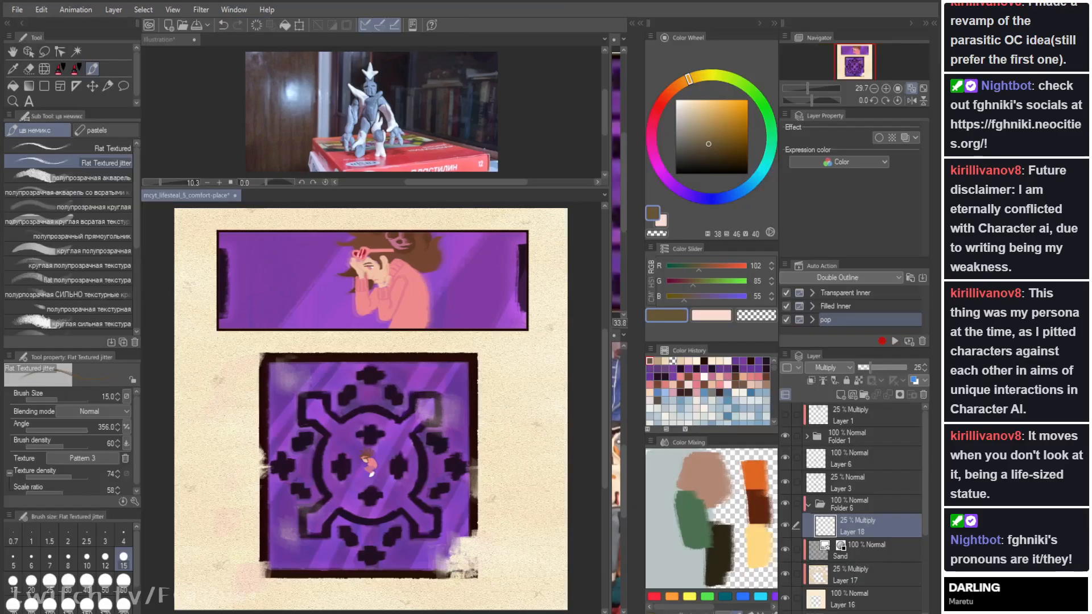
Step: Set Layer 14 in Folder 4 to Overlay and sample a cream tone (RGB 247, 241, 216) from the square panel's worn corner
click(858, 504)
click(858, 483)
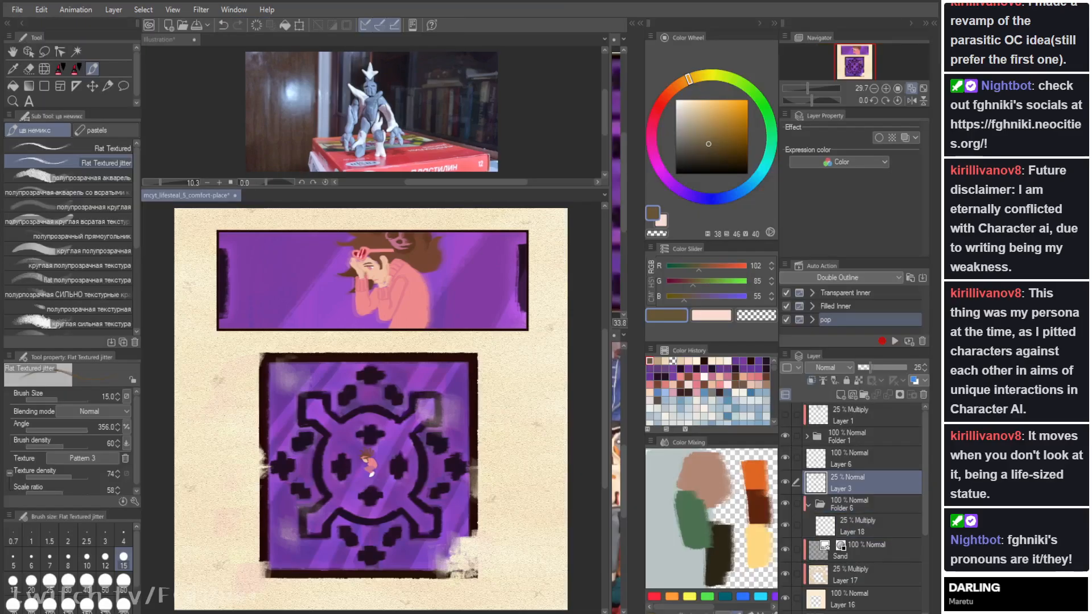
click(806, 437)
click(858, 456)
click(818, 455)
click(871, 478)
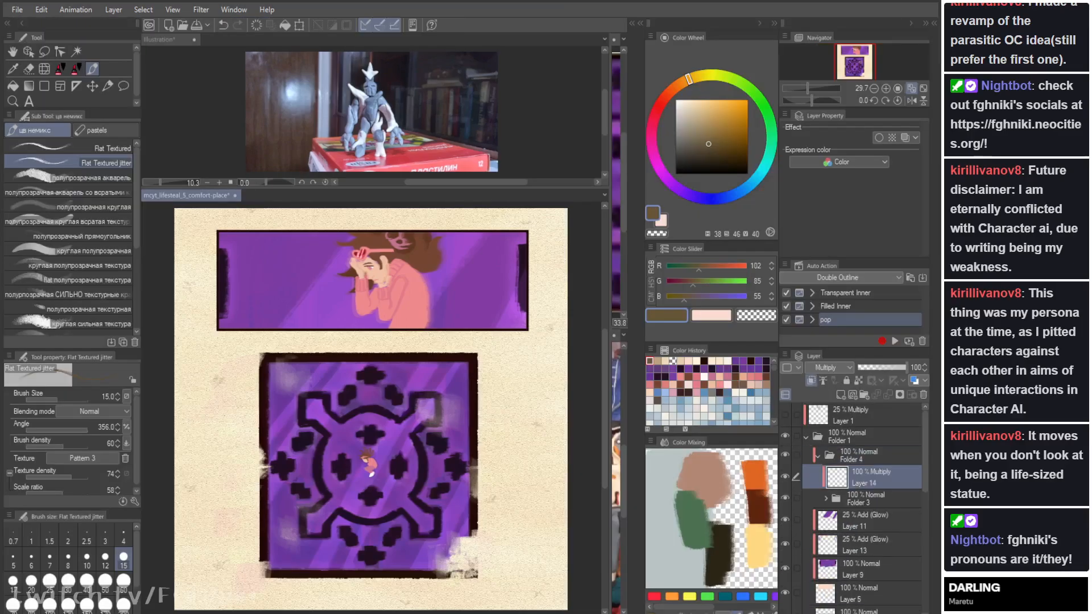
key(i)
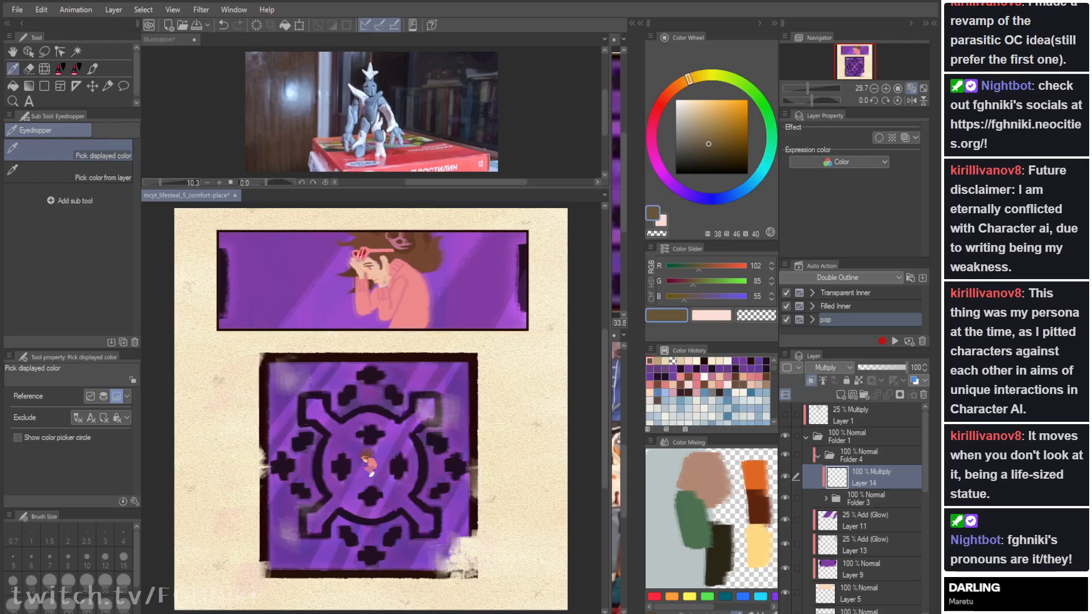
click(468, 554)
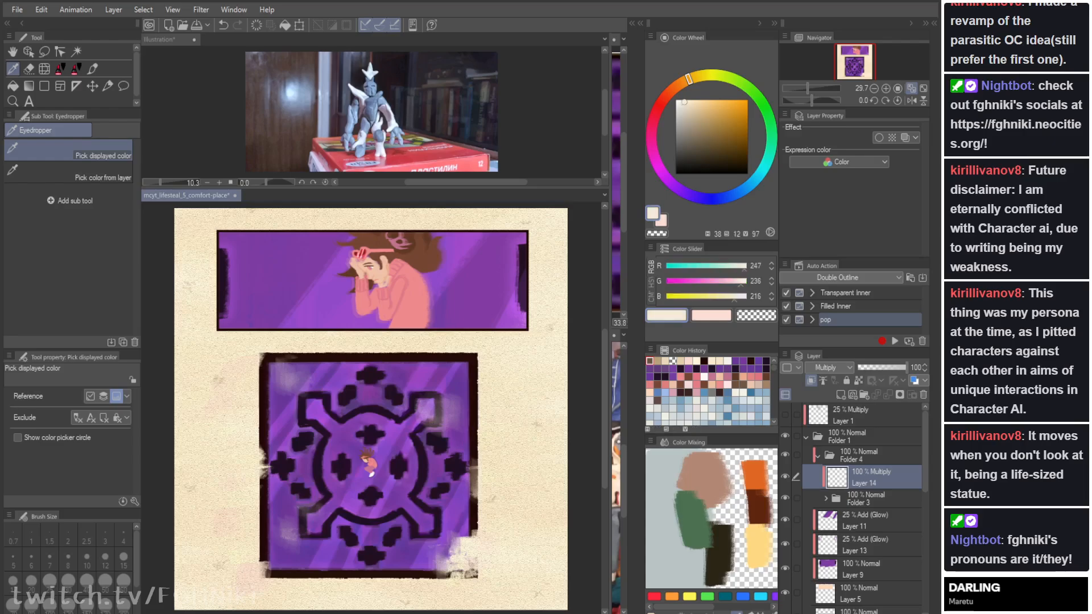
click(467, 552)
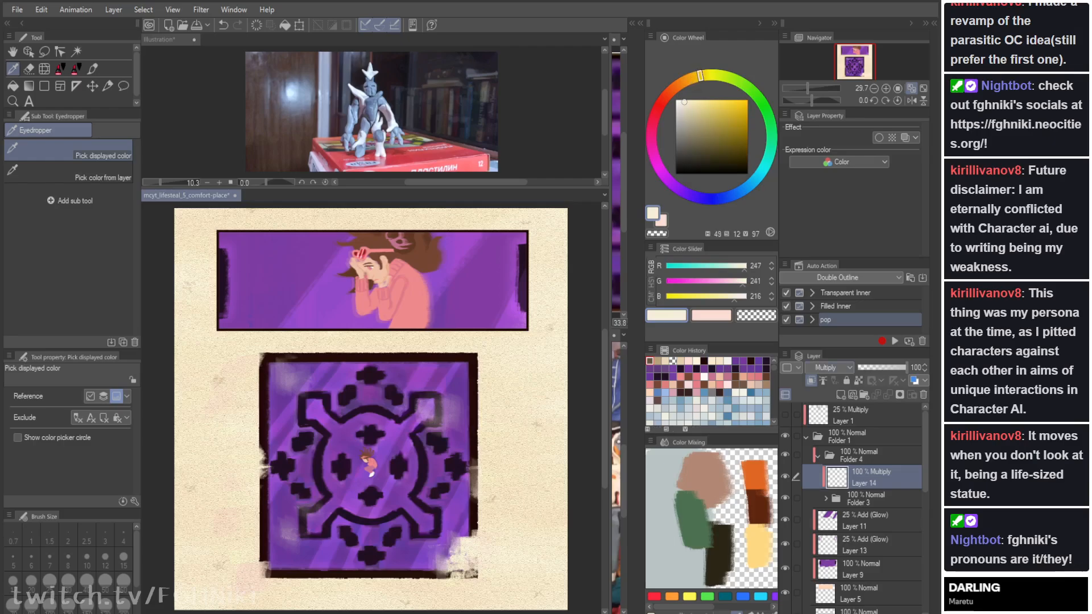
key(Tab)
key(Tab)
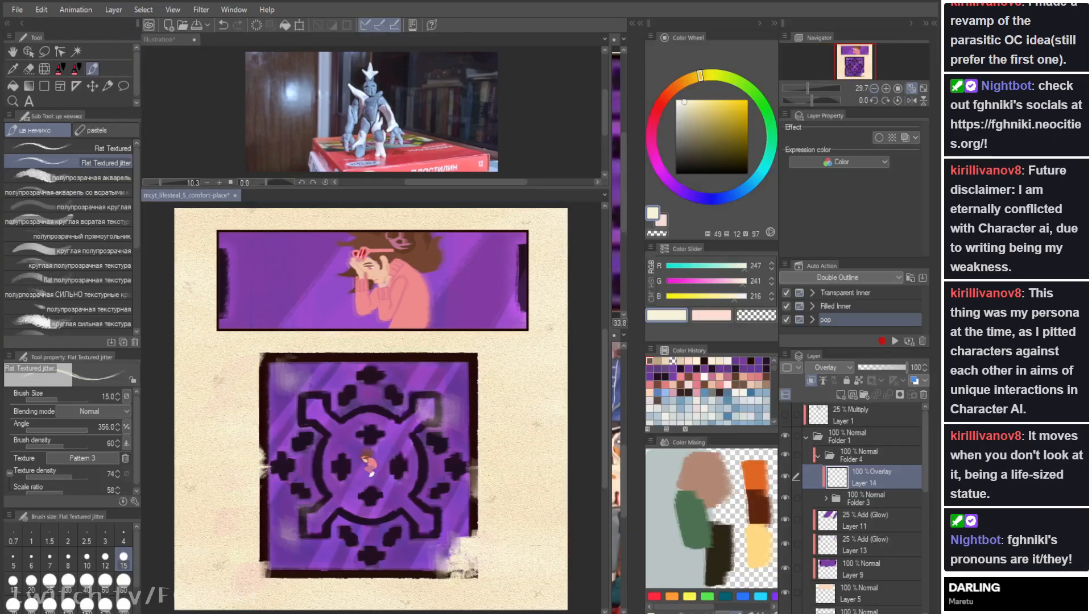
Step: Select Layer 8 in Folder 3 and sample the skin tone (RGB 240, 194, 166) from the character's face
key(ctrl+alt+0)
key(space)
drag(371, 341, 340, 504)
key(Tab)
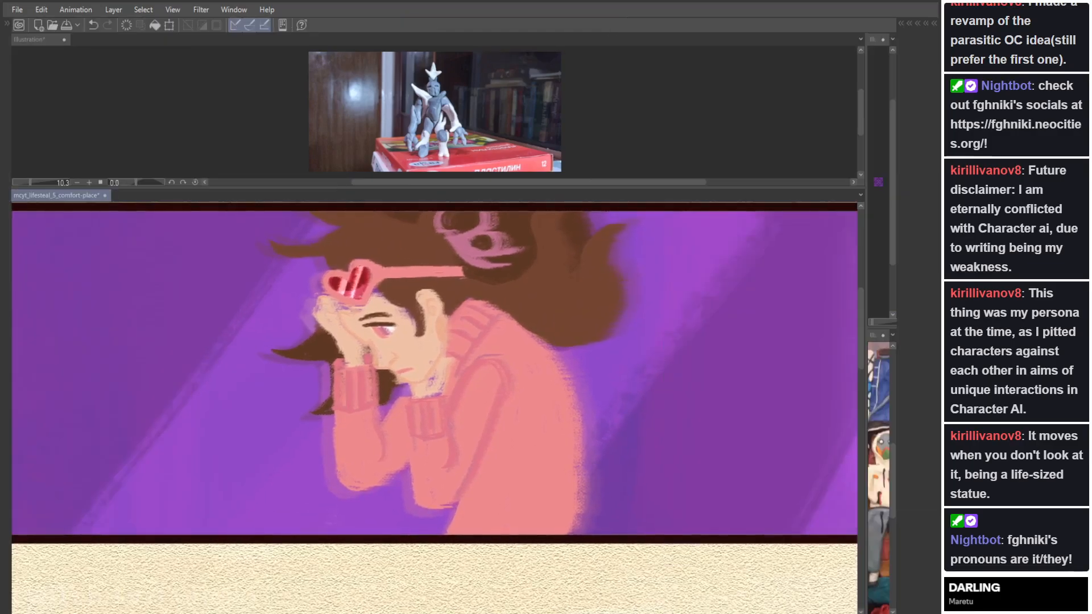
key(Tab)
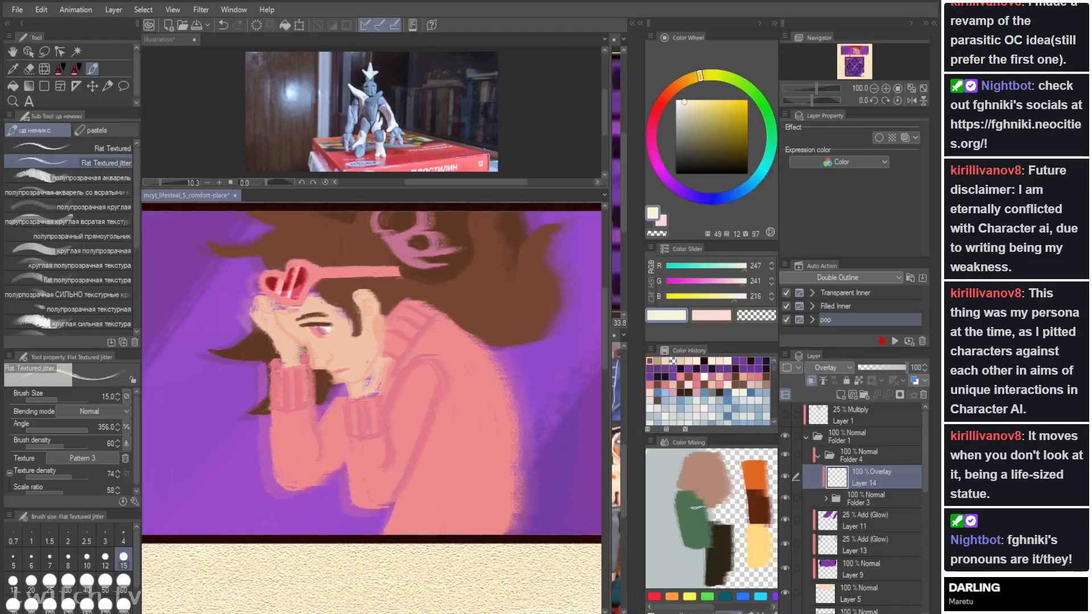
click(883, 521)
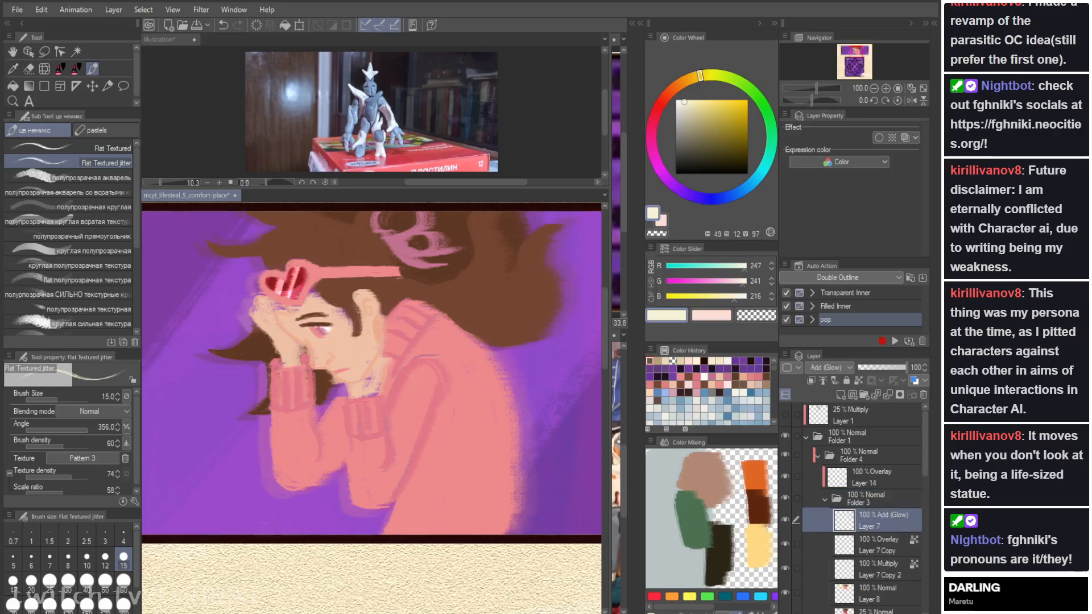
click(882, 593)
click(882, 611)
click(882, 584)
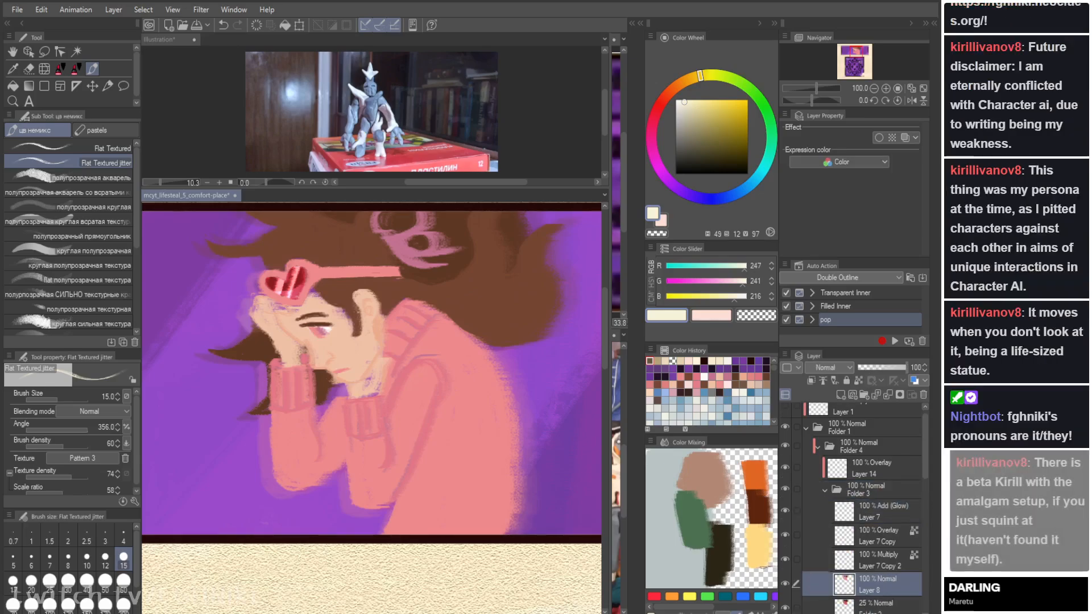
key(i)
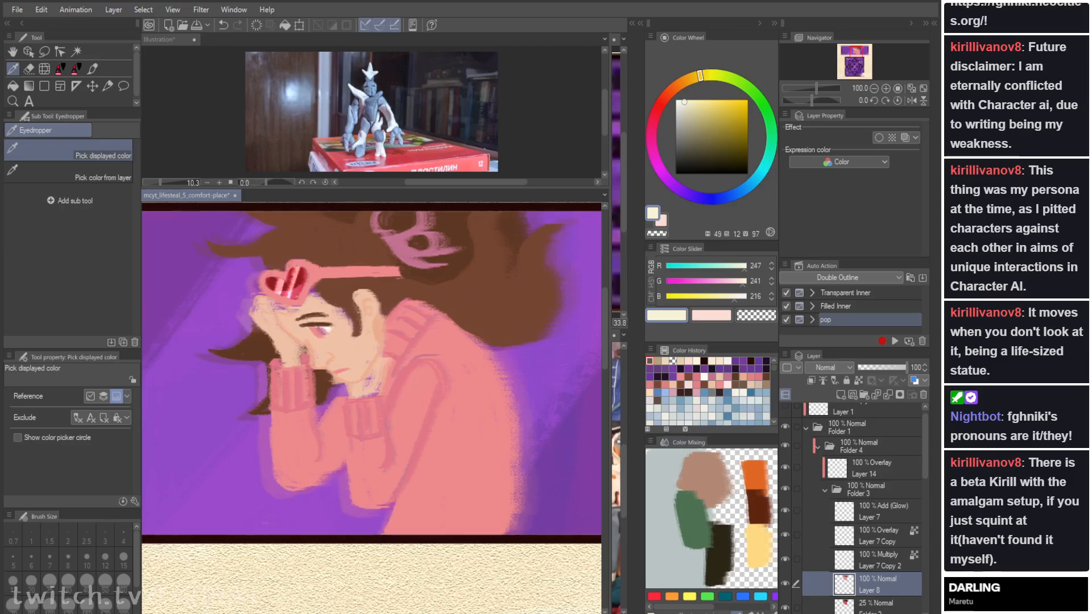
click(343, 288)
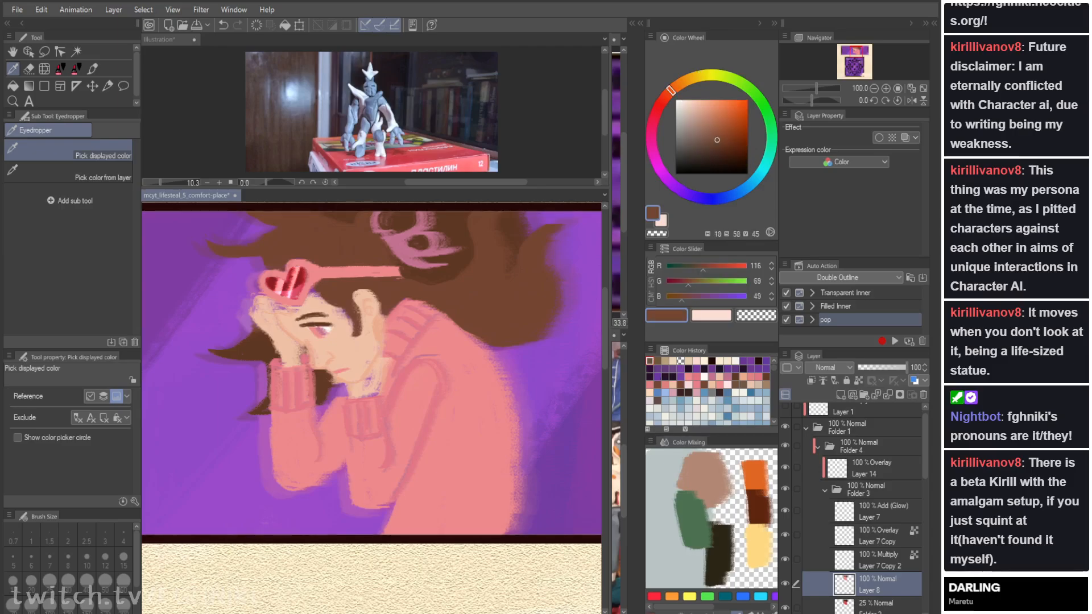
click(348, 341)
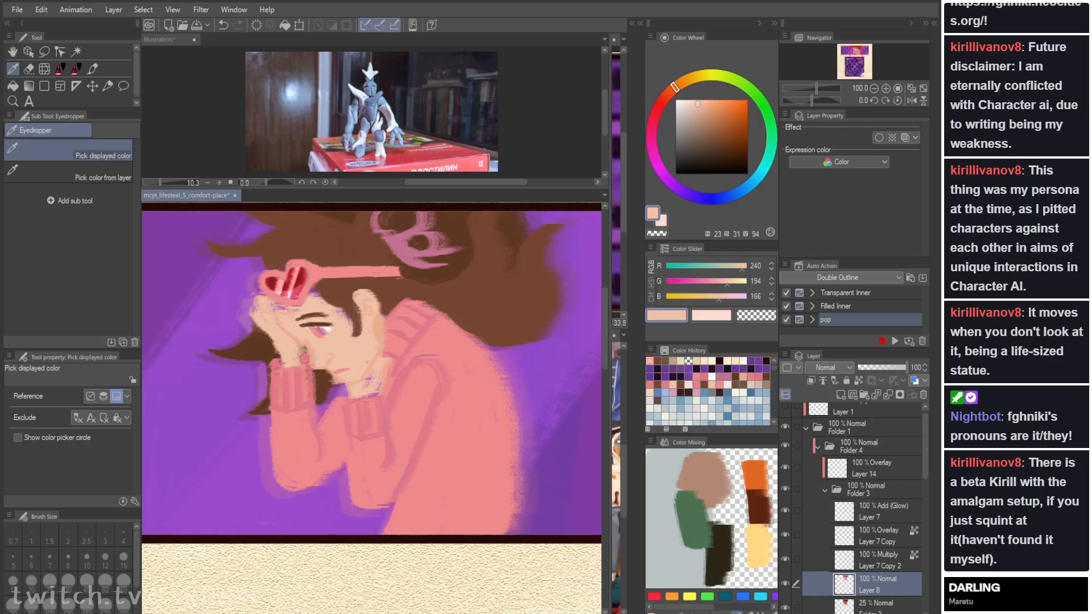
Step: Add a new layer directly above the 25% folder inside Folder 3 and enlarge the reference pane slightly
click(883, 607)
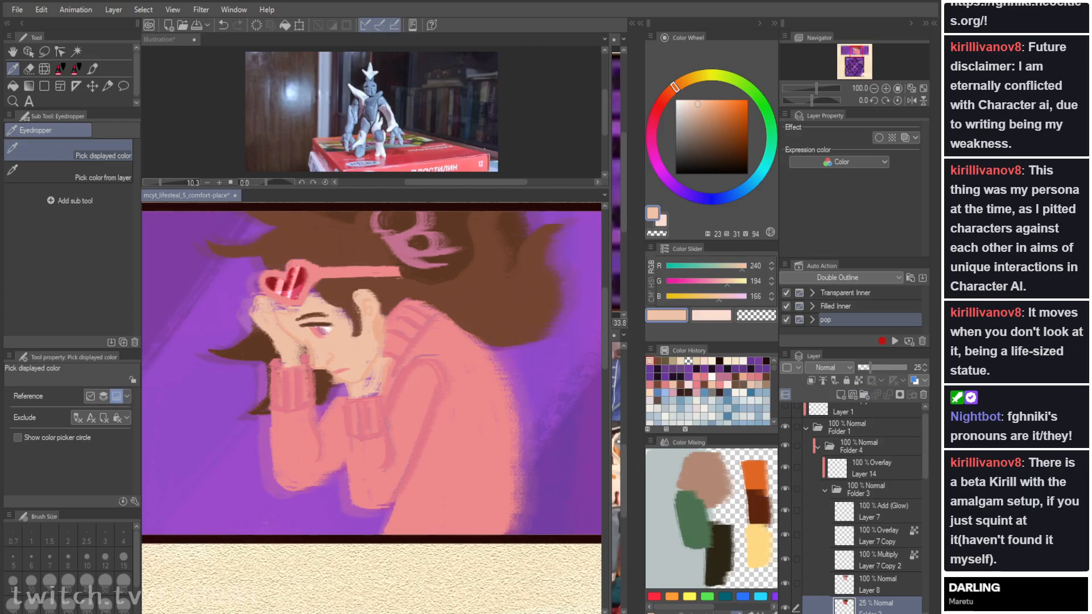
click(841, 395)
mouse_move(372, 189)
mouse_down()
mouse_move(372, 251)
mouse_move(373, 228)
mouse_up()
Step: Touch up the character with the Flat Textured jitter brush at size 40, sample the sweater pink (RGB 238, 138, 140) and merge the touch-up layer with Layer 8
key(b)
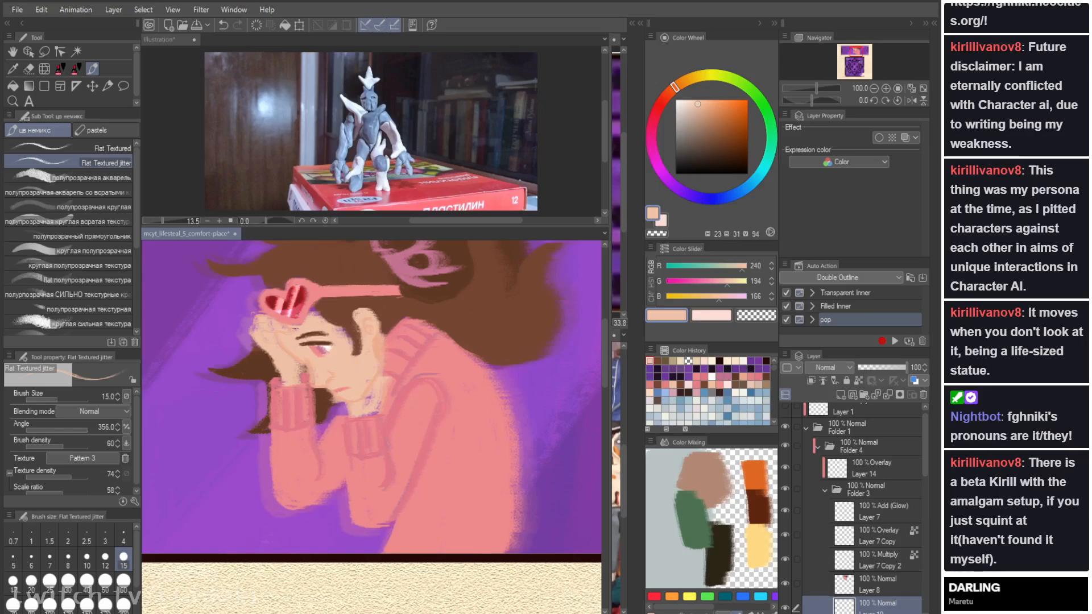
click(87, 580)
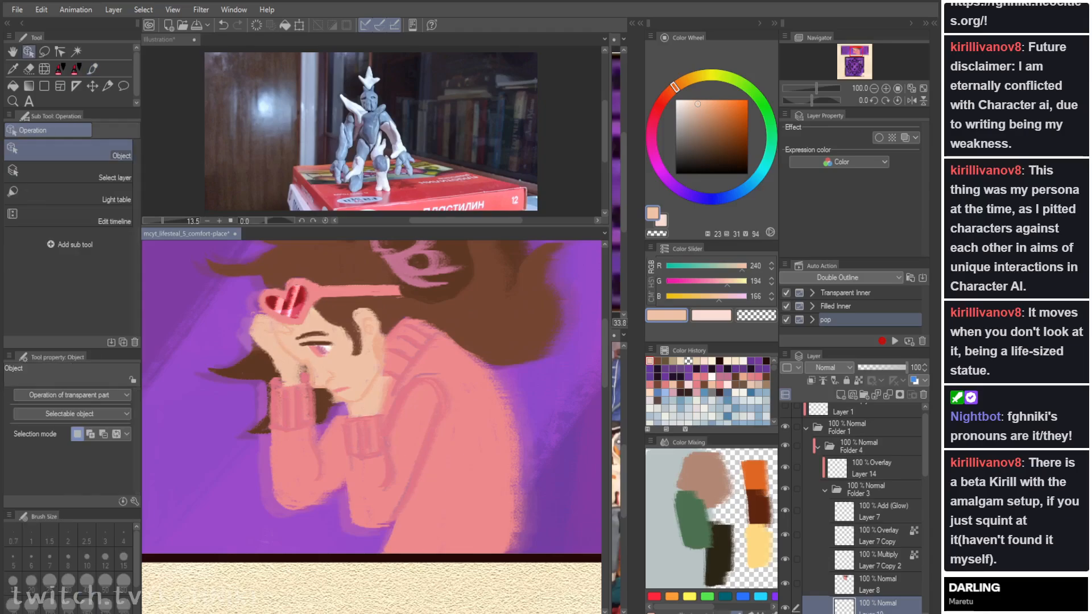
alt+click(429, 463)
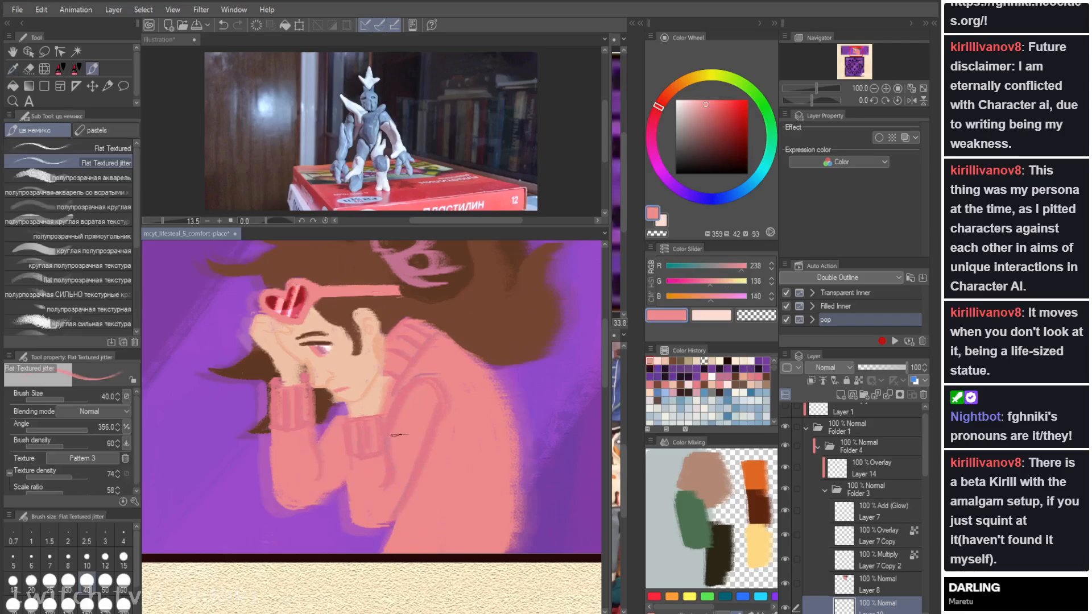
drag(286, 417, 300, 459)
key(ctrl+z)
shift+click(877, 584)
key(shift+alt+e)
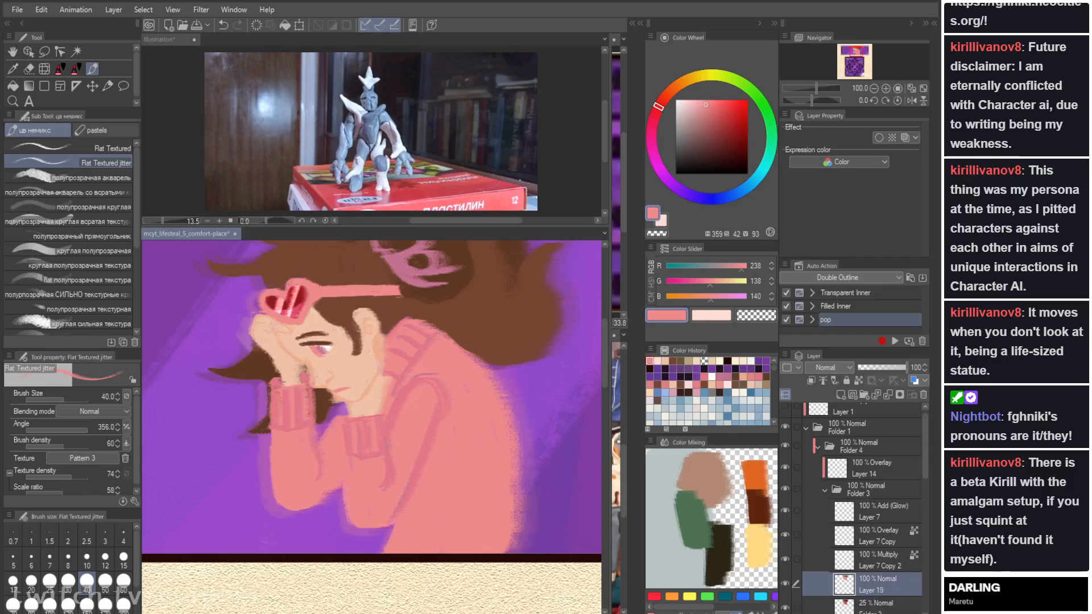
Step: Paint pale pink (RGB 252, 222, 211) highlights on the character's face, glasses and hair on Overlay Layer 14
click(825, 490)
click(875, 469)
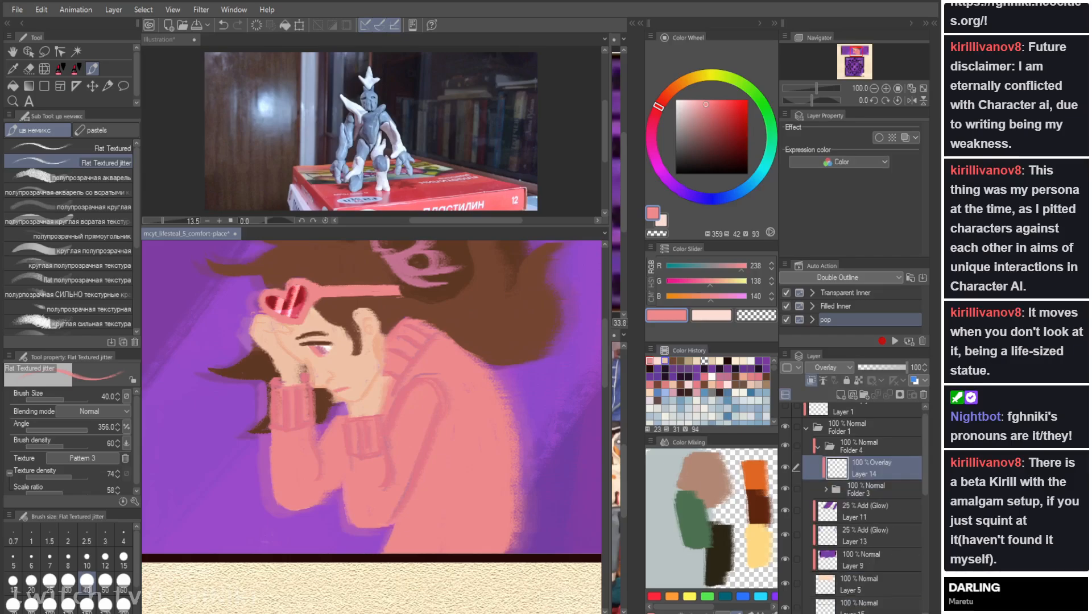
click(657, 361)
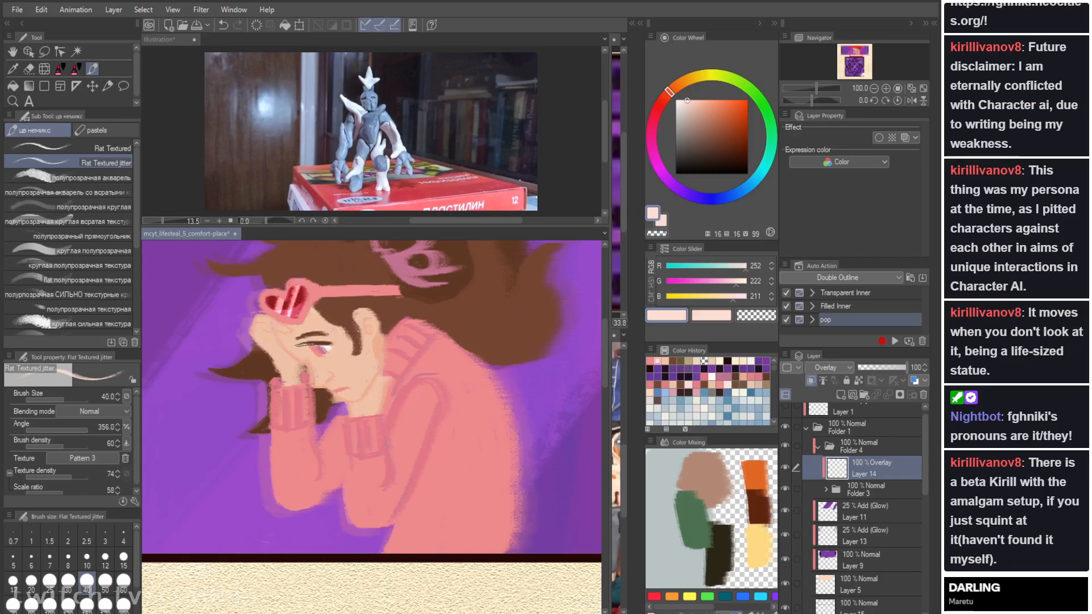
mouse_move(317, 343)
mouse_down()
mouse_move(349, 333)
mouse_move(340, 321)
mouse_move(352, 348)
mouse_move(334, 320)
mouse_up()
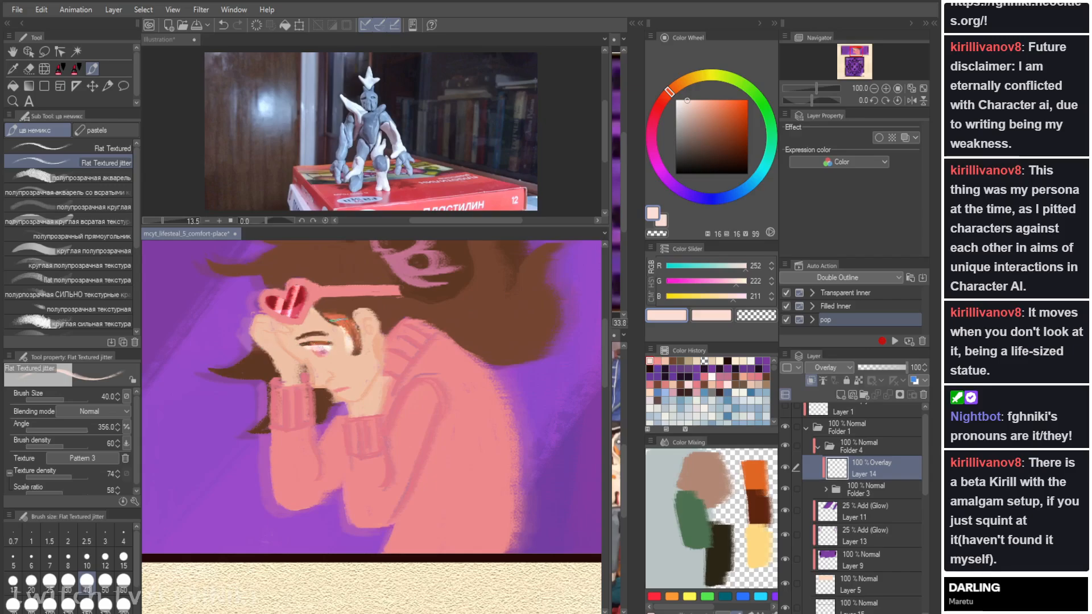
mouse_move(256, 355)
mouse_down()
mouse_move(281, 348)
mouse_move(265, 318)
mouse_move(294, 349)
mouse_move(284, 337)
mouse_move(294, 345)
mouse_move(303, 306)
mouse_move(288, 313)
mouse_move(266, 296)
mouse_move(292, 293)
mouse_move(292, 307)
mouse_move(243, 311)
mouse_move(306, 294)
mouse_move(378, 324)
mouse_up()
mouse_move(456, 351)
mouse_down()
mouse_move(498, 287)
mouse_move(502, 326)
mouse_move(488, 359)
mouse_move(545, 324)
mouse_move(514, 376)
mouse_up()
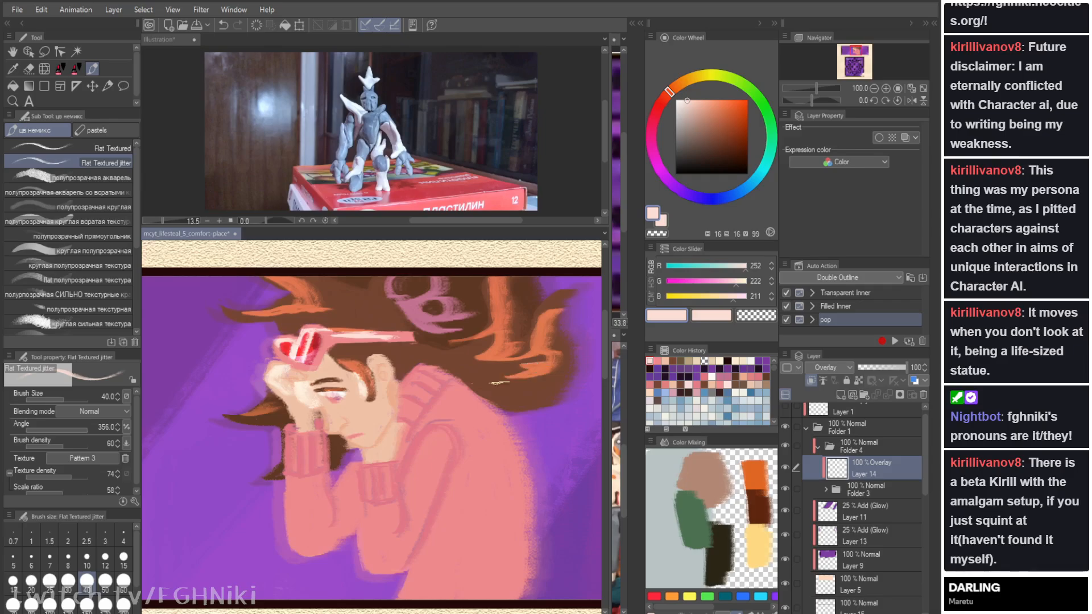
Step: Paint pale pink highlights on the sweater's shoulder, both sleeves and the back
mouse_move(406, 401)
mouse_down()
mouse_move(424, 381)
mouse_move(435, 389)
mouse_up()
drag(420, 495, 430, 444)
mouse_move(376, 533)
mouse_down()
mouse_move(379, 479)
mouse_move(392, 481)
mouse_up()
drag(310, 517, 313, 446)
drag(313, 447, 303, 526)
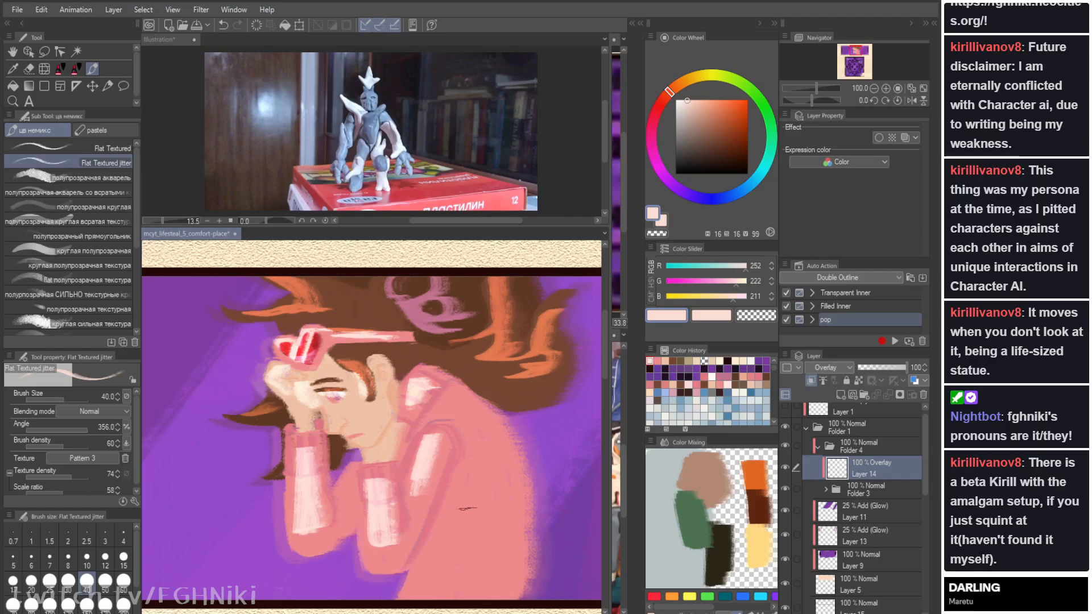
mouse_move(468, 424)
mouse_down()
mouse_move(495, 489)
mouse_move(471, 557)
mouse_up()
mouse_move(483, 444)
mouse_down()
mouse_move(470, 557)
mouse_move(476, 500)
mouse_up()
Step: Blend the highlight on the sweater's back with the square smudge brush at size 70
key(j)
drag(482, 422, 490, 514)
key(ctrl+z)
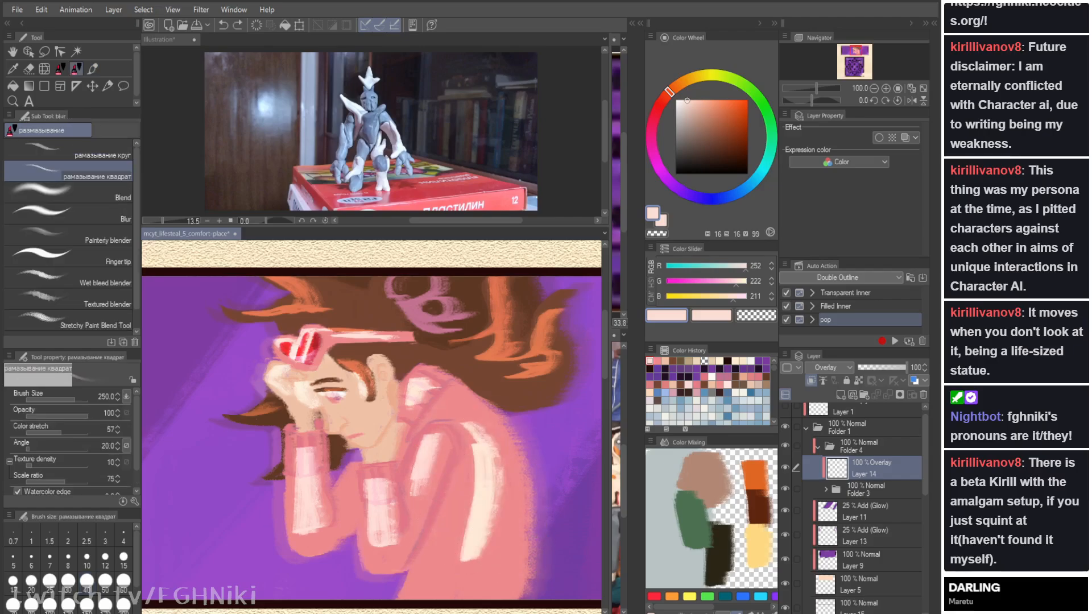
key(h)
key(h)
key(bracketleft)
key(bracketleft)
key(bracketleft)
key(bracketleft)
key(bracketleft)
key(bracketleft)
key(bracketleft)
mouse_move(471, 420)
mouse_down()
mouse_move(490, 471)
mouse_move(452, 585)
mouse_move(442, 562)
mouse_move(442, 576)
mouse_move(486, 560)
mouse_up()
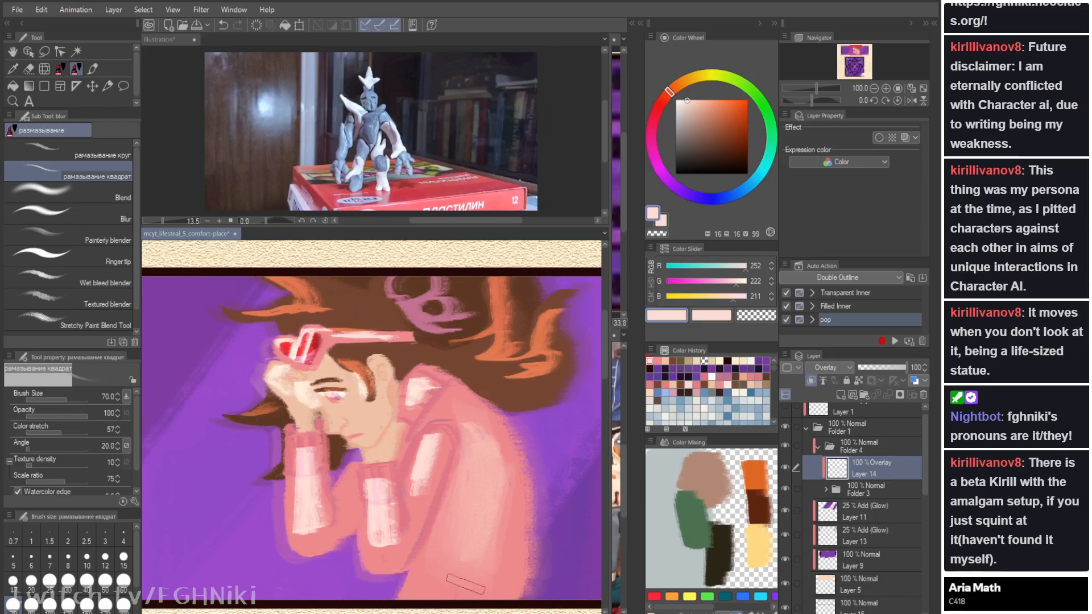
mouse_move(477, 408)
mouse_down()
mouse_move(500, 474)
mouse_move(463, 540)
mouse_up()
Step: Smudge the highlights on the sleeves, face, hand and heart glasses into the surrounding colours
mouse_move(431, 439)
mouse_down()
mouse_move(416, 498)
mouse_move(382, 547)
mouse_up()
mouse_move(387, 464)
mouse_down()
mouse_move(378, 525)
mouse_move(380, 557)
mouse_up()
mouse_move(415, 386)
mouse_down()
mouse_move(413, 412)
mouse_move(338, 426)
mouse_move(352, 414)
mouse_move(363, 427)
mouse_move(322, 404)
mouse_move(286, 361)
mouse_up()
mouse_move(267, 398)
mouse_down()
mouse_move(292, 404)
mouse_move(324, 387)
mouse_up()
mouse_move(307, 449)
mouse_down()
mouse_move(307, 540)
mouse_move(322, 493)
mouse_move(313, 562)
mouse_up()
drag(289, 376, 309, 343)
mouse_move(345, 334)
mouse_down()
mouse_move(326, 352)
mouse_move(382, 336)
mouse_move(327, 341)
mouse_up()
Step: Smudge the orange highlights into the brown hair on both sides of the head
mouse_move(498, 290)
mouse_down()
mouse_move(428, 342)
mouse_move(466, 338)
mouse_move(468, 328)
mouse_move(489, 344)
mouse_move(508, 306)
mouse_move(472, 372)
mouse_move(490, 346)
mouse_move(477, 348)
mouse_move(470, 311)
mouse_move(483, 369)
mouse_up()
mouse_move(547, 320)
mouse_down()
mouse_move(522, 379)
mouse_move(503, 380)
mouse_move(535, 369)
mouse_move(526, 353)
mouse_move(518, 391)
mouse_up()
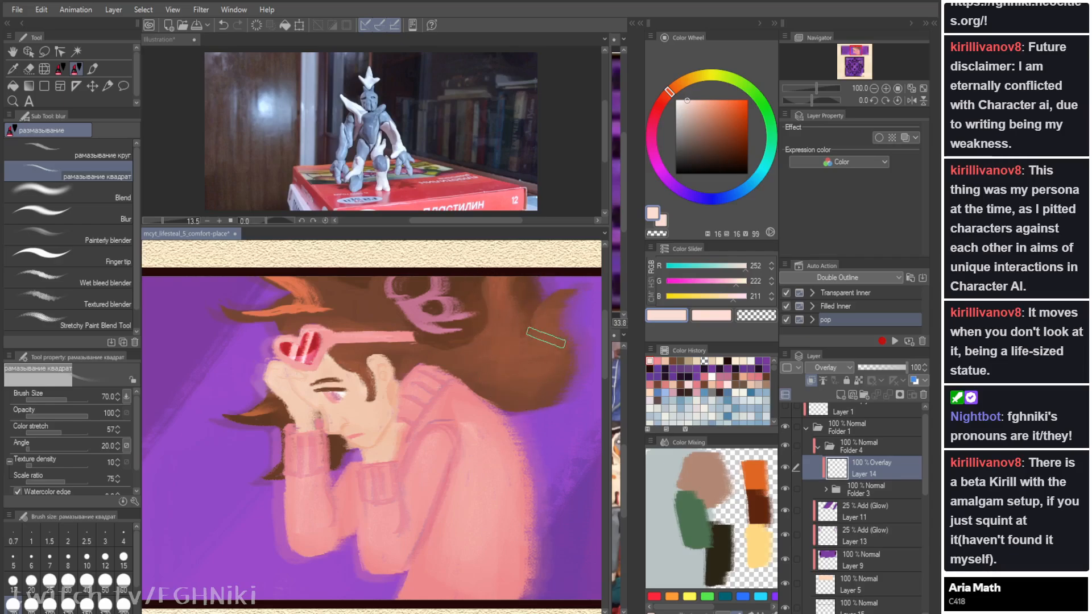
drag(307, 304, 230, 300)
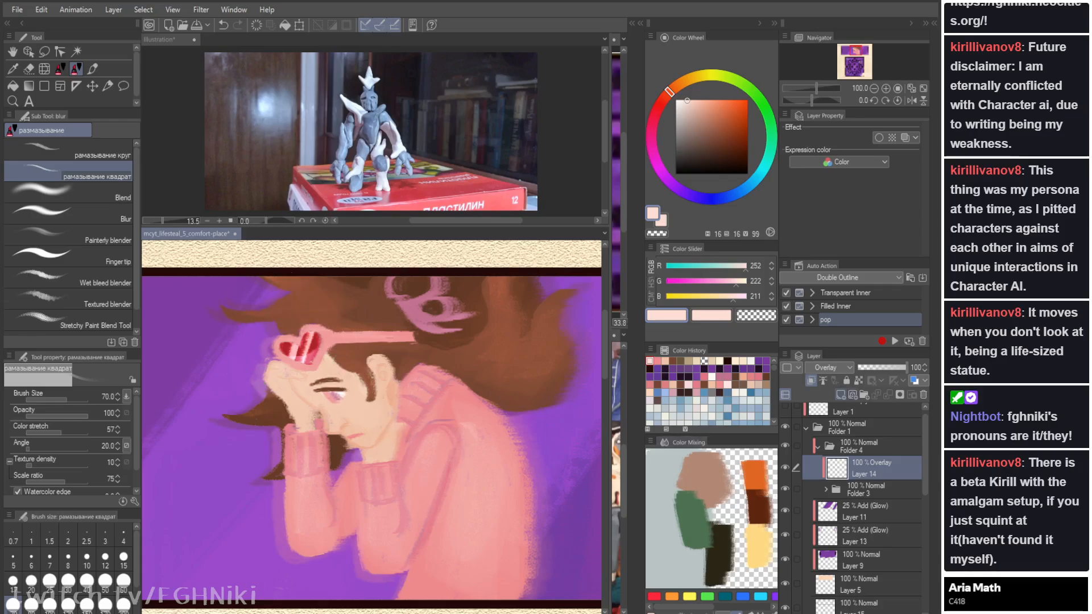
Step: Add a Multiply layer directly above Layer 14 and mix a muted dark blue for shading with the Flat Textured jitter brush
click(841, 394)
click(829, 401)
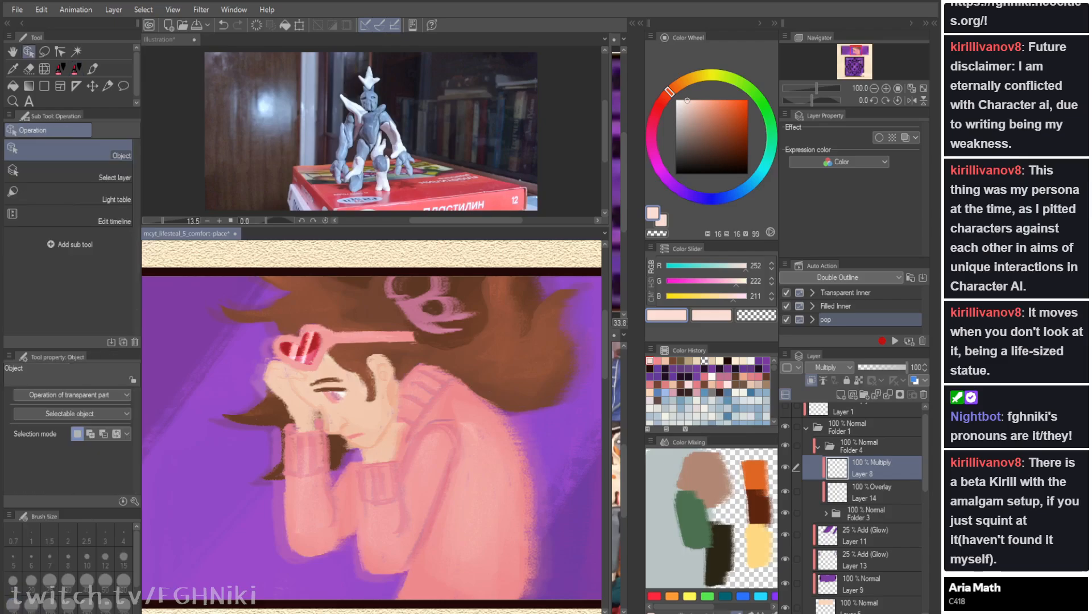
alt+click(386, 321)
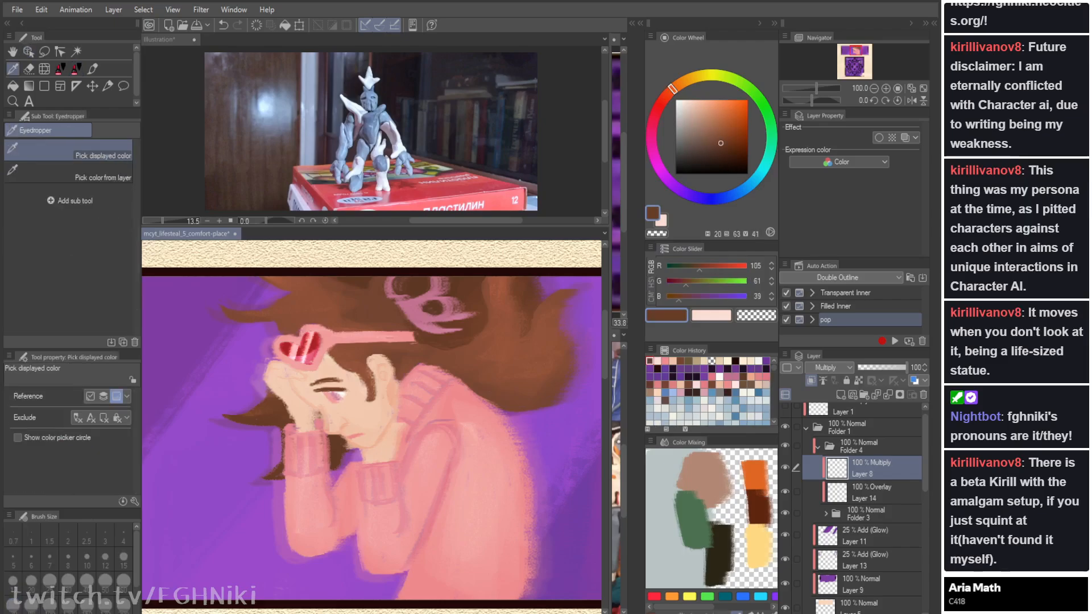
click(762, 170)
key(b)
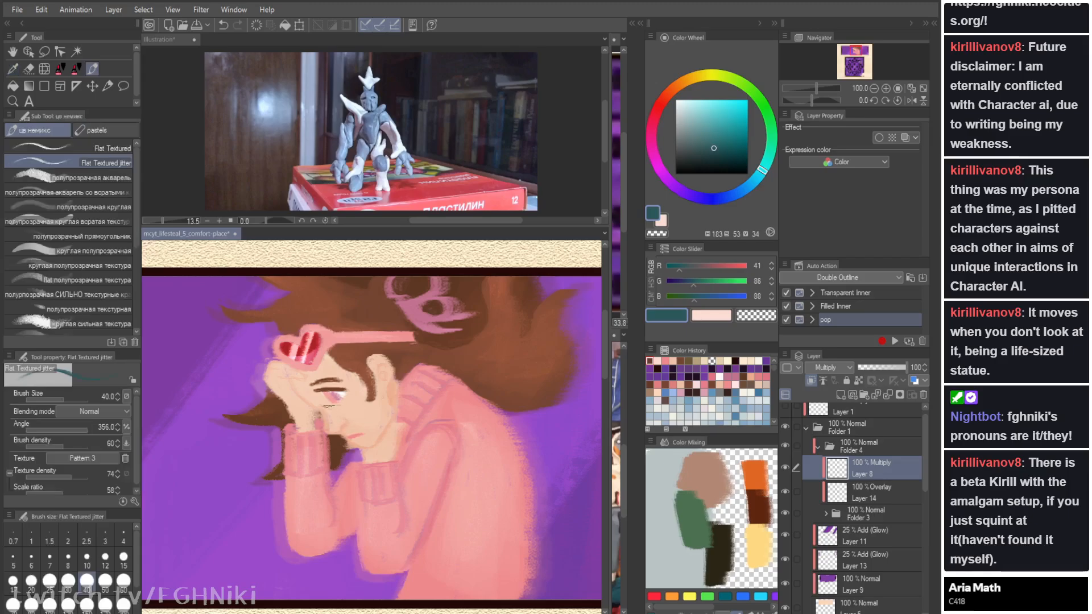
drag(762, 170, 751, 182)
drag(711, 146, 711, 141)
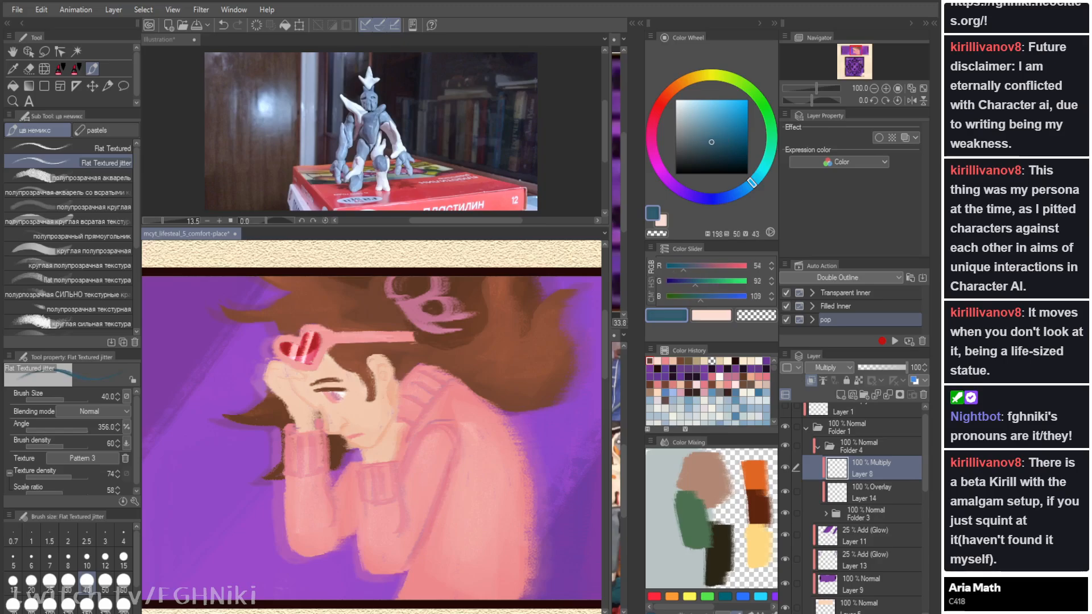
Step: Paint dark blue (RGB 59, 91, 105) shadows between the arms, along the collar, and over the hair, glasses strap and skull hairpin
drag(342, 475, 350, 544)
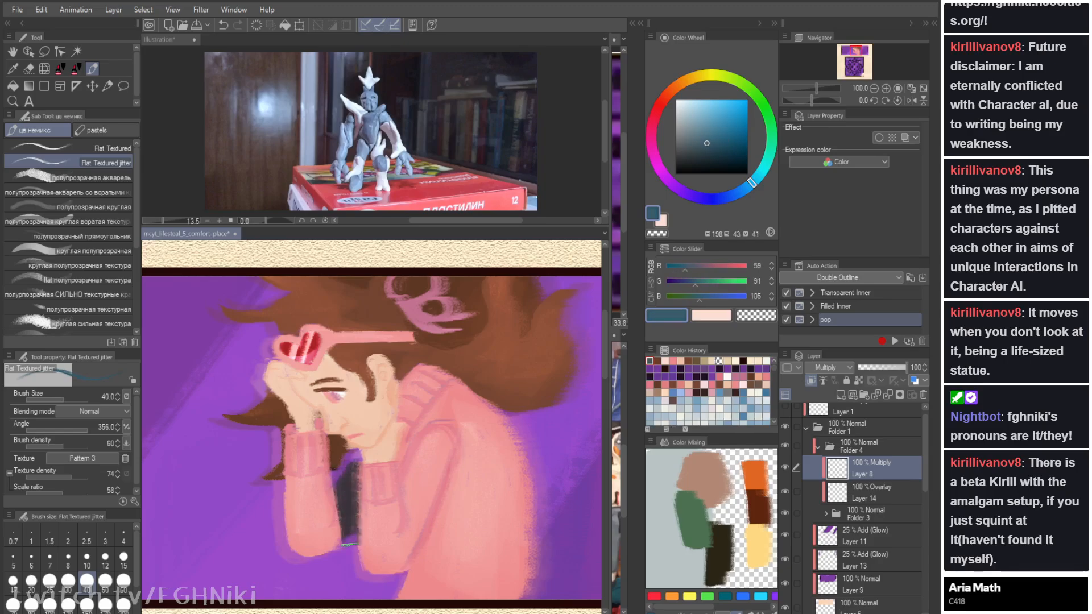
mouse_move(403, 464)
mouse_down()
mouse_move(412, 444)
mouse_move(401, 374)
mouse_move(441, 406)
mouse_move(449, 379)
mouse_move(523, 410)
mouse_move(577, 295)
mouse_move(567, 348)
mouse_up()
mouse_move(519, 307)
mouse_down()
mouse_move(518, 280)
mouse_move(524, 331)
mouse_move(521, 266)
mouse_move(527, 313)
mouse_move(507, 284)
mouse_move(514, 325)
mouse_up()
mouse_move(452, 340)
mouse_down()
mouse_move(476, 272)
mouse_move(466, 330)
mouse_move(433, 332)
mouse_move(463, 332)
mouse_move(423, 348)
mouse_up()
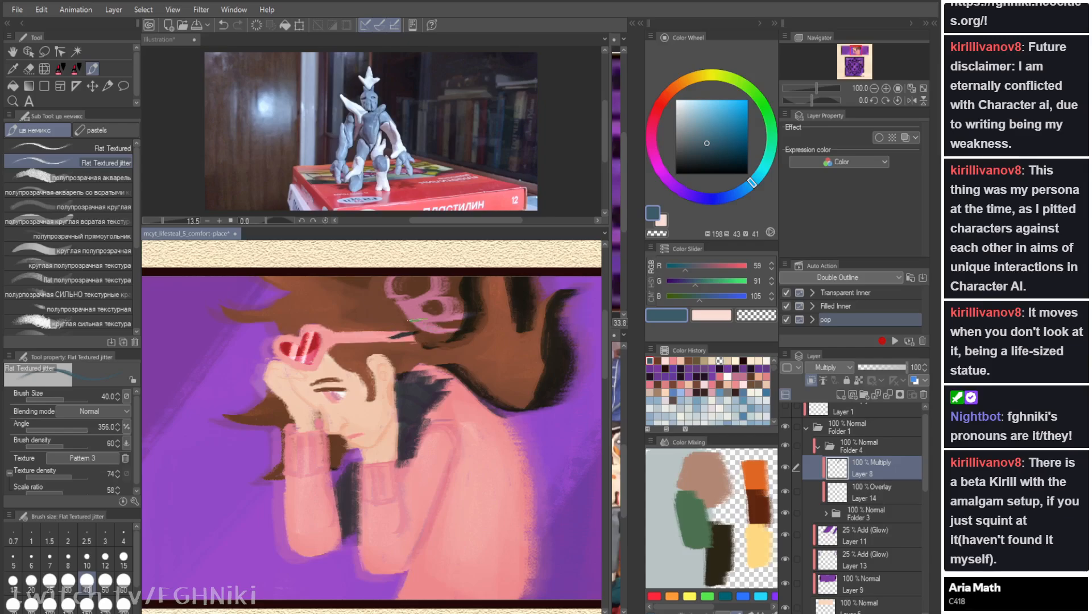
mouse_move(401, 280)
mouse_down()
mouse_move(436, 290)
mouse_move(419, 306)
mouse_move(461, 325)
mouse_move(419, 300)
mouse_up()
mouse_move(443, 311)
mouse_down()
mouse_move(456, 274)
mouse_move(455, 311)
mouse_up()
mouse_move(296, 289)
mouse_down()
mouse_move(273, 272)
mouse_move(273, 307)
mouse_move(229, 310)
mouse_move(282, 323)
mouse_move(284, 336)
mouse_move(301, 322)
mouse_move(358, 328)
mouse_move(366, 362)
mouse_move(381, 382)
mouse_move(389, 365)
mouse_move(395, 402)
mouse_up()
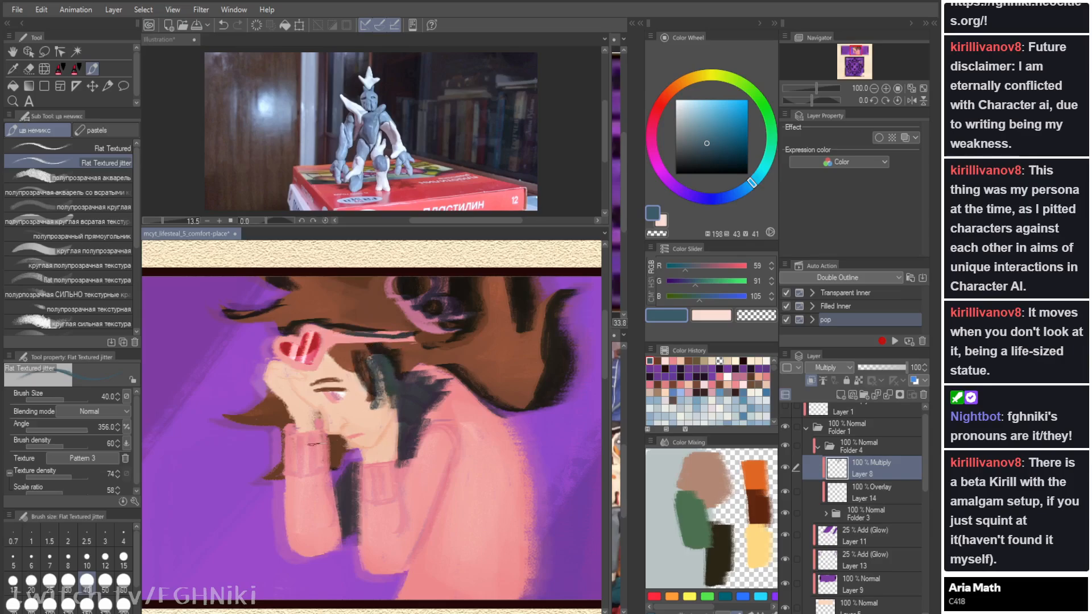
Step: Paint dark blue shadows down the hand, both sleeves, the sweater's back and the lower hair strands
mouse_move(317, 443)
mouse_down()
mouse_move(342, 452)
mouse_move(344, 467)
mouse_move(279, 376)
mouse_move(326, 483)
mouse_move(335, 539)
mouse_up()
mouse_move(335, 539)
mouse_down()
mouse_move(325, 455)
mouse_move(334, 539)
mouse_up()
drag(405, 568, 445, 434)
mouse_move(446, 434)
mouse_down()
mouse_move(413, 559)
mouse_move(392, 575)
mouse_move(449, 435)
mouse_move(391, 569)
mouse_move(393, 469)
mouse_move(413, 436)
mouse_up()
mouse_move(494, 406)
mouse_down()
mouse_move(529, 500)
mouse_move(520, 594)
mouse_move(508, 546)
mouse_move(535, 513)
mouse_move(533, 571)
mouse_up()
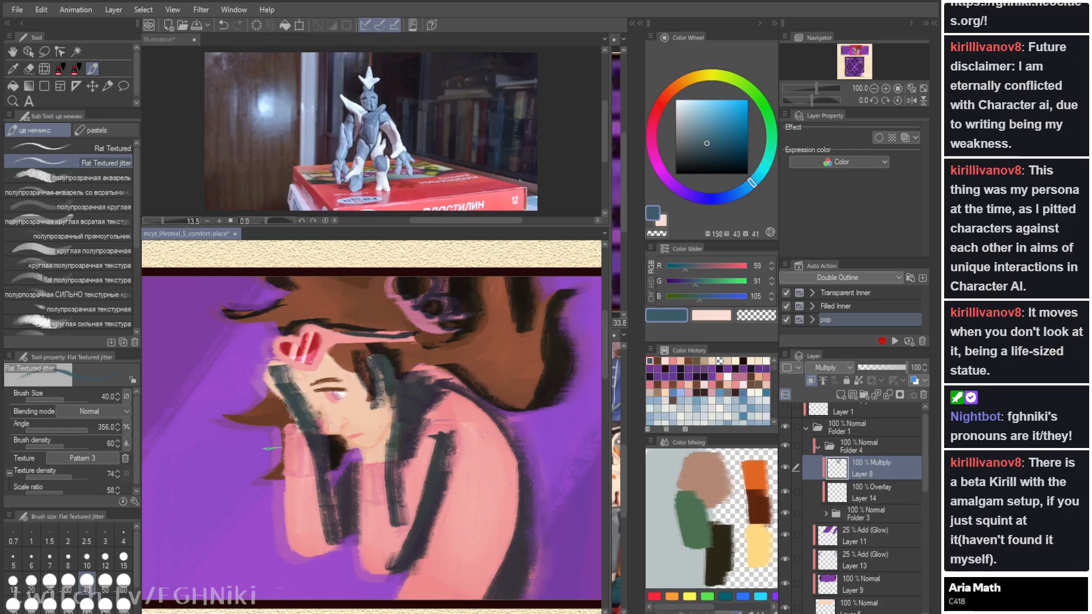
mouse_move(227, 422)
mouse_down()
mouse_move(267, 405)
mouse_move(284, 415)
mouse_move(257, 372)
mouse_move(271, 338)
mouse_up()
Step: Smudge the shadow on the front sleeve and lower the Multiply layer's opacity to 25%
key(j)
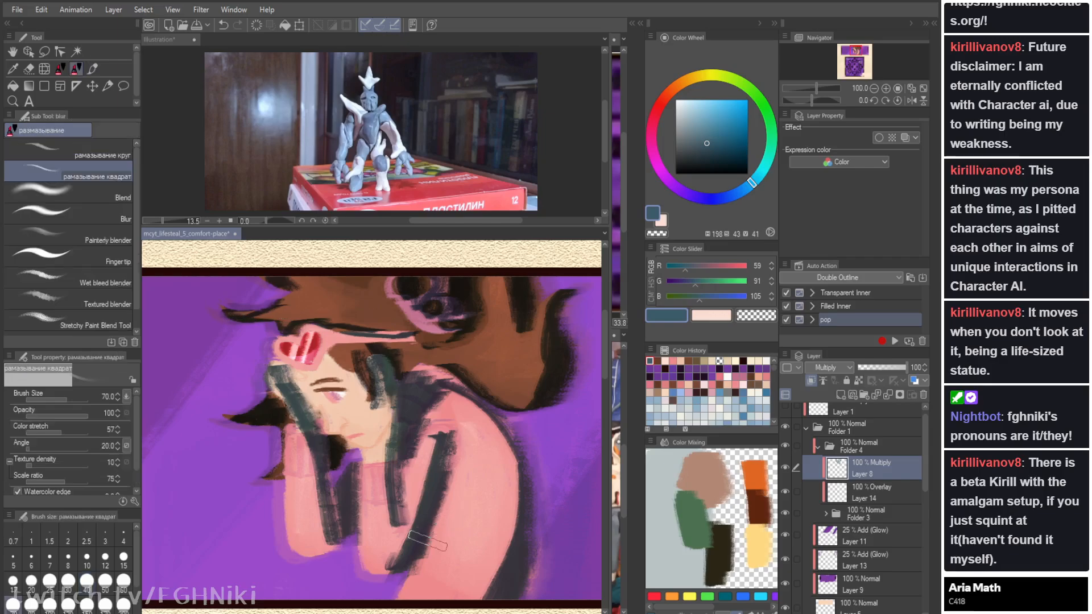
drag(407, 522, 446, 435)
click(869, 367)
key(h)
key(h)
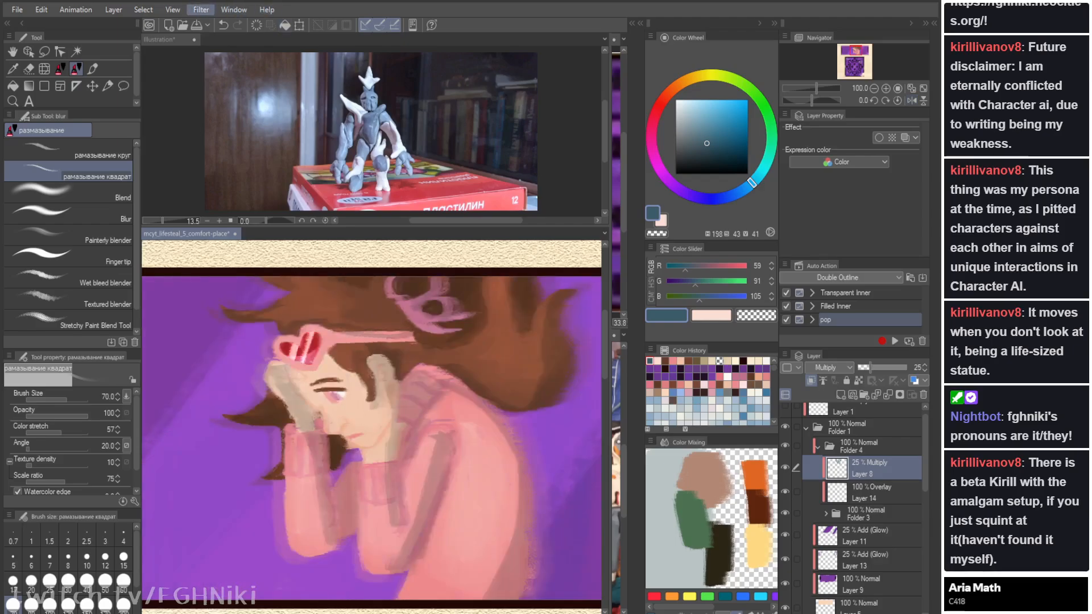
Step: Soften the edges of the Multiply shadow layer with a blur filter, checking the character in a mirrored view
click(324, 50)
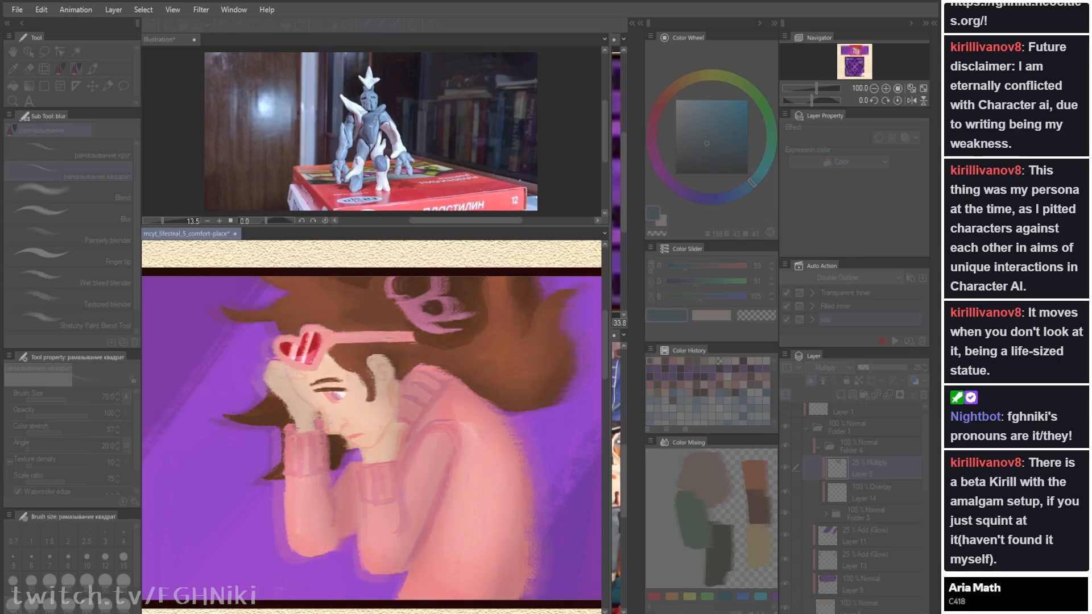
key(h)
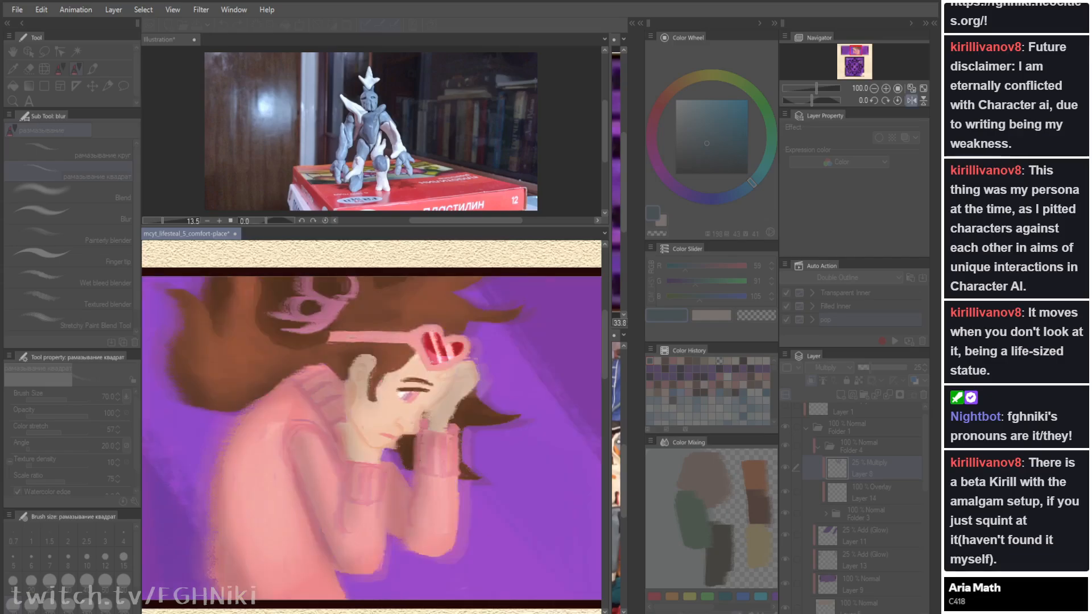
key(Return)
key(h)
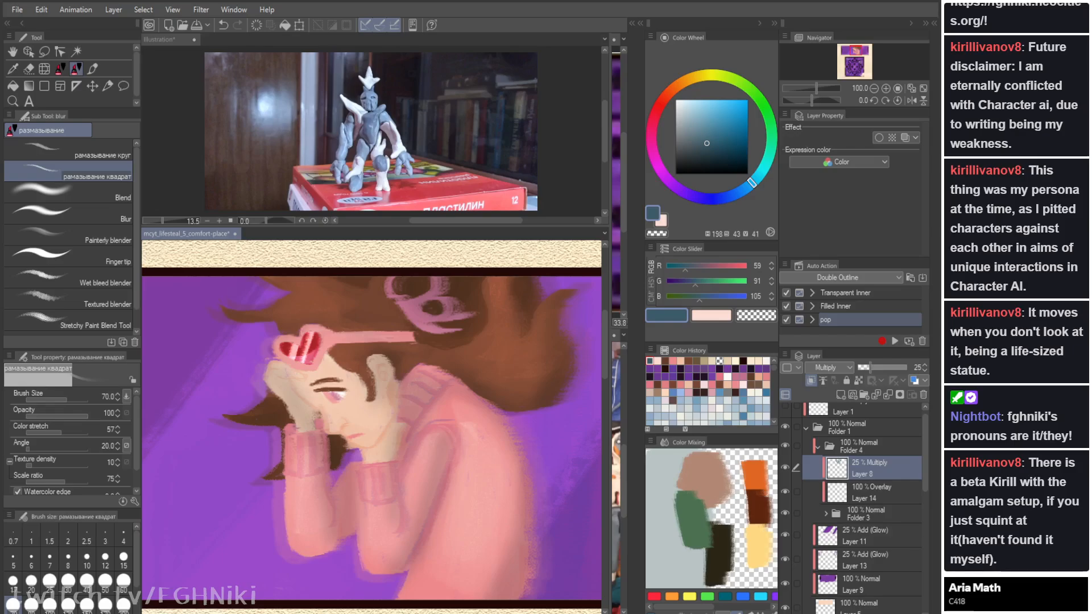
Step: Collapse Folder 4 and Folder 1, select all of the page's layers and group them in a new folder
click(818, 447)
click(805, 428)
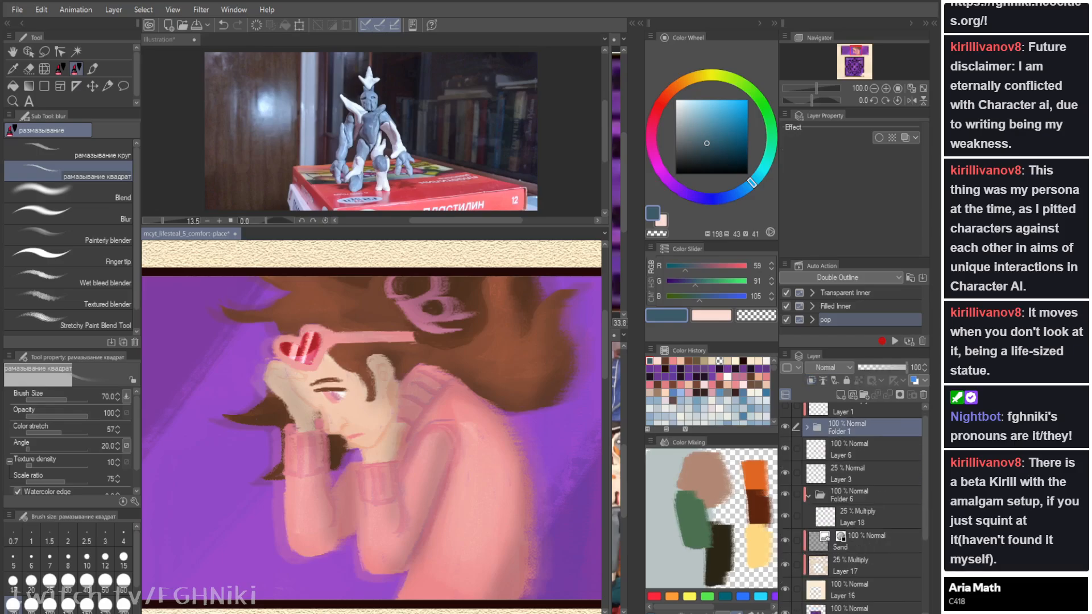
key(ctrl+0)
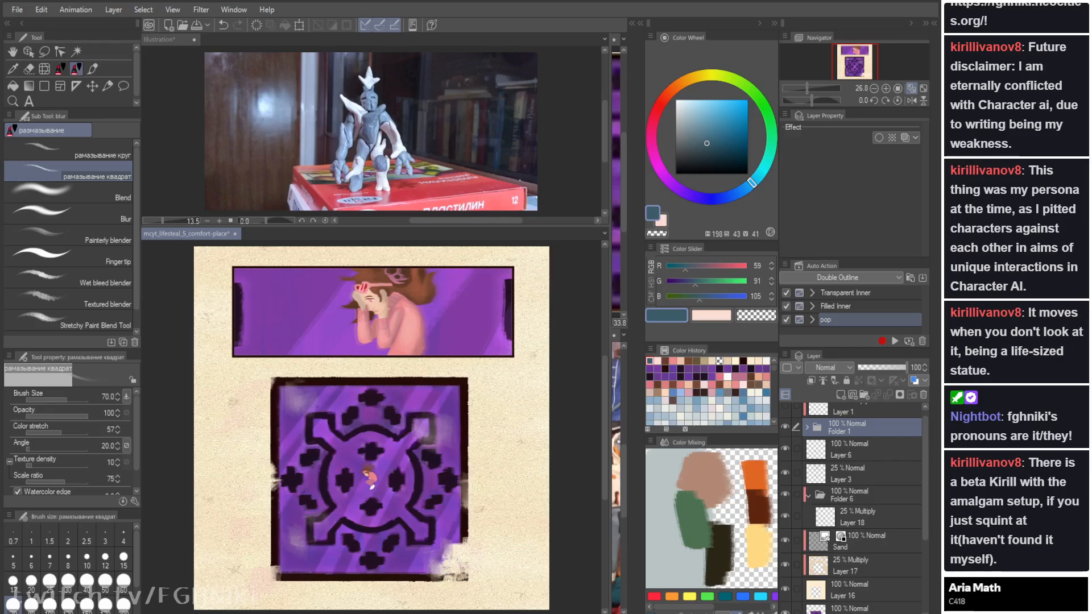
drag(925, 455, 925, 444)
click(858, 415)
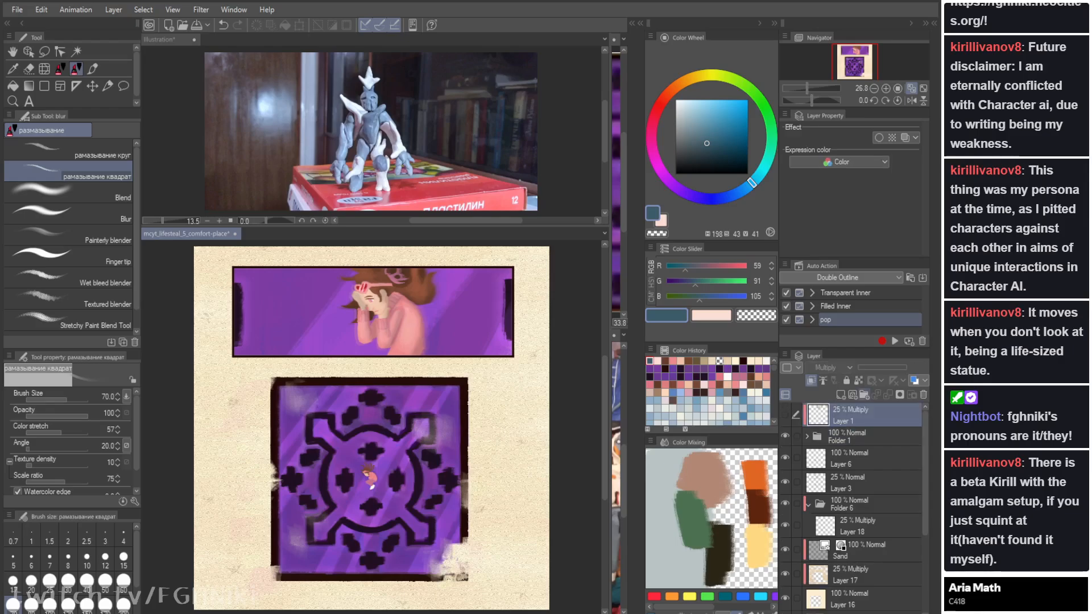
scroll(853, 506, down, 5)
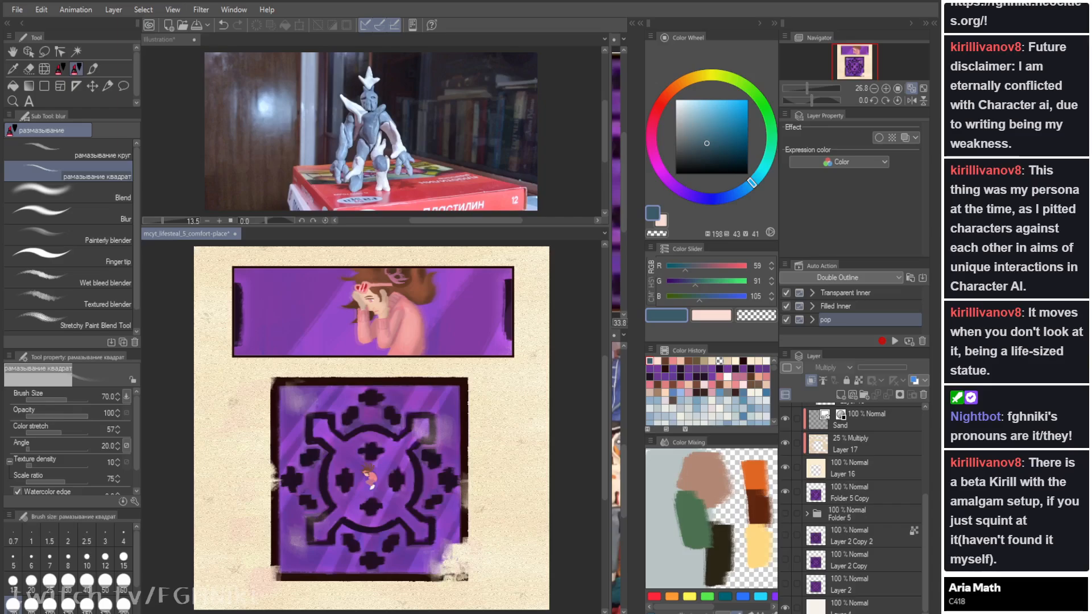
scroll(852, 506, up, 8)
scroll(852, 506, down, 2)
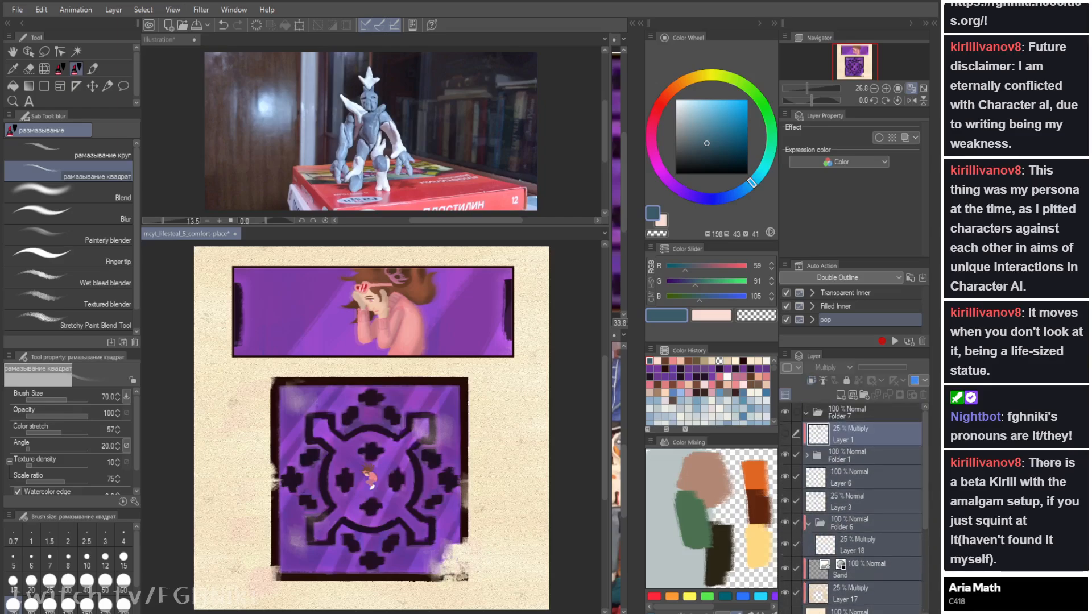
Step: Duplicate the folder that holds the whole page and merge the copy into a single layer above the hidden original
click(806, 413)
key(ctrl+v)
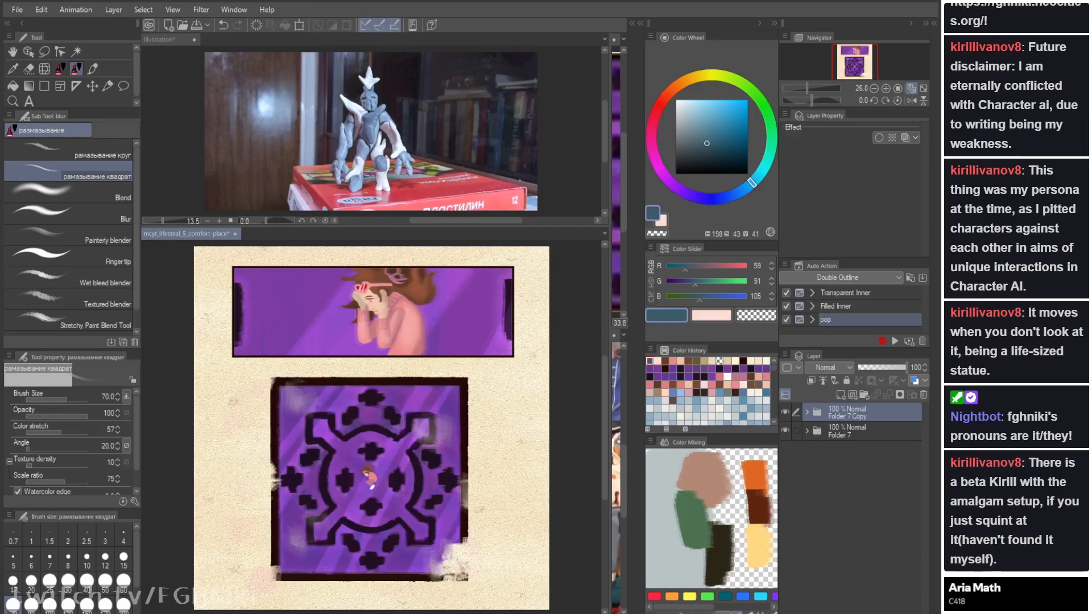
key(shift+alt+e)
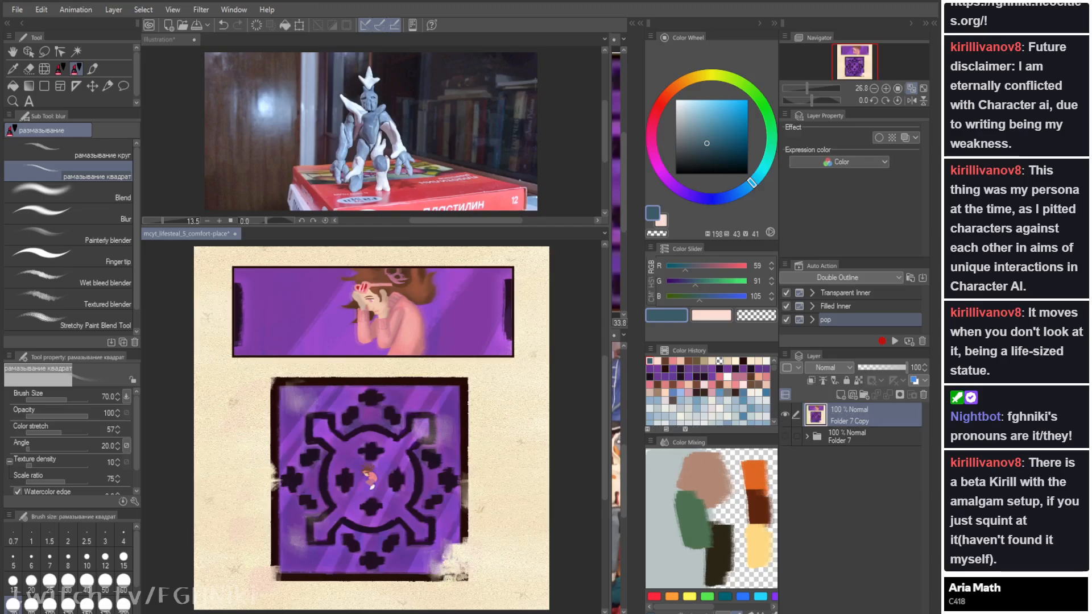
Step: Close the separate document with the purple mandala, enlarge the comic page's viewing area and save the page
click(160, 40)
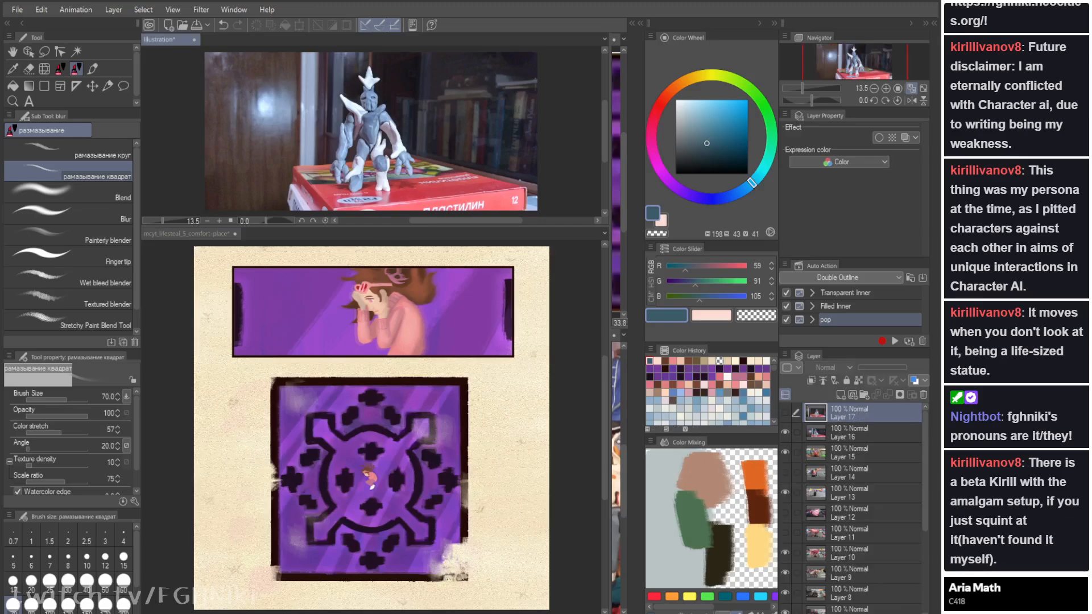
click(614, 40)
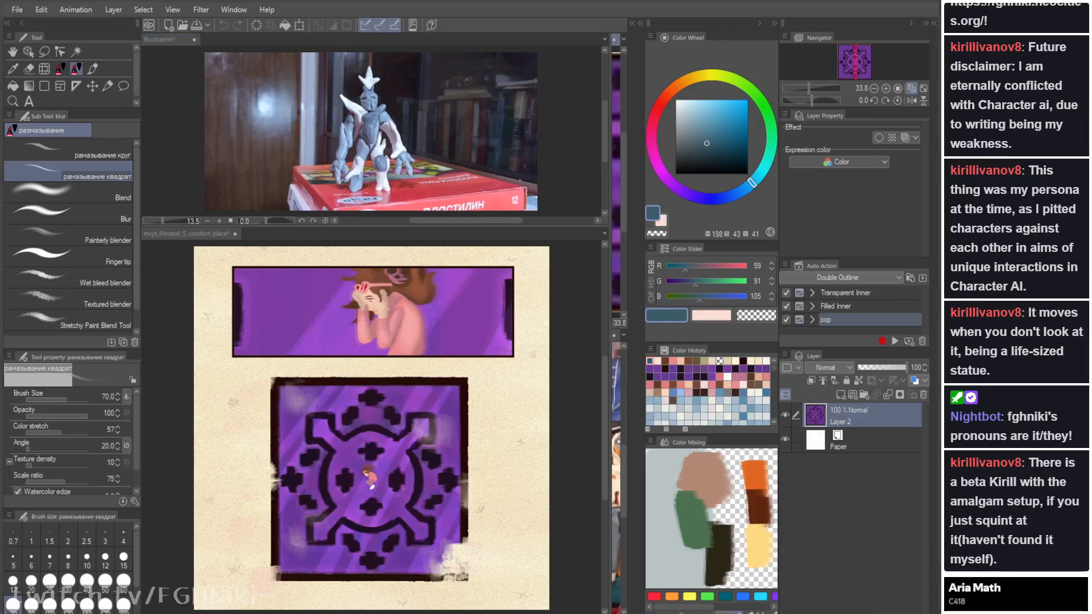
key(ctrl+w)
drag(373, 226, 373, 64)
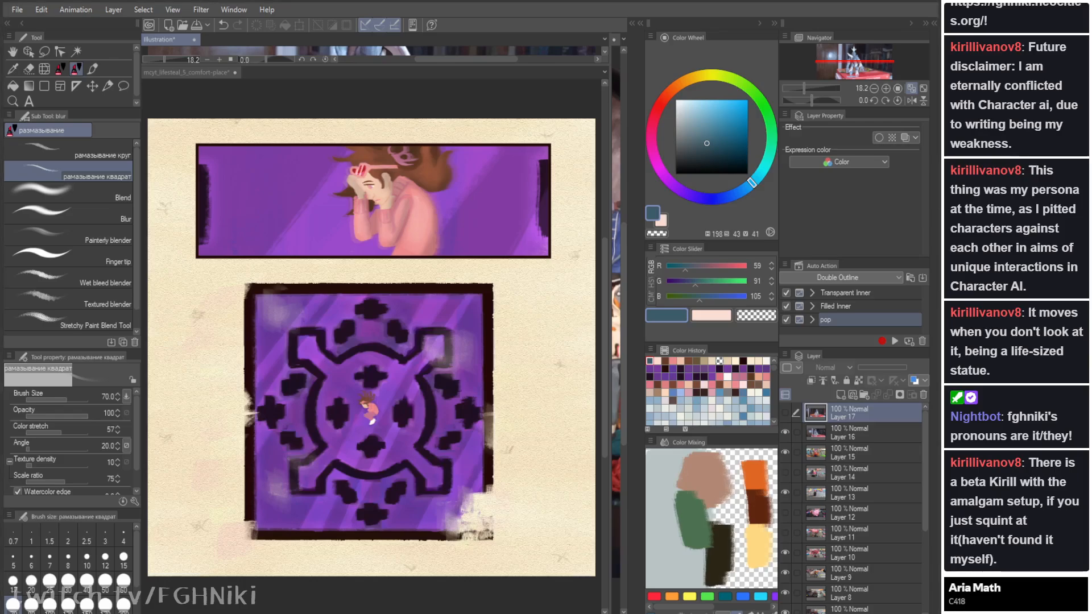
click(186, 73)
key(ctrl+s)
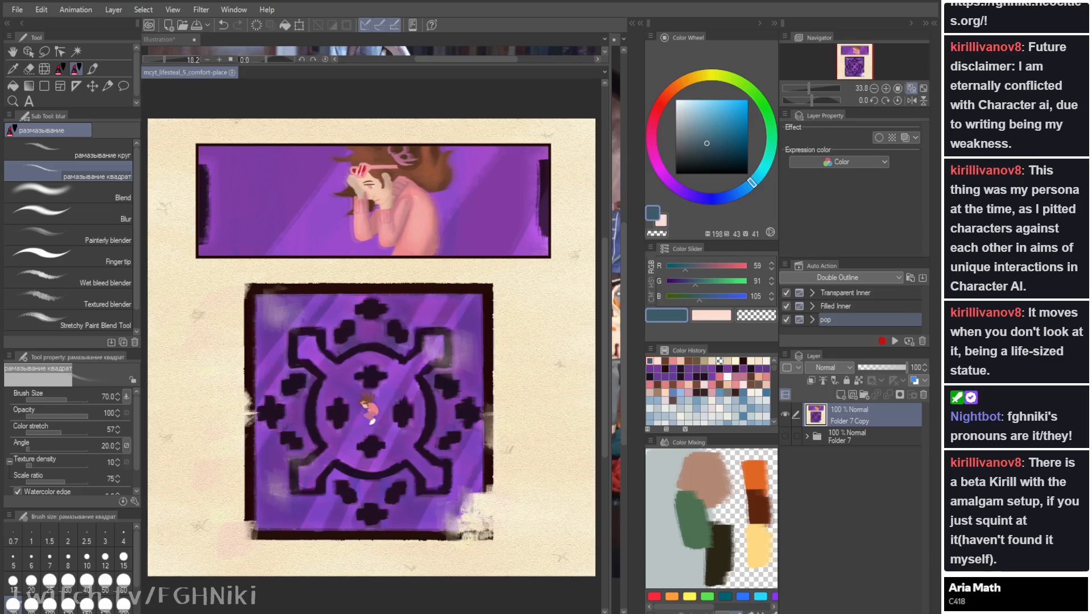
Step: Duplicate the merged page layer twice and clip the topmost copy to the one beneath it
key(ctrl+c)
key(ctrl+v)
key(ctrl+v)
key(ctrl+alt+g)
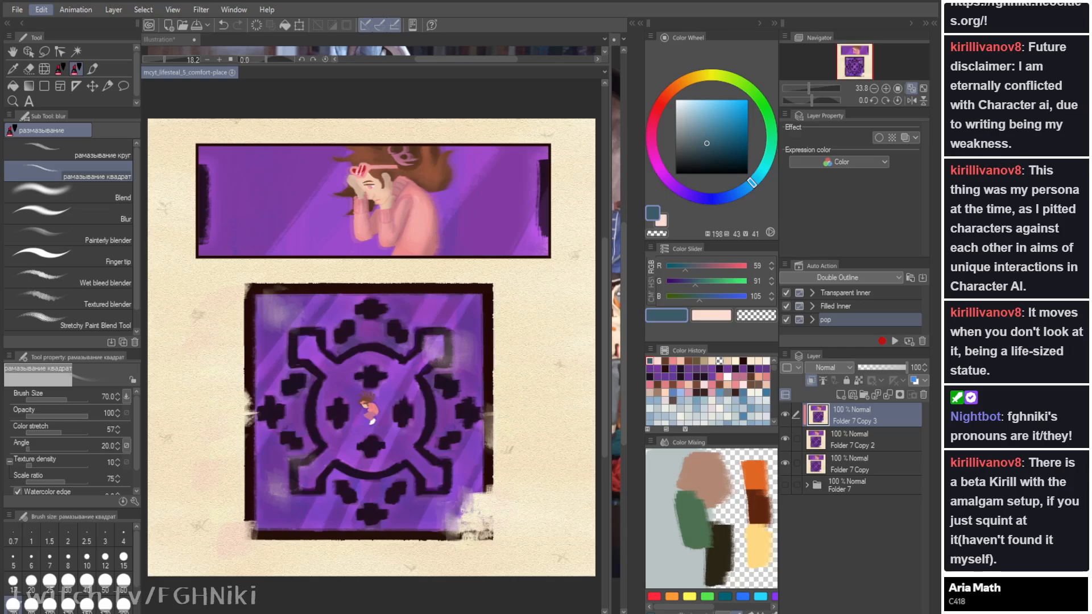
Step: Adjust the clipped copy's tones, set its blending mode to Color and merge it with the copy directly beneath
key(ctrl+u)
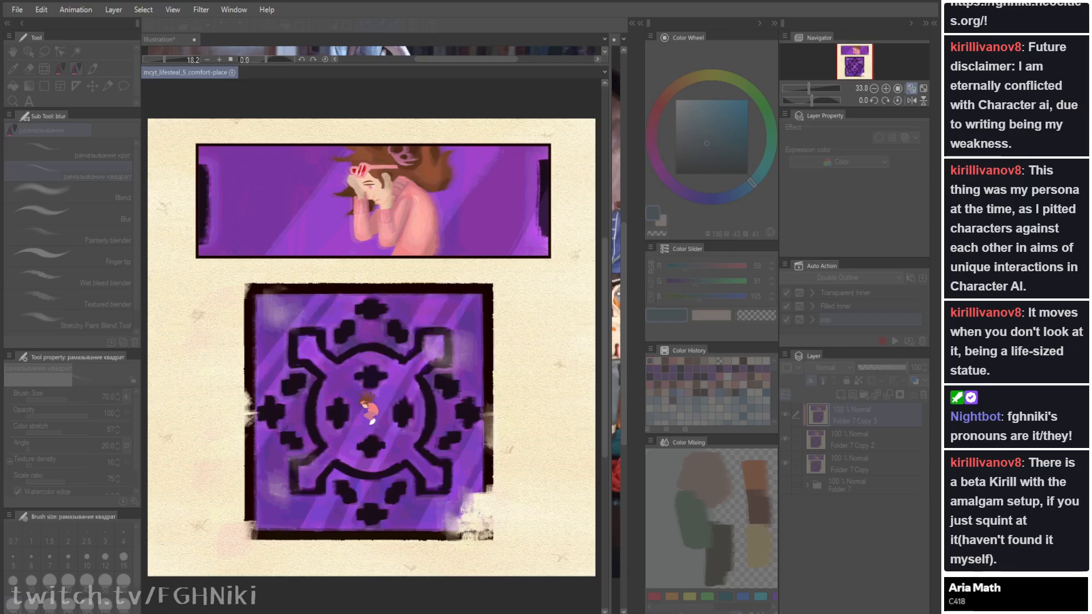
click(813, 353)
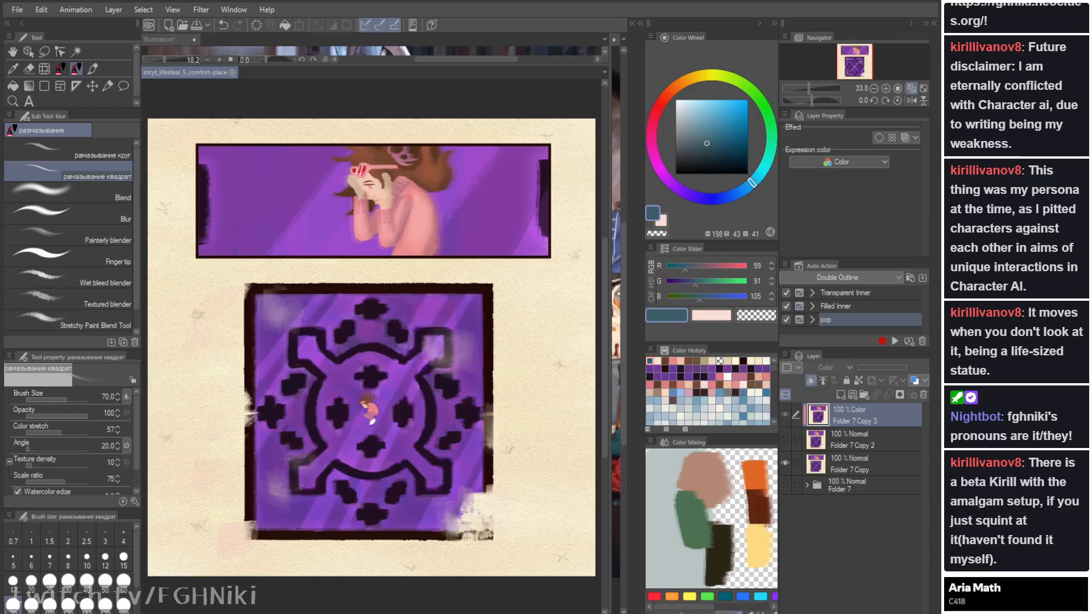
shift+click(859, 439)
key(shift+alt+e)
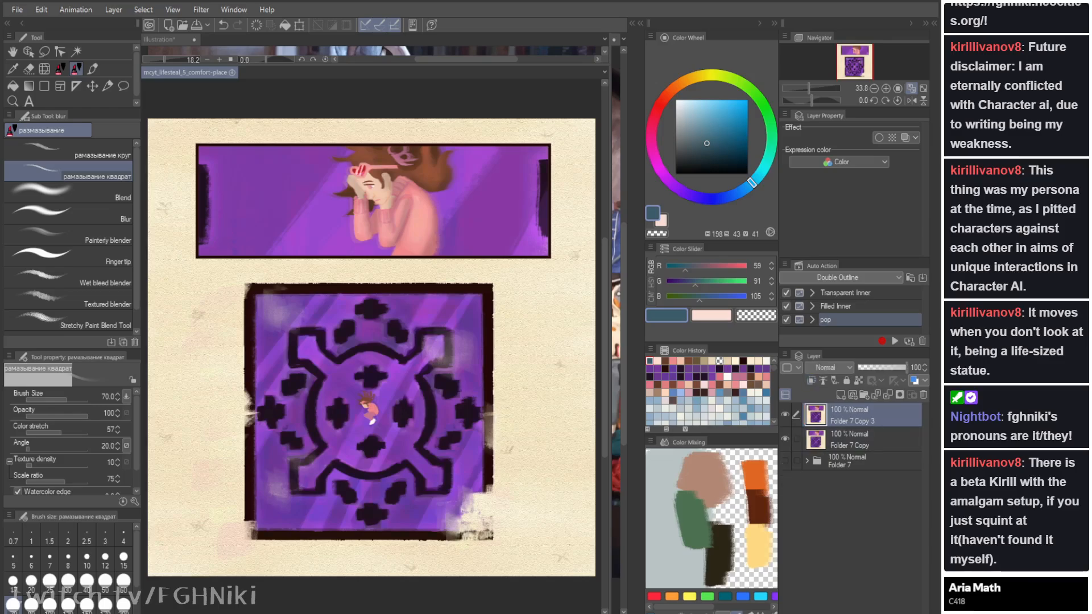
Step: Duplicate the corrected page layer twice and clip the topmost copy to the layer below
key(ctrl+j)
key(ctrl+j)
click(811, 380)
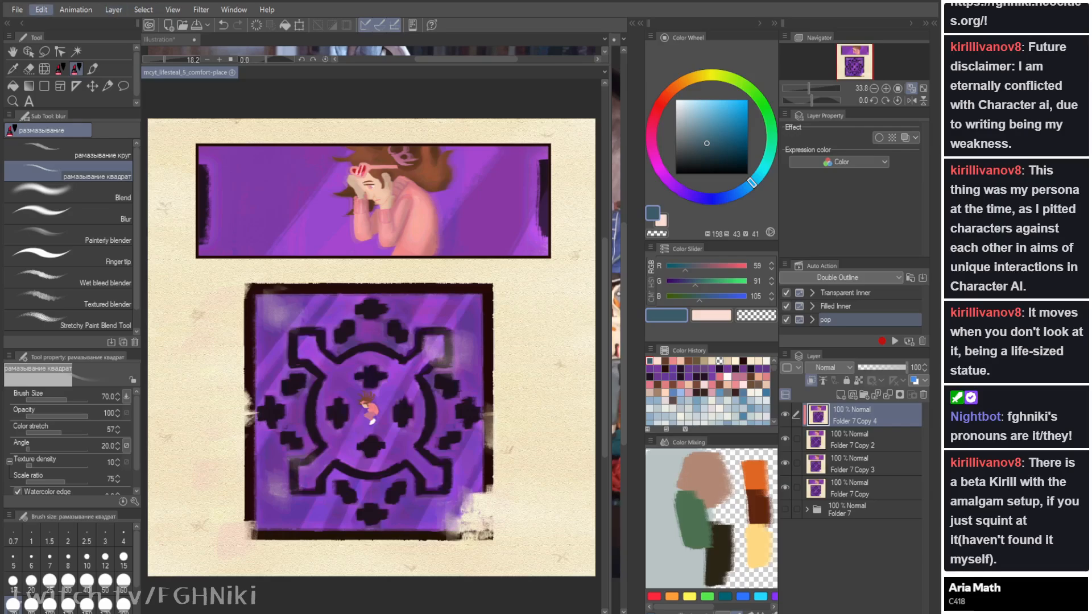
Step: Adjust the clipped copy's colors, compare the page with and without it, and merge it with the copy beneath
key(ctrl+u)
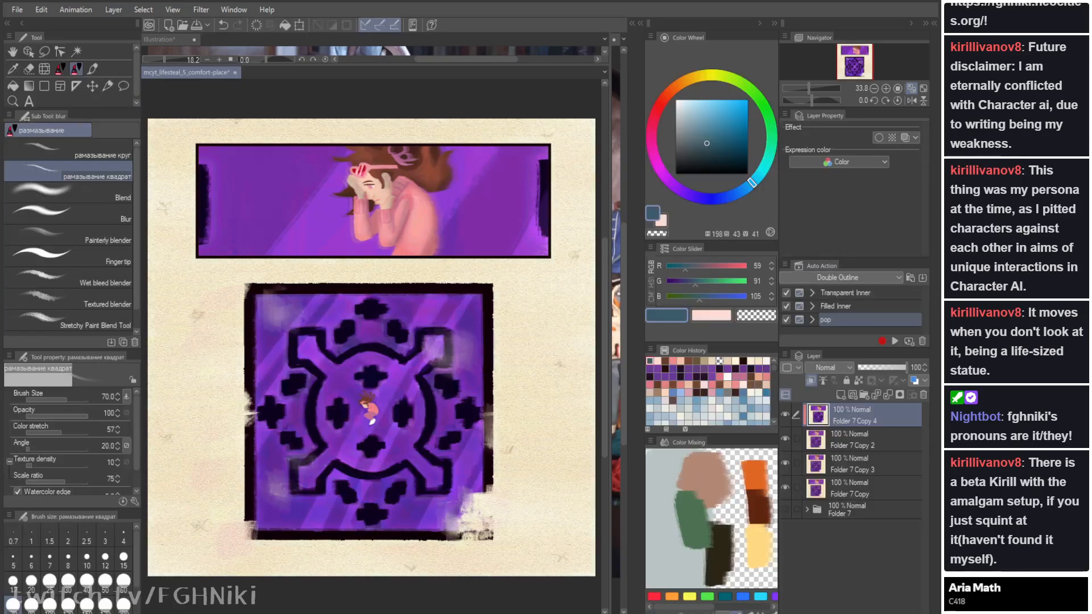
click(784, 415)
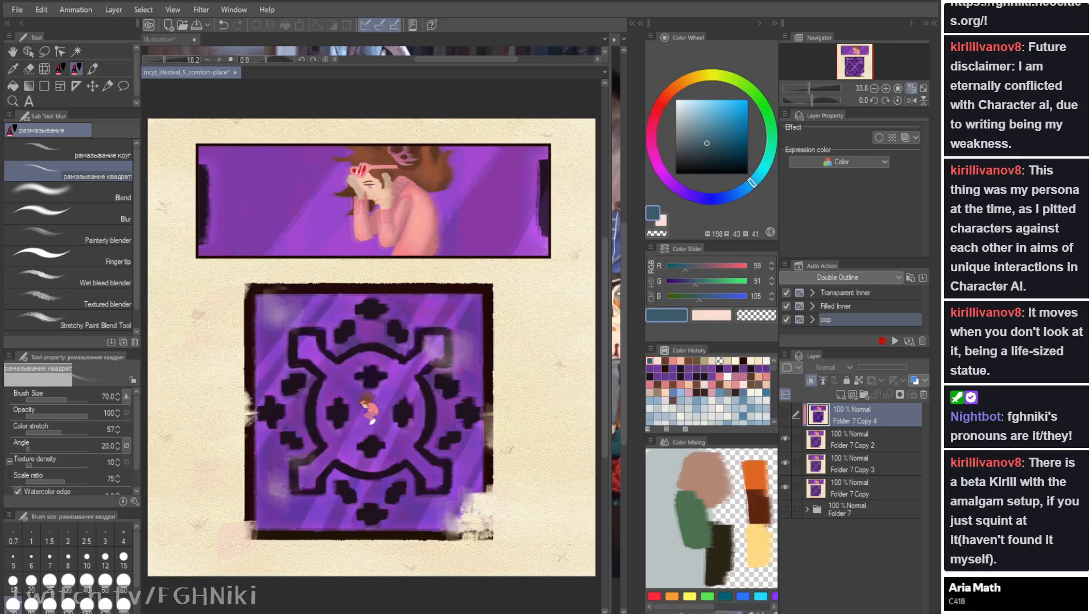
click(784, 415)
click(785, 415)
click(785, 415)
shift+click(853, 440)
key(shift+alt+e)
Step: Create a white-filled top layer in Color blending mode as a grayscale check, lock it, and hide it with the page copy selected
key(ctrl+shift+n)
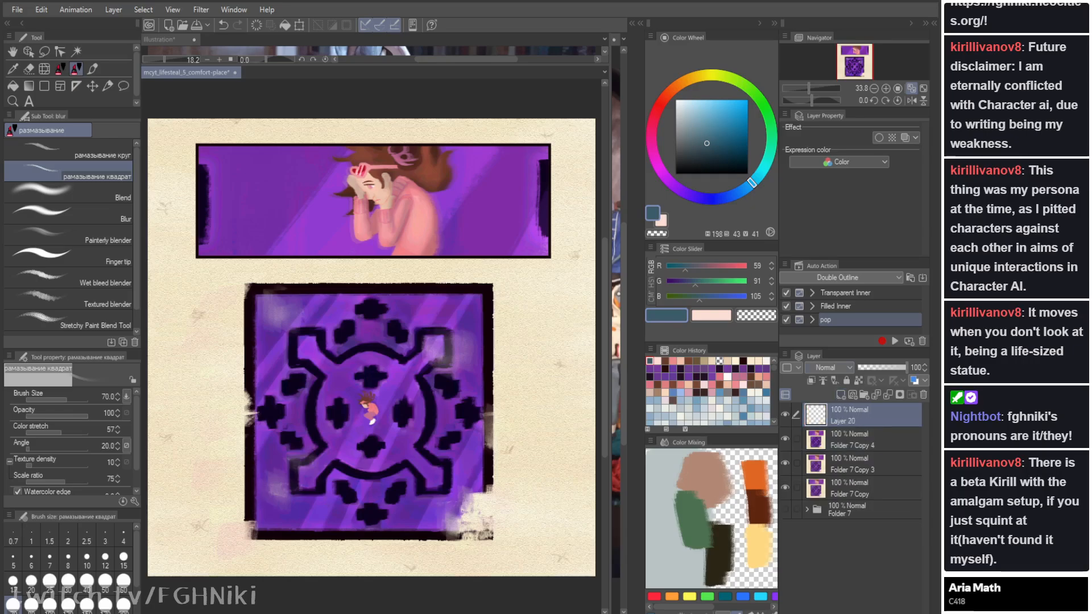
click(675, 100)
click(13, 86)
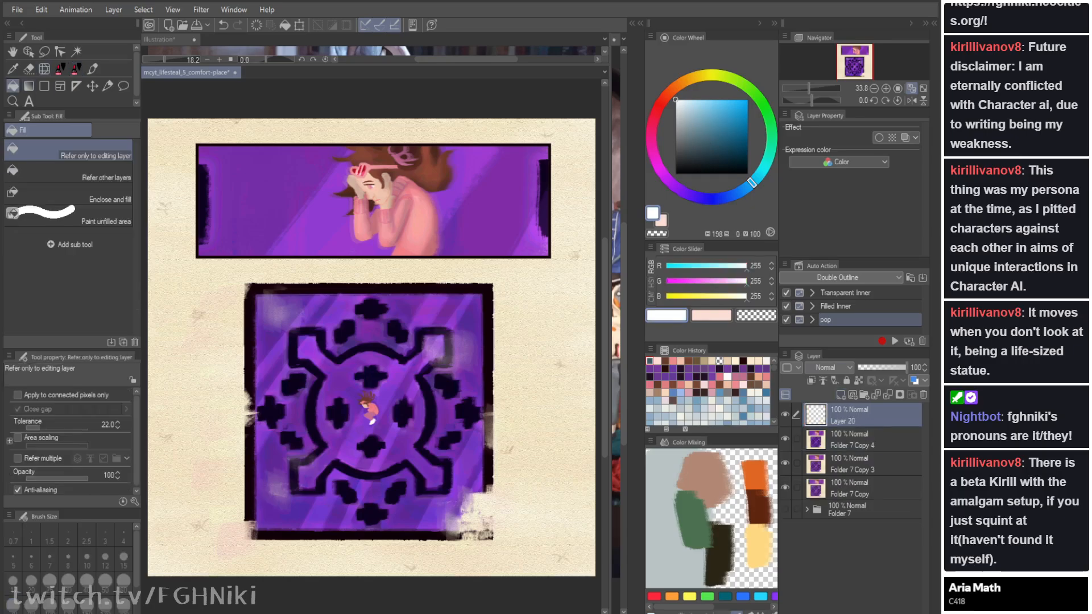
click(369, 273)
click(829, 368)
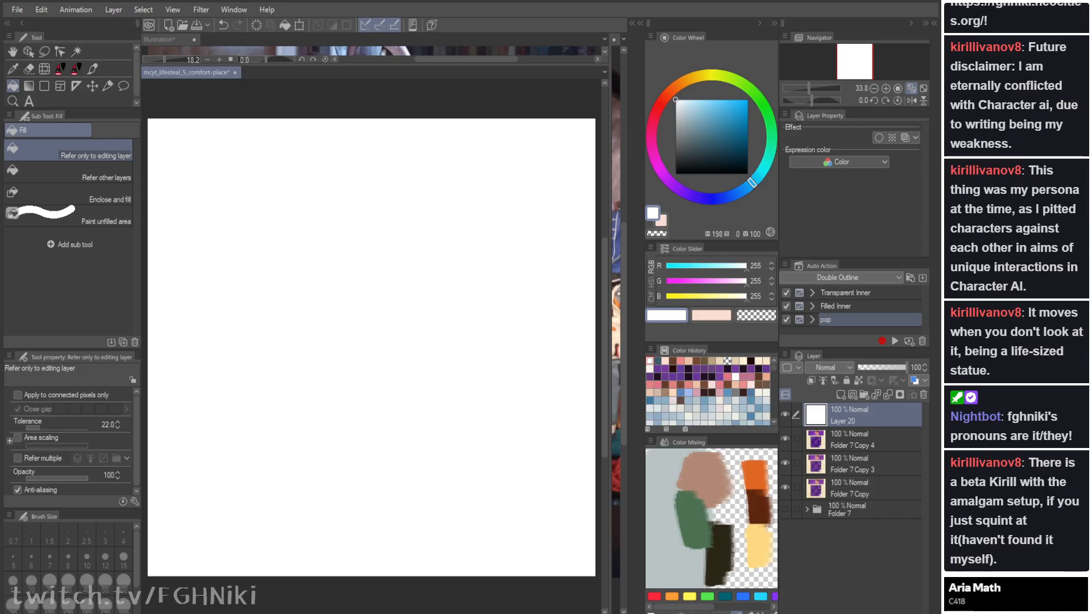
click(829, 345)
click(846, 380)
click(853, 439)
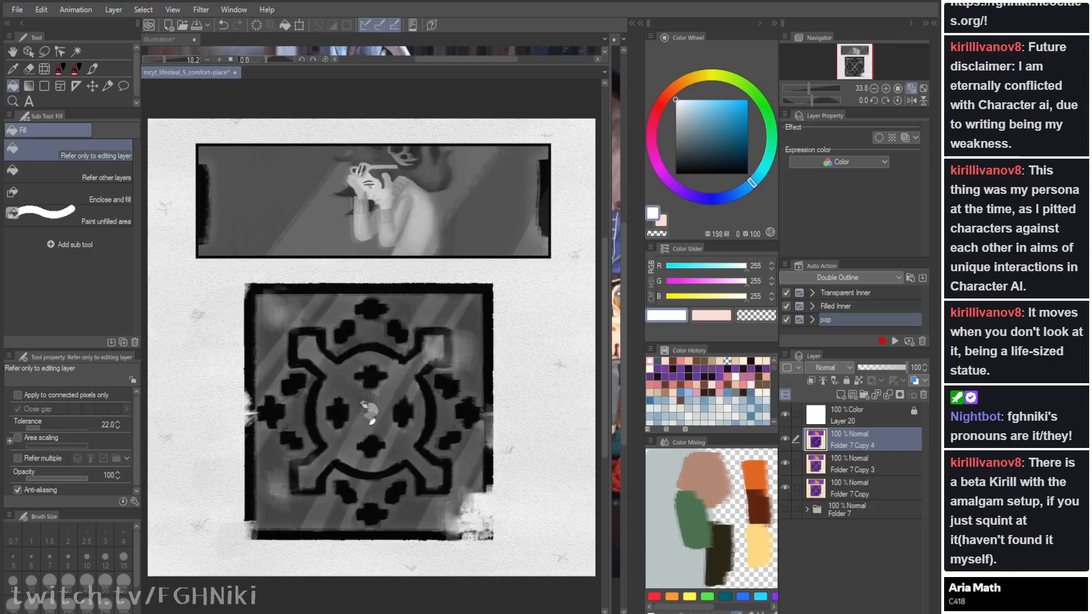
click(784, 415)
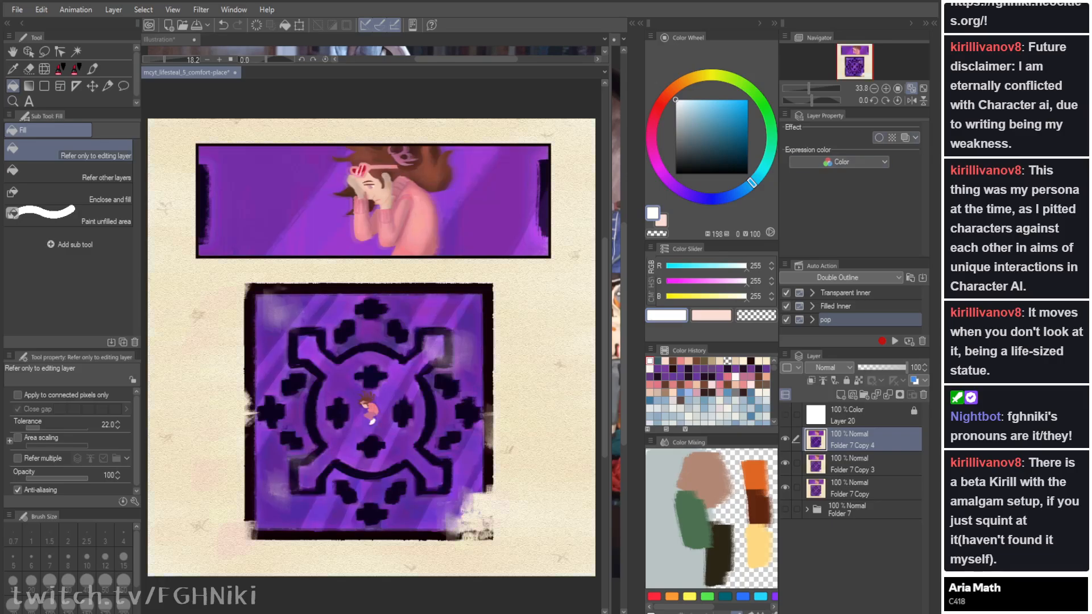
Step: View the upper panel's character at 100% and retouch the right elbow with pink picked from the sleeve
click(897, 89)
key(space)
drag(352, 228, 454, 478)
key(Tab)
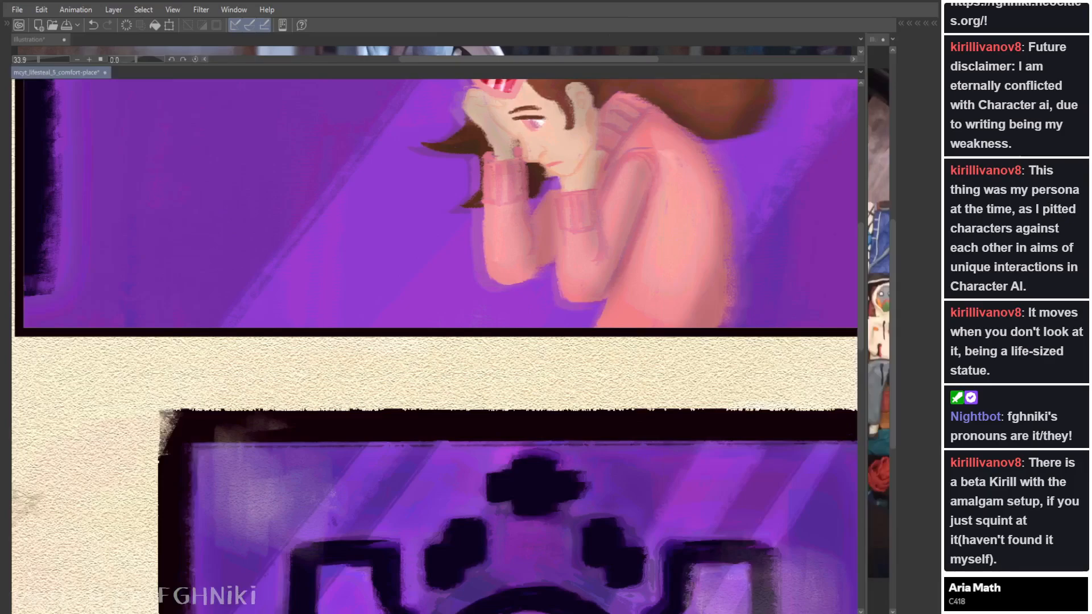
drag(512, 256, 364, 405)
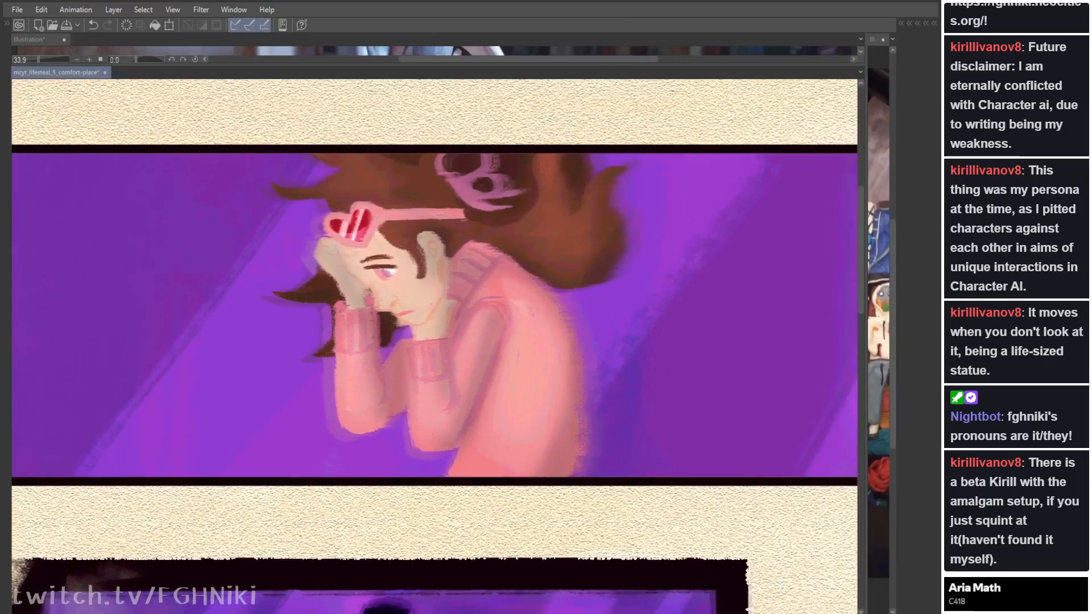
key(Tab)
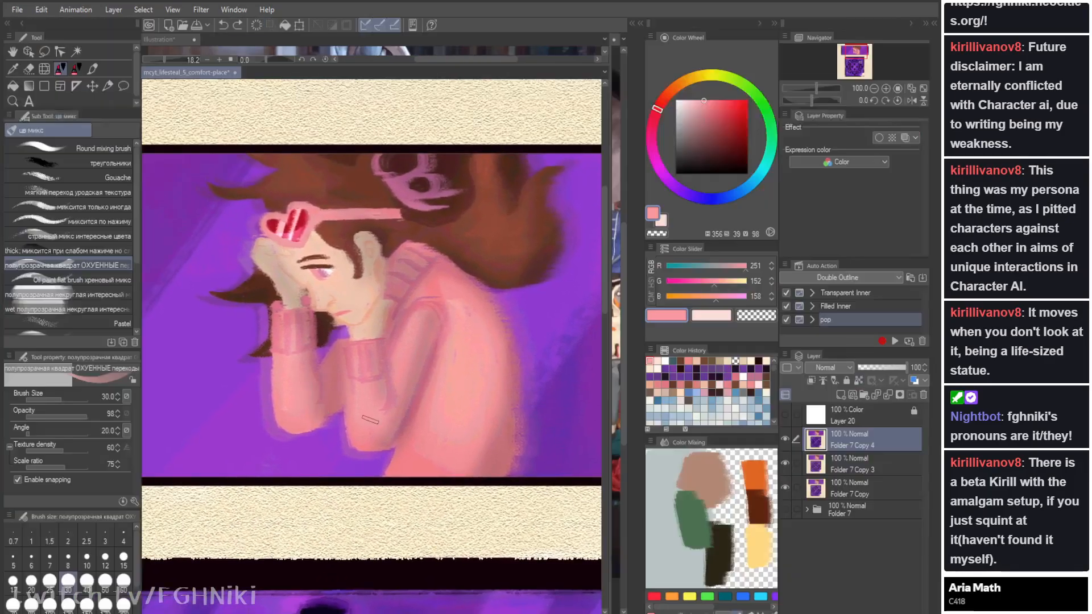
key(i)
click(336, 372)
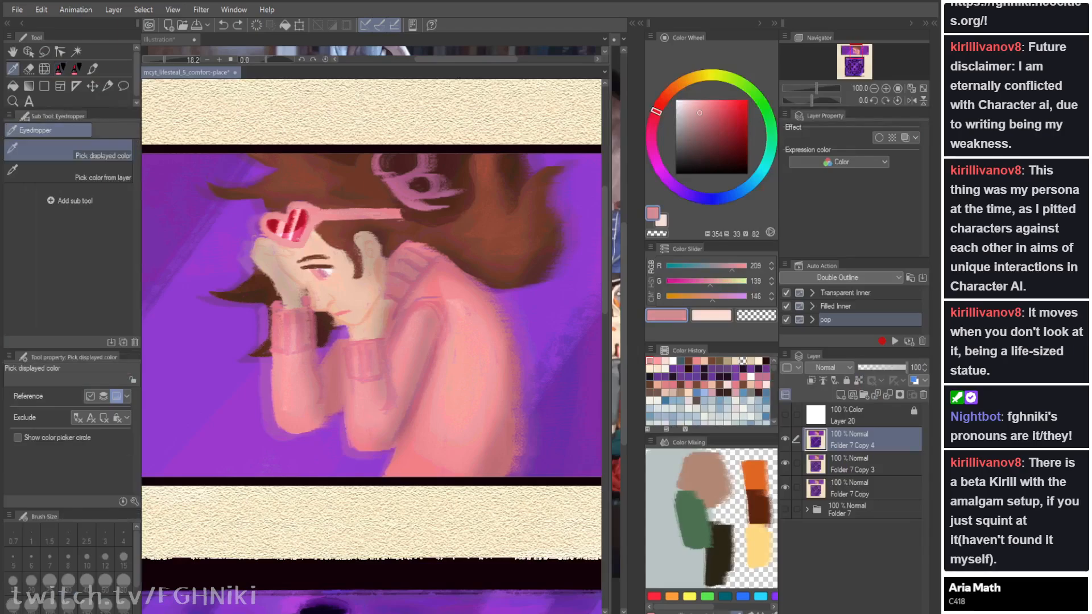
click(68, 172)
click(372, 398)
key(b)
drag(387, 395, 384, 418)
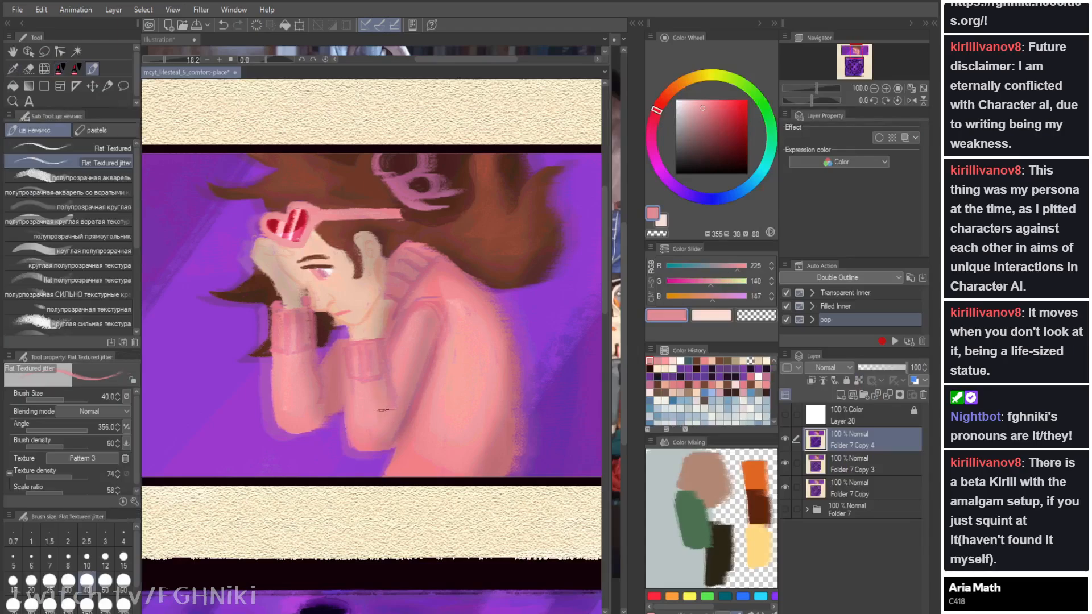
Step: Show the grayscale check layer and paint darker pink shading on the sleeve between the two forearms
click(785, 415)
key(i)
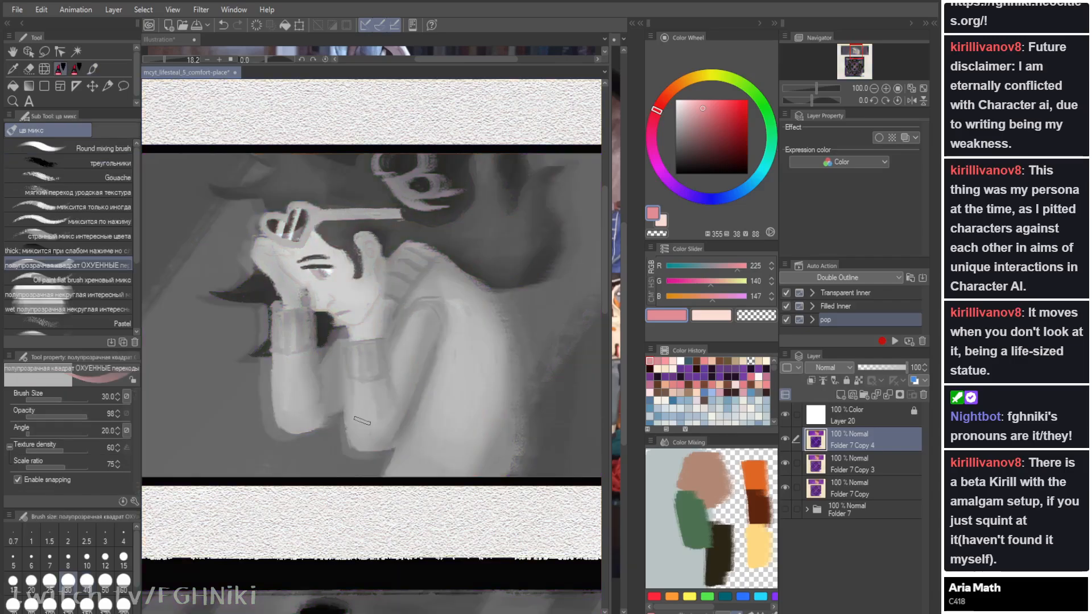
click(336, 376)
key(b)
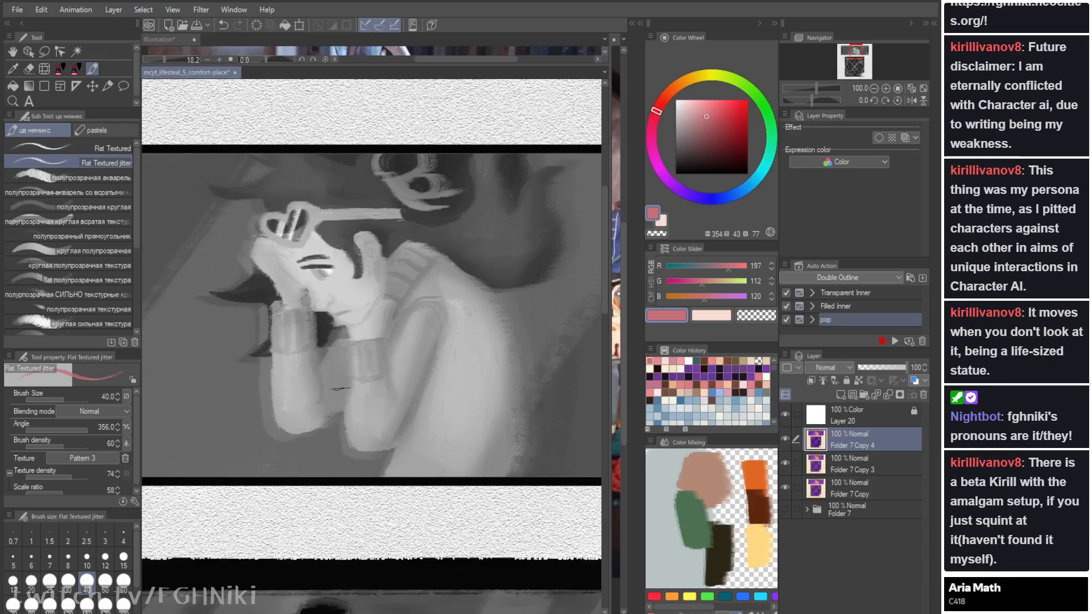
Step: Set the Flat Textured jitter brush to size 17 and clean the right cuff's outer edge with the background purple
click(13, 580)
key(i)
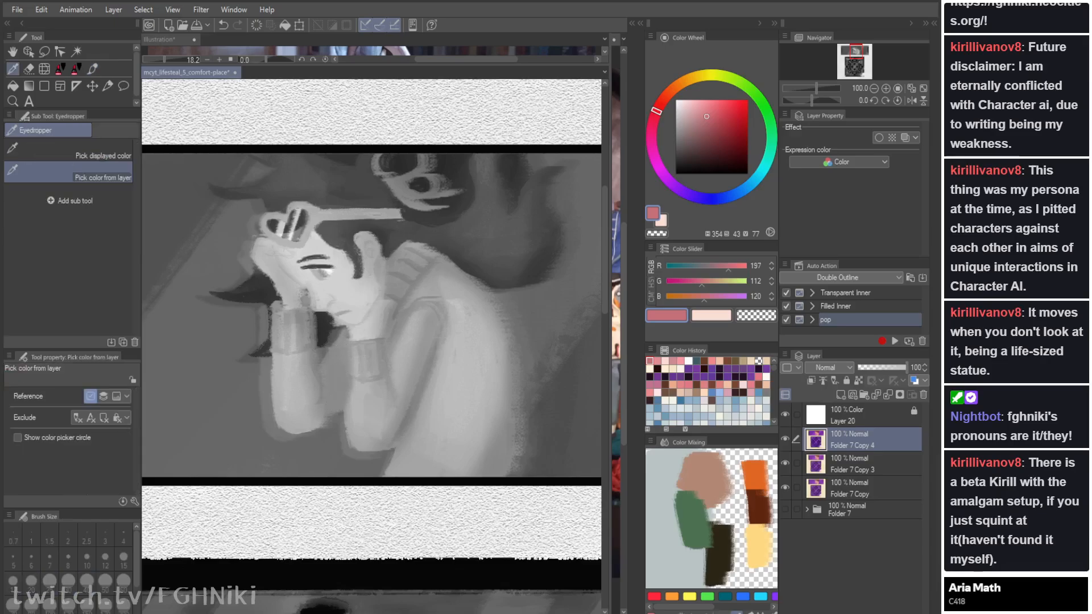
click(338, 364)
key(b)
drag(341, 341, 336, 368)
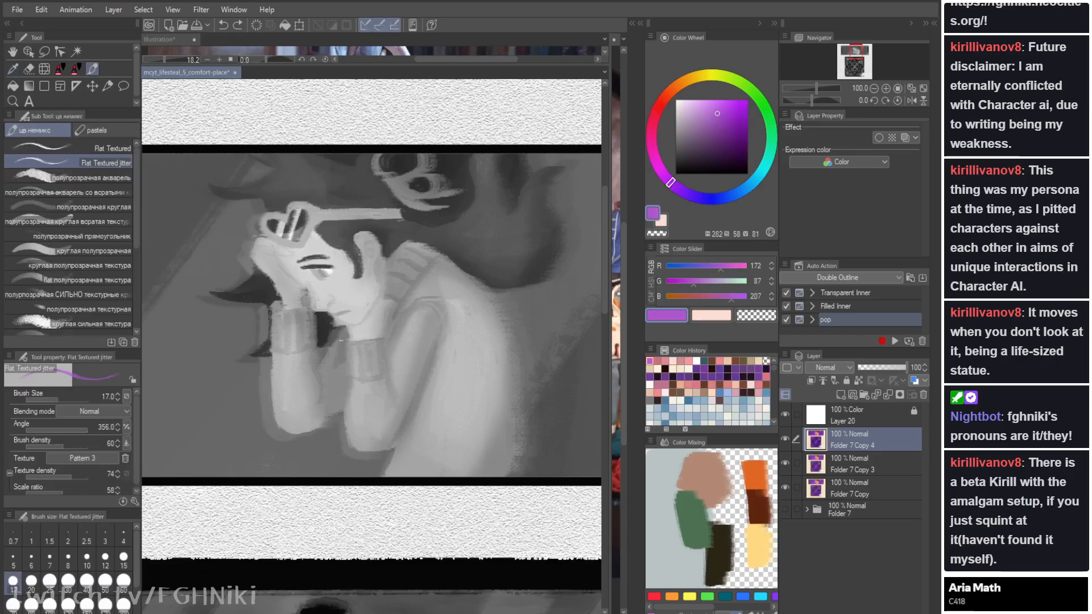
Step: Pick a muted pink from the sleeve and refine the shading on the left forearm
key(b)
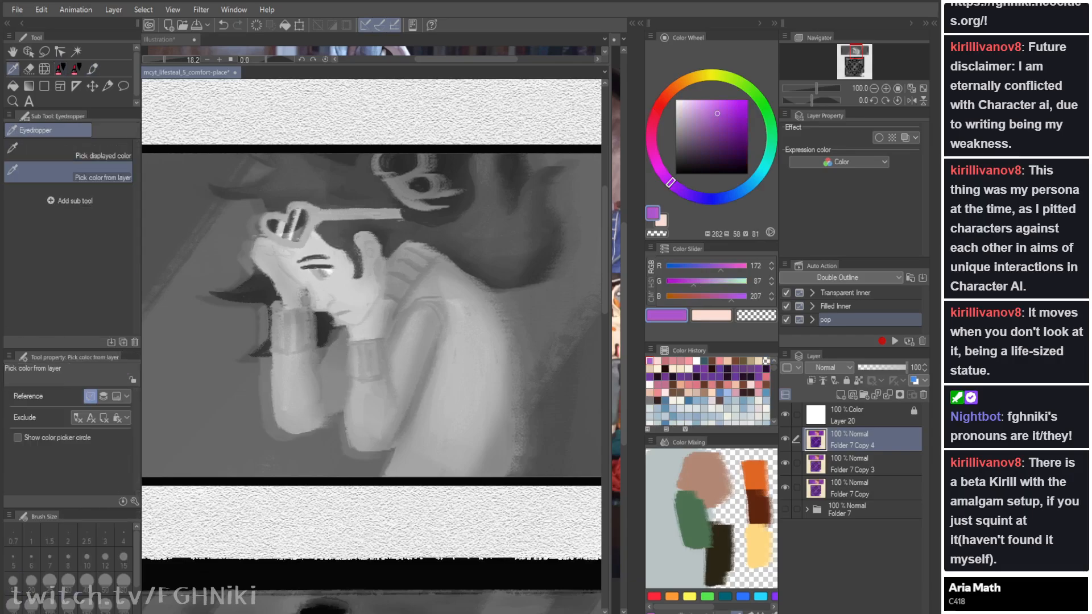
key(i)
click(328, 407)
key(b)
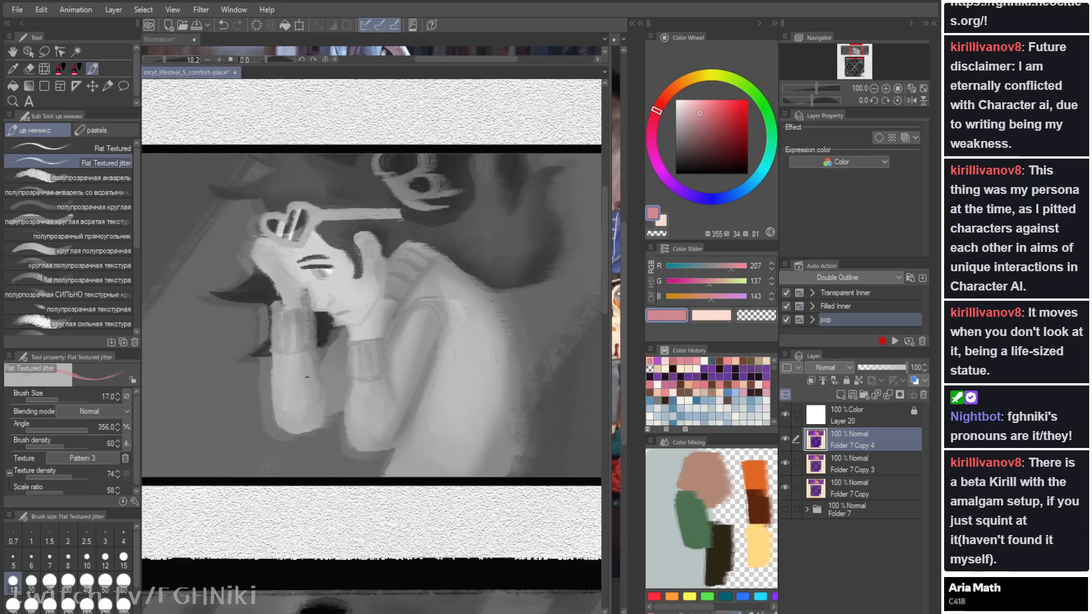
key(b)
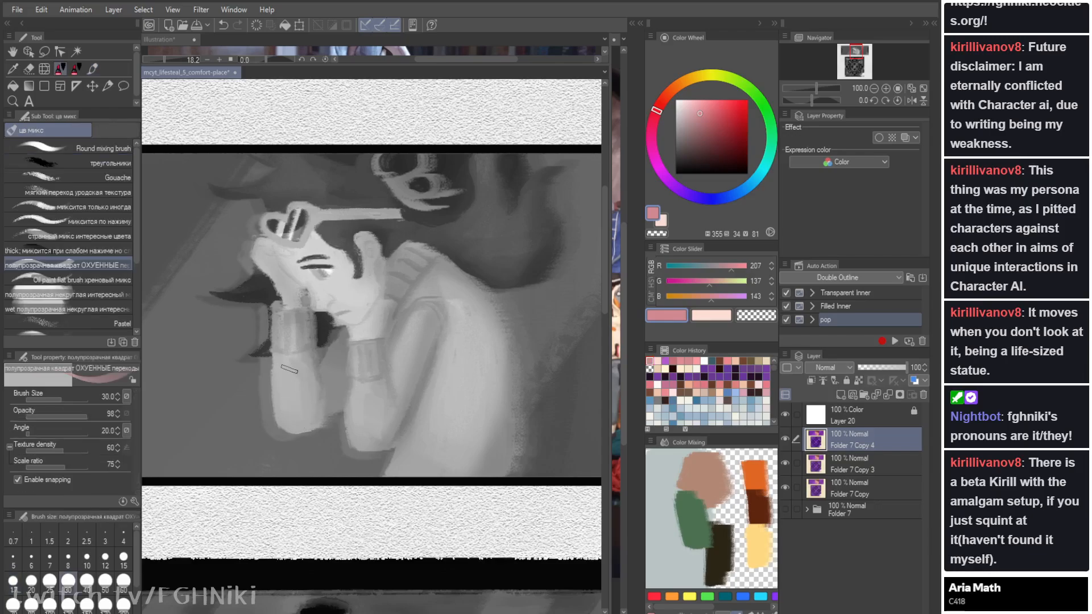
Step: Paint light pink ribbing on the left cuff, redoing the first stroke and using the semi-transparent square brush at size 15
key(i)
click(296, 403)
key(b)
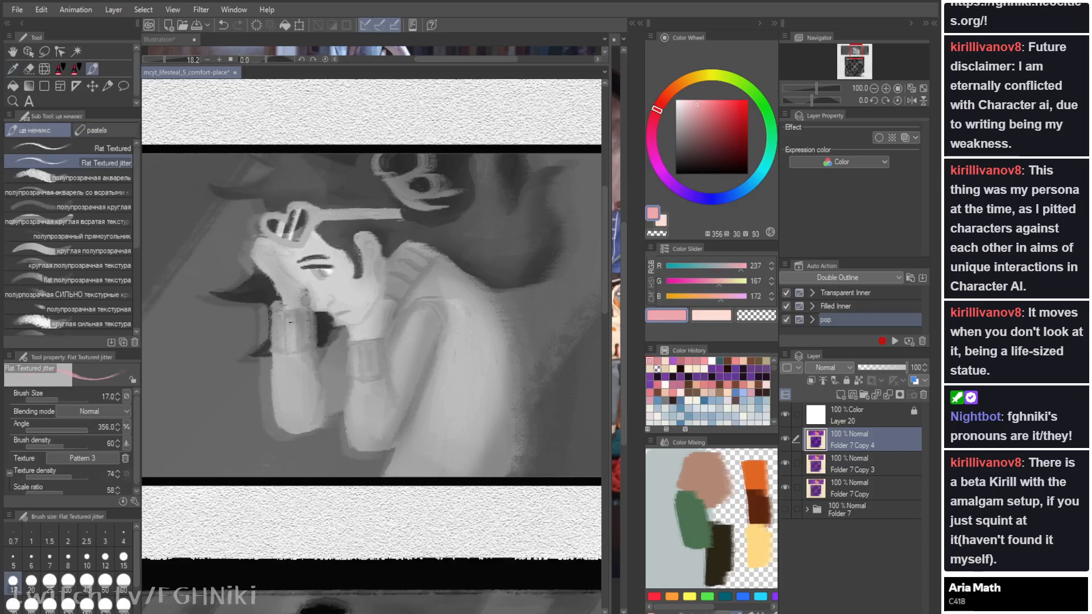
mouse_move(276, 329)
mouse_down()
mouse_move(305, 343)
mouse_move(283, 319)
mouse_up()
key(ctrl+z)
key(b)
key(b)
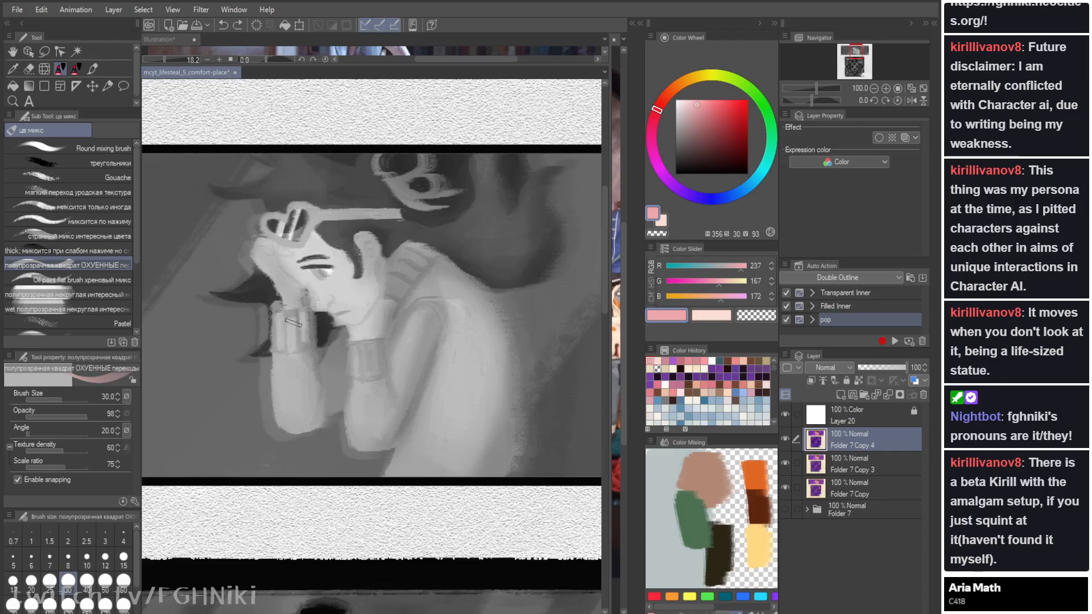
key(bracketleft)
key(bracketleft)
key(bracketleft)
key(bracketleft)
drag(282, 321, 279, 327)
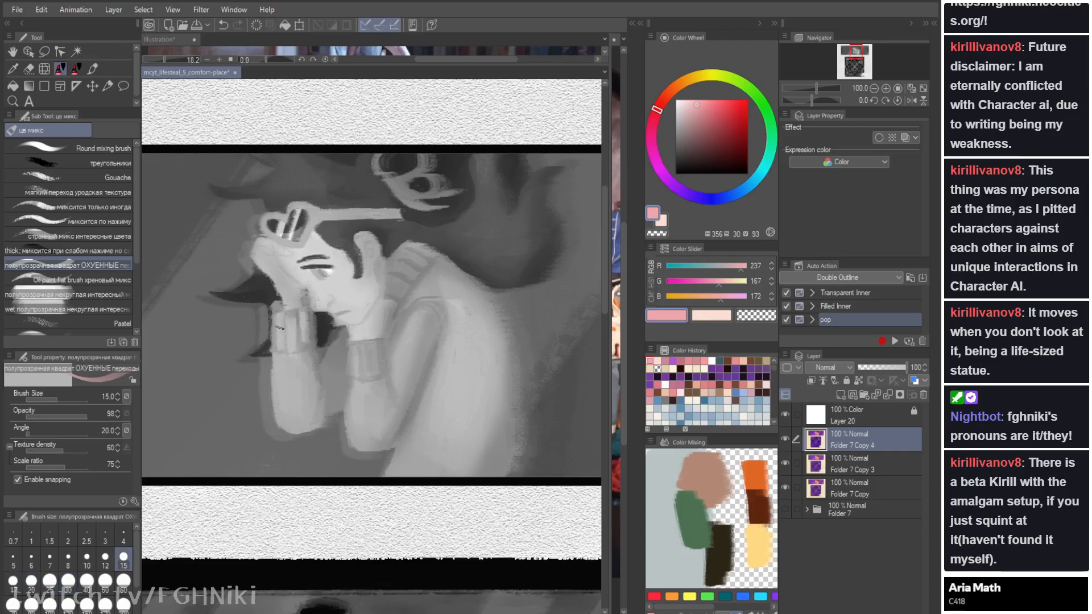
Step: Paint darker pink ribbing lines on the left cuff and retouch the sleeve just below it with a lighter pink
alt+click(304, 353)
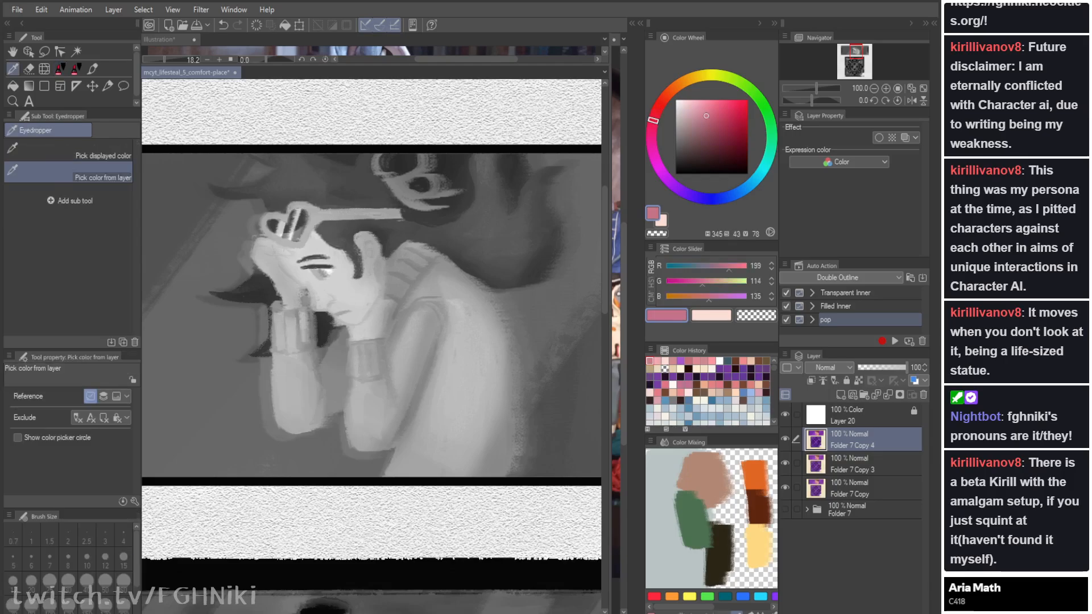
key(b)
drag(286, 316, 286, 349)
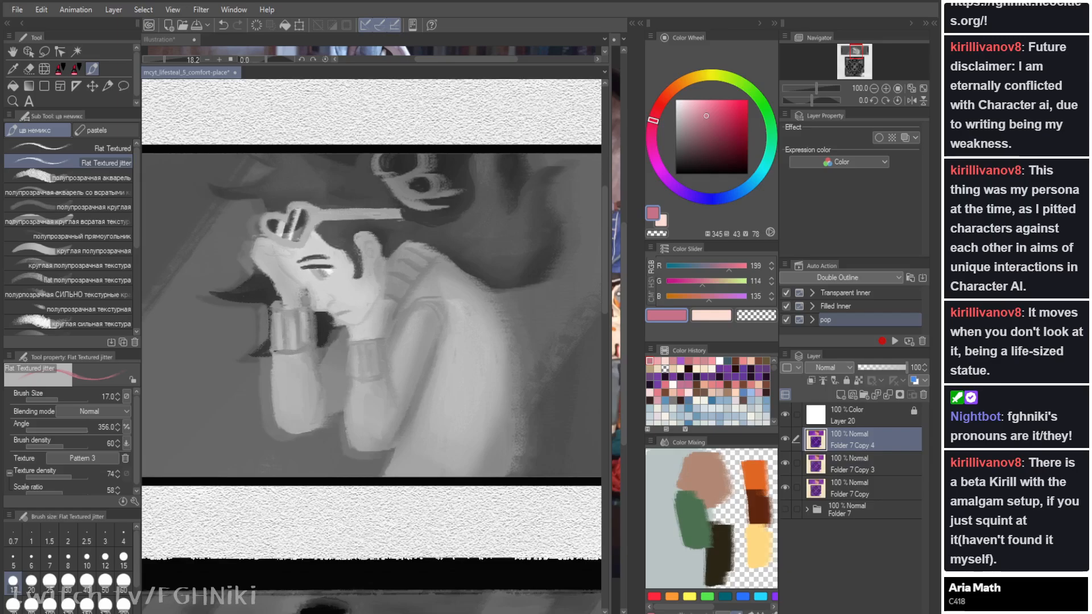
alt+click(311, 364)
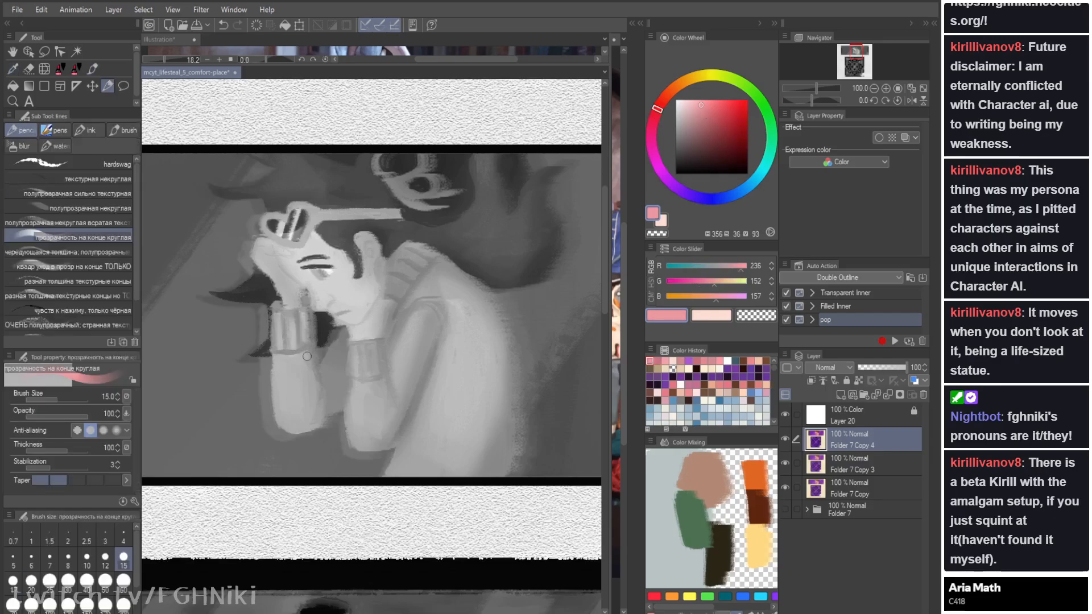
drag(301, 357, 310, 354)
key(b)
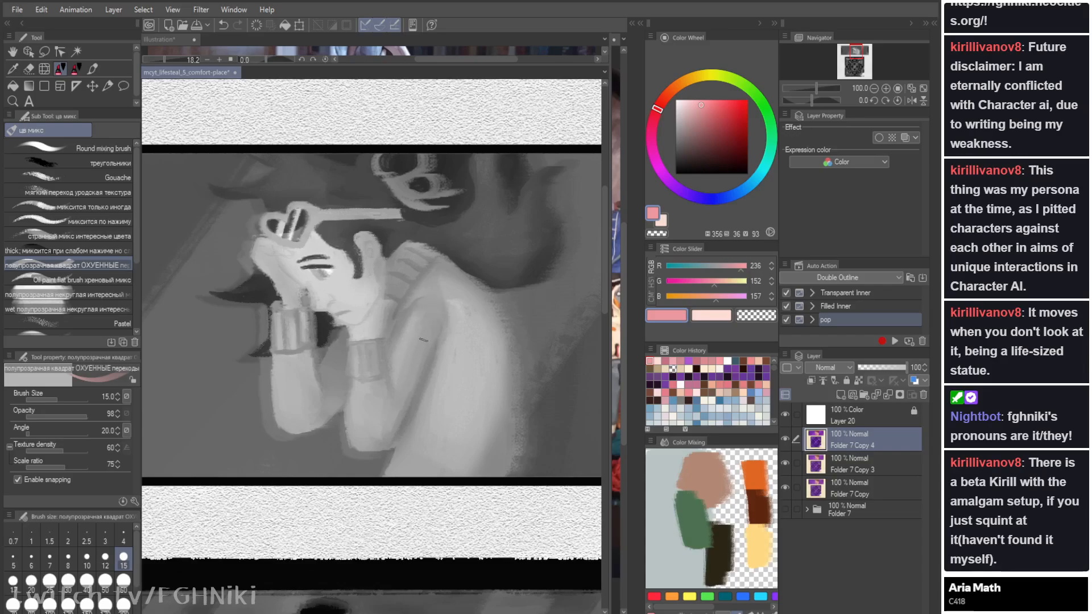
Step: Check the figure in a mirrored view and sample pinks from the sweater's shoulder for retouching the back
key(h)
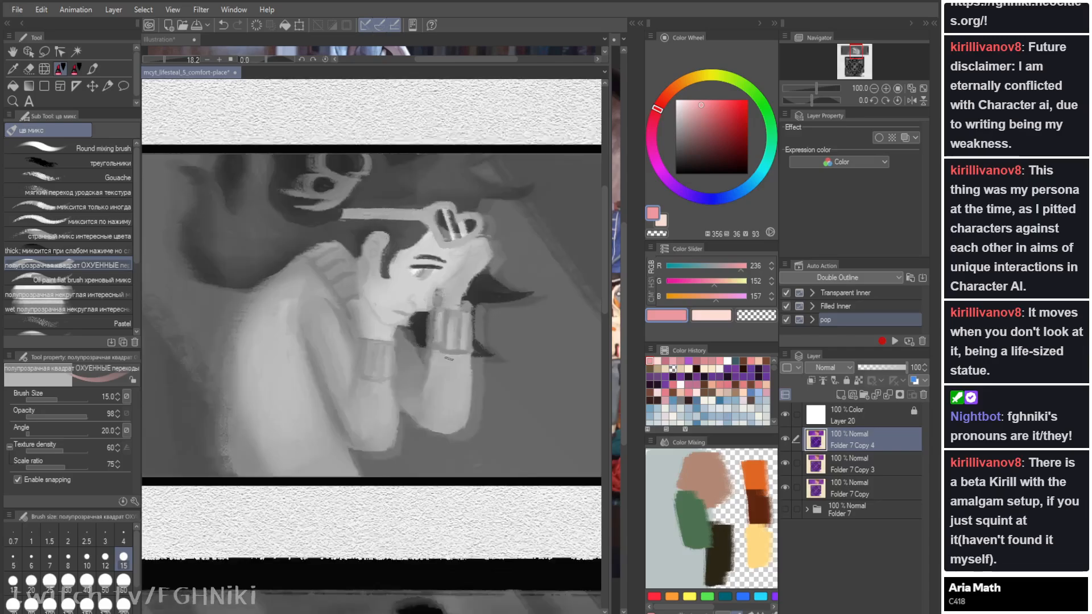
key(h)
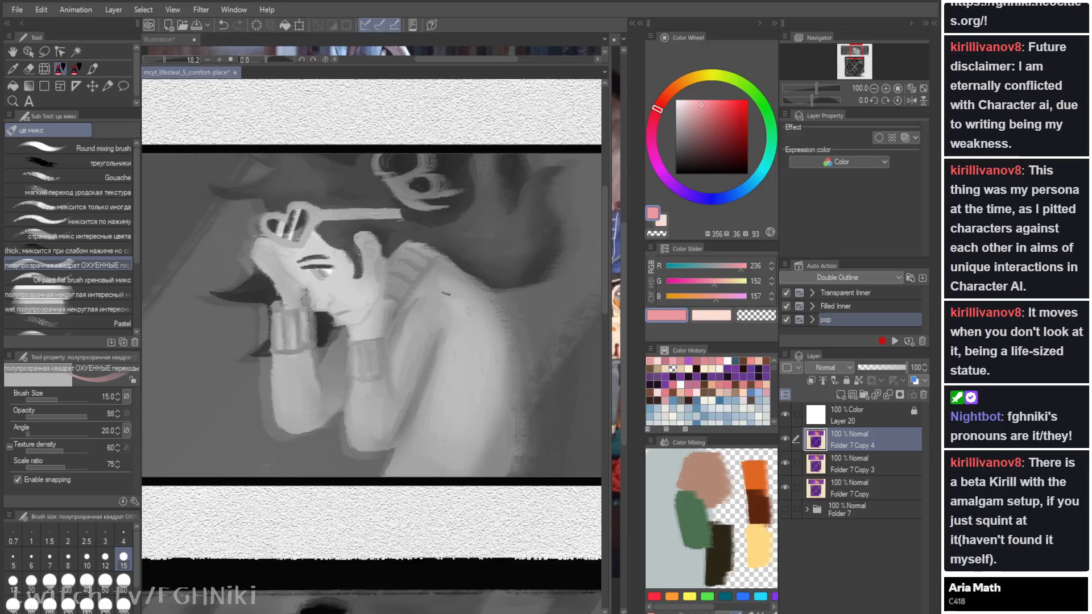
alt+click(466, 304)
key(p)
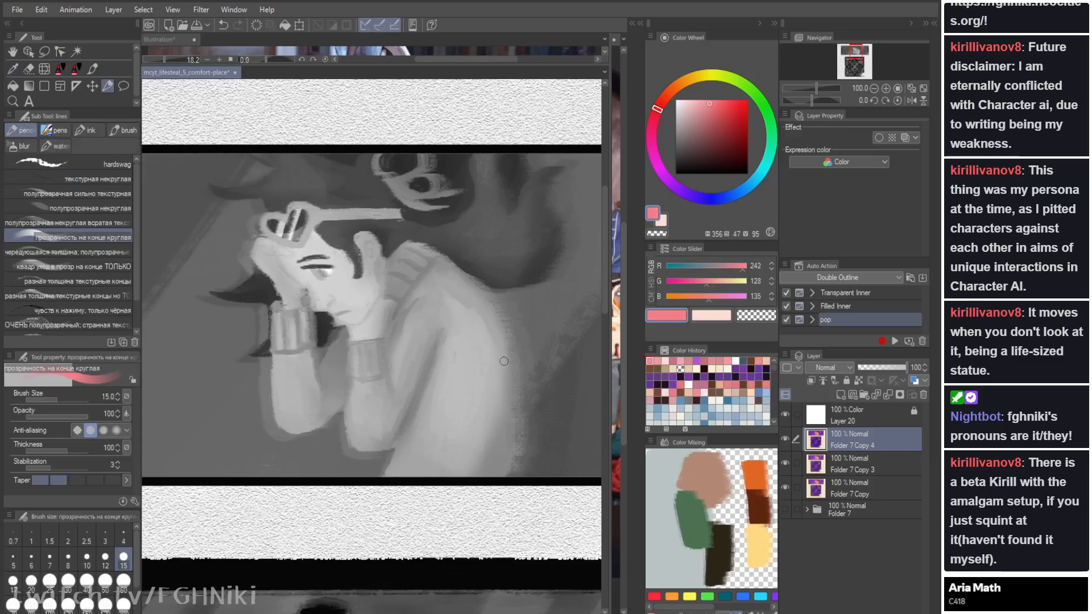
key(j)
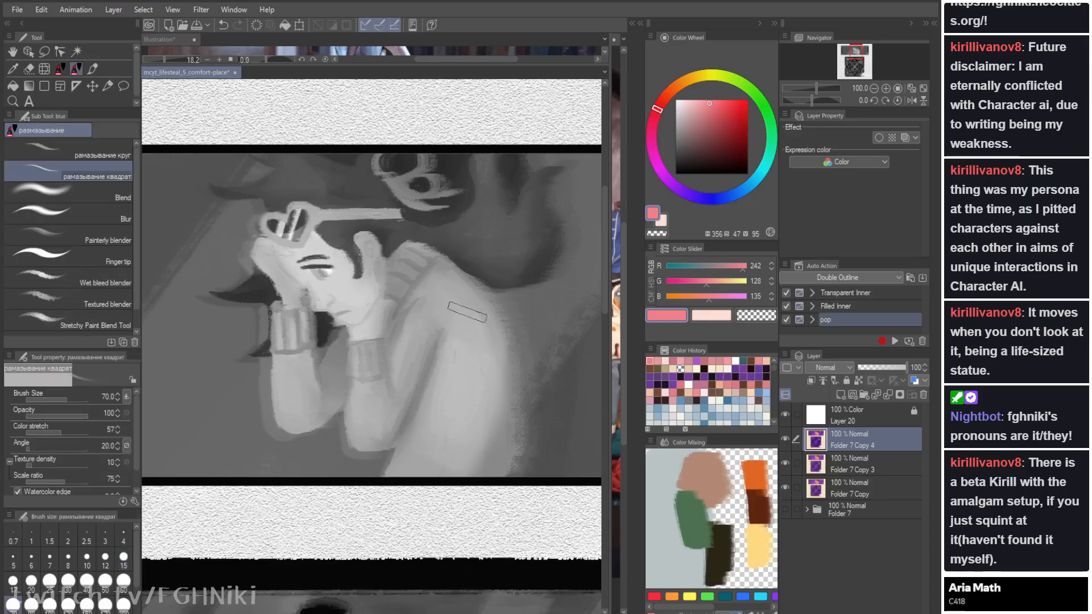
key(b)
alt+click(489, 316)
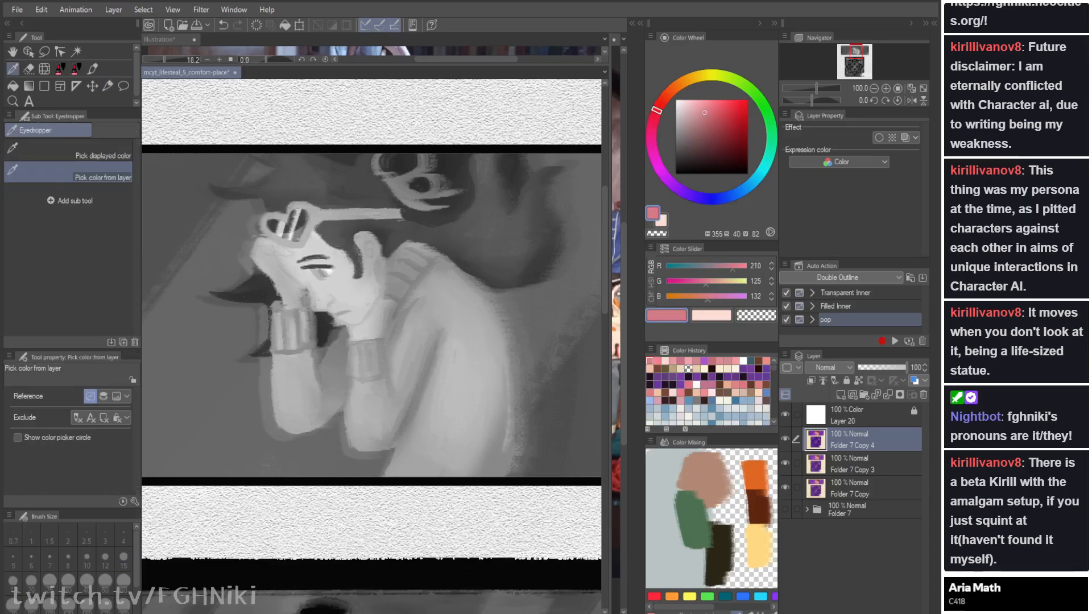
Step: Try to shade the sweater's back edge down to the lower panel border with a dusty pink
mouse_move(454, 263)
mouse_down()
mouse_move(510, 409)
mouse_move(518, 404)
mouse_move(511, 475)
mouse_up()
key(ctrl+z)
key(ctrl+z)
mouse_move(515, 400)
mouse_down()
mouse_move(518, 449)
mouse_move(494, 479)
mouse_up()
key(b)
key(ctrl+z)
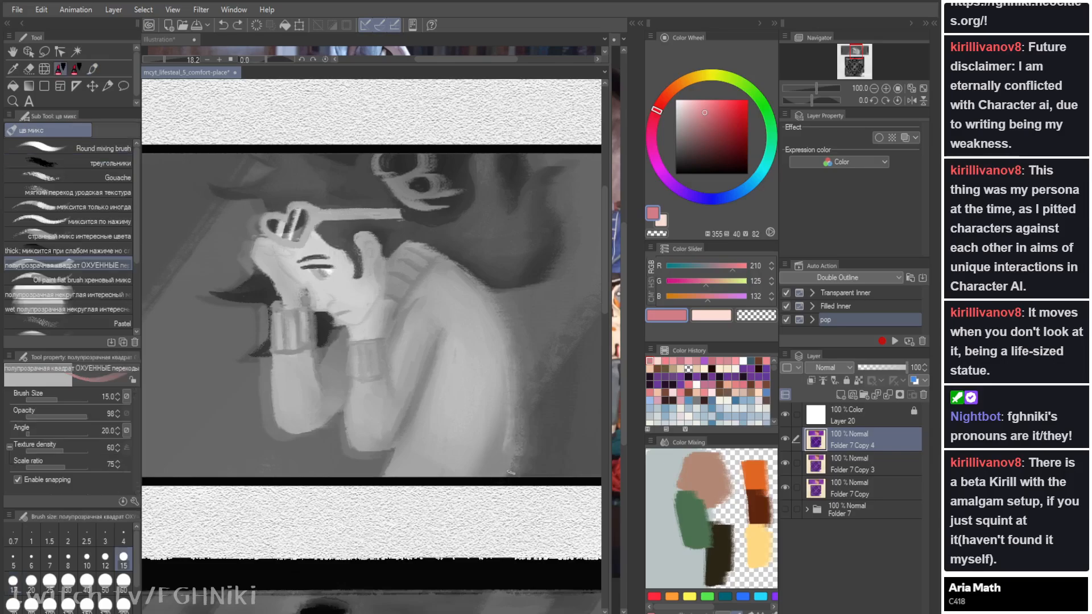
Step: Auto-select the black panel borders, move them onto a separate layer, and return to the Folder 7 Copy 4 layer
key(i)
key(w)
click(392, 574)
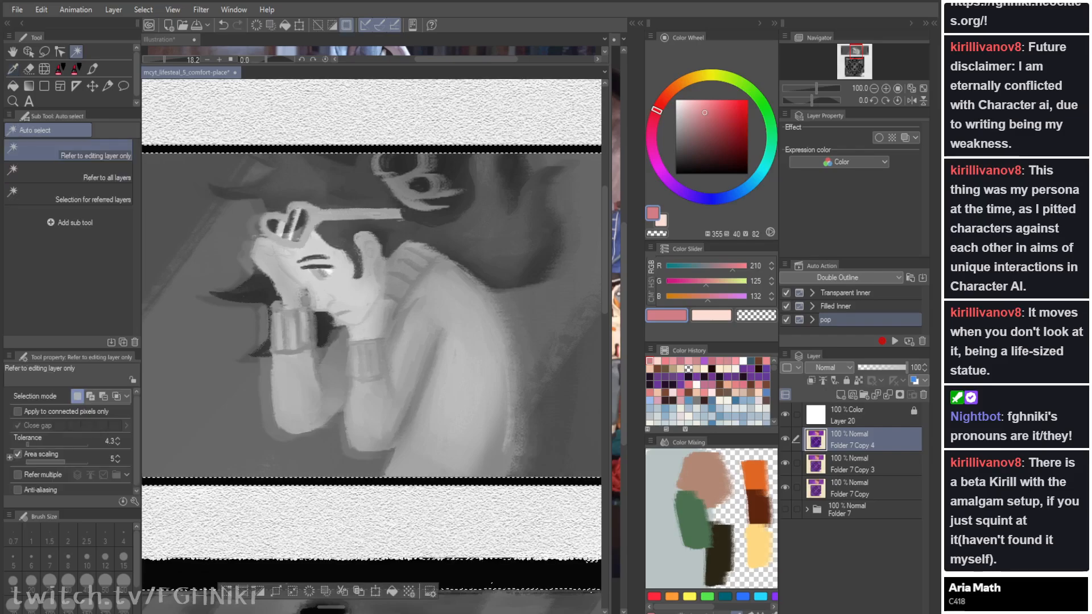
key(ctrl+x)
key(ctrl+v)
key(ctrl+d)
click(862, 464)
Step: Pick a darker pink from the lower back and retouch the back's outer edge, undoing the initial pen strokes
key(i)
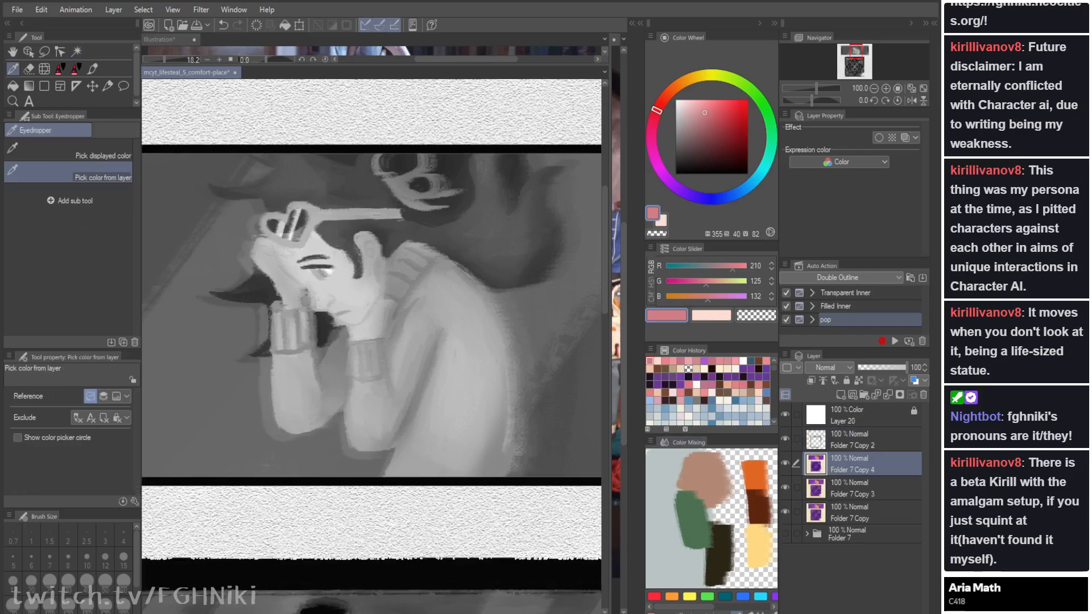
click(500, 446)
key(p)
mouse_move(511, 435)
mouse_down()
mouse_move(512, 483)
mouse_move(505, 451)
mouse_up()
key(ctrl+z)
key(ctrl+z)
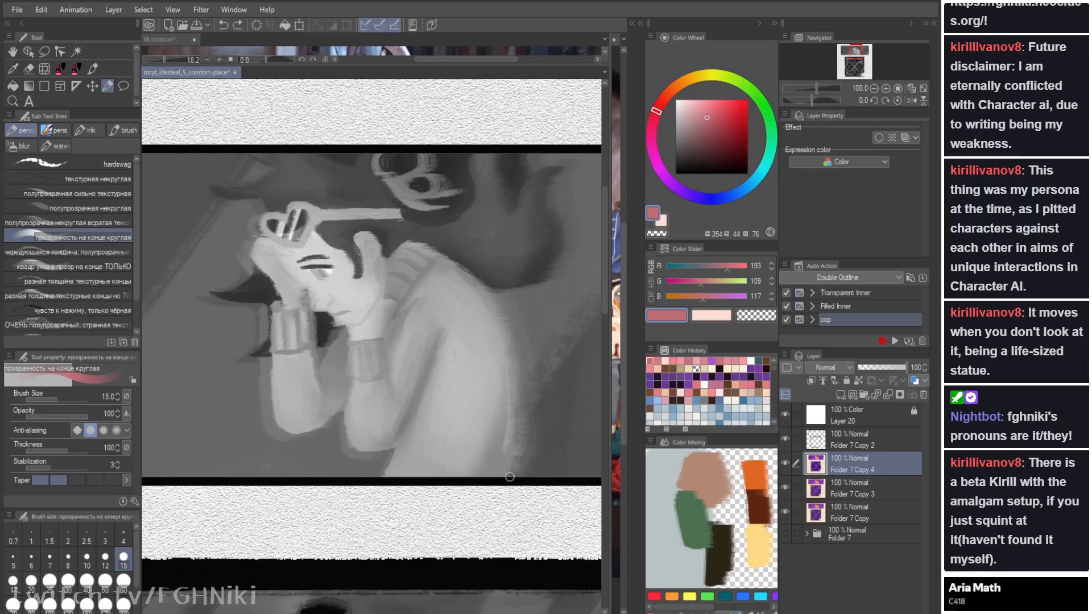
key(b)
drag(495, 335, 490, 317)
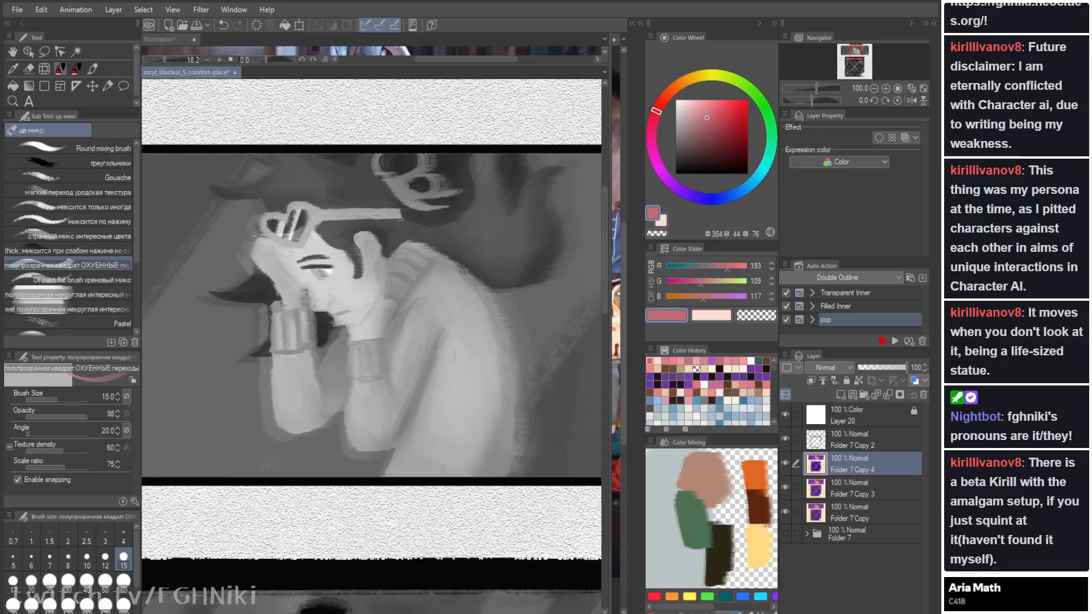
Step: Blend the sweater's shoulder and back shading with the square smudge brush, varying its size between 20 and 40
key(j)
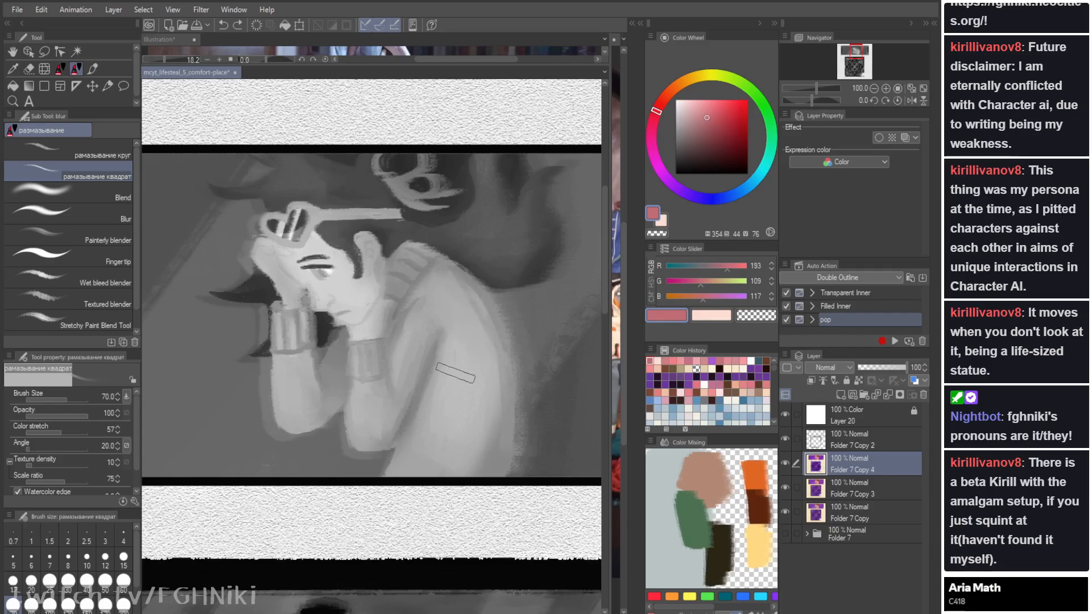
key(bracketleft)
key(bracketleft)
key(bracketleft)
key(bracketleft)
key(bracketleft)
drag(459, 295, 481, 322)
key(bracketright)
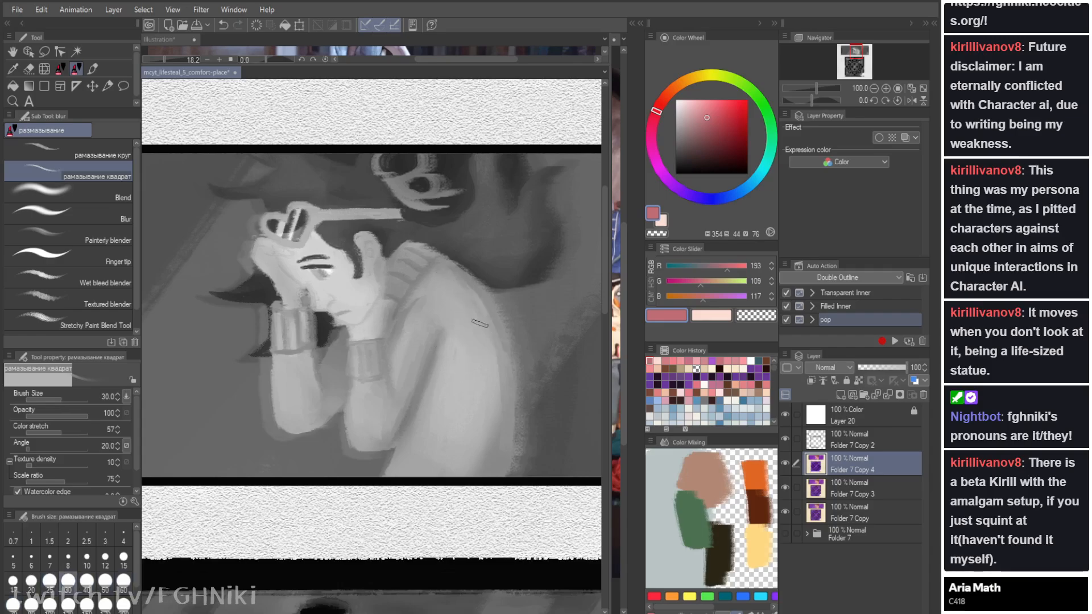
key(bracketright)
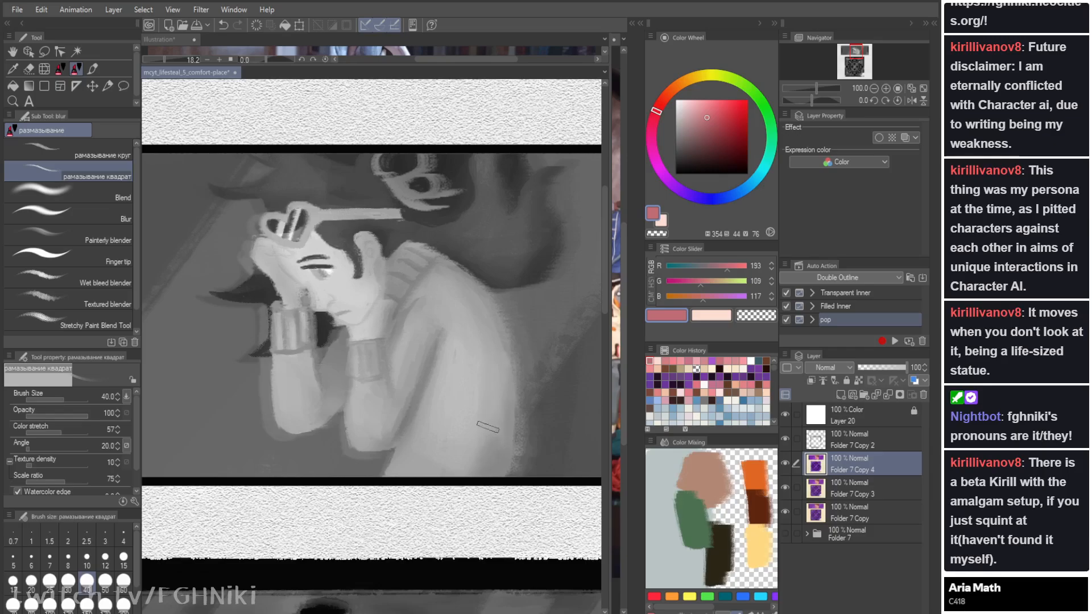
key(bracketleft)
key(bracketleft)
key(bracketleft)
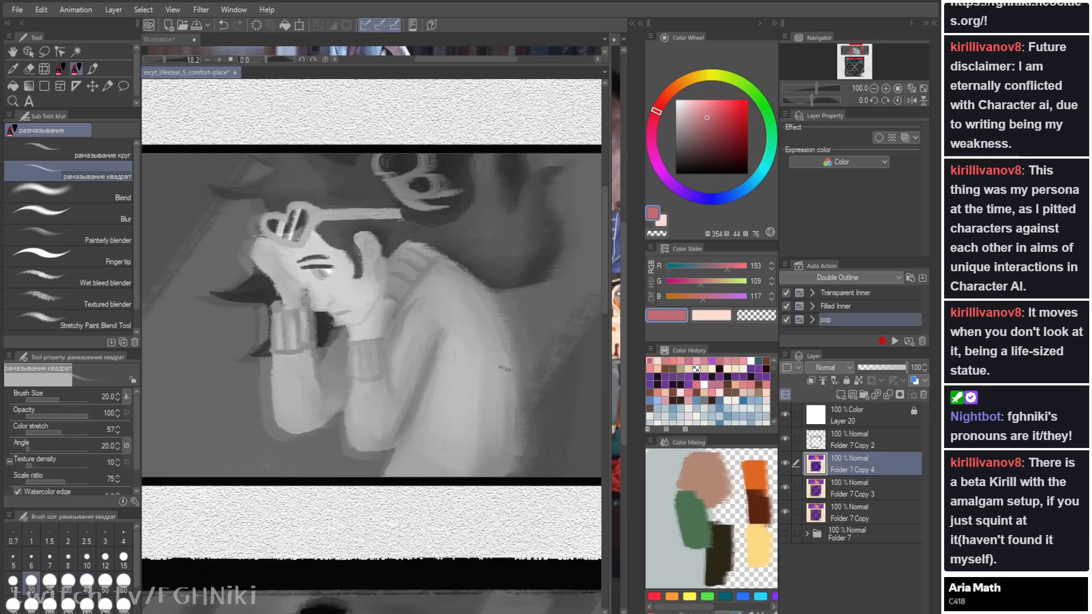
Step: Pick a deeper pink from the lower back and shade the sweater's lower fold and back edge, smudging the strokes
alt+click(474, 439)
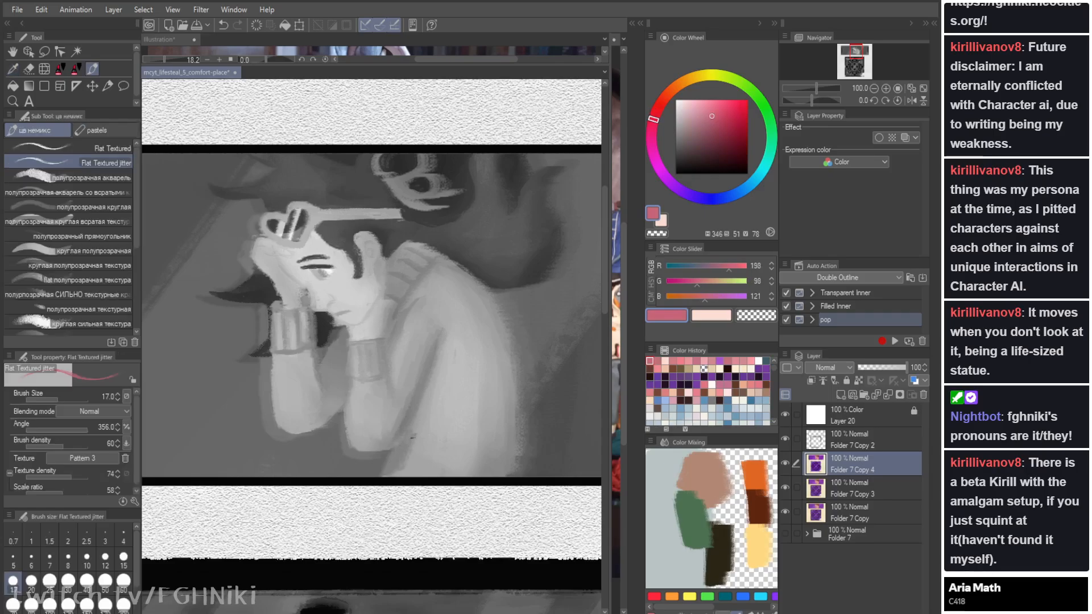
key(j)
mouse_move(417, 426)
mouse_down()
mouse_move(410, 471)
mouse_move(398, 478)
mouse_move(412, 460)
mouse_up()
key(b)
mouse_move(503, 410)
mouse_down()
mouse_move(496, 359)
mouse_move(509, 393)
mouse_move(503, 443)
mouse_move(498, 352)
mouse_up()
key(j)
Step: Pick the background purple and clean the lower outer edge of the back, alternating Flat Textured jitter with the size 20 smudge brush
key(i)
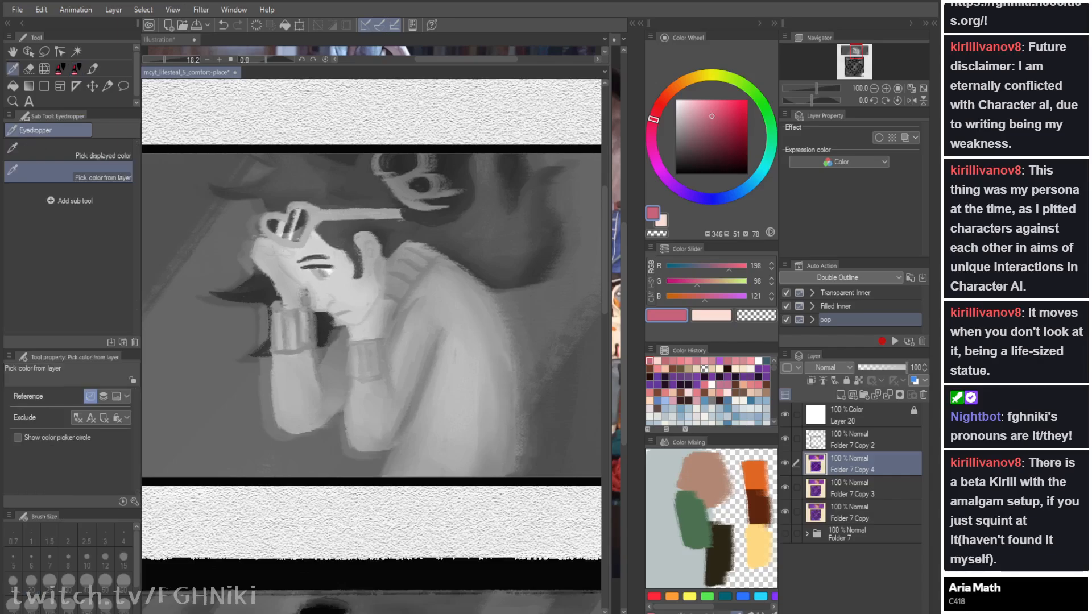
drag(537, 407, 479, 393)
click(488, 392)
key(b)
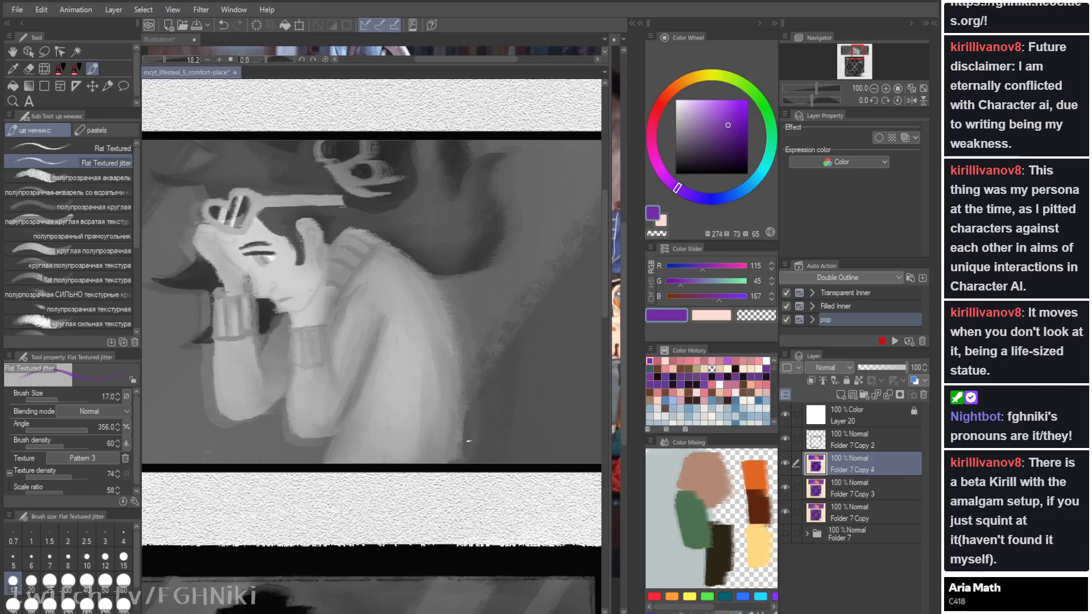
key(j)
drag(473, 445, 507, 413)
key(b)
key(j)
key(b)
key(j)
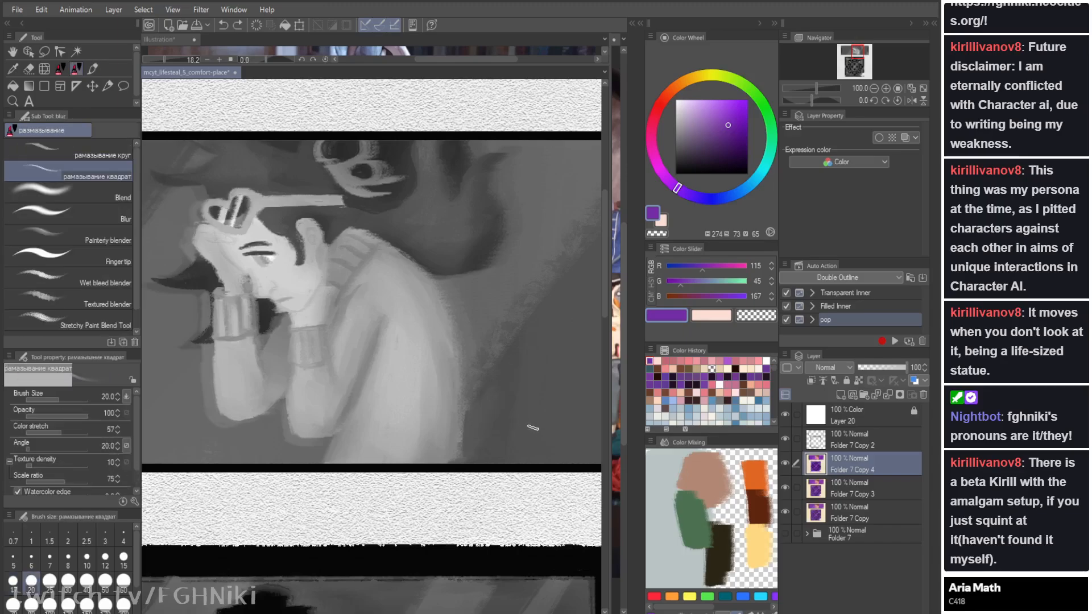
Step: Soften the purple background beside the back with the square smudge brush at size 50
key(bracketright)
key(bracketright)
key(bracketright)
key(bracketright)
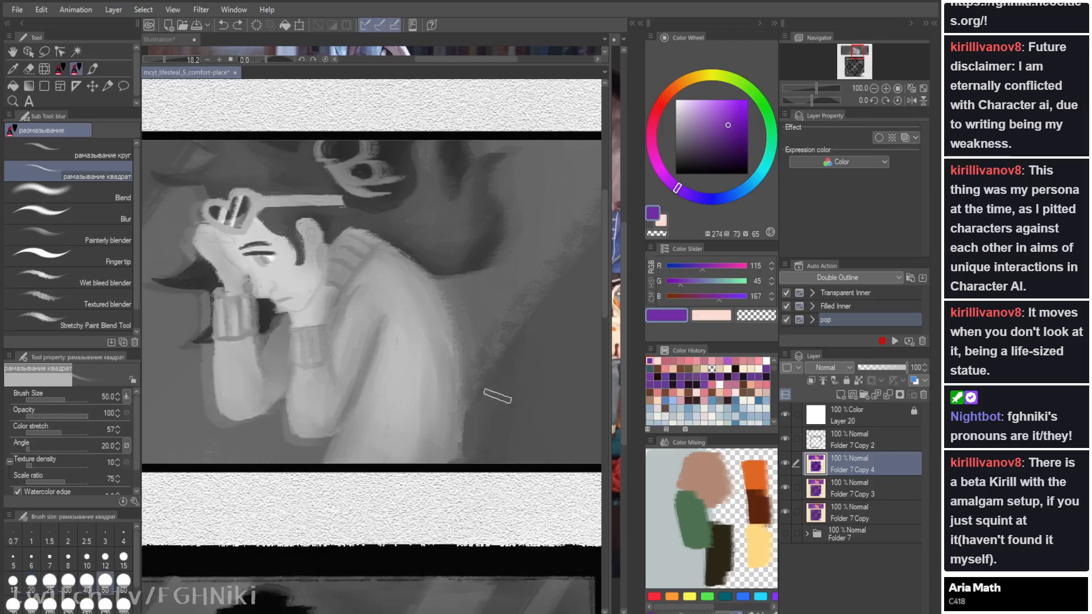
Step: Pick a light peach from the raised hand and paint the wrist above the cuff, redoing the first stroke and smudging it
key(space)
drag(481, 419, 617, 455)
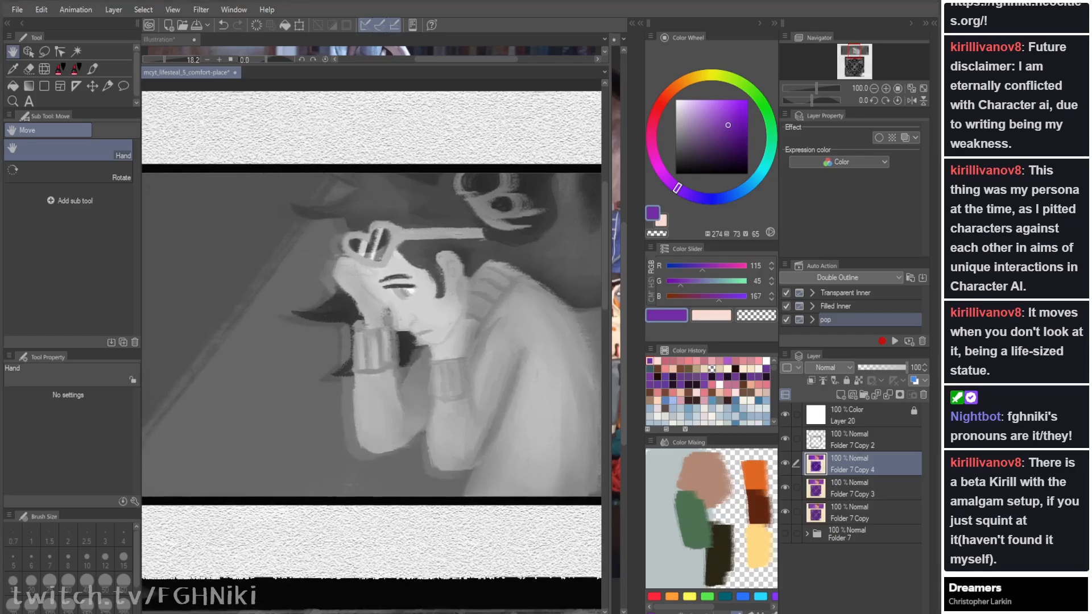
key(i)
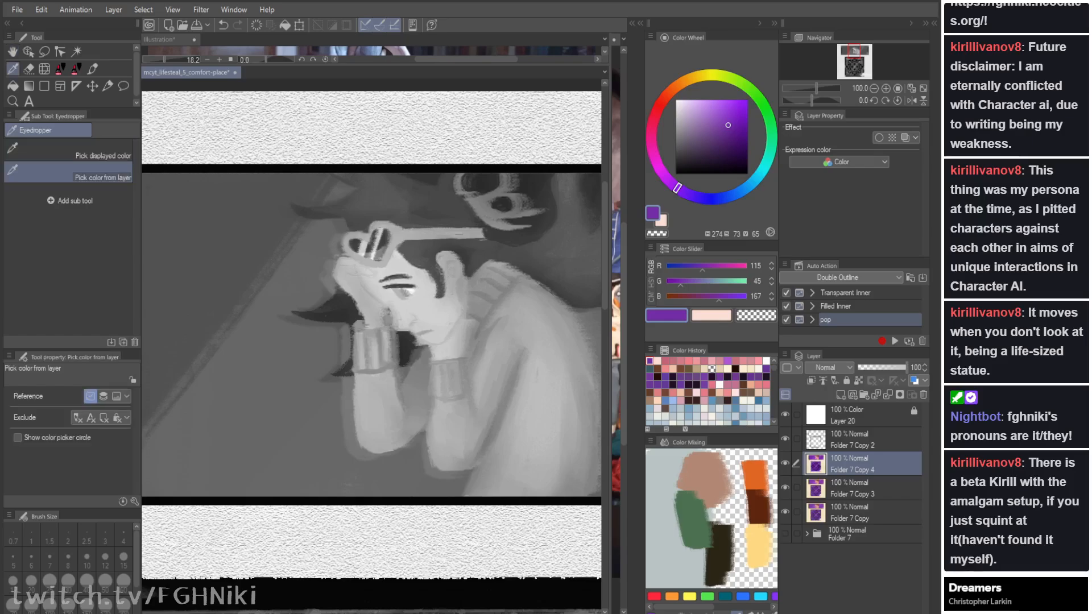
click(366, 293)
key(b)
mouse_move(350, 297)
mouse_down()
mouse_move(363, 312)
mouse_move(346, 266)
mouse_up()
key(ctrl+z)
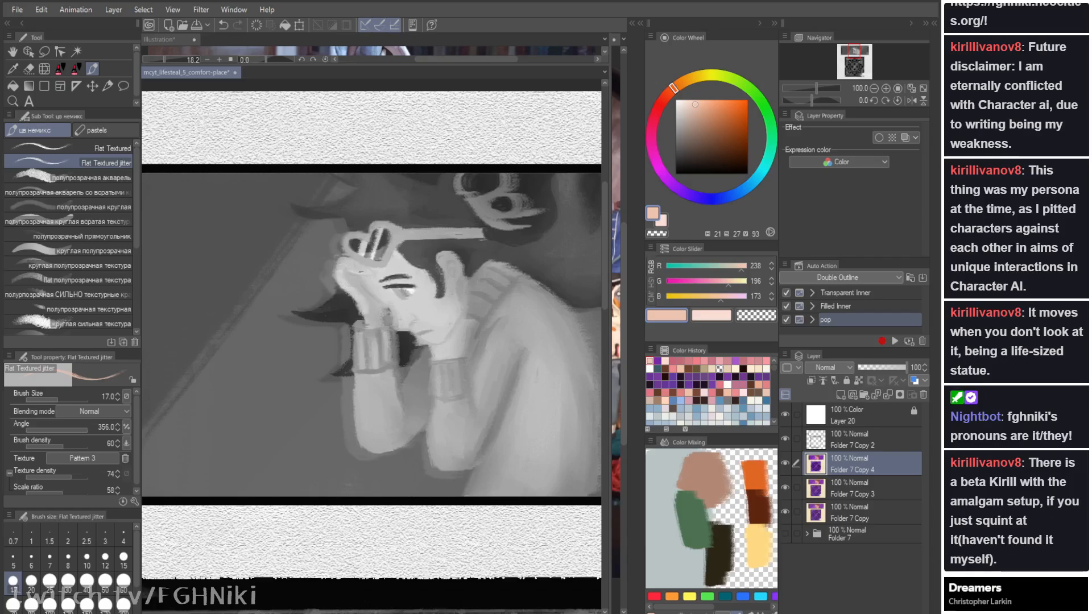
drag(357, 307, 371, 324)
key(j)
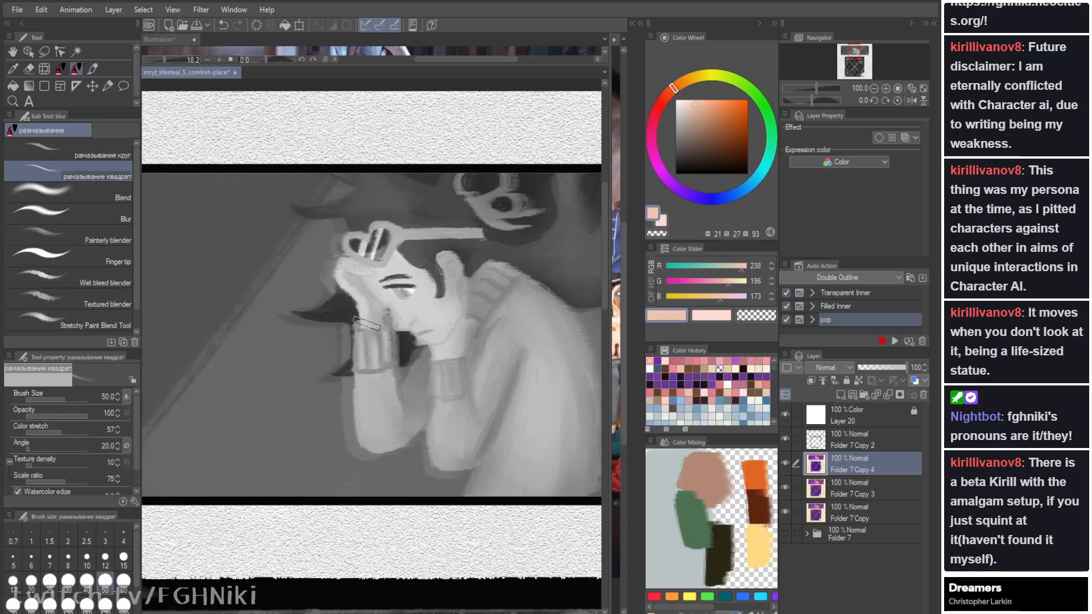
Step: Refine the wrist and hand with the semi-transparent square brush, ending at size 10
key(b)
key([)
key([)
key([)
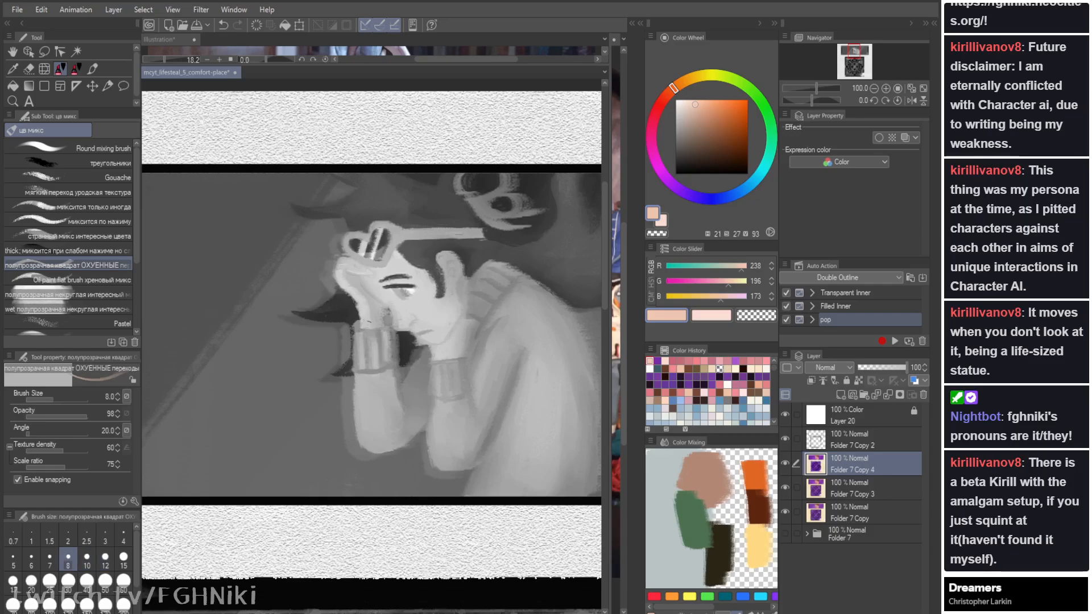
key(bracketright)
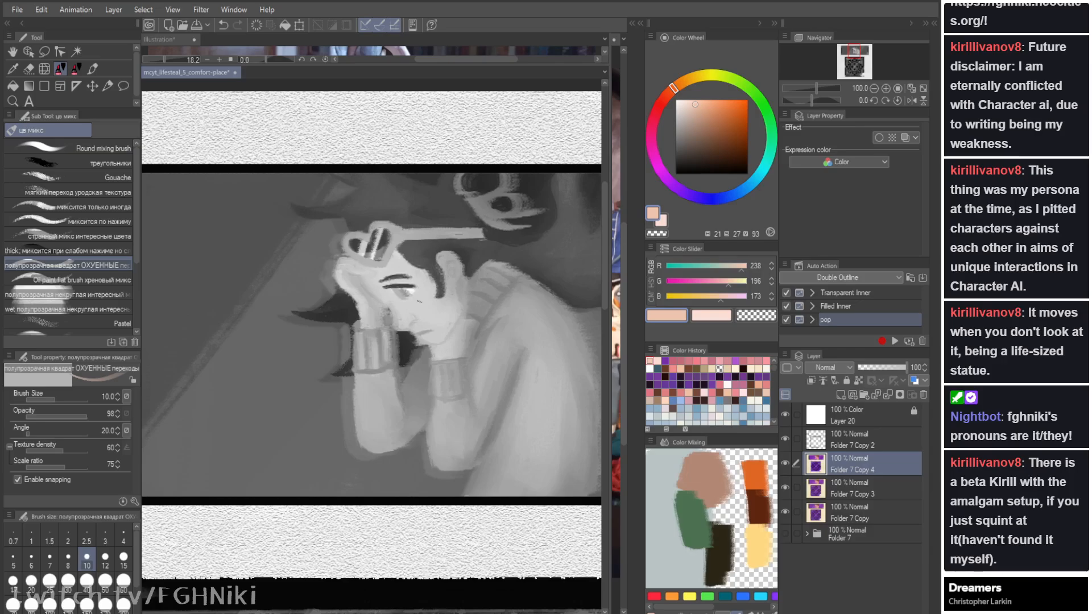
Step: Pick a duller peach from the raised hand and shade the hand with it
key(i)
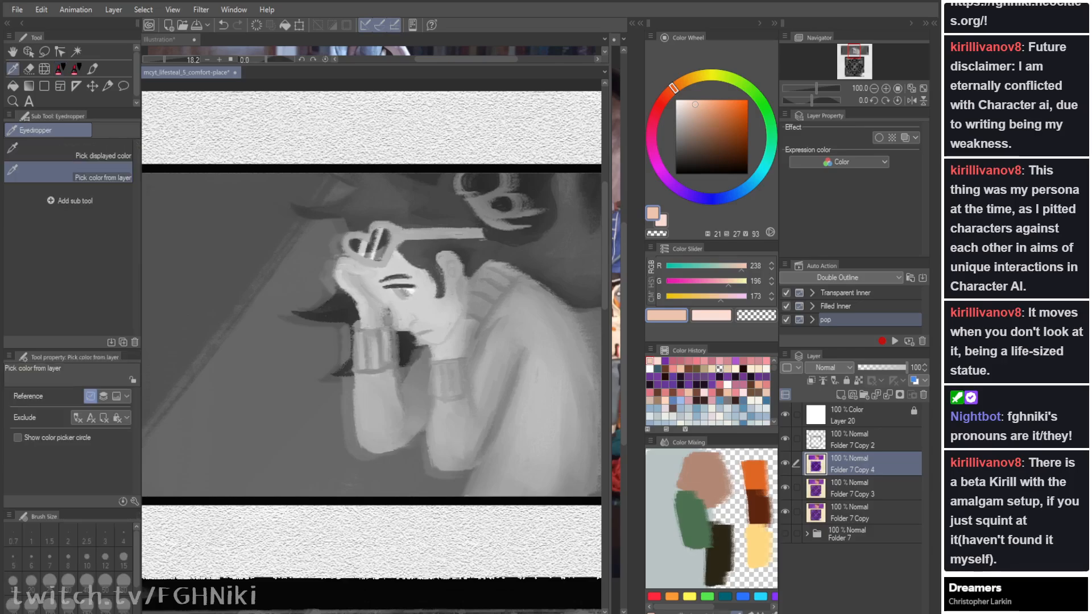
click(365, 280)
key(b)
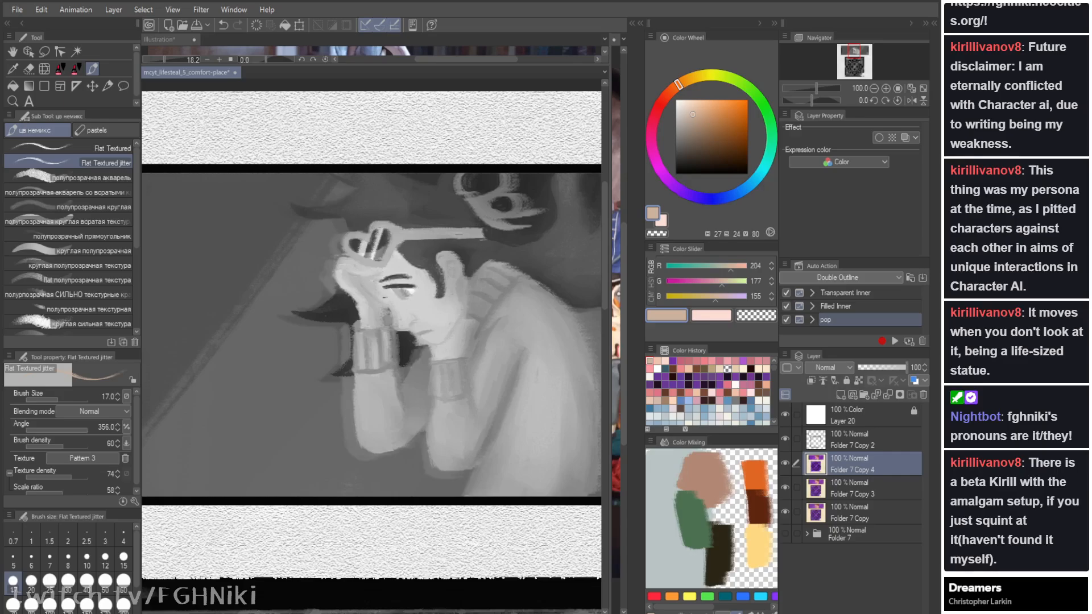
key(b)
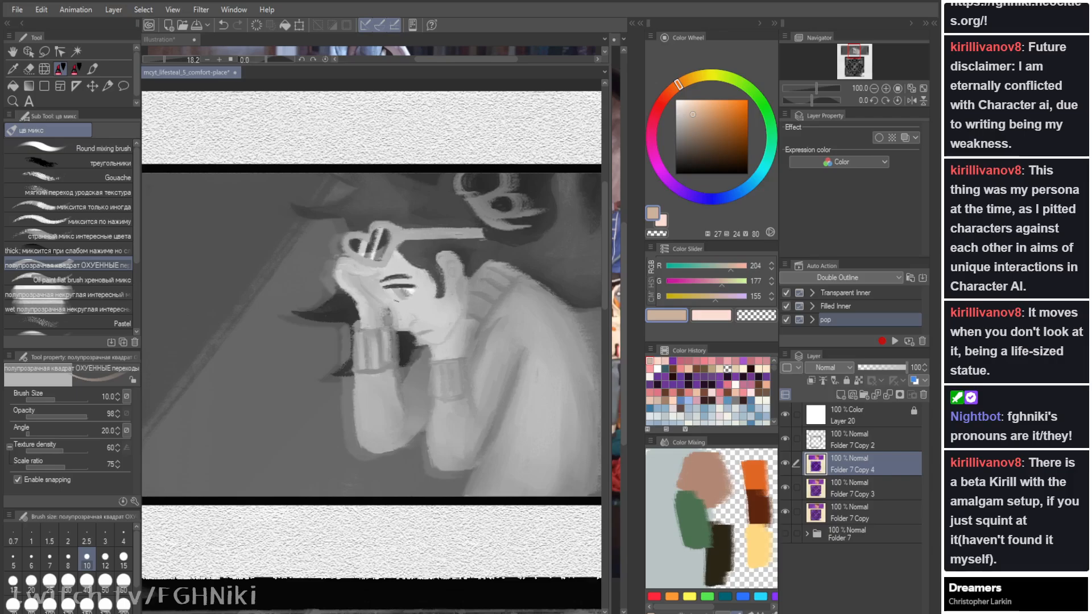
Step: Blend the hand's shading with the square smudge brush reduced to size 15
key(j)
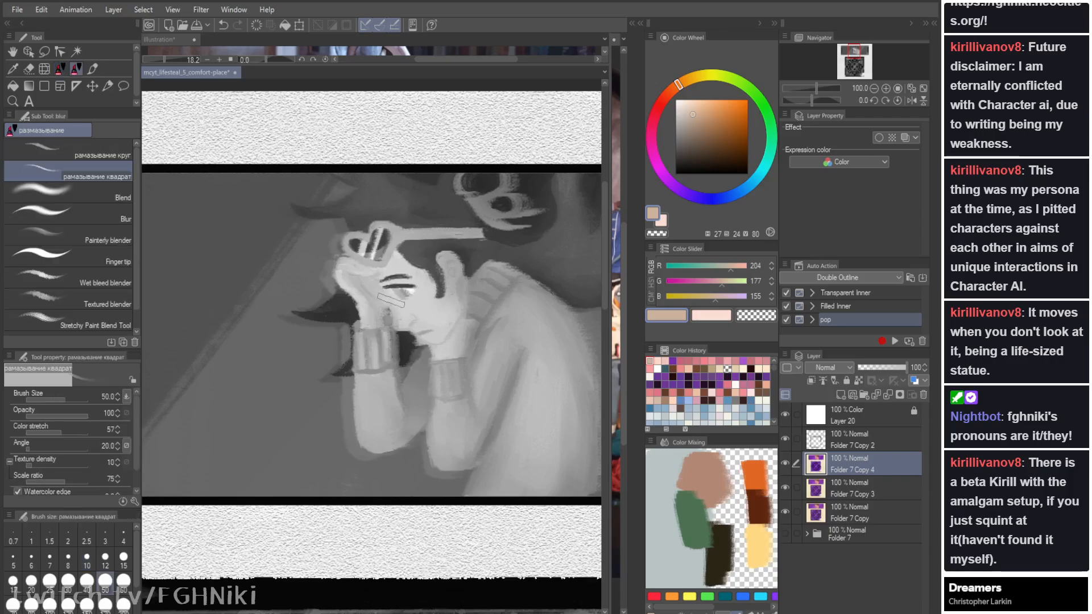
key(bracketleft)
key(bracketleft)
key(bracketleft)
key(bracketleft)
key(bracketleft)
key(bracketleft)
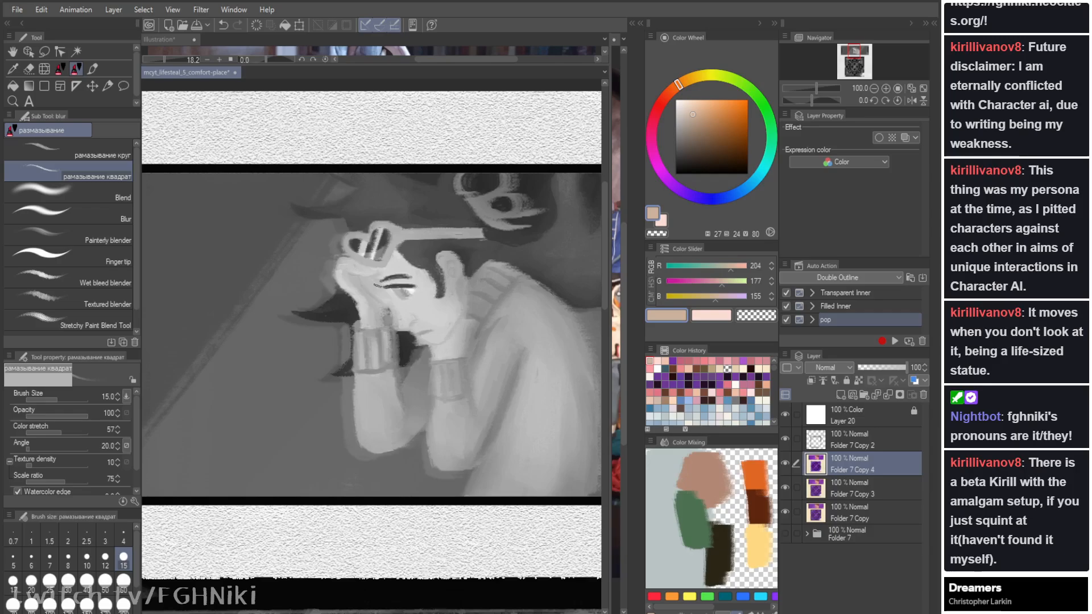
Step: Pick a light skin tone from the face, retouch and smudge the cheek below the eye, and save the file
key(i)
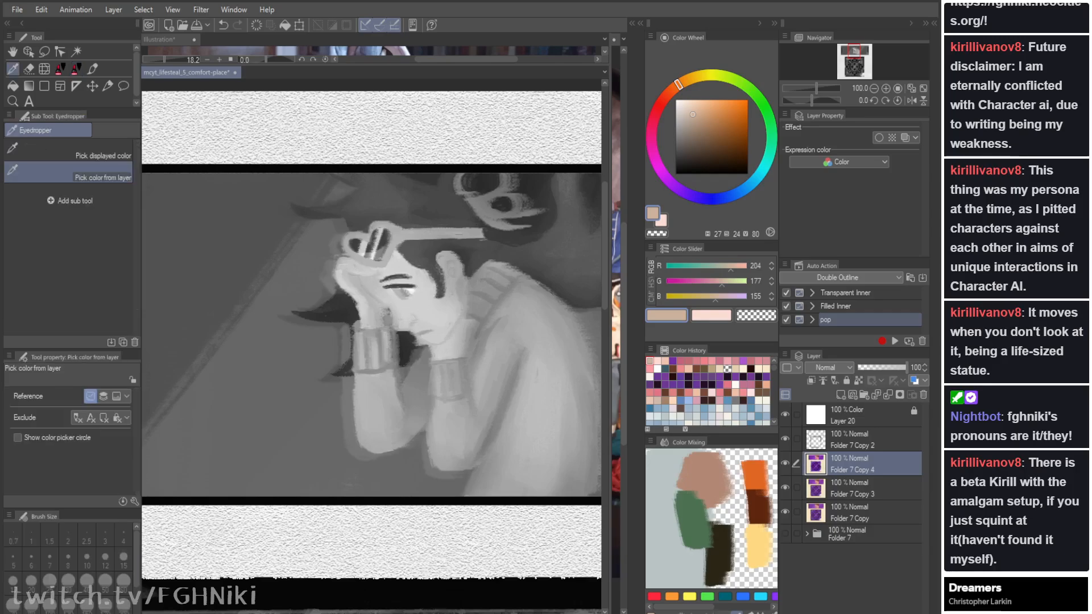
click(396, 314)
click(414, 309)
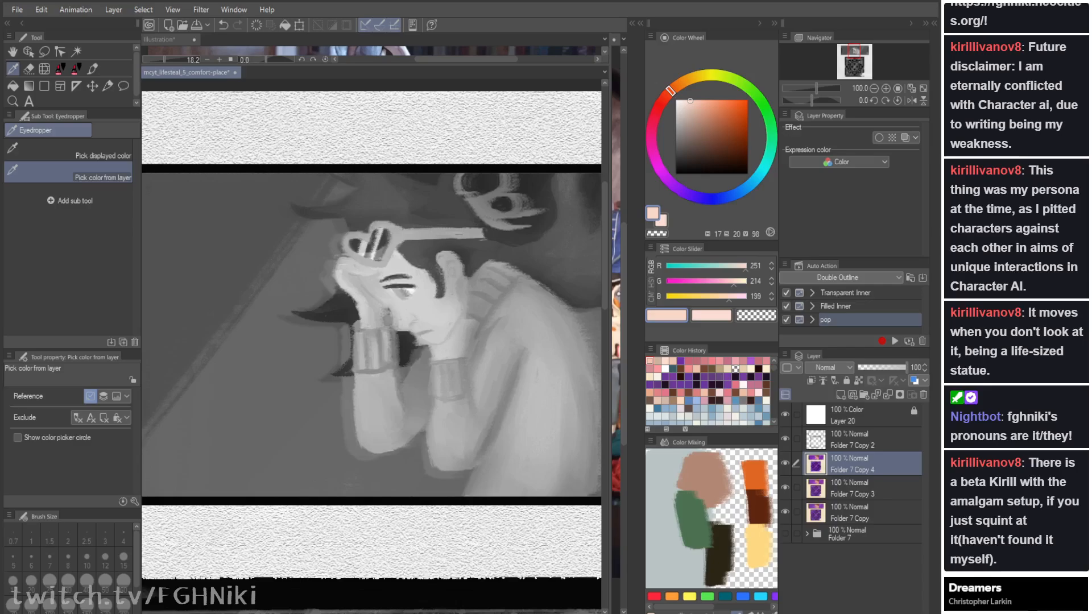
click(414, 310)
key(b)
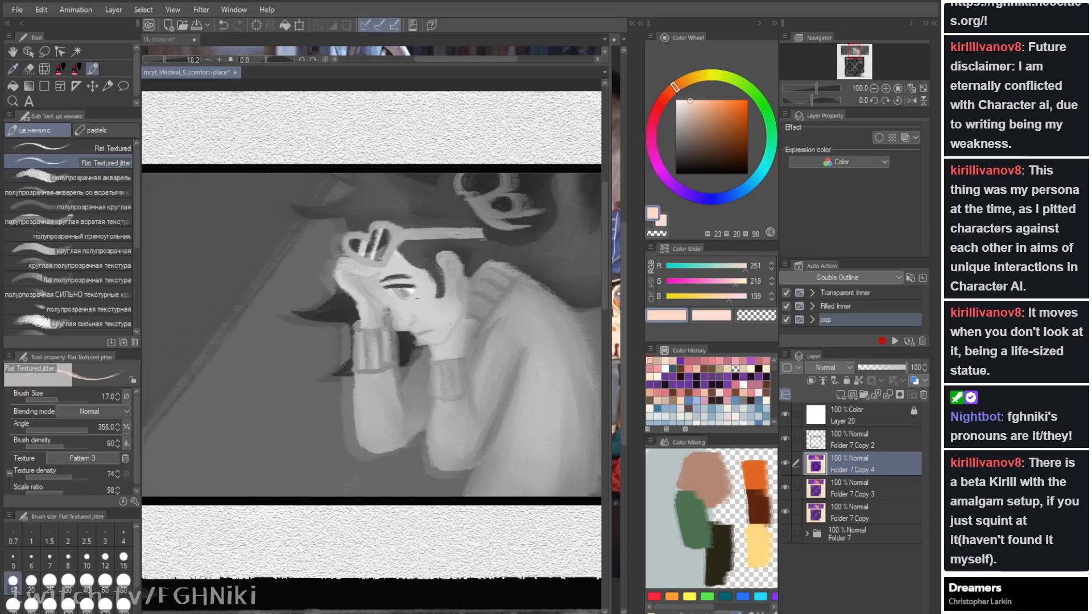
drag(414, 303, 416, 308)
key(j)
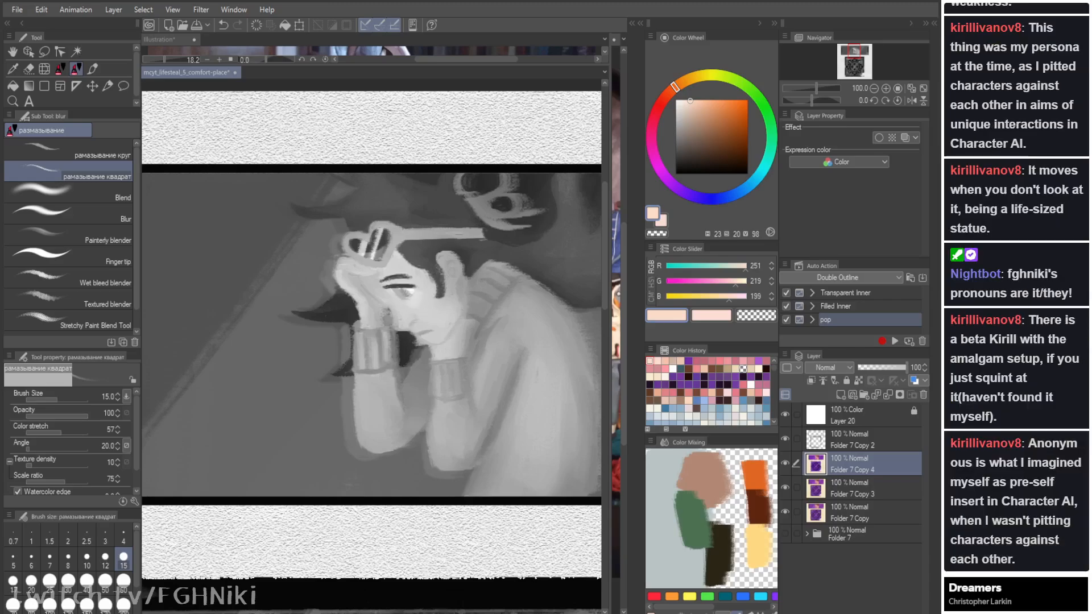
key(ctrl+s)
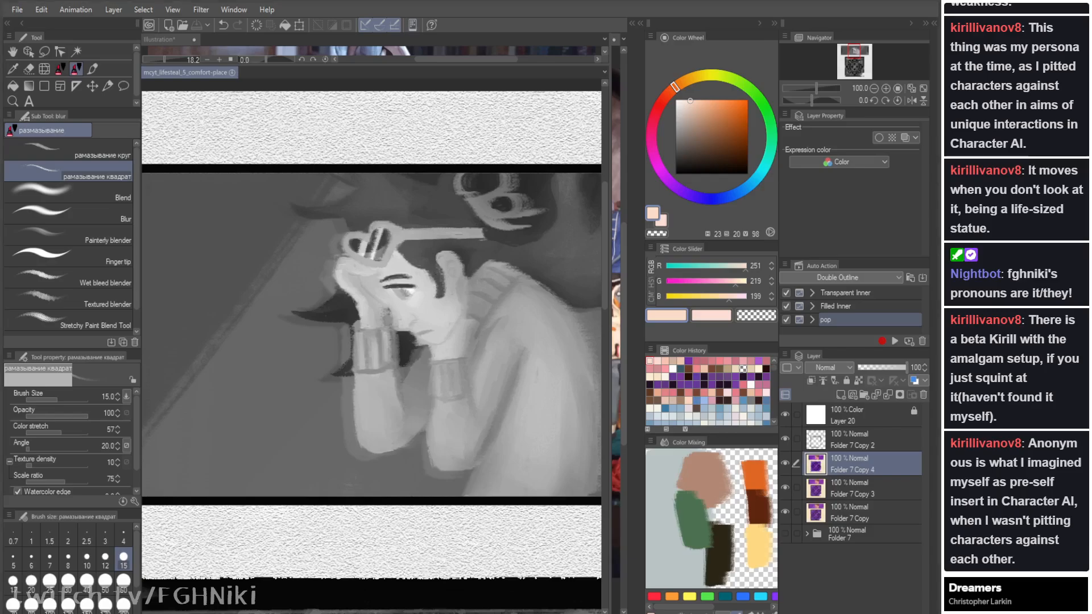
Step: Enlarge the reference illustration's view, paste the clay-figure photo into it, and add a new layer above the photo
drag(459, 65, 463, 286)
click(465, 162)
key(ctrl+v)
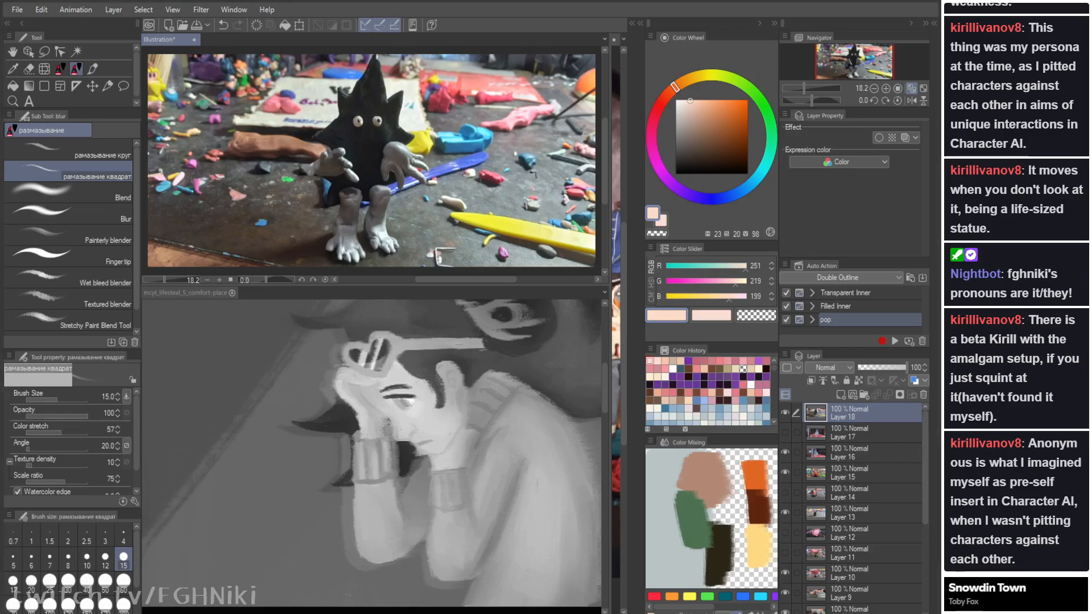
key(ctrl+shift+n)
Step: Pick a near-black from the photo layer and enlarge the Flat Textured jitter brush to size 250
key(i)
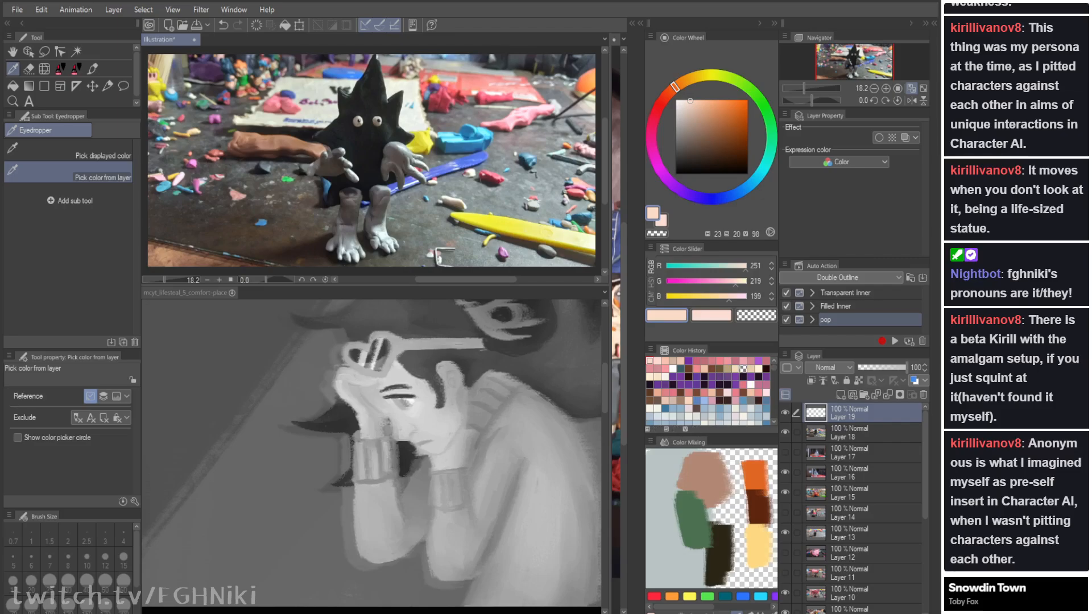
click(850, 433)
click(534, 175)
key(b)
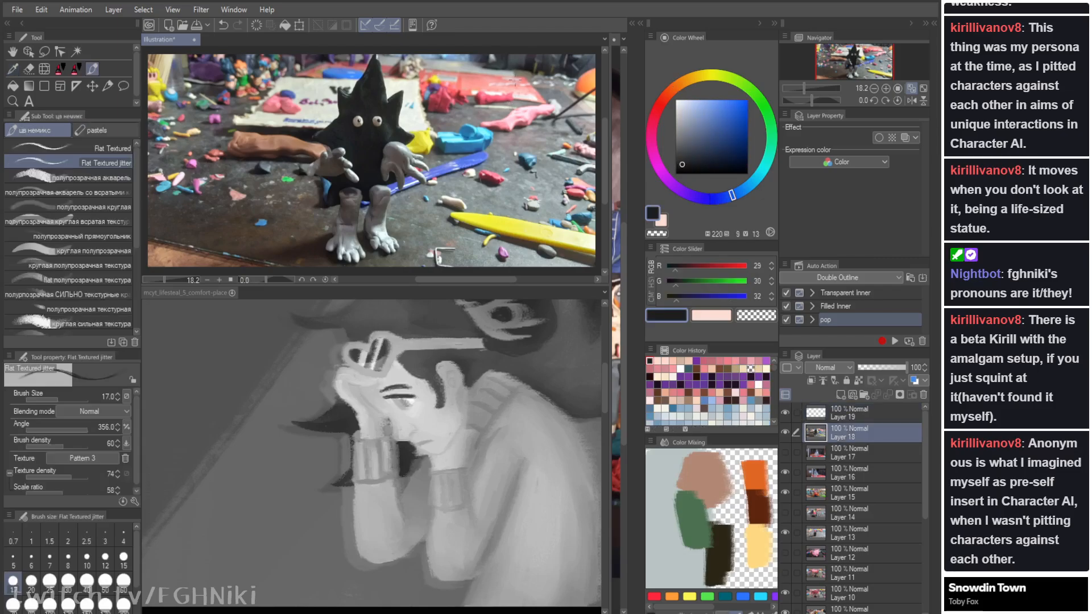
key(bracketright)
key(bracketright)
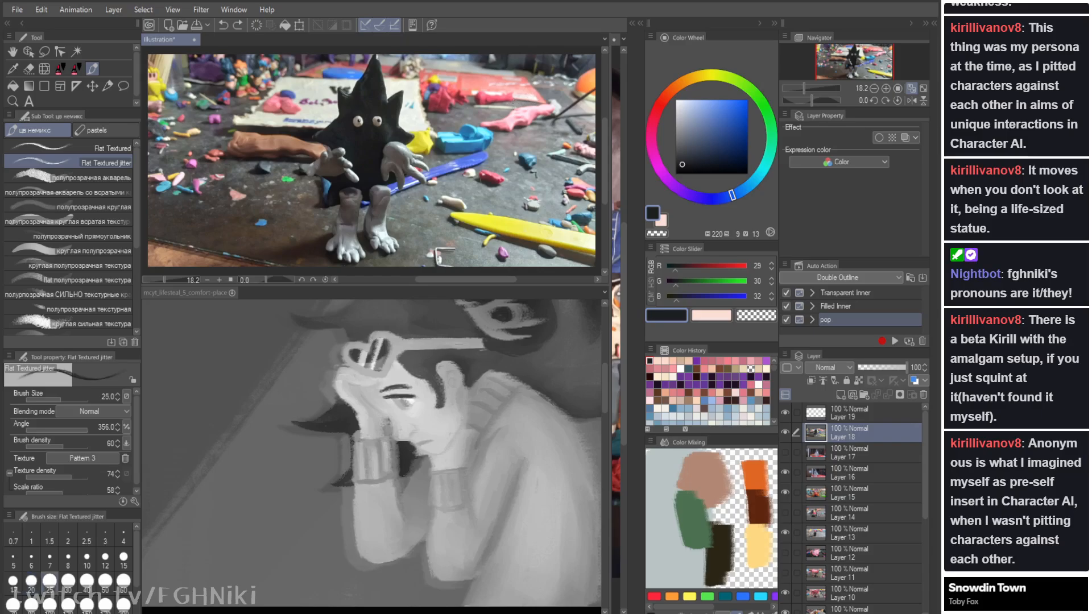
key(bracketright)
key(bracketright)
key(bracketright)
key(bracketright)
key(bracketright)
key(bracketright)
key(bracketright)
key(bracketright)
key(bracketright)
key(bracketright)
key(bracketright)
key(bracketright)
mouse_move(513, 92)
mouse_down()
mouse_move(495, 151)
mouse_move(508, 86)
mouse_move(527, 131)
mouse_move(516, 147)
mouse_move(514, 132)
mouse_move(497, 151)
mouse_move(468, 149)
mouse_move(505, 169)
mouse_move(508, 151)
mouse_move(471, 134)
mouse_move(487, 165)
mouse_up()
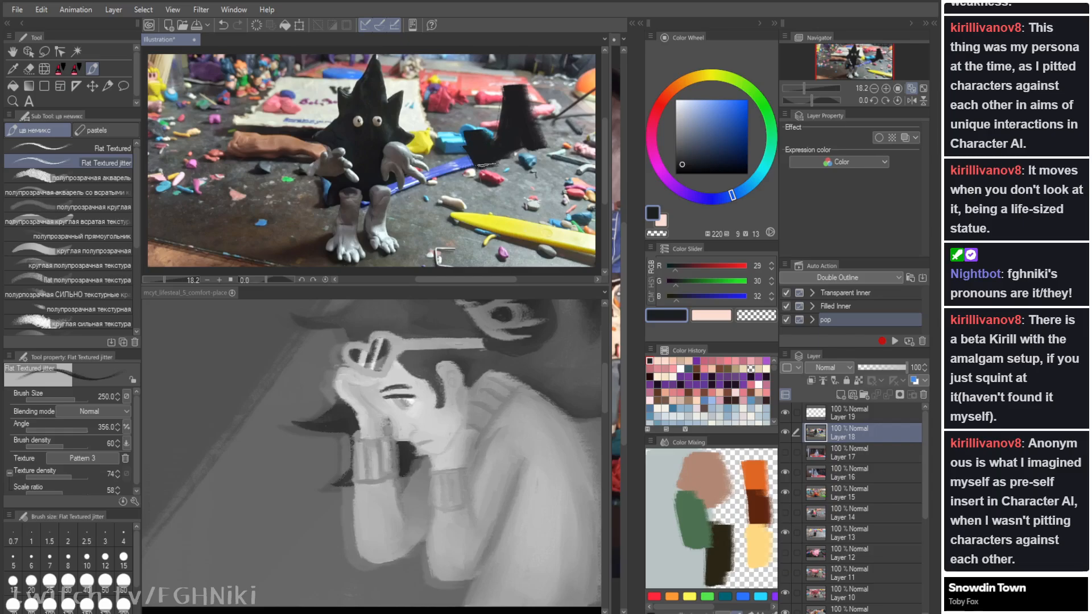
mouse_move(569, 125)
mouse_down()
mouse_move(554, 170)
mouse_move(490, 177)
mouse_up()
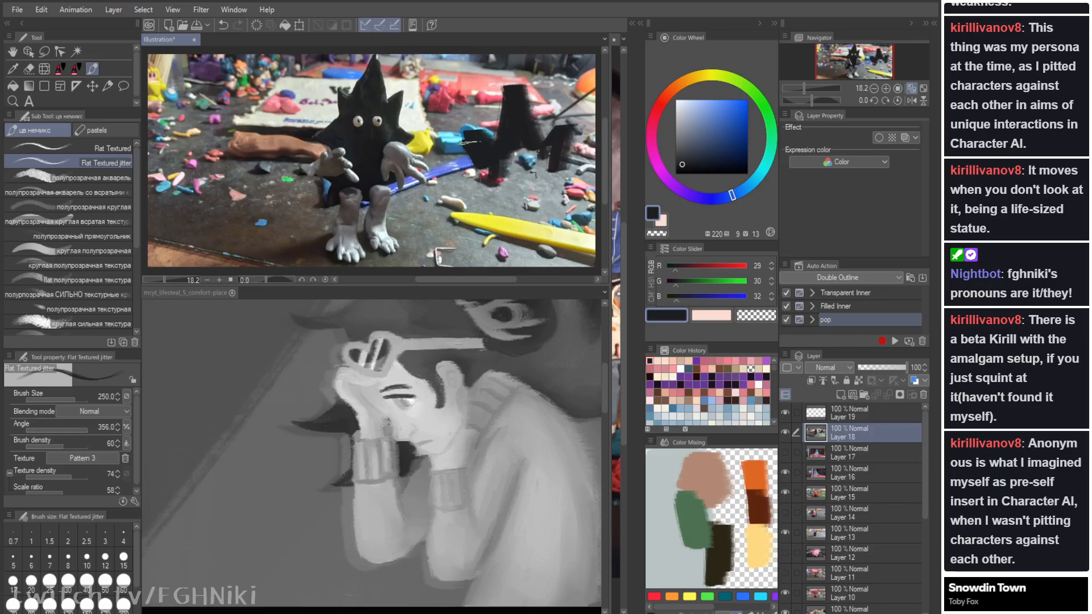
key(c)
mouse_move(466, 138)
mouse_down()
mouse_move(458, 167)
mouse_move(468, 170)
mouse_move(457, 137)
mouse_up()
key(ctrl+z)
key(c)
key(ctrl+z)
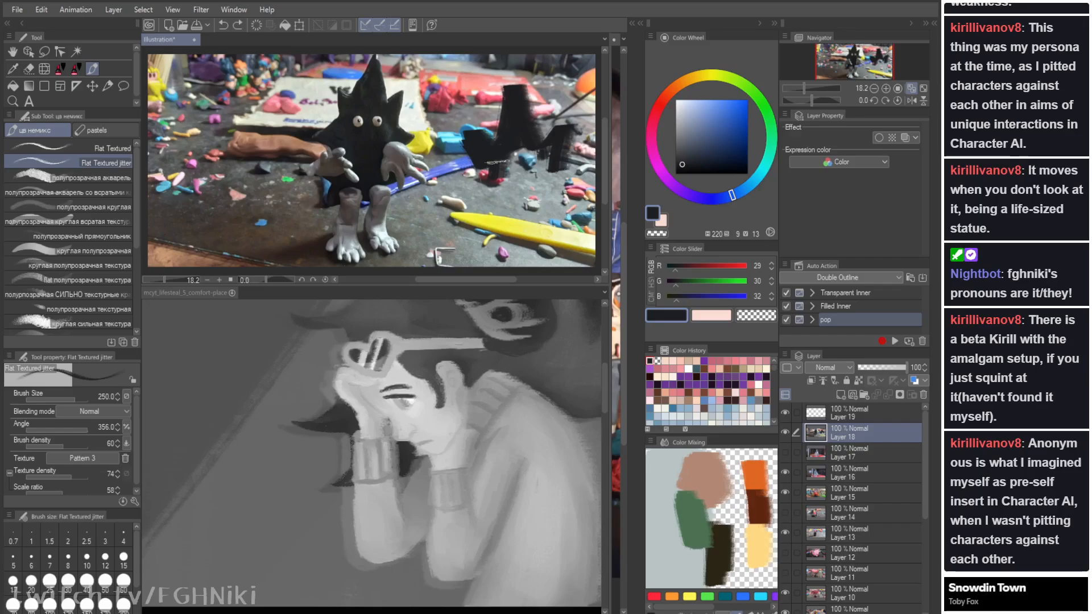
key(ctrl+z)
key(ctrl+z)
key(ctrl+z)
key(ctrl+z)
key(ctrl+z)
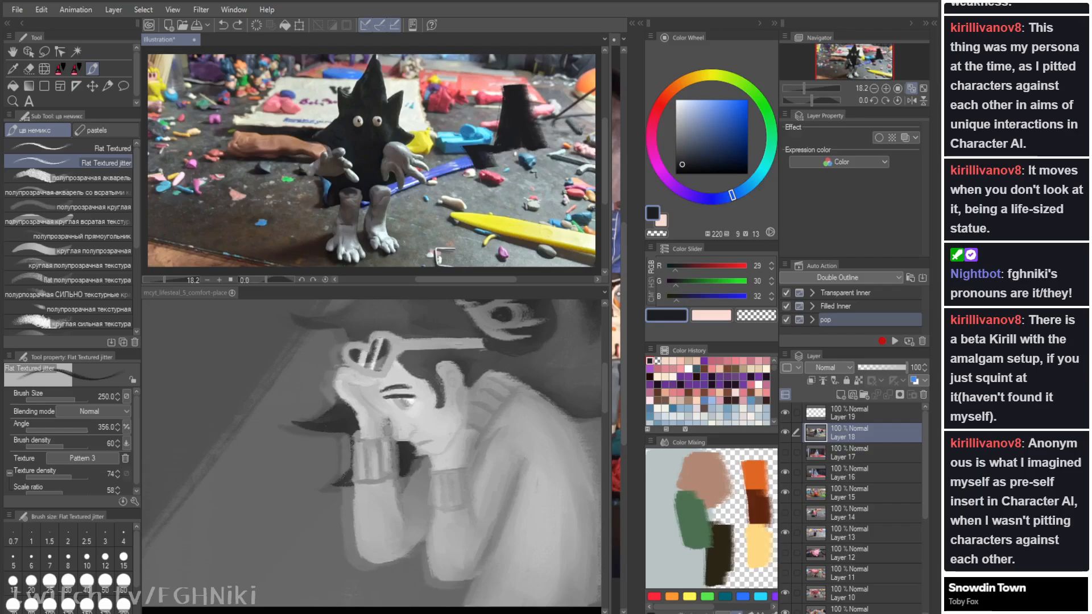
key(ctrl+z)
key(ctrl+z)
key(ctrl+z)
Step: Block in a near-black spiky figure silhouette on the empty top layer, beside the clay figure
click(849, 414)
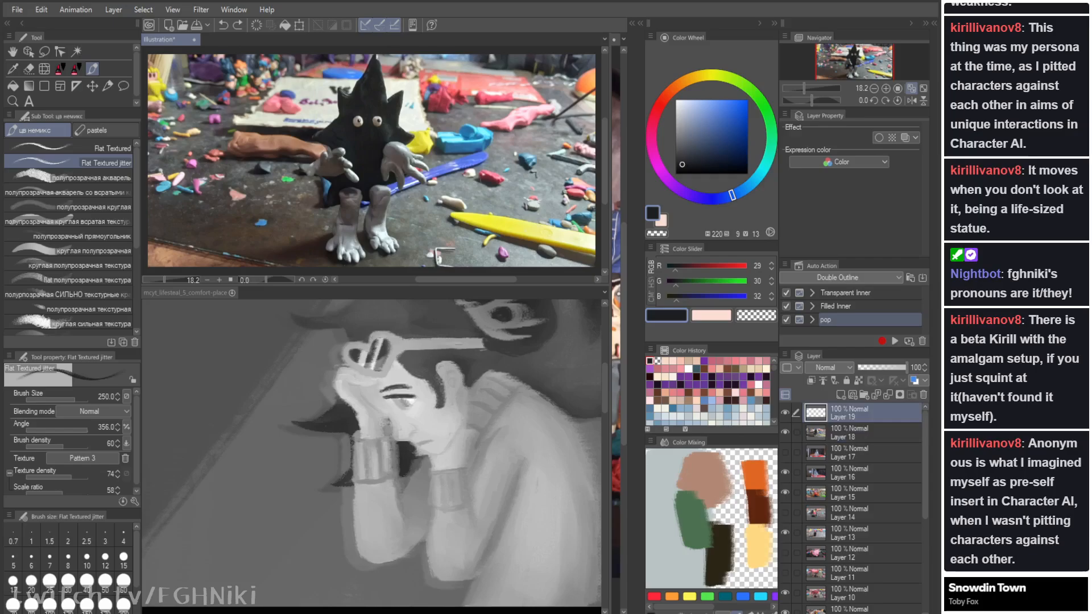
mouse_move(502, 174)
mouse_down()
mouse_move(514, 104)
mouse_move(510, 149)
mouse_move(500, 159)
mouse_move(471, 151)
mouse_move(544, 149)
mouse_move(491, 161)
mouse_move(462, 191)
mouse_move(481, 196)
mouse_move(490, 177)
mouse_move(529, 173)
mouse_move(545, 185)
mouse_move(540, 178)
mouse_move(560, 198)
mouse_move(497, 187)
mouse_move(512, 164)
mouse_move(529, 217)
mouse_move(480, 187)
mouse_move(492, 232)
mouse_move(496, 221)
mouse_move(477, 244)
mouse_move(497, 227)
mouse_move(526, 232)
mouse_move(533, 196)
mouse_move(516, 222)
mouse_up()
key(i)
key(b)
key(c)
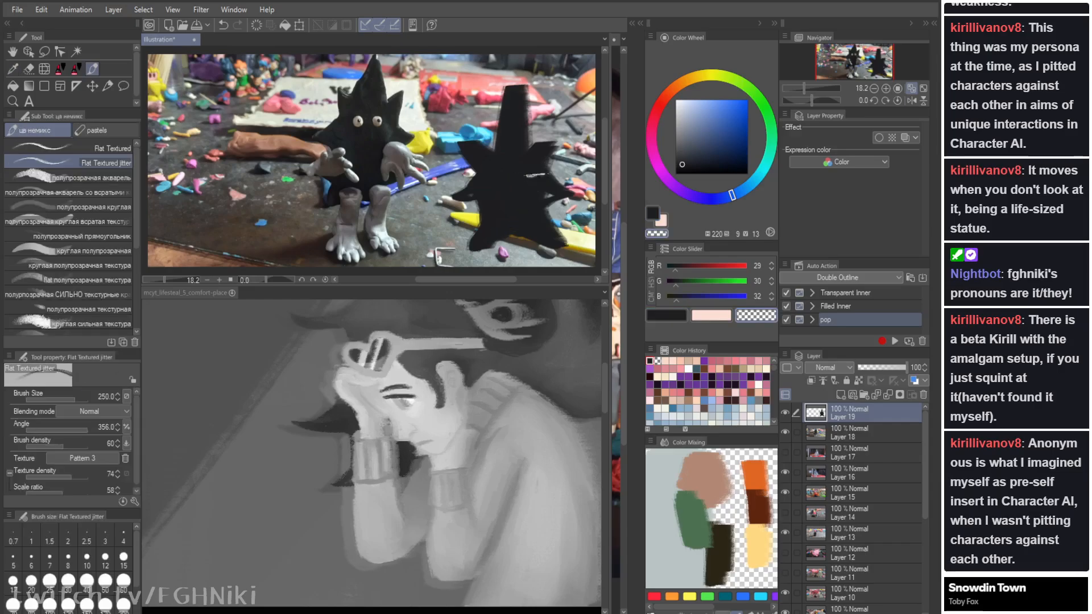
Step: Refine the silhouette's spikes and pointed head, alternating between the near-black and transparent color
drag(535, 177, 548, 209)
key(ctrl+z)
key(c)
key(c)
mouse_move(560, 142)
mouse_down()
mouse_move(561, 167)
mouse_move(547, 133)
mouse_move(539, 165)
mouse_move(560, 161)
mouse_up()
key(c)
key(c)
mouse_move(457, 143)
mouse_down()
mouse_move(469, 172)
mouse_move(489, 165)
mouse_up()
key(c)
key(c)
drag(529, 84, 531, 136)
drag(495, 84, 493, 151)
key(c)
key(ctrl+z)
Step: Choose an off-white and paint two eyes on the black figure with the brush reduced to size 100
key(i)
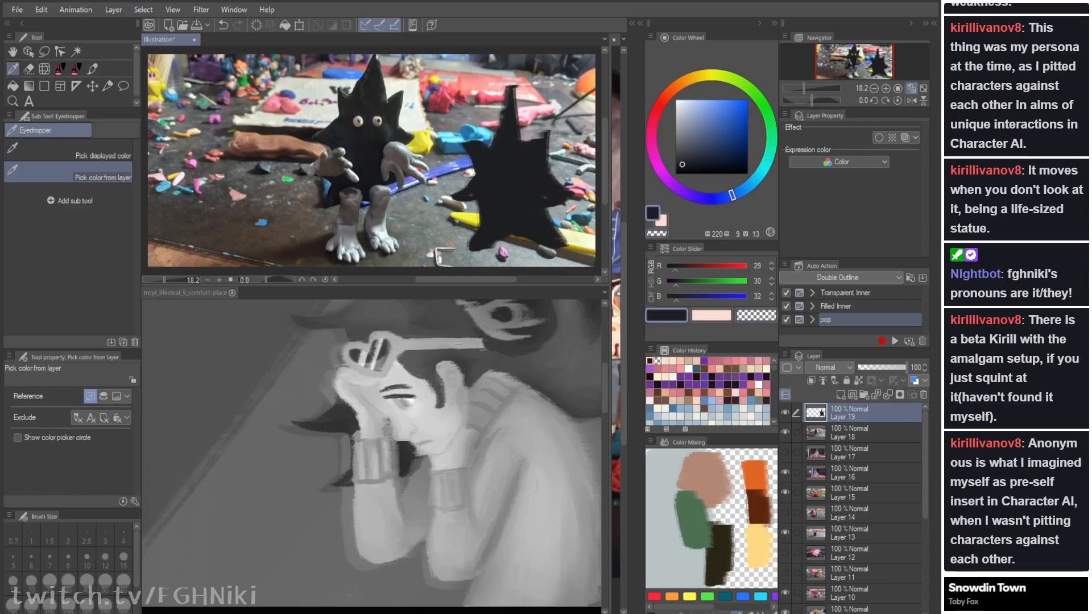
click(858, 433)
click(348, 241)
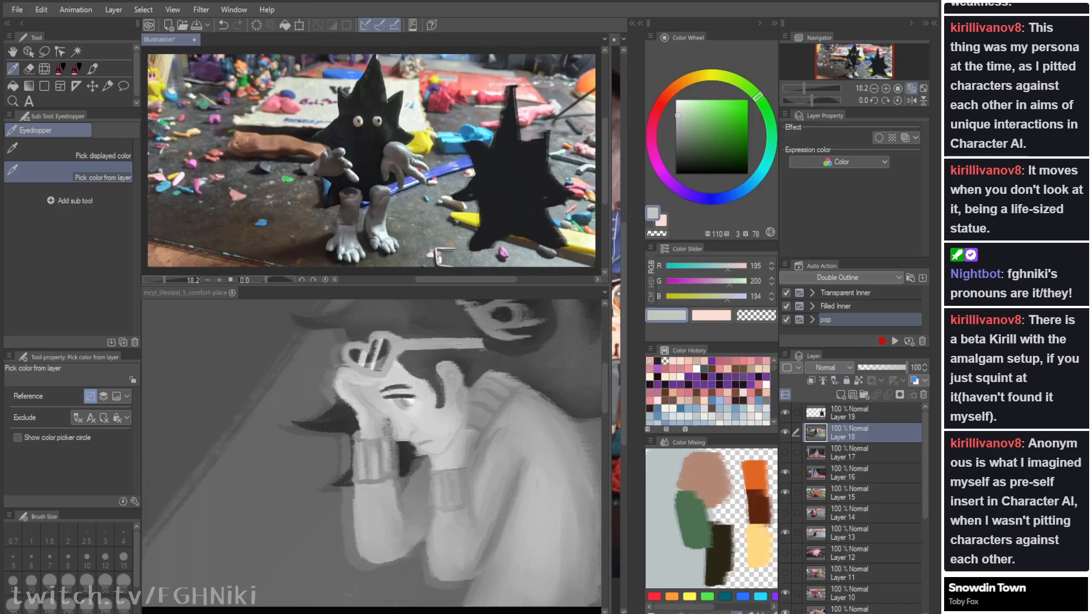
click(858, 412)
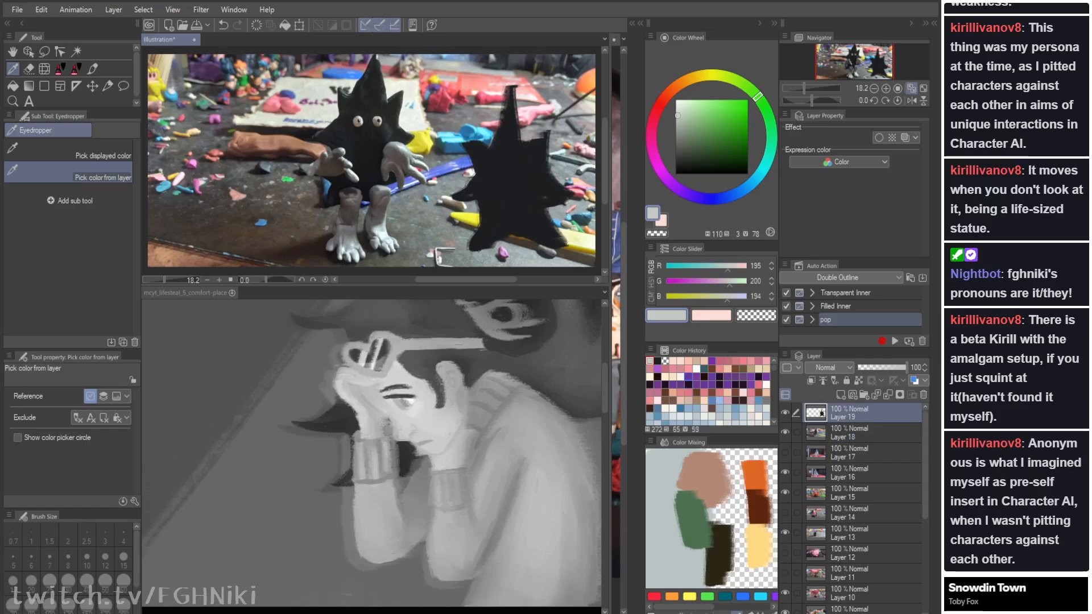
click(680, 377)
key(b)
key(bracketleft)
key(bracketleft)
key(bracketleft)
key(bracketleft)
key(bracketleft)
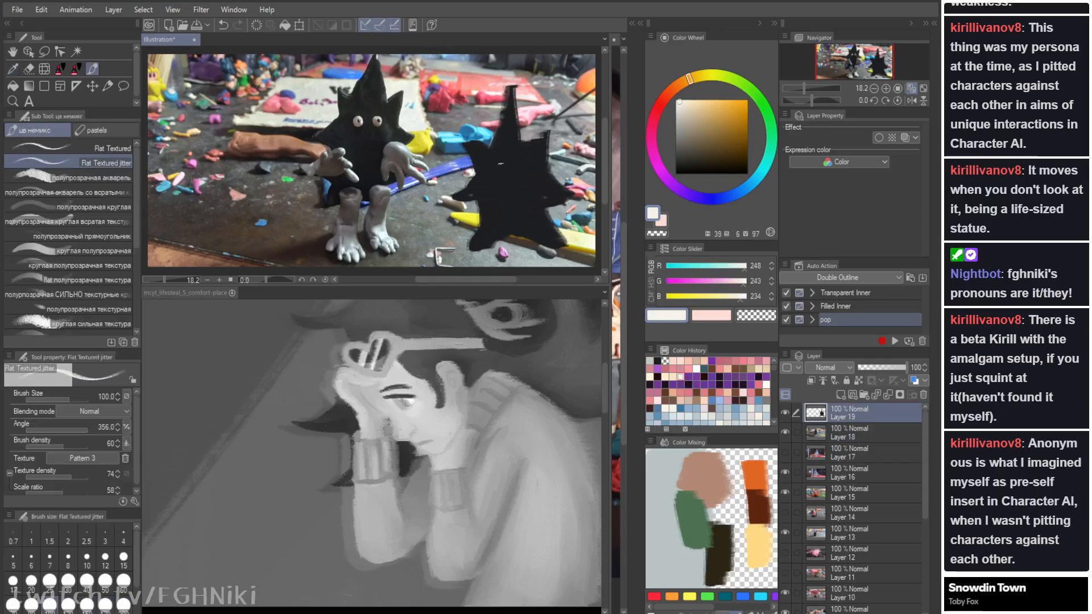
drag(497, 163, 527, 163)
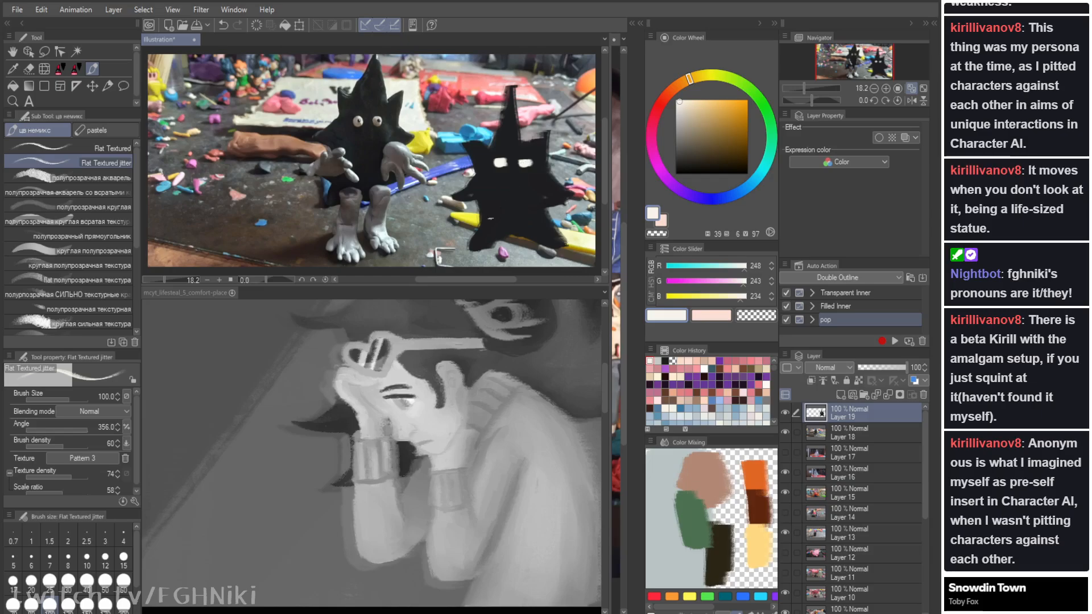
Step: Paint two off-white hands with separate fingers at the lower sides of the black figure
mouse_move(472, 219)
mouse_down()
mouse_move(461, 239)
mouse_move(480, 227)
mouse_move(467, 245)
mouse_move(490, 221)
mouse_move(489, 235)
mouse_up()
mouse_move(556, 204)
mouse_down()
mouse_move(538, 238)
mouse_move(531, 230)
mouse_move(537, 244)
mouse_move(549, 226)
mouse_move(550, 252)
mouse_move(563, 230)
mouse_move(568, 251)
mouse_move(569, 225)
mouse_move(480, 253)
mouse_up()
drag(475, 247, 460, 259)
drag(460, 246, 455, 253)
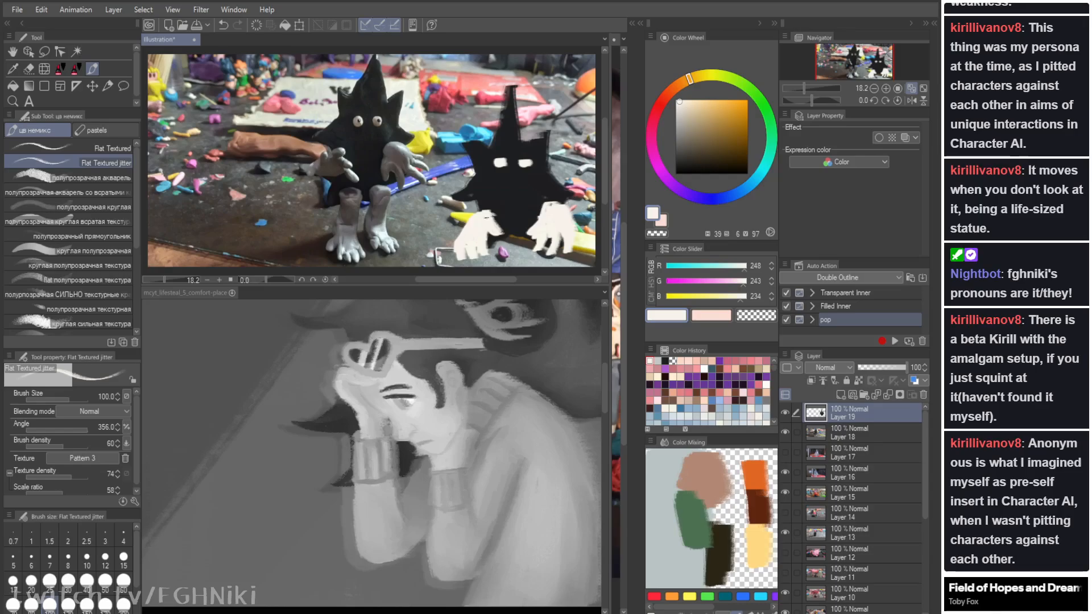
Step: Paint dark pupils in the figure's eyes, reducing the brush to size 70
alt+click(523, 174)
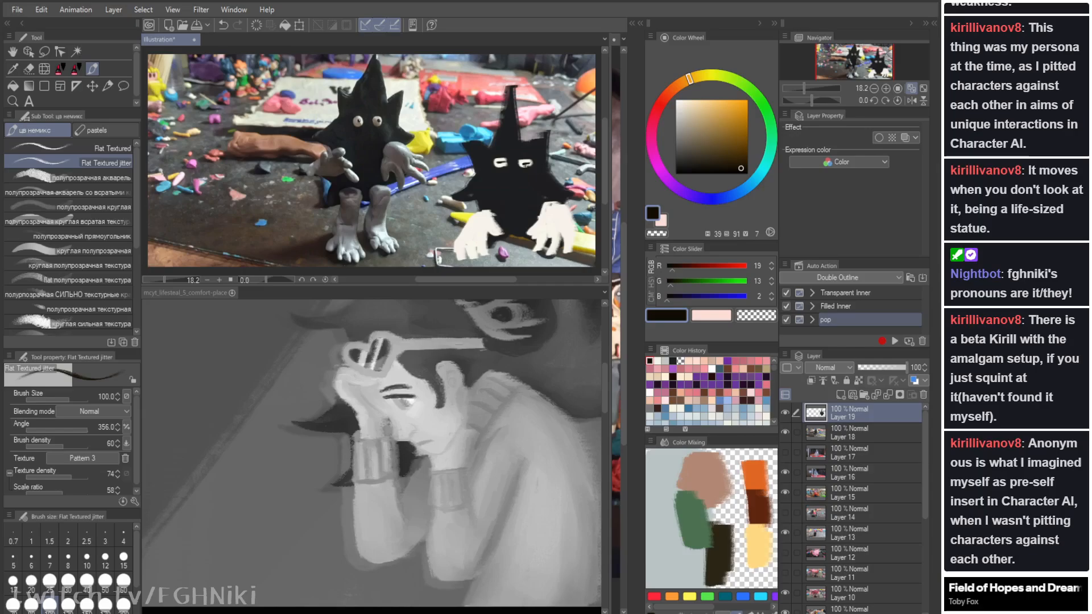
key(ctrl+z)
key([)
key([)
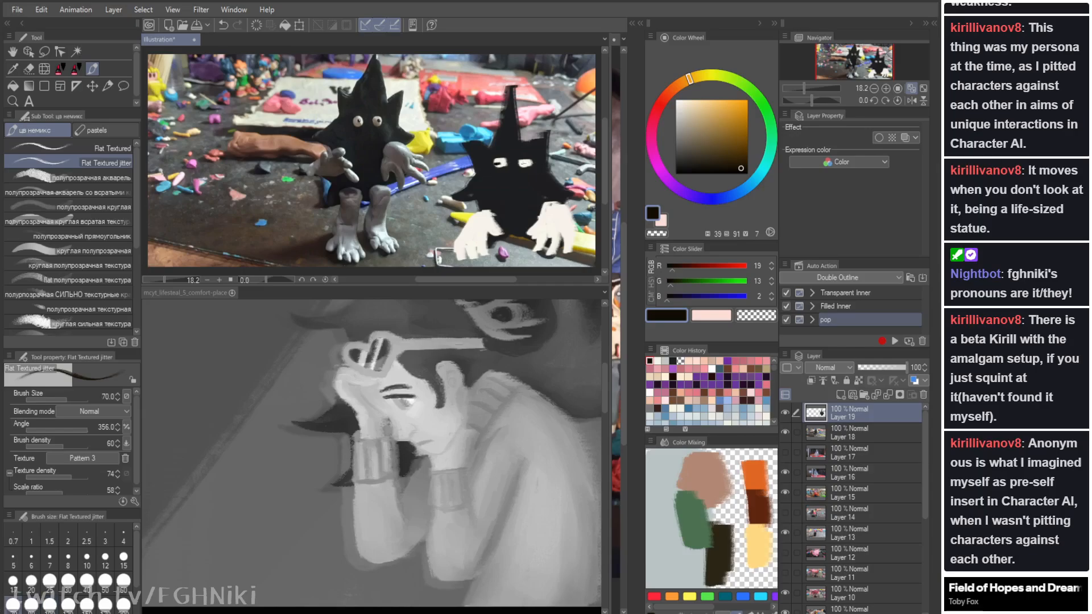
Step: Return to the comfort-place page and test brown tones sampled from the character, setting the brush to size 15
click(544, 365)
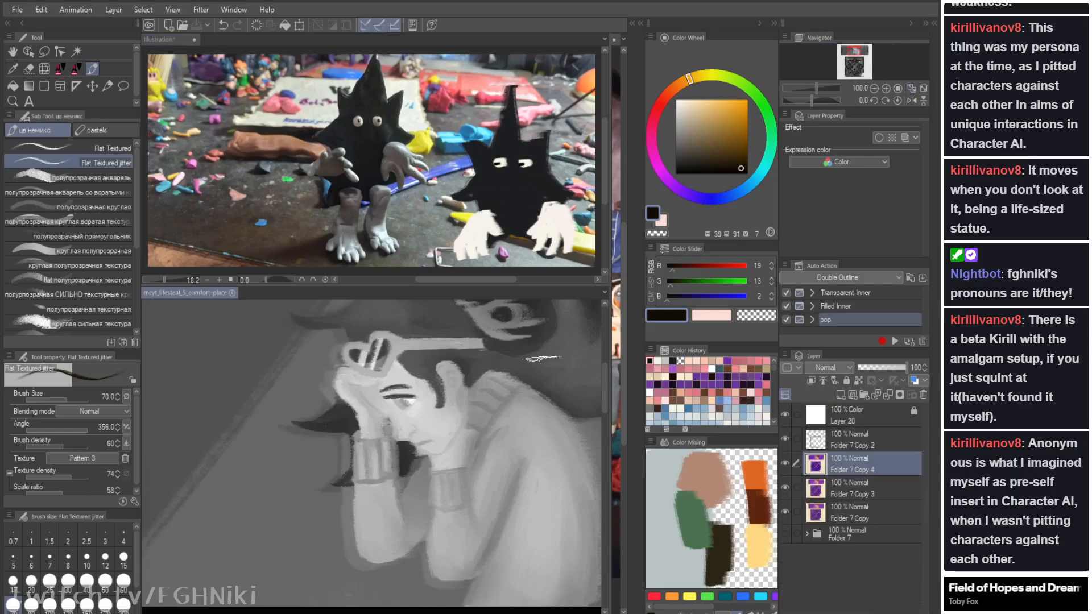
key(space)
drag(567, 372, 533, 367)
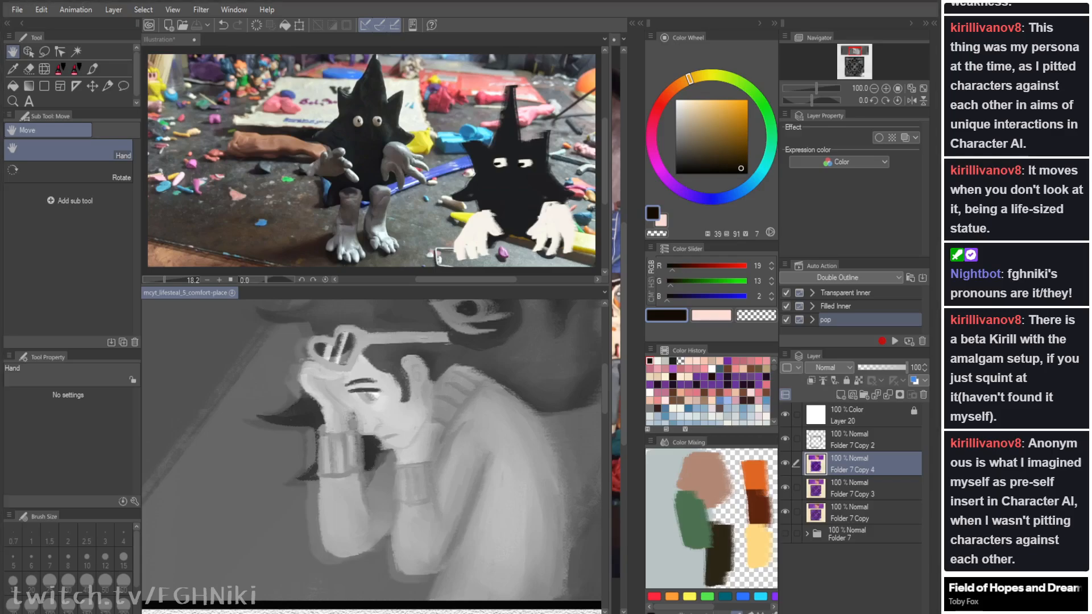
key(i)
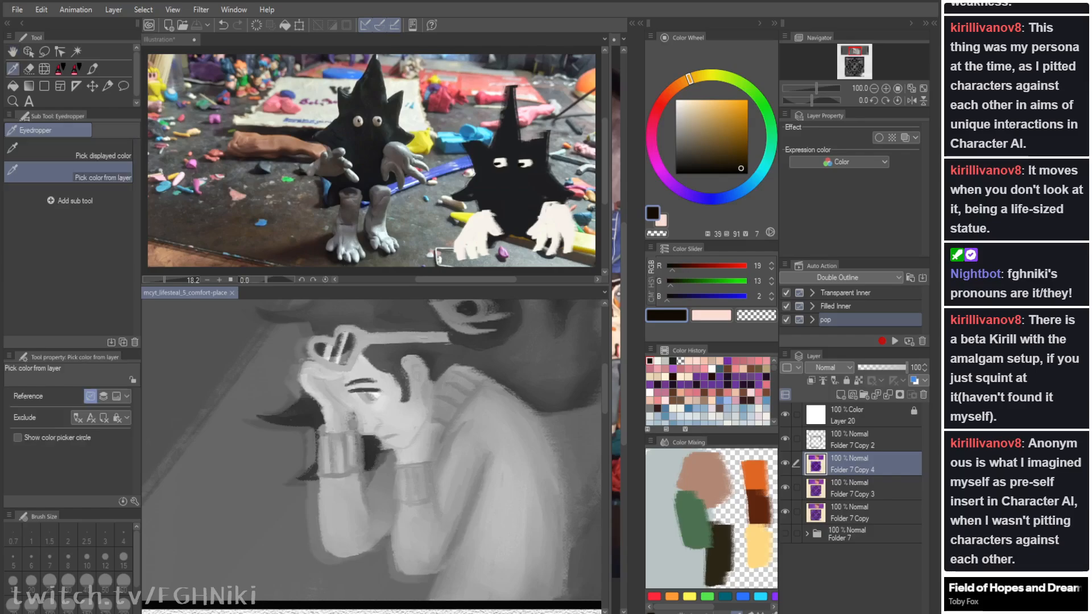
alt+click(375, 448)
drag(376, 449, 385, 449)
key(ctrl+z)
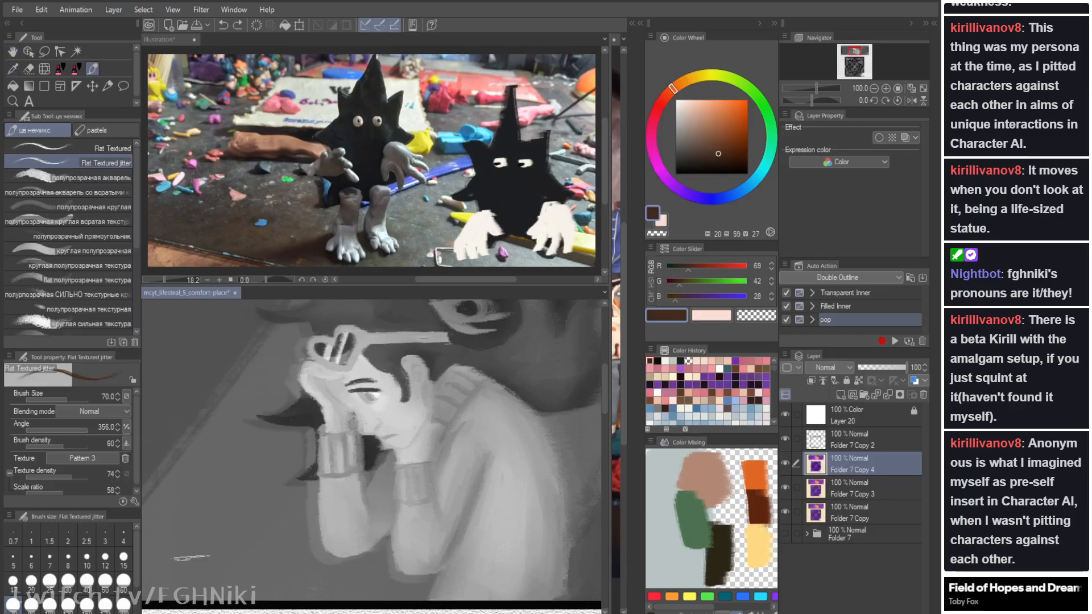
click(124, 560)
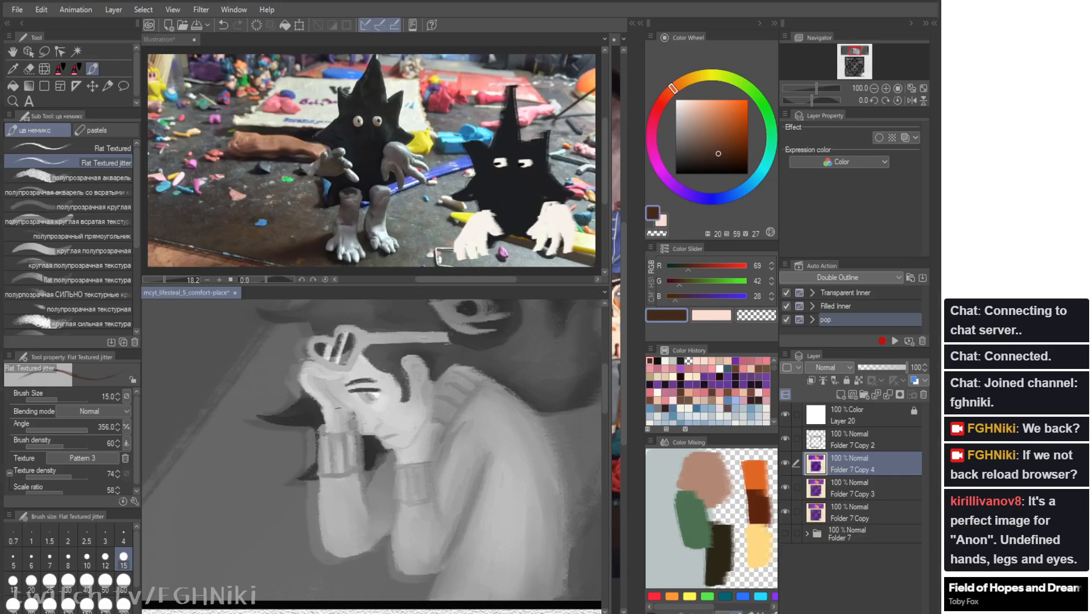
alt+click(334, 323)
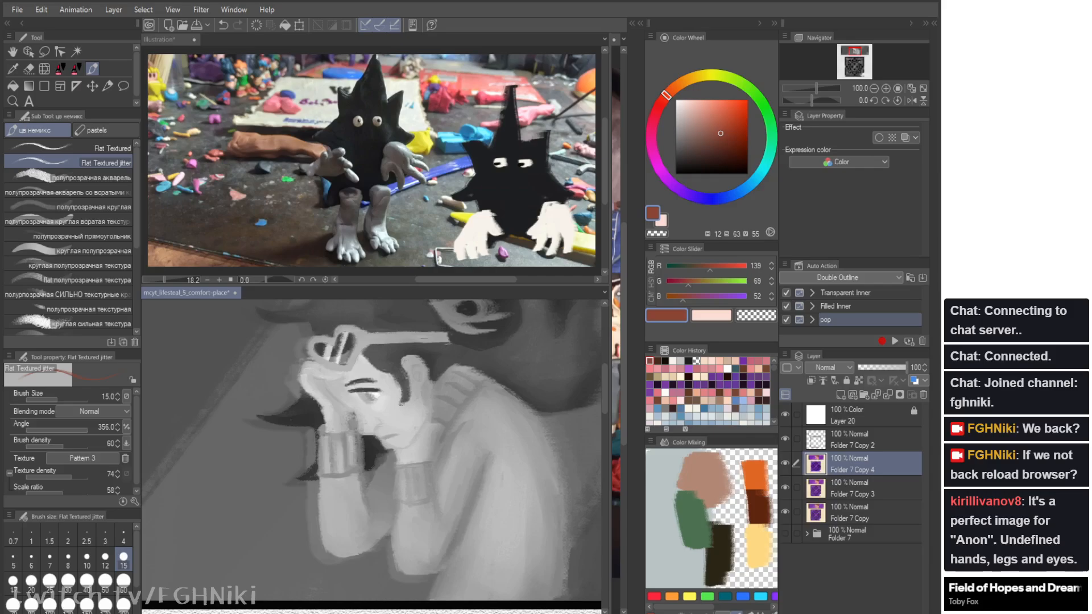
key(ctrl+z)
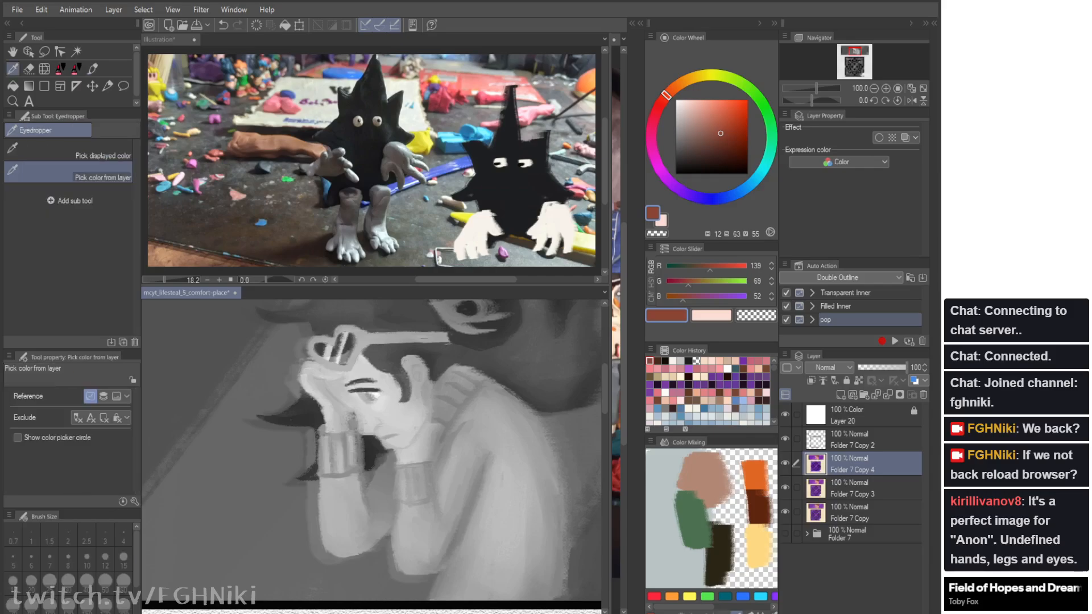
Step: Sample peach skin tones from the face and retouch the area around the sideburn in front of the ear
alt+click(401, 396)
drag(395, 381, 403, 393)
key(alt)
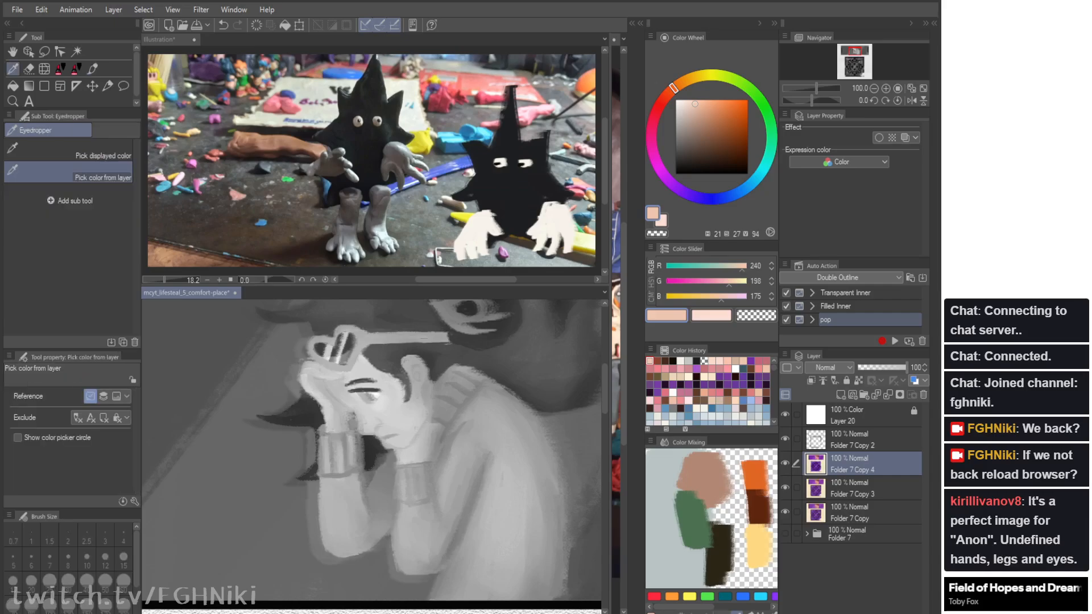
alt+click(391, 393)
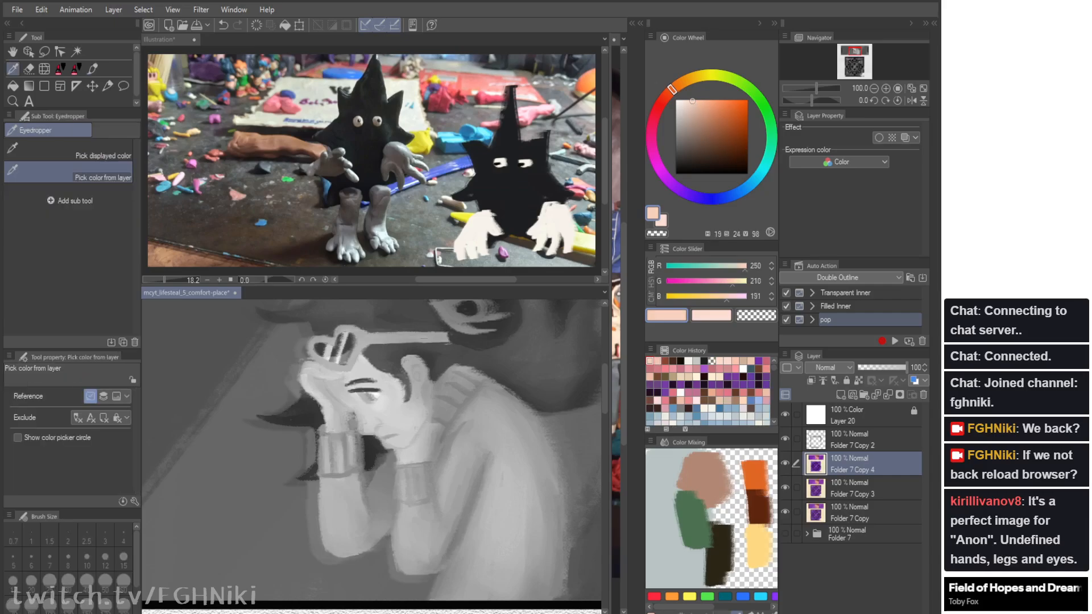
alt+click(405, 405)
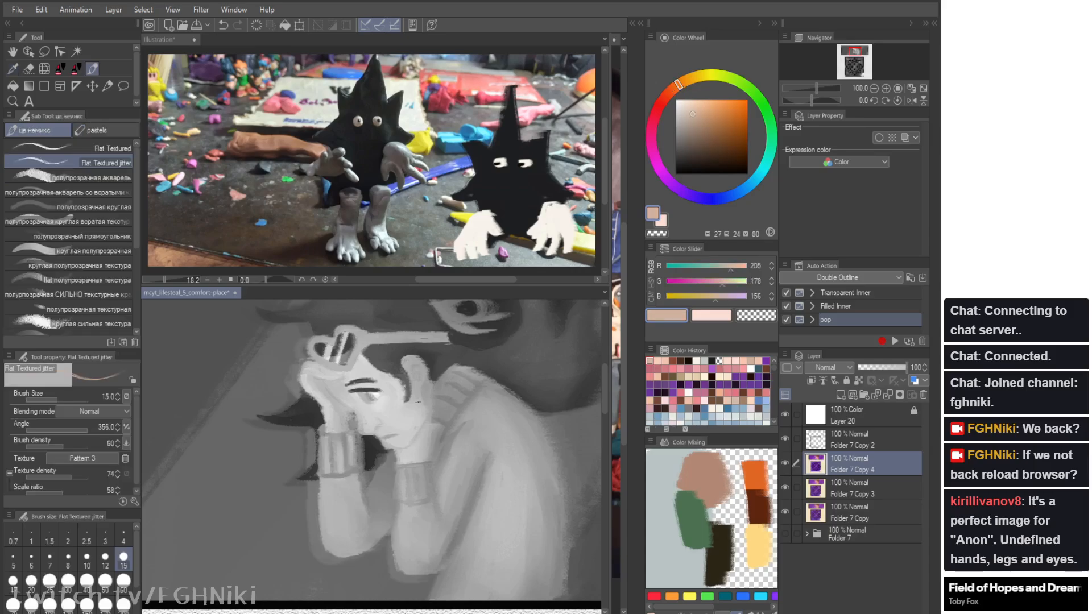
Step: Try peach strokes along the front of the ear with the brush reduced to size 12, and undo them
alt+click(393, 405)
drag(405, 356, 406, 371)
key(ctrl+z)
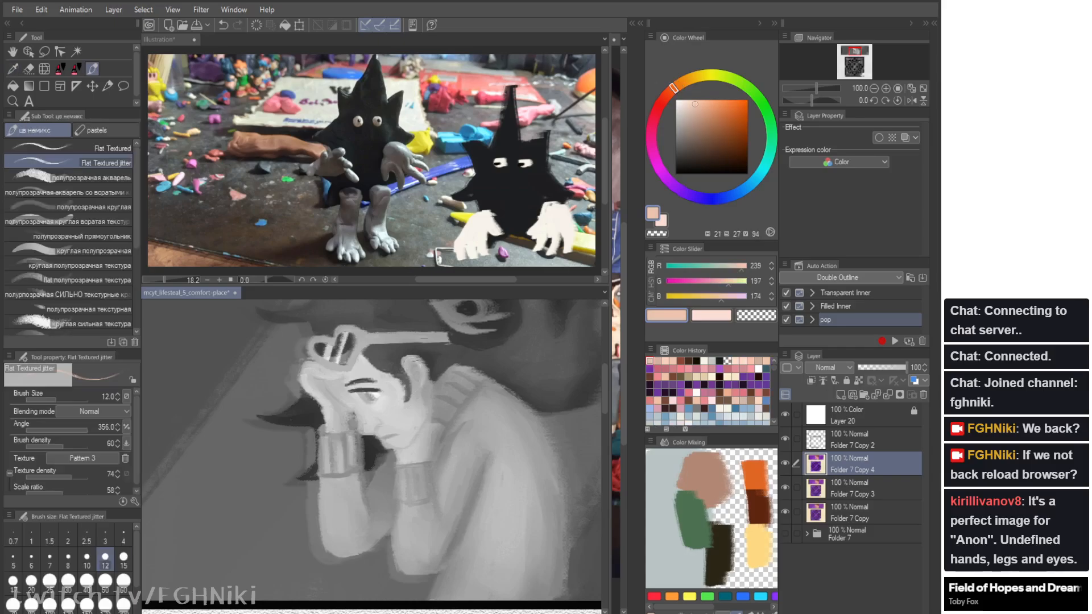
key(ctrl+z)
key(ctrl+z)
key(alt)
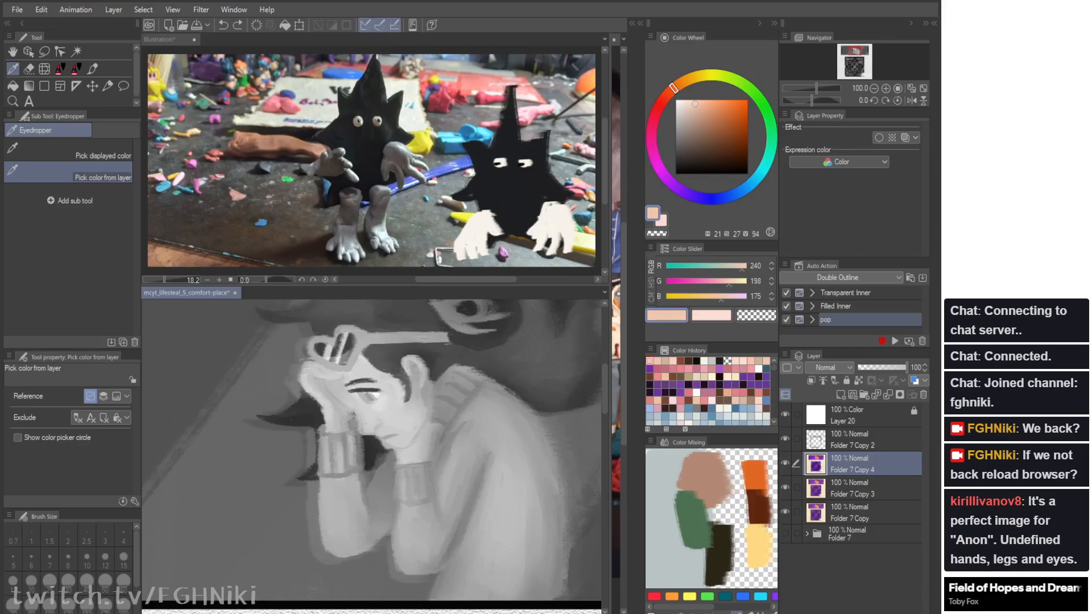
Step: Pick a brown skin shade from the ear, make it darker and redder, and retouch the lower face beside the hand at brush size 8
alt+click(411, 361)
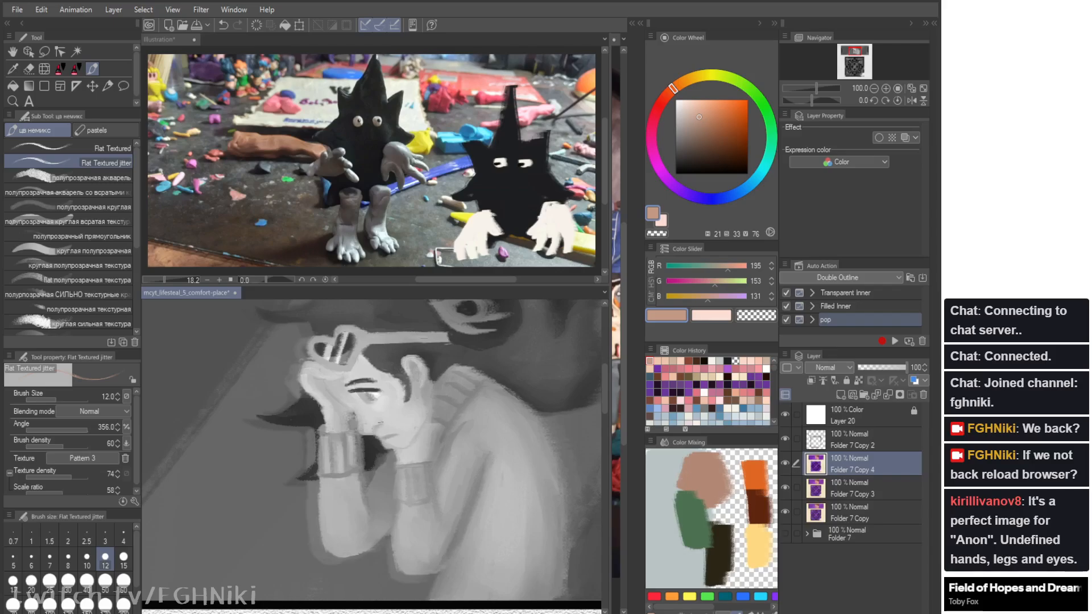
click(704, 122)
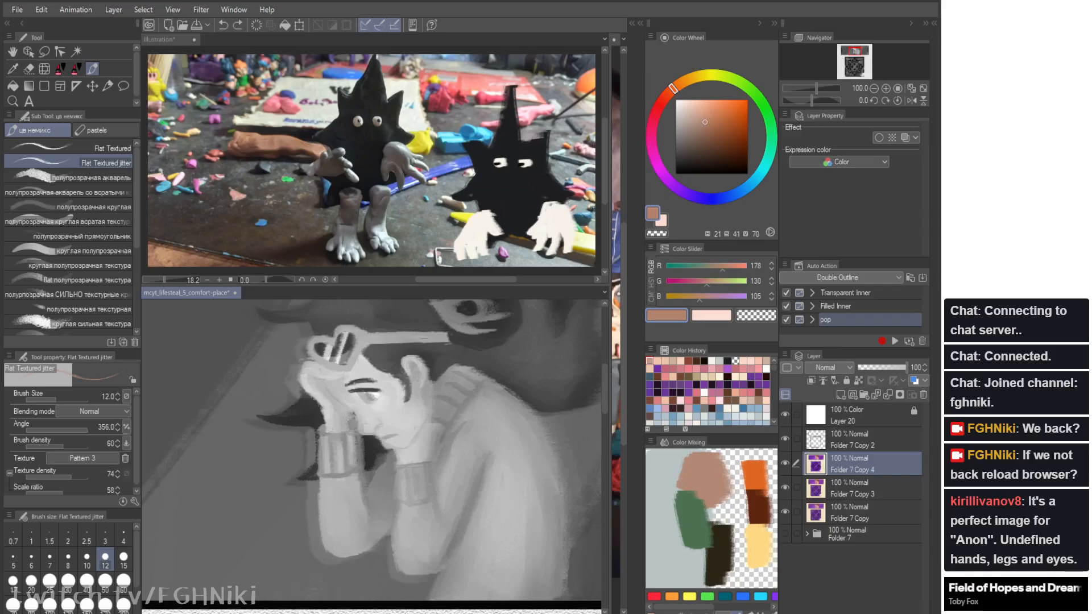
click(669, 92)
key(bracketleft)
key(bracketleft)
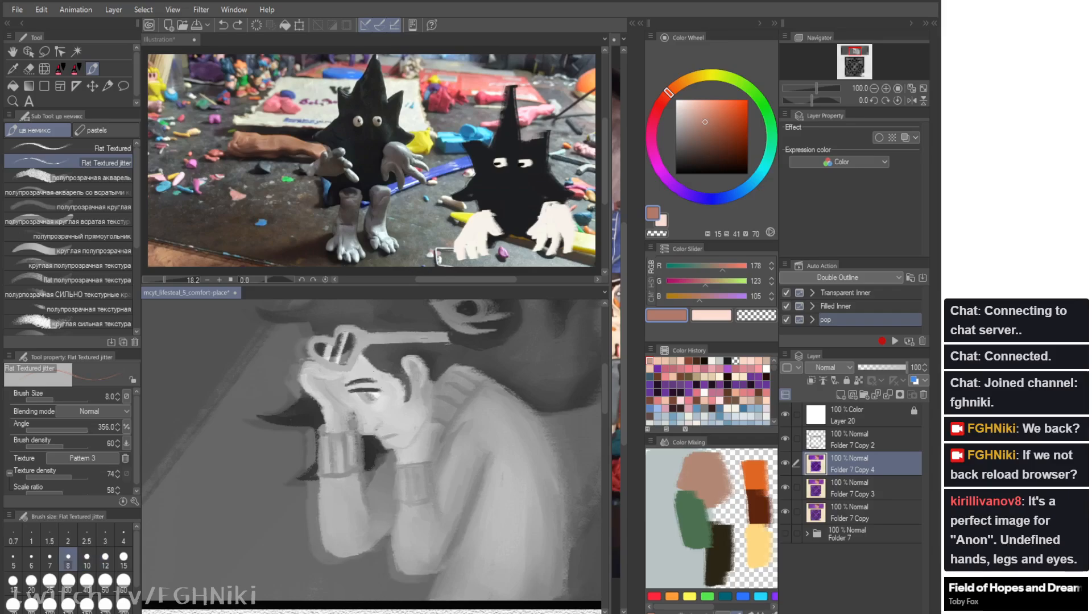
drag(372, 420, 378, 425)
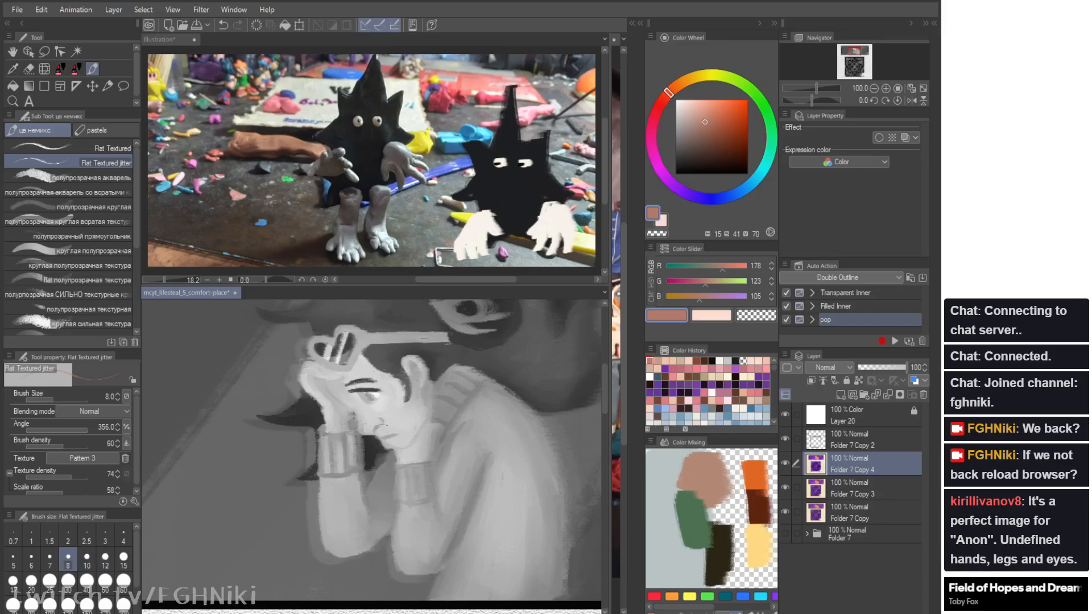
alt+click(360, 417)
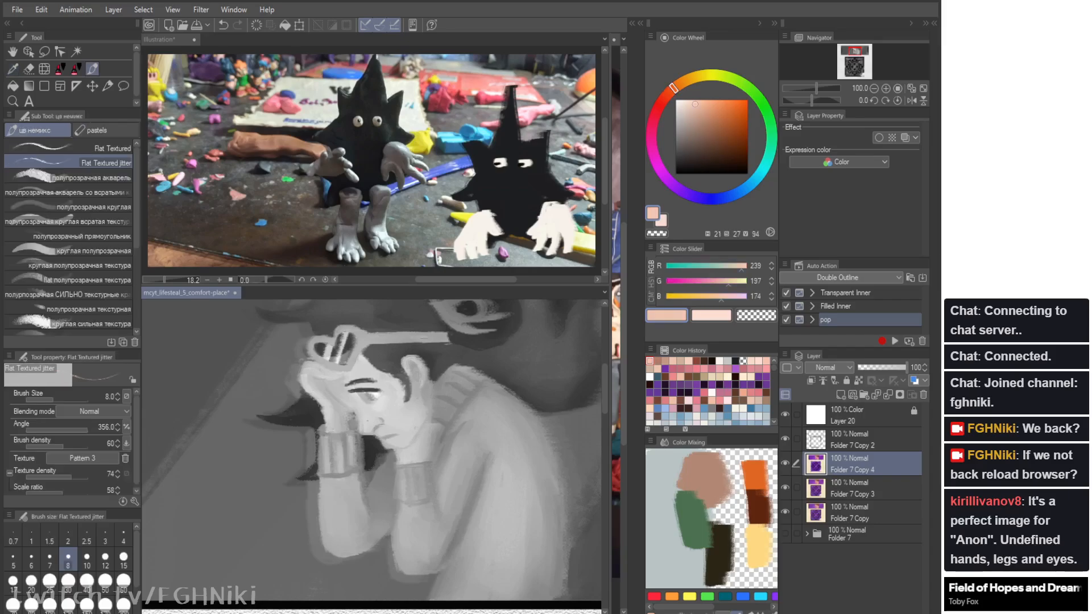
Step: Undo the trial stroke under the eye, then retouch the area with a reddish brown from the color history and smudge it
key(b)
drag(367, 420, 363, 415)
alt+click(357, 404)
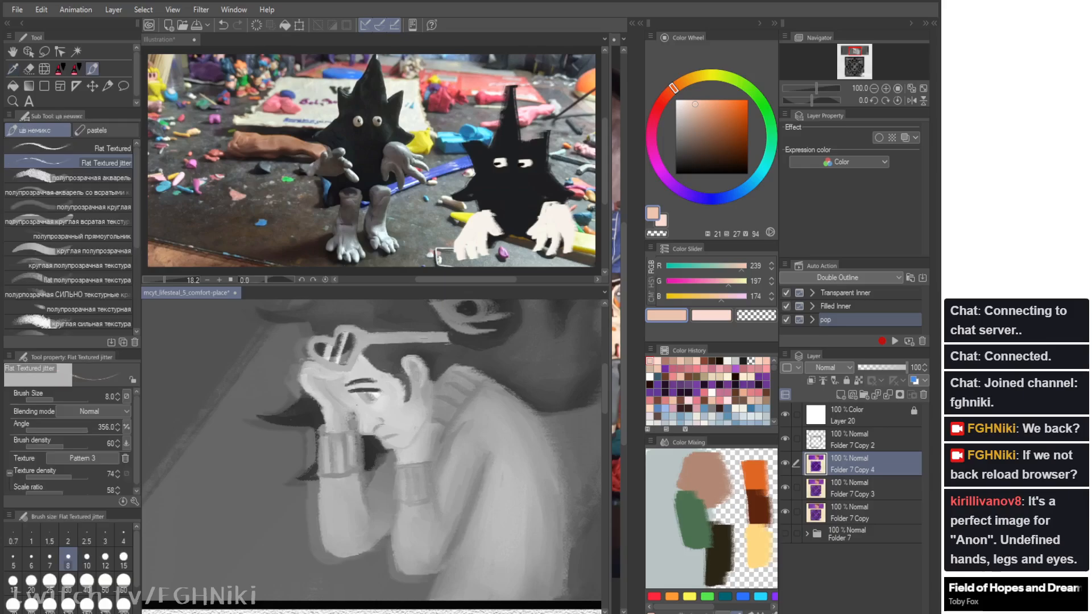
key(ctrl+z)
click(665, 361)
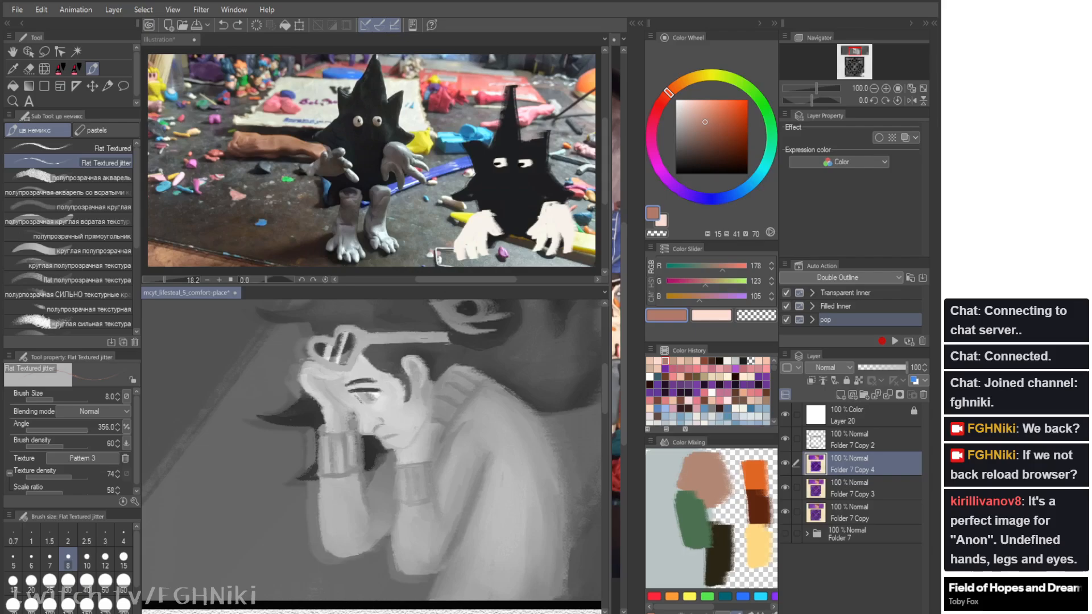
key(j)
drag(357, 402, 367, 406)
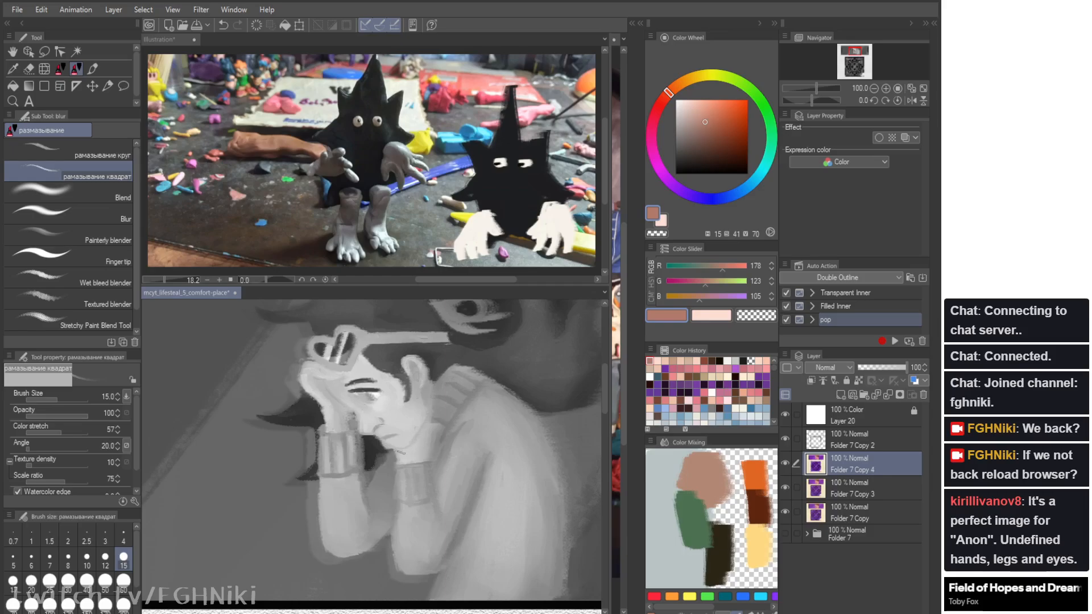
Step: Check the face in mirrored view, then sample a dark brown from the face and touch up its details
key(h)
key(h)
key(i)
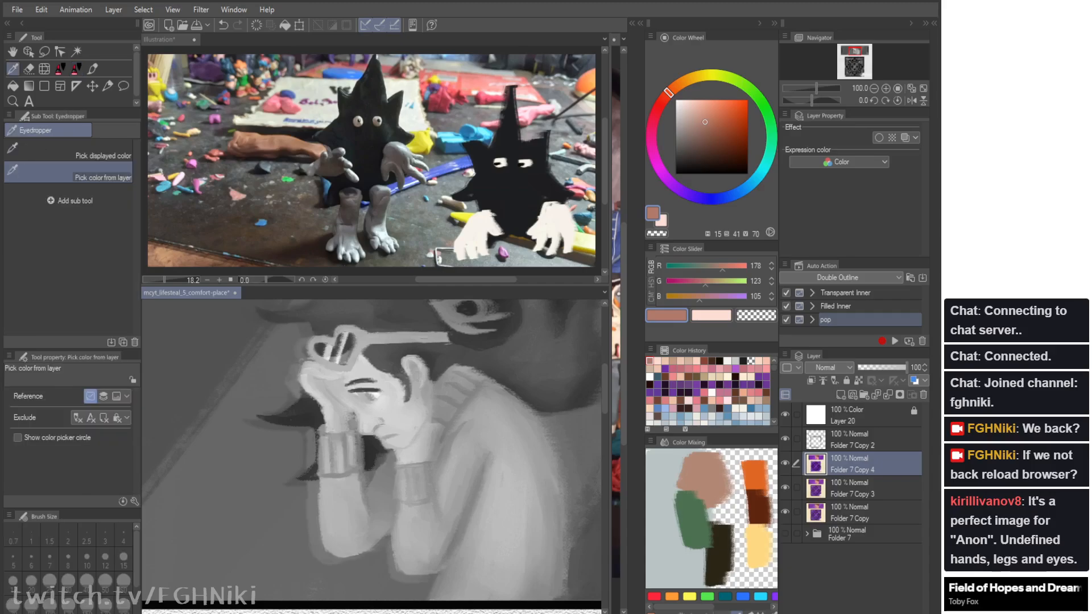
key(h)
key(h)
click(382, 423)
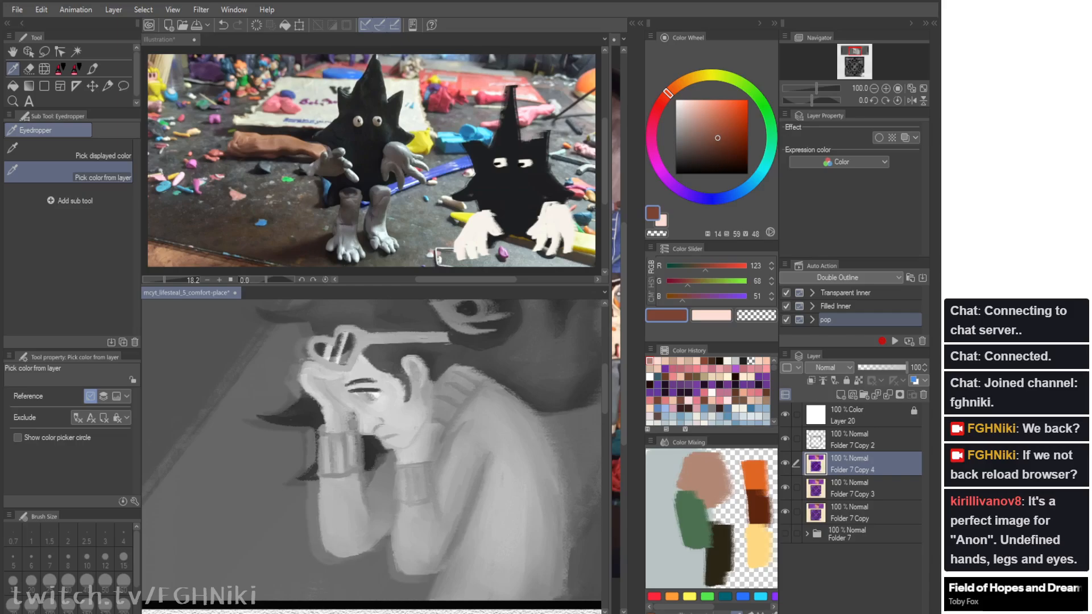
key(b)
key(i)
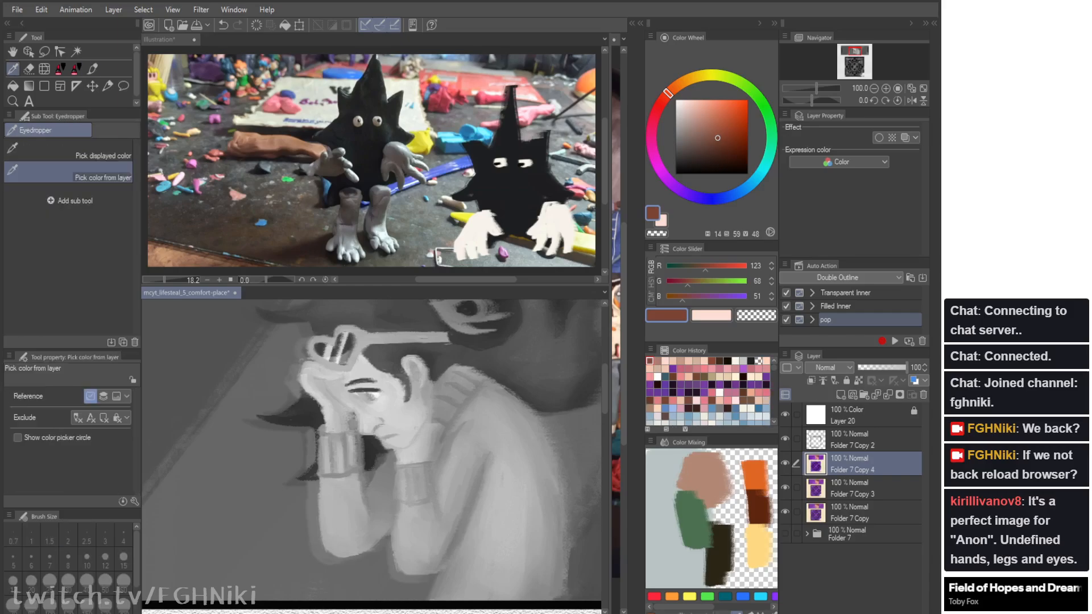
Step: Sample a pink from the eye, undo the last stroke, and hide the grayscale check on Layer 20
click(377, 400)
click(373, 394)
click(375, 399)
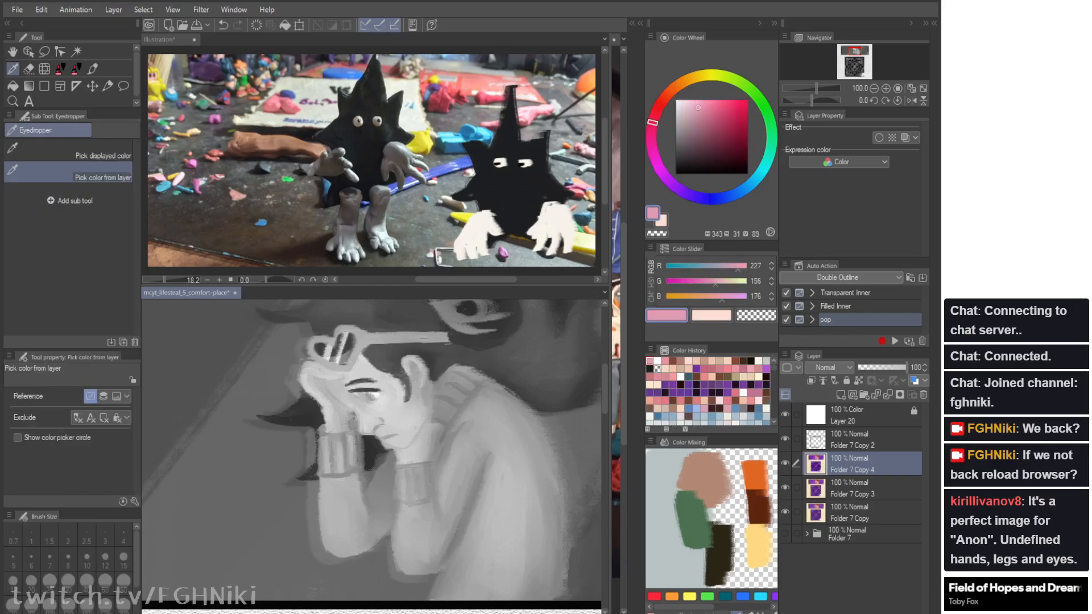
key(b)
key(ctrl+z)
click(784, 414)
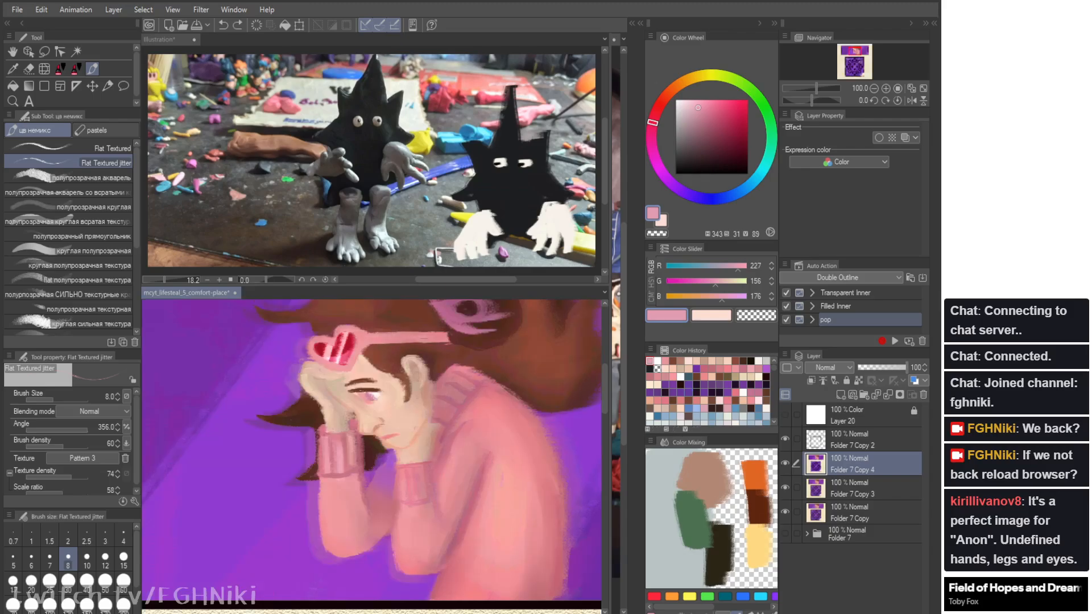
Step: Sample pink and peach tones from the character and touch up the eye at brush size 8
key(i)
click(424, 339)
key(b)
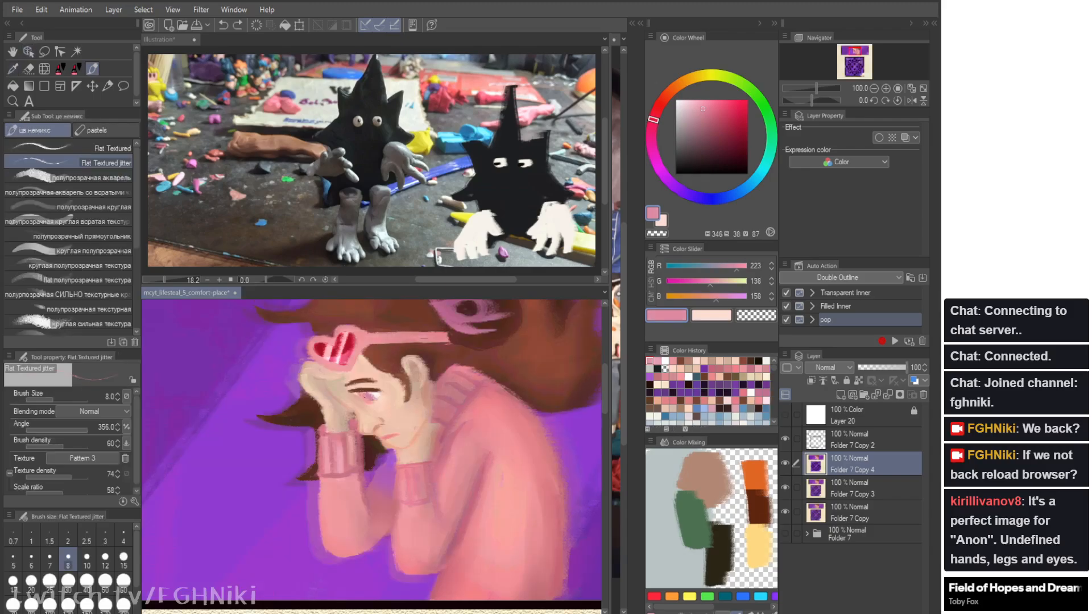
key(i)
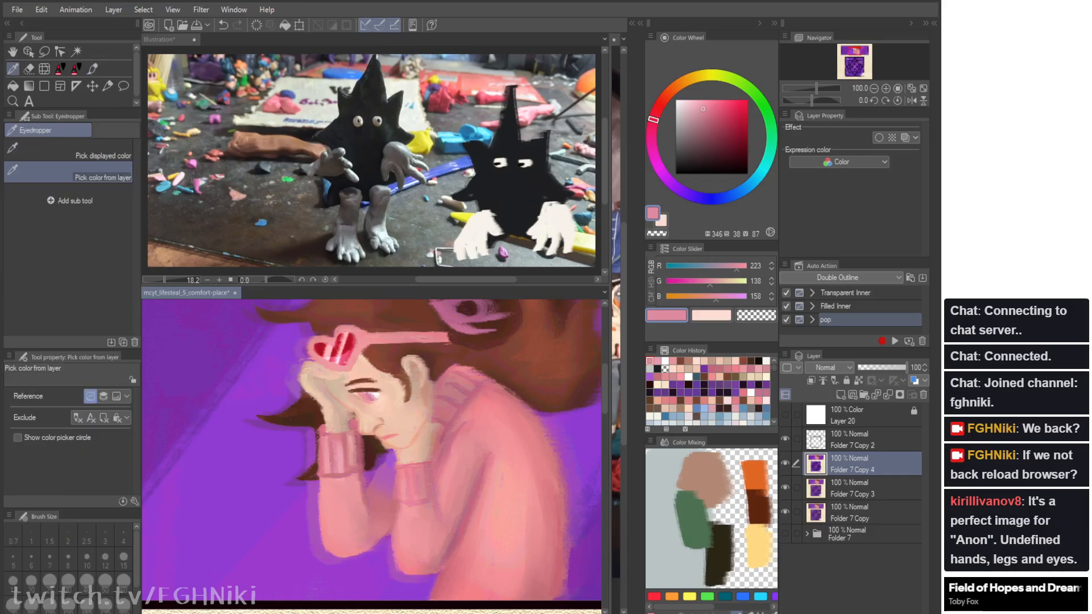
key(b)
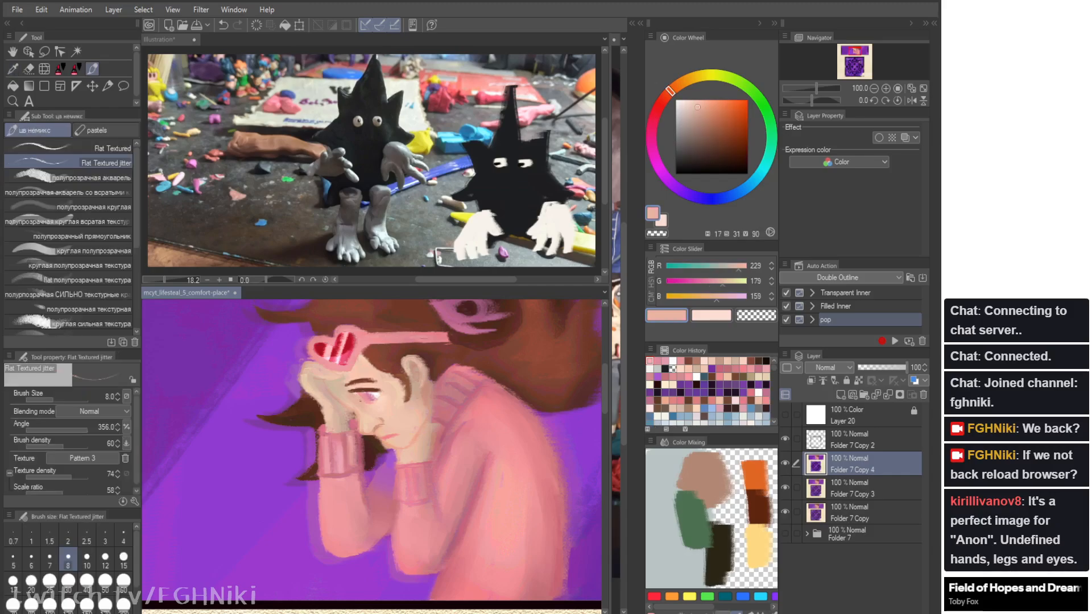
Step: Refine the eye with a deeper pink and a light peach, reducing the brush to size 5 and checking the mirrored view
key(i)
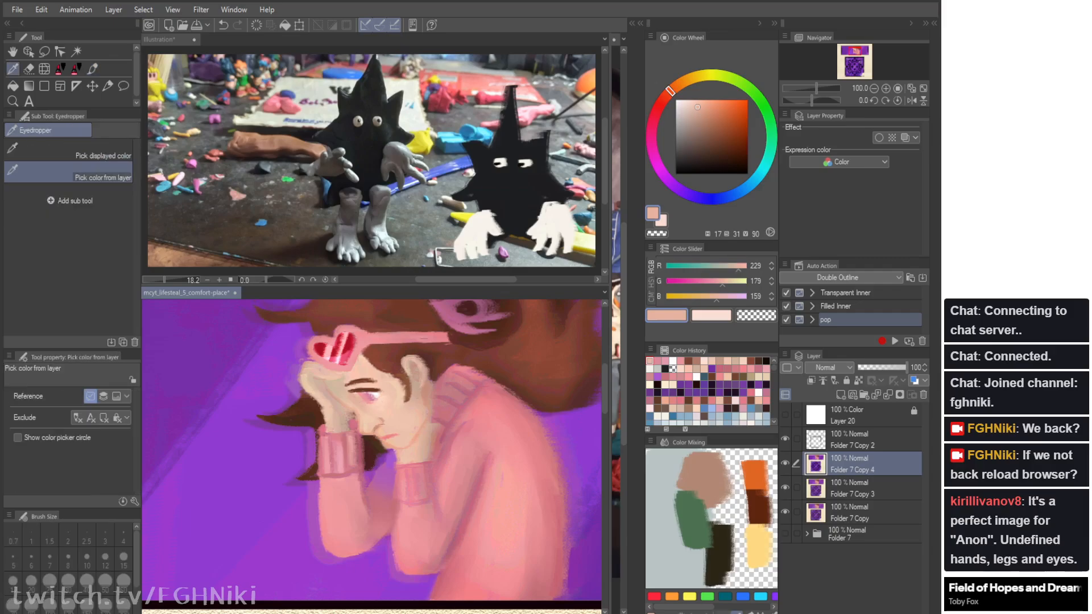
key(b)
key([)
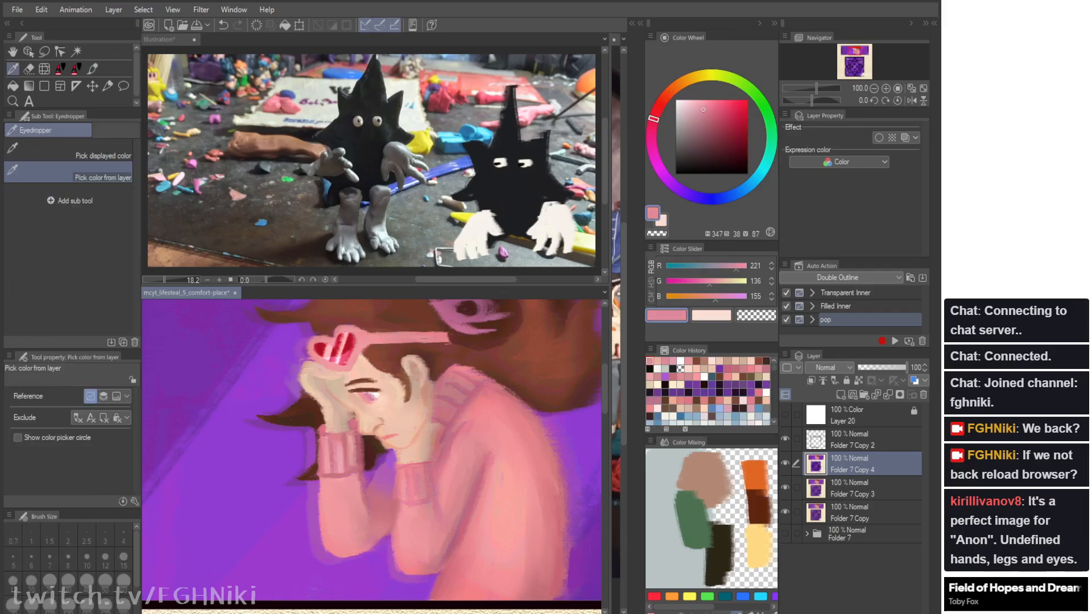
alt+click(424, 339)
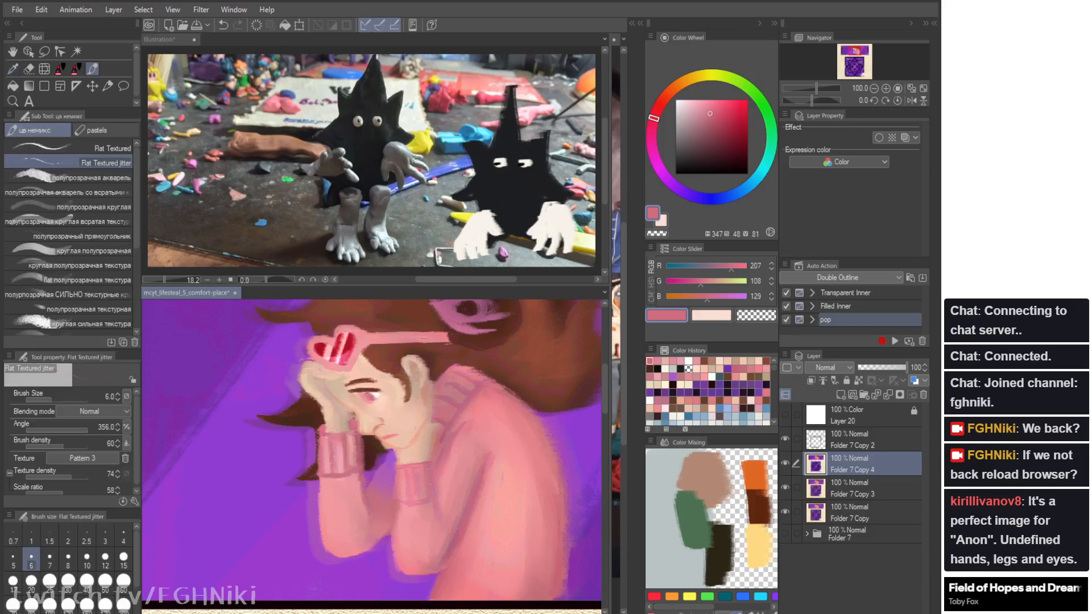
key(h)
key(h)
alt+click(376, 397)
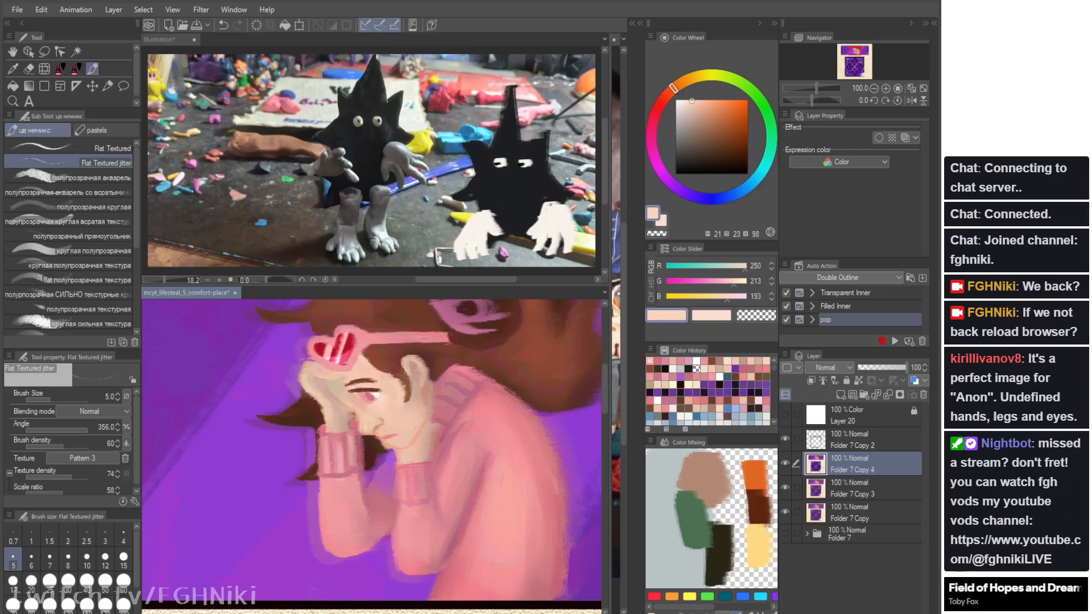
Step: Switch to the illustration document and paste the photo of the colorful clay relief as a new layer
click(165, 39)
key(ctrl+v)
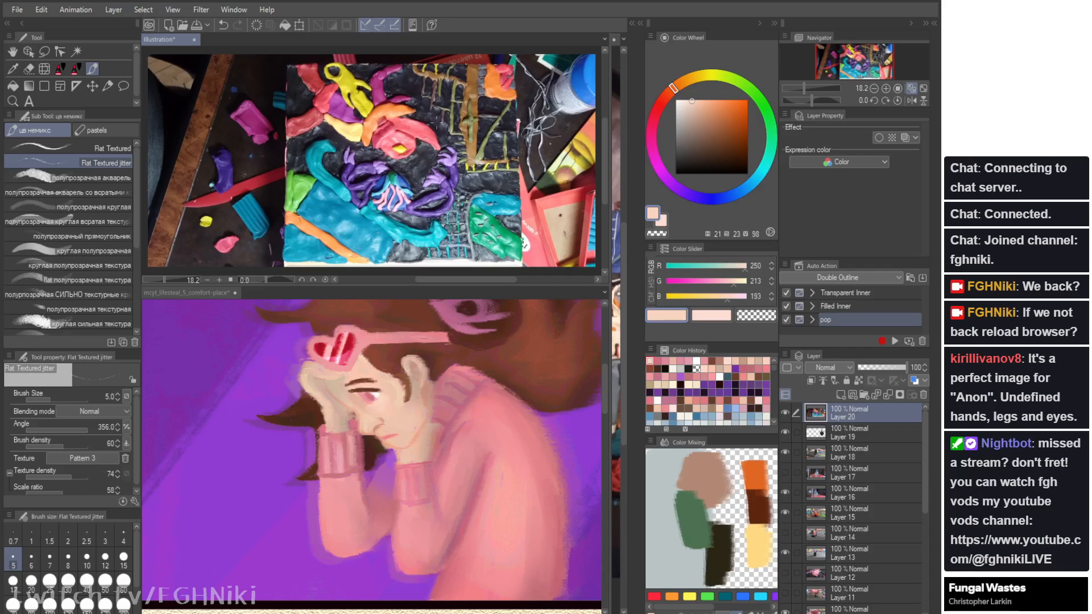
key(space)
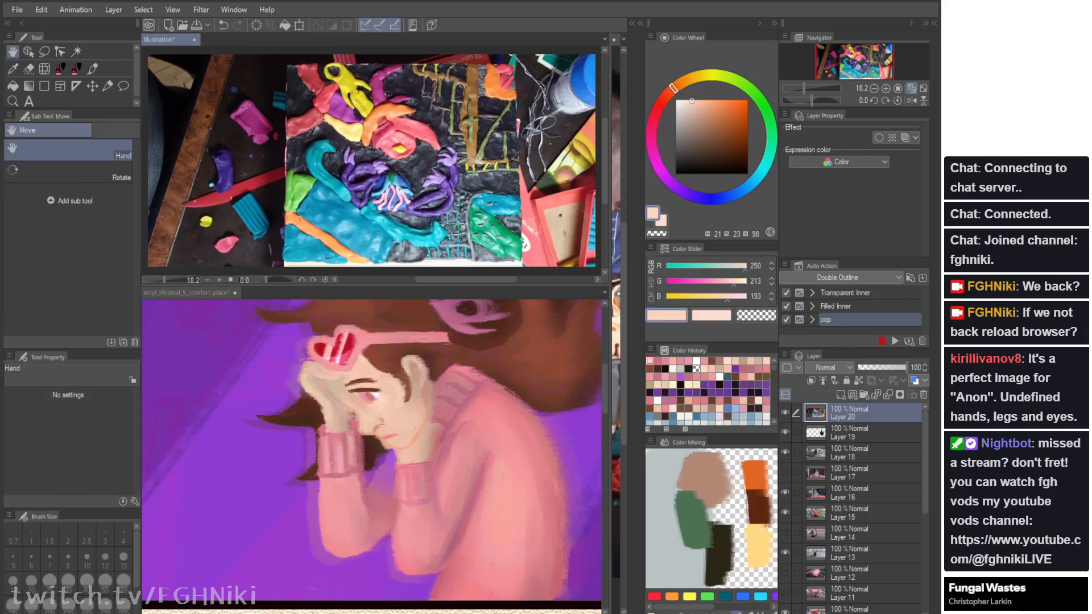
drag(373, 162, 366, 161)
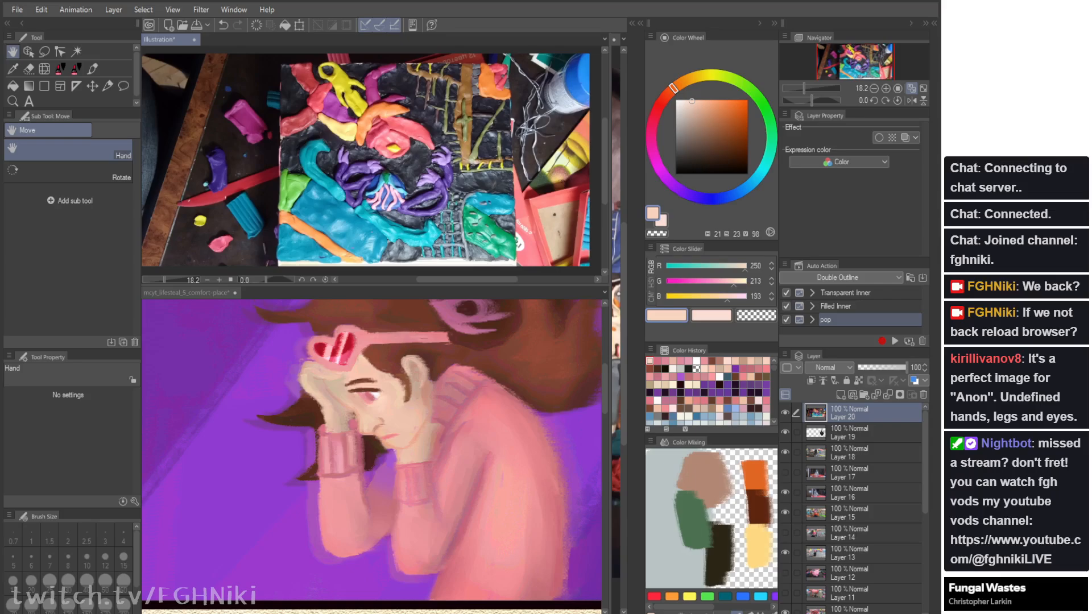
Step: Return to the comfort-place page, sample peach skin tones, and soften the face with the mixing brush at size 10, checking it mirrored
click(369, 443)
alt+click(422, 425)
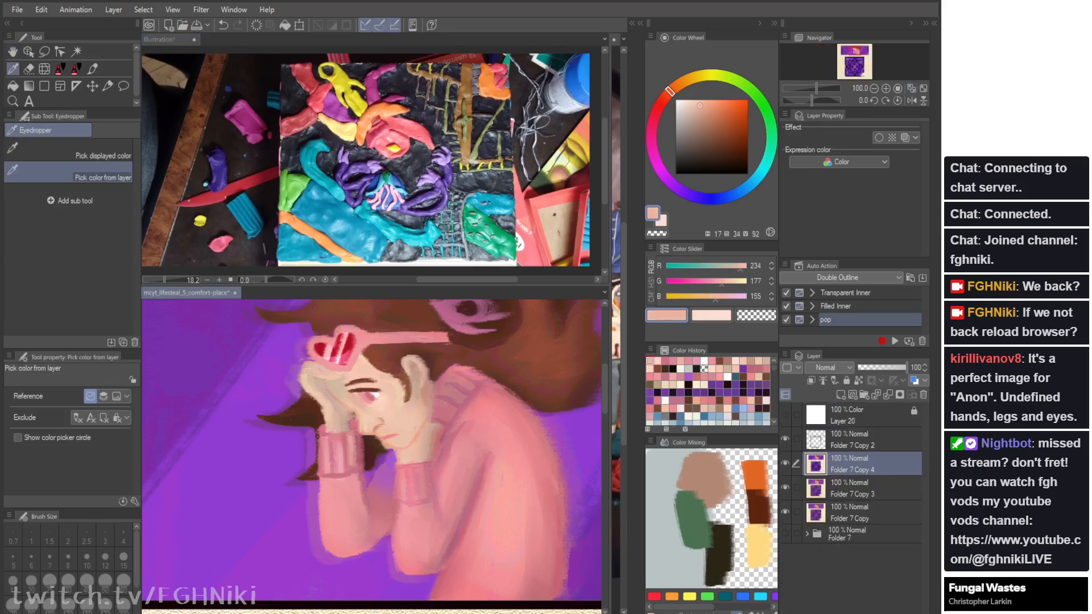
drag(428, 420, 412, 442)
alt+click(411, 426)
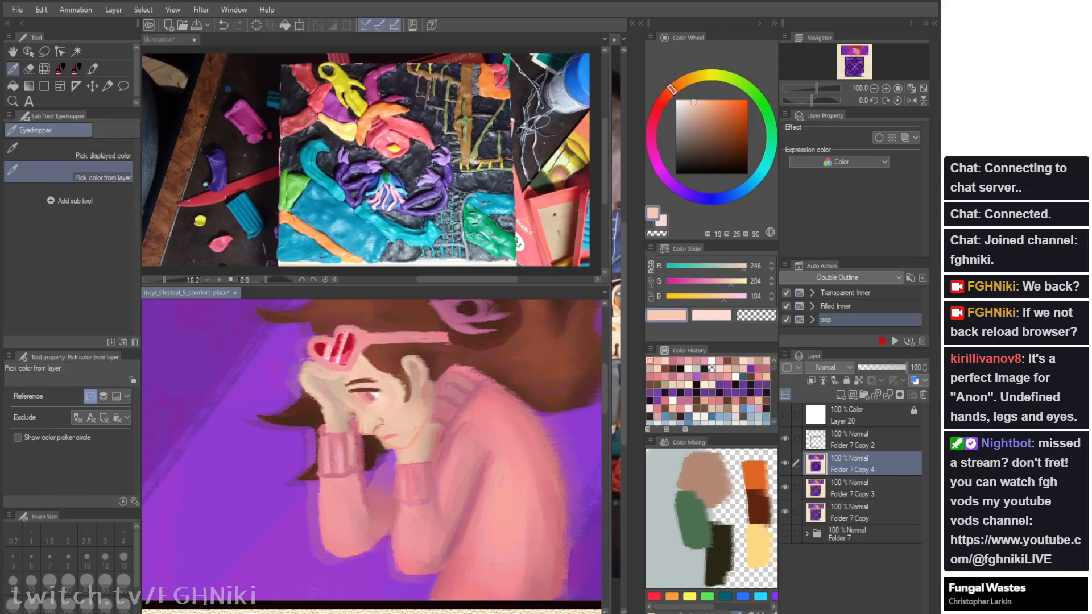
key(b)
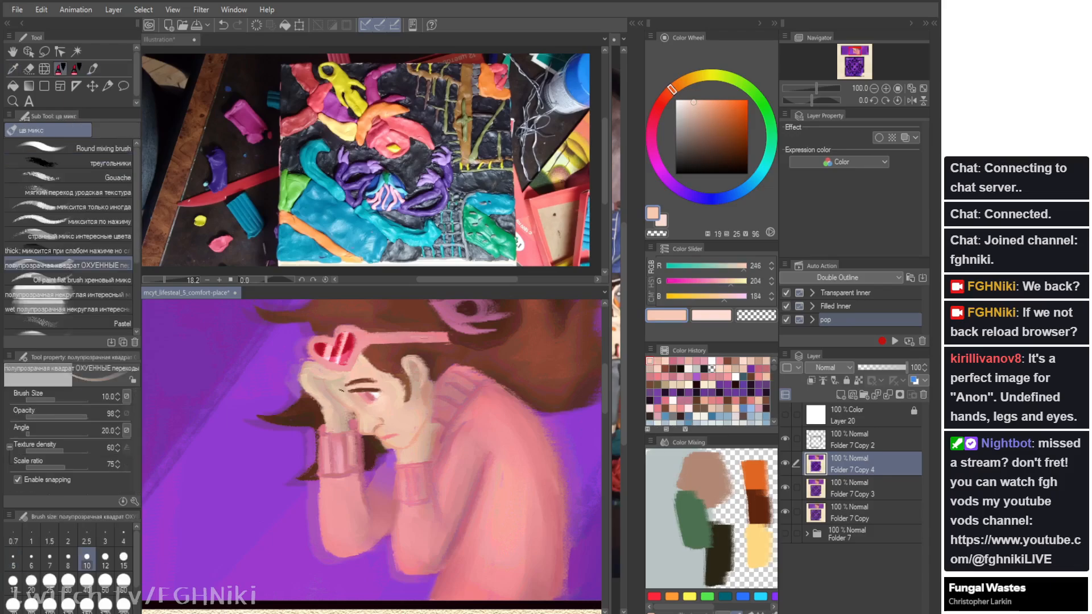
drag(360, 403, 354, 407)
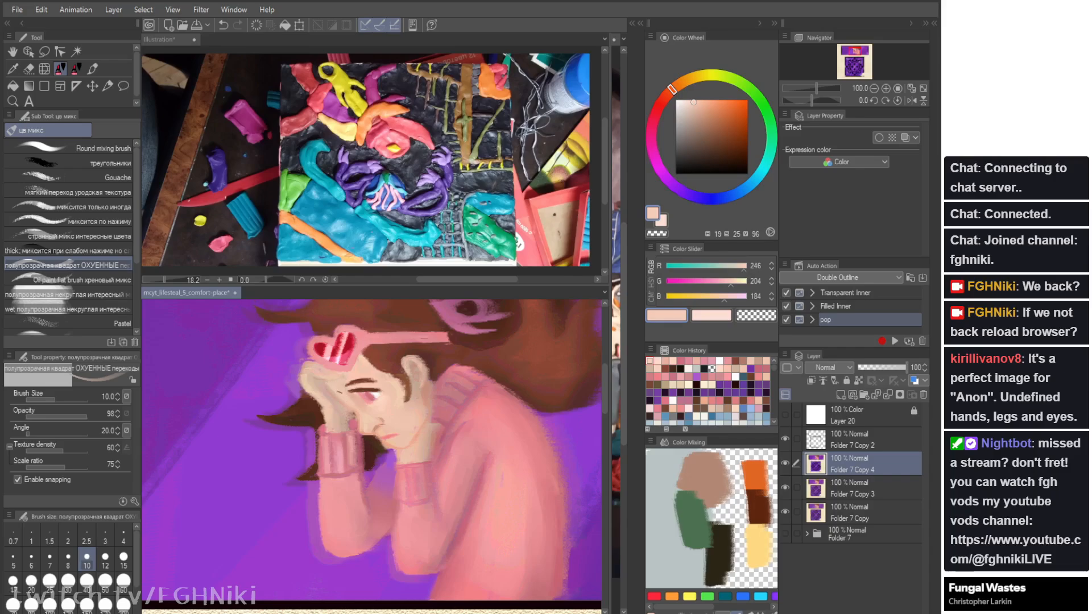
key(i)
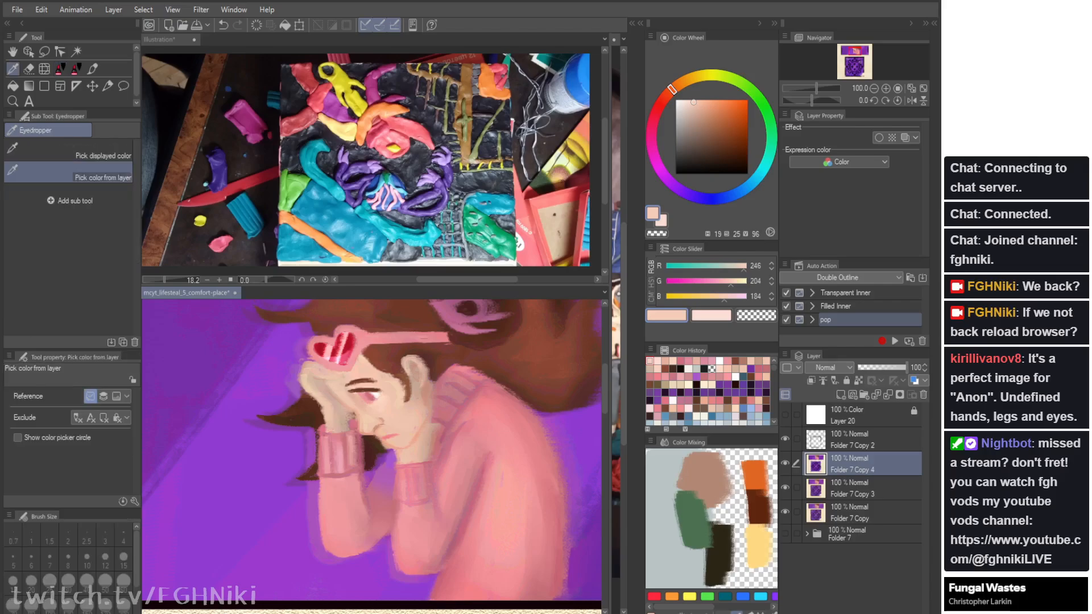
key(g)
key(h)
key(h)
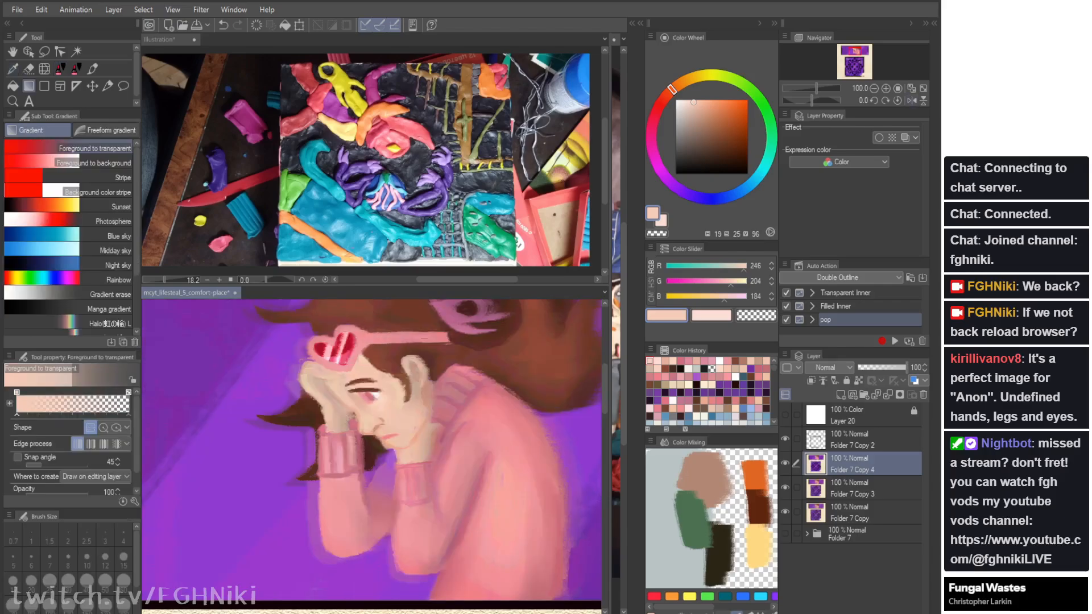
Step: Sample a dark pink from the cuff, enlarge the textured brush to size 15, and shade and smudge the sweater sleeve
key(i)
click(341, 452)
key(b)
key(ctrl+z)
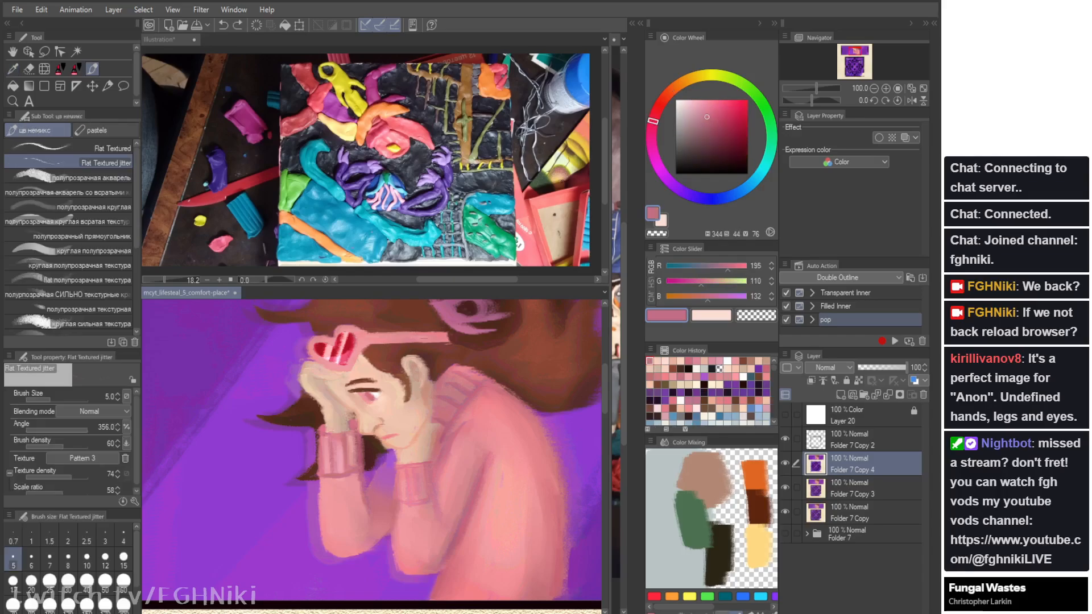
key(bracketright)
key(bracketright)
key(bracketright)
key(bracketright)
key(bracketright)
key(bracketright)
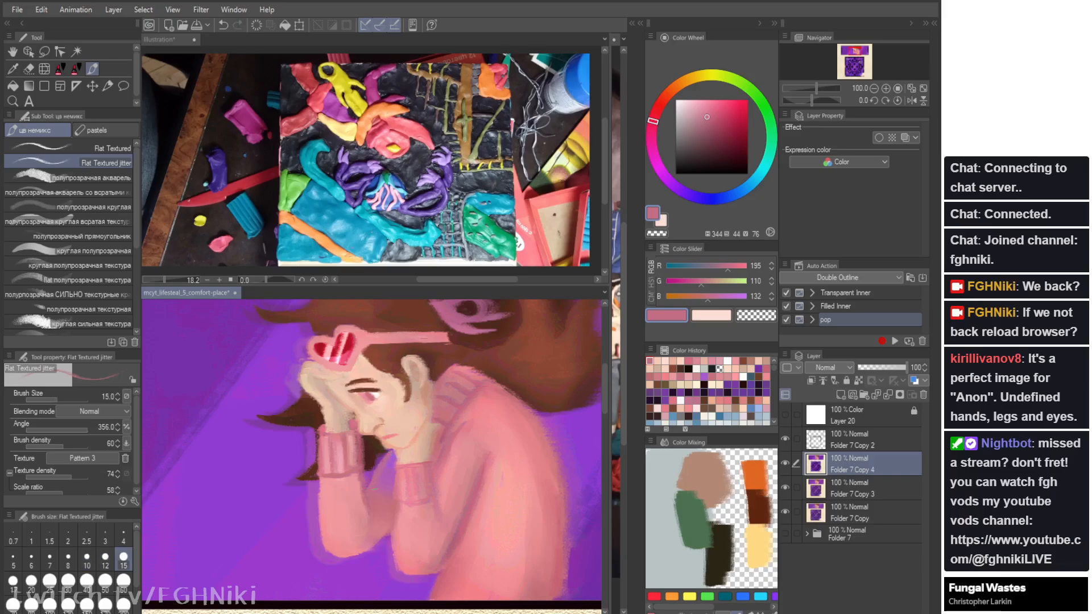
key(j)
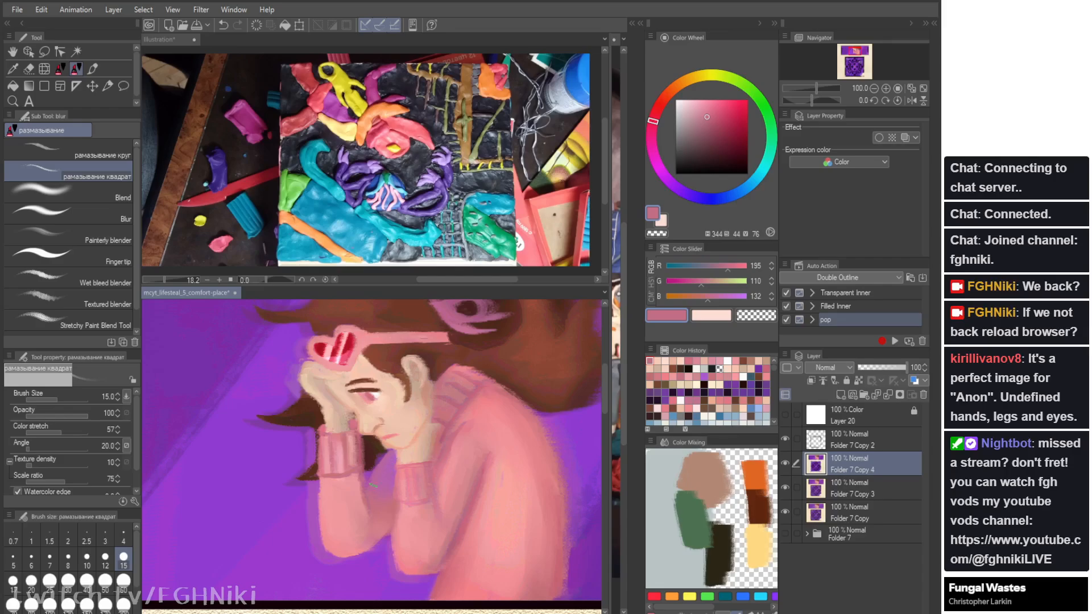
Step: Sample a medium pink from the sleeve, undo the trial stroke near the elbow, and return to the size 10 mixing brush
key(b)
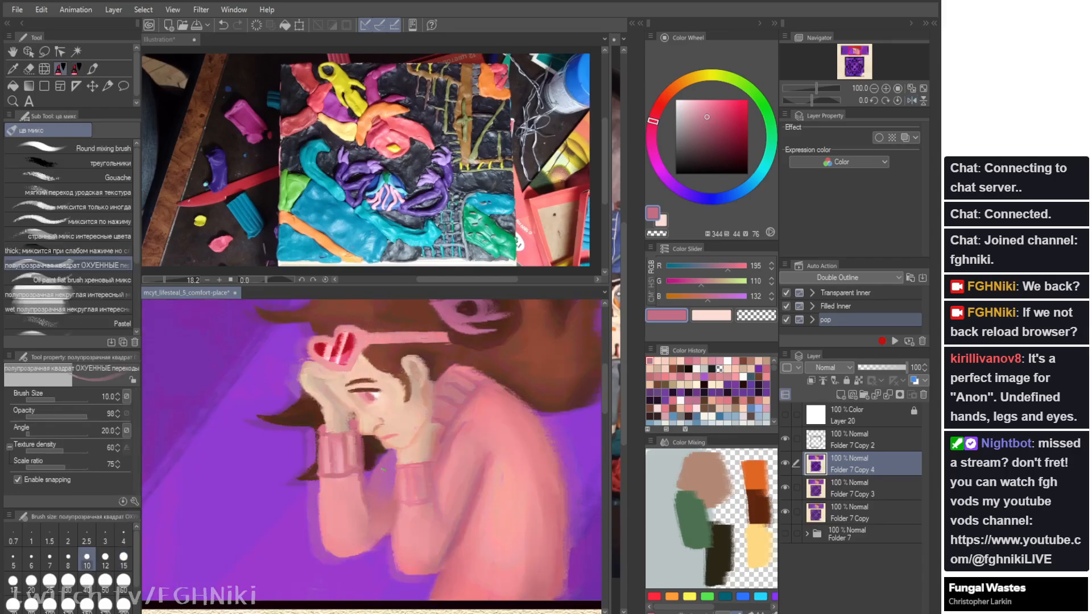
key(i)
click(377, 523)
key(p)
drag(372, 550, 351, 557)
key(ctrl+z)
key(b)
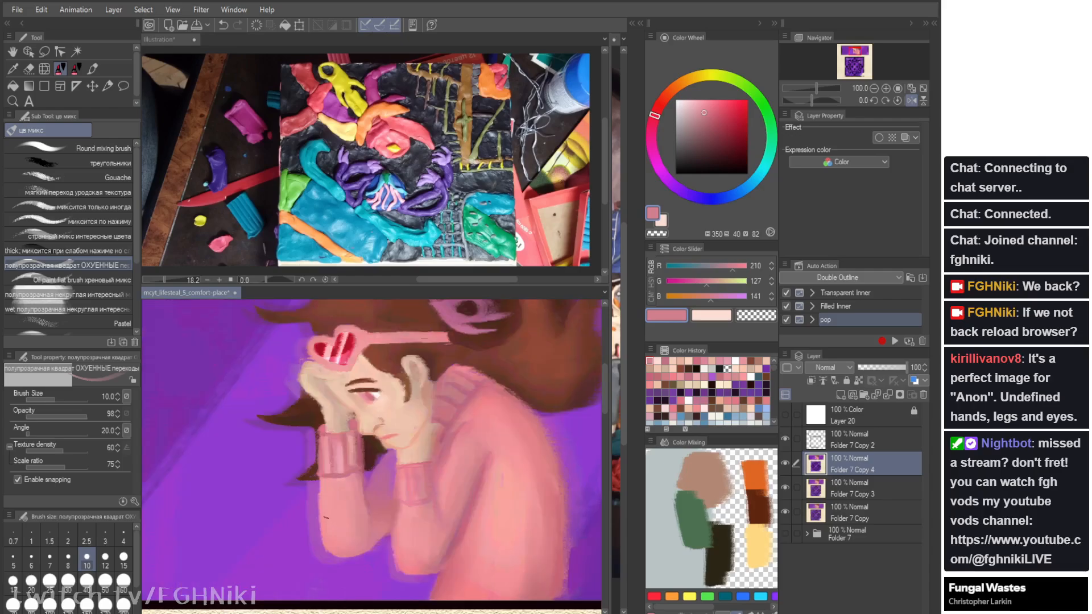
Step: Sample a light pink from the sweater, work it into the sleeves with the mixing brush, and check the figure mirrored
key(i)
click(425, 339)
key(b)
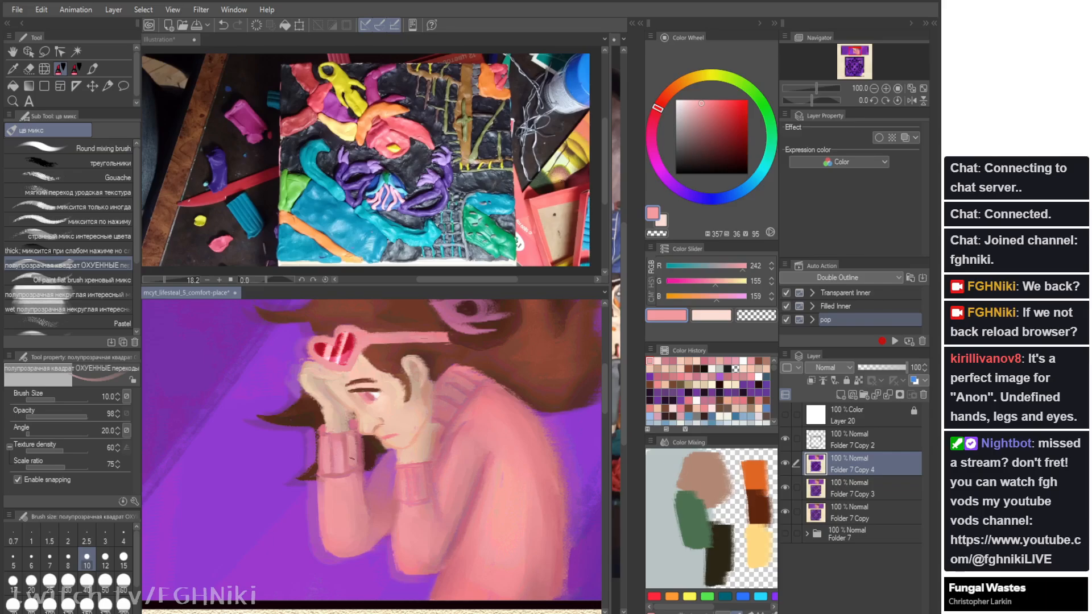
key(h)
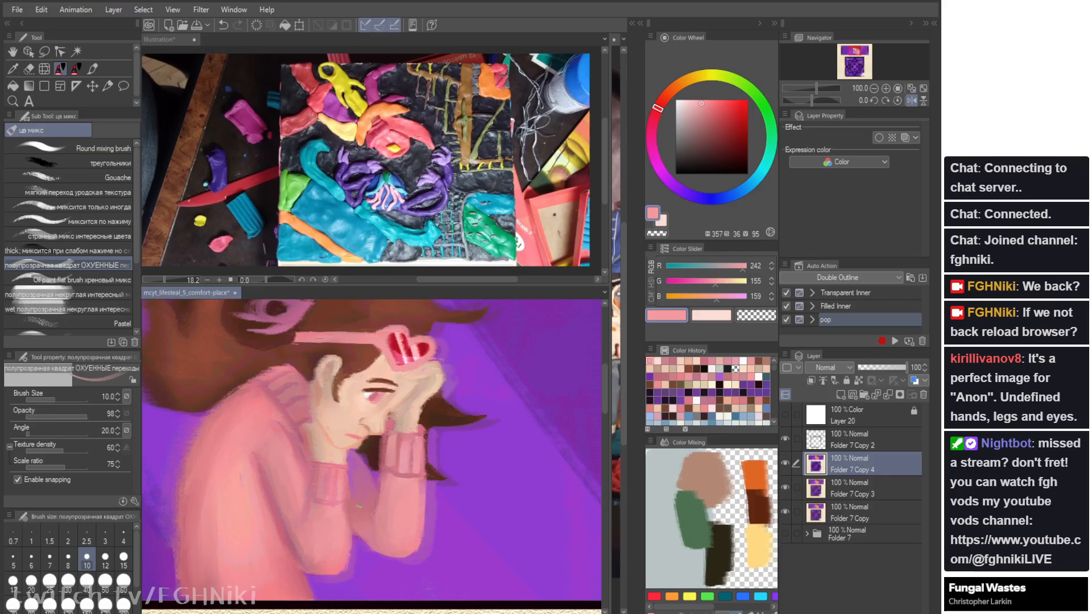
key(h)
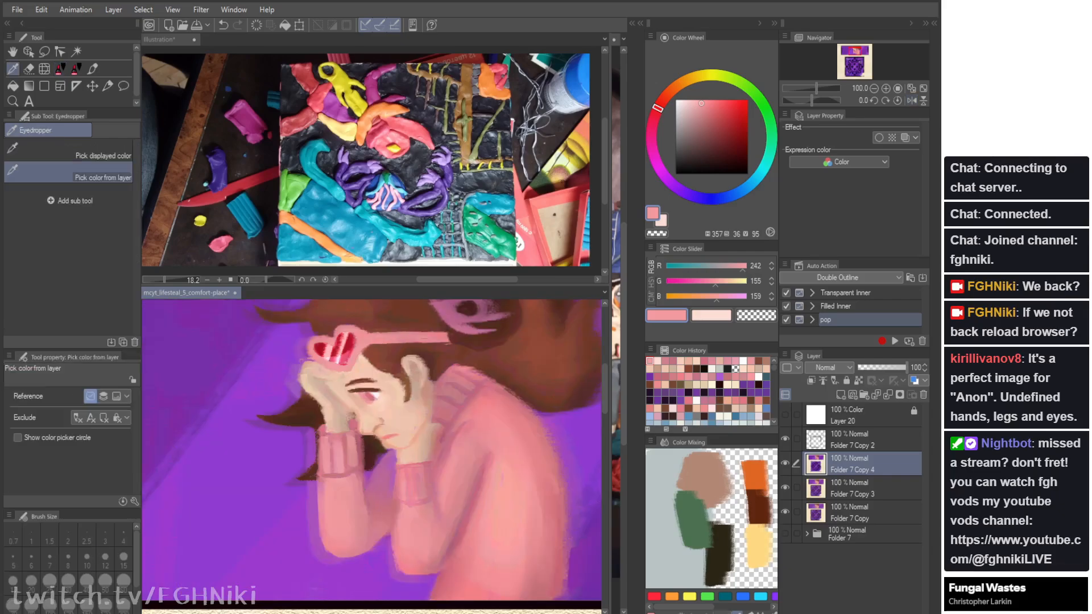
Step: Sample darker pinks from the cuffs and deepen the cuff and sleeve shadows with the textured brush at size 15
alt+click(353, 421)
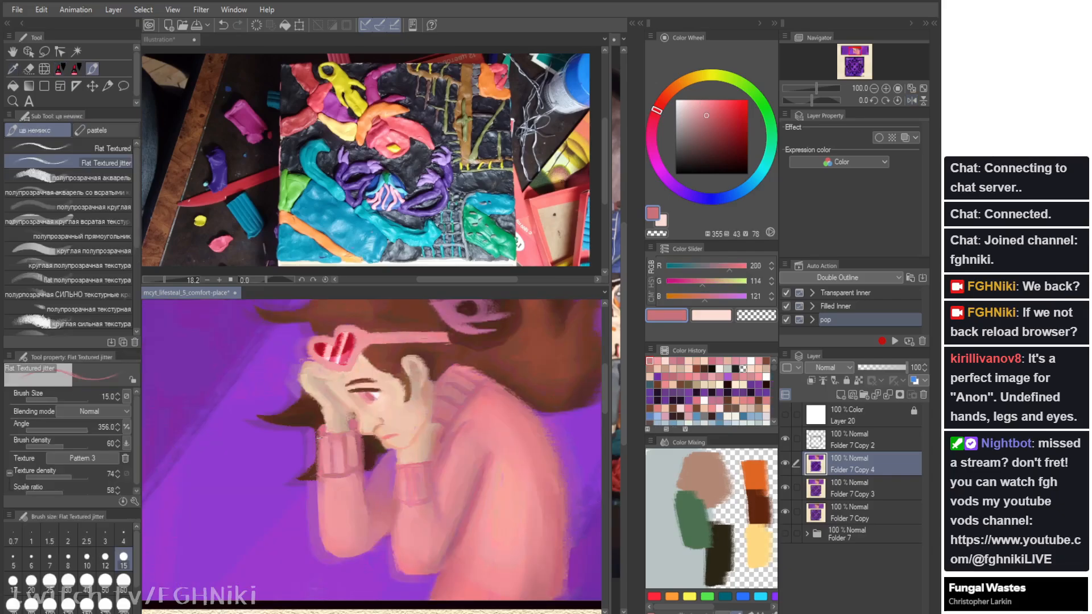
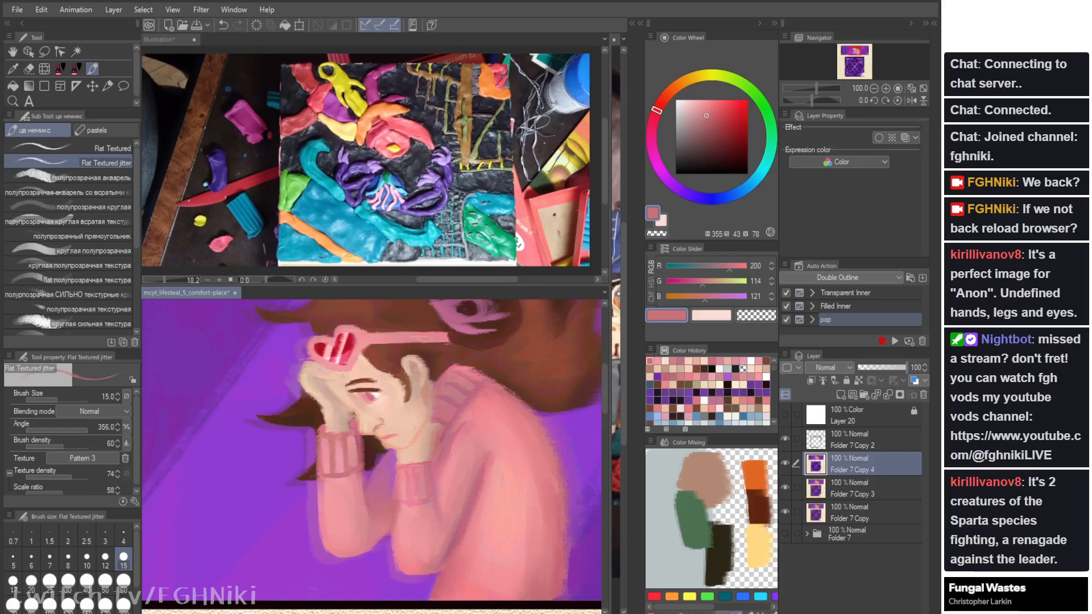
key(i)
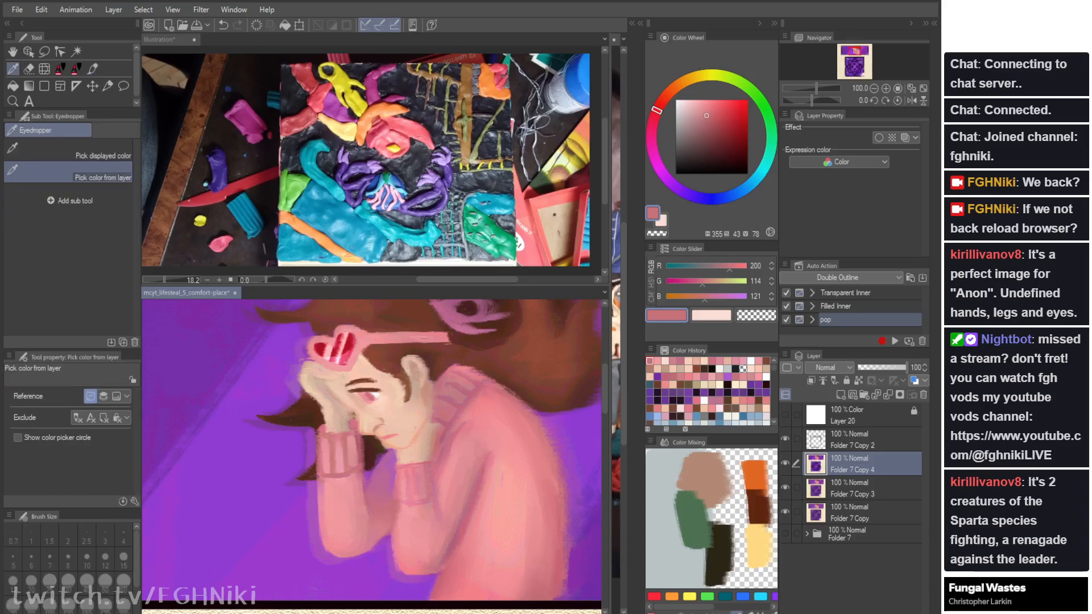
click(430, 483)
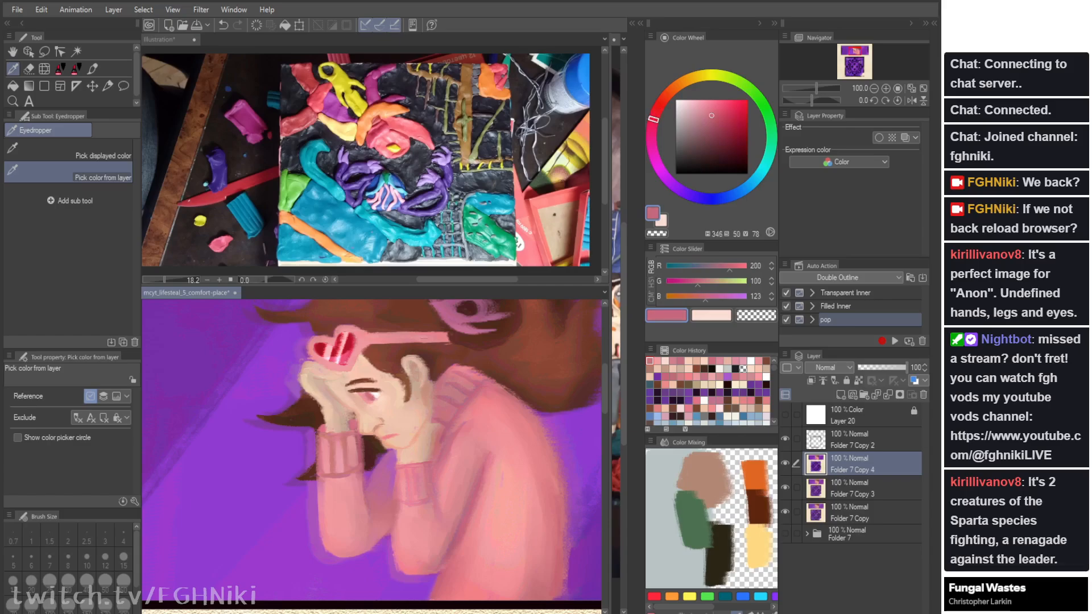
key(b)
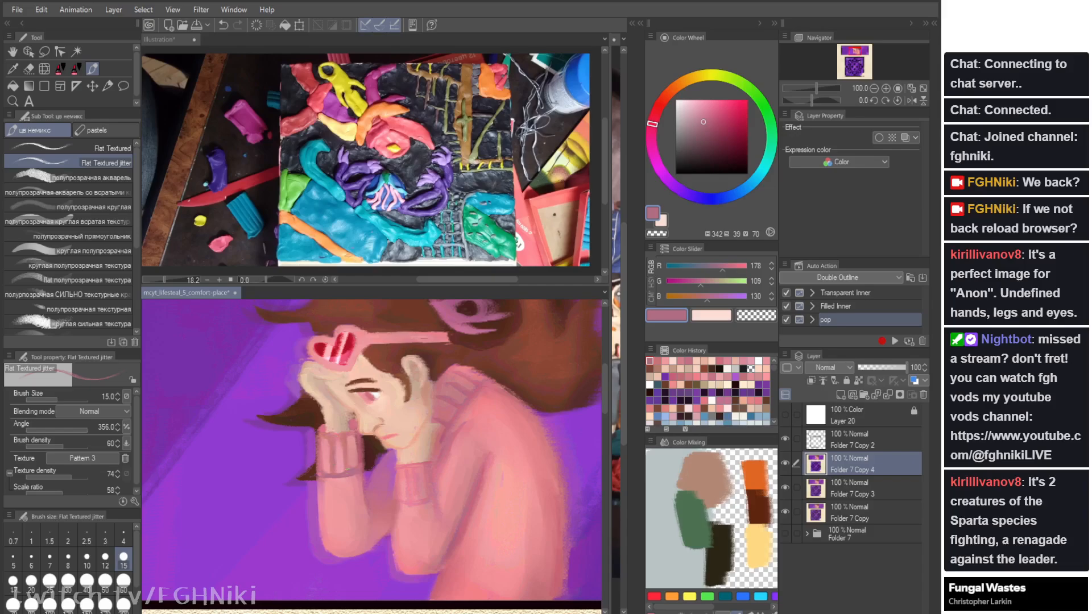
Step: Add a clipped layer above Folder 7 Copy 4, set its blending to Saturation, and fill it with a saturated dark pink
key(ctrl+shift+n)
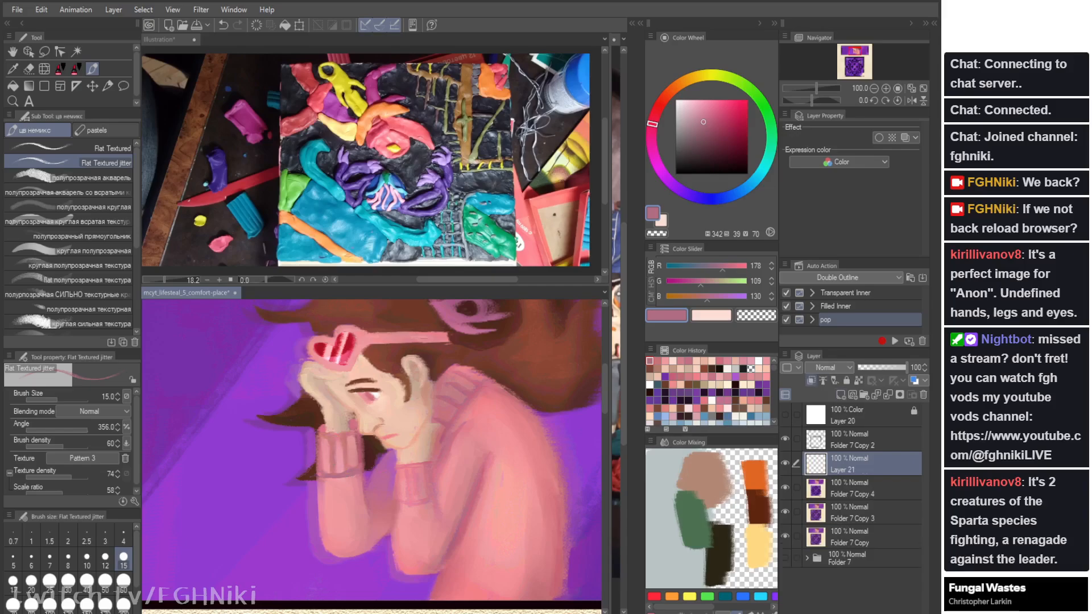
key(alt)
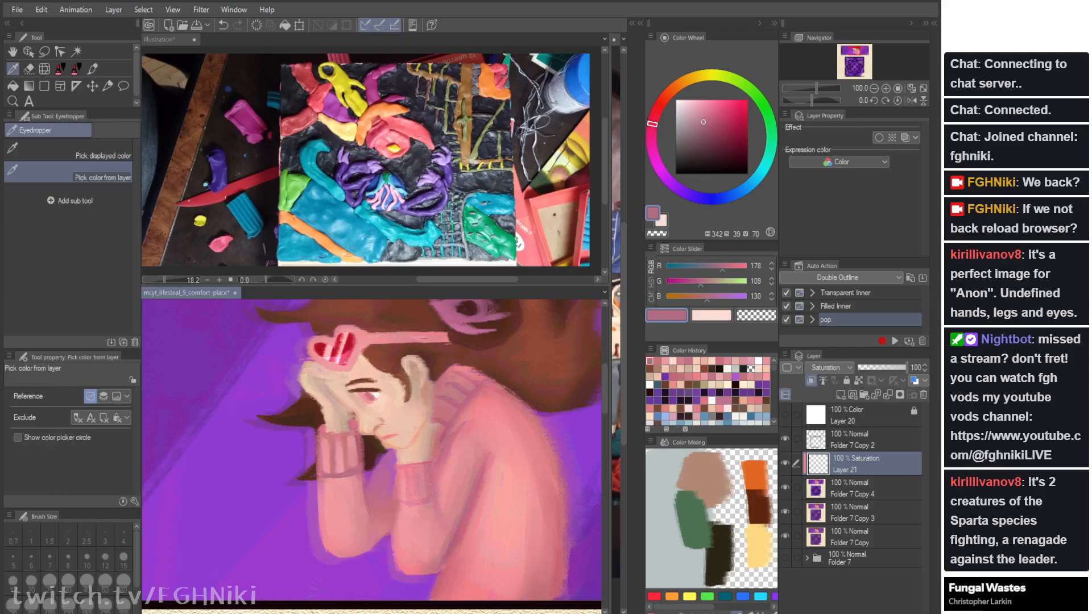
click(725, 120)
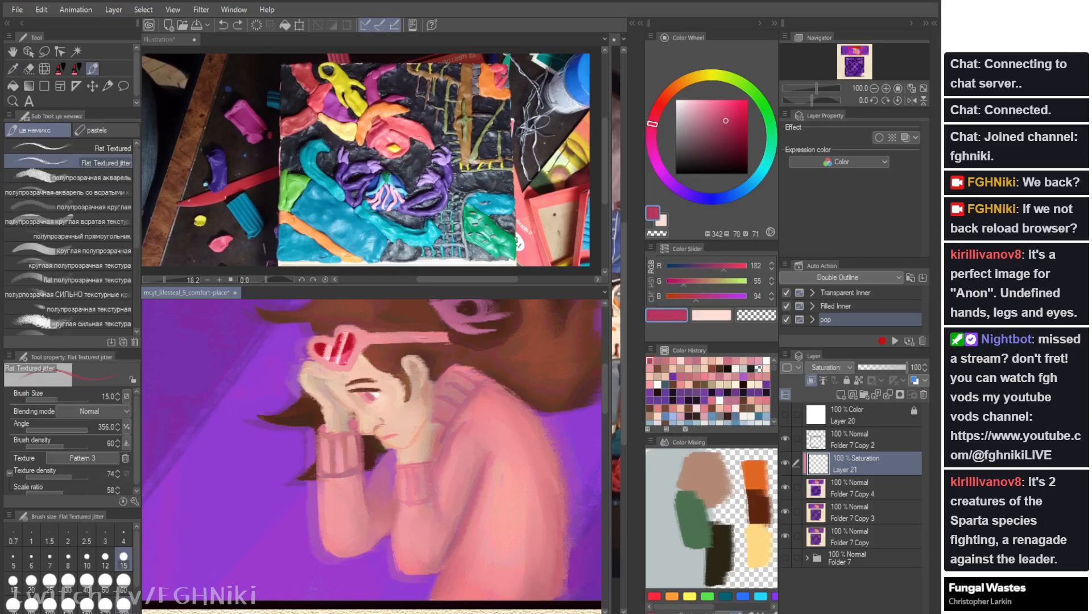
click(123, 580)
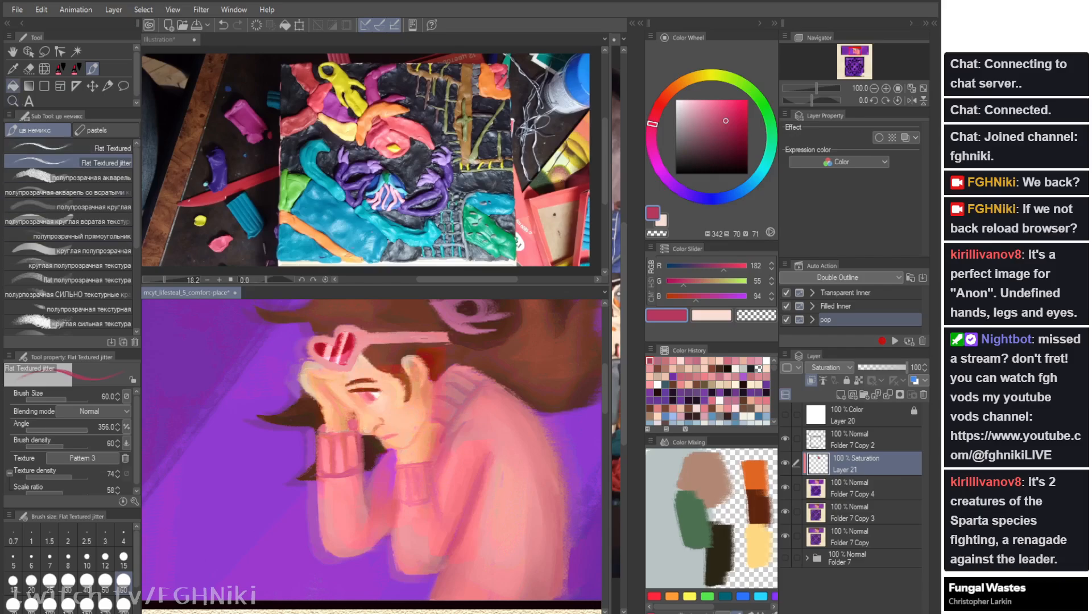
click(13, 86)
click(239, 386)
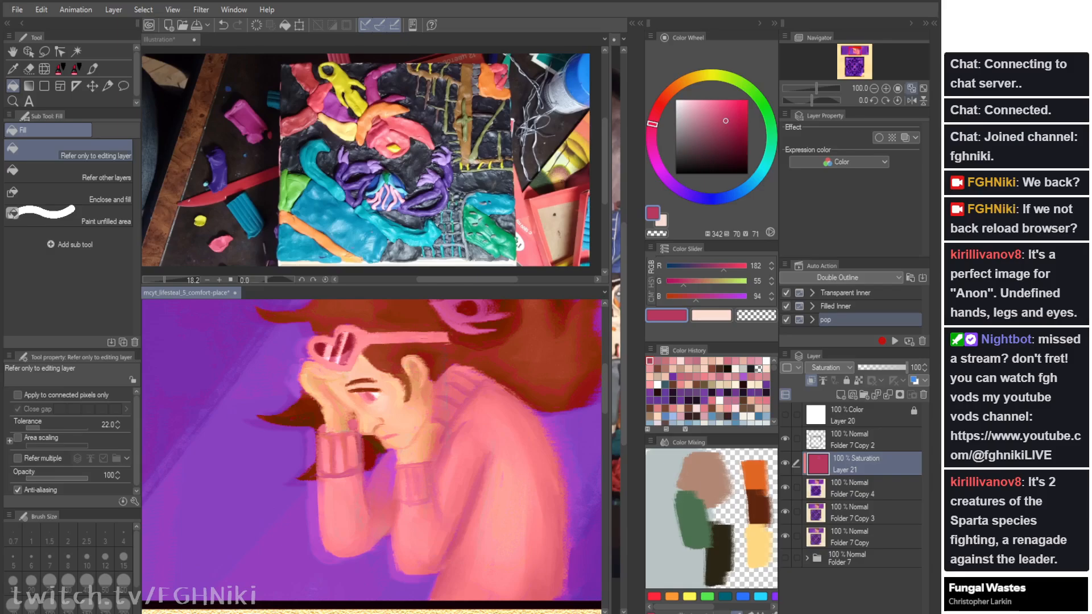
Step: Lower the Saturation layer's opacity to 25% and compare the whole page with and without it
click(912, 88)
drag(905, 367, 868, 367)
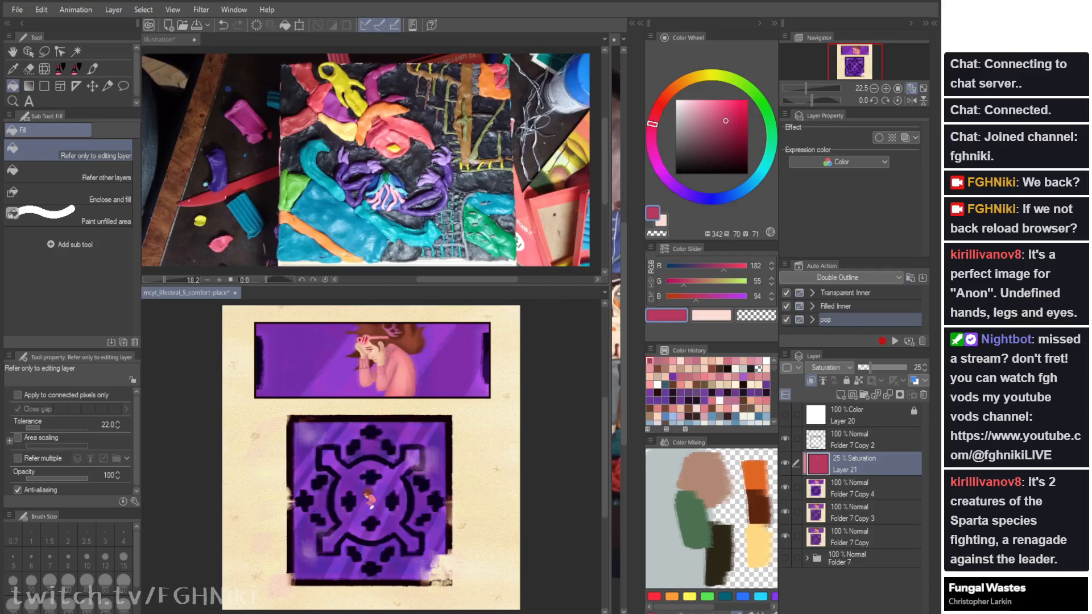
click(784, 463)
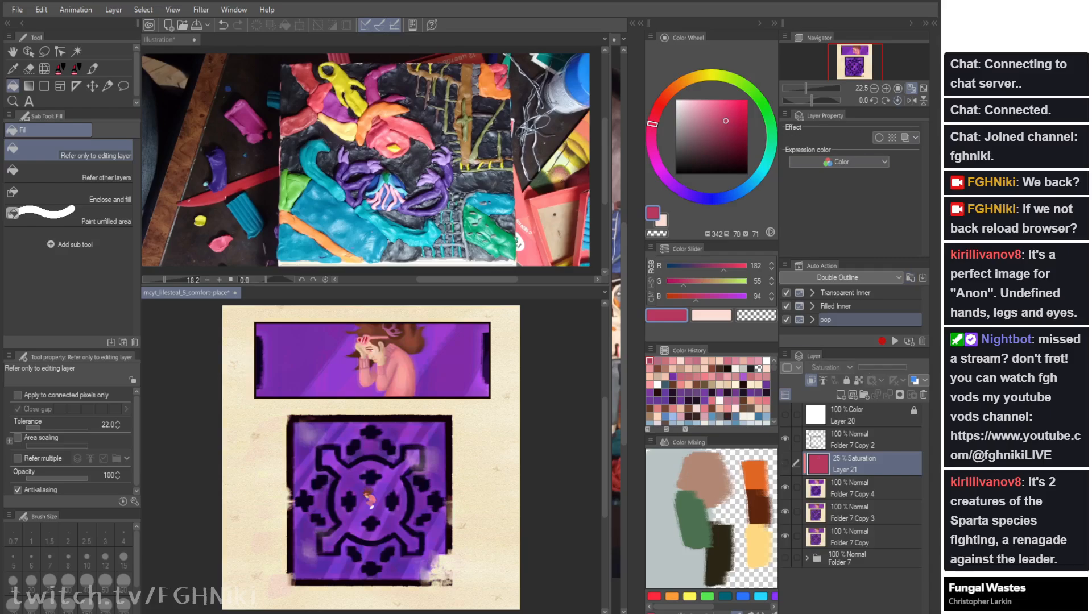
click(785, 463)
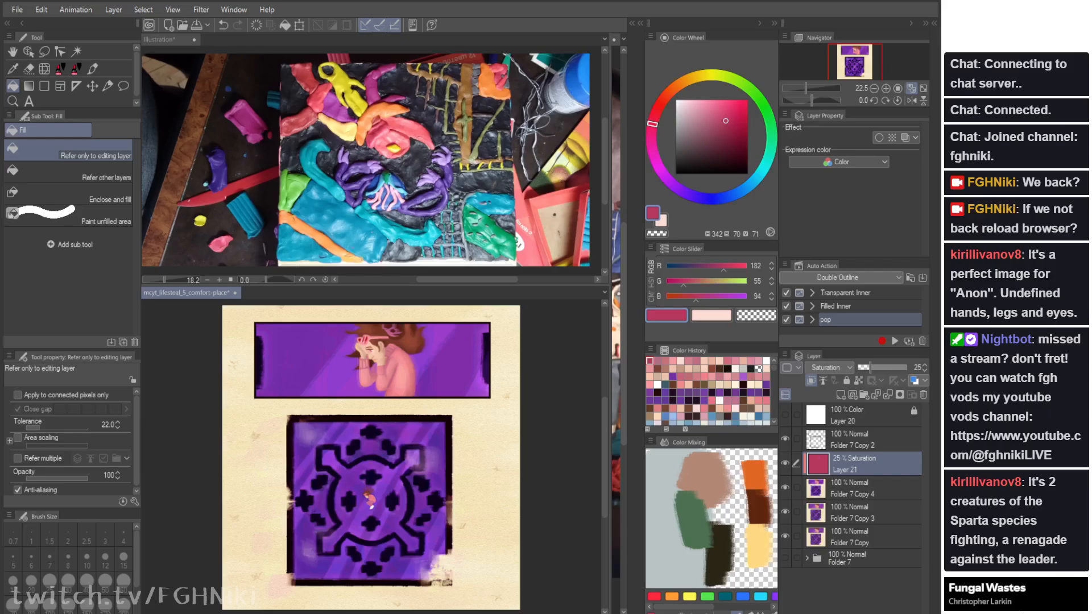
Step: Add a second clipped layer set to Saturation for the figure, undo the trial stroke, and pick a fully saturated pinkish red
click(897, 88)
key(space)
drag(398, 341, 378, 554)
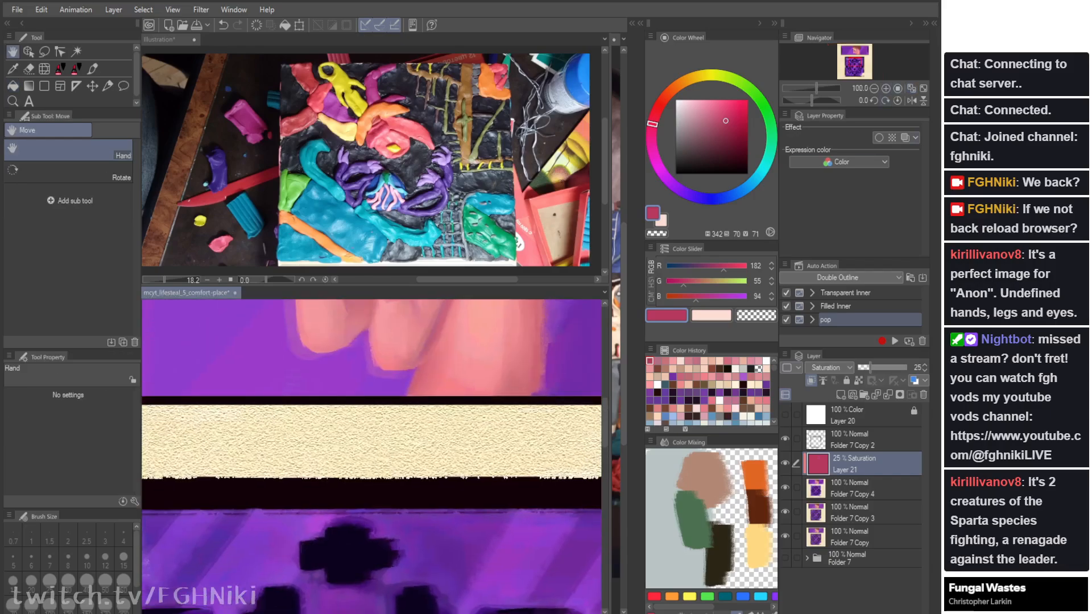
drag(378, 369, 359, 586)
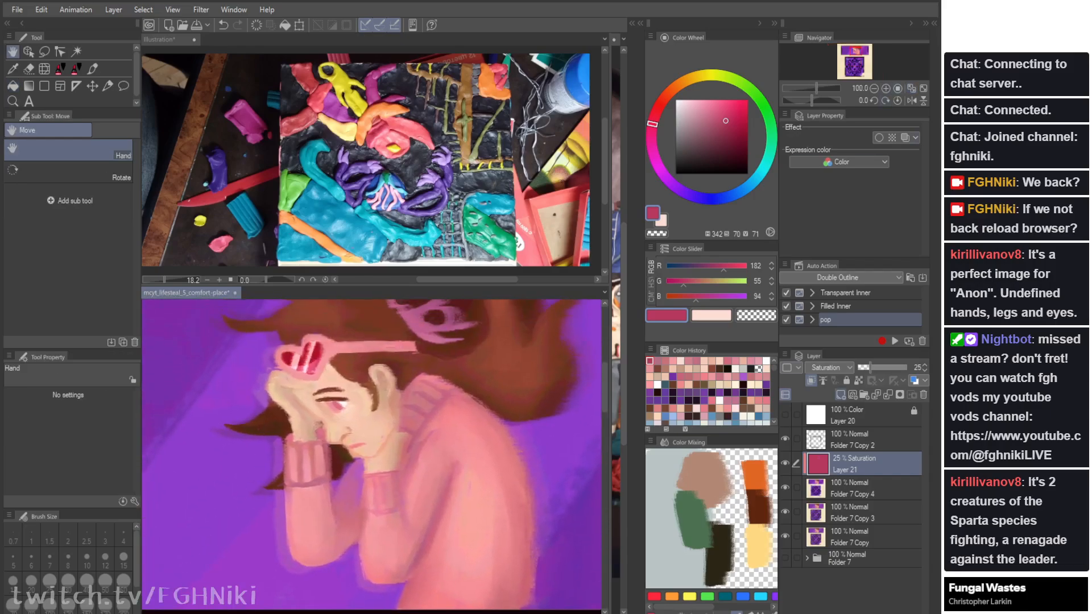
click(840, 394)
key(b)
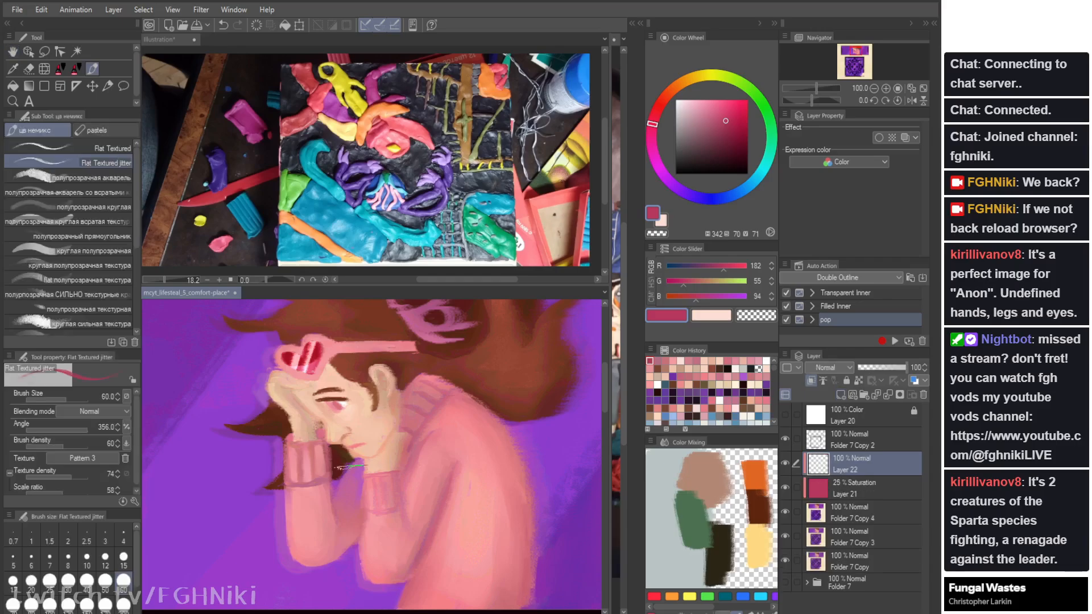
drag(291, 441, 328, 539)
key(ctrl+z)
click(829, 367)
click(747, 100)
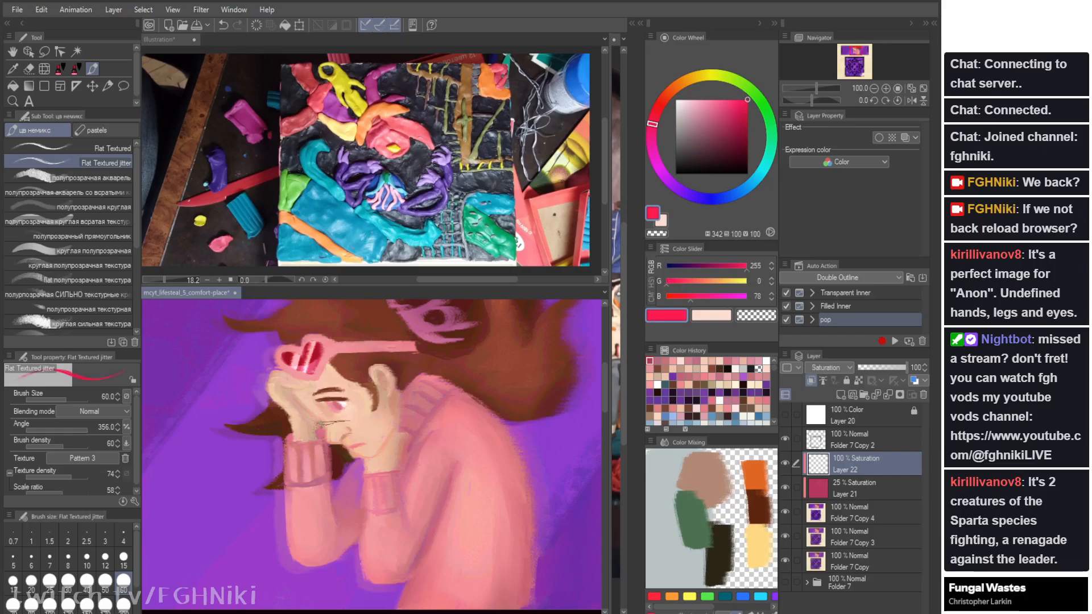
Step: Boost the saturation of the cuffs, sweater and hand with the size 60 textured brush, removing excess around the face with transparent colour
mouse_move(304, 438)
mouse_down()
mouse_move(307, 477)
mouse_move(350, 500)
mouse_up()
mouse_move(432, 442)
mouse_down()
mouse_move(414, 445)
mouse_move(425, 387)
mouse_move(425, 426)
mouse_up()
drag(334, 418, 349, 438)
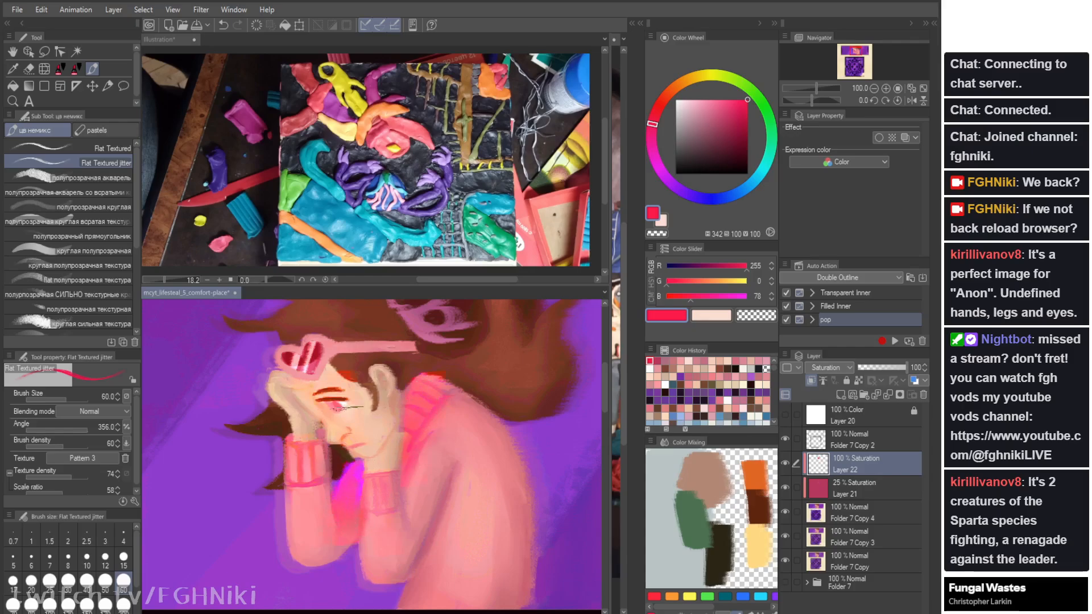
key(c)
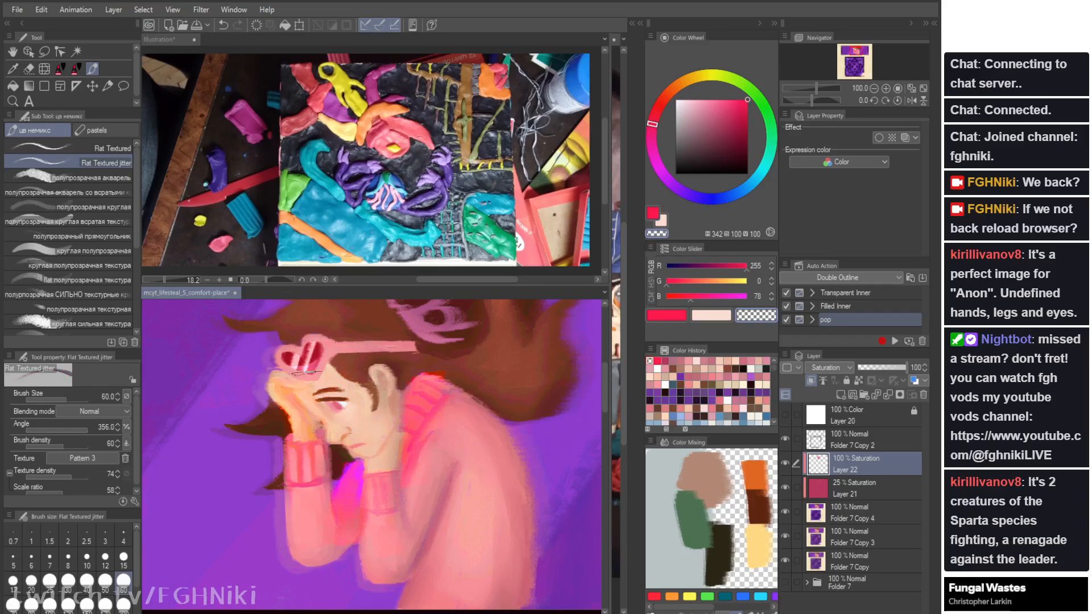
key(c)
drag(311, 371, 321, 357)
key(c)
key(c)
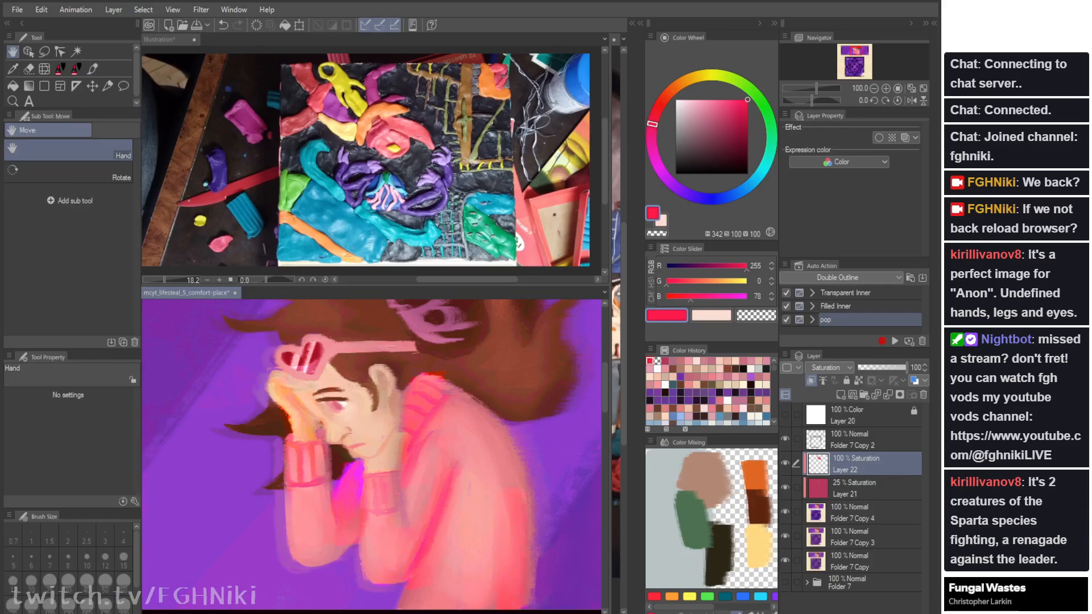
drag(503, 520, 498, 446)
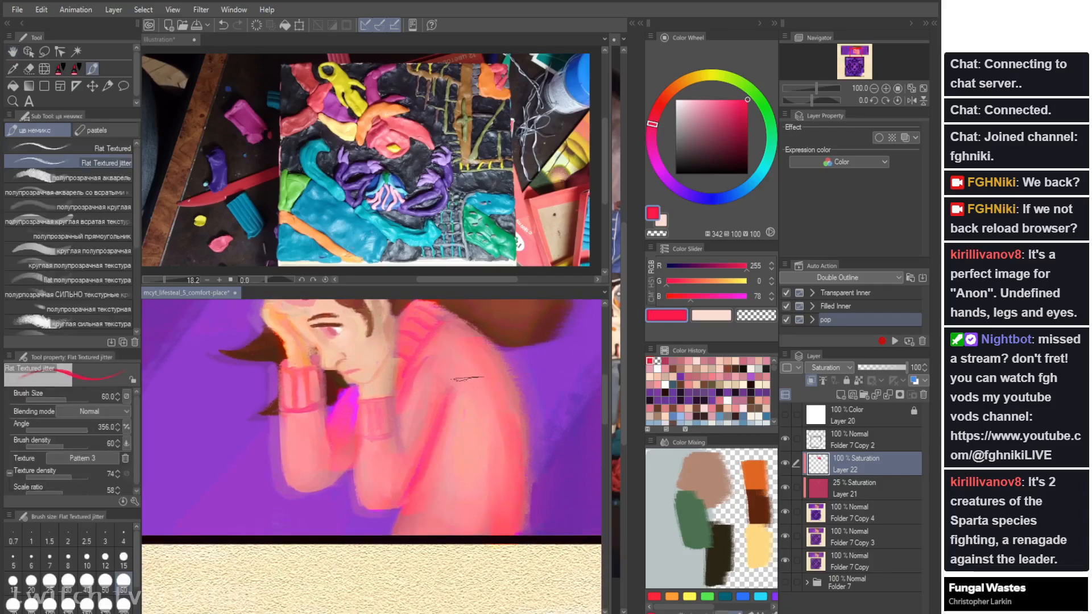
Step: Extend the saturated colour over the near sleeve and smooth it with the square smudge brush enlarged to size 70
key(j)
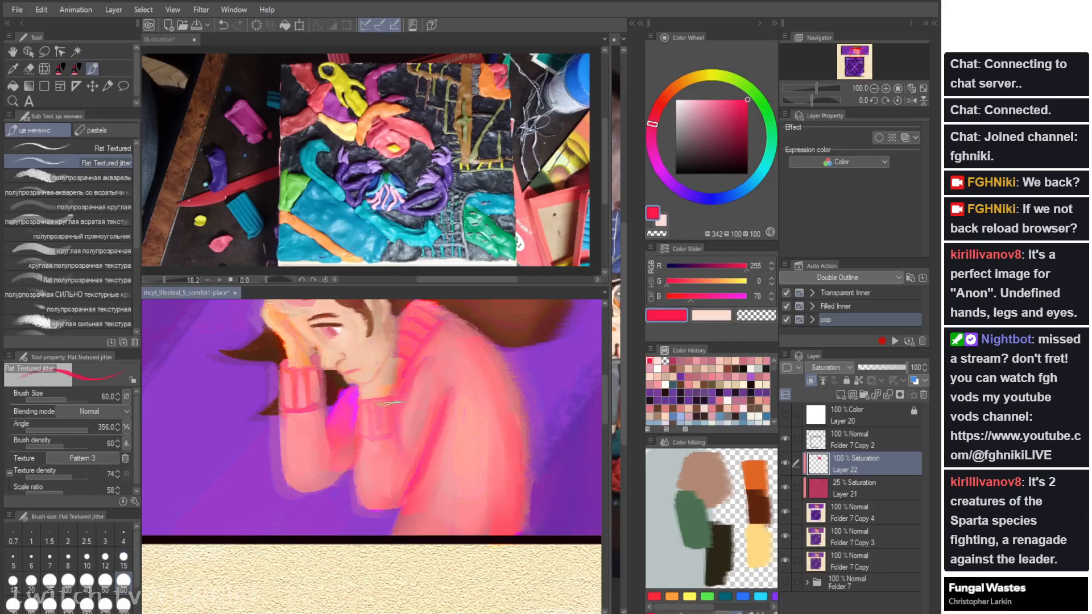
drag(391, 413, 421, 496)
key(])
key(])
key(])
key(])
key(])
key(])
key(])
key(])
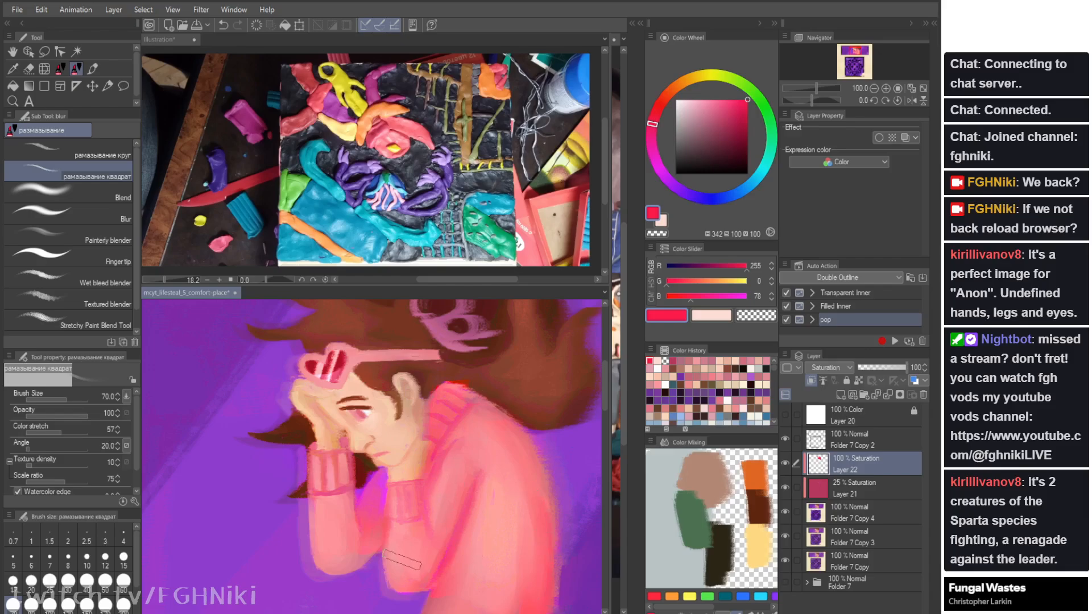
Step: Merge both Saturation layers with the Folder 7 Copy 4 painting layer beneath them
drag(497, 462, 497, 373)
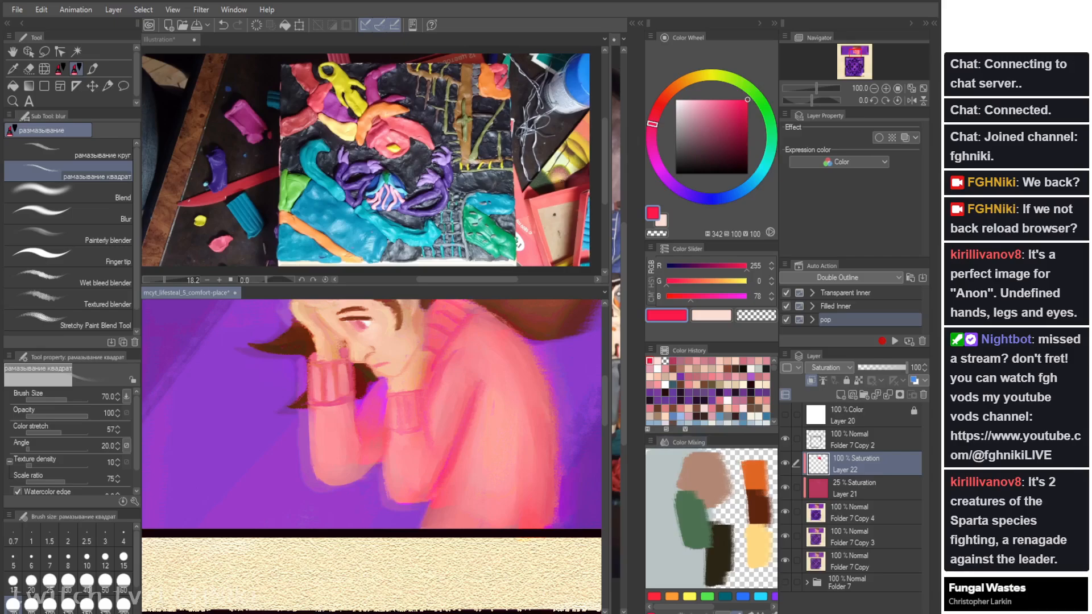
ctrl+click(858, 488)
ctrl+click(859, 513)
key(alt+shift+e)
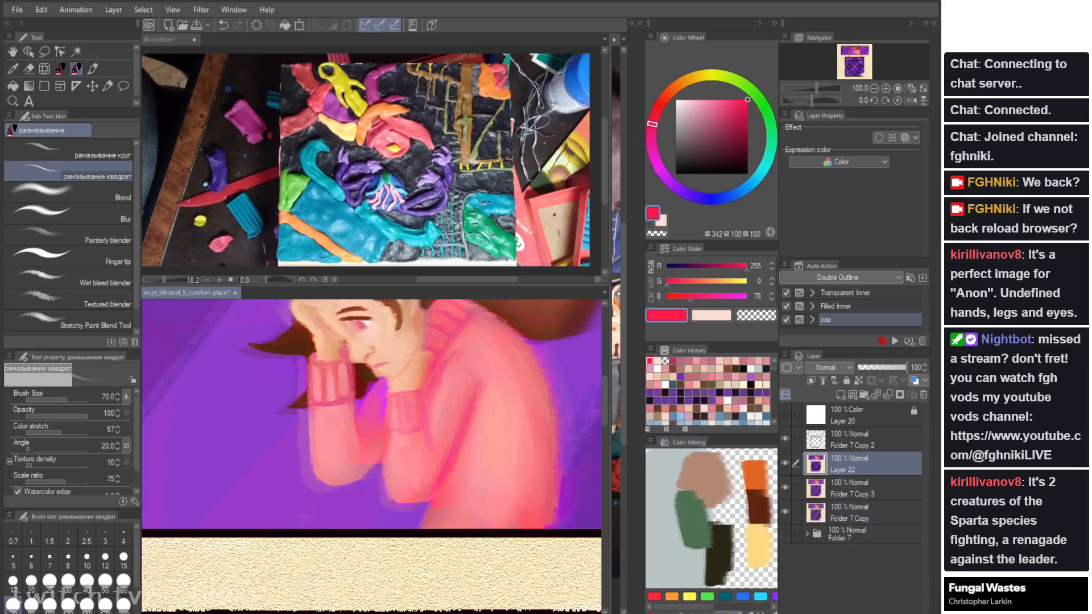
key(ctrl+z)
Step: Sample the sleeve's brightened pink and touch up the near forearm by the elbow with the textured brush
key(space)
drag(519, 462, 528, 534)
key(alt)
alt+click(420, 541)
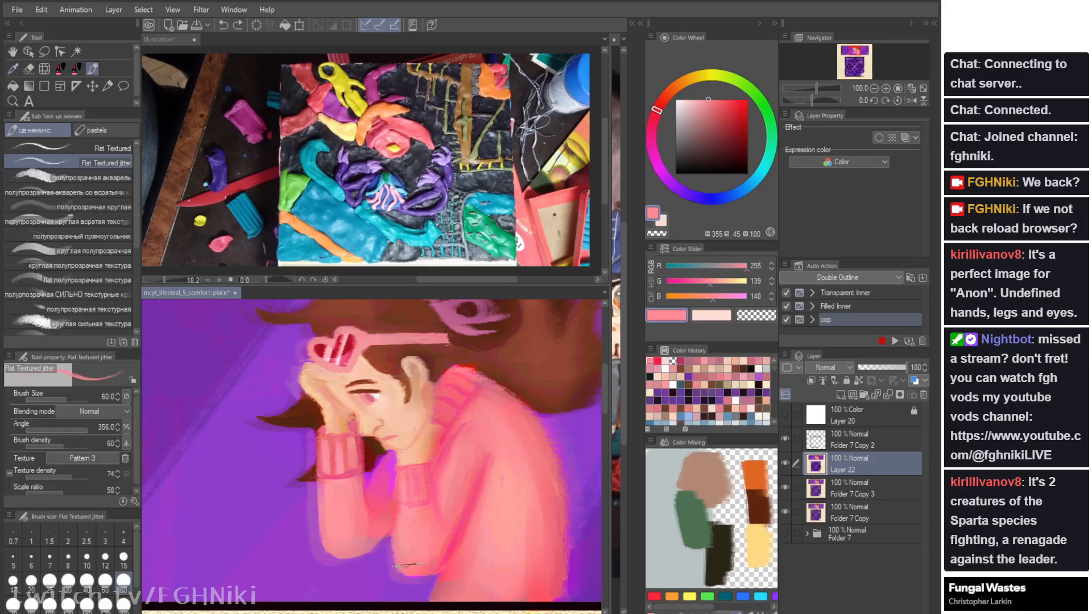
mouse_move(399, 569)
mouse_down()
mouse_move(454, 552)
mouse_move(395, 555)
mouse_move(411, 517)
mouse_move(409, 554)
mouse_move(410, 543)
mouse_up()
alt+click(412, 543)
Step: Sample the purple beside the near forearm and refine the sleeve's edge with the textured brush at size 12
key(alt)
alt+click(400, 540)
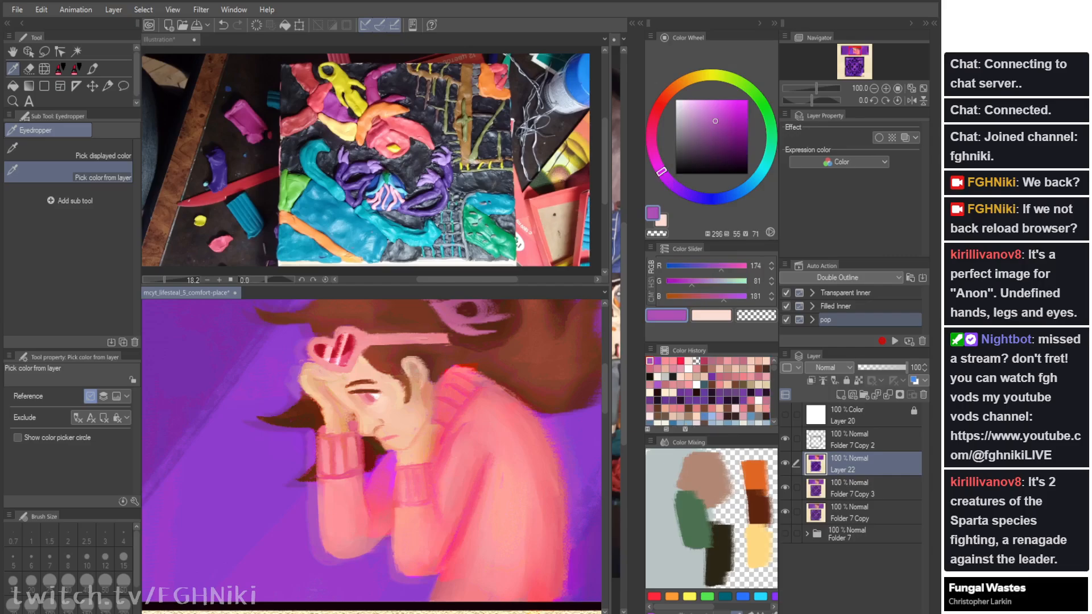
click(67, 560)
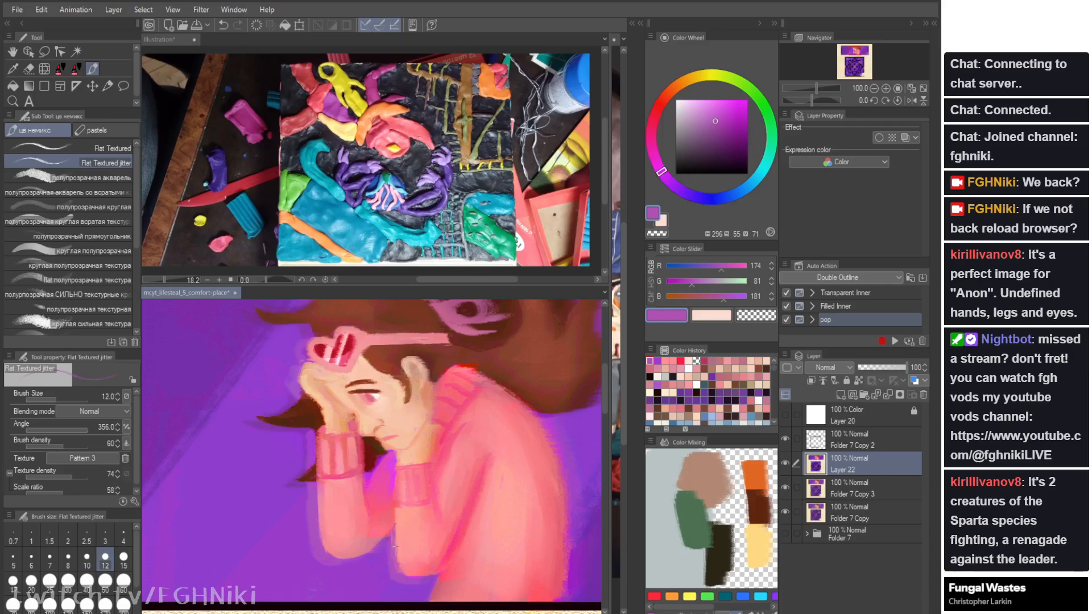
Step: Sample the sleeve's red-pink, touch up the near forearm's outer edge with the textured brush at size 15, and smooth it with the square smudge brush
key(alt)
alt+click(392, 513)
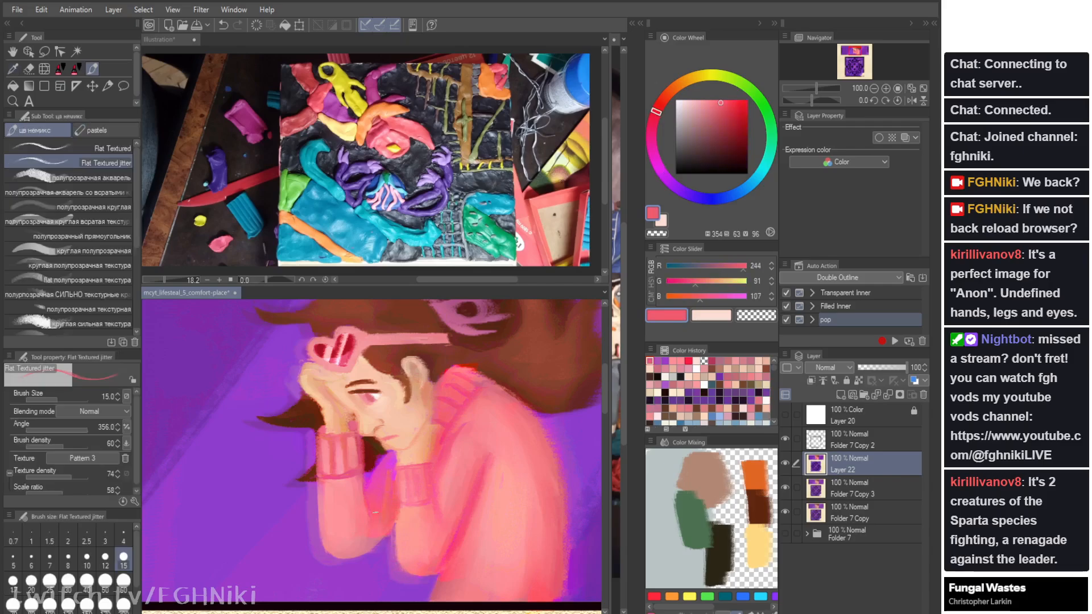
key(j)
key(b)
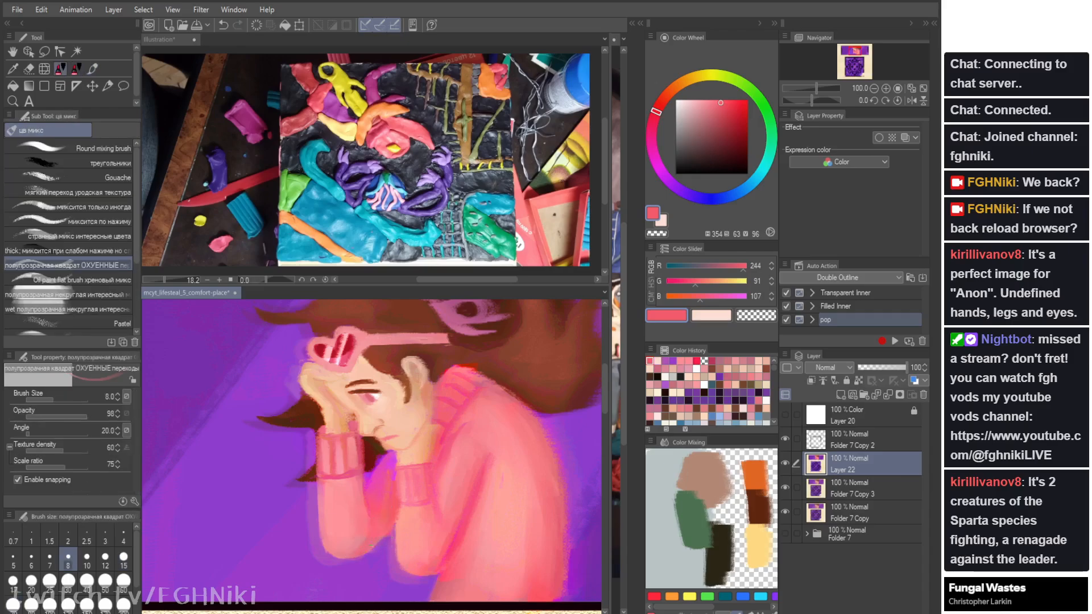
key(j)
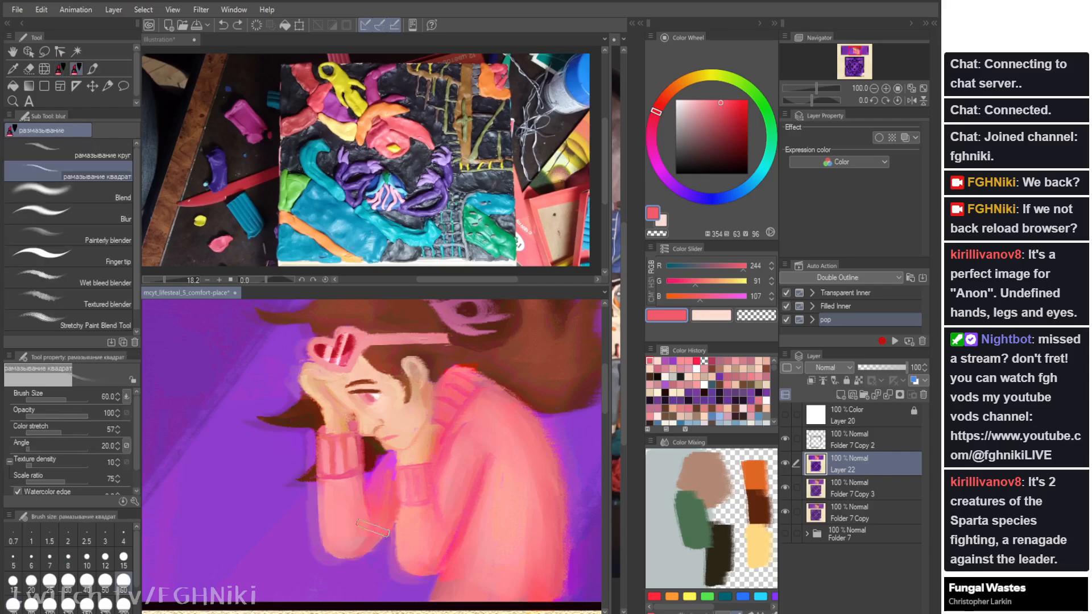
click(68, 580)
Step: Repaint the near sweater cuff's pale ribs and deep pink outline with colours sampled from the sleeve and cuff
key(i)
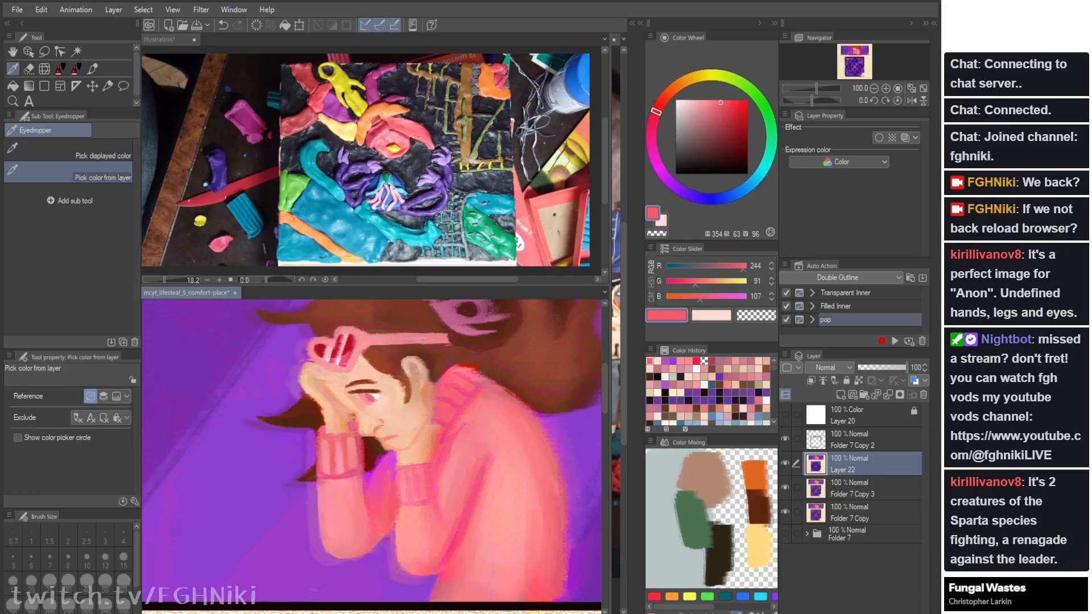
click(403, 503)
key(b)
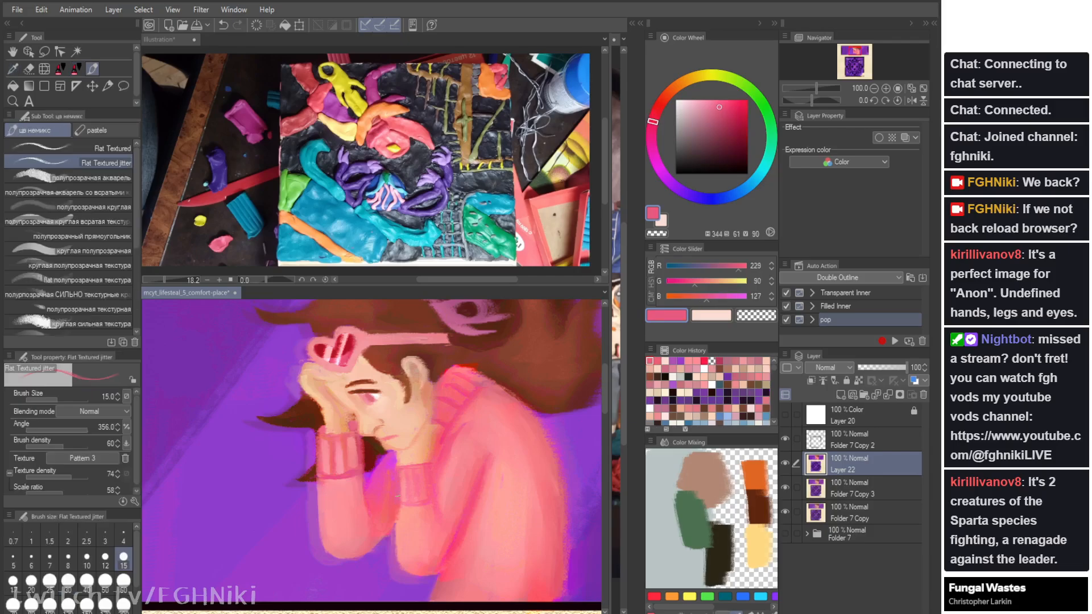
alt+click(401, 481)
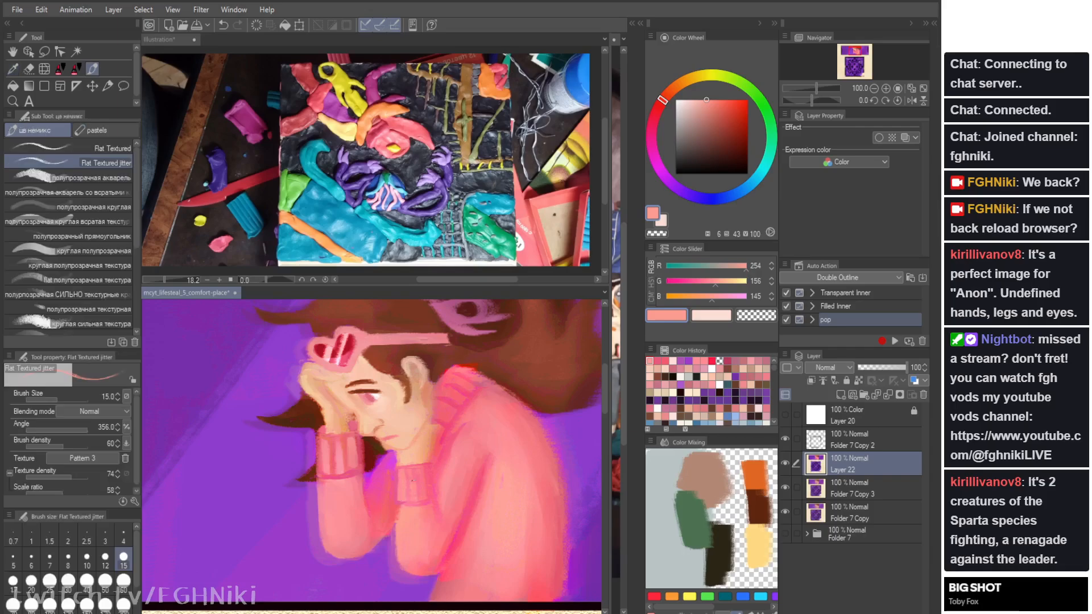
key(i)
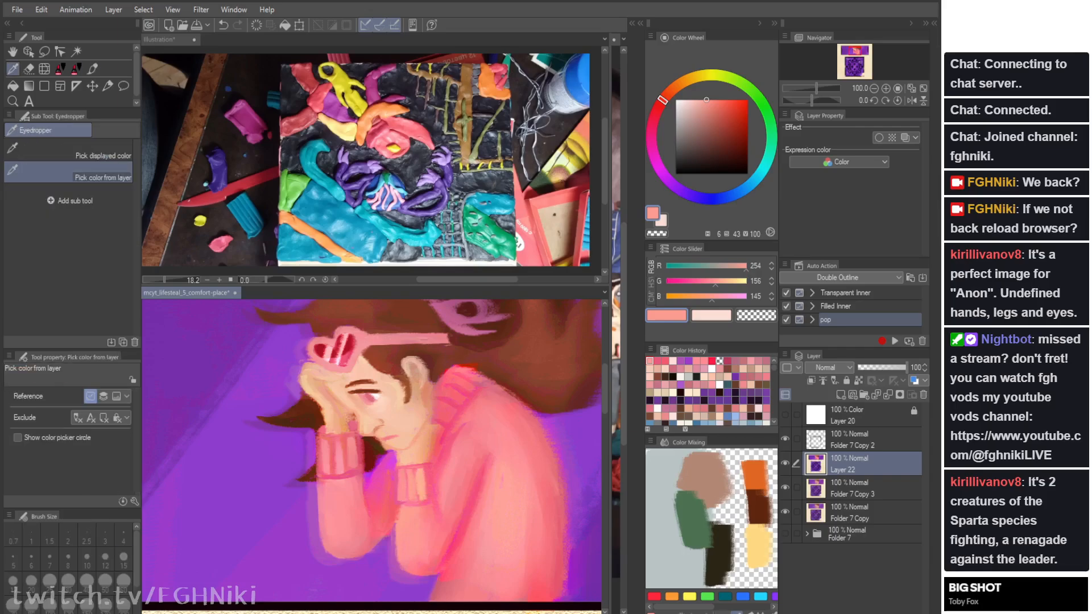
click(399, 512)
key(b)
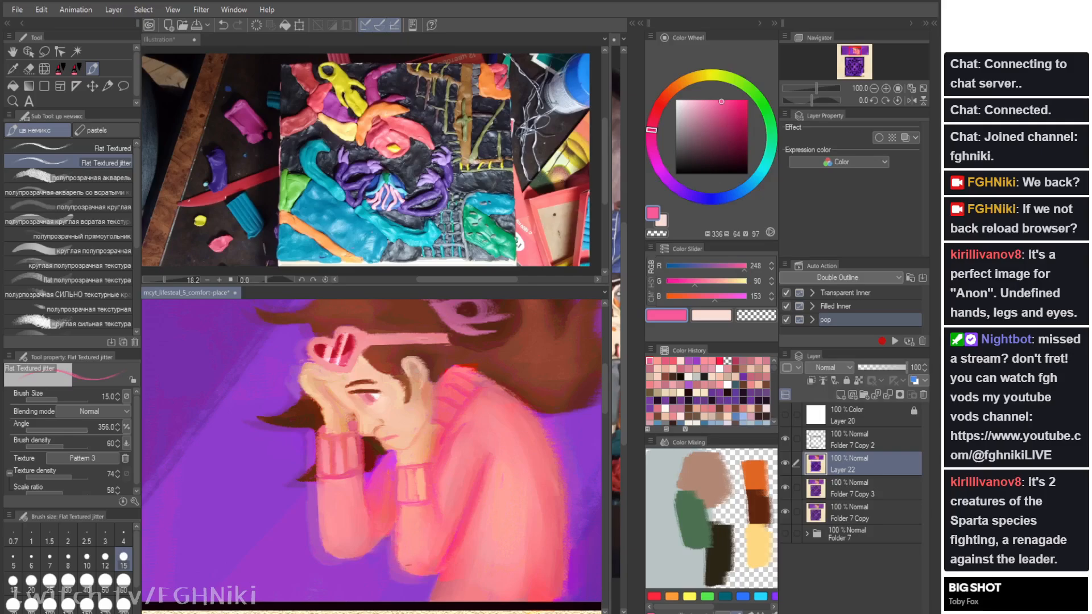
Step: Sample the forearm's light pink and paint a highlight stroke along the inner edge of the near forearm toward the elbow
alt+click(400, 511)
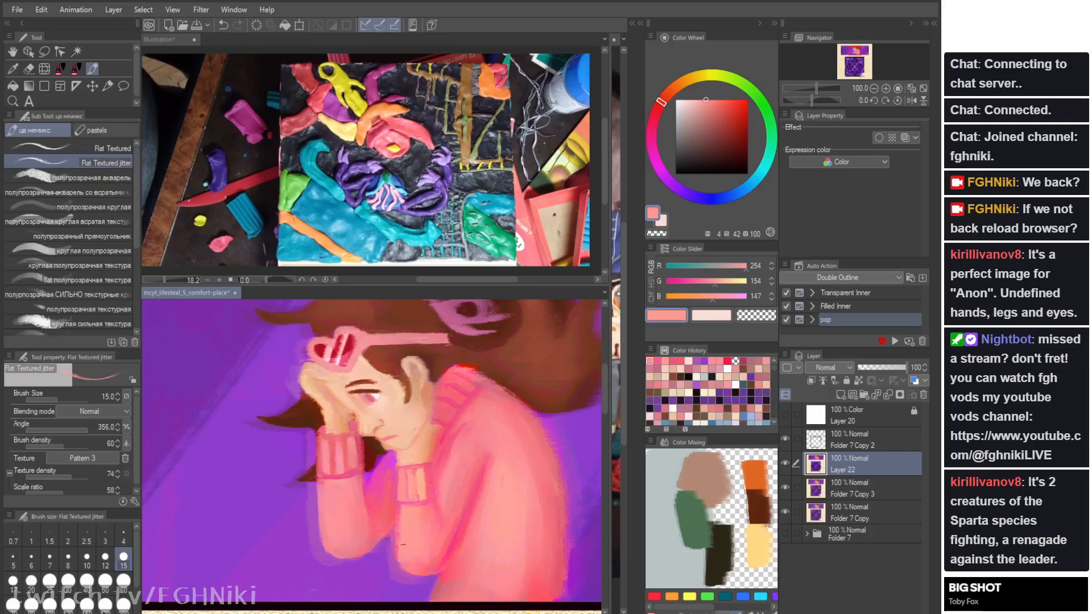
drag(421, 571, 436, 566)
key(ctrl+z)
drag(474, 490, 436, 566)
Step: Blend the near forearm's highlight into the sleeve with the semi-transparent square mixing brush enlarged to size 17
key(b)
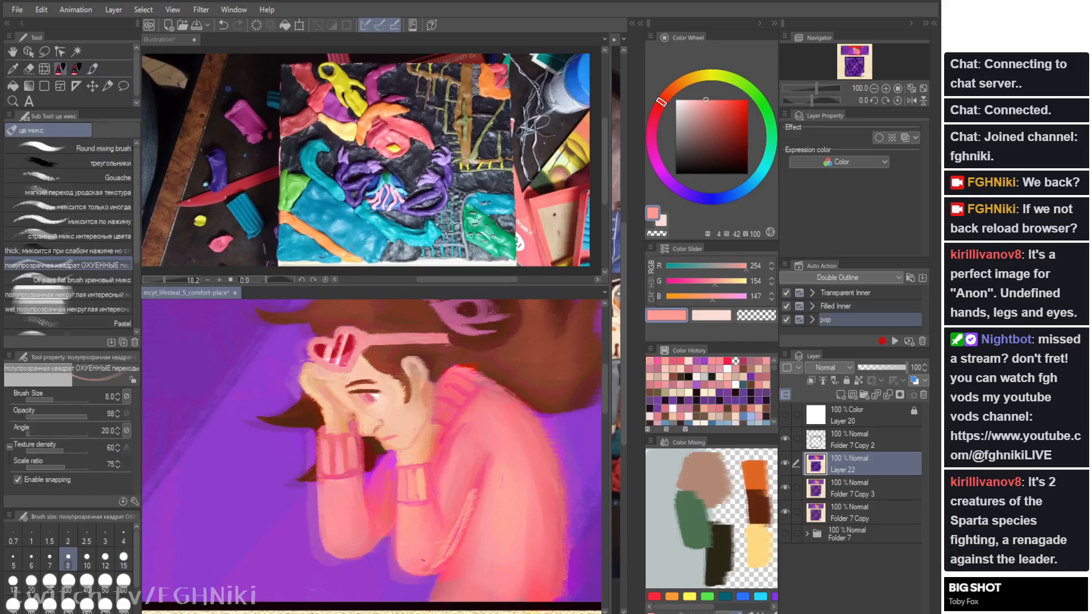
key(bracketright)
key(bracketright)
key(bracketright)
key(bracketright)
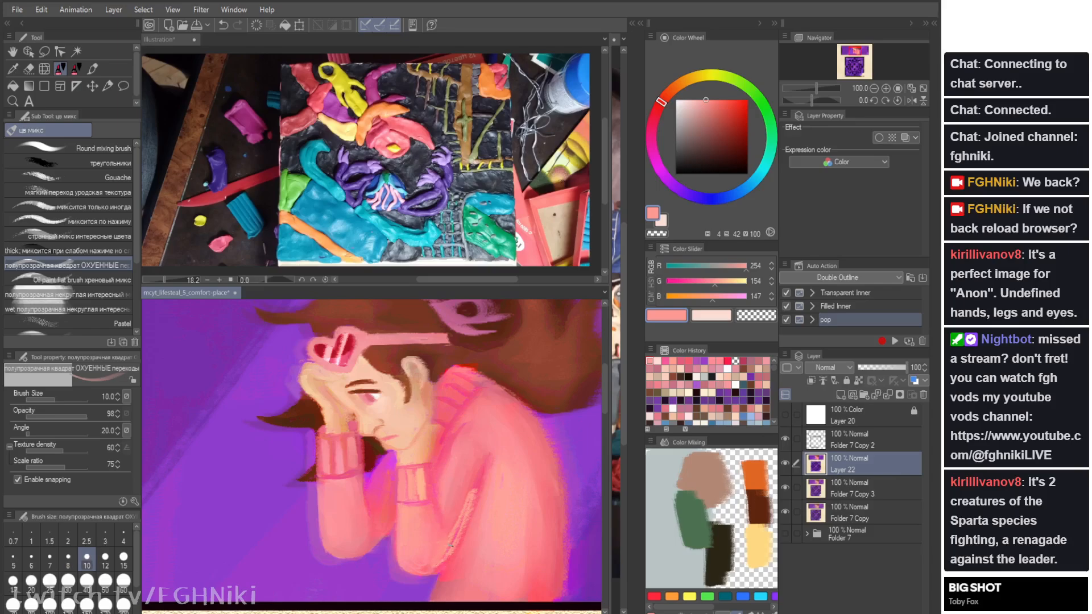
mouse_move(443, 564)
mouse_down()
mouse_move(437, 535)
mouse_move(442, 552)
mouse_move(473, 483)
mouse_move(449, 551)
mouse_up()
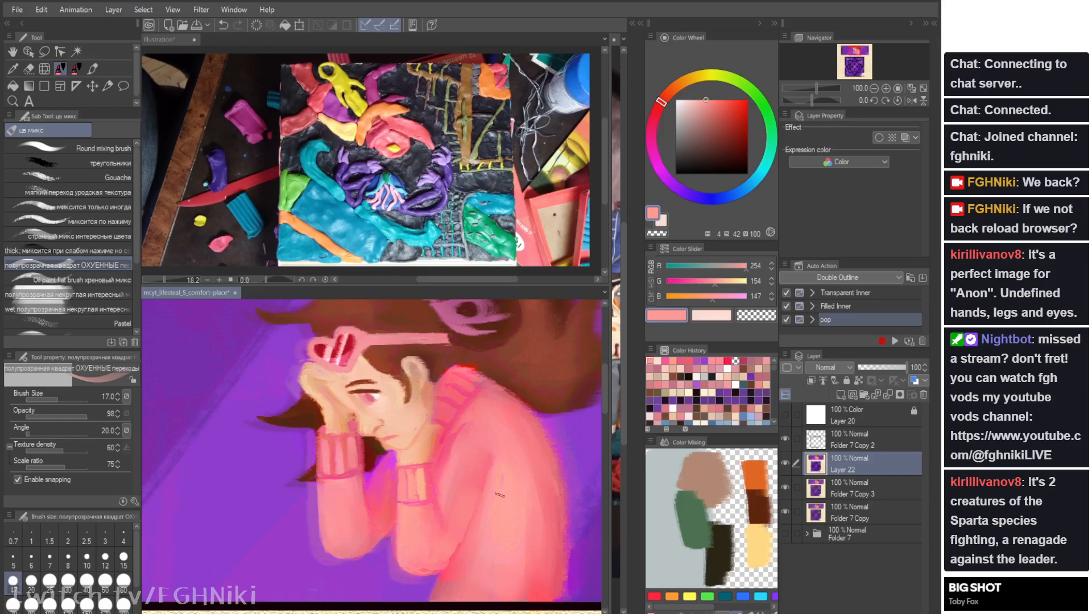
Step: Sample the sleeve pink and background purple and tidy the far forearm's edges with the textured brush
key(i)
click(348, 429)
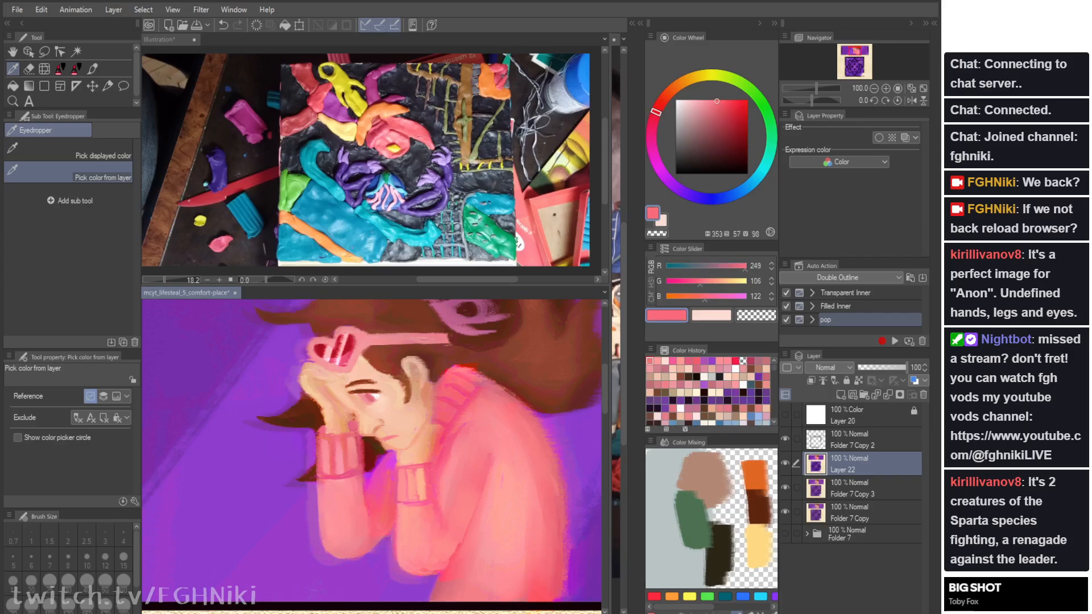
alt+click(385, 541)
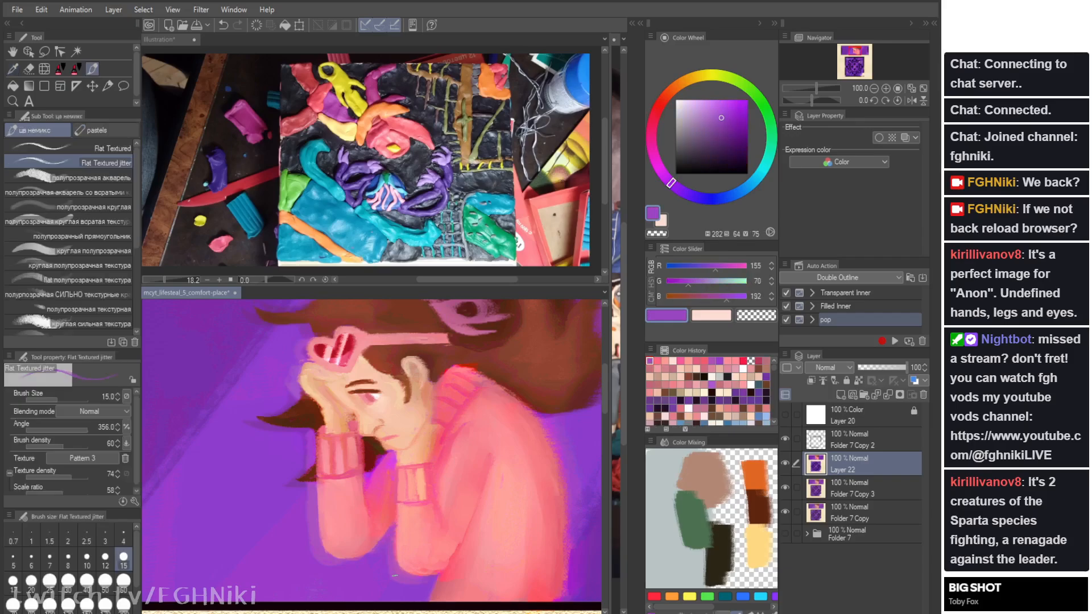
alt+click(335, 552)
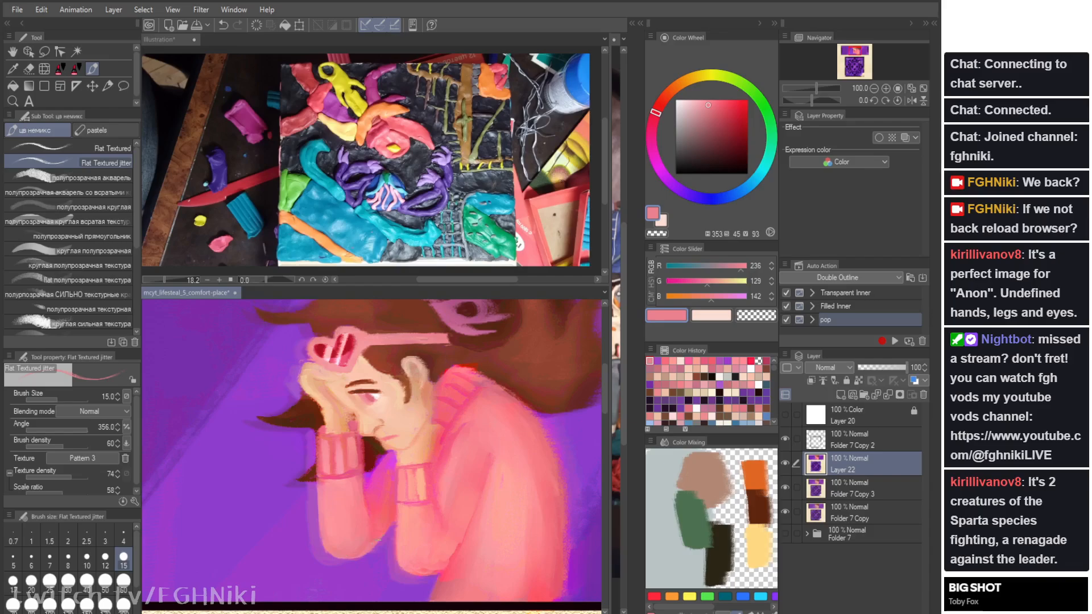
key(b)
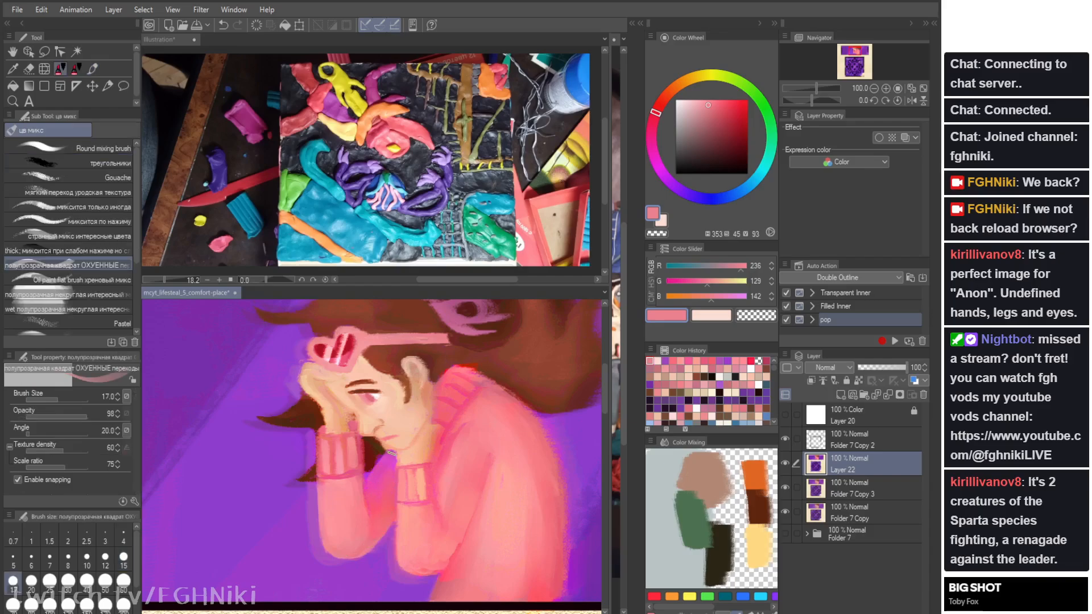
Step: Try to add the wrist's sampled skin tone around the neck and near wrist with the textured brush
alt+click(410, 449)
key(b)
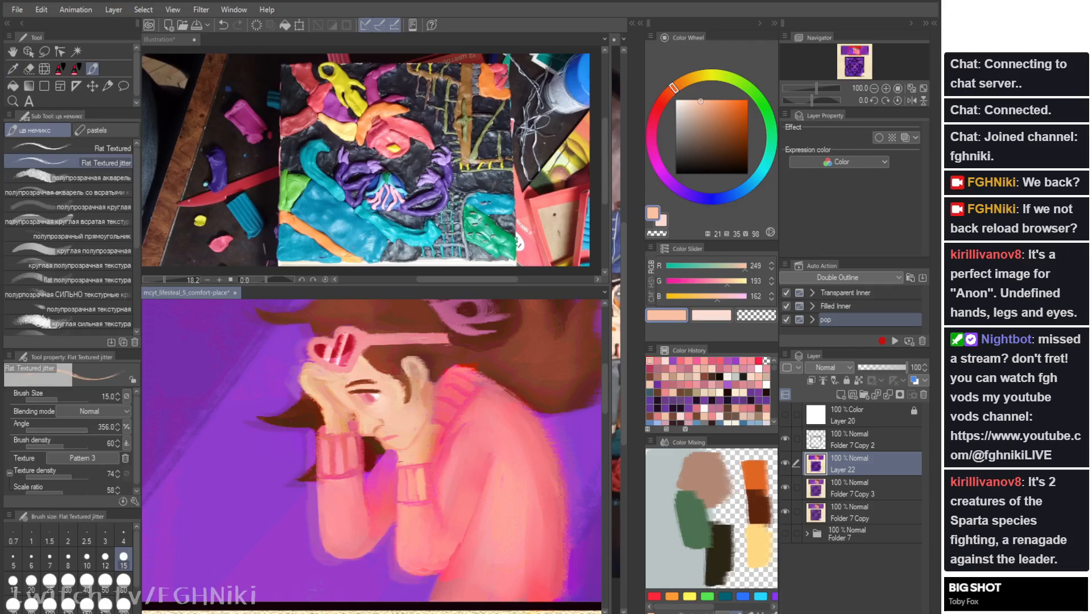
mouse_move(425, 450)
mouse_down()
mouse_move(438, 437)
mouse_move(441, 449)
mouse_move(434, 435)
mouse_up()
key(h)
key(h)
key(ctrl+z)
key(ctrl+z)
key(ctrl+z)
key(ctrl+z)
key(ctrl+z)
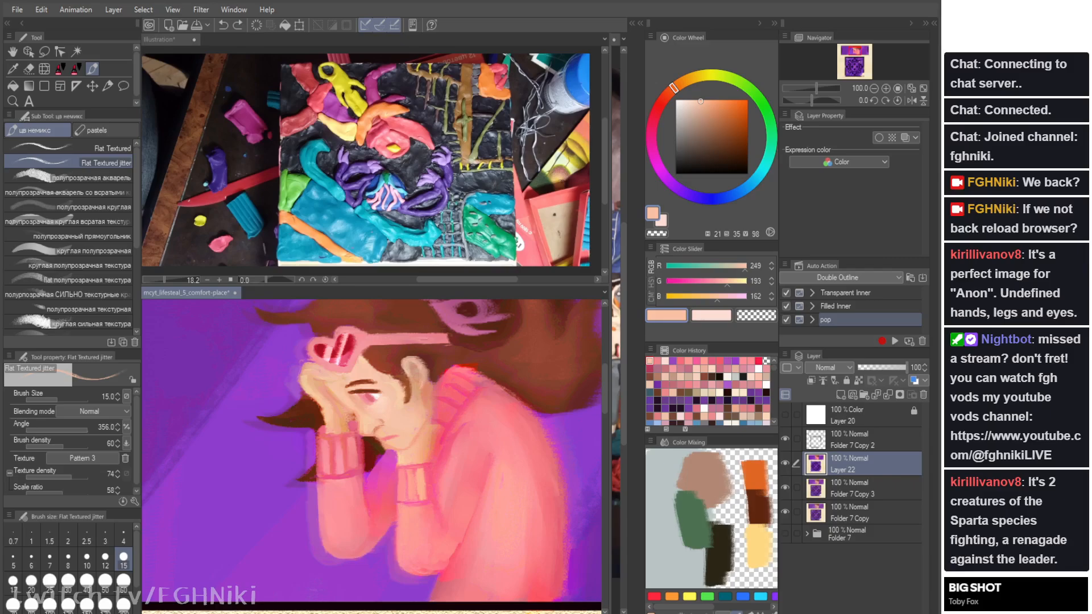
Step: Paste the clay photo of the red winged figure into the Illustration reference canvas and move it toward the canvas centre
click(418, 123)
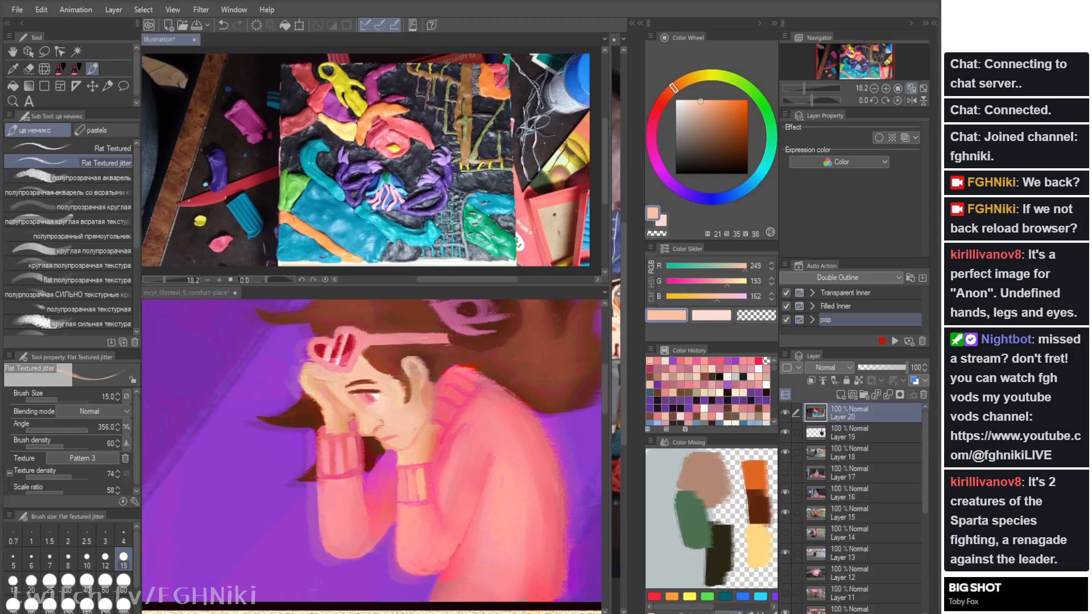
key(ctrl+v)
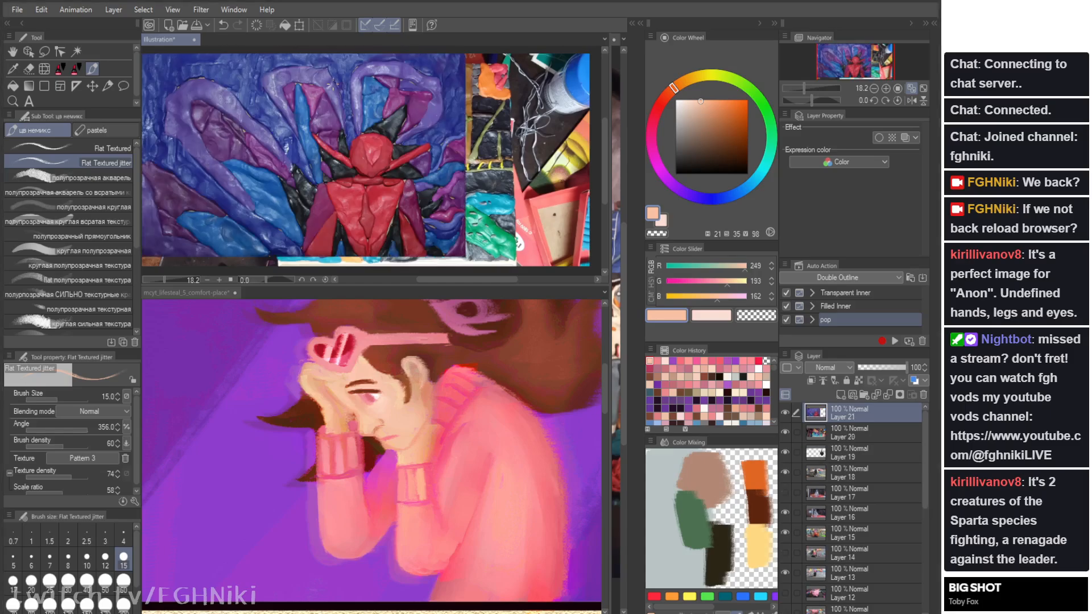
key(ctrl+t)
drag(326, 124, 394, 134)
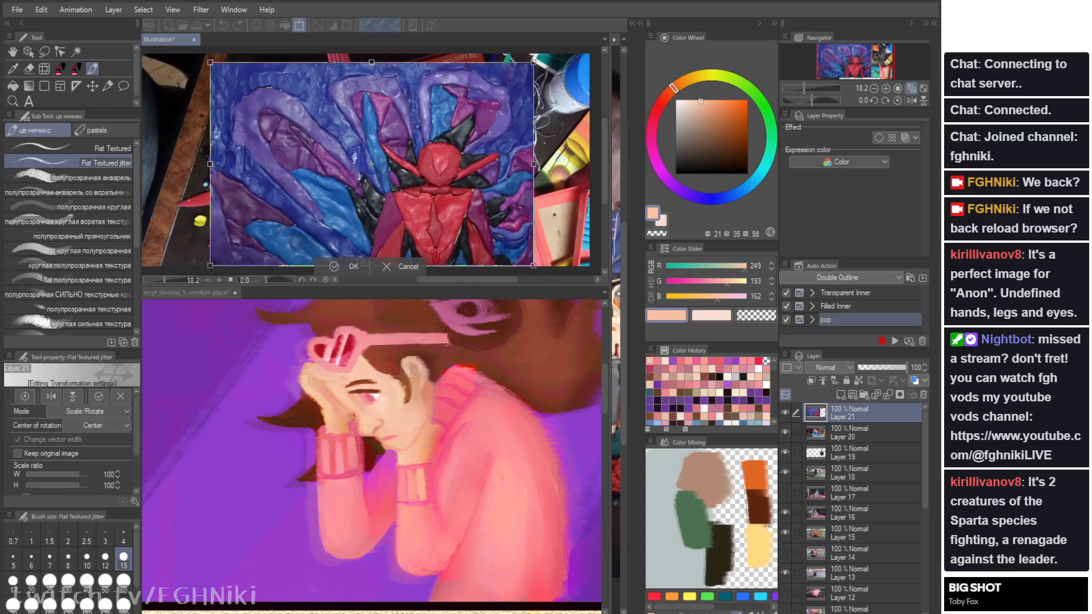
key(Return)
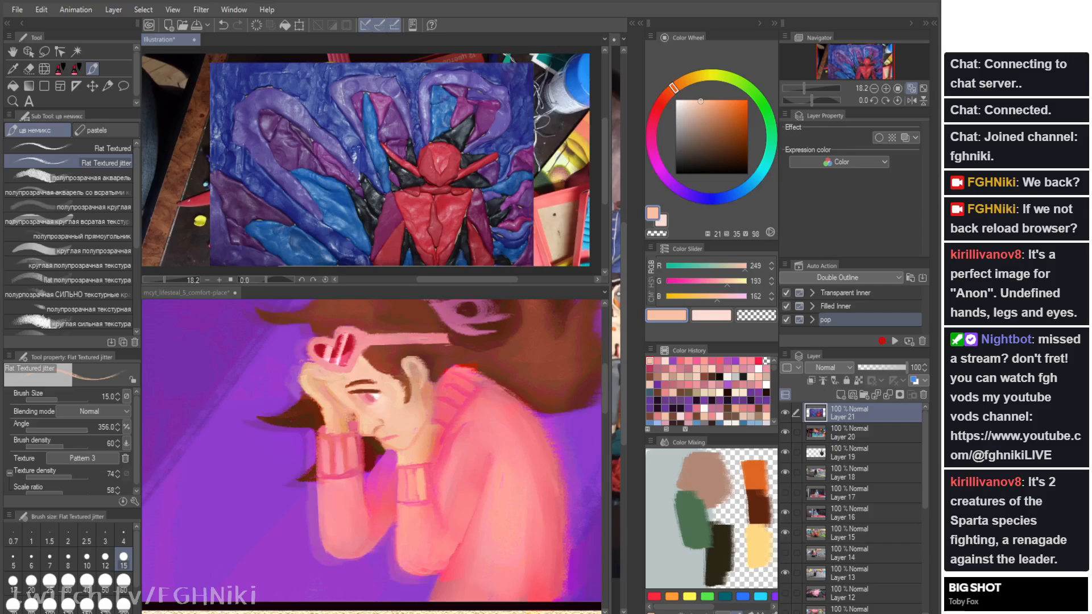
Step: On the comic page, sample the neck's darker skin tone and paint a strip of skin at the sweater collar
click(464, 441)
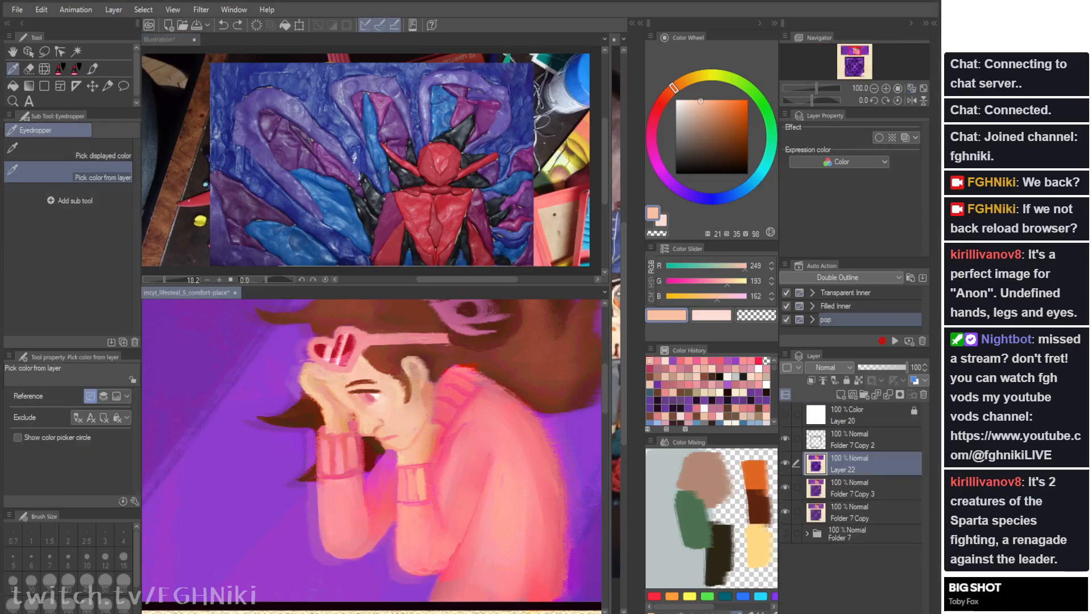
alt+click(427, 430)
key(p)
mouse_move(436, 415)
mouse_down()
mouse_move(426, 444)
mouse_move(438, 416)
mouse_move(431, 424)
mouse_up()
key(ctrl+z)
key(b)
key(ctrl+z)
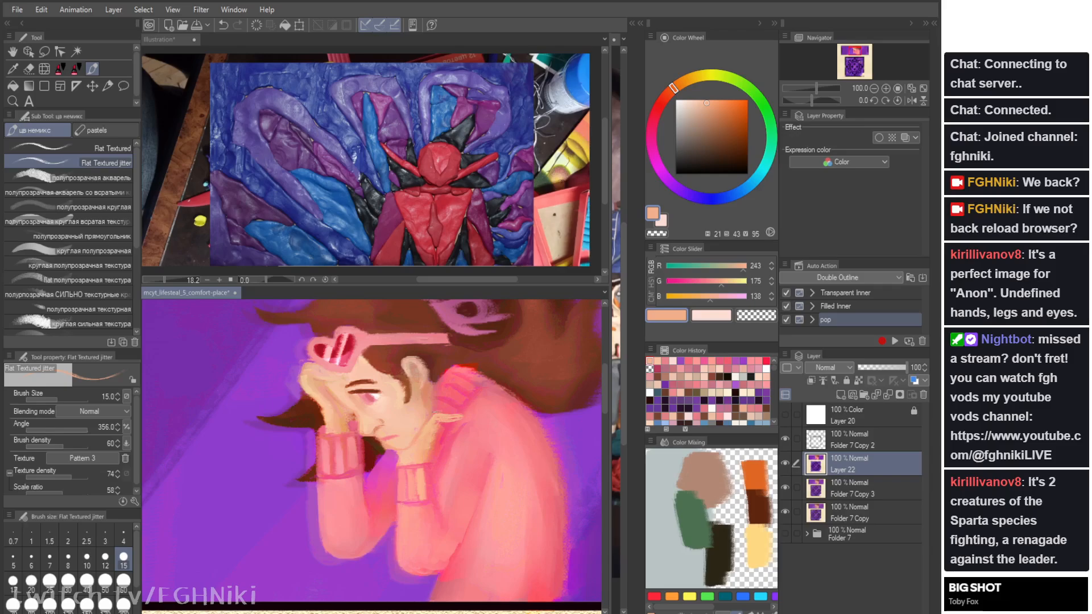
drag(433, 417, 451, 414)
key(h)
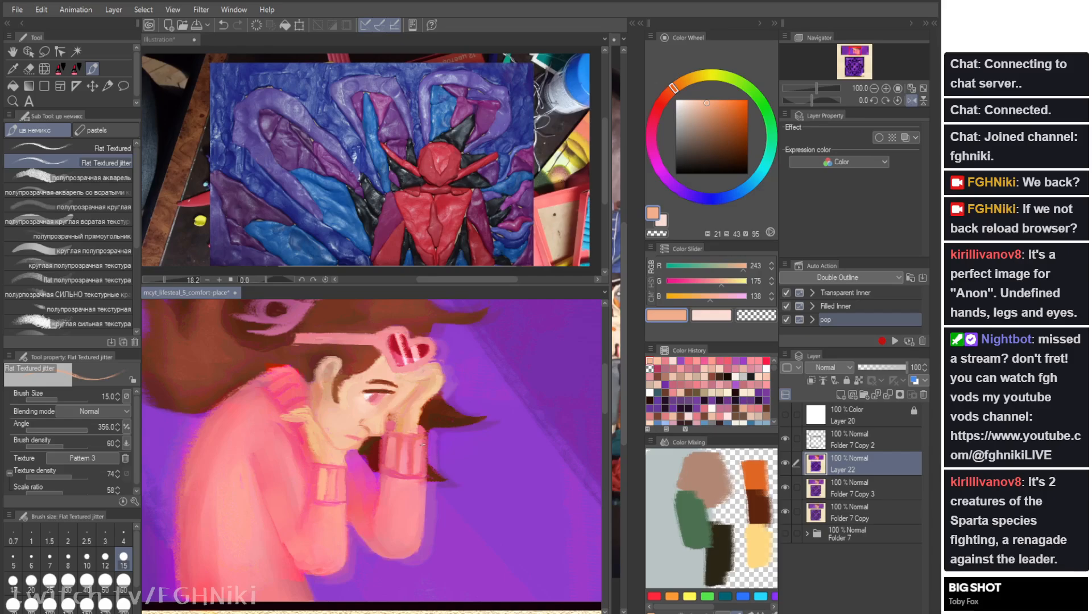
key(h)
Step: Sample the near cuff's pink, paint over its pale ribs, and check the figure in a mirrored view
key(i)
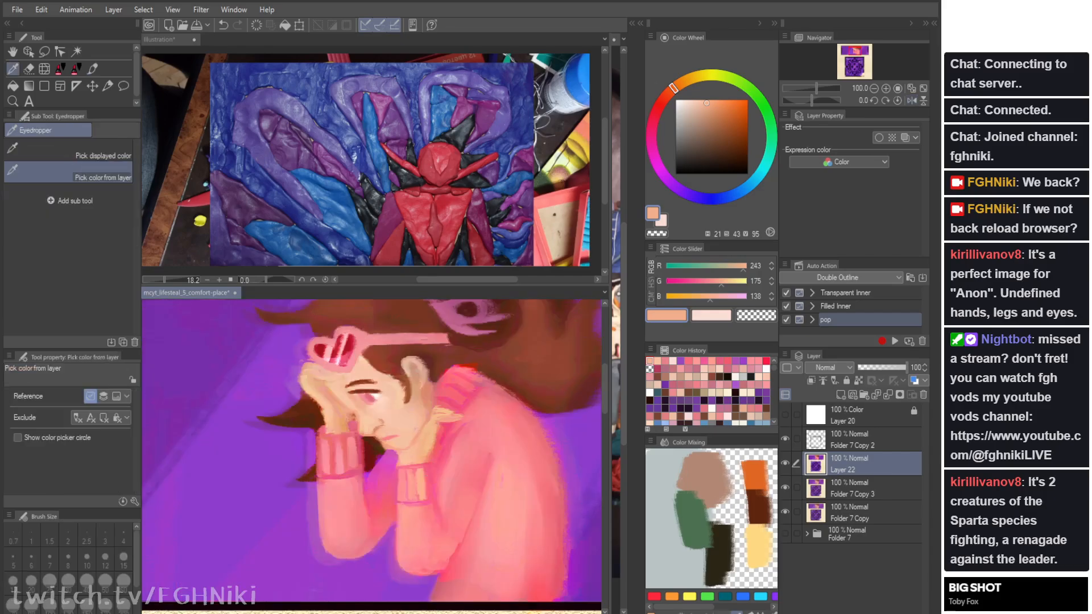
click(421, 482)
key(b)
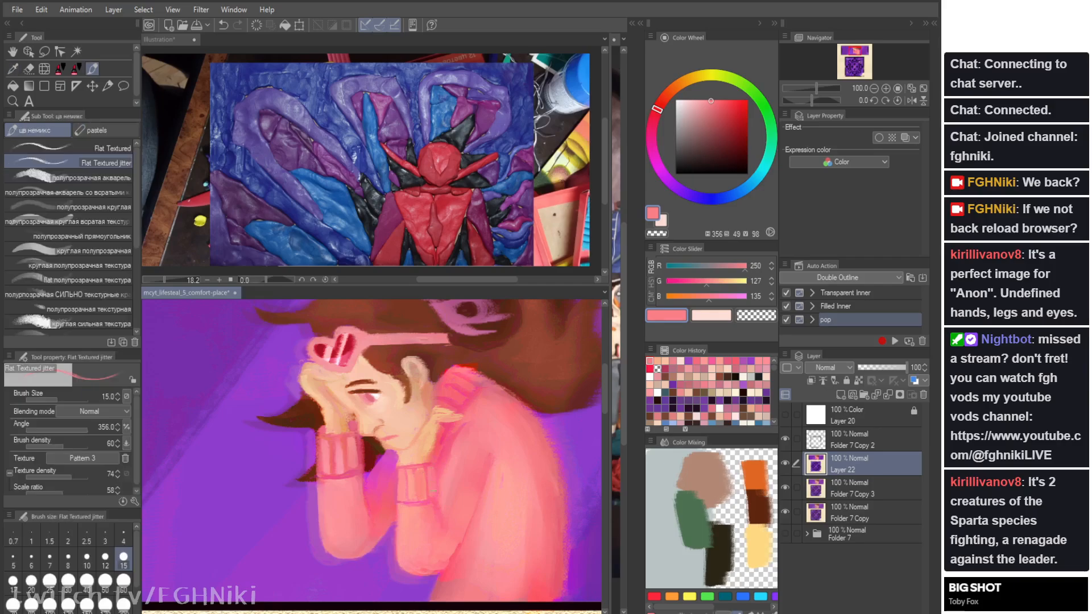
key(h)
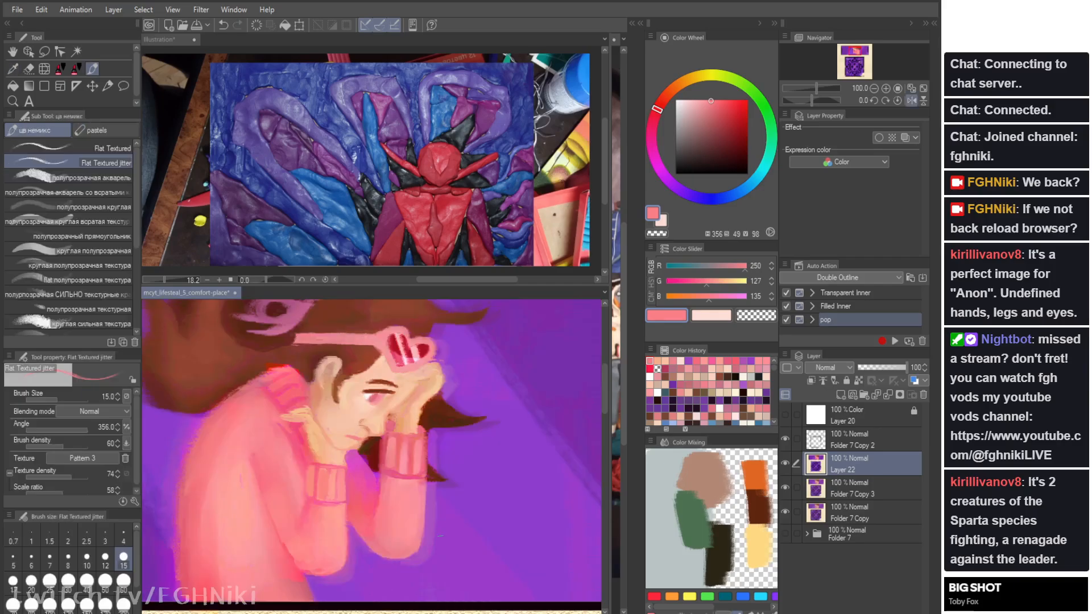
key(h)
alt+click(421, 485)
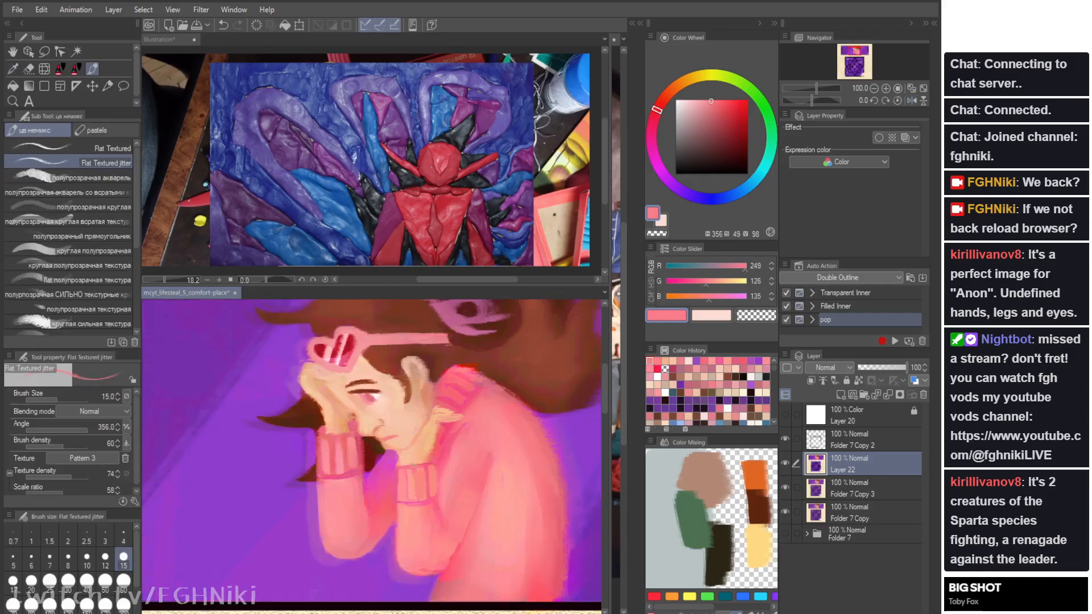
Step: Undo the last cuff strokes and rework the near cuff's ribs with freshly sampled salmon tones
key(ctrl+z)
mouse_move(413, 479)
mouse_down()
mouse_move(415, 499)
mouse_move(413, 487)
mouse_up()
alt+click(413, 469)
key(ctrl+z)
alt+click(411, 483)
key(ctrl+z)
key(ctrl+z)
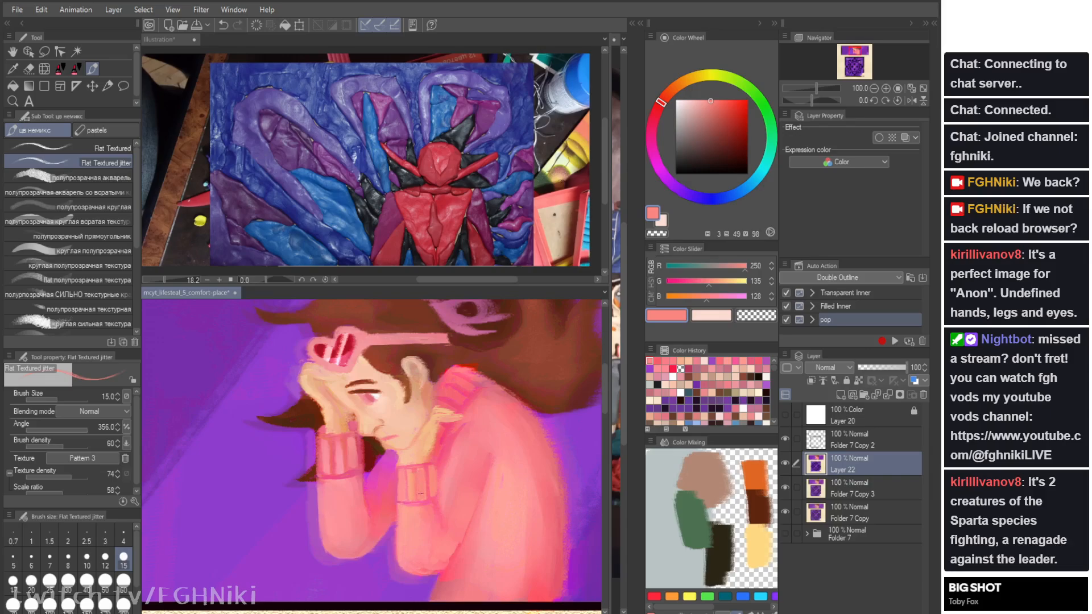
key(h)
key(h)
Step: Sample pinks from the near sleeve just below the cuff and rework the forearm's edge with short strokes, checking the mirrored view
key(i)
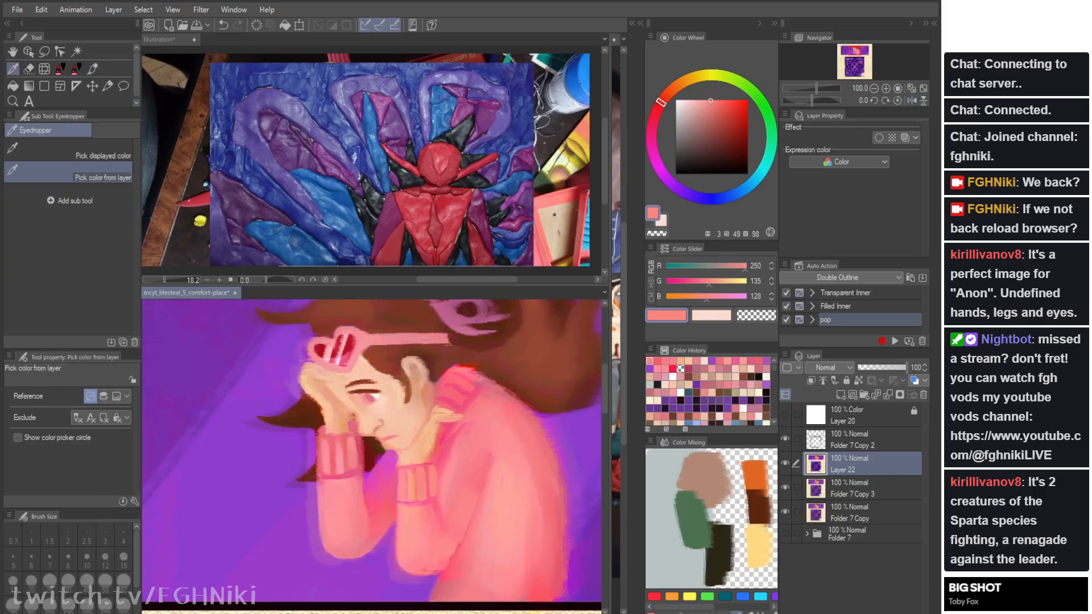
click(441, 524)
key(b)
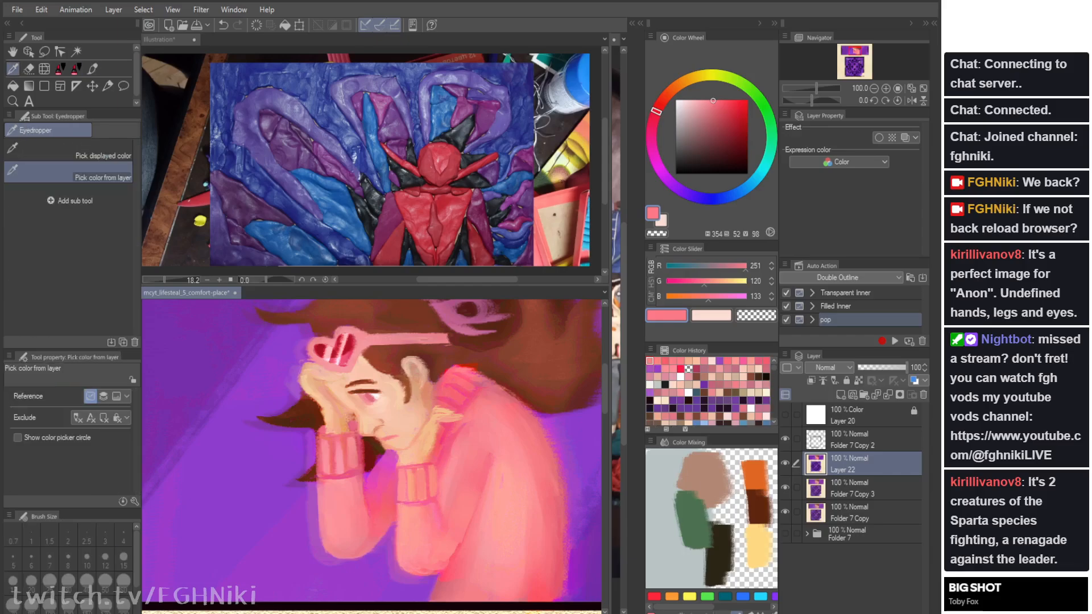
alt+click(437, 517)
key(ctrl+z)
drag(435, 503, 443, 519)
key(ctrl+z)
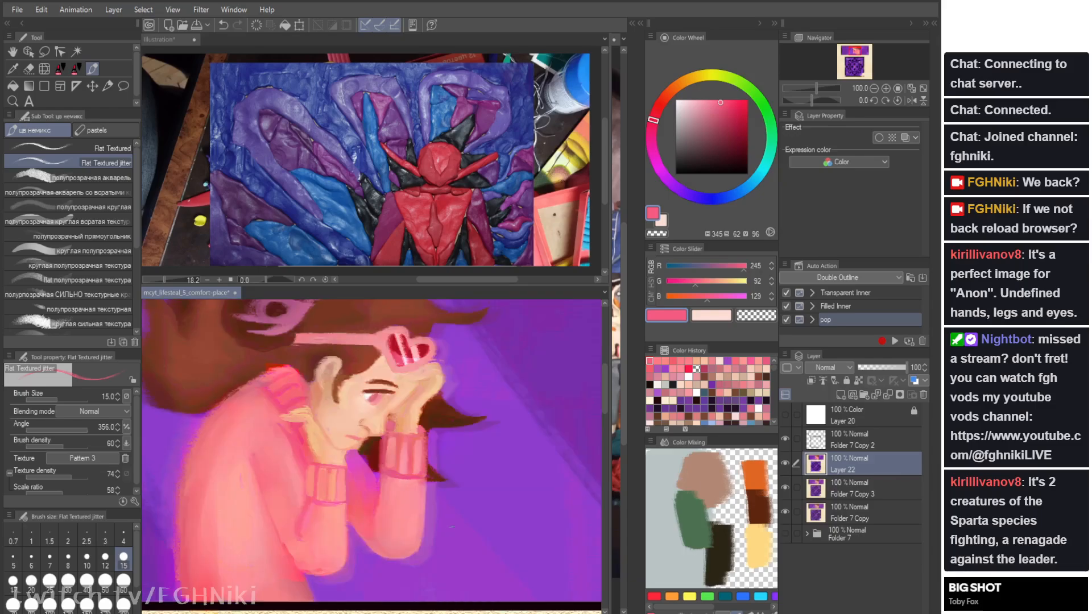
alt+click(446, 537)
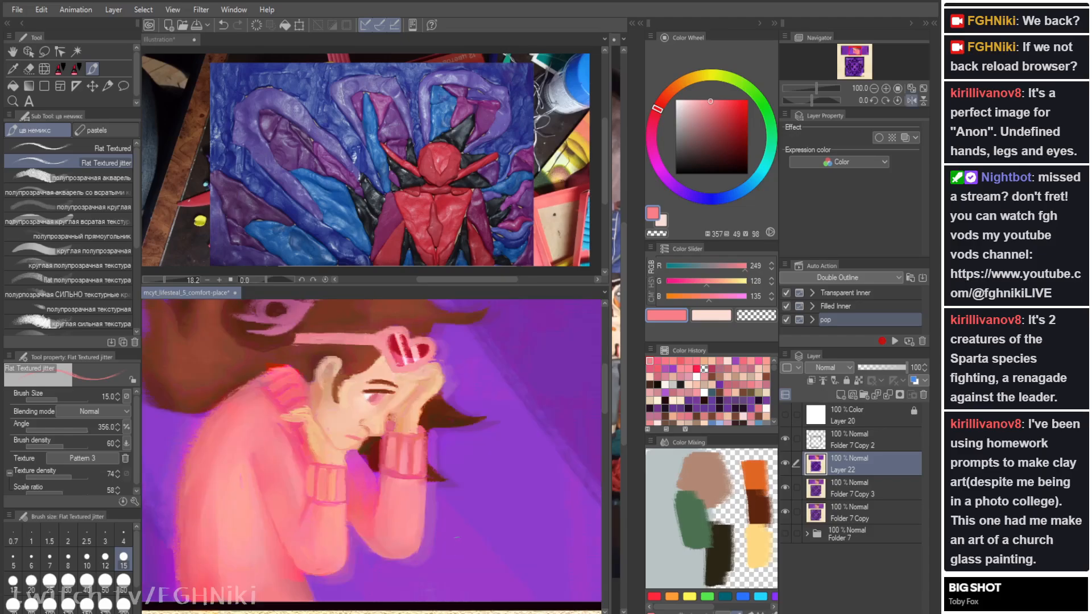
Step: Sample a deeper pink (RGB 248, 93, 129) beside the near cuff, paint the sleeve shadow with it, and blend it while checking the mirrored view
key(o)
key(i)
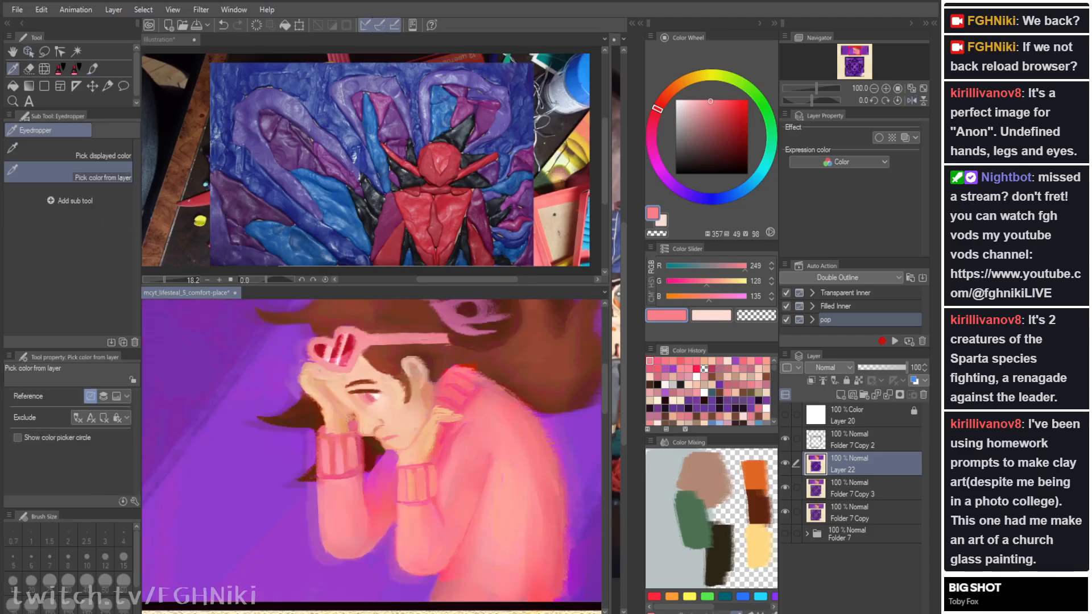
click(441, 486)
key(b)
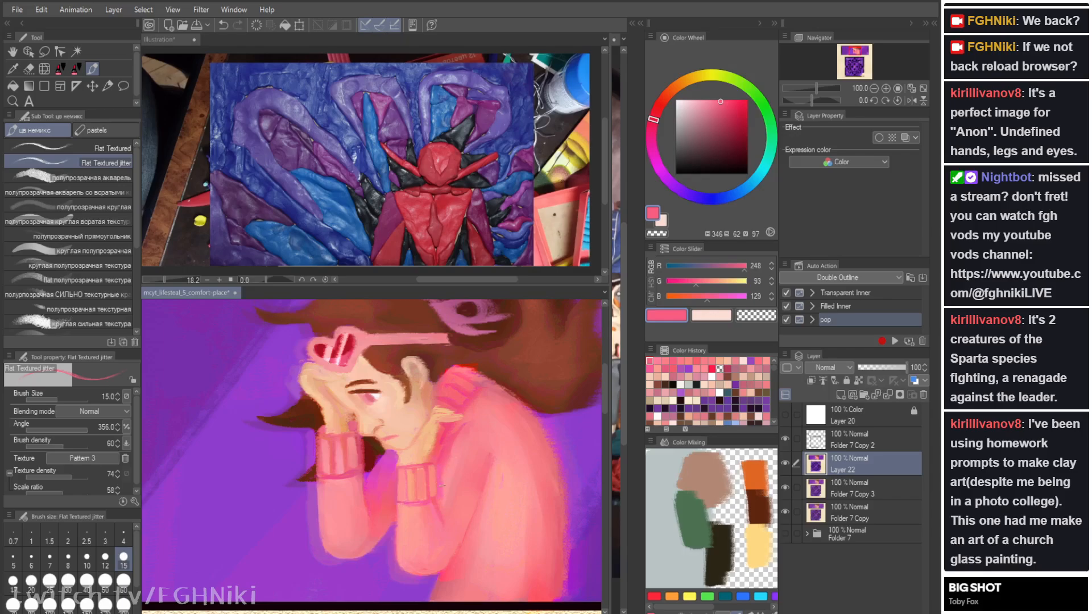
key(b)
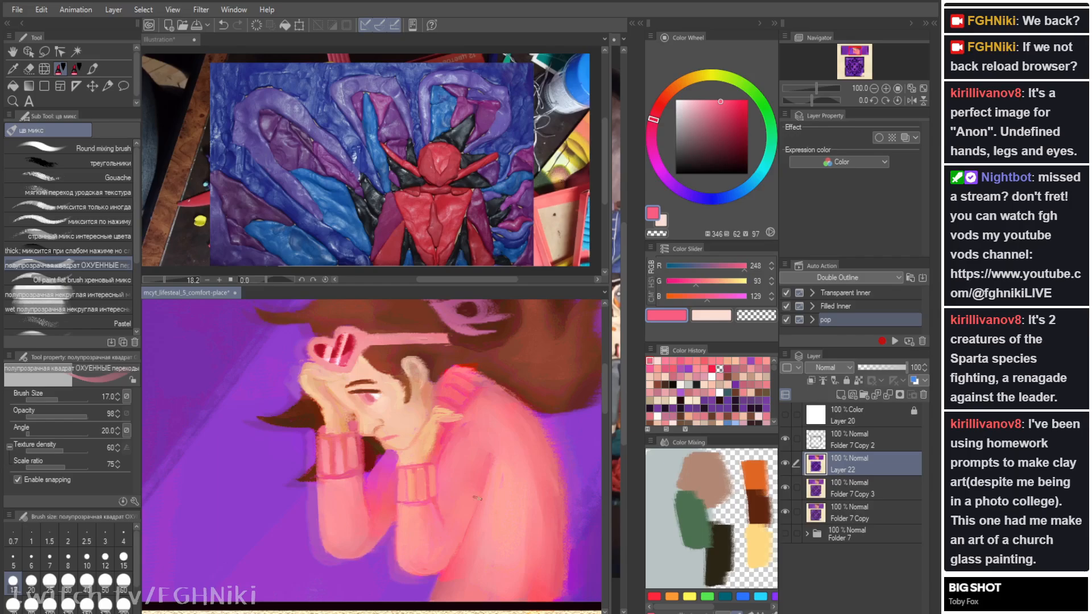
key(h)
key(space)
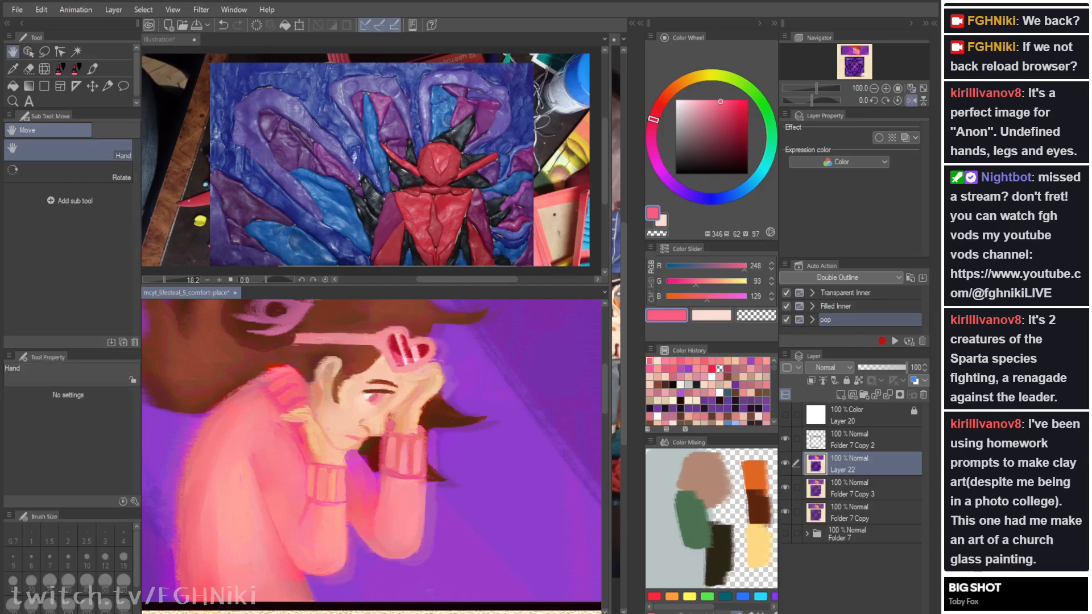
key(h)
drag(458, 476, 461, 480)
Step: Sample the pink below the collar (RGB 251, 126, 144) and paint it down the near upper sleeve
key(i)
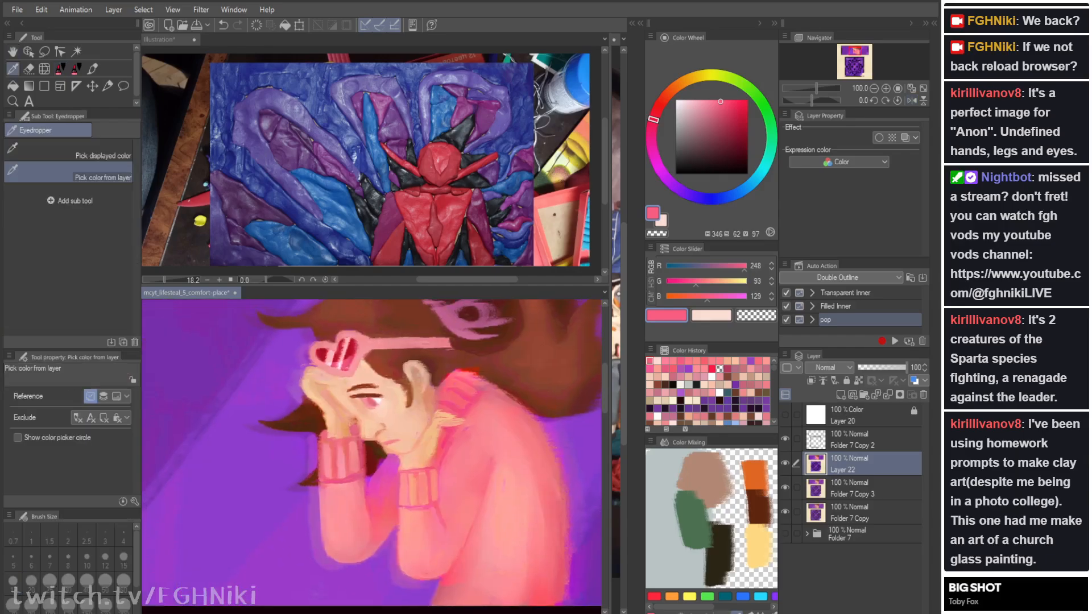
click(465, 437)
key(b)
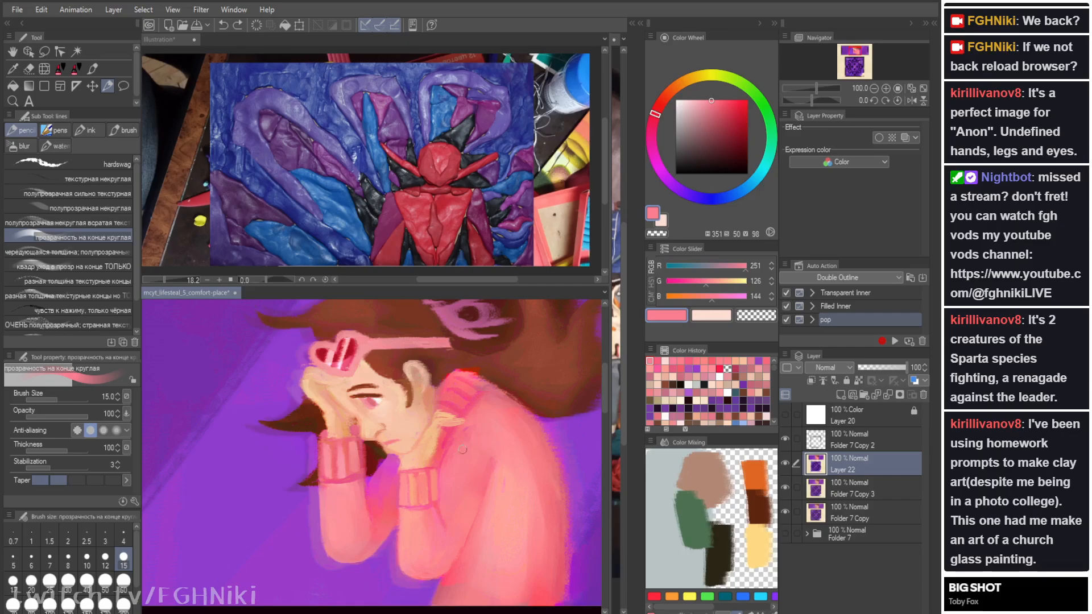
drag(470, 437, 467, 514)
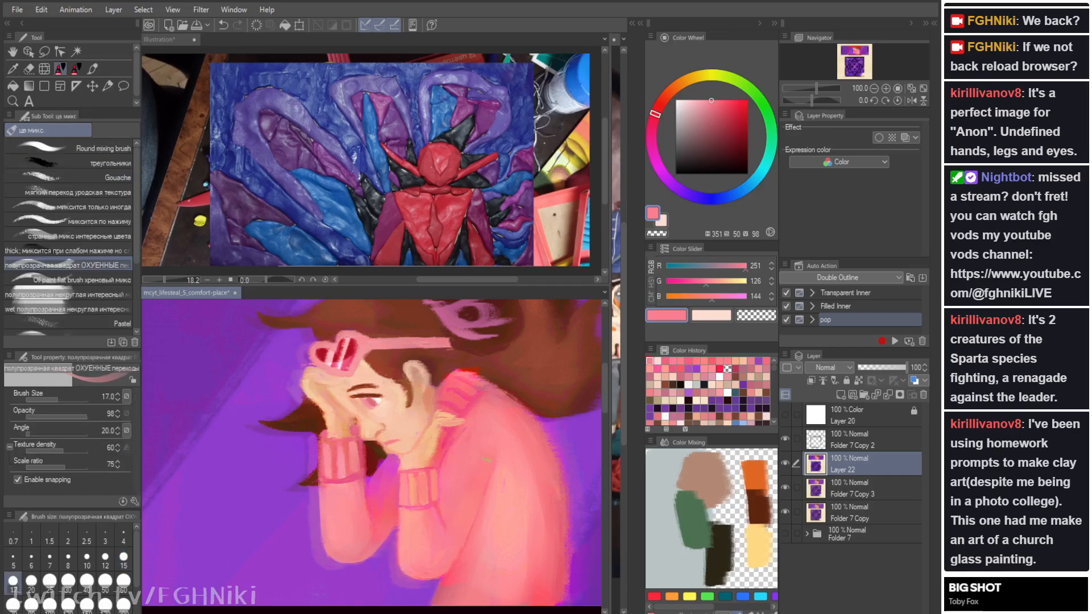
Step: Sample the stronger pink at the shoulder (RGB 250, 101, 120), paint it along the sleeve fold, and blend it, comparing in mirrored view
key(i)
click(494, 438)
key(b)
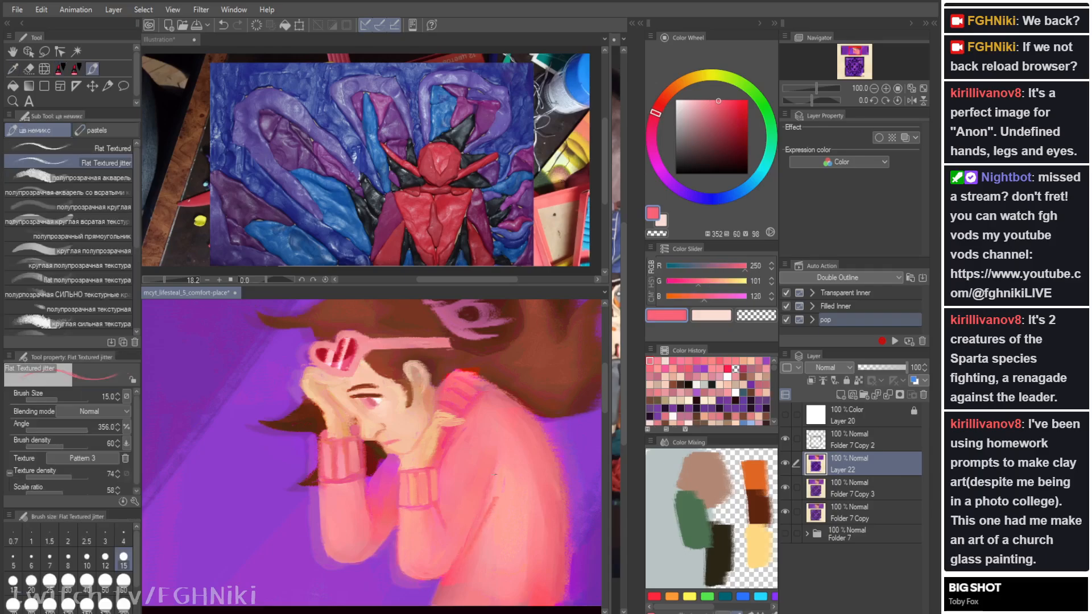
drag(497, 439, 505, 452)
key(h)
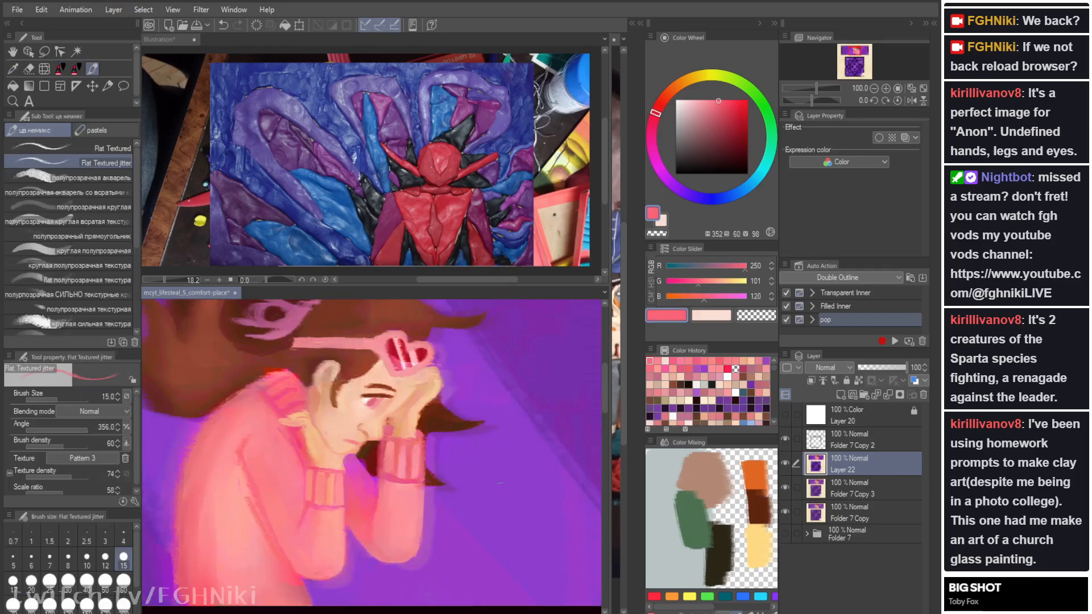
key(h)
key(b)
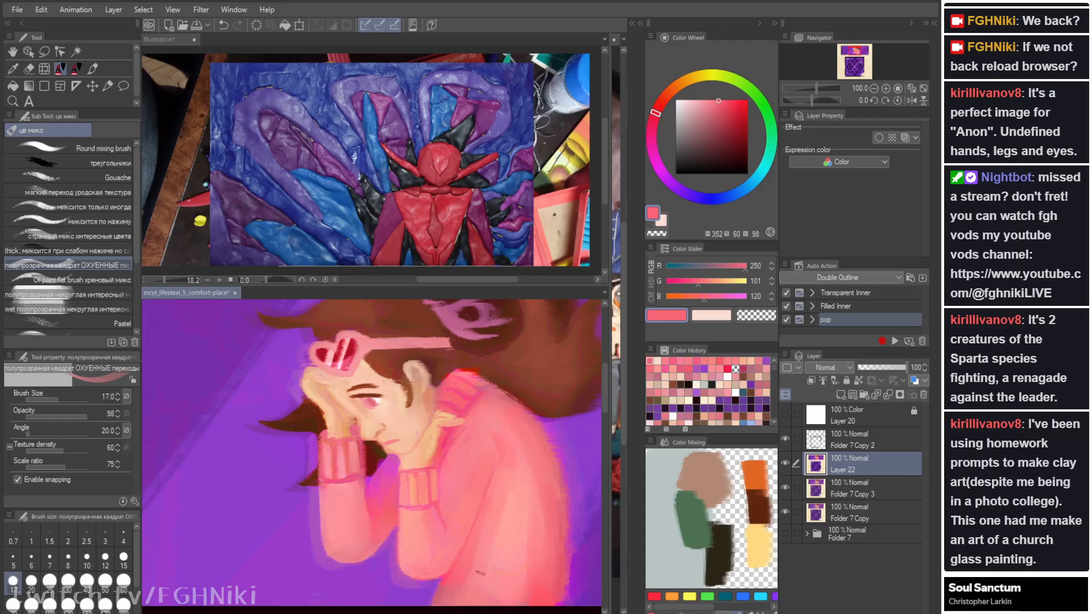
Step: Sample a light salmon (RGB 255, 160, 150) from the sweater, paint highlights on the near upper sleeve, and blend them
alt+click(493, 540)
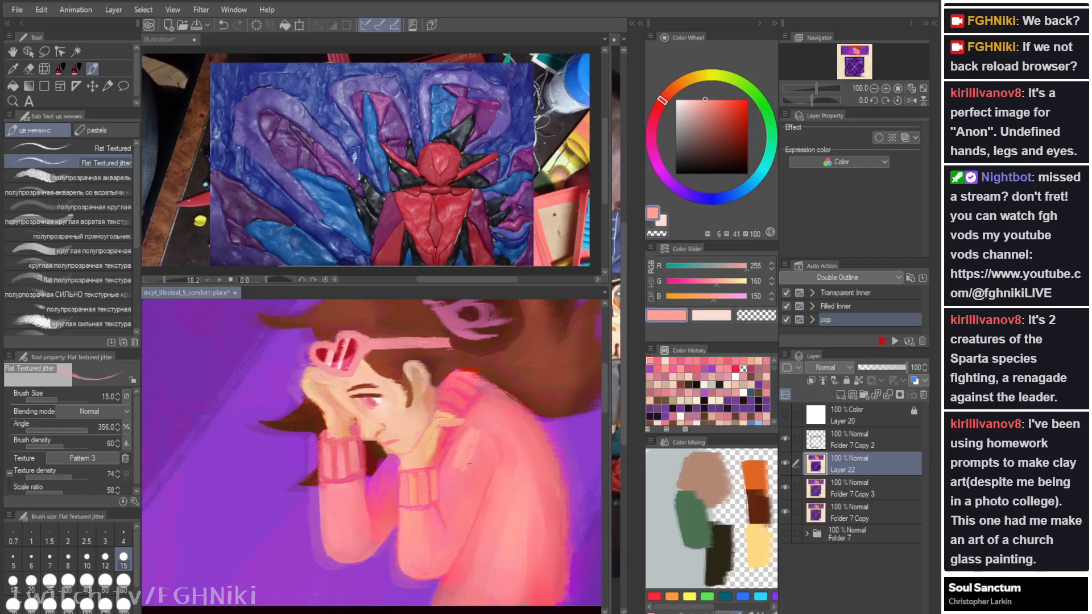
key(h)
key(h)
key(b)
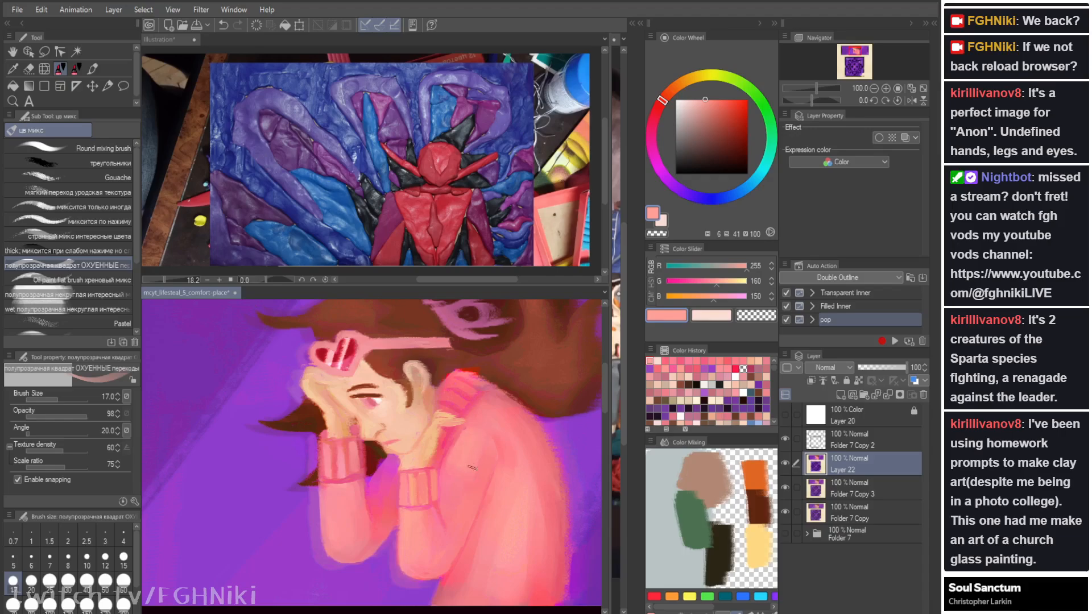
key(h)
key(h)
Step: Try to paint a deep pink (RGB 248, 100, 145) shadow stroke down the near forearm's edge below the cuff
alt+click(436, 504)
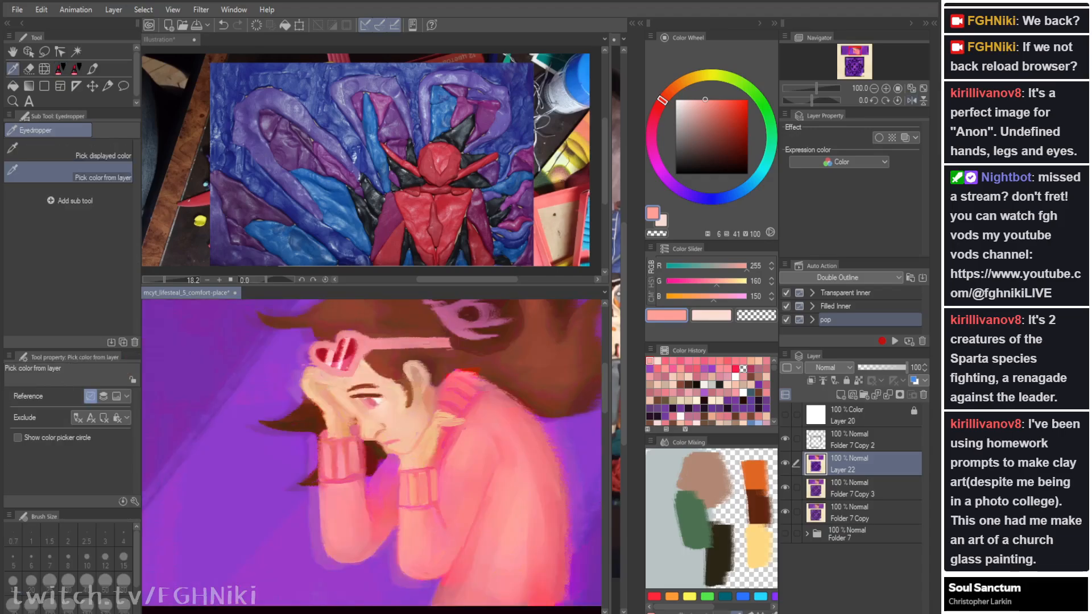
key(b)
drag(438, 512, 441, 560)
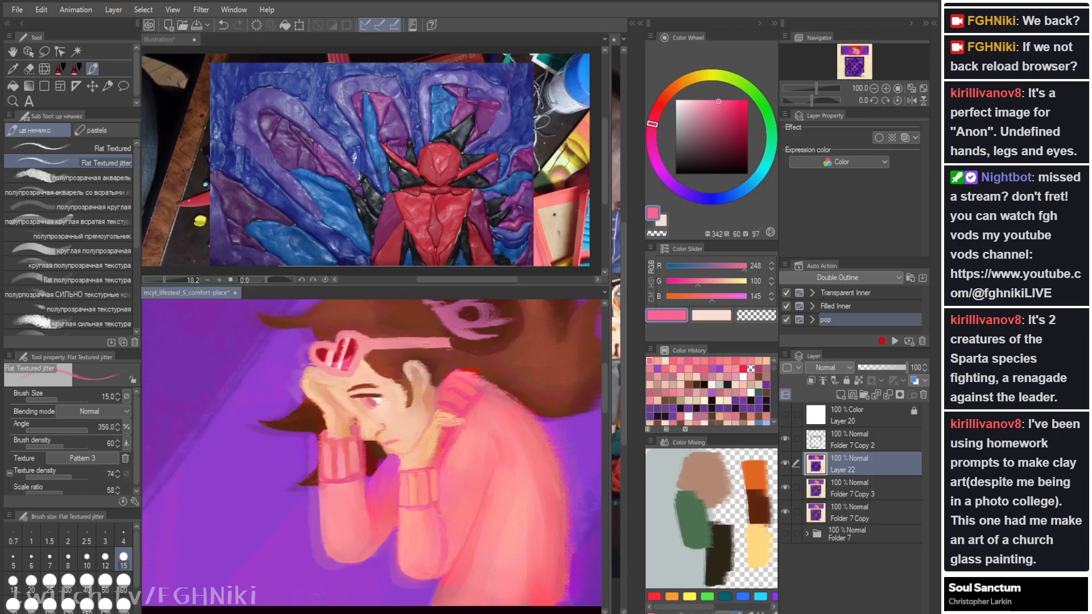
key(ctrl+z)
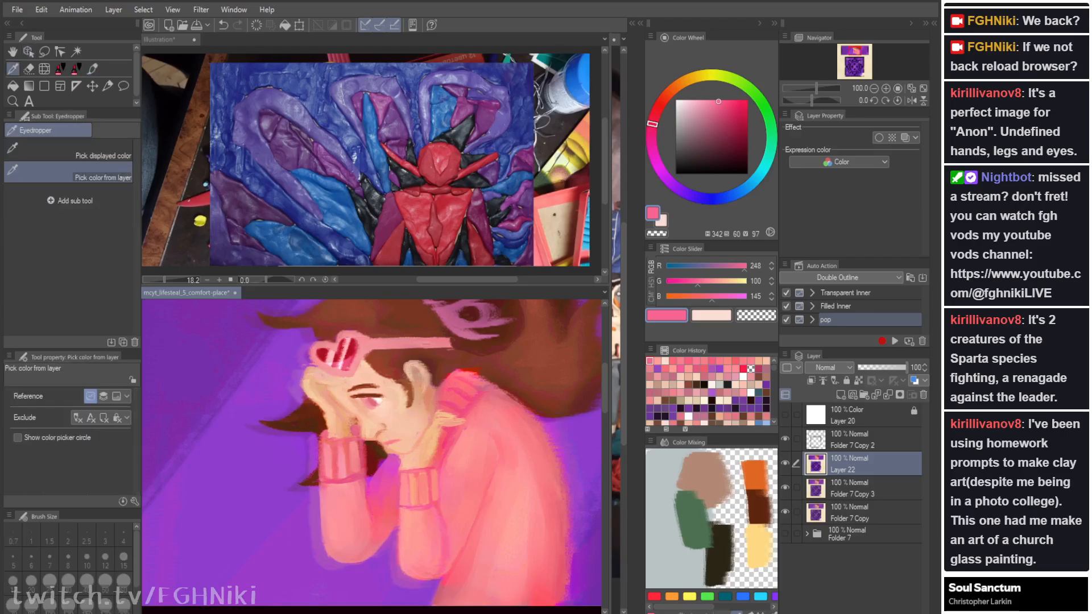
Step: In the mirrored view, paint sampled salmon (RGB 254, 151, 147) over the near forearm below the cuff and blend it
alt+click(437, 523)
key(h)
click(316, 540)
key(b)
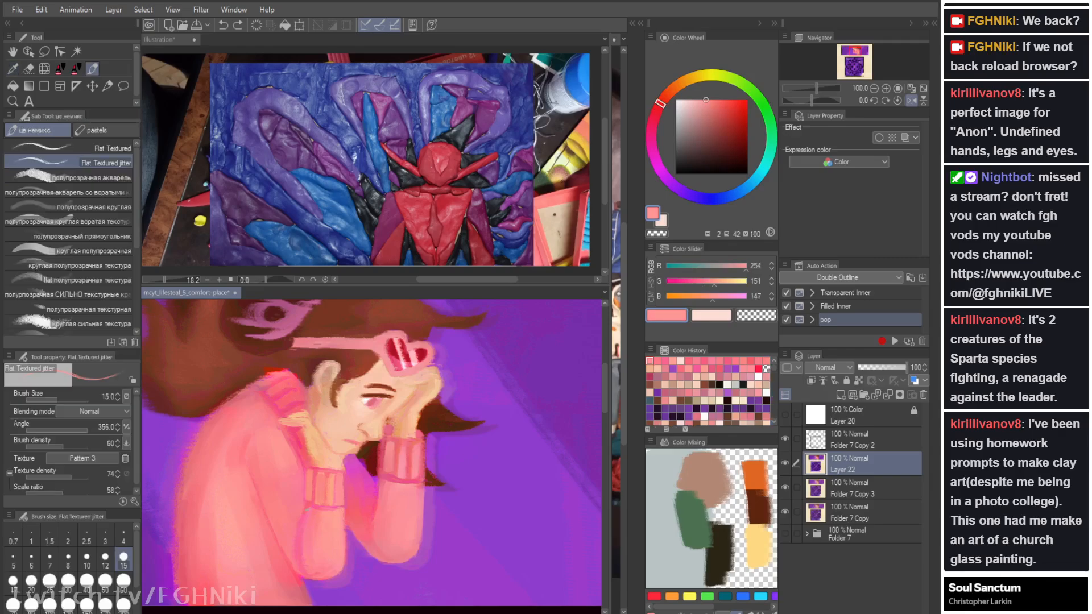
mouse_move(304, 527)
mouse_down()
mouse_move(302, 560)
mouse_move(318, 572)
mouse_up()
key(j)
mouse_move(334, 505)
mouse_down()
mouse_move(305, 570)
mouse_move(303, 531)
mouse_up()
key(ctrl+z)
key(b)
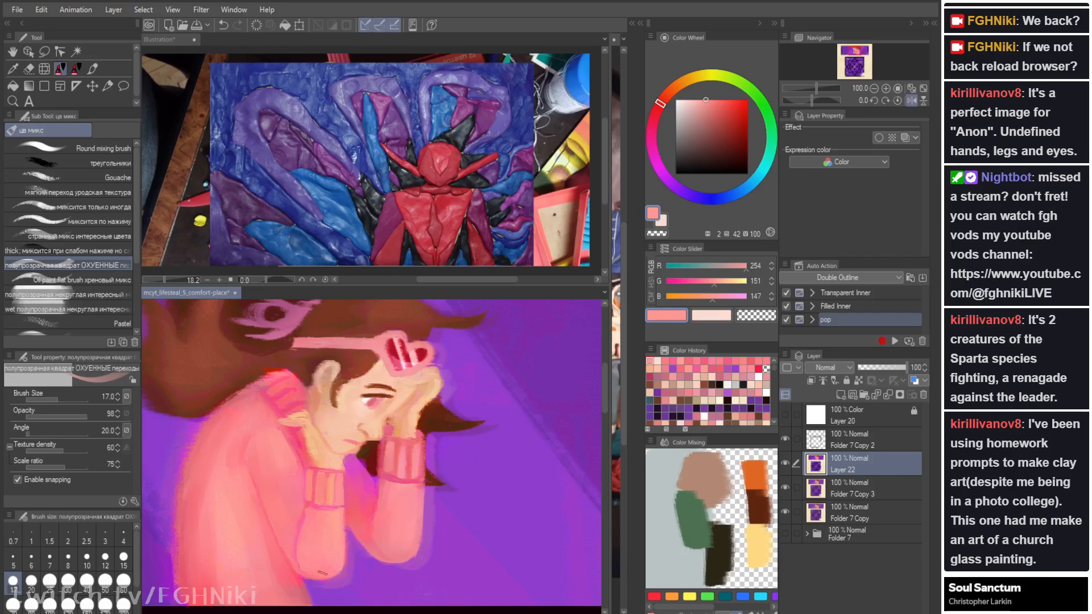
Step: Sample the salmon on the near upper sleeve (RGB 253, 147, 146), repaint the area above the elbow, and blend it
key(i)
alt+click(288, 468)
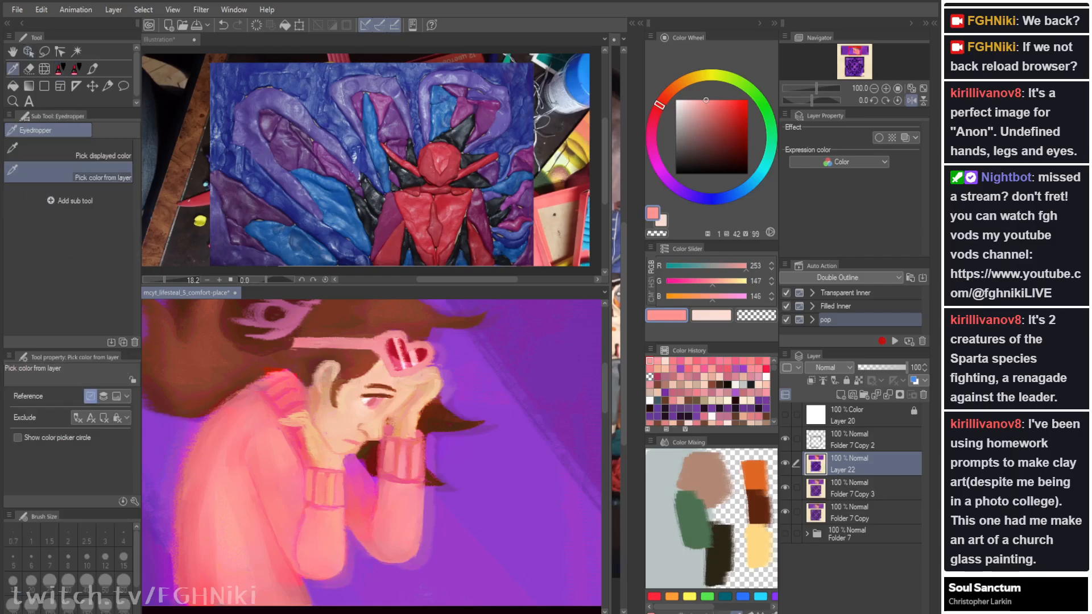
key(ctrl+z)
key(b)
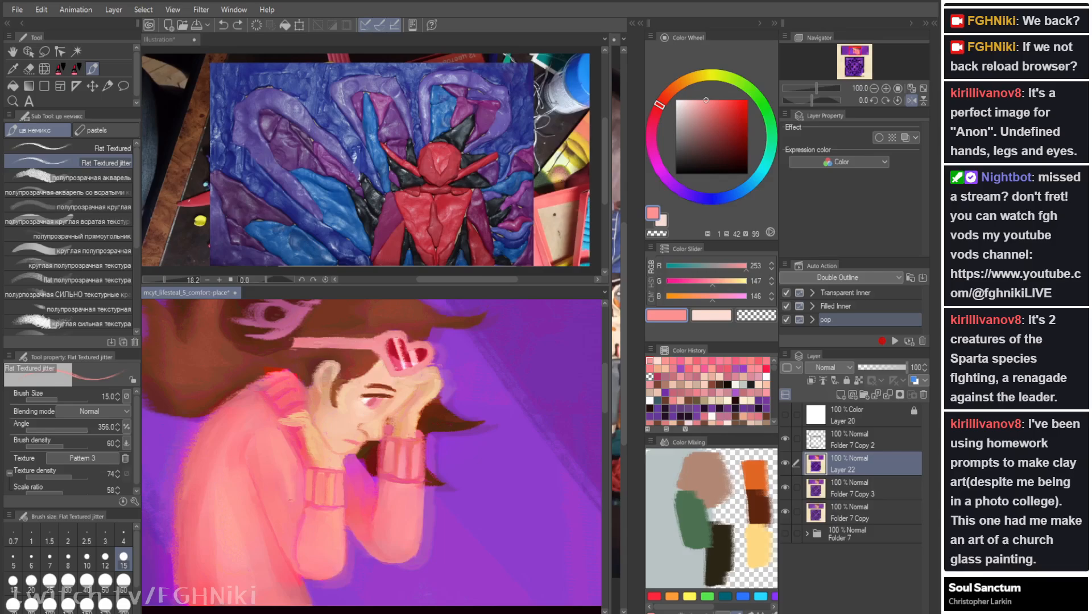
key(b)
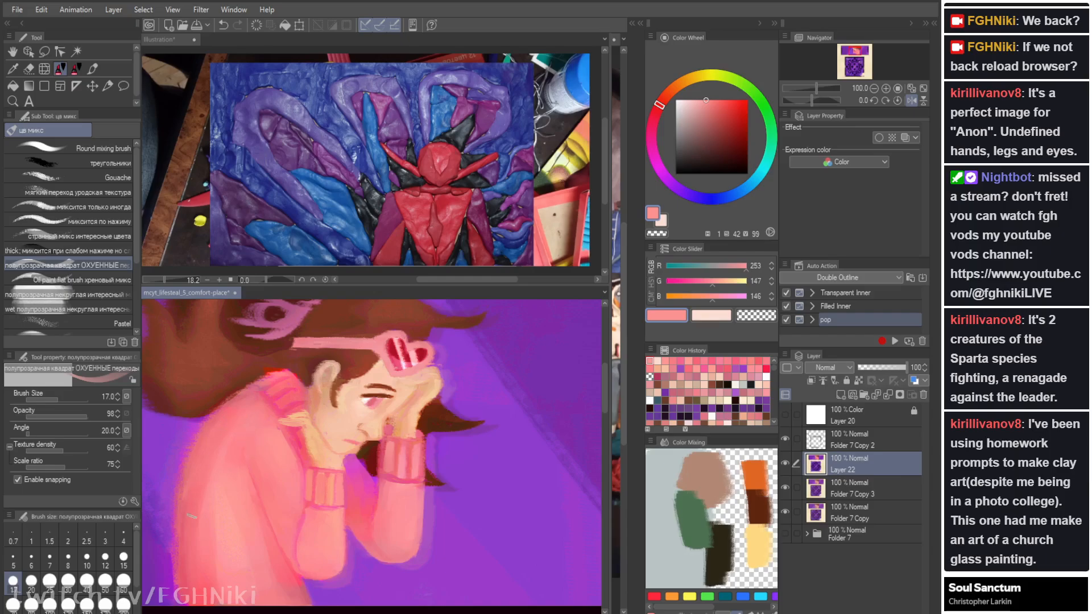
Step: Sample the pink at the sweater's back edge (RGB 245, 123, 131), paint the back with it, and blend it
alt+click(174, 482)
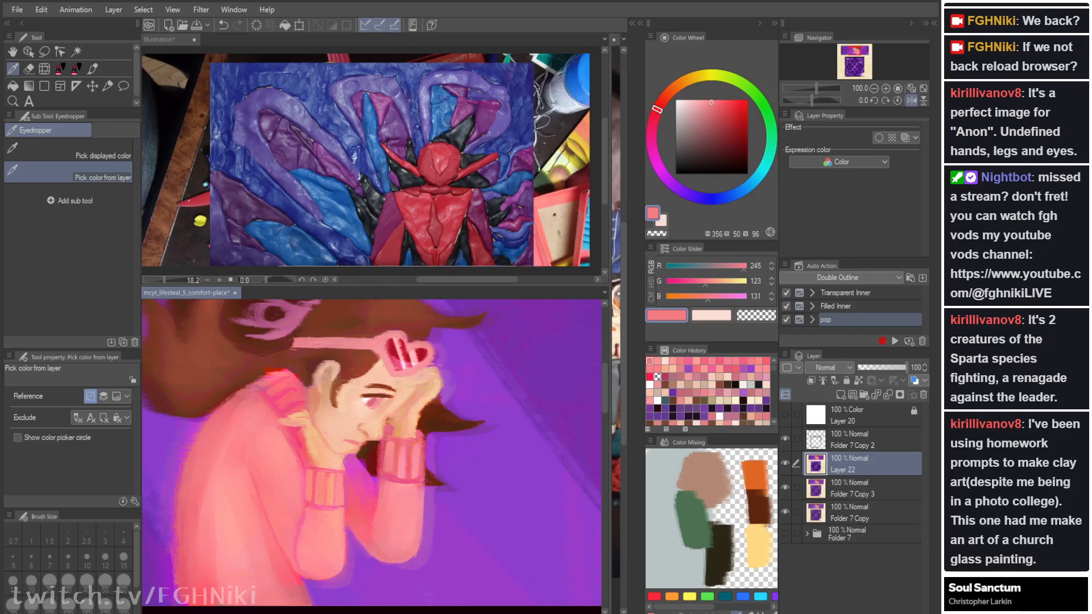
key(b)
key(b)
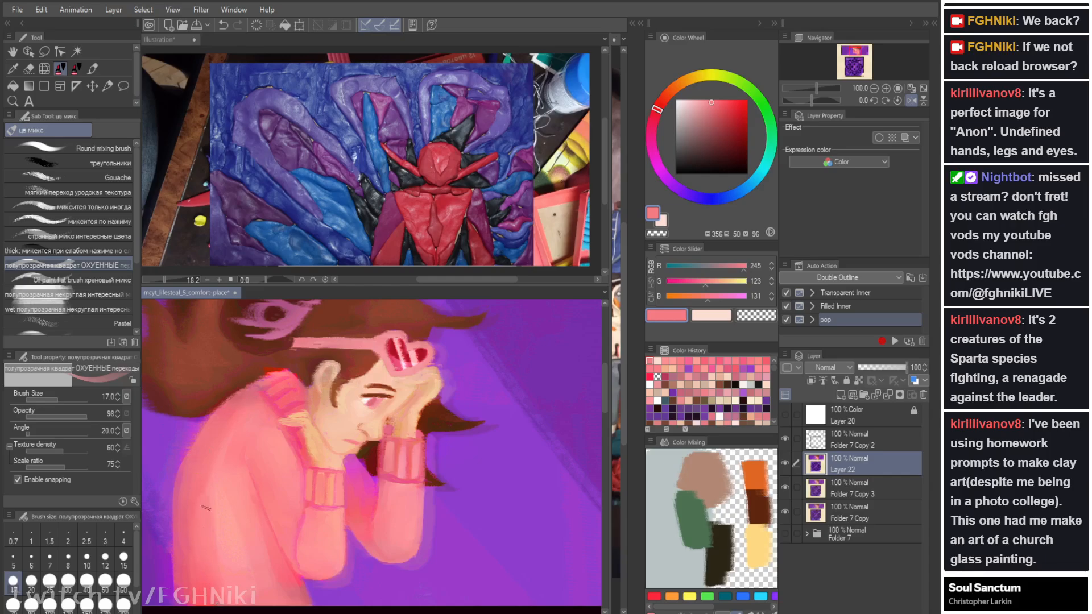
Step: Sample a darker pink (RGB 229, 86, 117) at the back's outer edge, dab it on the lower back near the panel border, and blend
drag(244, 547, 237, 477)
alt+click(173, 520)
key(b)
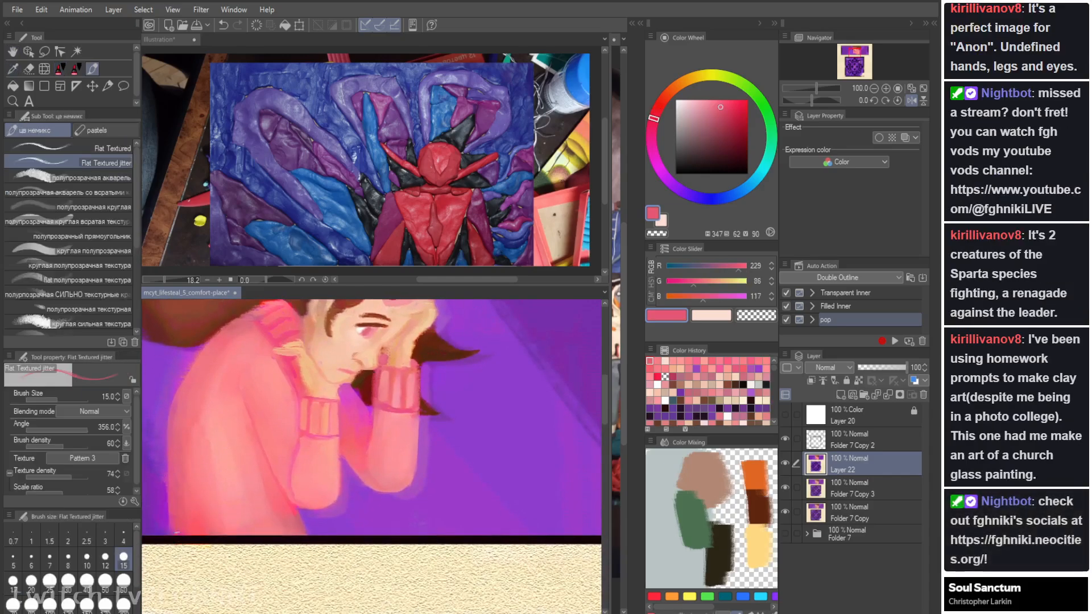
key(ctrl+z)
drag(182, 539, 184, 537)
key(b)
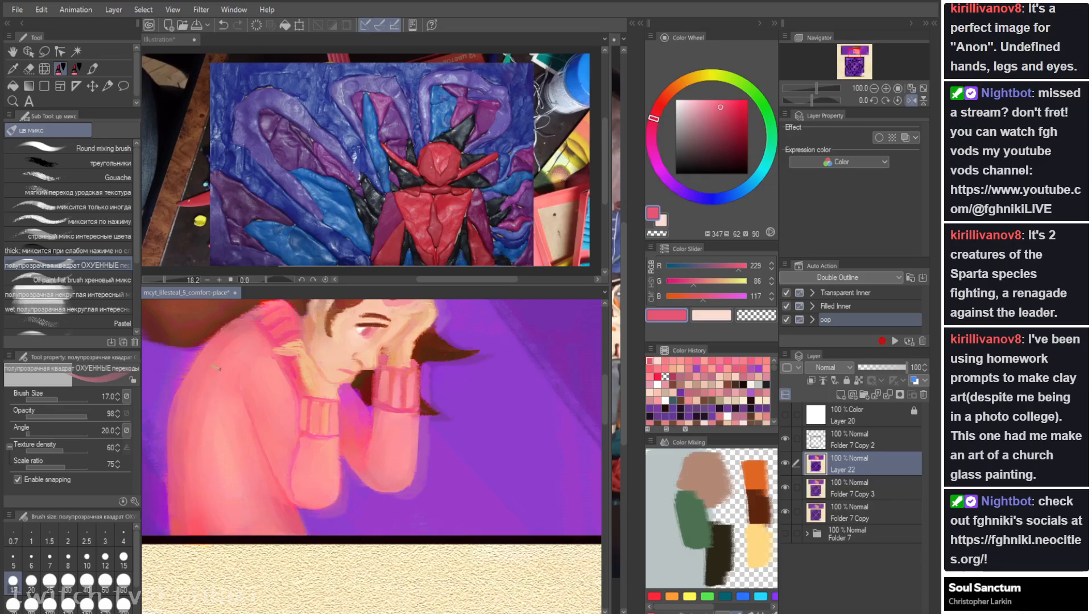
Step: In the unmirrored view, sample the neck's peach skin tone (RGB 244, 194, 165) and retouch the skin between the collar and the hand
key(h)
key(space)
drag(217, 473, 222, 561)
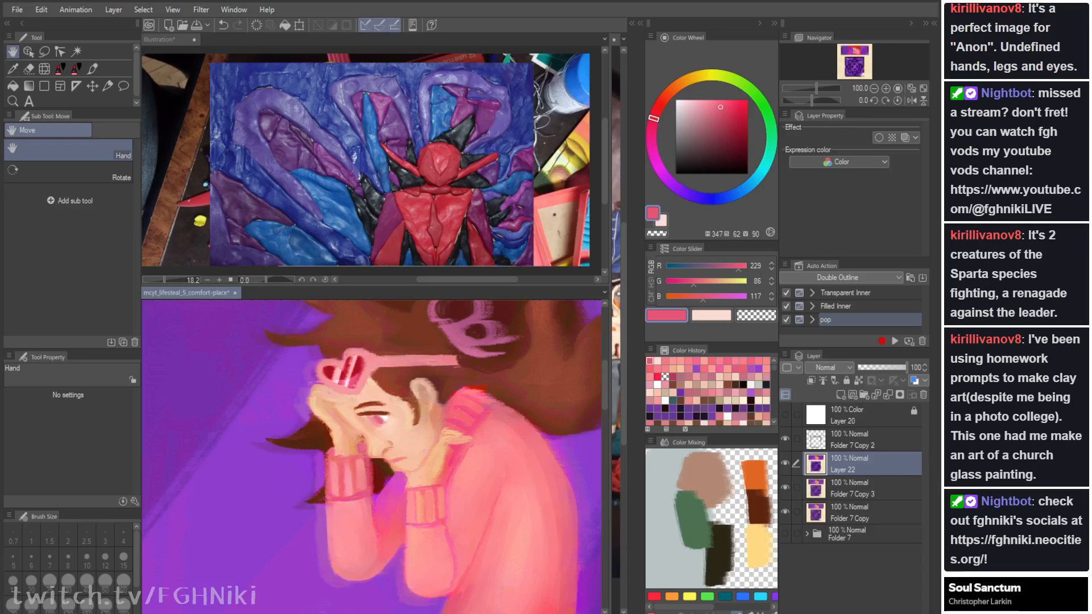
alt+click(447, 434)
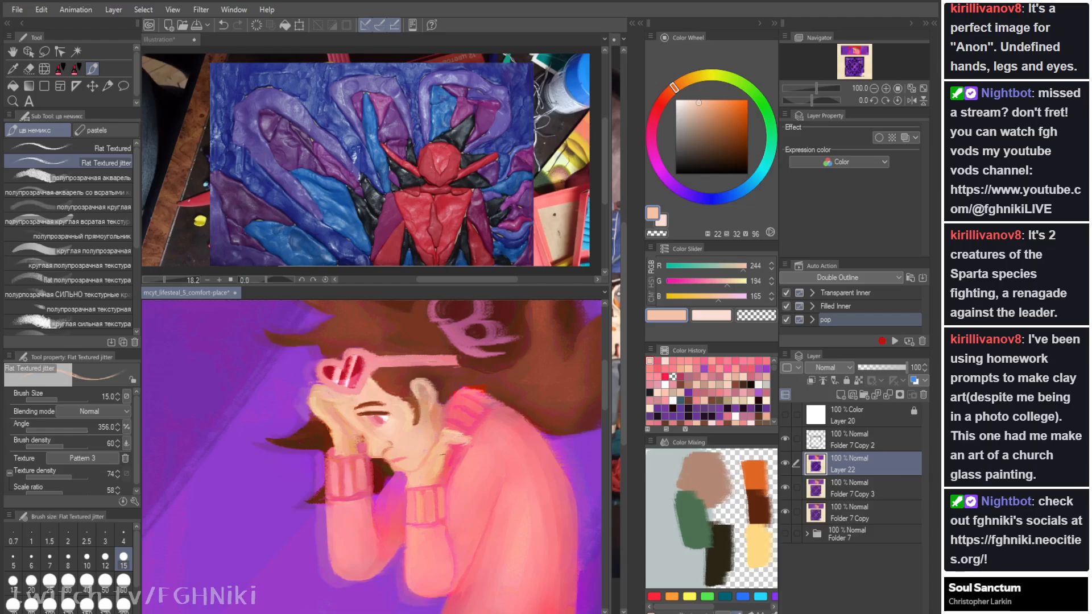
drag(439, 469, 438, 479)
Step: Sample salmon (RGB 254, 148, 145) at the near cuff's lower edge and paint a stroke along the cuff's ribs
key(i)
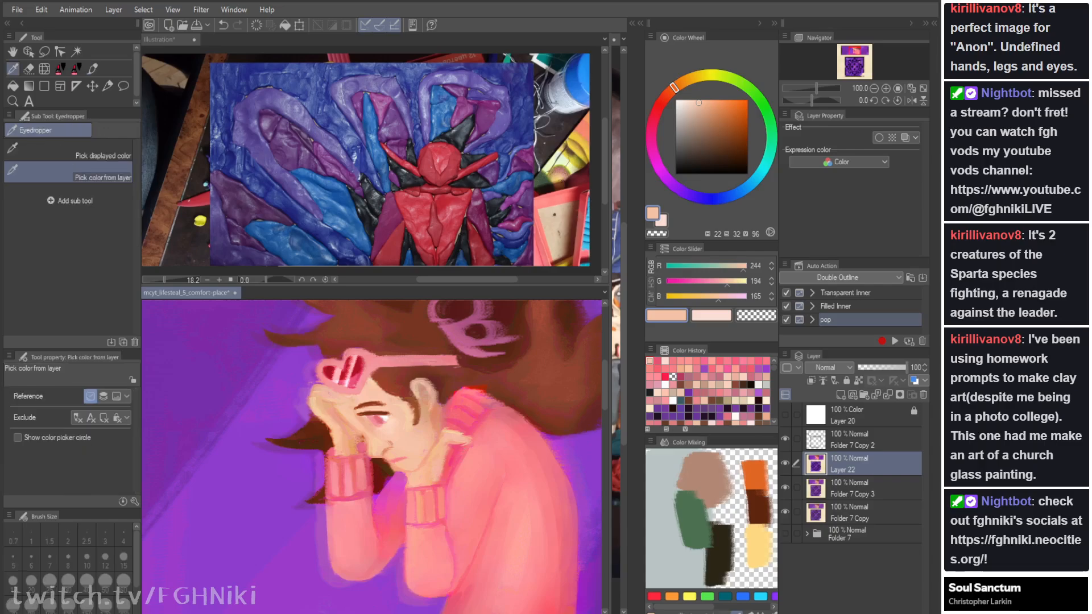
click(423, 532)
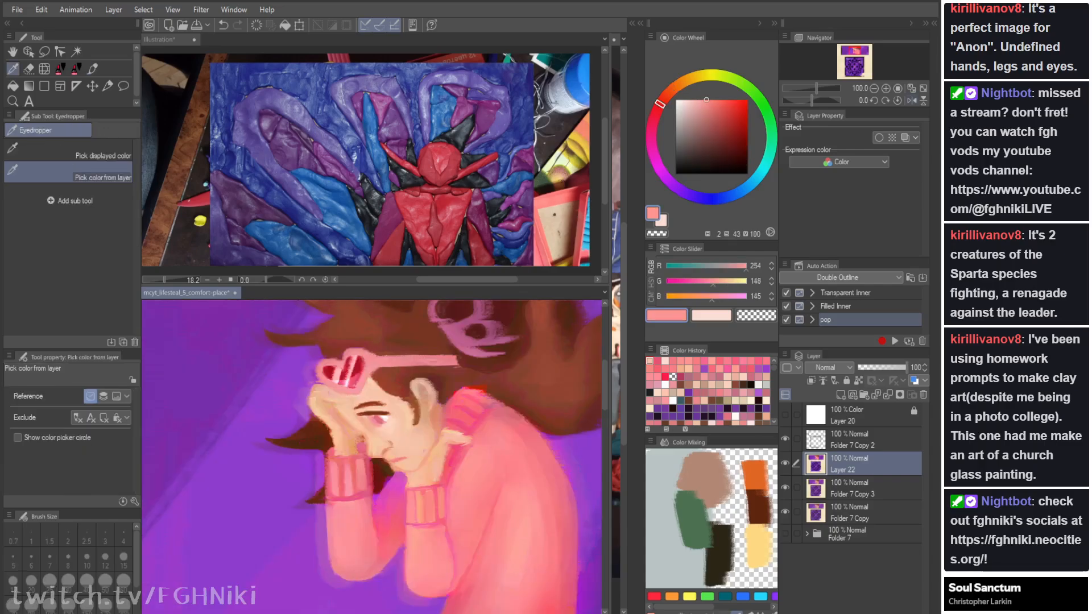
key(b)
key(ctrl+z)
drag(420, 497, 420, 519)
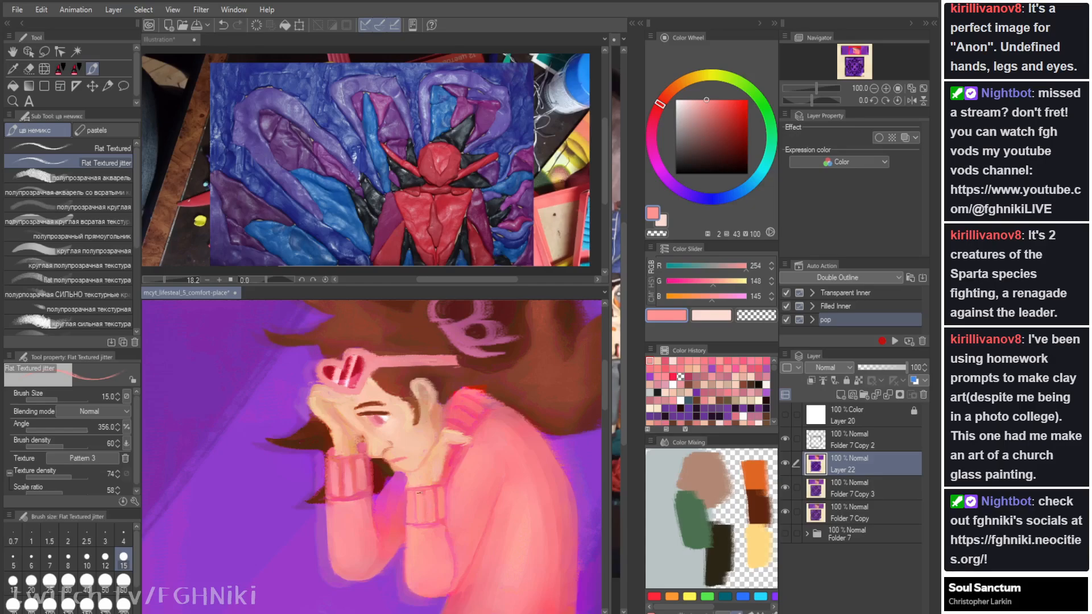
Step: Try to redraw the near cuff's rib lines with a sampled deep pink (RGB 250, 91, 131), undoing the last strokes
key(i)
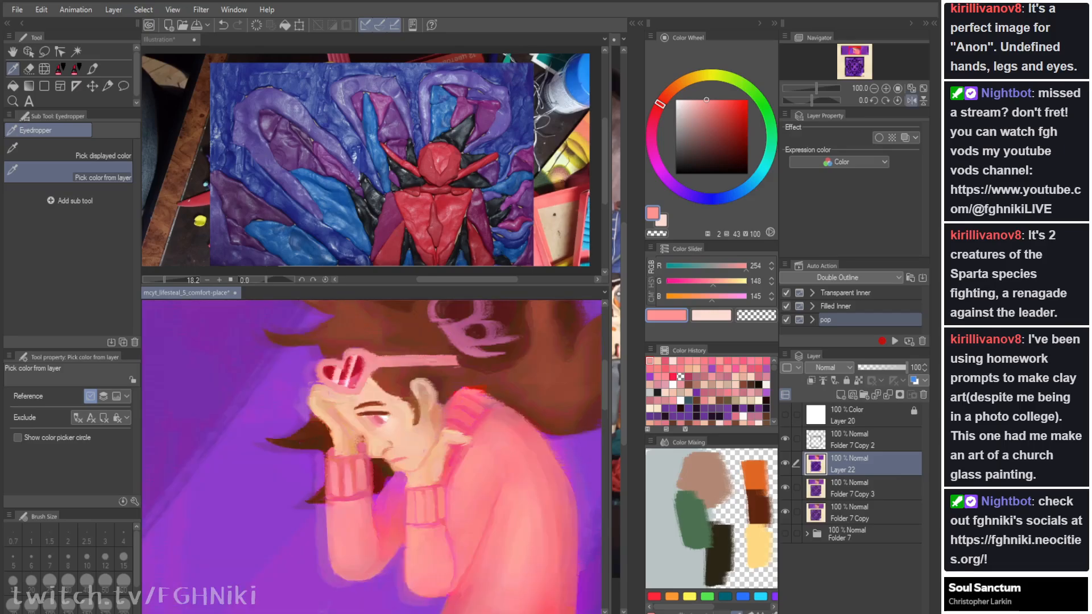
click(423, 524)
key(b)
mouse_move(422, 493)
mouse_down()
mouse_move(425, 520)
mouse_move(407, 522)
mouse_up()
key(ctrl+z)
key(ctrl+z)
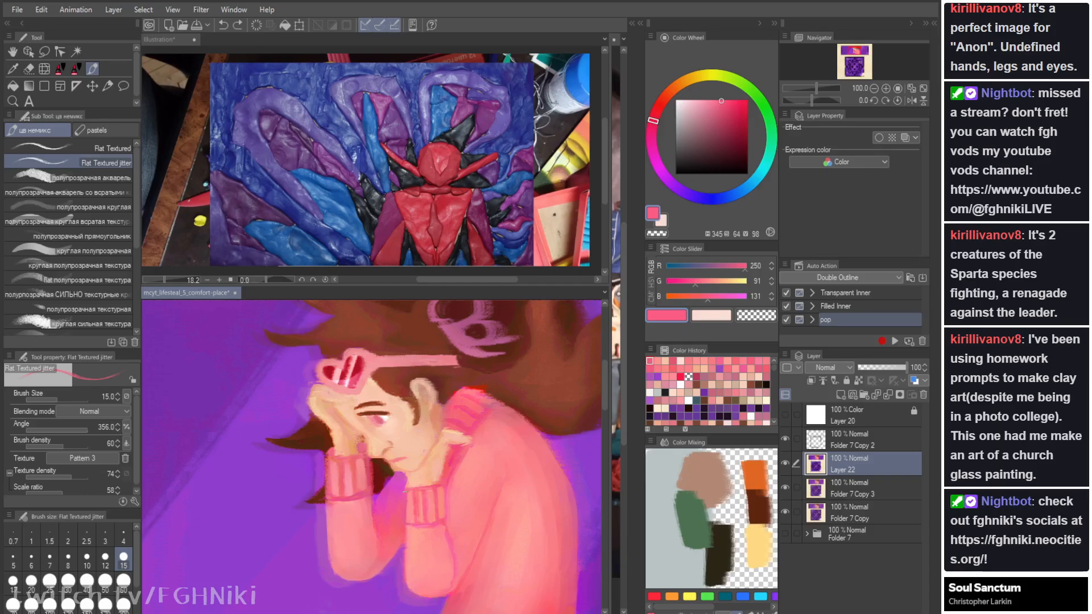
Step: Sample light salmon (RGB 254, 156, 146) at the near cuff and paint a stroke down the cuff's inner edge into the sleeve
key(i)
click(402, 528)
key(b)
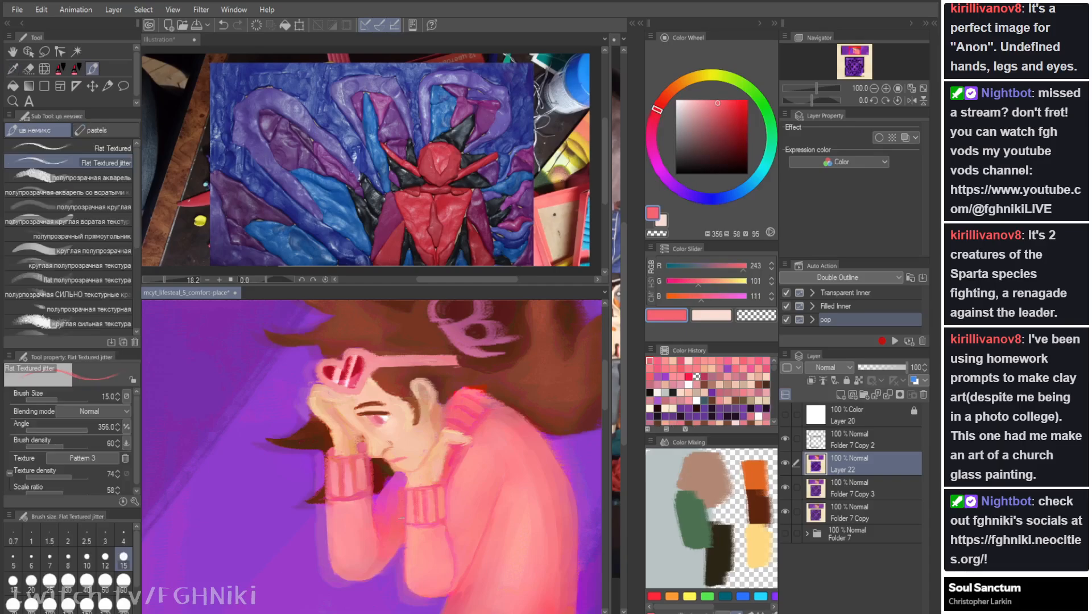
key(i)
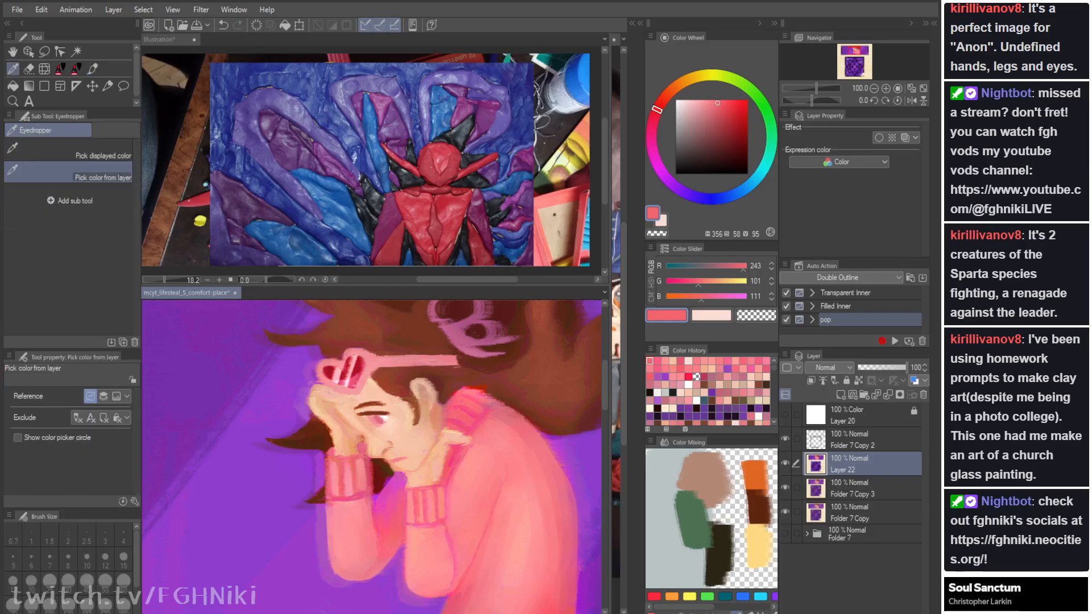
click(401, 494)
key(b)
drag(399, 487, 399, 538)
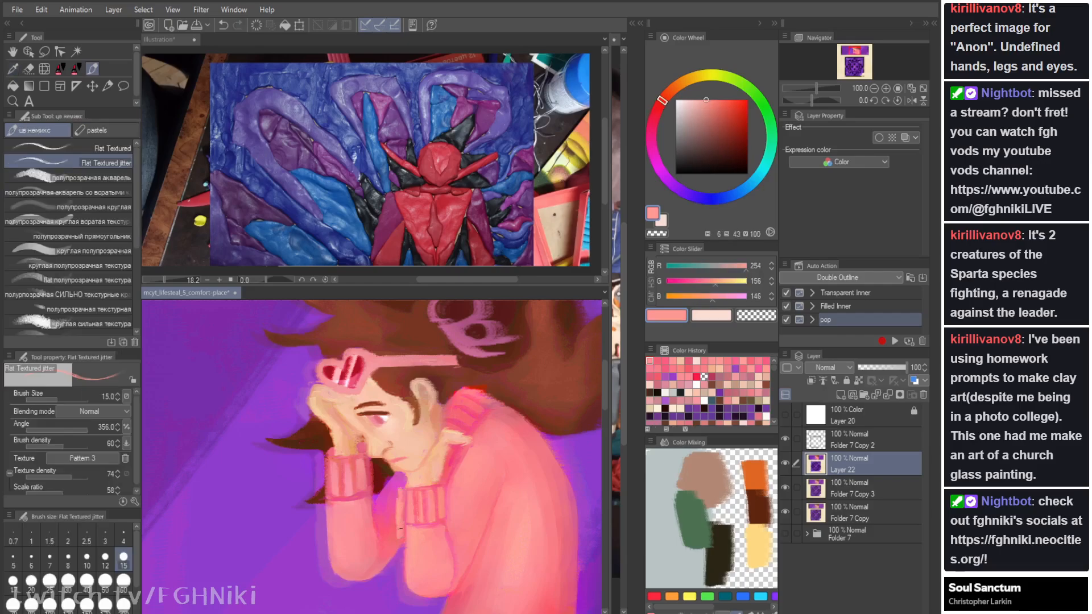
key(j)
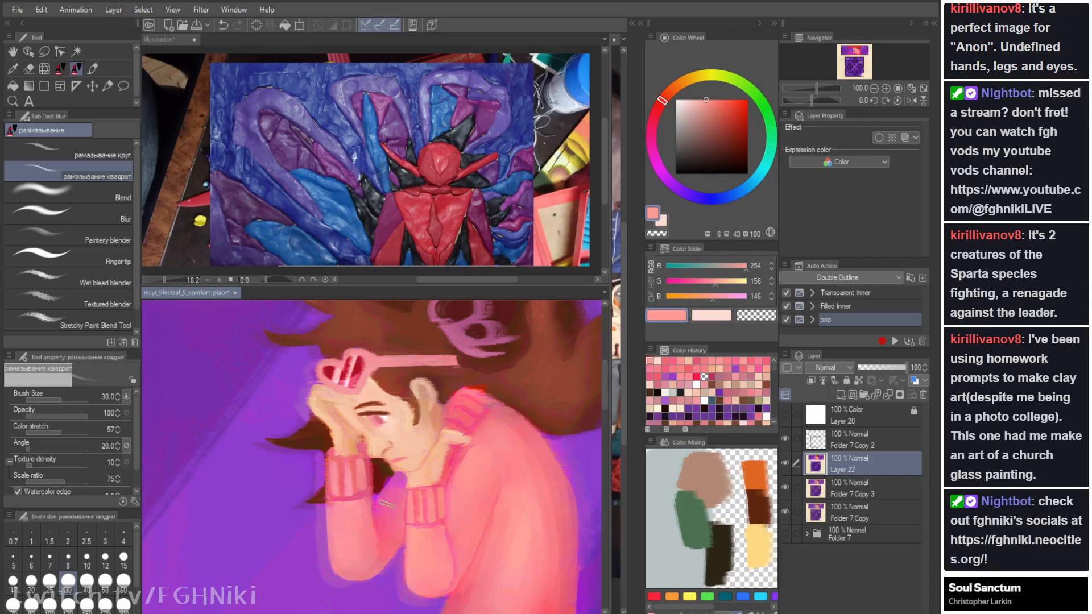
Step: In the mirrored view, sample pink (RGB 253, 145, 145) from the sweater, paint below the collar on the shoulder, and blend it
key(h)
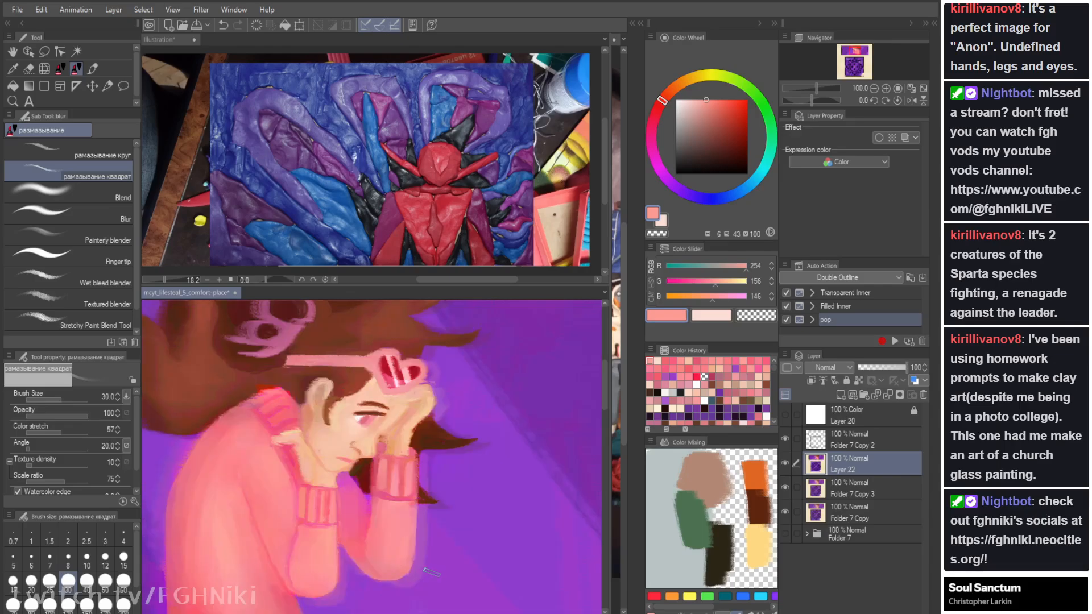
key(space)
drag(442, 523, 452, 465)
key(alt)
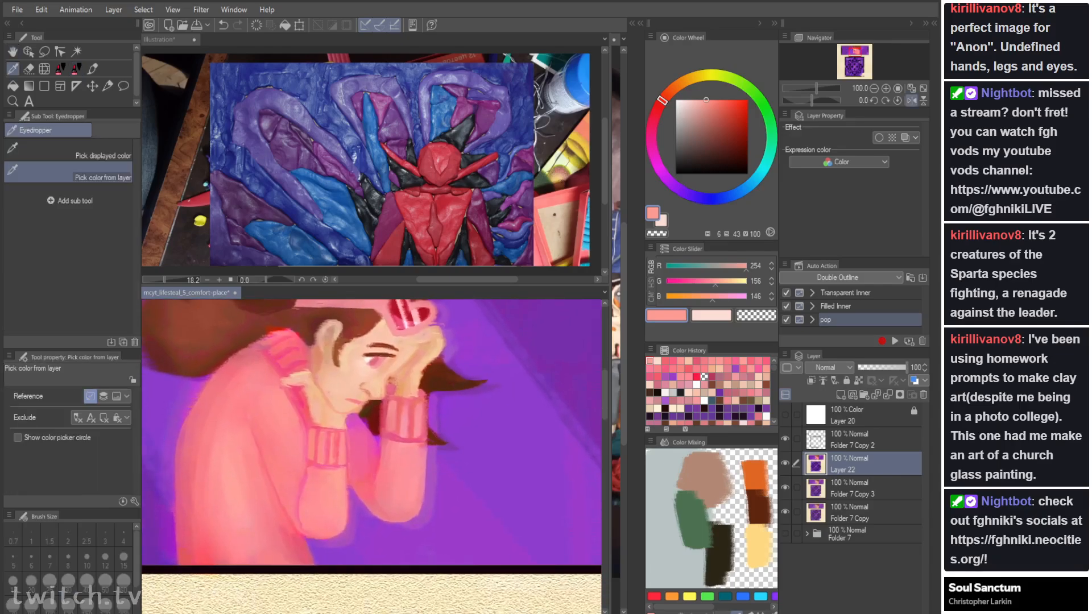
alt+click(286, 398)
drag(283, 387, 301, 425)
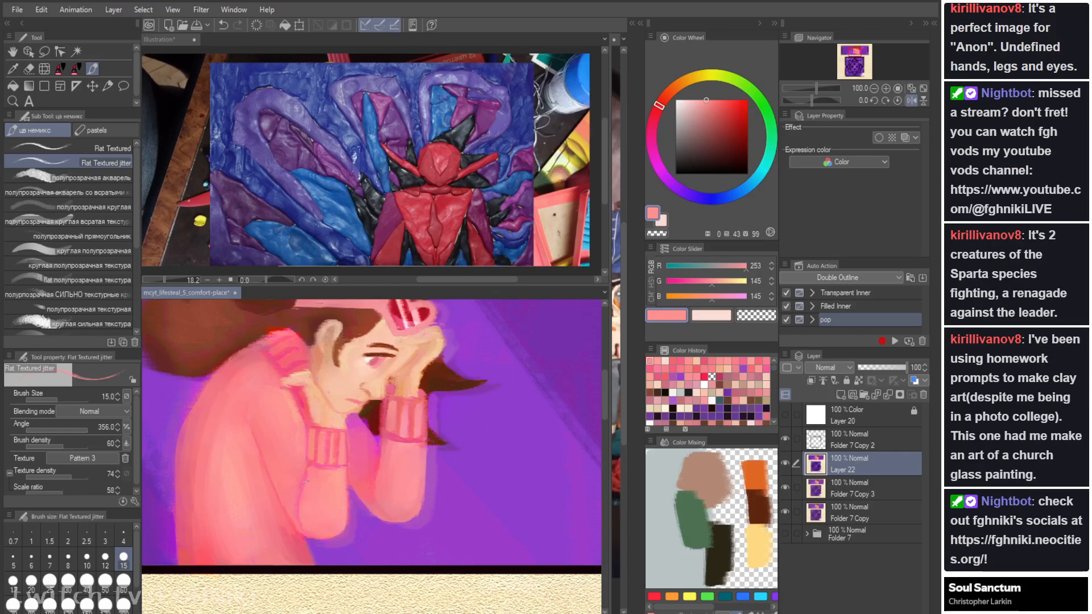
key(b)
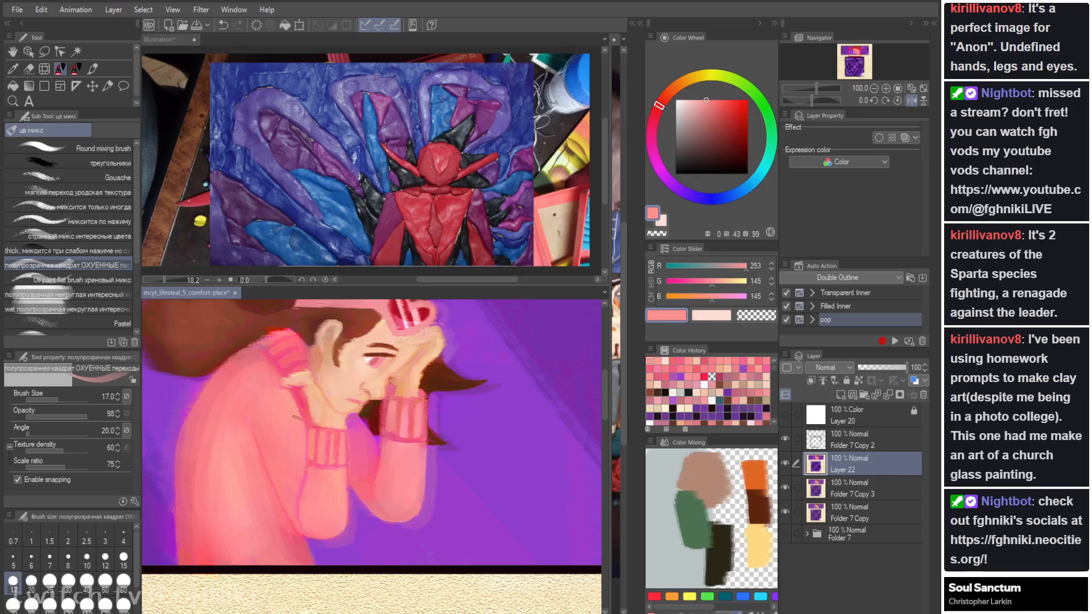
mouse_move(286, 393)
mouse_down()
mouse_move(300, 426)
mouse_move(286, 396)
mouse_move(301, 427)
mouse_move(291, 392)
mouse_up()
key(h)
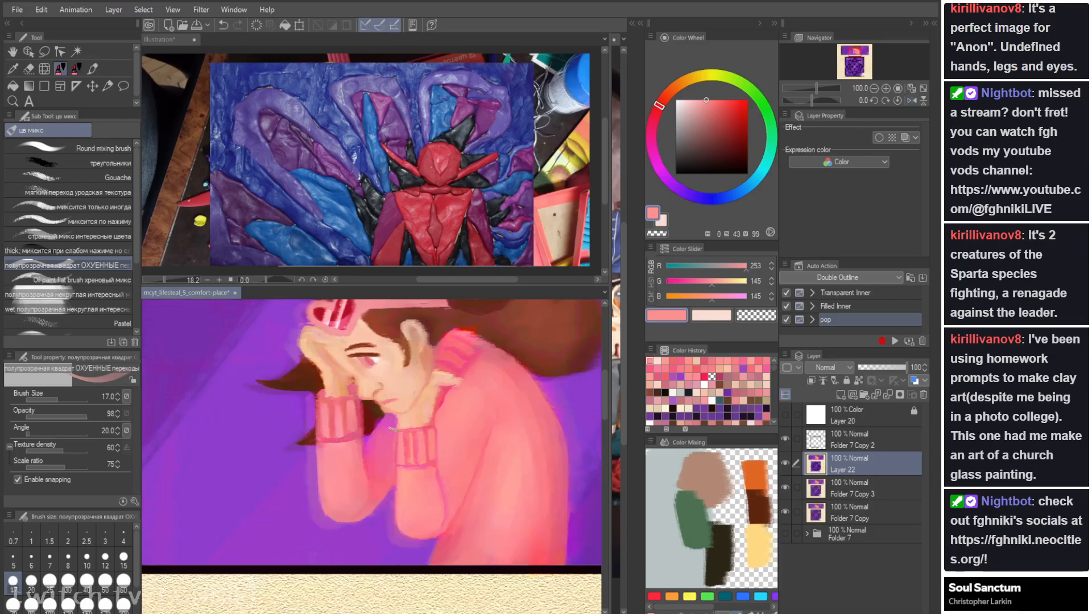
Step: Sample dark pink (RGB 231, 86, 117) beside the near elbow and try a fold stroke up the sweater's side, undoing it
mouse_move(448, 400)
mouse_down()
mouse_move(437, 422)
mouse_move(458, 432)
mouse_move(455, 456)
mouse_up()
key(space)
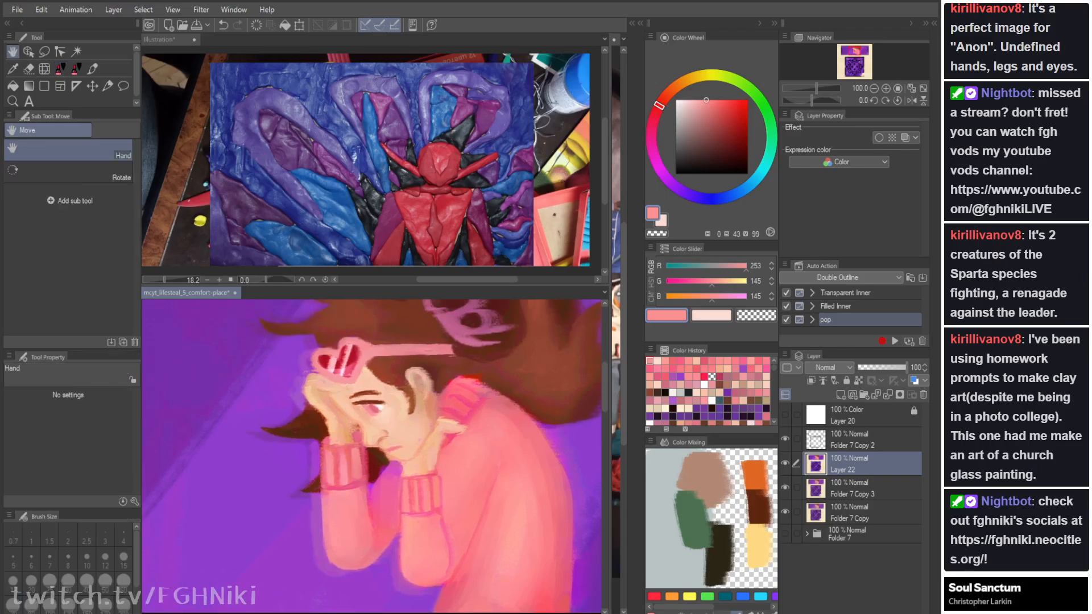
key(h)
key(h)
drag(398, 449, 394, 437)
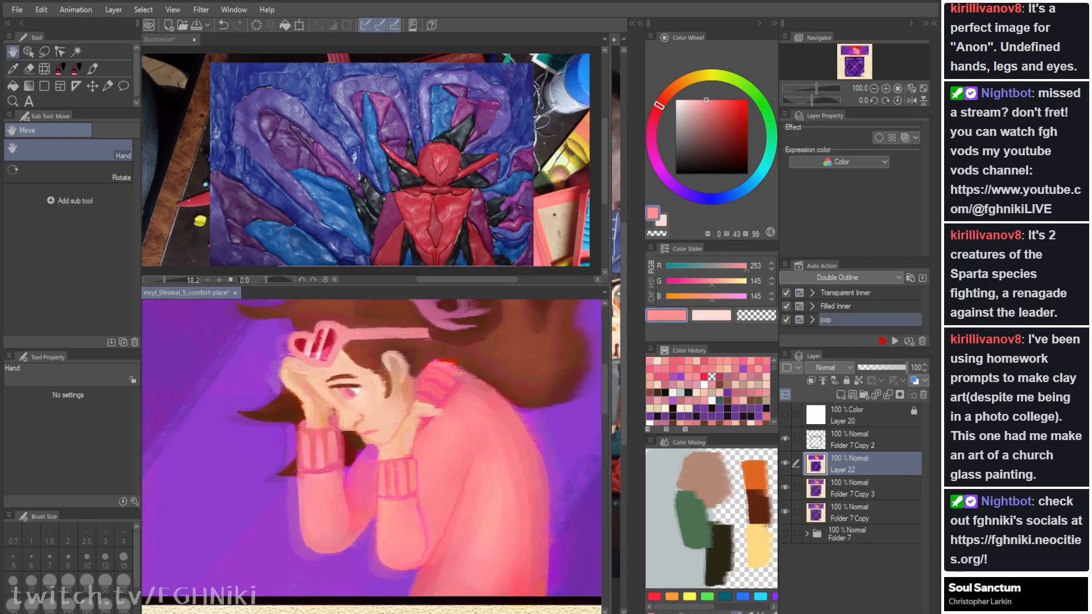
alt+click(435, 559)
drag(446, 559, 473, 511)
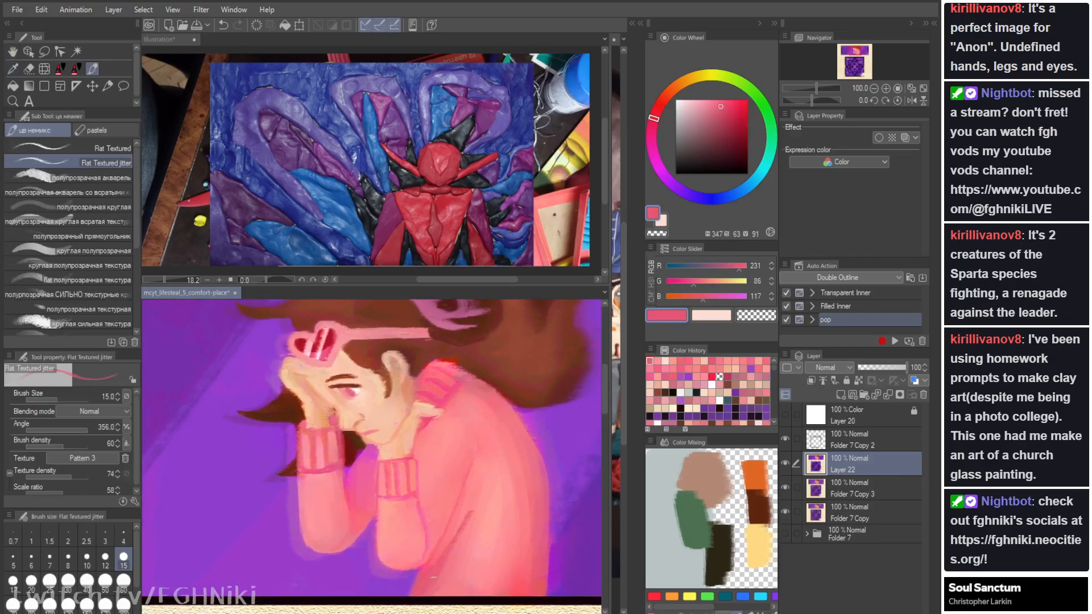
key(ctrl+z)
key(b)
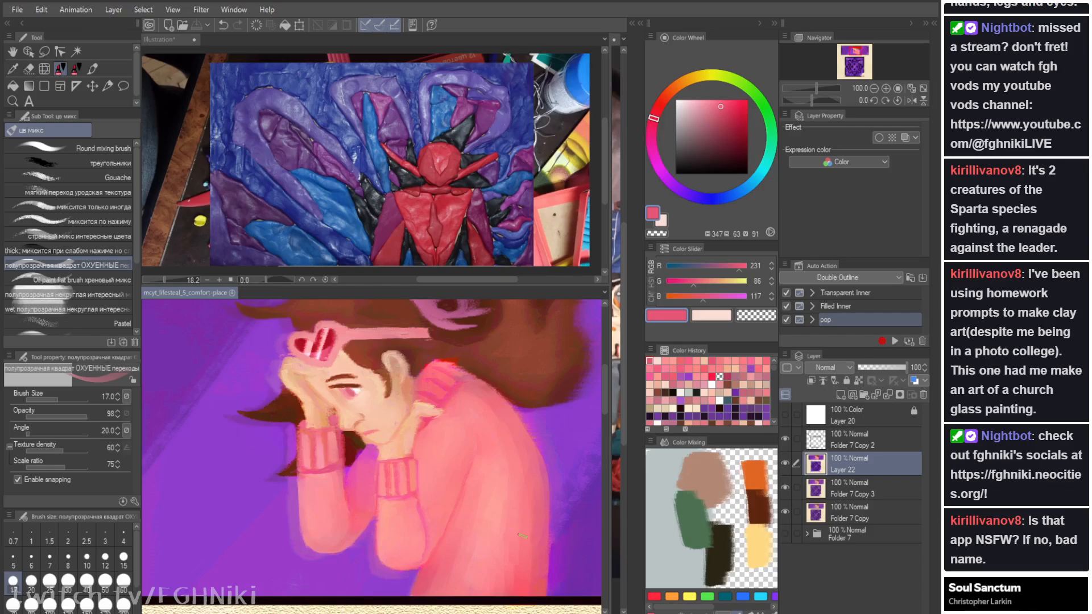
Step: Sample pink (RGB 249, 140, 146) from the sweater collar, retouch the collar's shading, and blend it
key(i)
click(453, 388)
key(b)
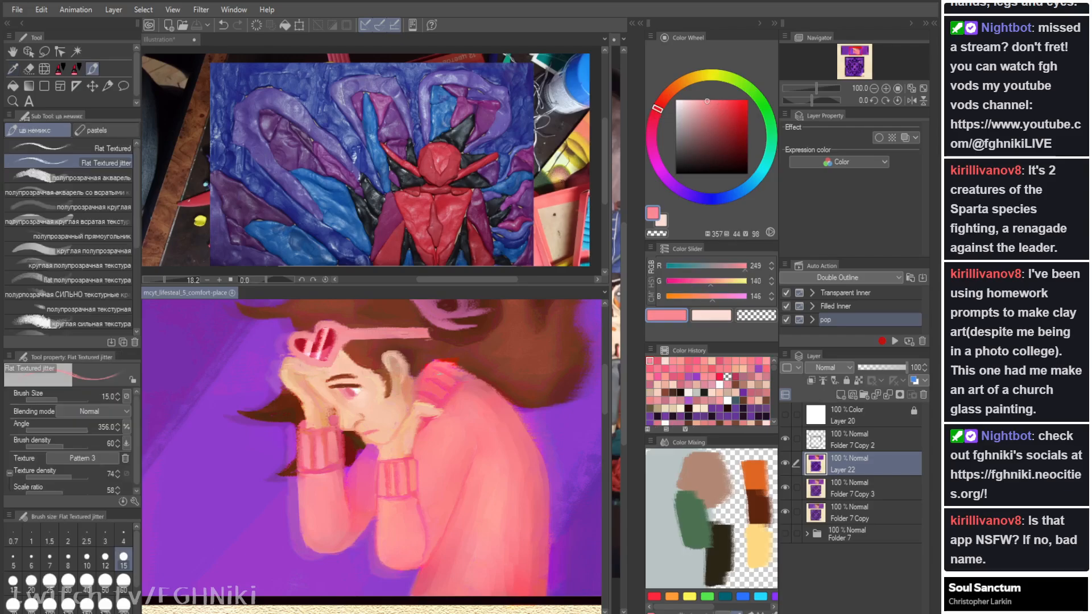
key(j)
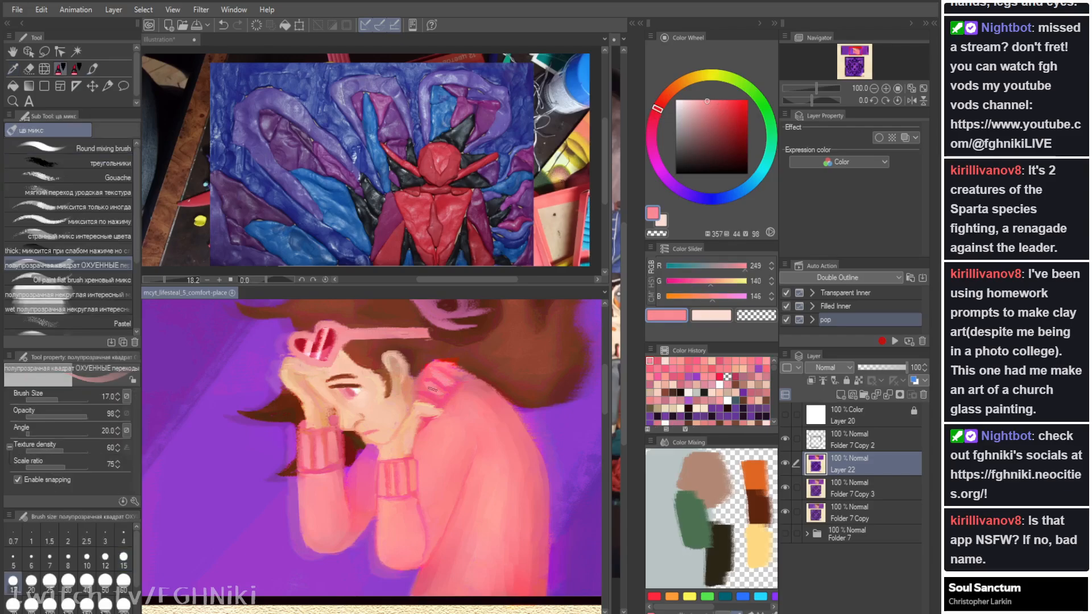
mouse_move(424, 381)
mouse_down()
mouse_move(426, 388)
mouse_move(445, 393)
mouse_move(428, 367)
mouse_move(448, 385)
mouse_move(456, 372)
mouse_move(439, 363)
mouse_move(462, 373)
mouse_up()
key(h)
key(h)
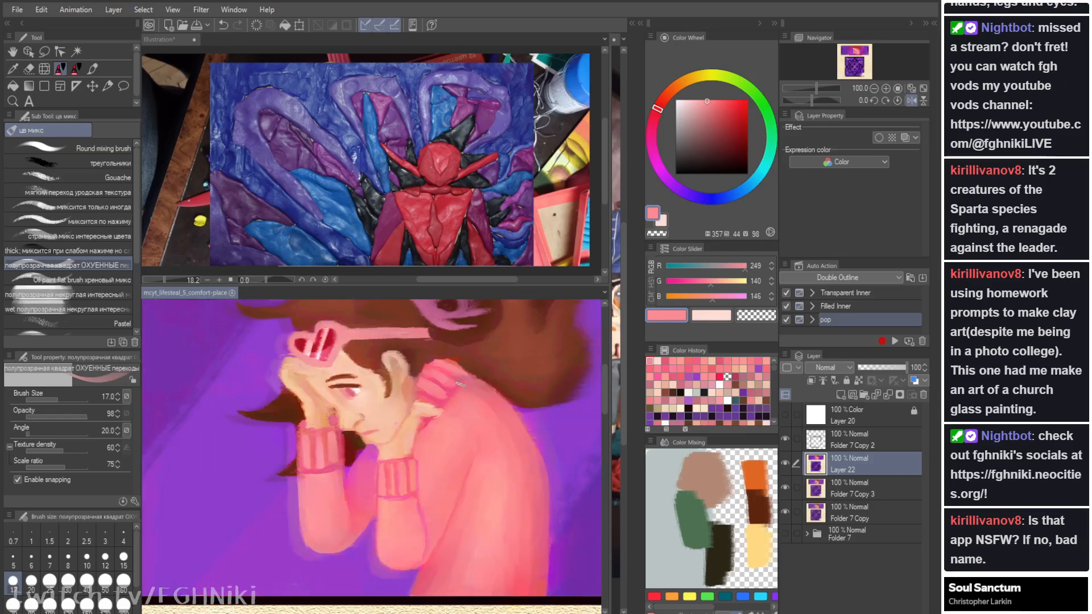
Step: Sample deep pink (RGB 245, 85, 143) from the collar and redraw the collar's rib lines
alt+click(430, 382)
key(b)
drag(427, 362, 417, 378)
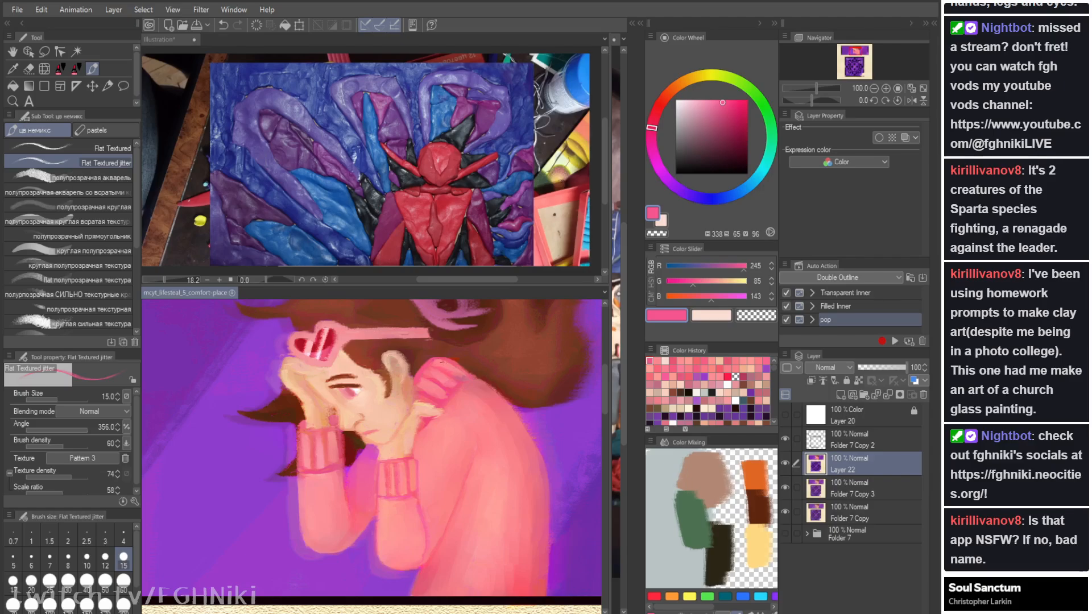
key(j)
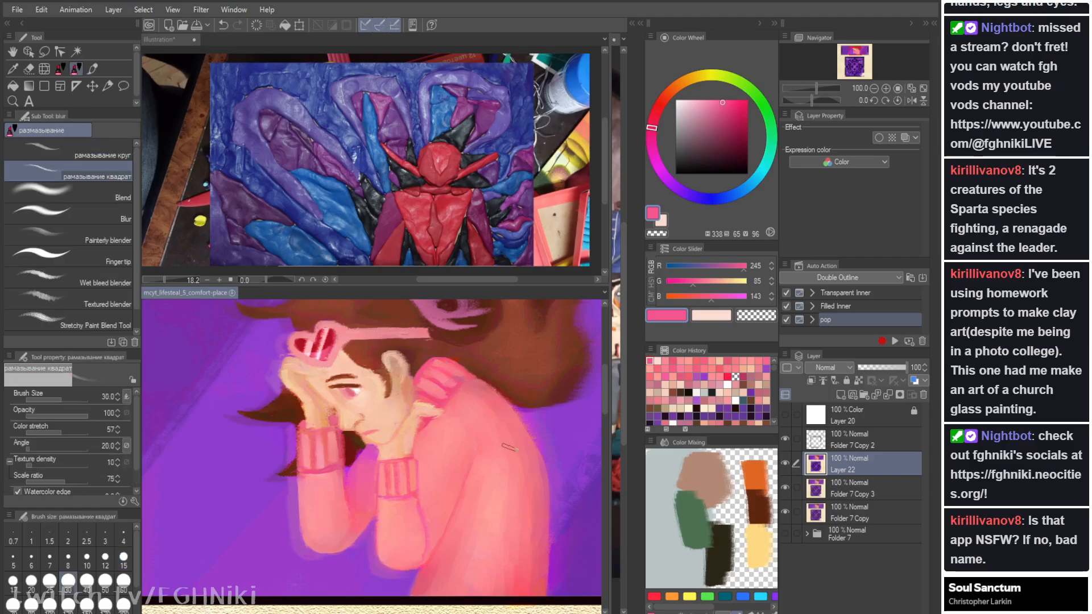
key(h)
key(h)
Step: Sample brown (RGB 108, 56, 35) from the hair and paint size 50 strokes extending the hair over the collar and upper back
key(space)
drag(503, 436, 522, 470)
key(h)
key(h)
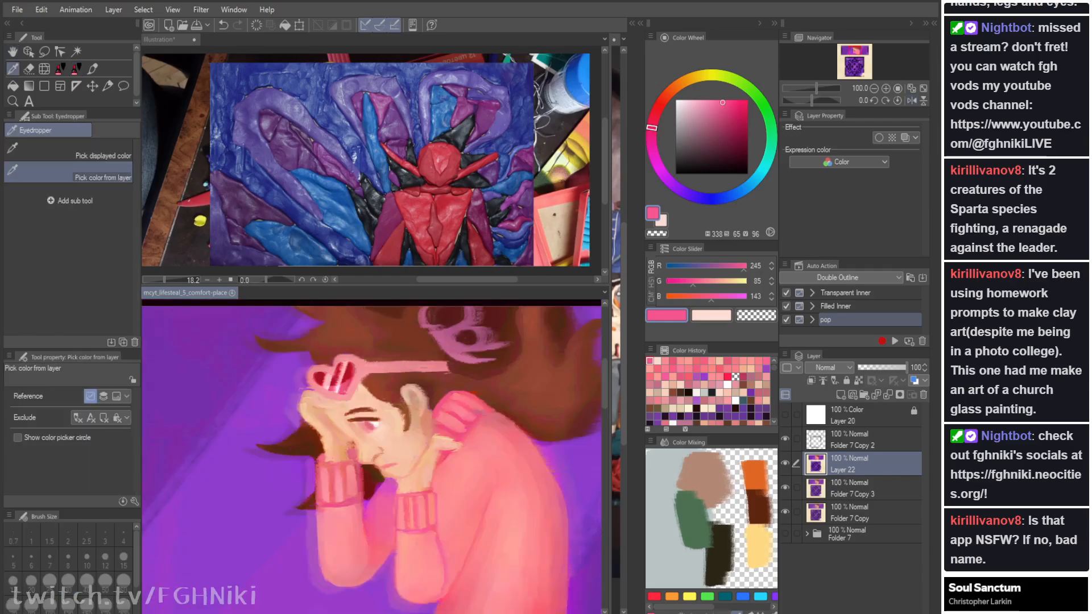
alt+click(483, 398)
drag(437, 404, 551, 432)
key(ctrl+z)
key(bracketright)
key(bracketright)
key(bracketright)
key(bracketright)
key(bracketright)
key(bracketright)
mouse_move(444, 410)
mouse_down()
mouse_move(481, 415)
mouse_move(447, 396)
mouse_move(479, 409)
mouse_move(455, 392)
mouse_move(486, 397)
mouse_move(460, 395)
mouse_move(534, 432)
mouse_up()
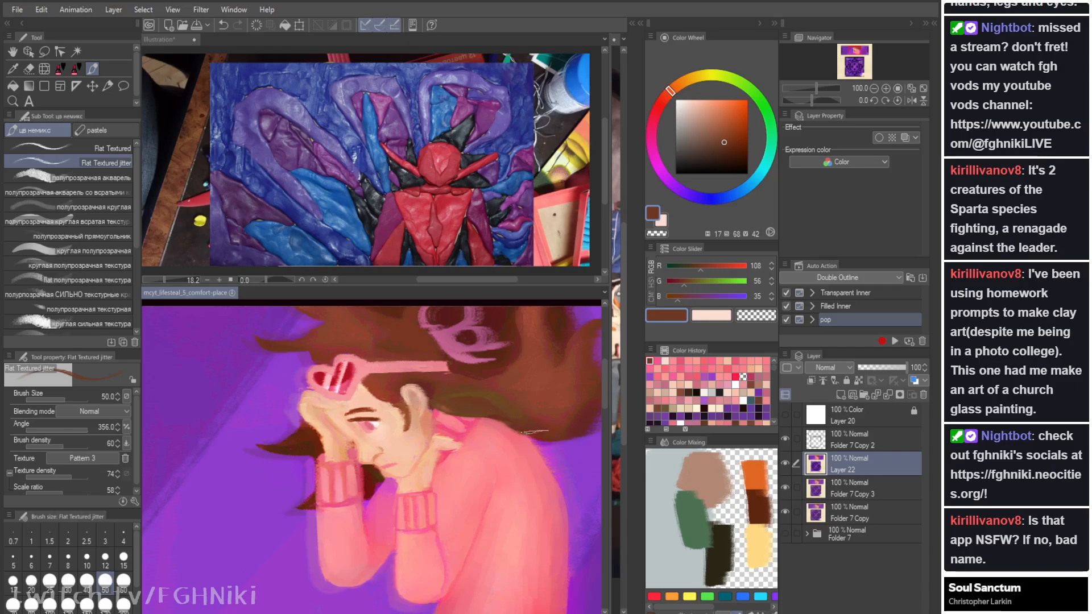
drag(448, 392, 478, 401)
drag(454, 399, 483, 406)
key(h)
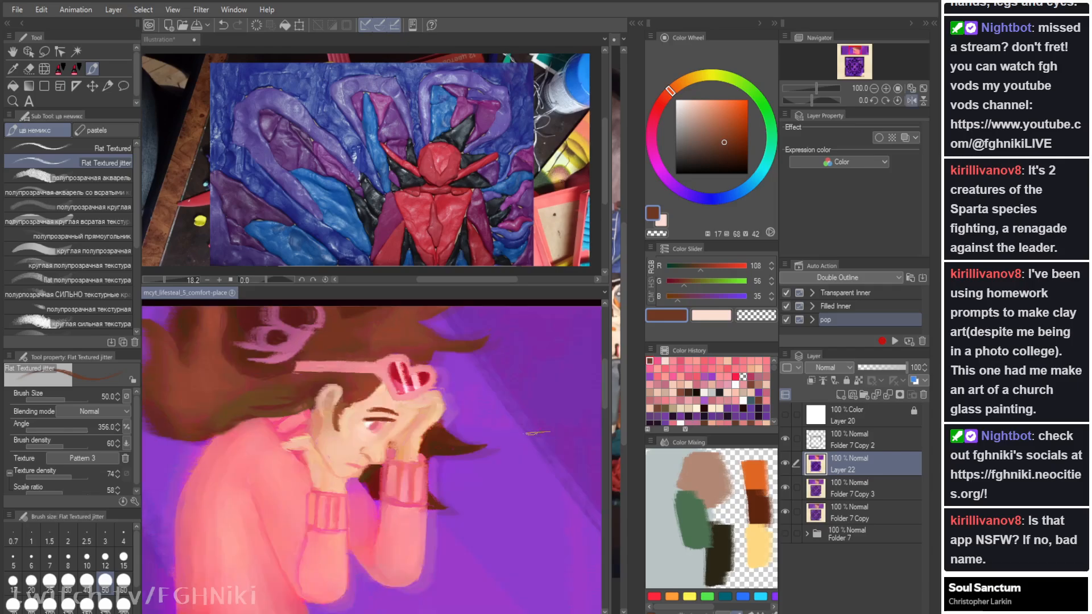
key(h)
Step: Sample reddish brown (RGB 107, 44, 34) from the hair and paint size 40 strokes along the hair above the collar, ready for blending
alt+click(446, 385)
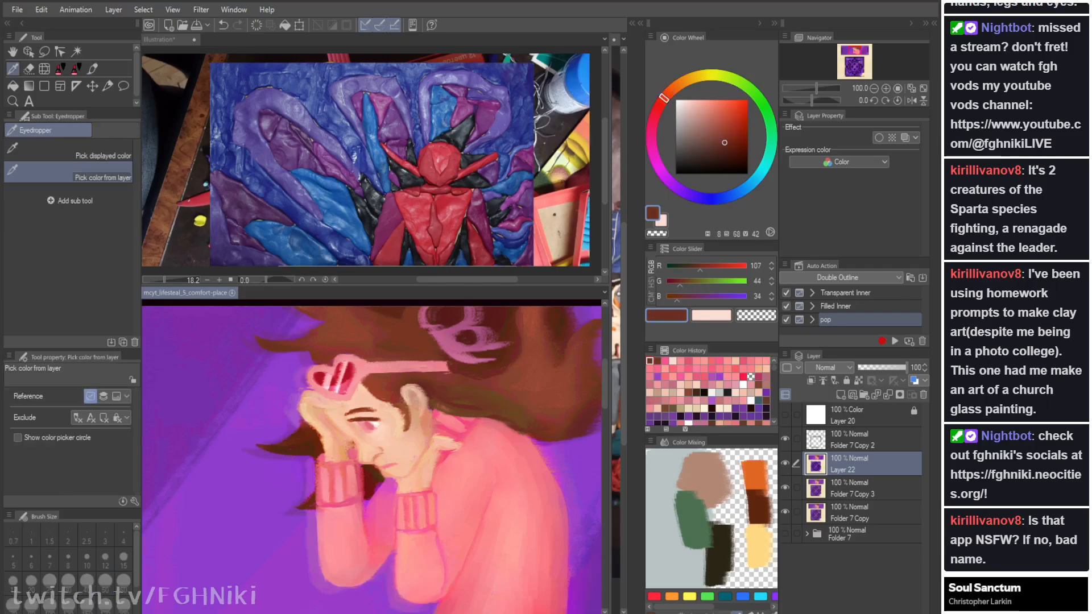
drag(435, 392, 536, 421)
key(b)
drag(437, 396, 526, 420)
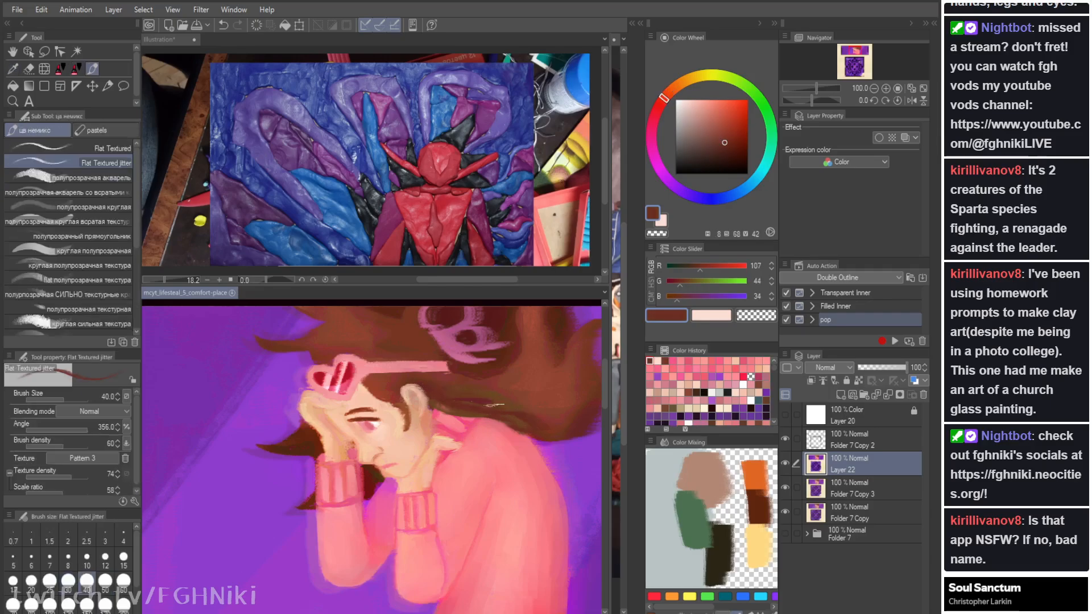
key(b)
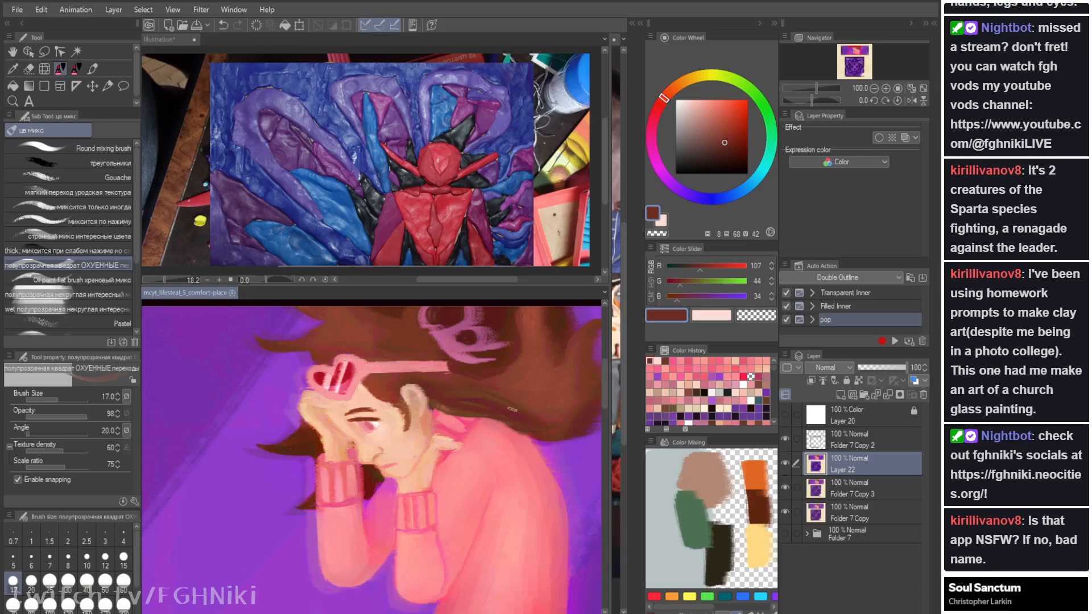